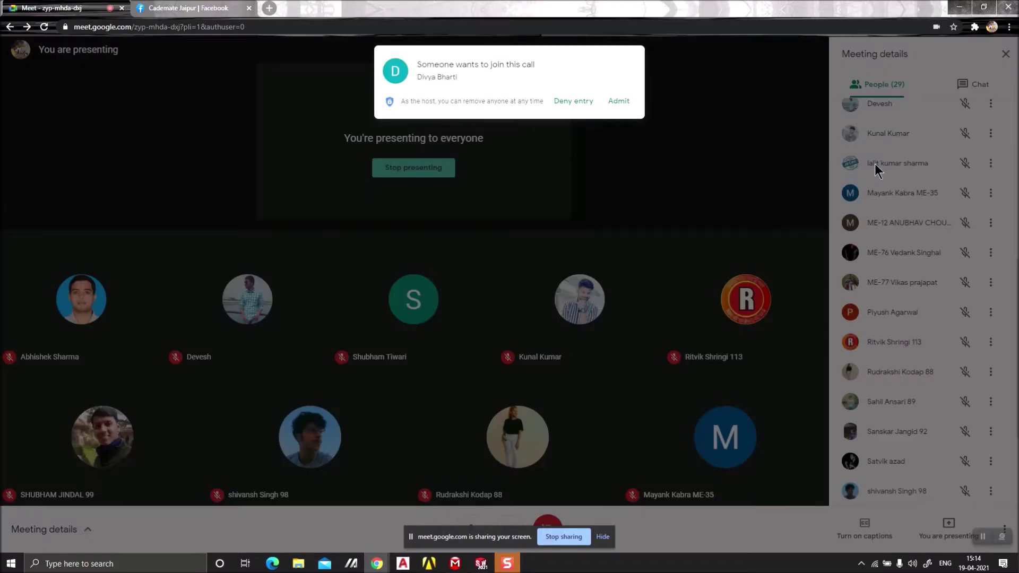
# Step: Admit each participant who asks to join the call and check the list of people in the meeting
pyautogui.click(626, 103)
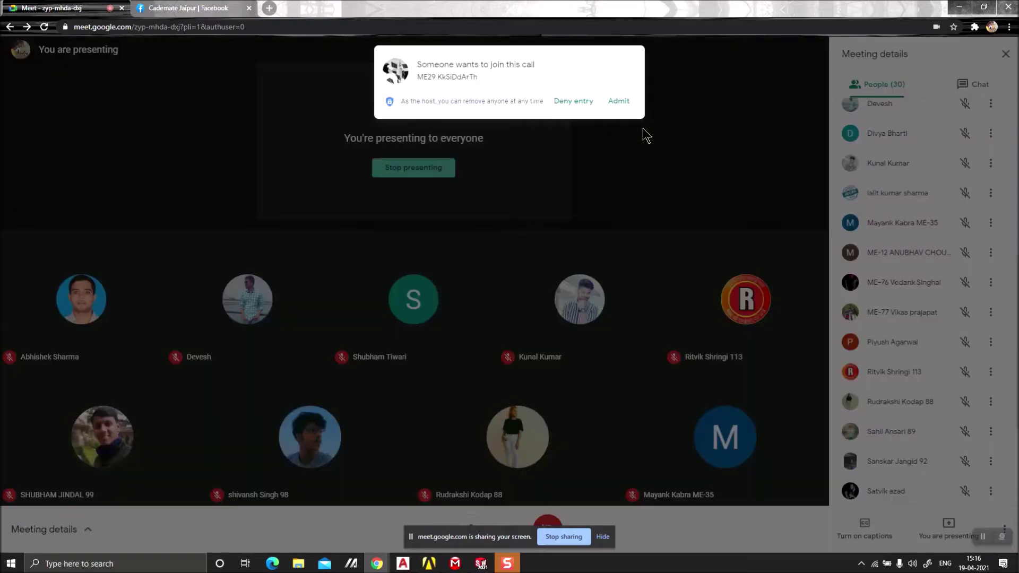
pyautogui.click(621, 104)
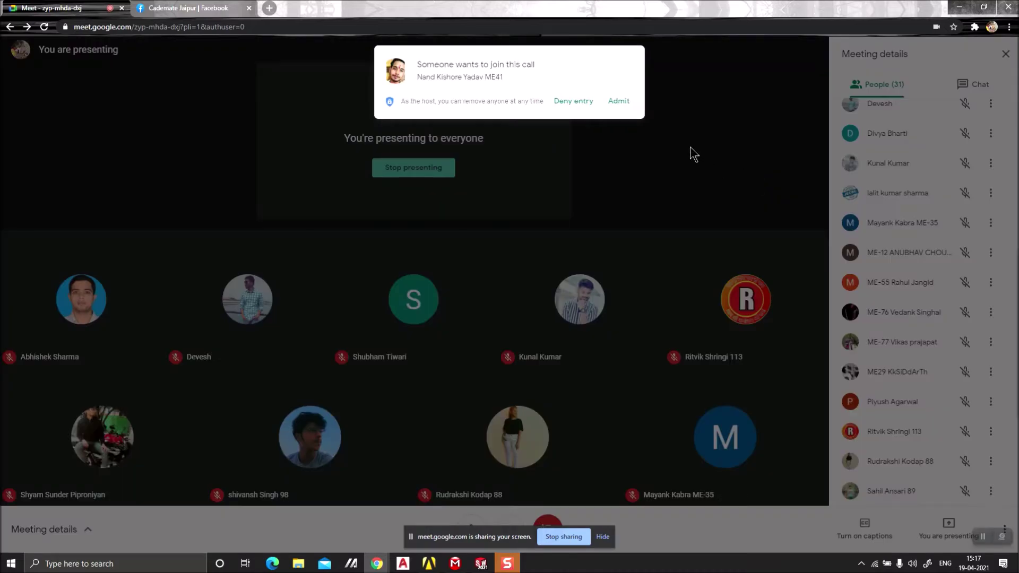
pyautogui.click(619, 100)
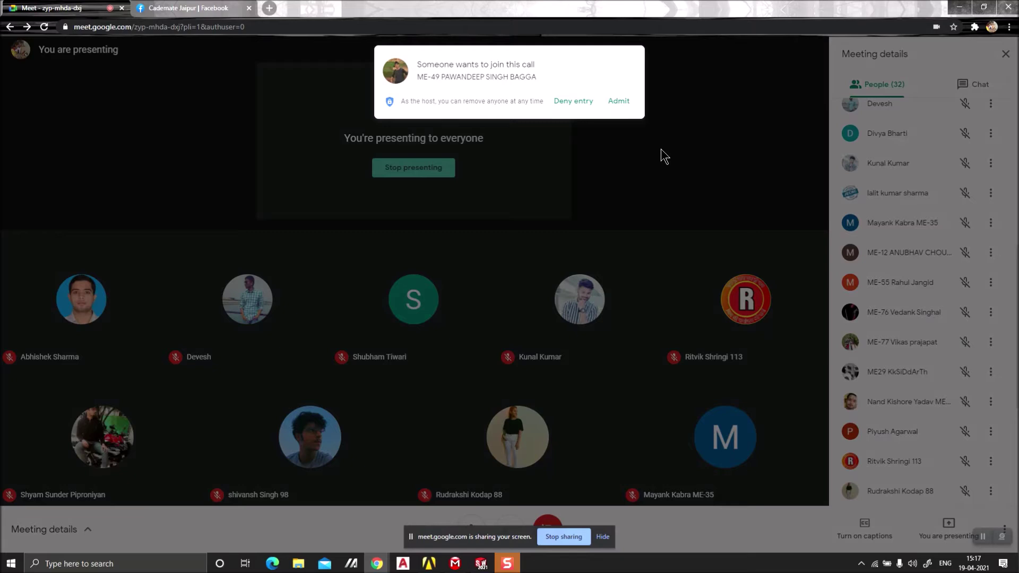
pyautogui.click(617, 101)
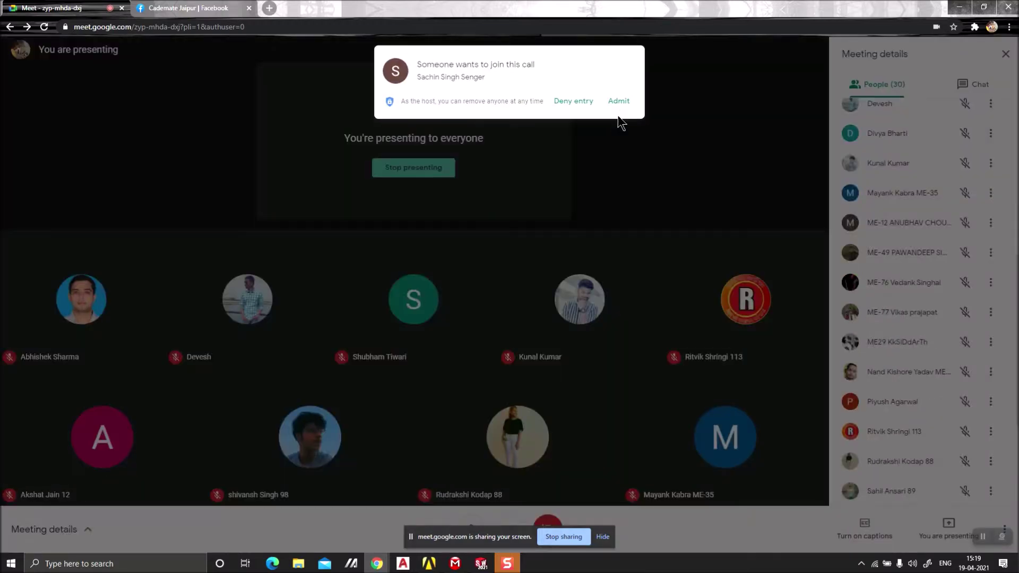
pyautogui.click(621, 102)
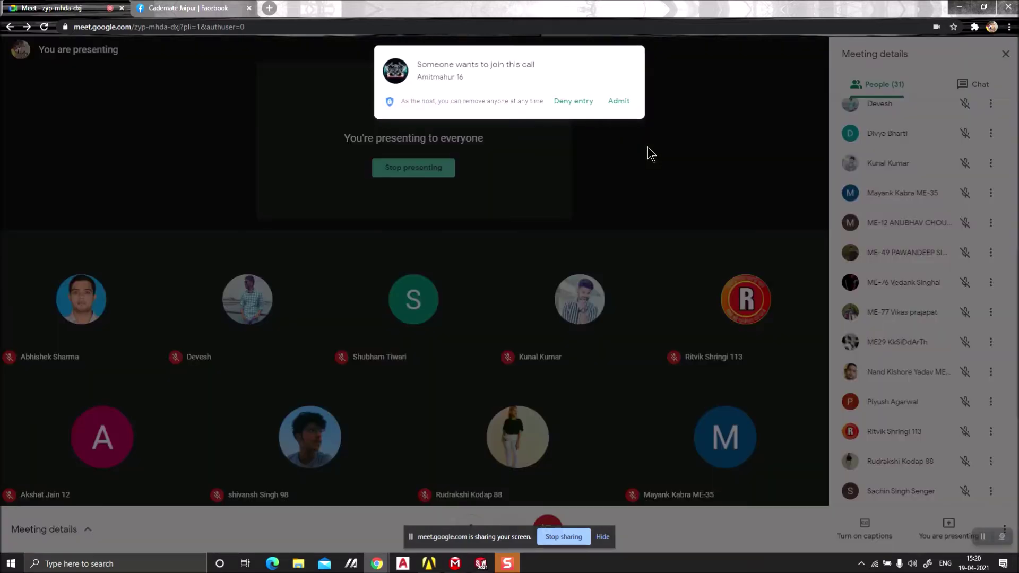
pyautogui.click(624, 103)
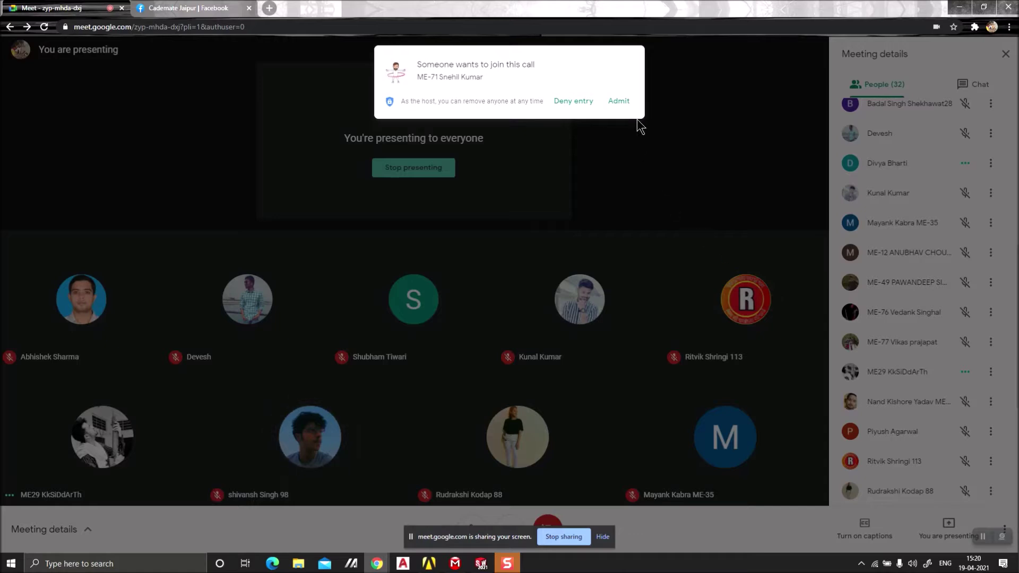
pyautogui.click(619, 101)
pyautogui.scroll(-3, 883, 258)
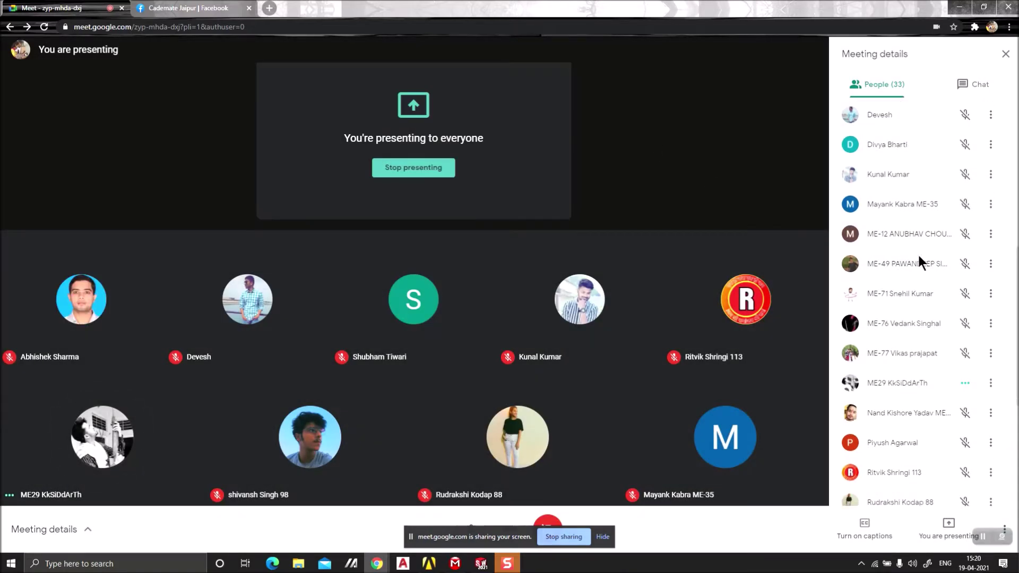
pyautogui.scroll(8, 883, 271)
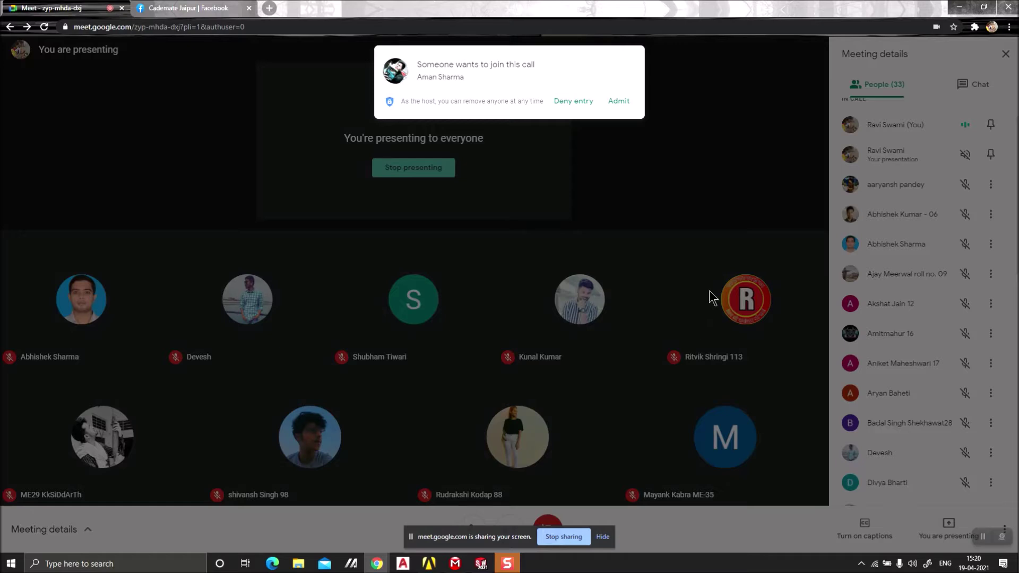
pyautogui.click(618, 101)
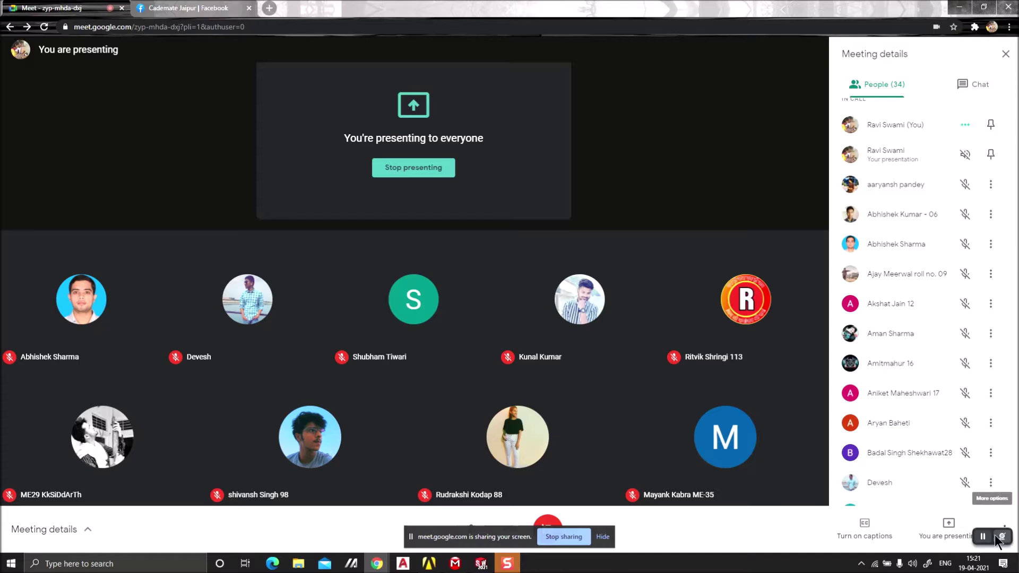
# Step: Minimize the meeting window and switch to SOLIDWORKS
pyautogui.click(952, 528)
pyautogui.click(944, 540)
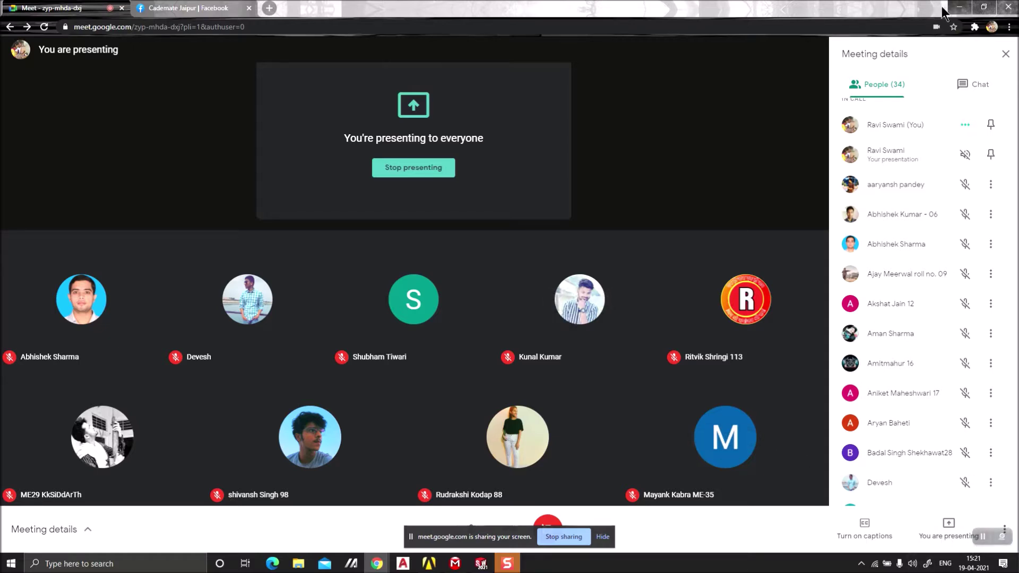
pyautogui.click(958, 8)
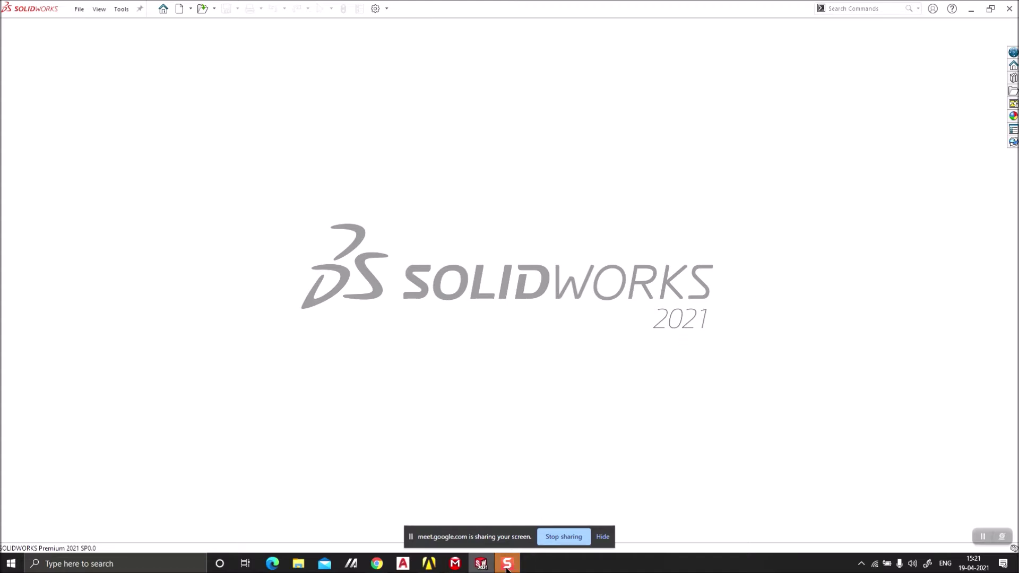
# Step: Switch back to the Google Meet call and admit the participants waiting to join
pyautogui.moveTo(377, 564)
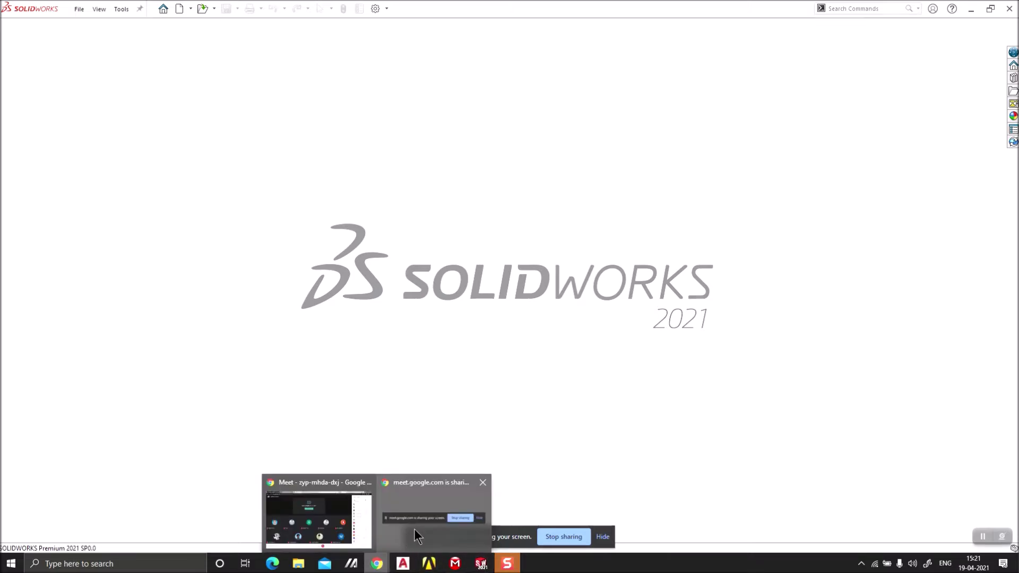
pyautogui.click(349, 515)
pyautogui.click(620, 102)
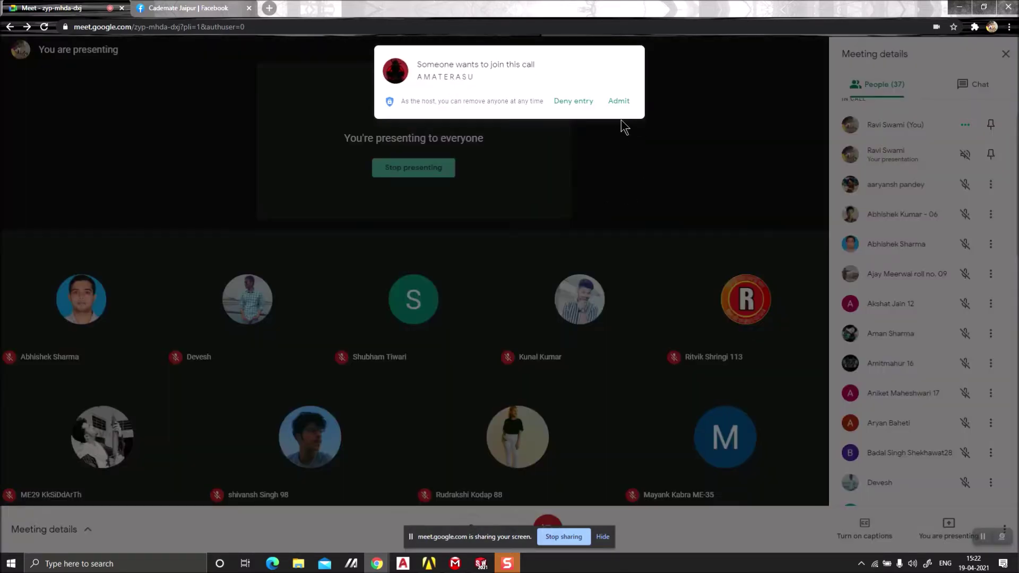
pyautogui.click(619, 102)
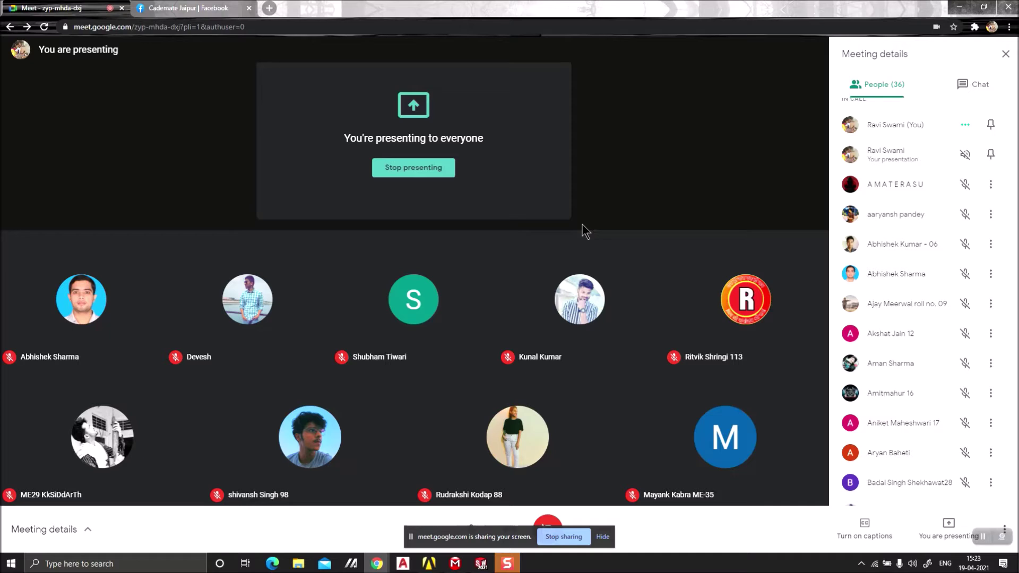
pyautogui.click(481, 564)
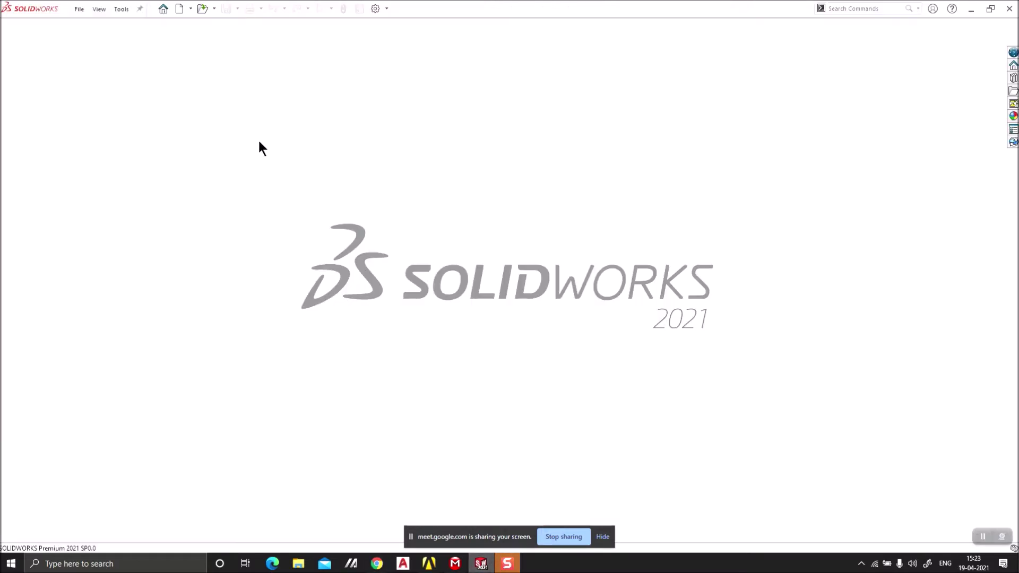
pyautogui.click(177, 9)
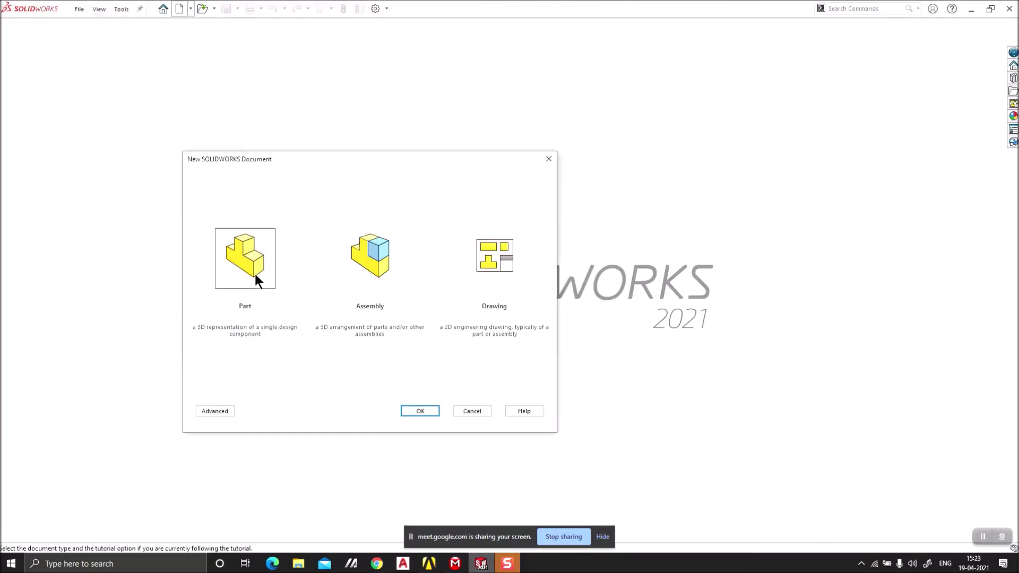
pyautogui.click(484, 409)
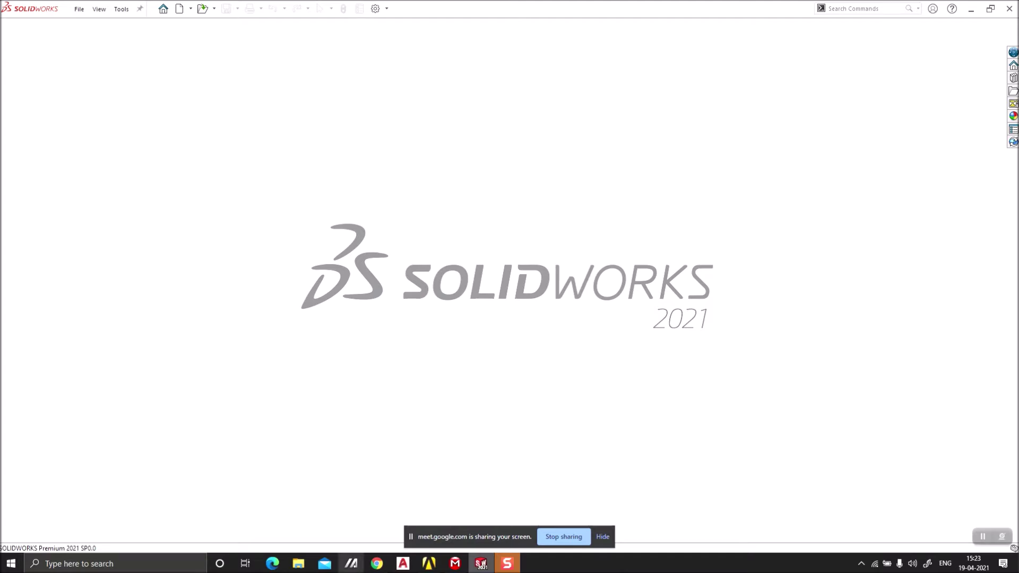
# Step: Switch to Google Meet, admit the new participants asking to join the call, and return to SOLIDWORKS
pyautogui.moveTo(377, 564)
pyautogui.click(319, 507)
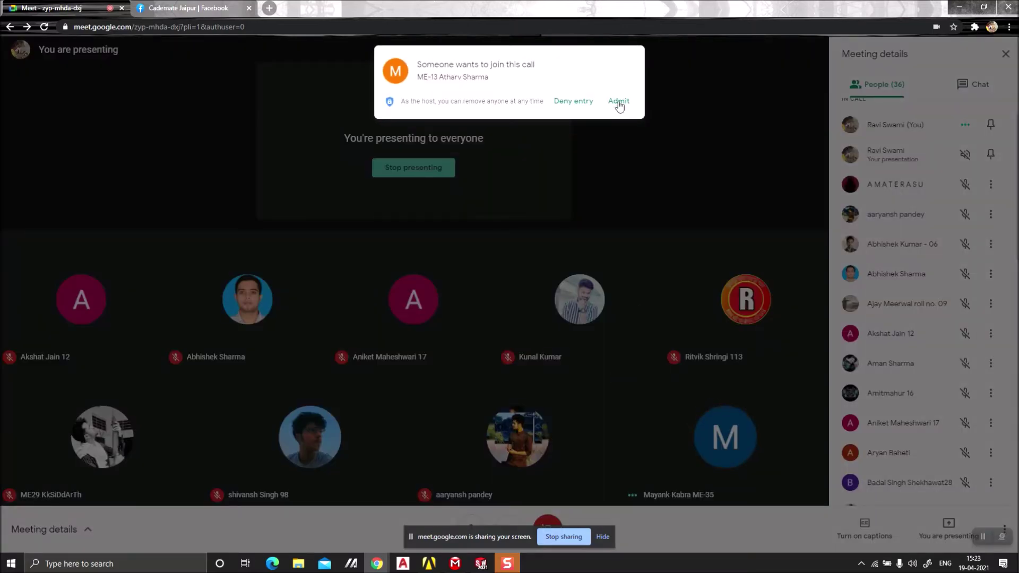
pyautogui.click(618, 101)
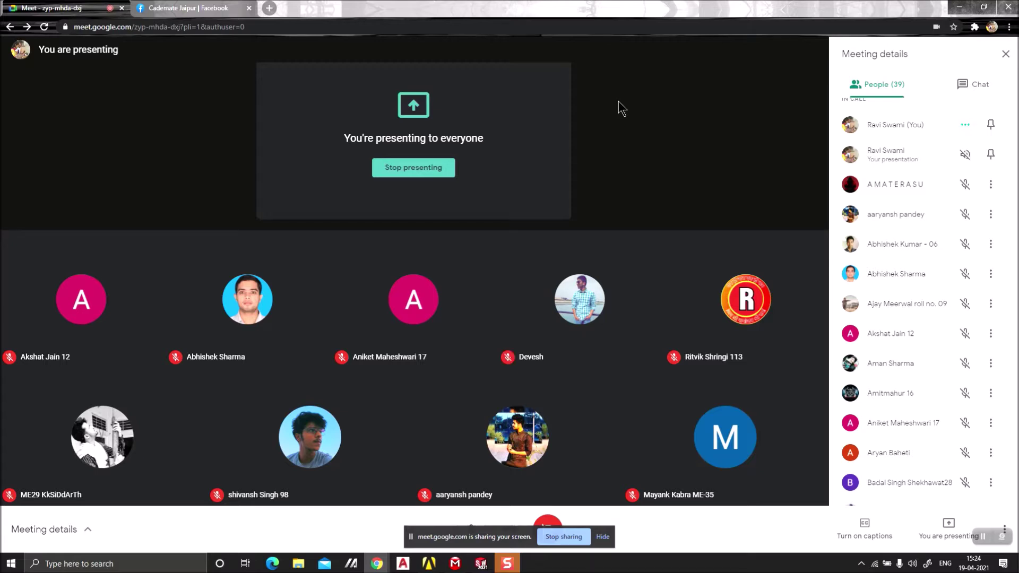
pyautogui.click(960, 8)
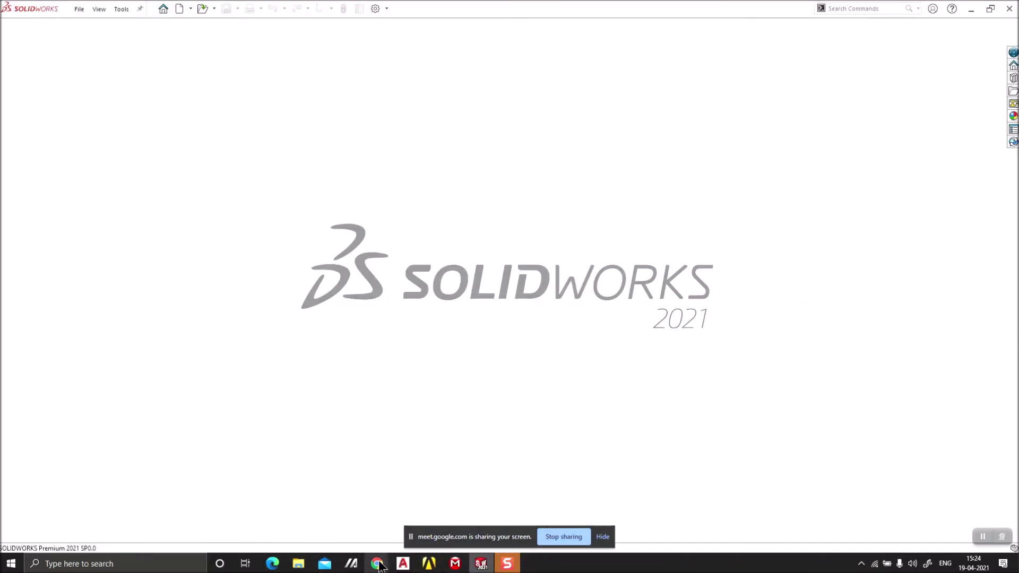
pyautogui.moveTo(377, 564)
pyautogui.click(344, 515)
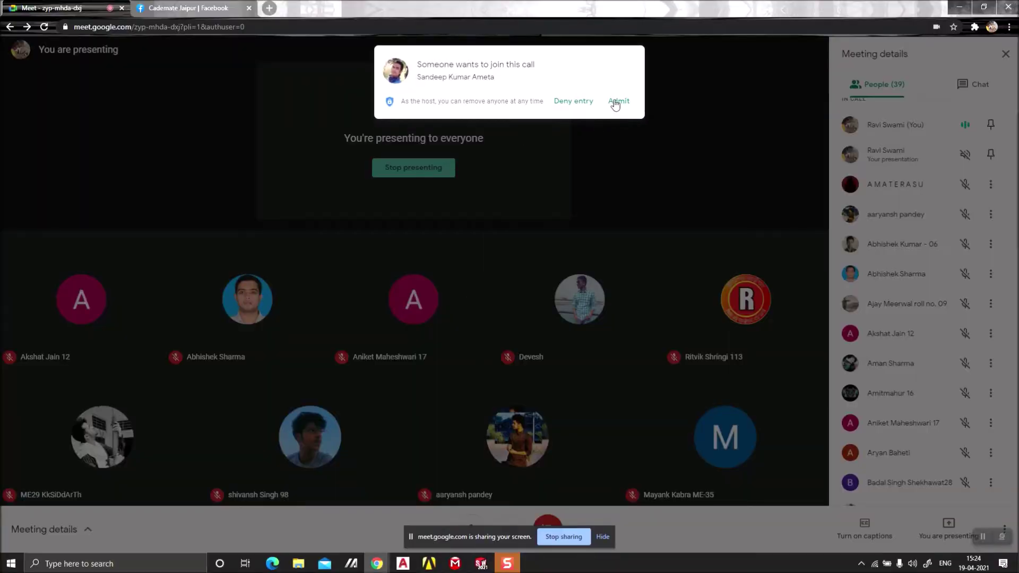
pyautogui.click(611, 105)
pyautogui.click(960, 7)
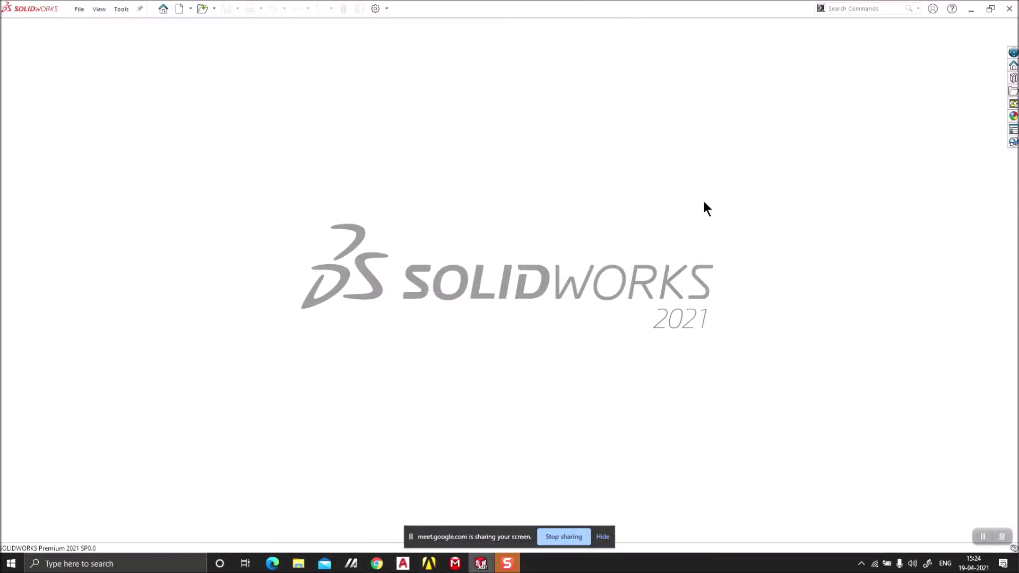
# Step: Create a new SOLIDWORKS part document
pyautogui.hotkey('ctrl', 'n')
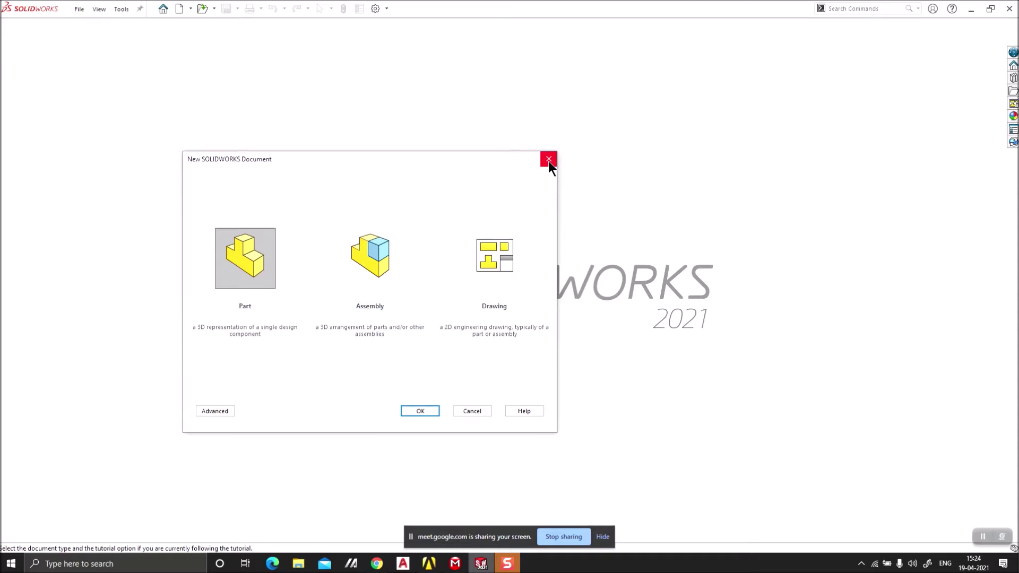
pyautogui.click(548, 160)
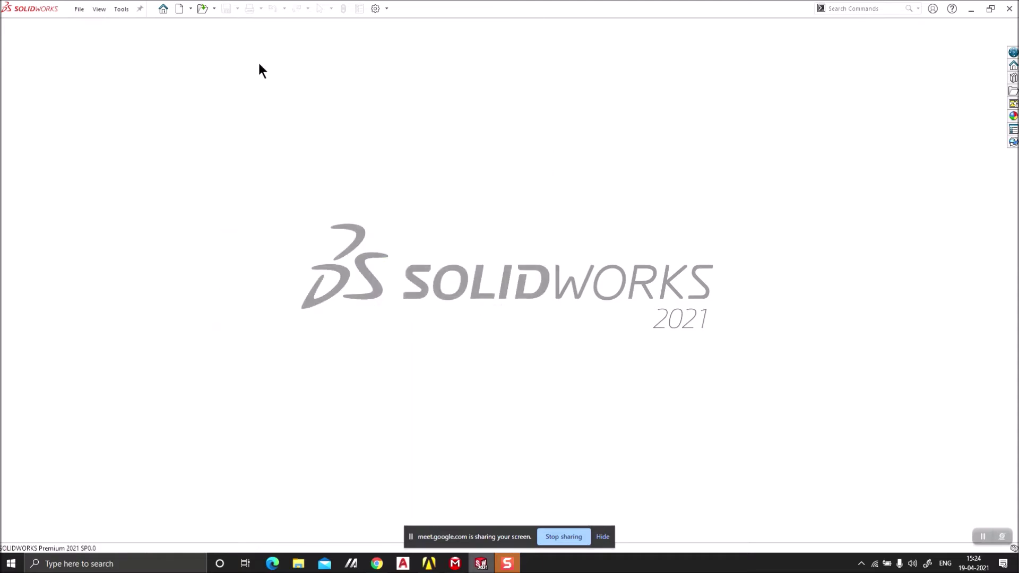
pyautogui.click(177, 12)
pyautogui.moveTo(439, 159); pyautogui.dragTo(597, 139)
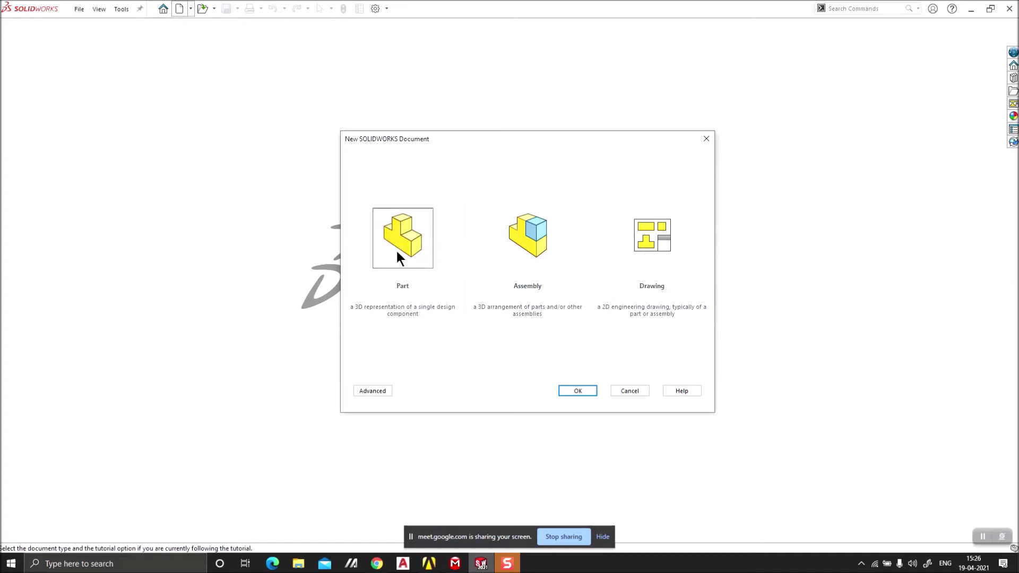
pyautogui.click(582, 393)
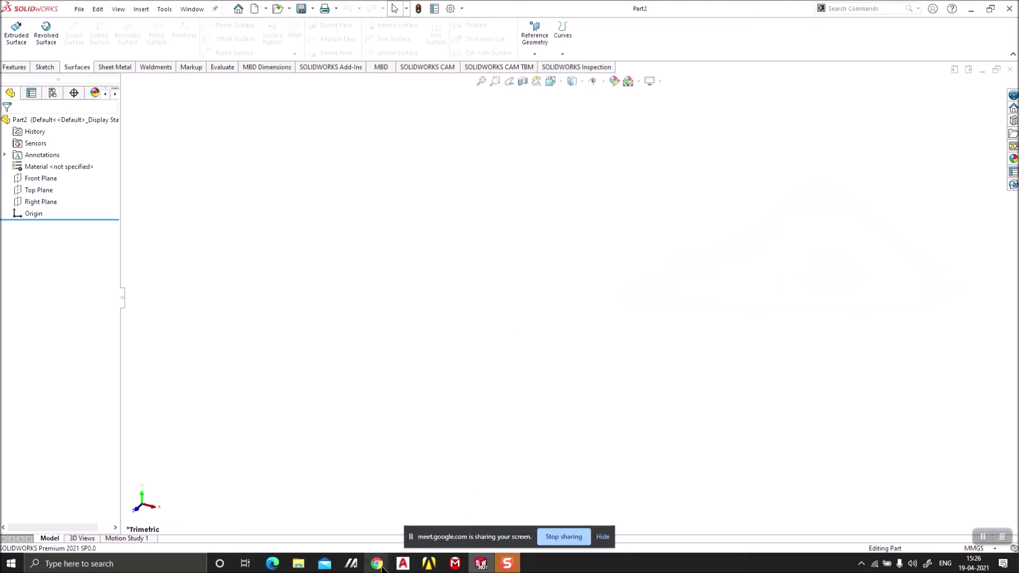
# Step: Check on the Google Meet call, return to SOLIDWORKS and show the sketch tools for the new part
pyautogui.click(343, 525)
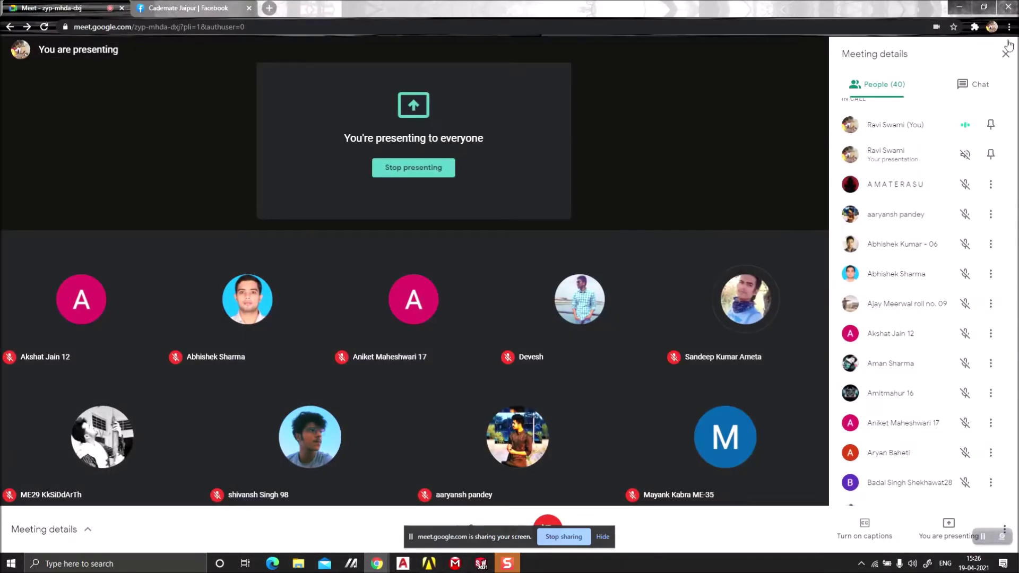
pyautogui.click(959, 8)
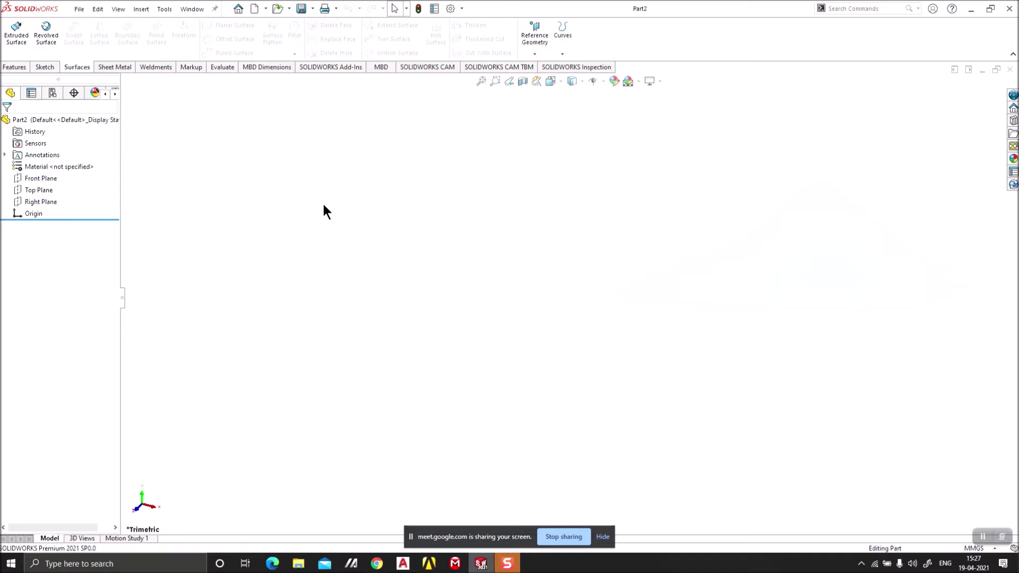
pyautogui.click(50, 69)
pyautogui.click(75, 68)
pyautogui.click(49, 67)
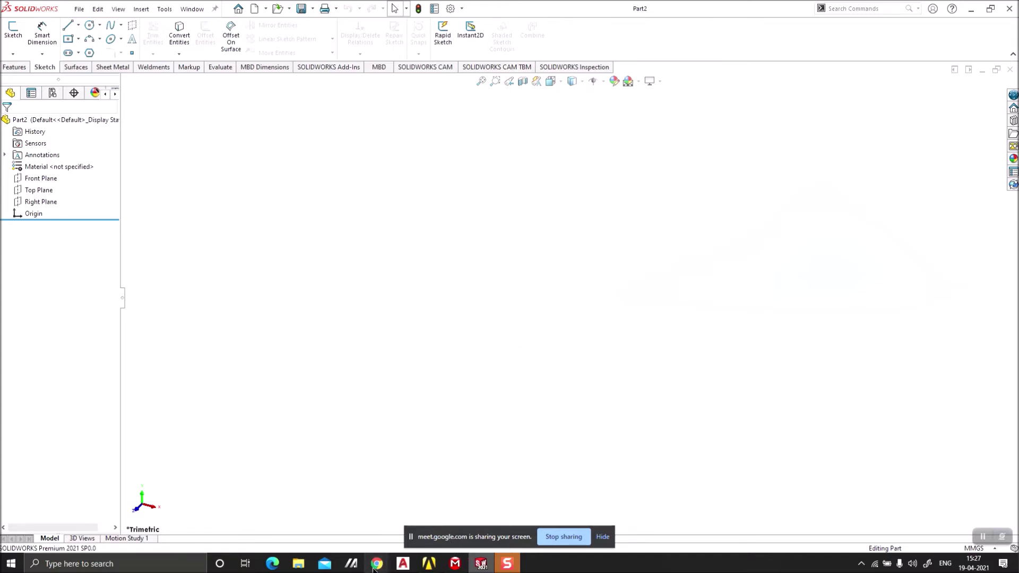
# Step: Switch to Google Meet and look through the list of participants in the call
pyautogui.moveTo(377, 563)
pyautogui.click(334, 499)
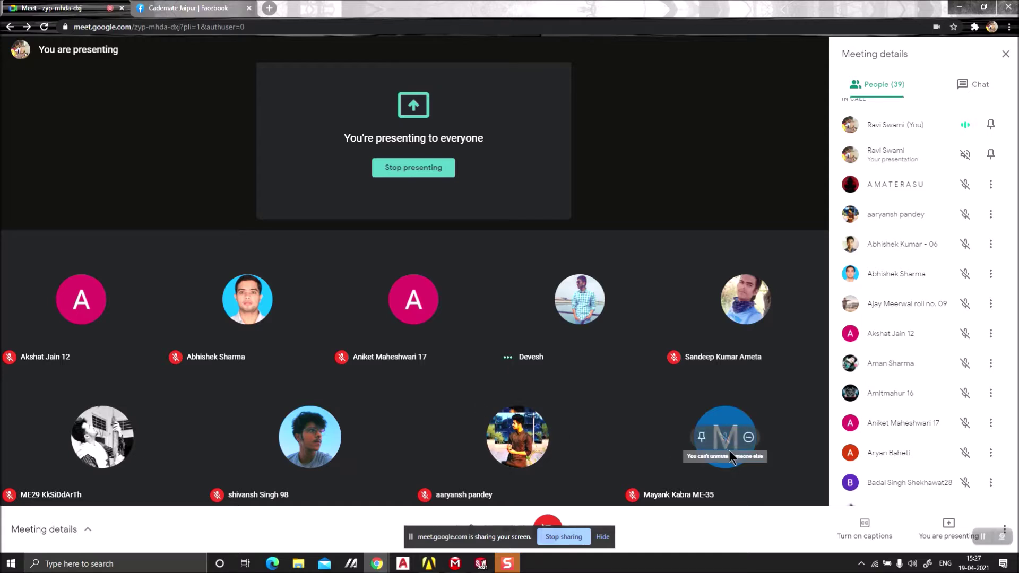
pyautogui.scroll(-5, 853, 383)
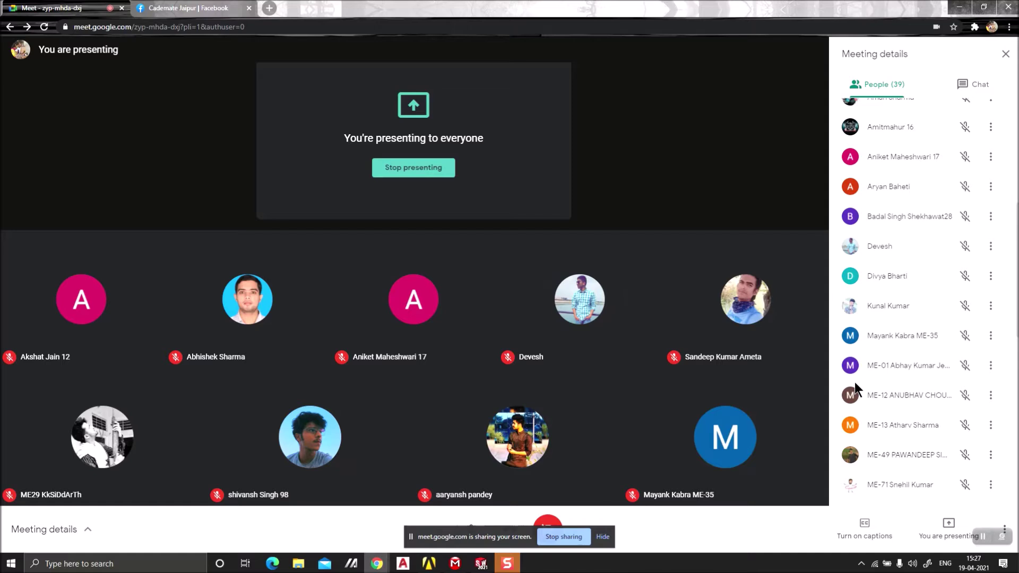
pyautogui.scroll(-9, 854, 381)
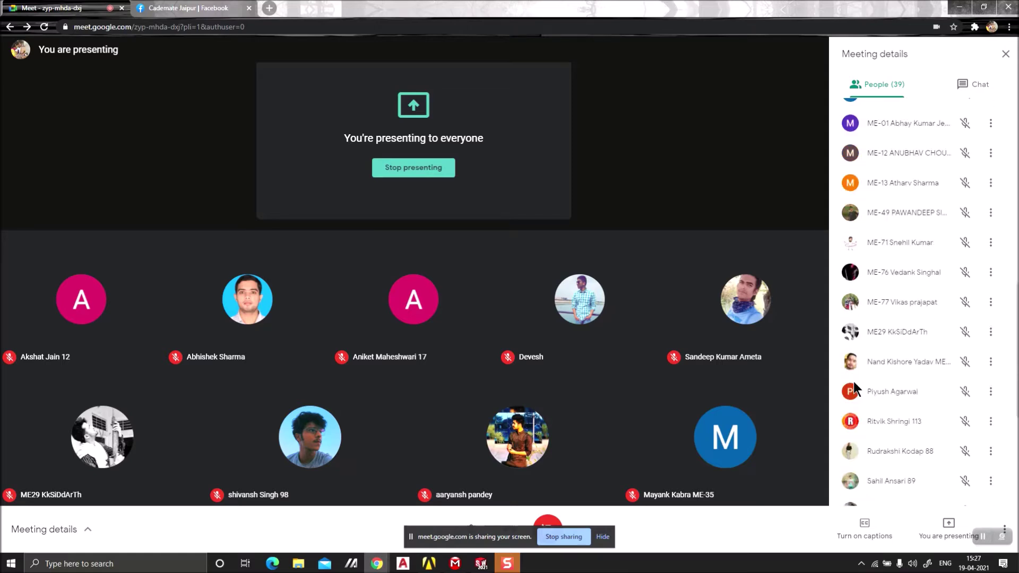
pyautogui.scroll(15, 853, 381)
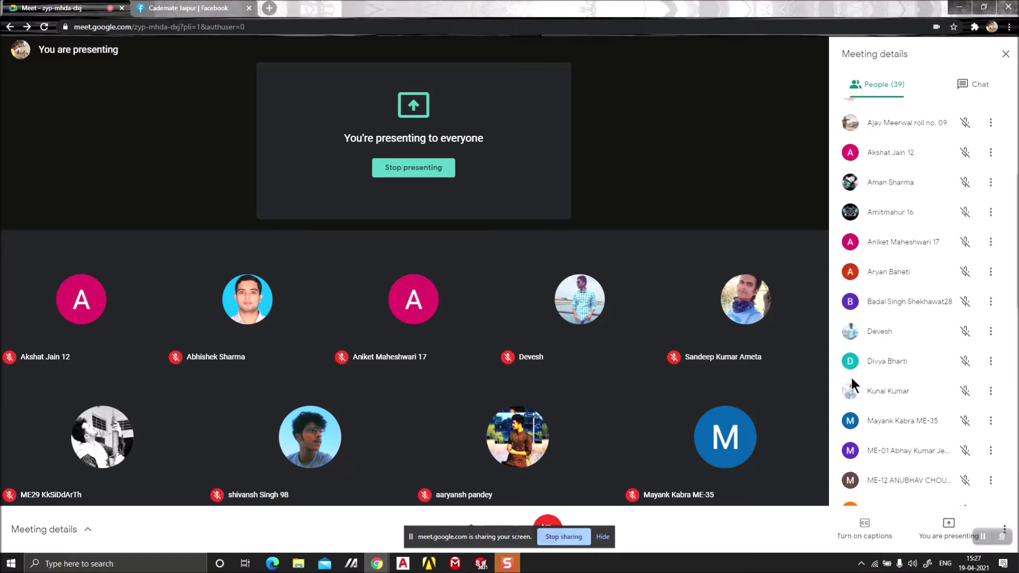
pyautogui.scroll(-3, 851, 378)
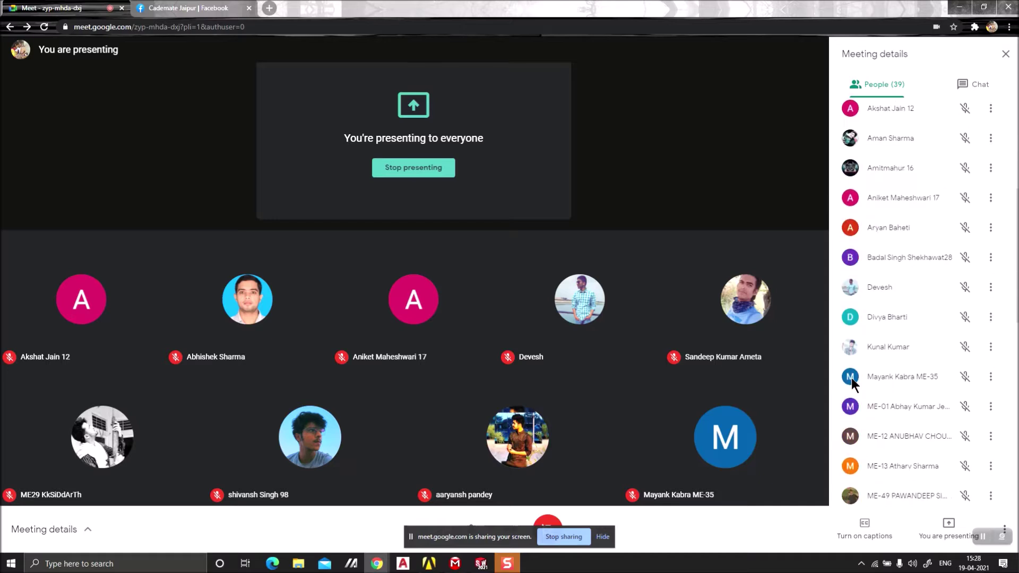
pyautogui.scroll(5, 851, 378)
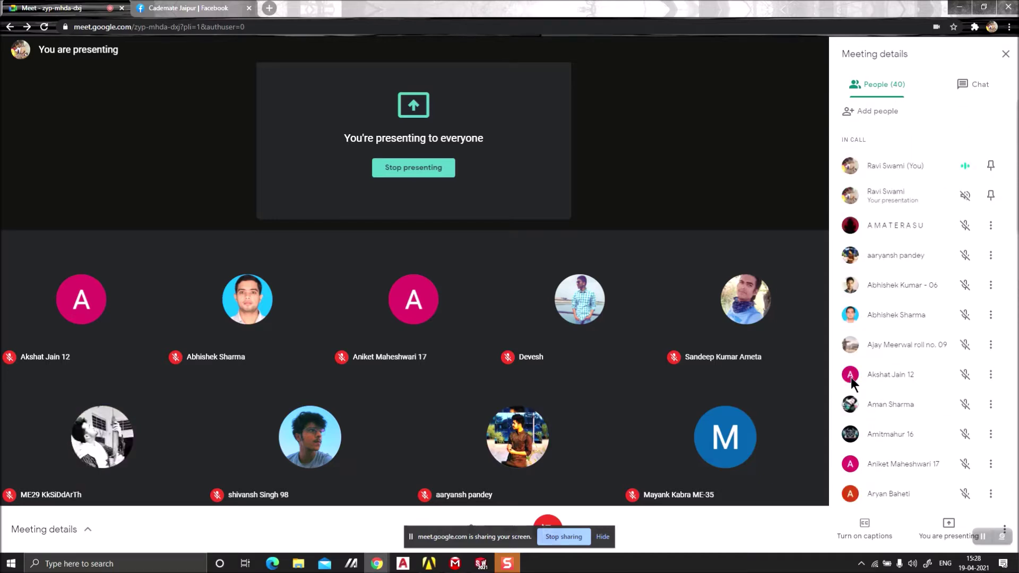
# Step: Switch to SOLIDWORKS and look through the Features, Sketch and Surfaces tool sets available for the new part
pyautogui.moveTo(725, 449)
pyautogui.click(481, 564)
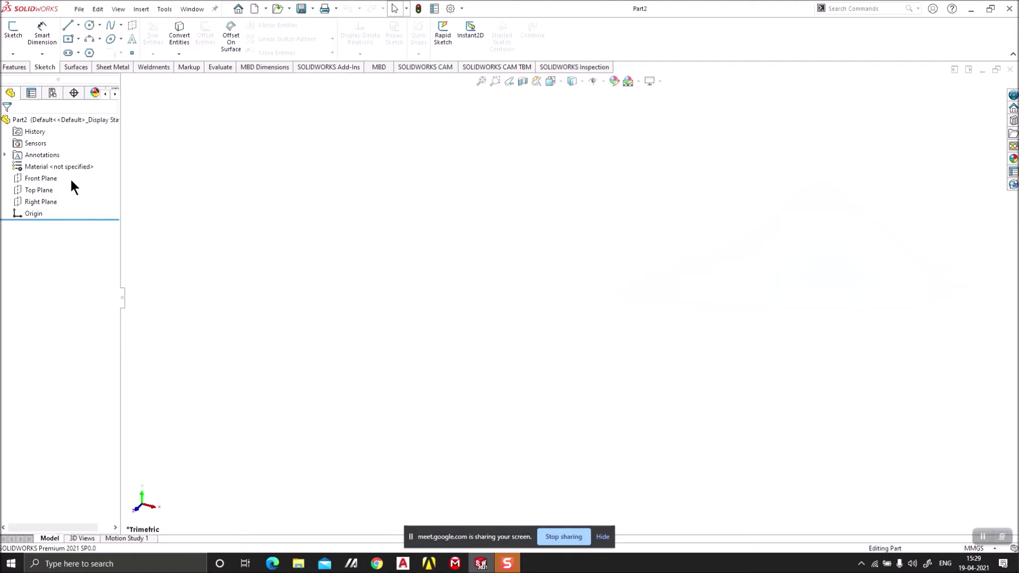
pyautogui.click(23, 68)
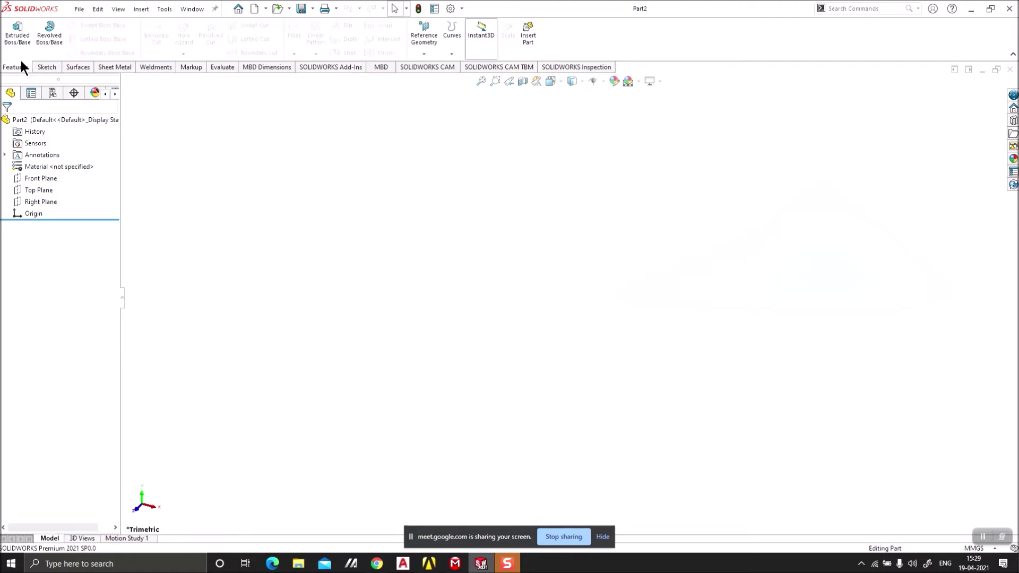
pyautogui.click(40, 65)
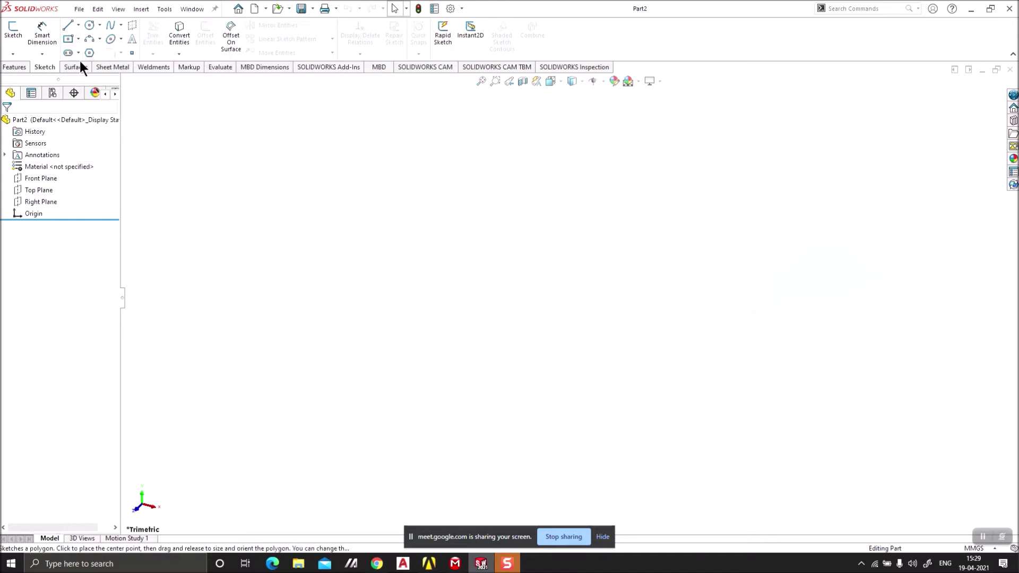
pyautogui.click(100, 68)
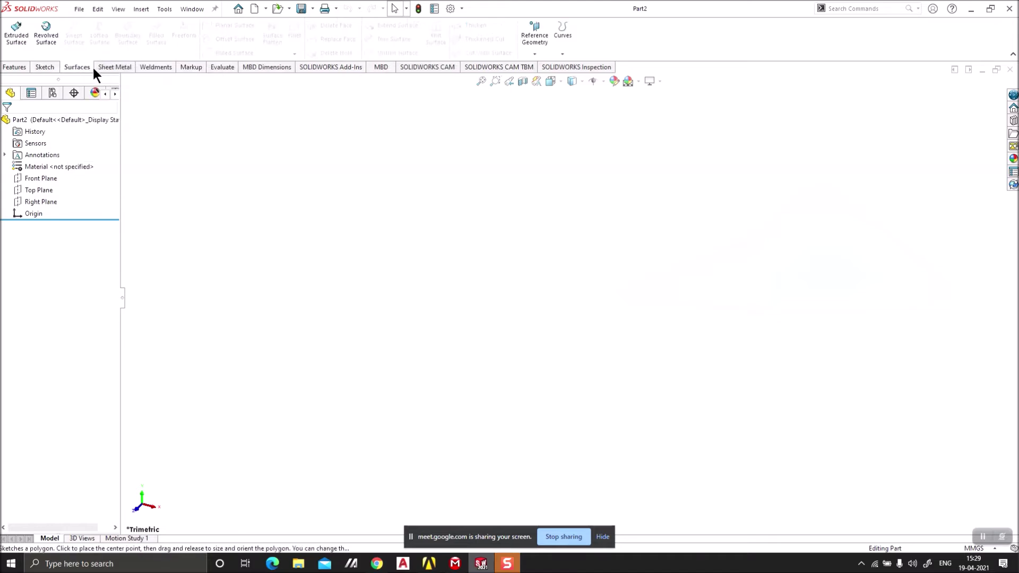
pyautogui.click(50, 68)
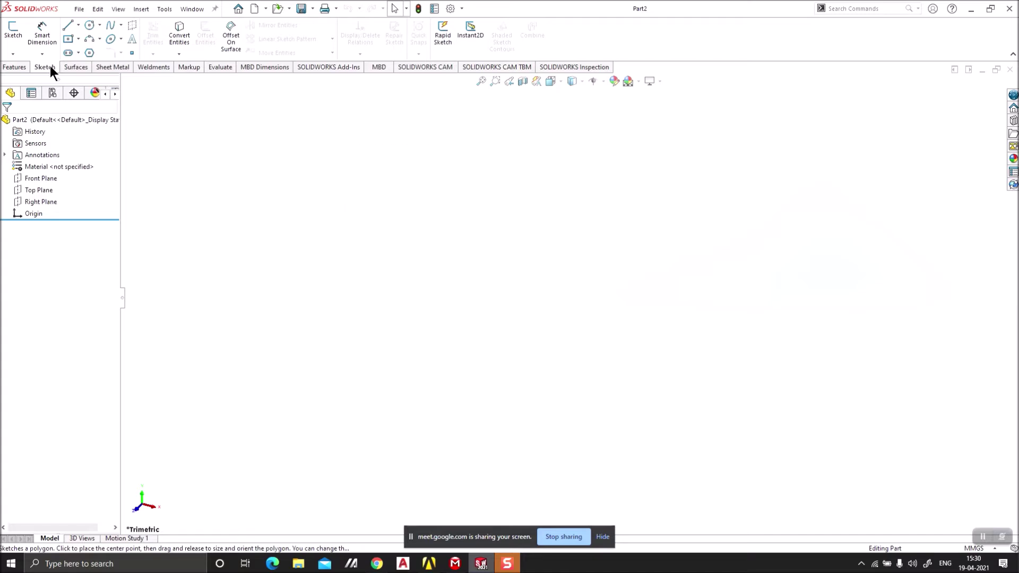
# Step: Bring up the new document types, switch to Google Meet to admit the waiting participant, and return to SOLIDWORKS without creating a document
pyautogui.hotkey('ctrl', 'n')
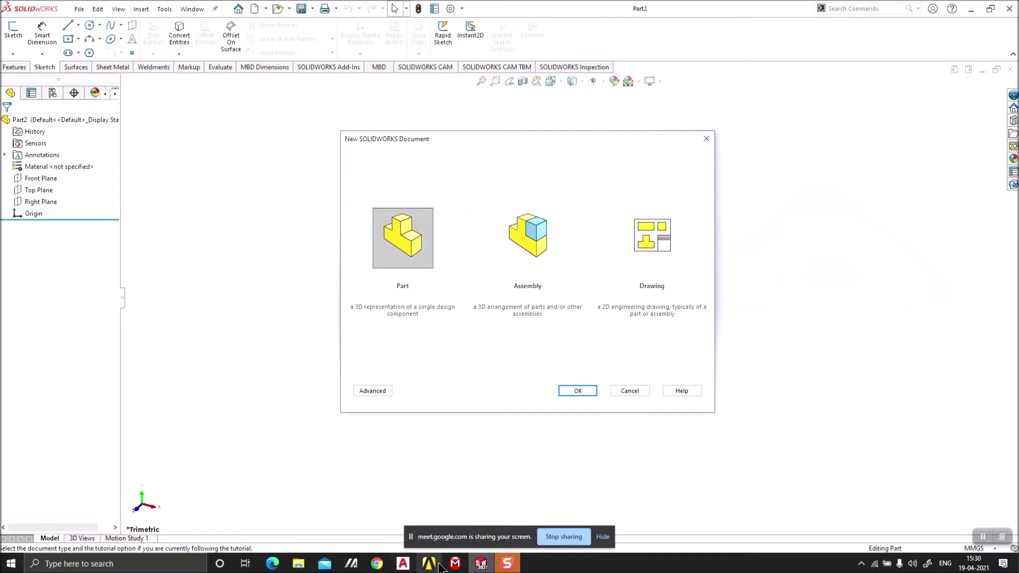
pyautogui.click(381, 561)
pyautogui.click(318, 517)
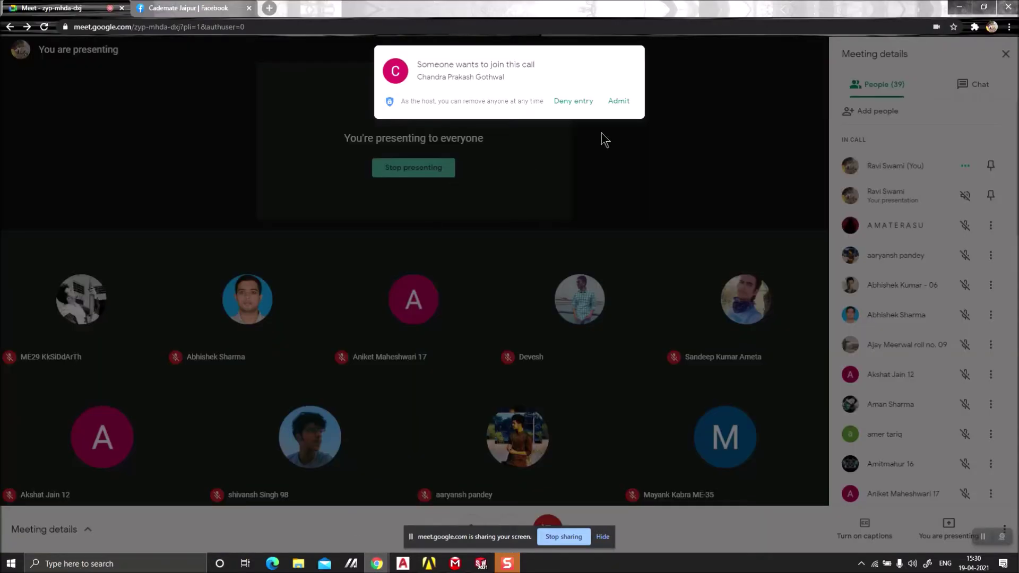
pyautogui.click(625, 105)
pyautogui.click(960, 7)
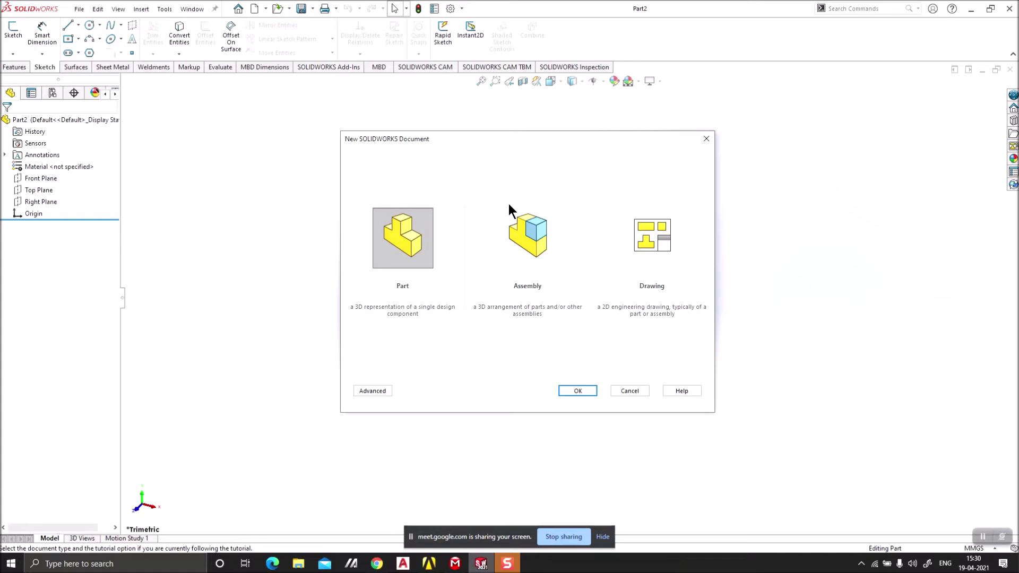
pyautogui.click(706, 138)
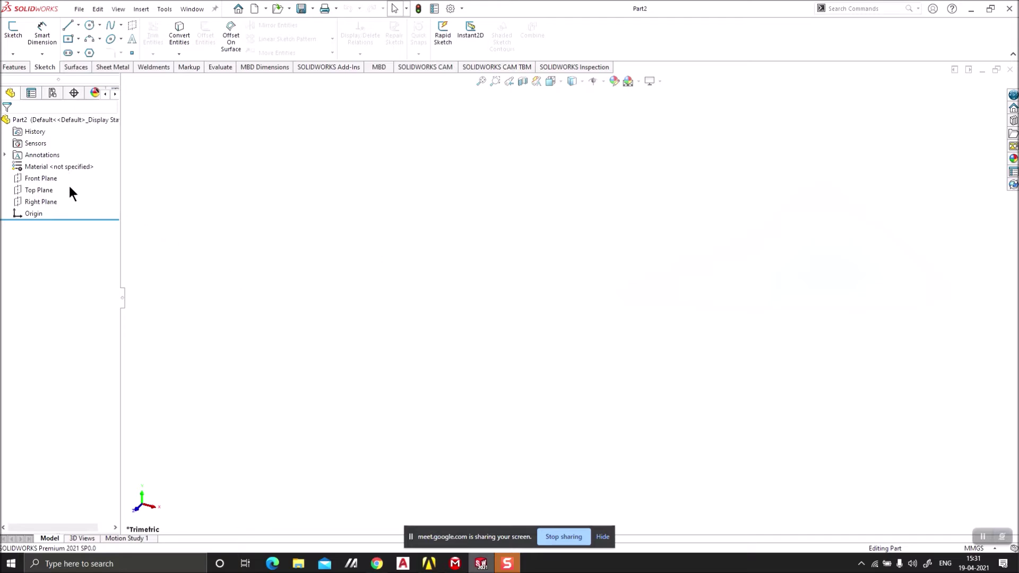
# Step: Preview the part's Front, Top and Right planes one after another and clear the selection
pyautogui.click(38, 179)
pyautogui.click(40, 187)
pyautogui.click(43, 201)
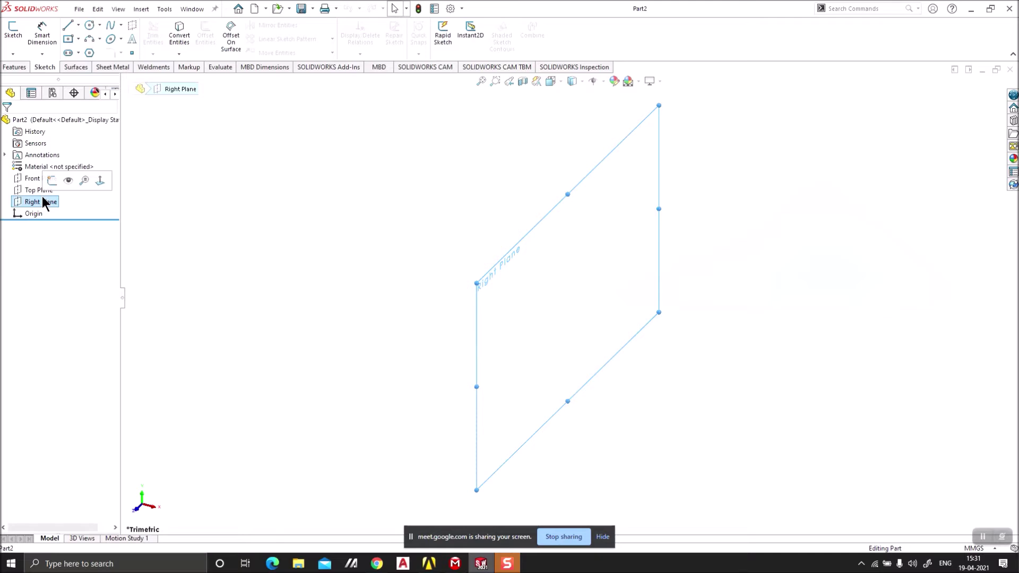
pyautogui.click(227, 225)
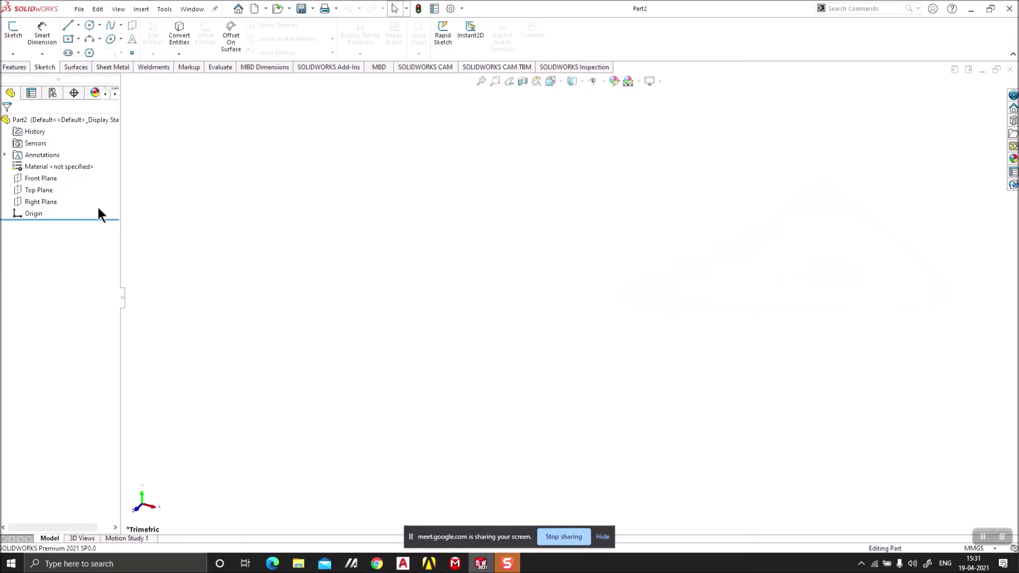
pyautogui.click(31, 190)
pyautogui.click(25, 178)
pyautogui.click(37, 201)
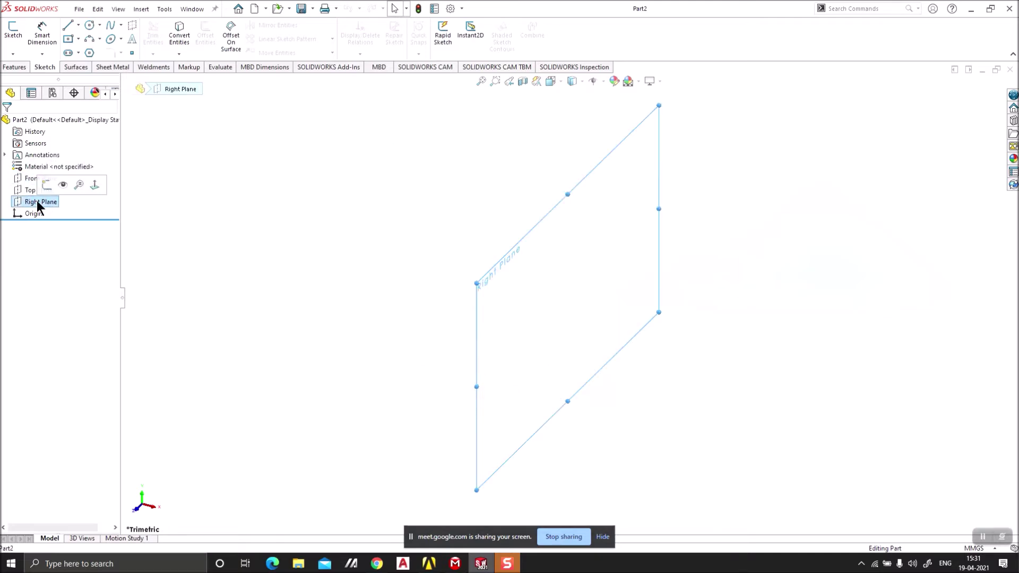
pyautogui.click(204, 215)
pyautogui.click(41, 199)
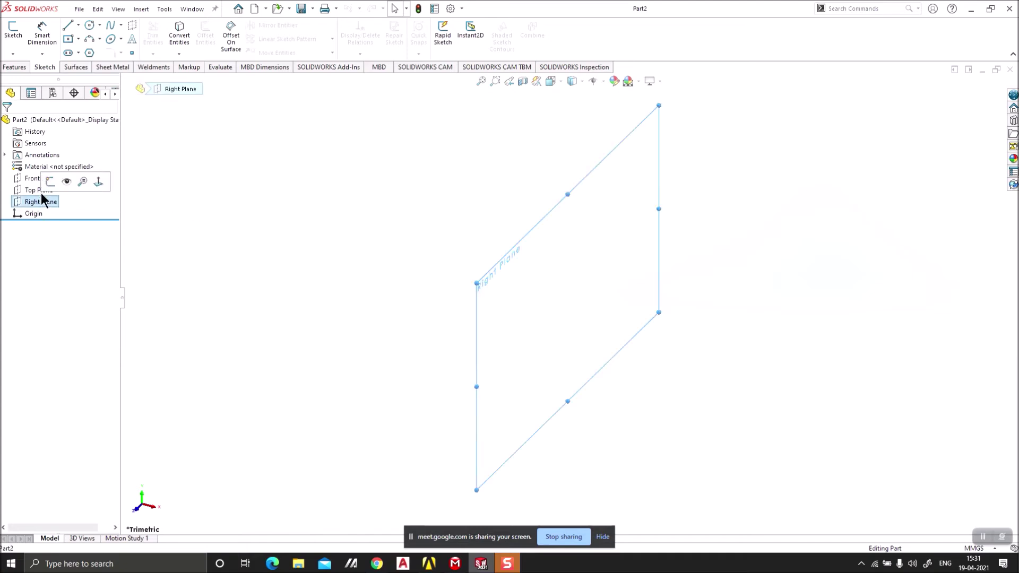
pyautogui.click(196, 202)
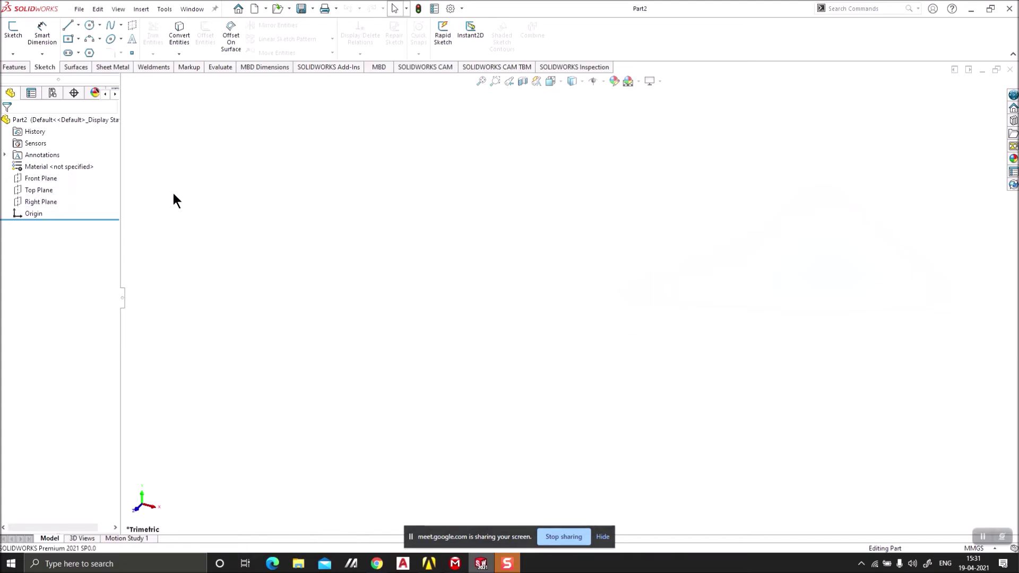
# Step: Look through the remaining manager panes and inspect the default planes from the Front Plane's selection breadcrumbs
pyautogui.click(116, 94)
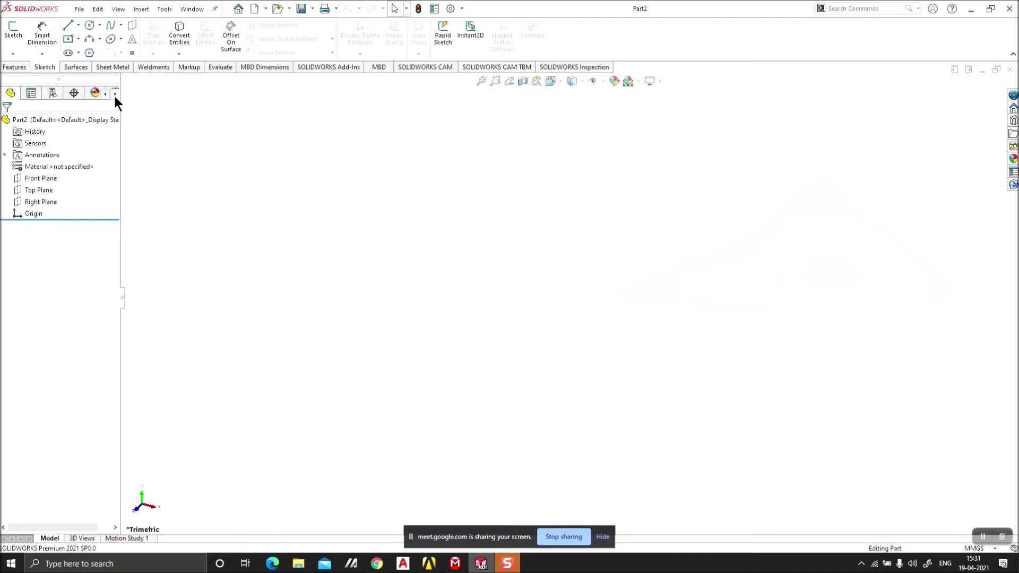
pyautogui.click(114, 93)
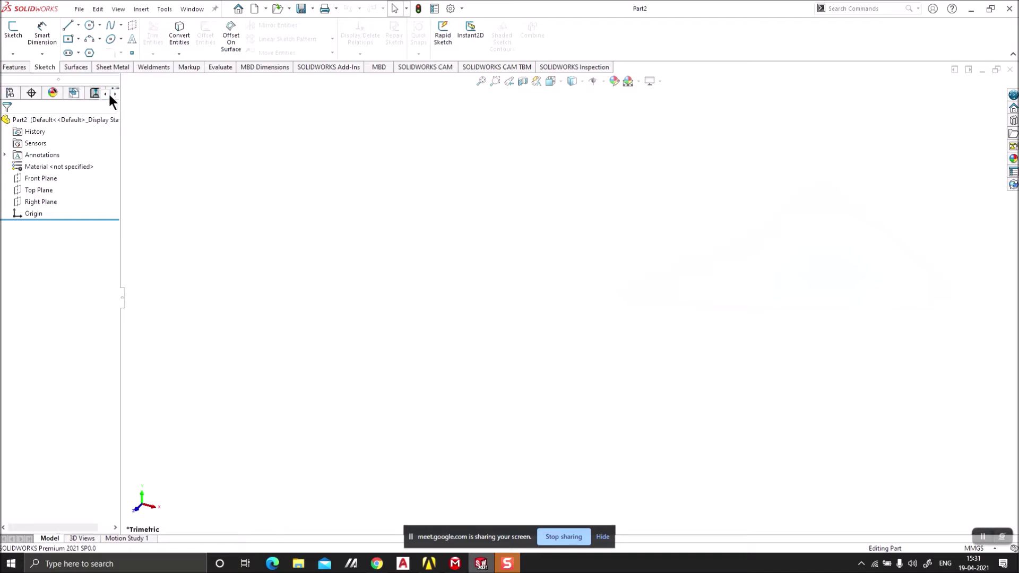
pyautogui.click(43, 178)
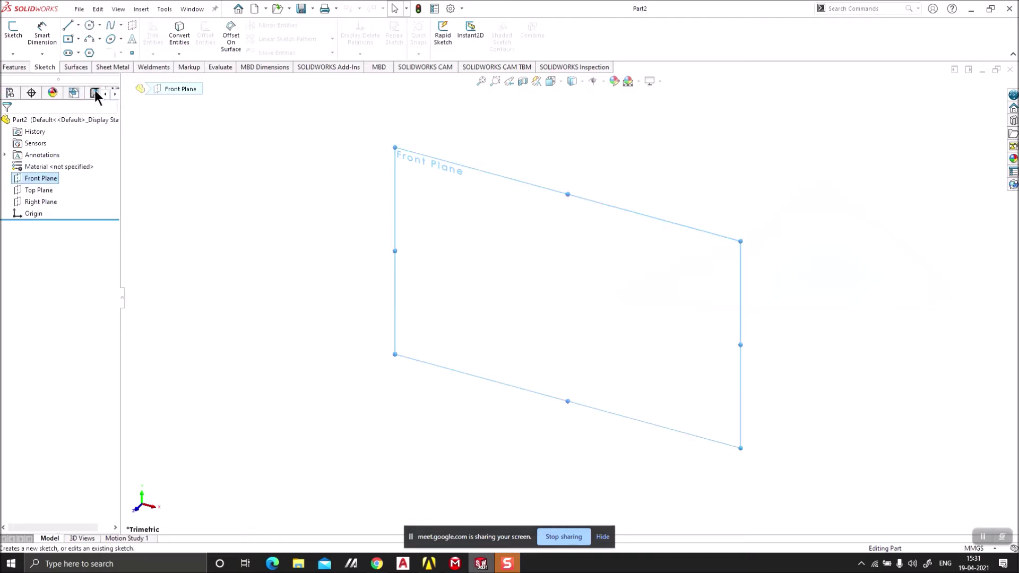
pyautogui.click(150, 90)
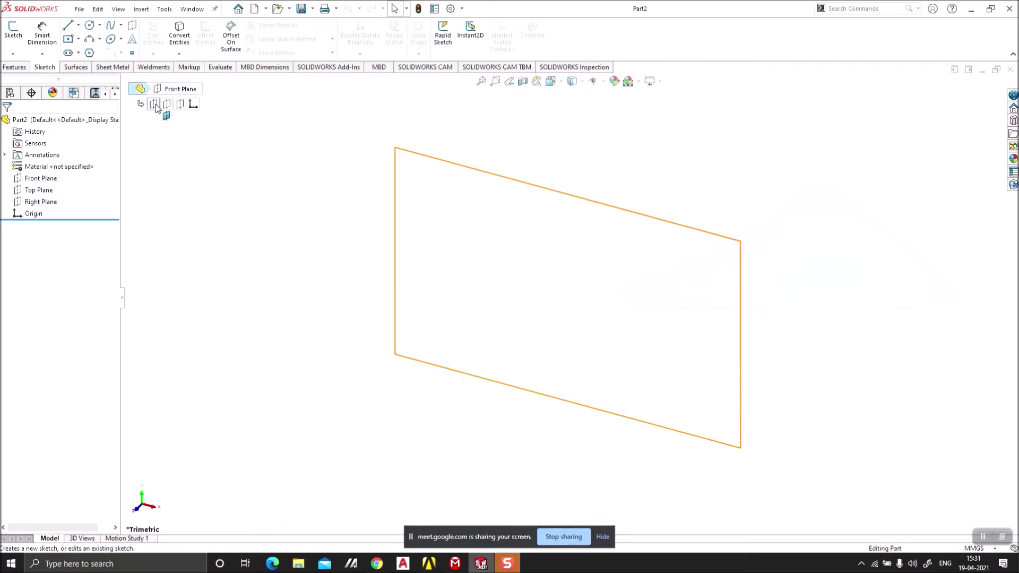
pyautogui.click(179, 105)
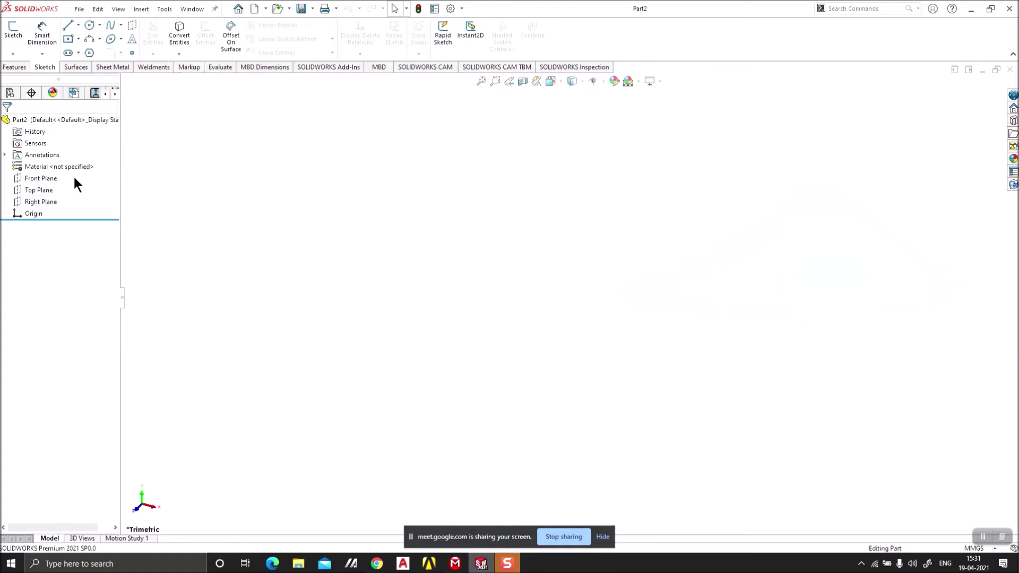
# Step: Show the Front, Top and Right planes, examine them from different angles and set the view to isometric
pyautogui.rightClick(50, 179)
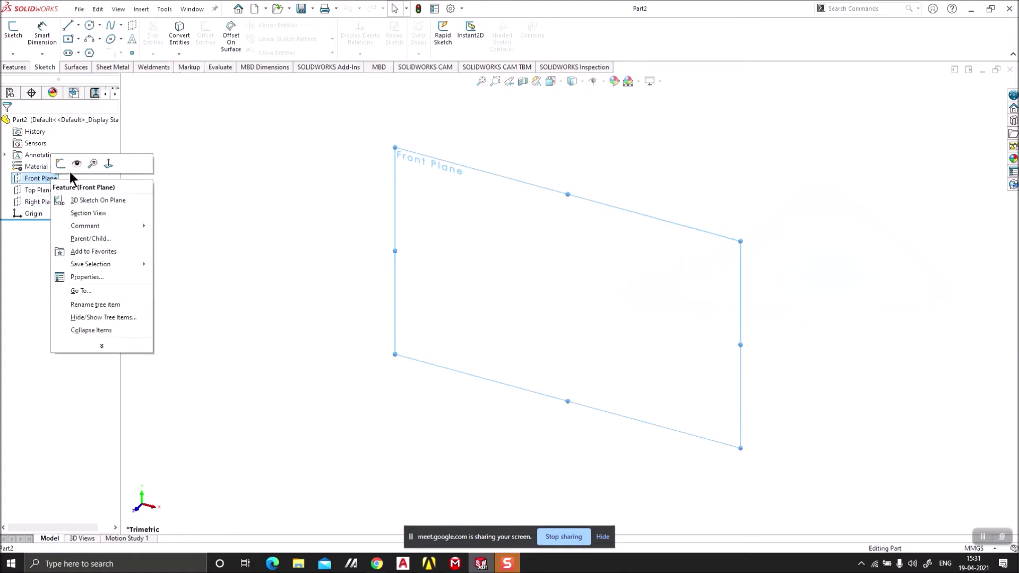
pyautogui.click(74, 167)
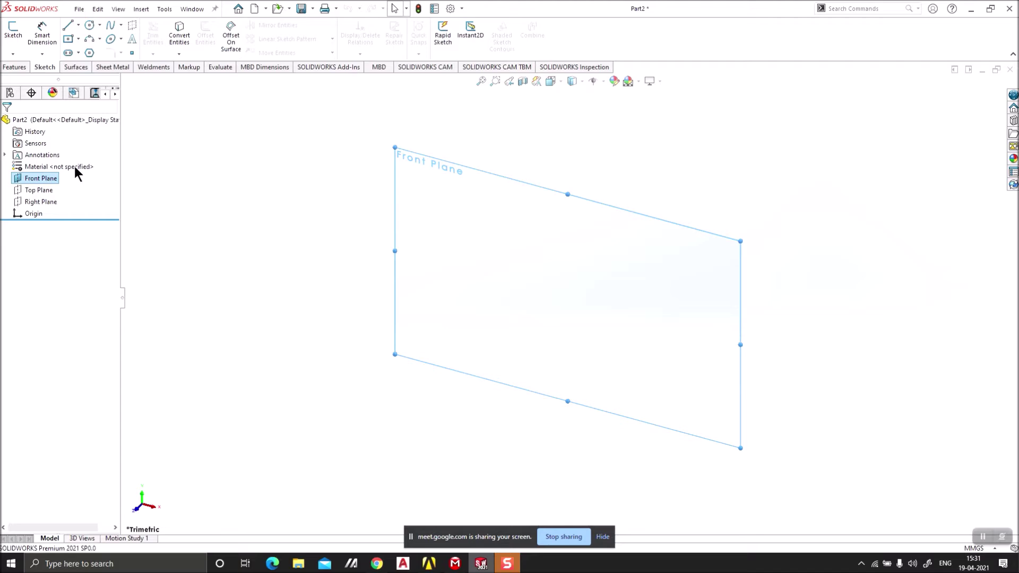
pyautogui.rightClick(42, 191)
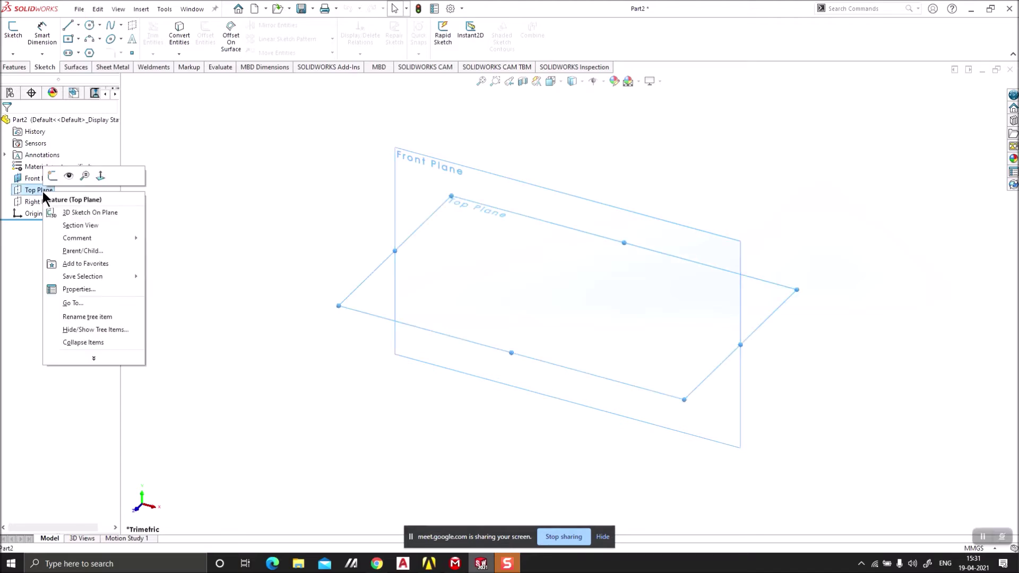
pyautogui.click(66, 177)
pyautogui.rightClick(45, 202)
pyautogui.click(66, 189)
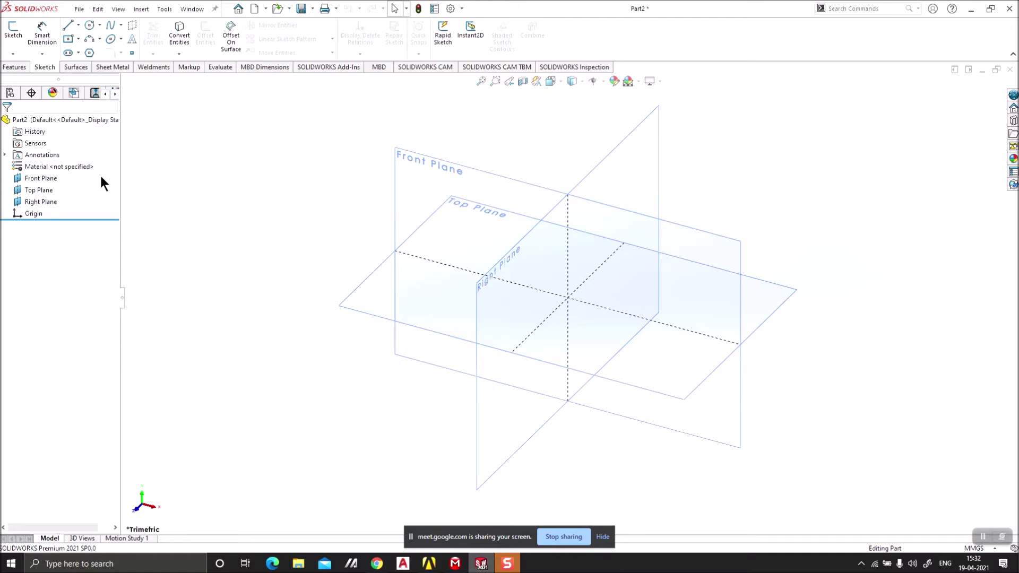
pyautogui.moveTo(455, 291); pyautogui.dragTo(306, 361, button='middle')
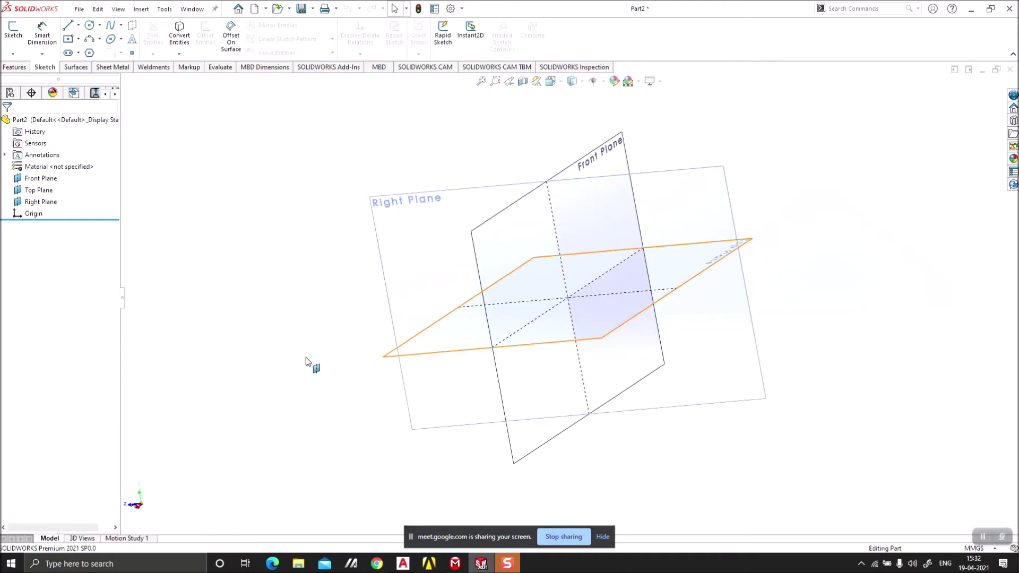
pyautogui.hotkey('ctrl', '7')
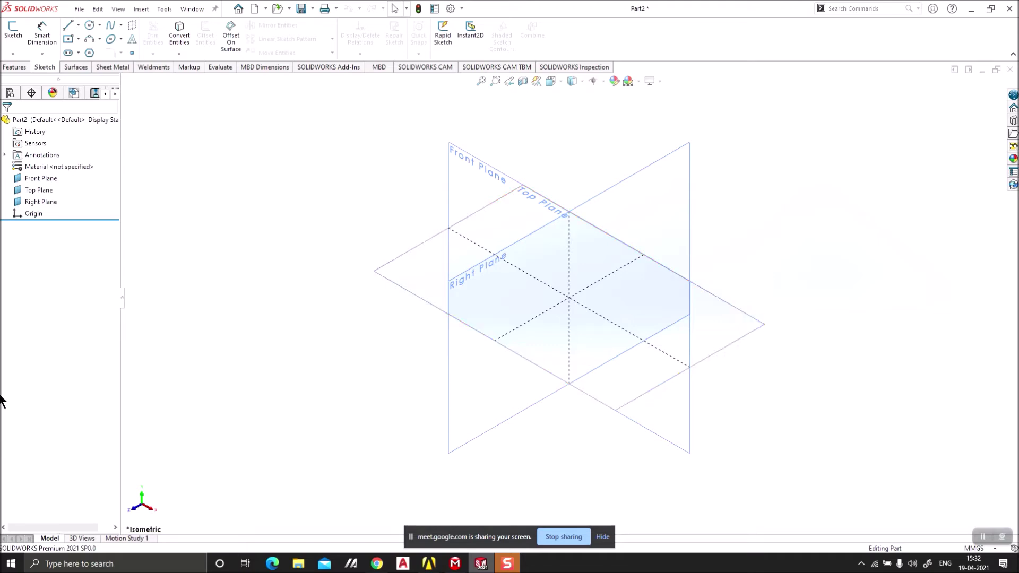
# Step: Hide the Front, Top and Right planes
pyautogui.rightClick(29, 178)
pyautogui.click(54, 161)
pyautogui.rightClick(41, 186)
pyautogui.click(65, 170)
pyautogui.rightClick(43, 202)
pyautogui.click(66, 187)
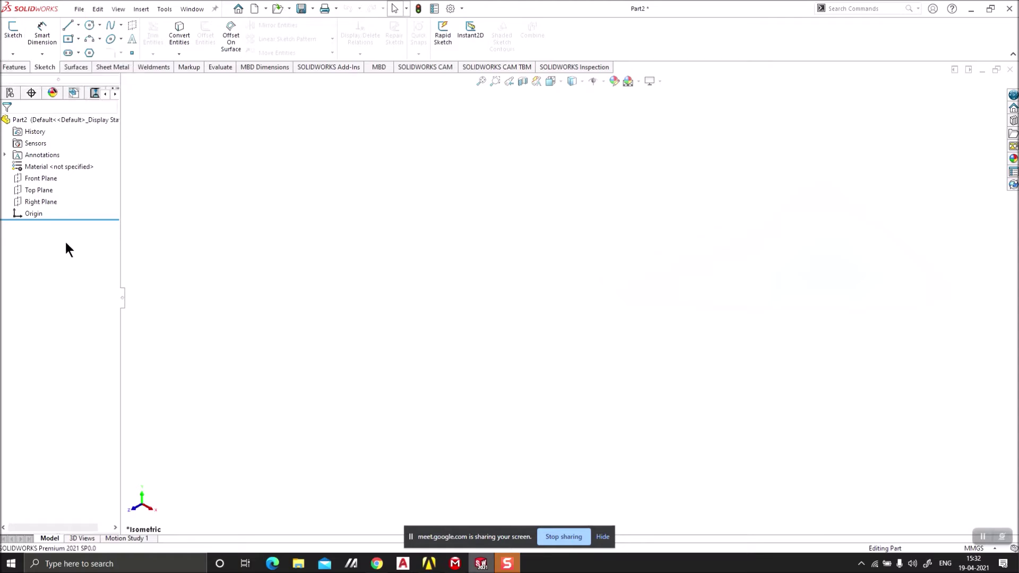
# Step: Switch to Google Meet, admit the participant asking to join, and return to the part in SOLIDWORKS
pyautogui.click(47, 190)
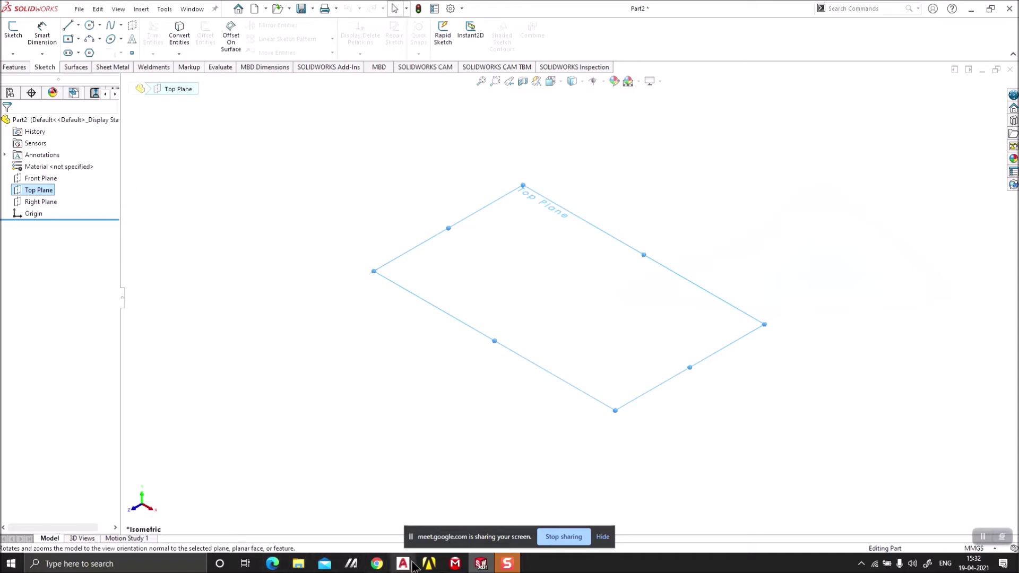
pyautogui.click(377, 563)
pyautogui.click(337, 506)
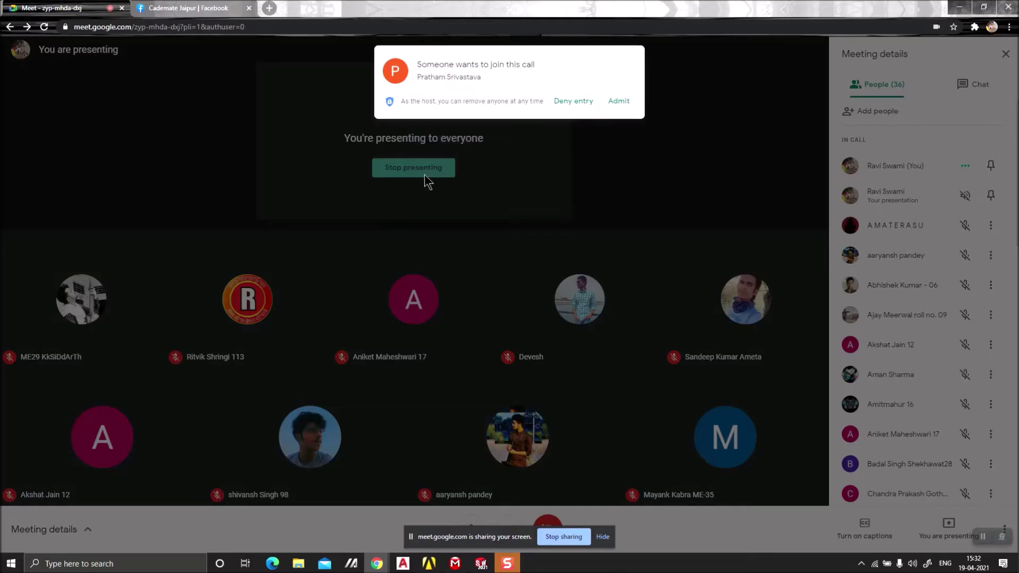
pyautogui.click(618, 102)
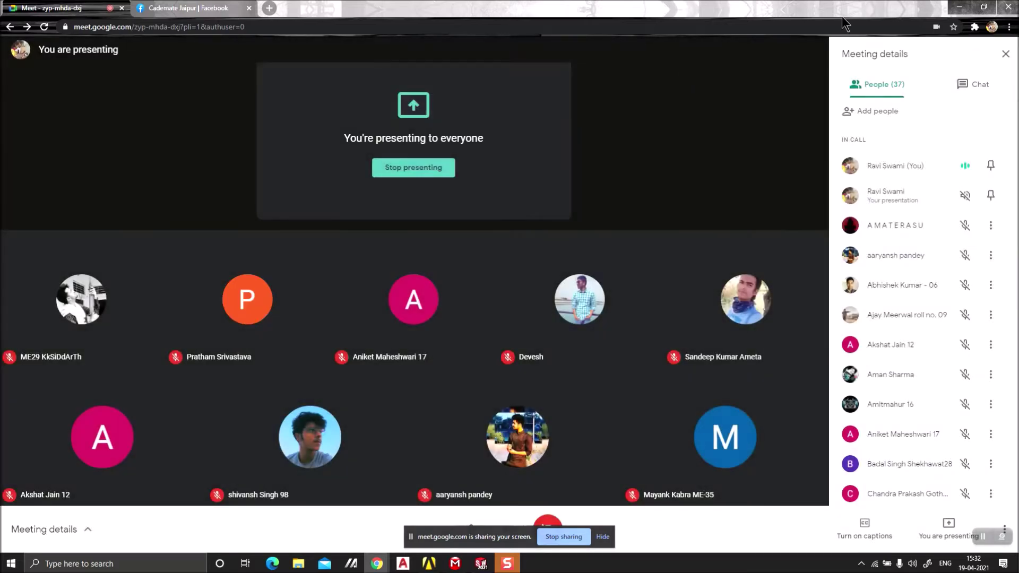
pyautogui.click(962, 7)
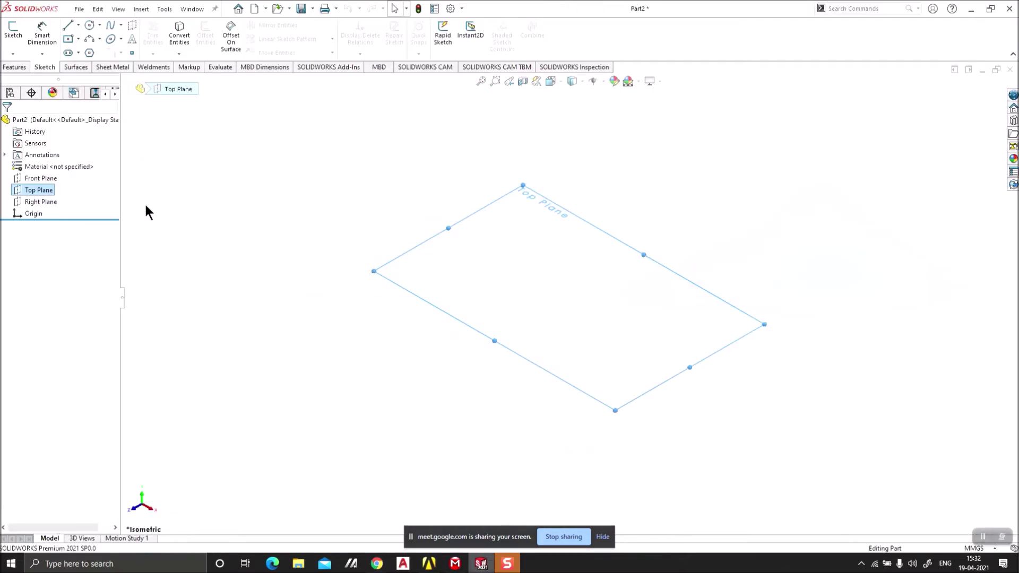
pyautogui.click(164, 196)
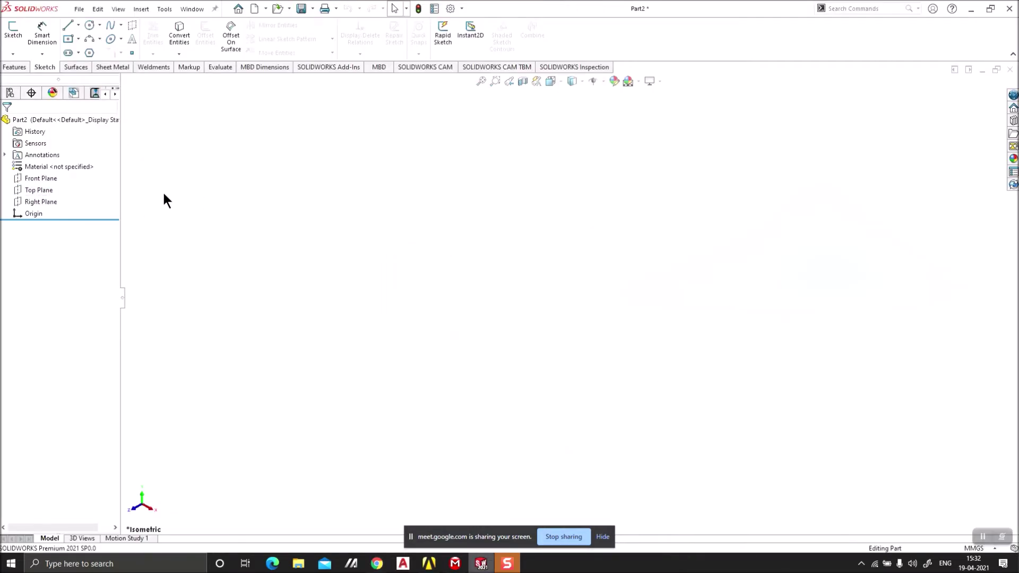
# Step: Start a new sketch on the Top Plane
pyautogui.click(47, 190)
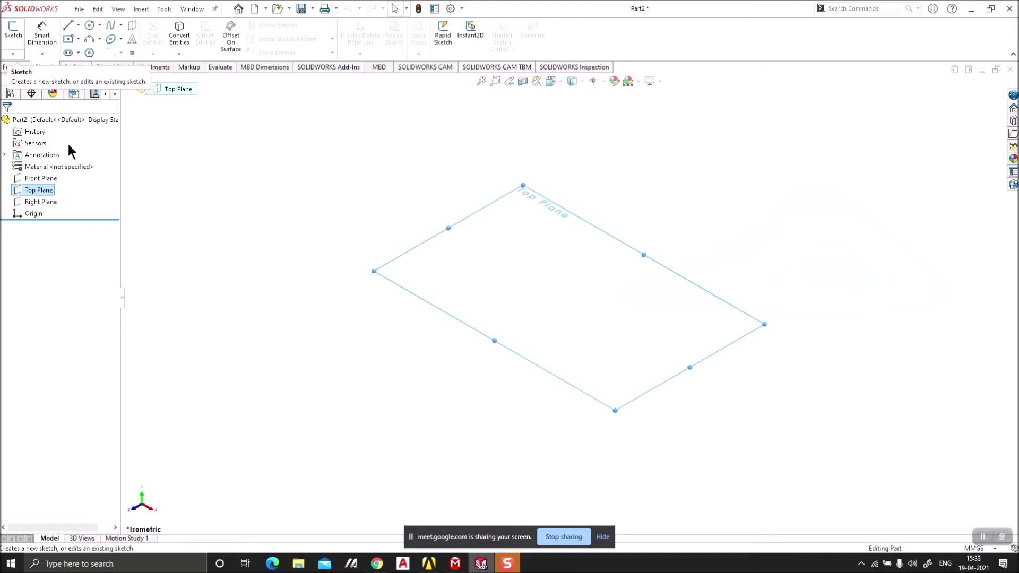
pyautogui.click(121, 203)
pyautogui.click(39, 190)
pyautogui.click(12, 31)
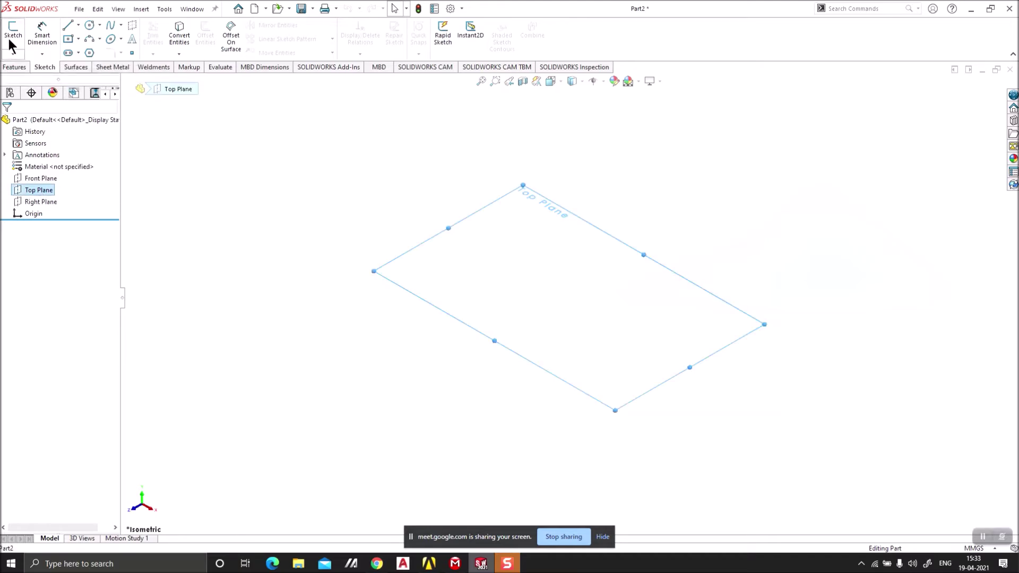
pyautogui.click(214, 230)
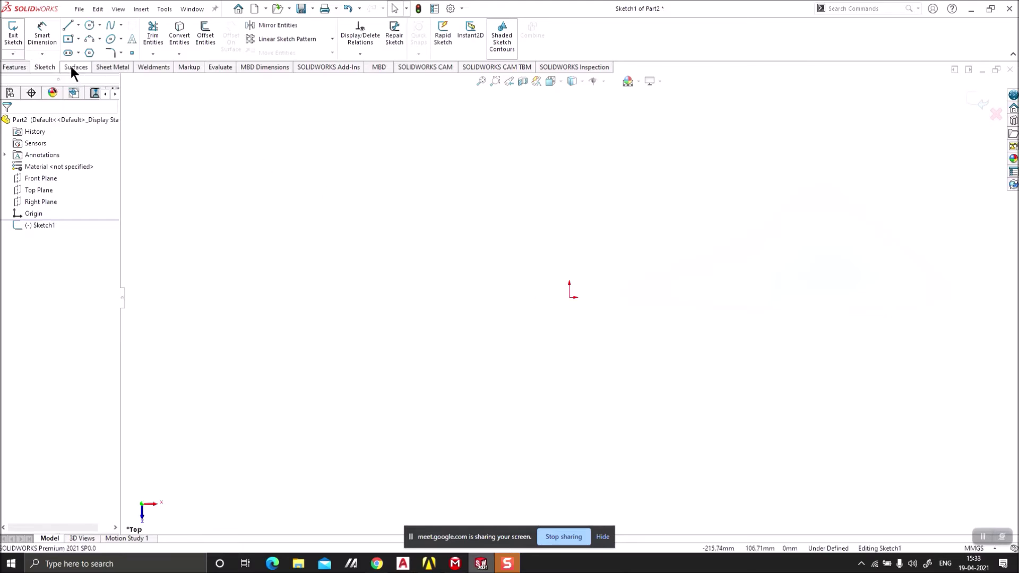
# Step: Look through the Surfaces, Sheet Metal and Weldments tool sets while the sketch is open
pyautogui.click(71, 66)
pyautogui.click(121, 68)
pyautogui.click(146, 67)
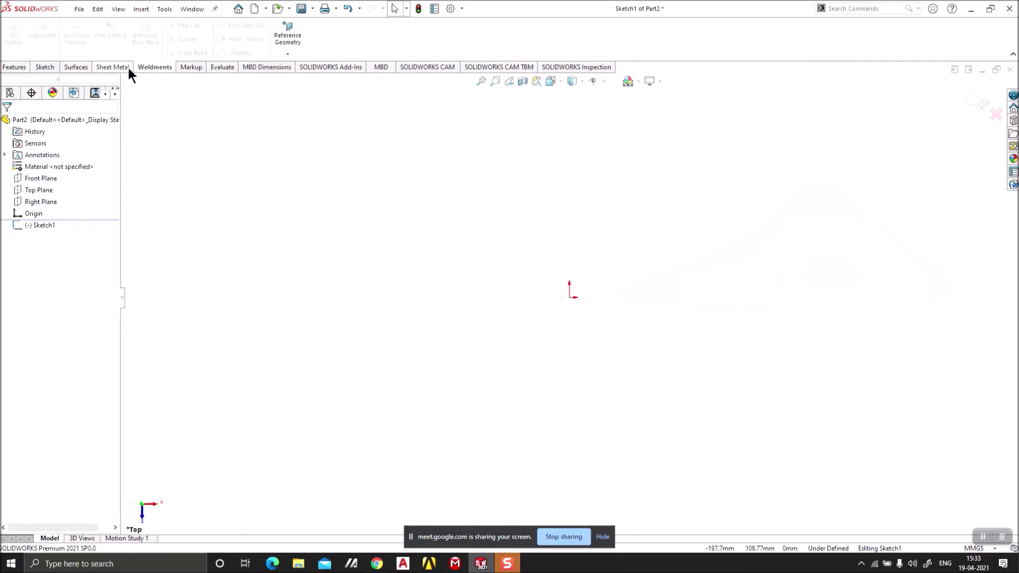
# Step: Exit the open Top Plane sketch and discard its changes
pyautogui.click(125, 67)
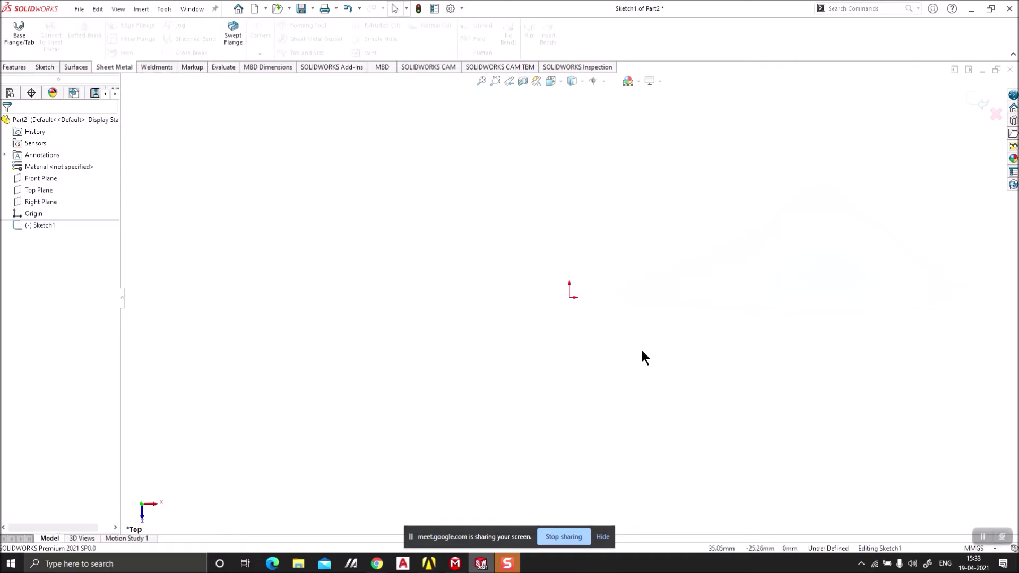
pyautogui.click(995, 114)
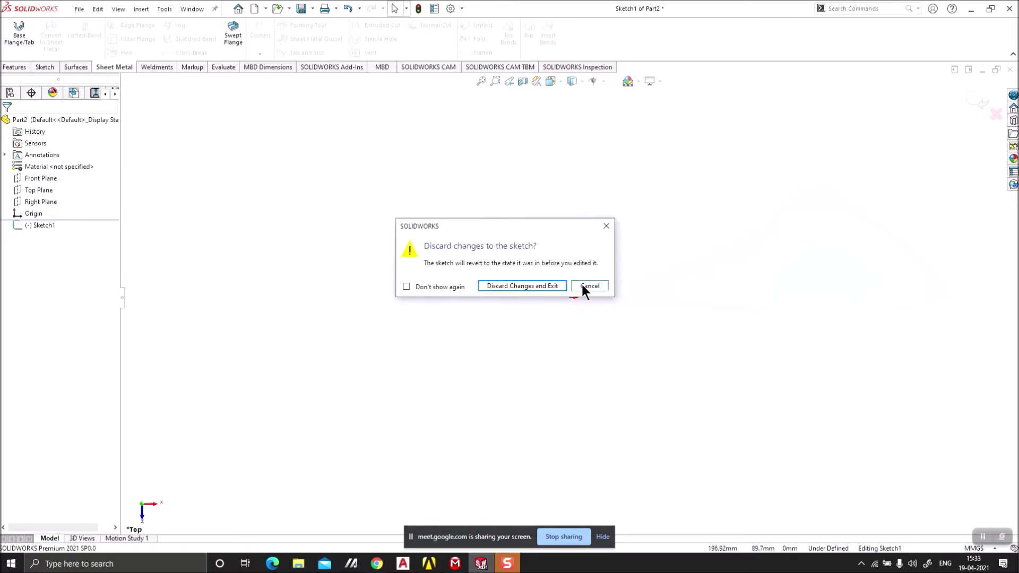
pyautogui.click(581, 285)
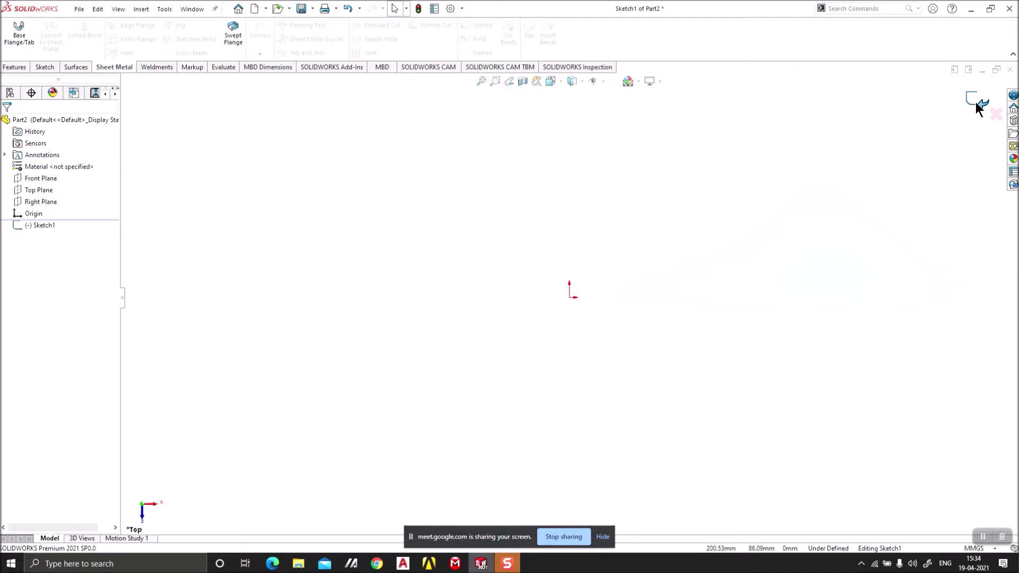
pyautogui.click(997, 116)
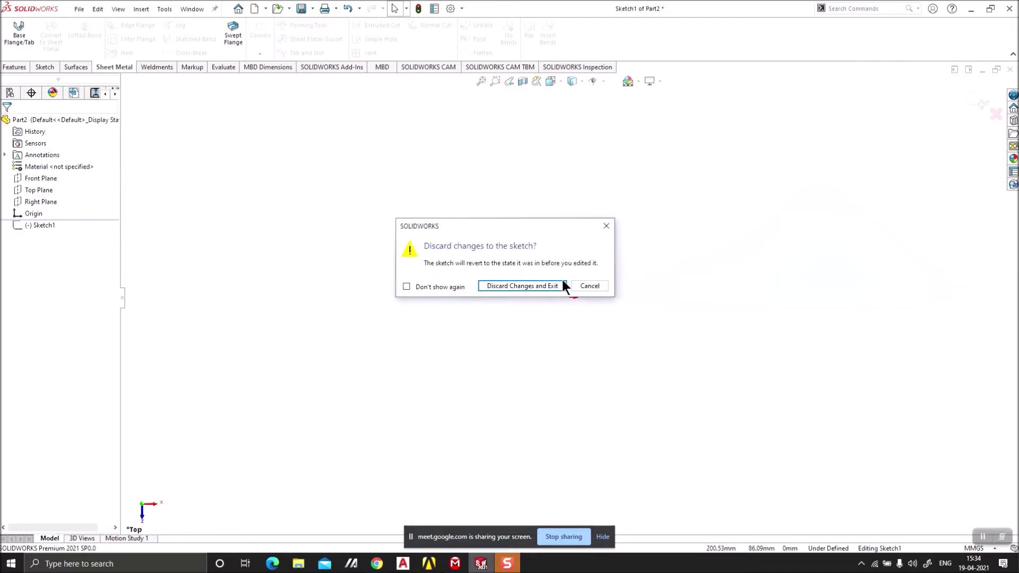
pyautogui.click(537, 282)
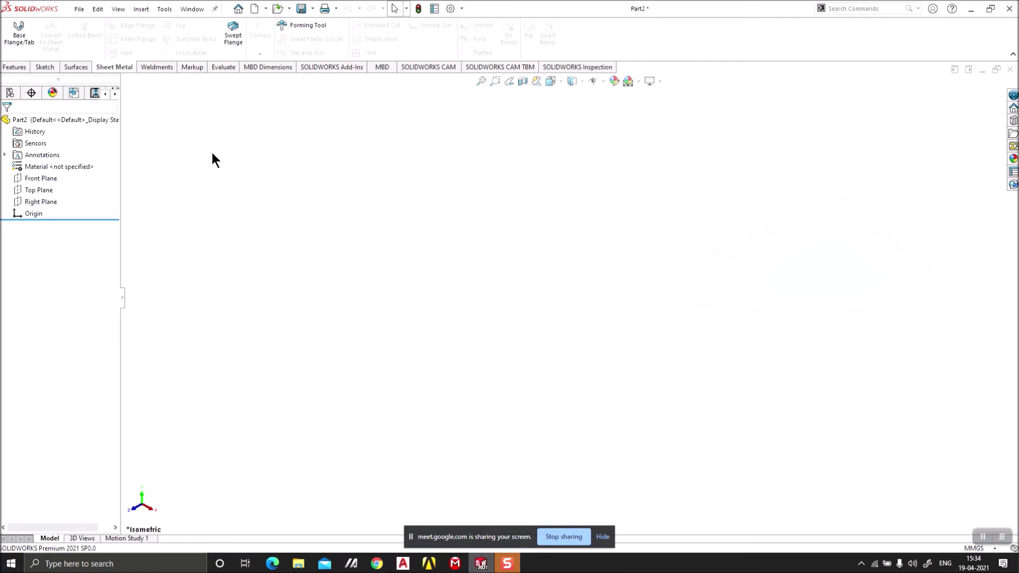
# Step: Start a new sketch on the Top Plane
pyautogui.click(44, 67)
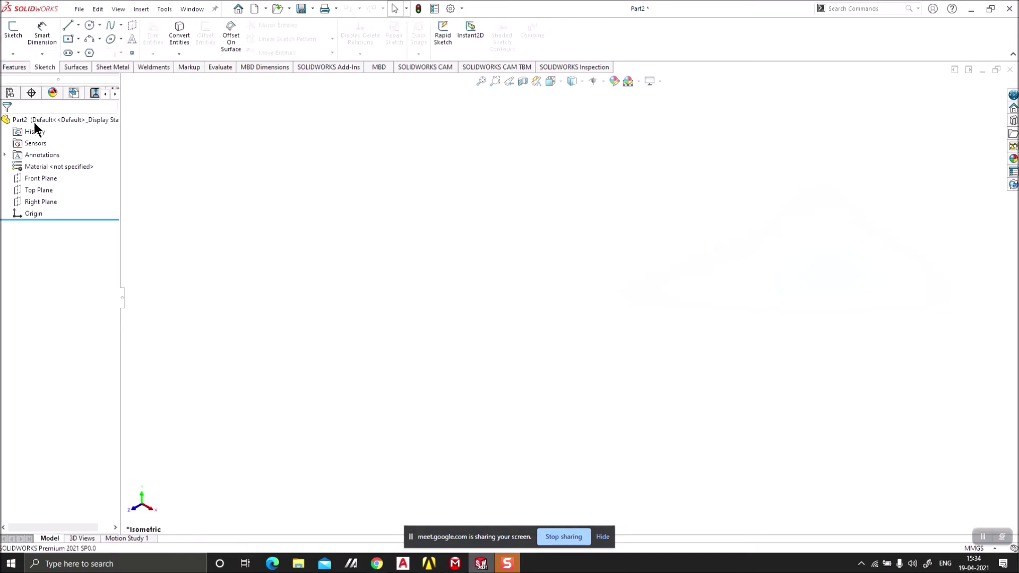
pyautogui.click(43, 192)
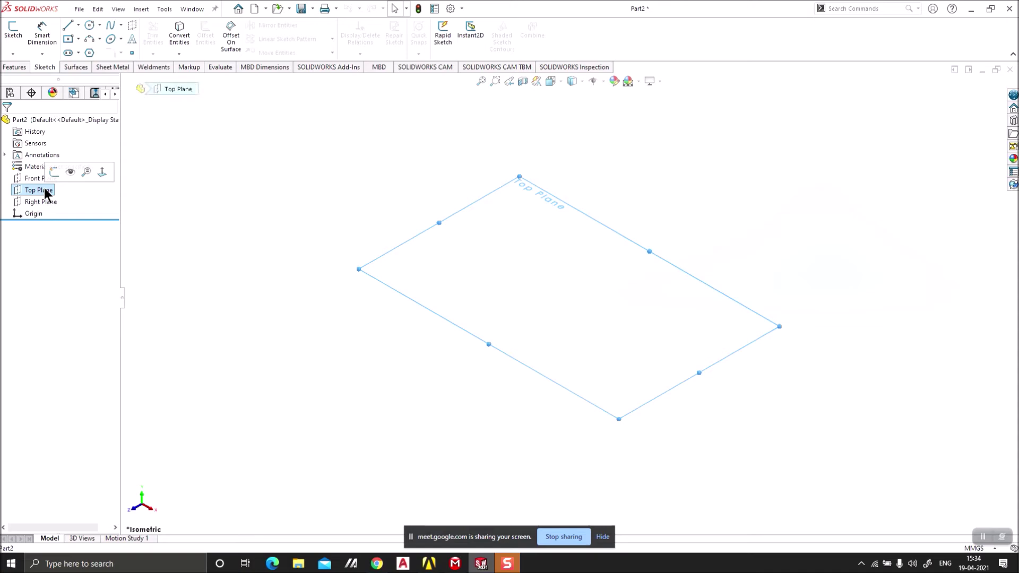
pyautogui.click(13, 33)
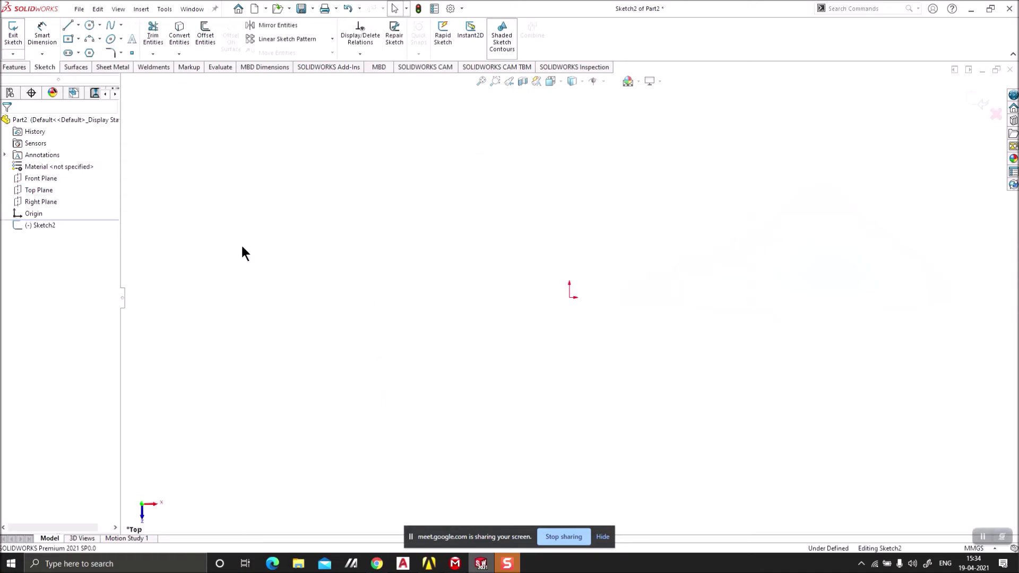
# Step: Sketch a closed irregular chain of fifteen connected centerlines around and to the upper left of the origin
pyautogui.click(77, 27)
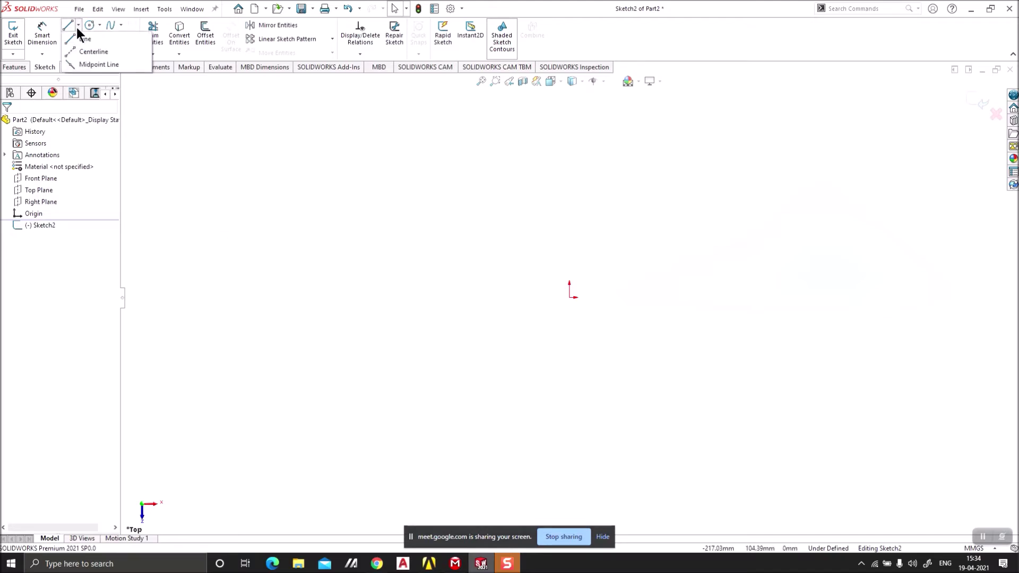
pyautogui.click(159, 113)
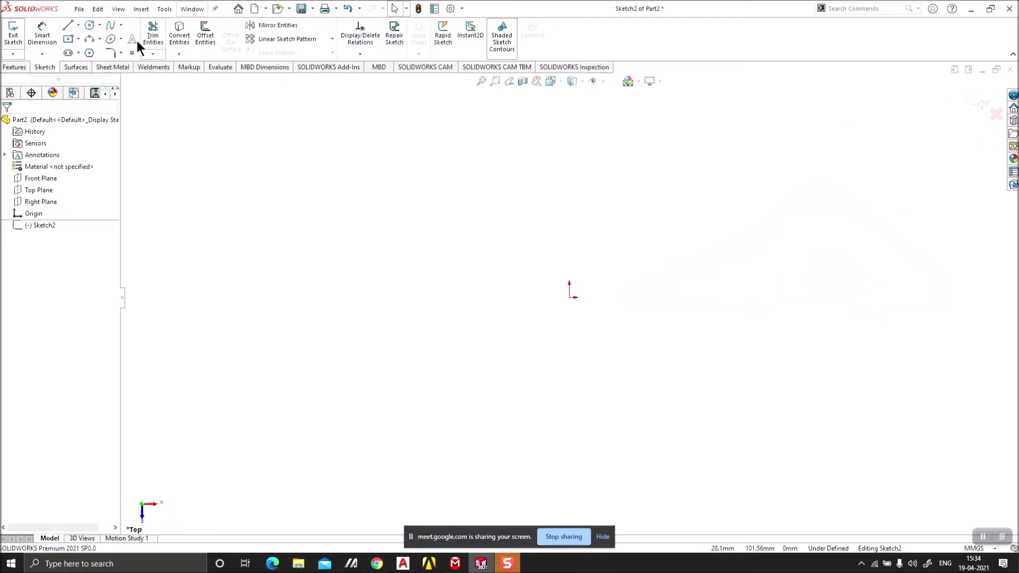
pyautogui.click(78, 25)
pyautogui.click(78, 26)
pyautogui.click(78, 21)
pyautogui.moveTo(92, 25)
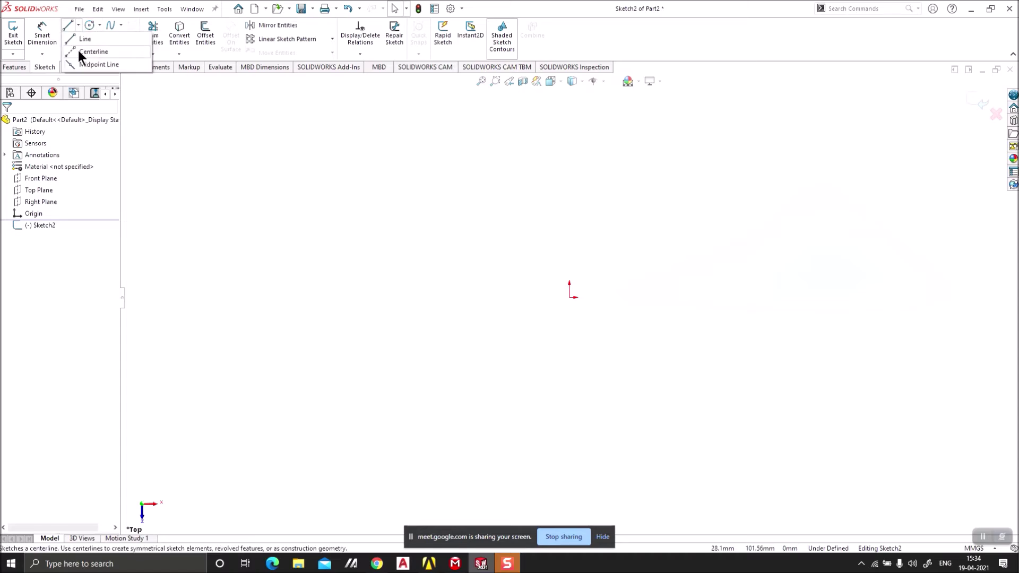
pyautogui.click(77, 48)
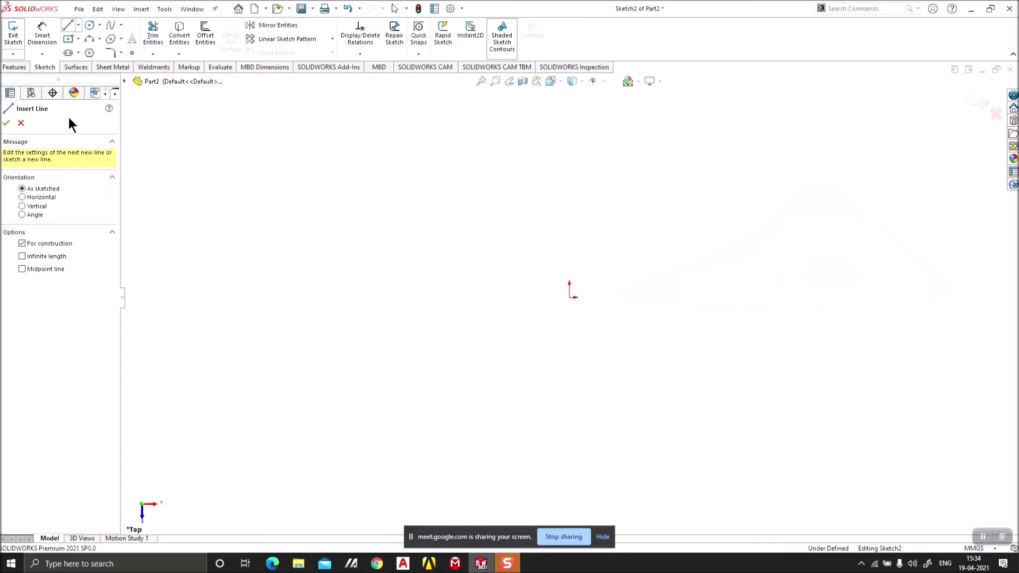
pyautogui.click(375, 145)
pyautogui.click(300, 220)
pyautogui.click(381, 363)
pyautogui.click(526, 262)
pyautogui.click(590, 363)
pyautogui.click(766, 279)
pyautogui.click(573, 212)
pyautogui.click(498, 128)
pyautogui.click(438, 166)
pyautogui.click(432, 228)
pyautogui.click(408, 248)
pyautogui.click(356, 266)
pyautogui.click(356, 213)
pyautogui.click(410, 158)
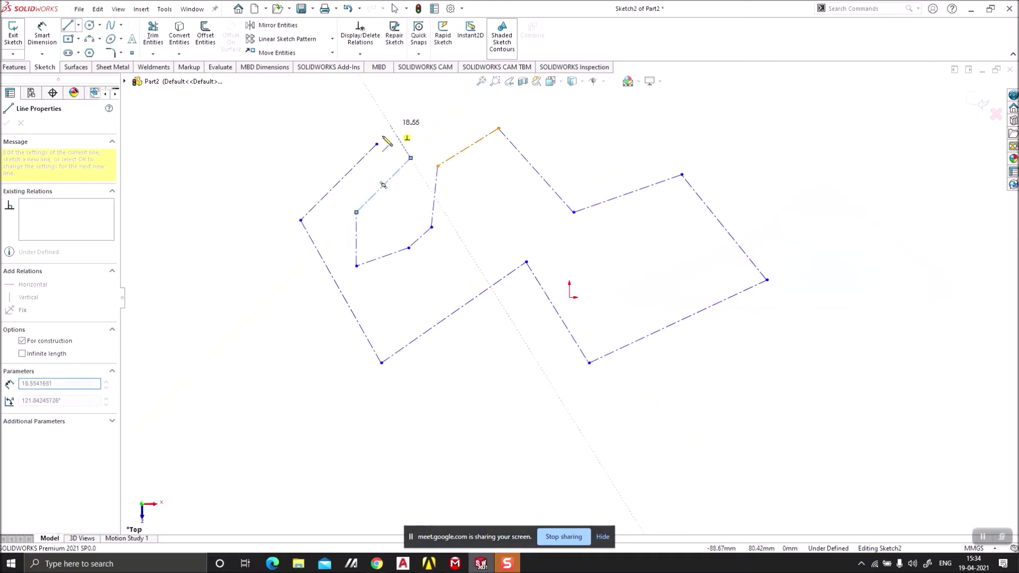
pyautogui.click(377, 144)
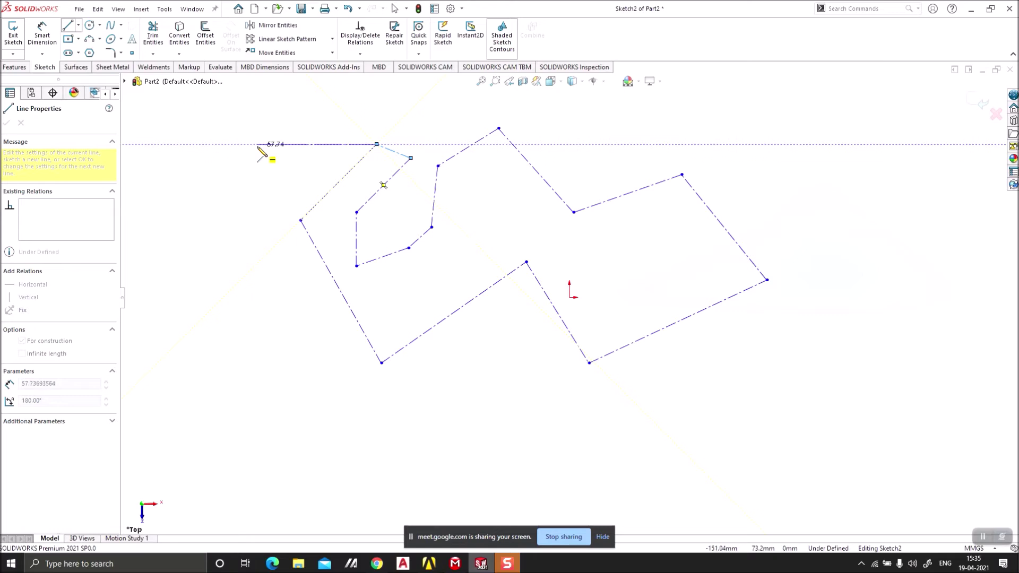
pyautogui.press('Escape')
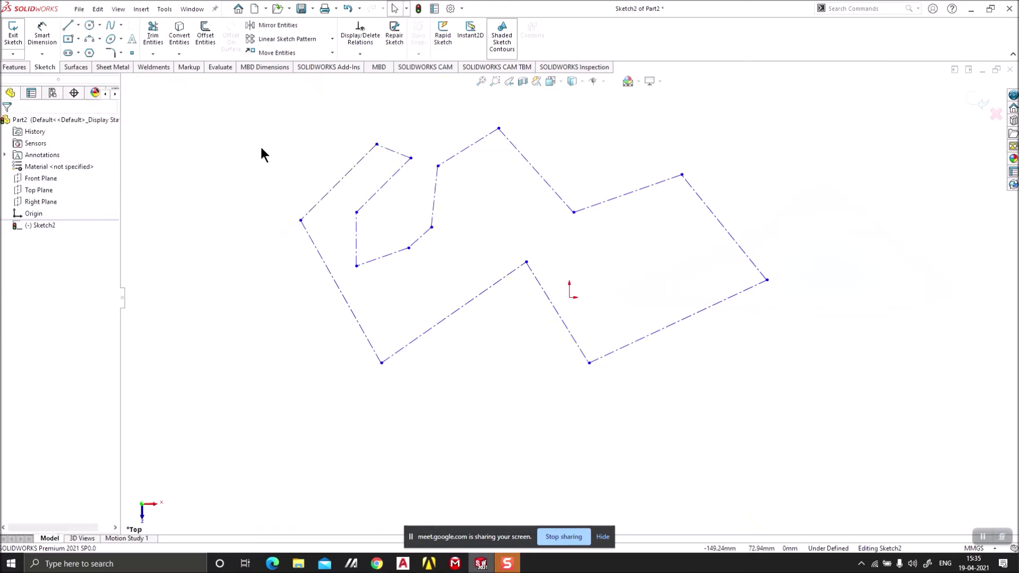
# Step: Select all the centerlines in the sketch and delete them
pyautogui.moveTo(248, 108); pyautogui.dragTo(790, 405)
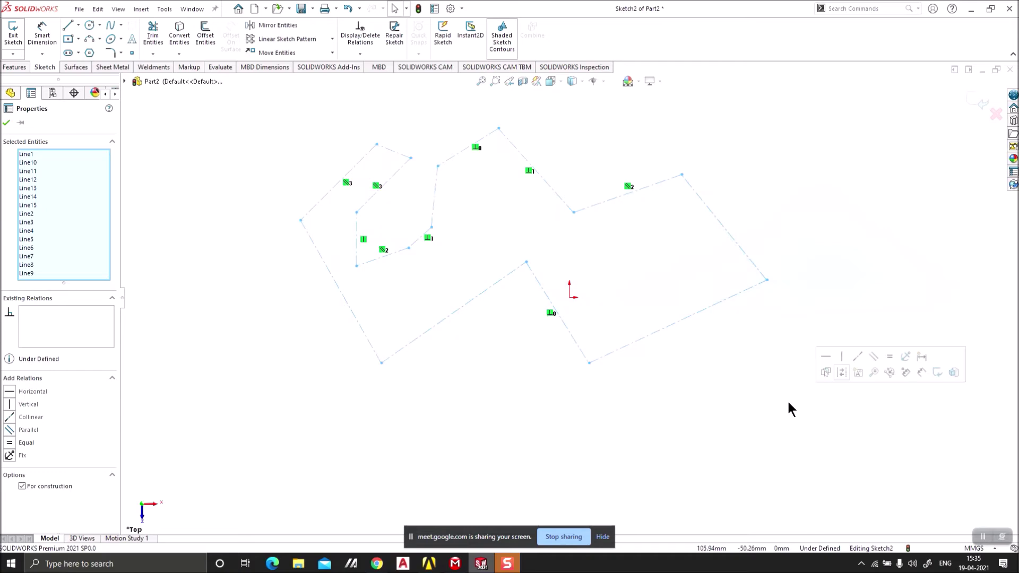
pyautogui.press('Delete')
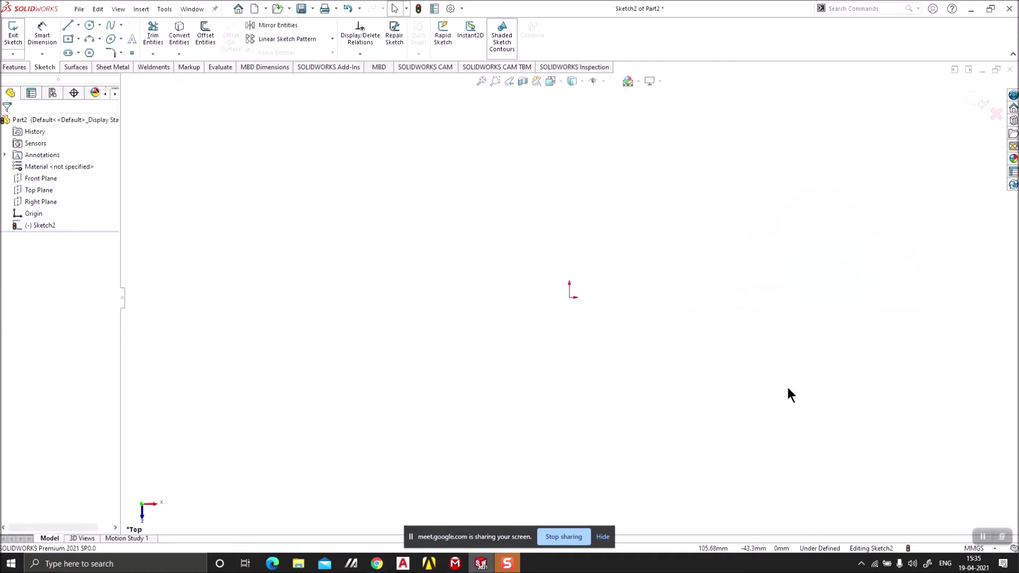
# Step: Try out a centerline about 104 mm long above the origin using the Horizontal orientation, leaving it unplaced
pyautogui.click(80, 26)
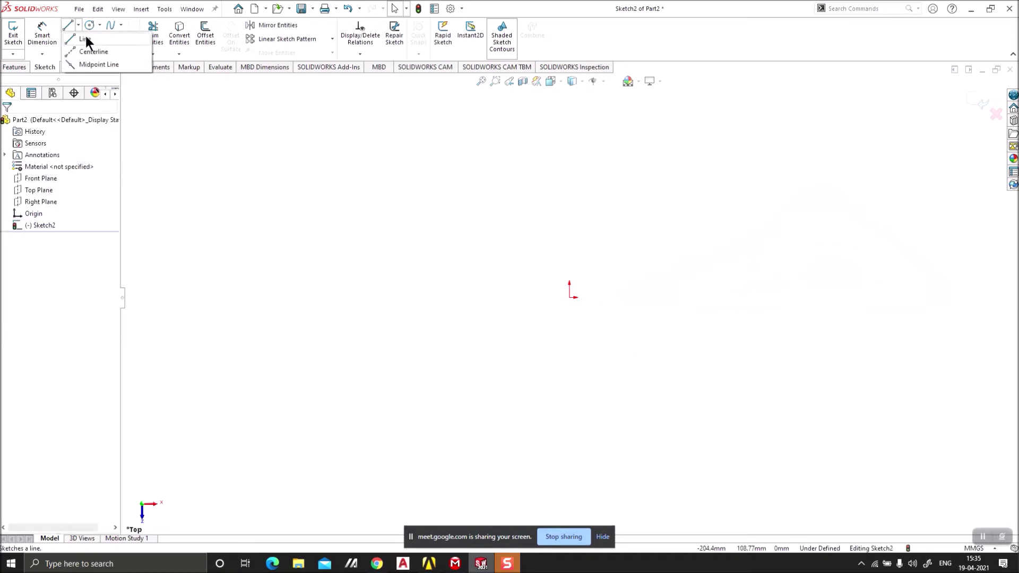
pyautogui.click(90, 49)
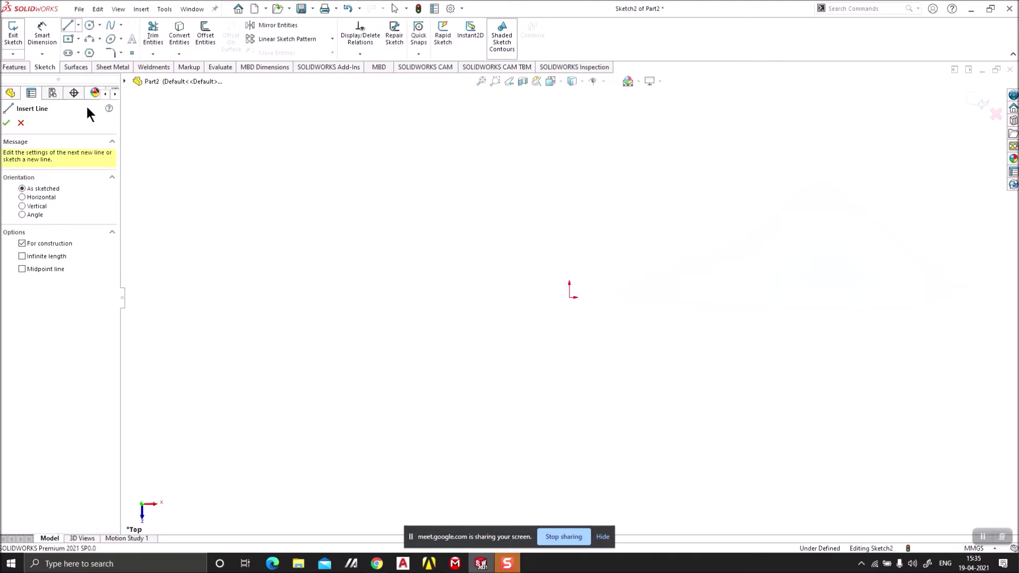
pyautogui.click(49, 198)
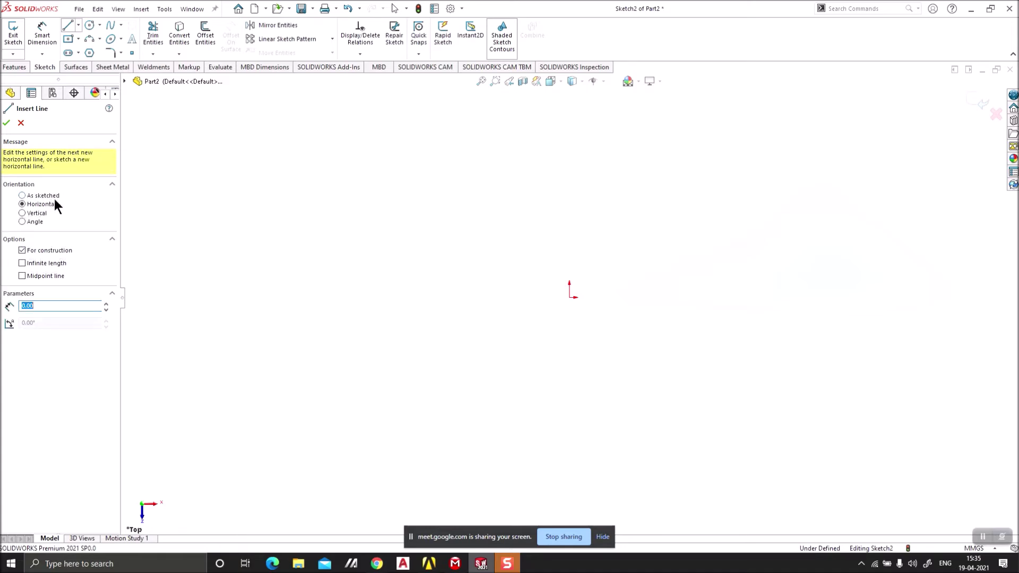
pyautogui.click(400, 204)
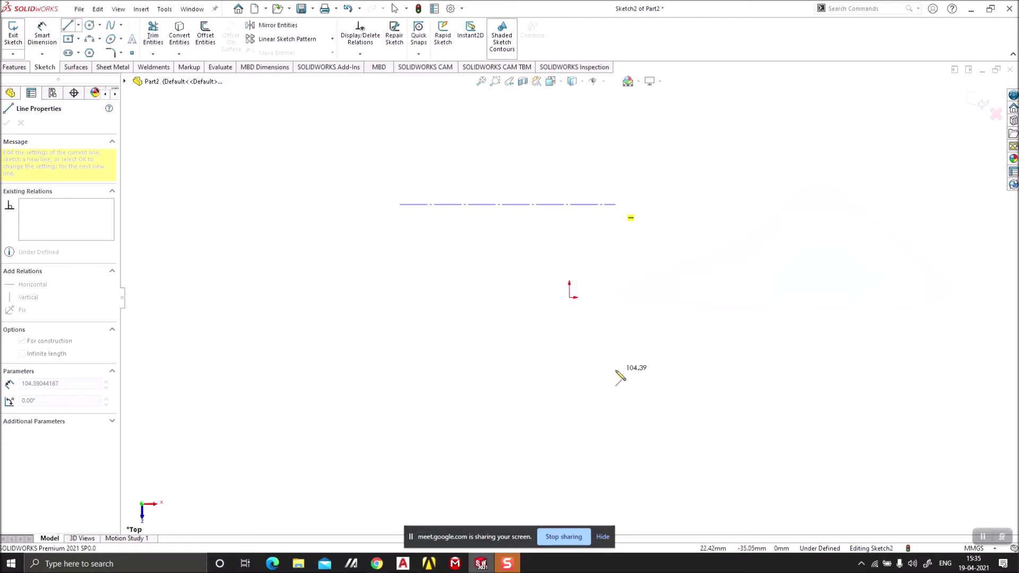
pyautogui.press('Escape')
# Step: Try out a centerline about 86 mm long beside the origin using the Vertical orientation, leaving it unplaced
pyautogui.click(78, 25)
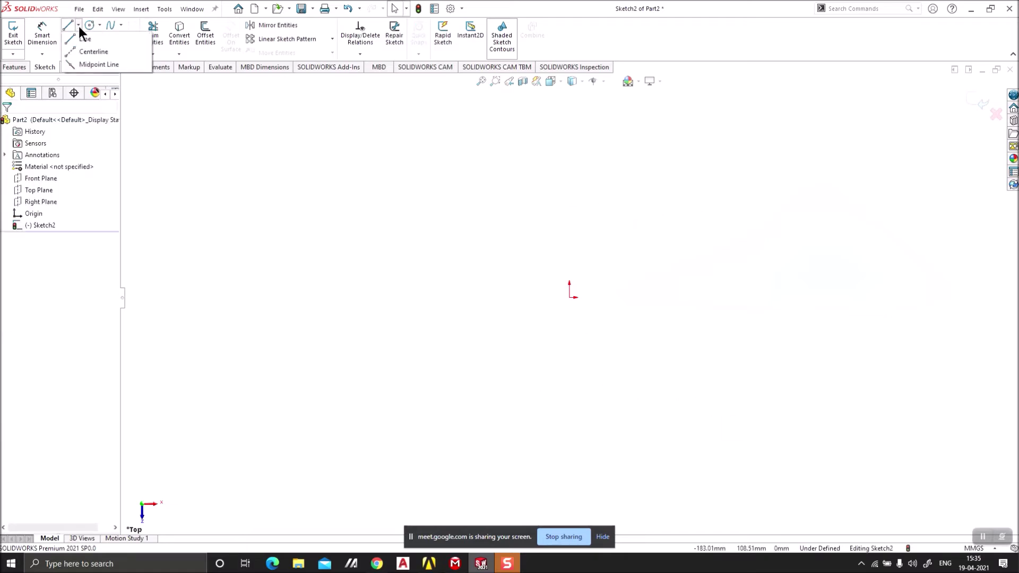
pyautogui.click(84, 51)
pyautogui.click(39, 206)
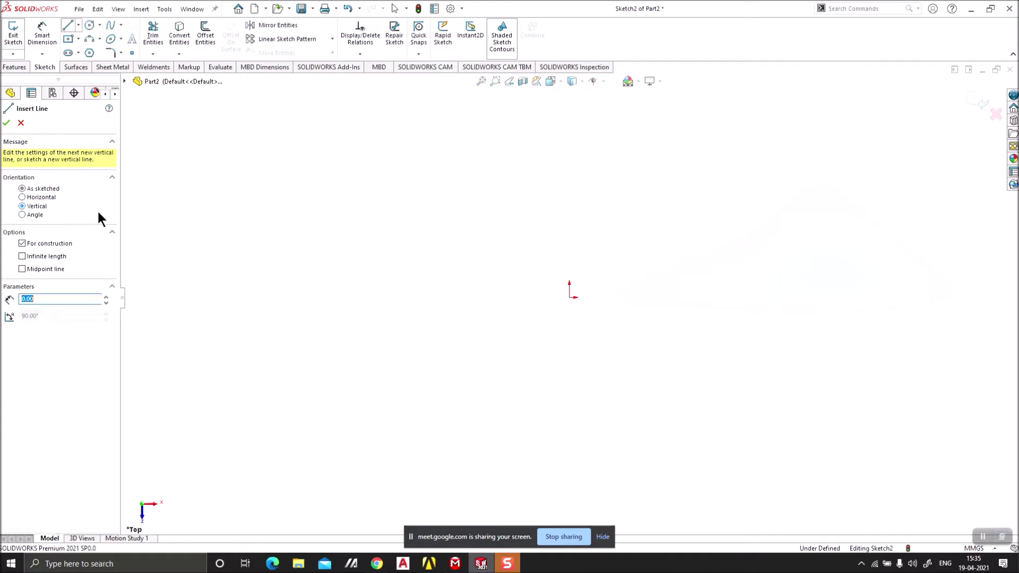
pyautogui.click(414, 182)
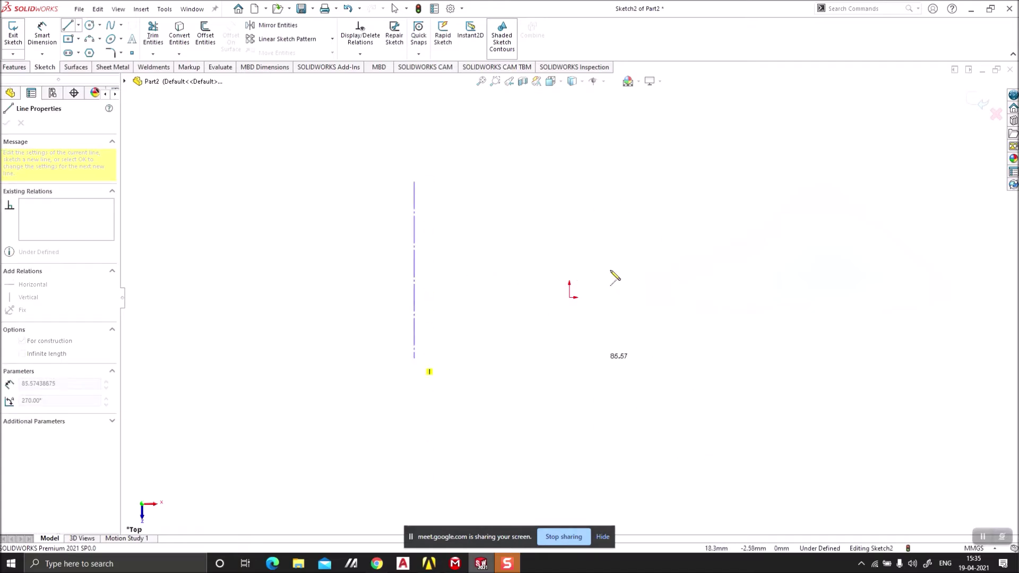
pyautogui.press('Escape')
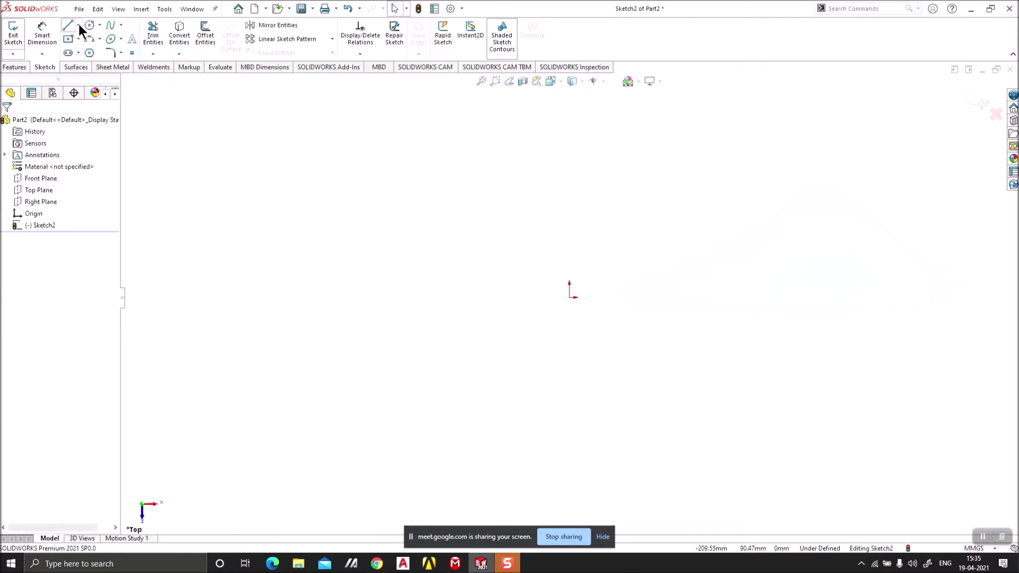
# Step: Try out a centerline about 52 mm long using the Angle orientation set to 45°, leaving it unplaced
pyautogui.click(78, 25)
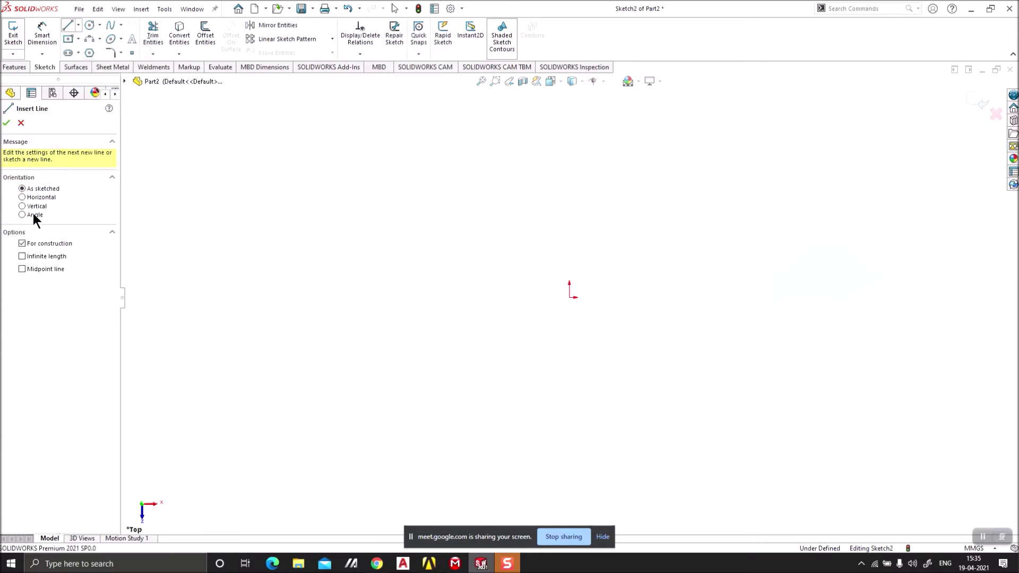
pyautogui.click(35, 215)
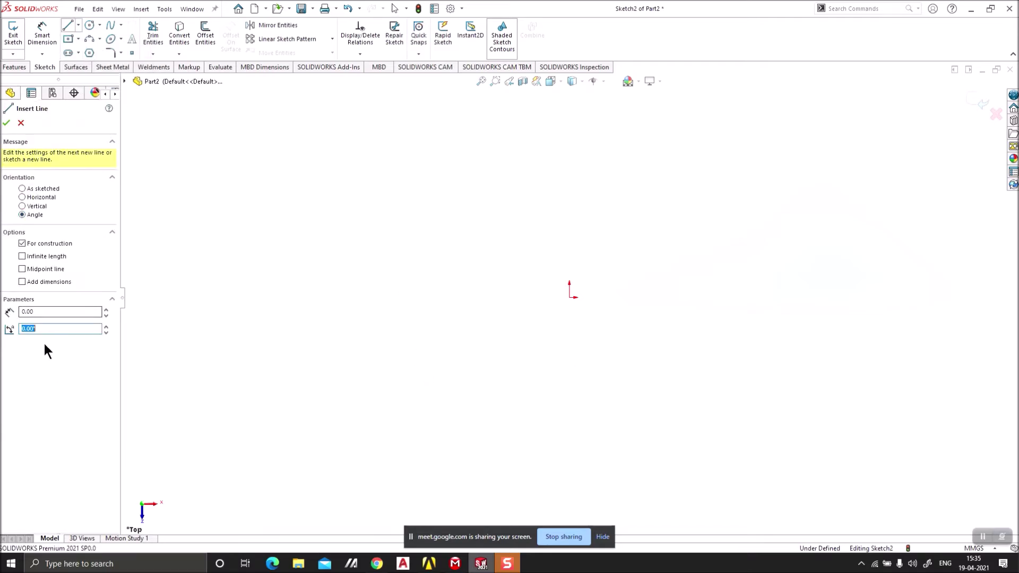
pyautogui.write('45')
pyautogui.click(377, 275)
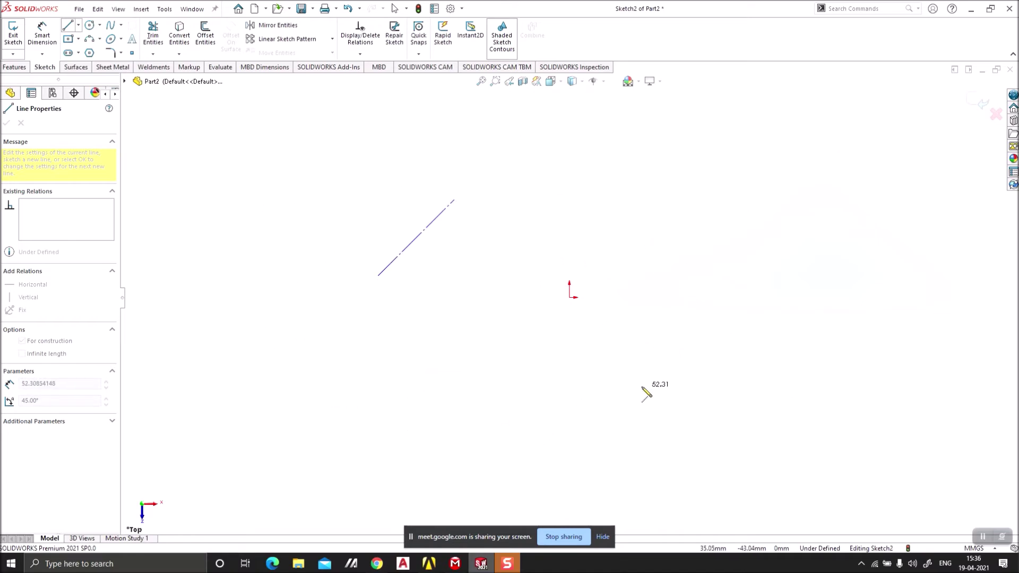
pyautogui.press('Escape')
pyautogui.click(78, 25)
pyautogui.click(84, 50)
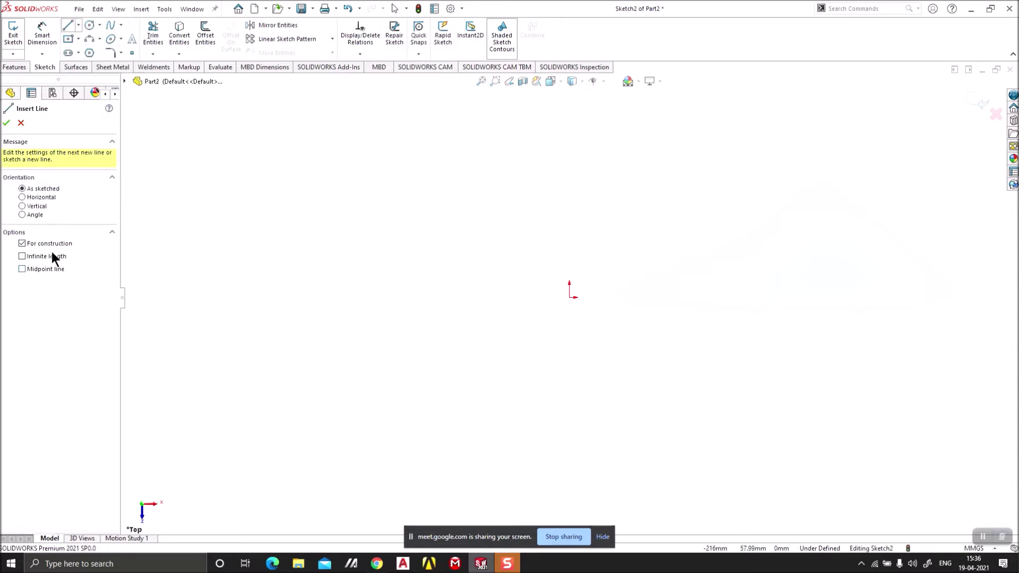
pyautogui.click(21, 124)
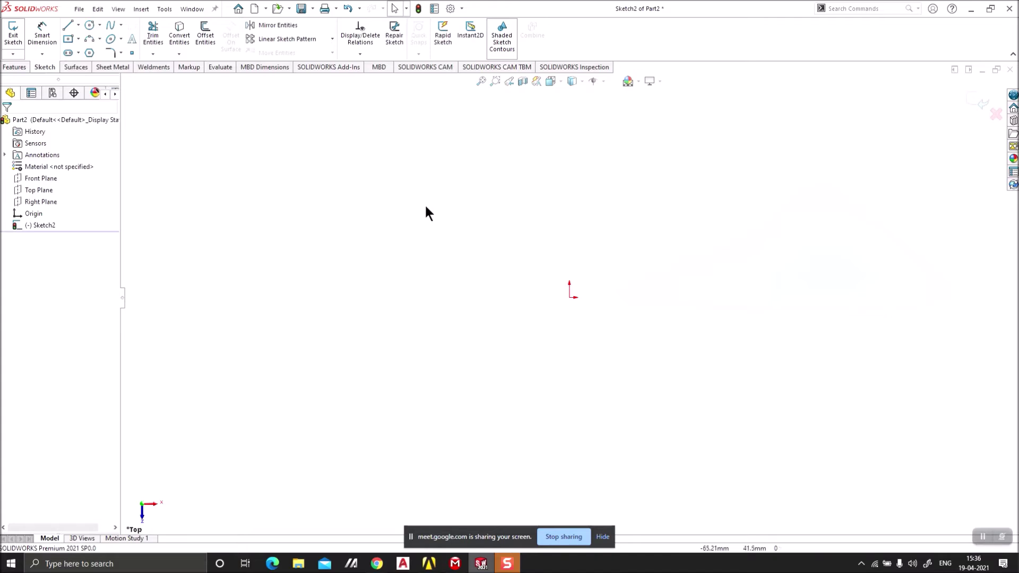
pyautogui.click(78, 25)
pyautogui.click(87, 52)
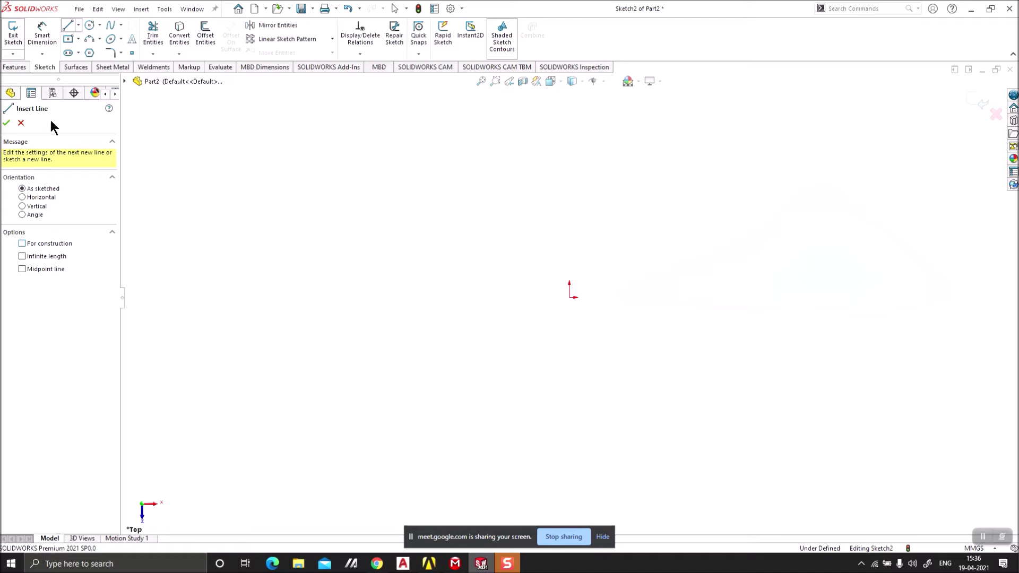
pyautogui.click(23, 125)
# Step: Sketch three connected zigzag lines above and beside the origin using the Centerline tool with For construction turned off
pyautogui.click(78, 24)
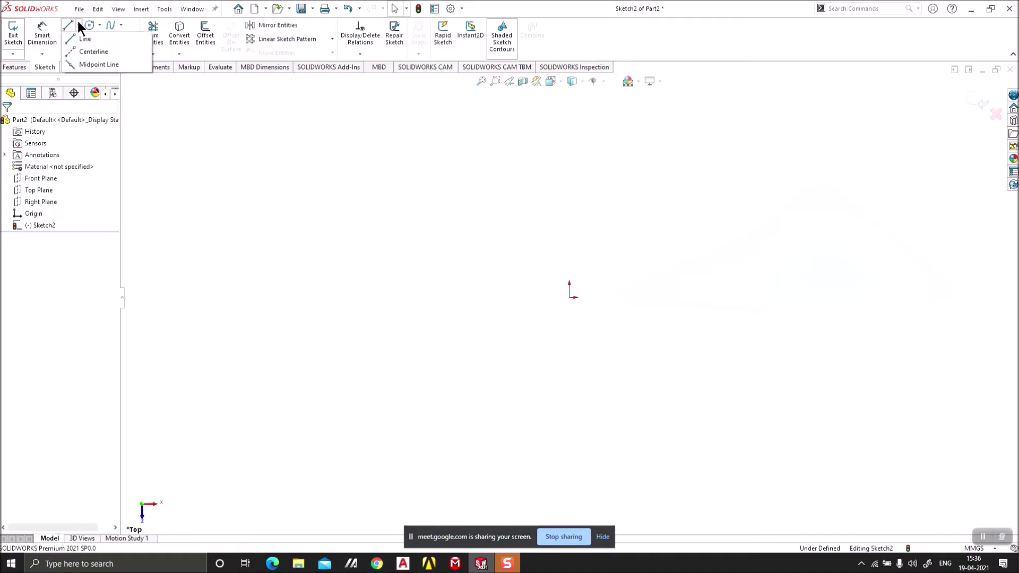
pyautogui.click(83, 49)
pyautogui.click(62, 245)
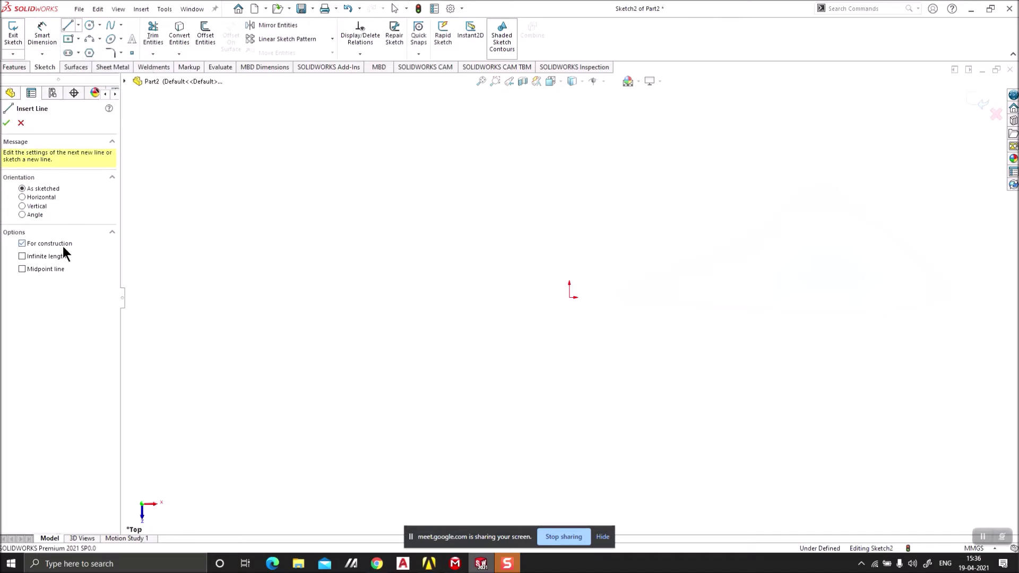
pyautogui.click(355, 243)
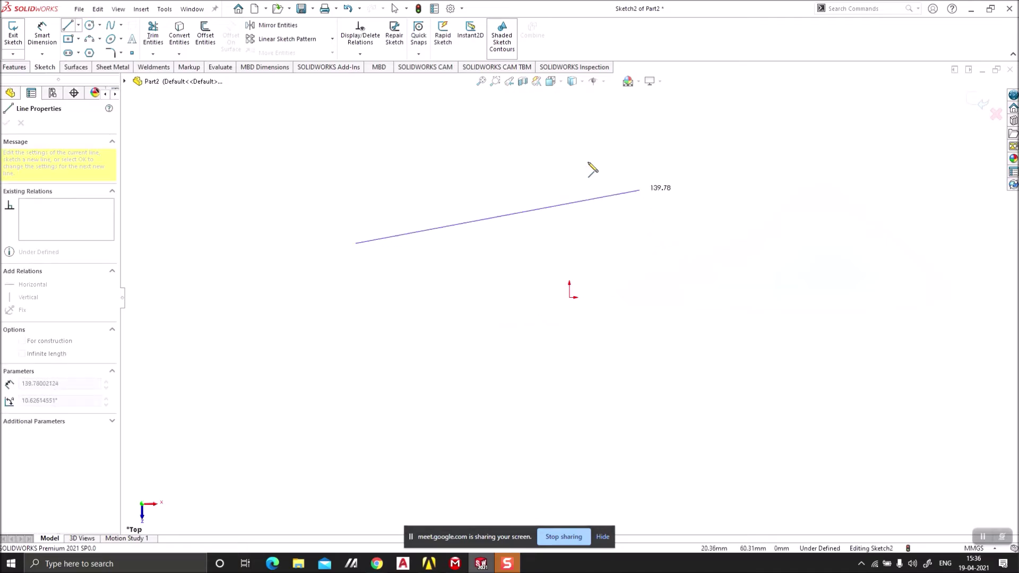
pyautogui.click(395, 179)
pyautogui.click(456, 261)
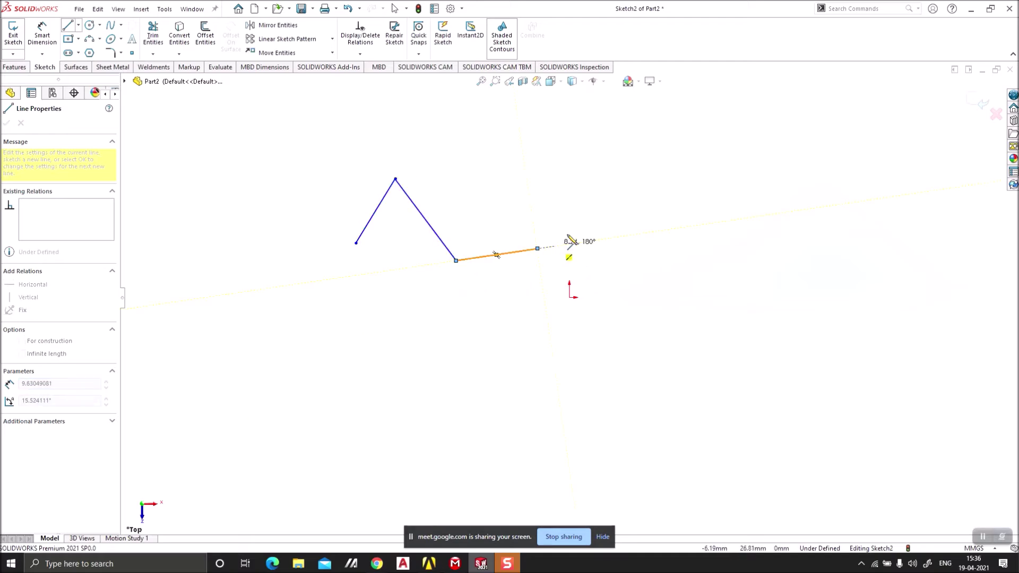
pyautogui.press('Escape')
# Step: Convert the three zigzag lines to construction geometry and delete them
pyautogui.moveTo(623, 164)
pyautogui.mouseDown()
pyautogui.moveTo(170, 382)
pyautogui.moveTo(187, 389)
pyautogui.mouseUp()
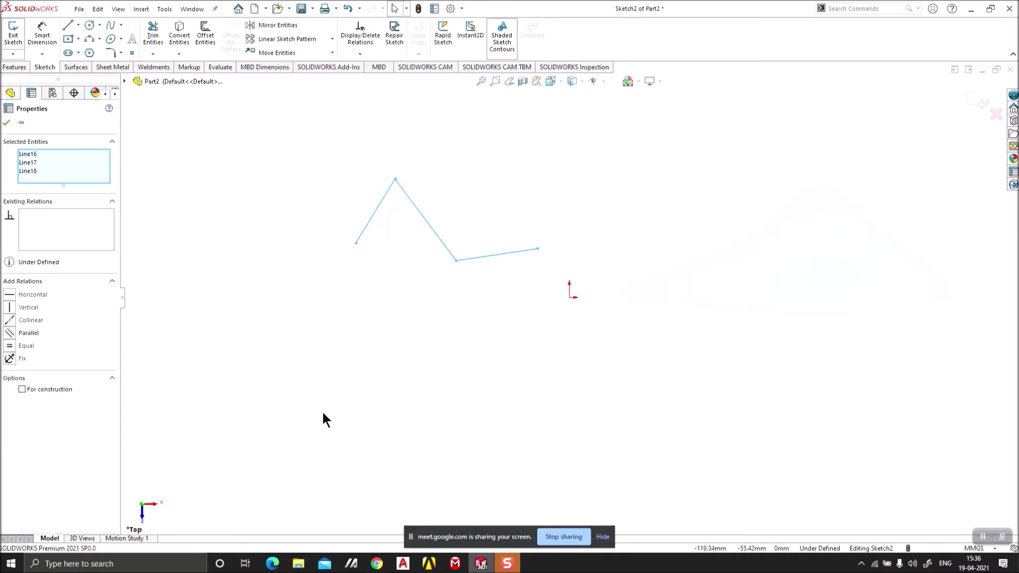
pyautogui.press('Escape')
pyautogui.moveTo(620, 377); pyautogui.dragTo(322, 156)
pyautogui.click(6, 123)
pyautogui.moveTo(585, 313); pyautogui.dragTo(293, 147)
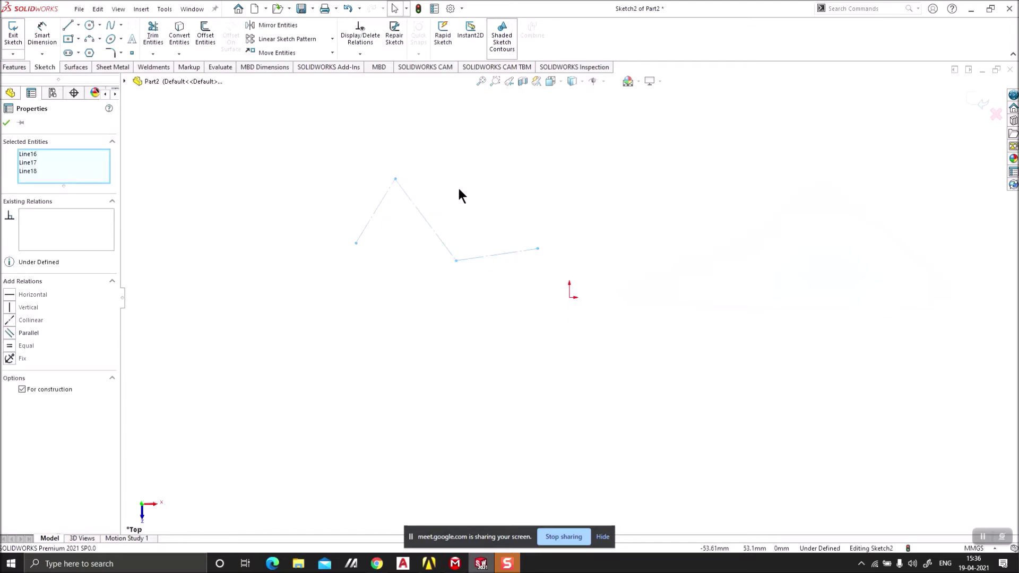
pyautogui.press('Delete')
# Step: Try out a horizontal centerline above the origin with Infinite length enabled, leaving it unplaced
pyautogui.click(78, 25)
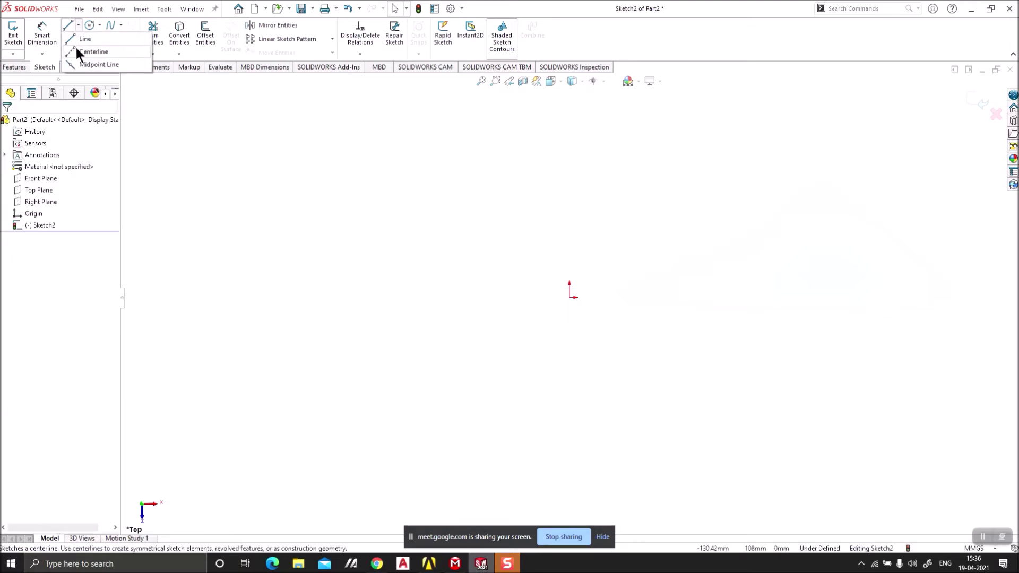
pyautogui.click(77, 48)
pyautogui.click(54, 259)
pyautogui.click(507, 248)
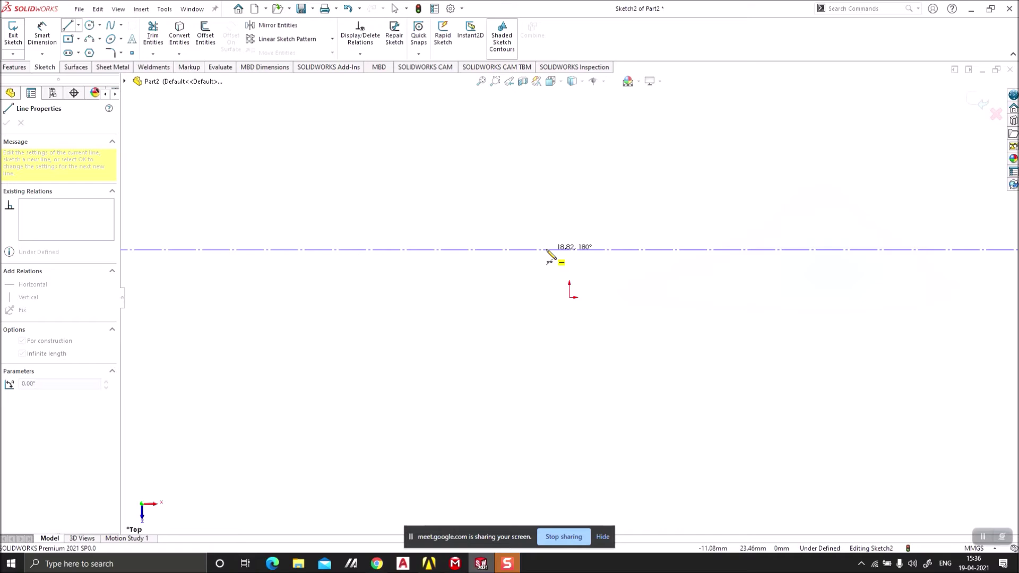
pyautogui.press('Escape')
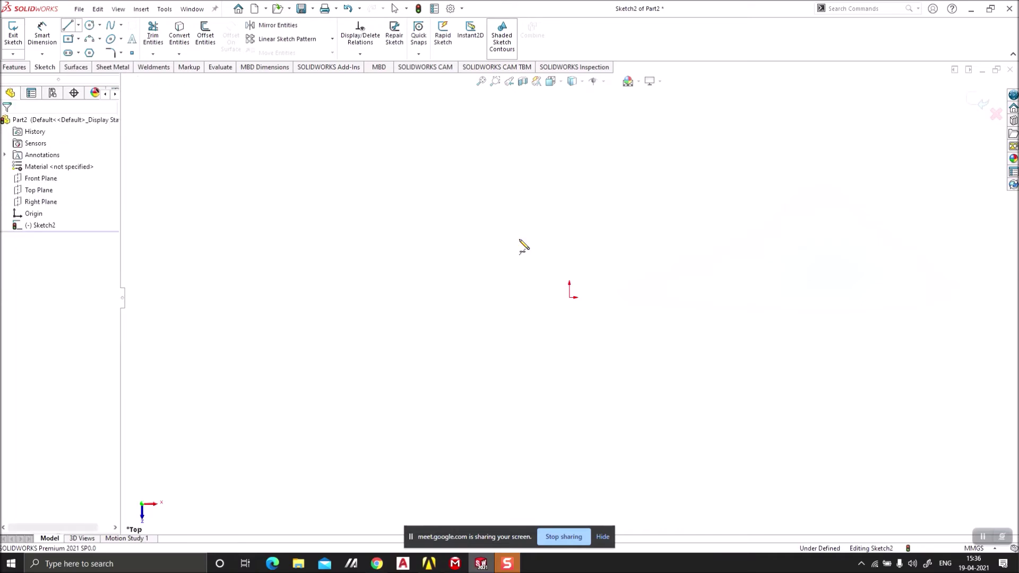
# Step: Try out a midpoint line extending about 55 mm to each side of its midpoint near the origin, leaving it unplaced
pyautogui.click(78, 26)
pyautogui.click(85, 52)
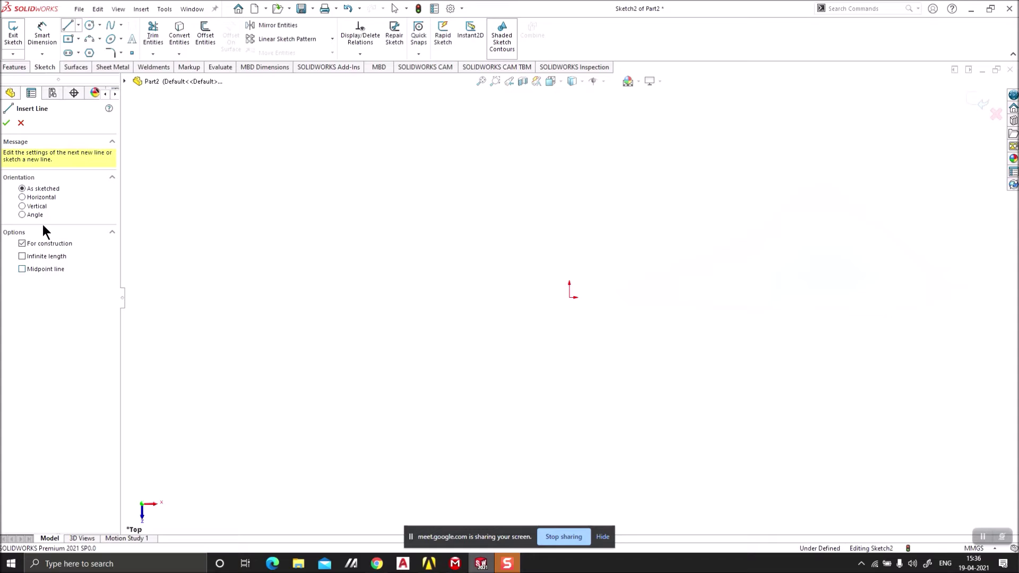
pyautogui.click(391, 257)
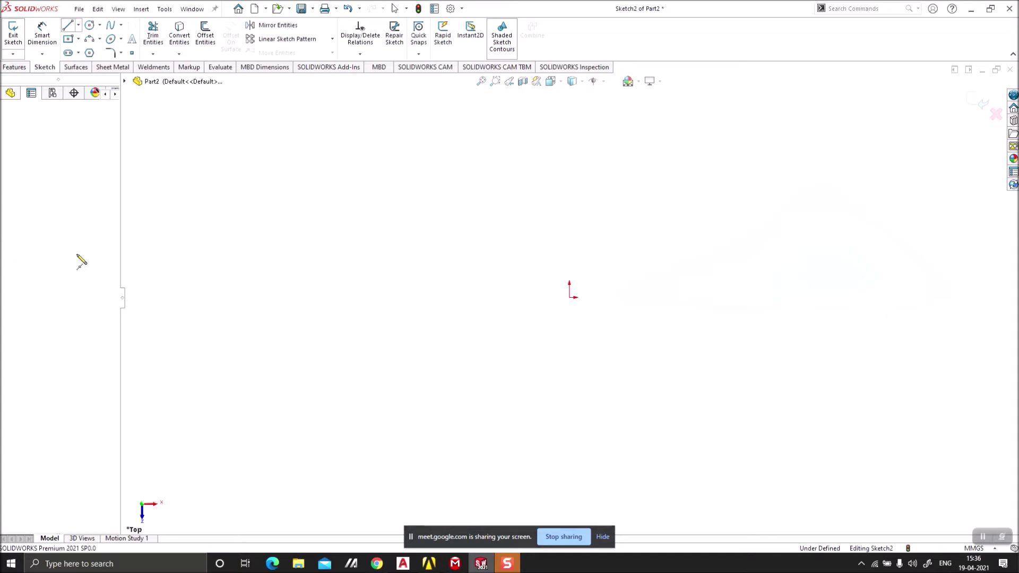
pyautogui.press('Escape')
pyautogui.click(78, 26)
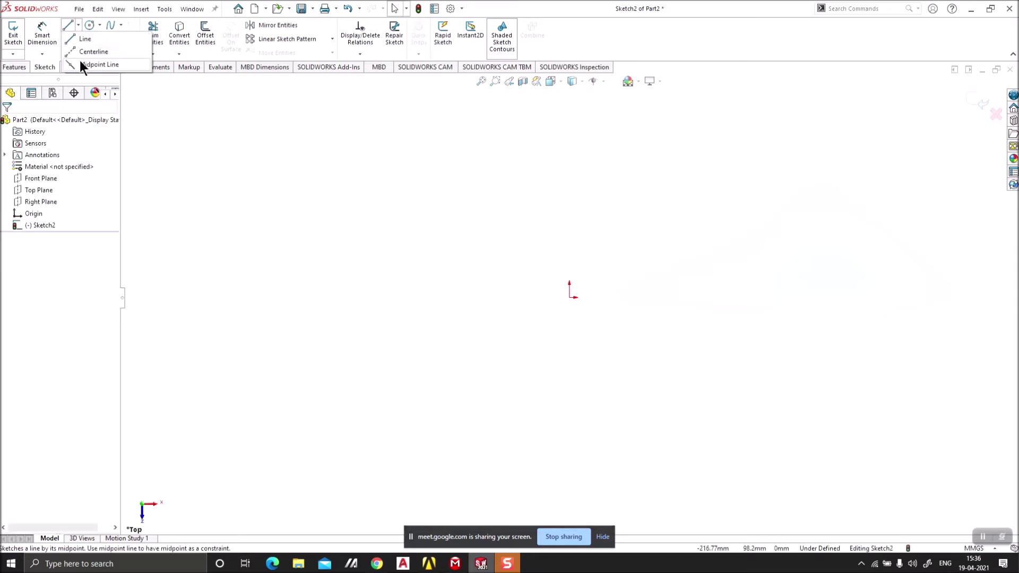
pyautogui.click(512, 253)
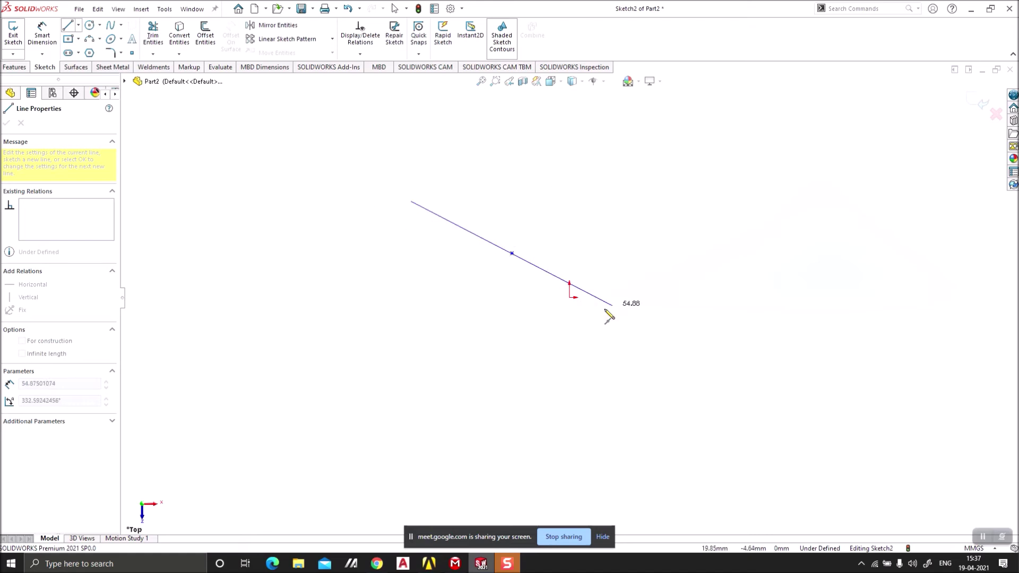
pyautogui.press('Escape')
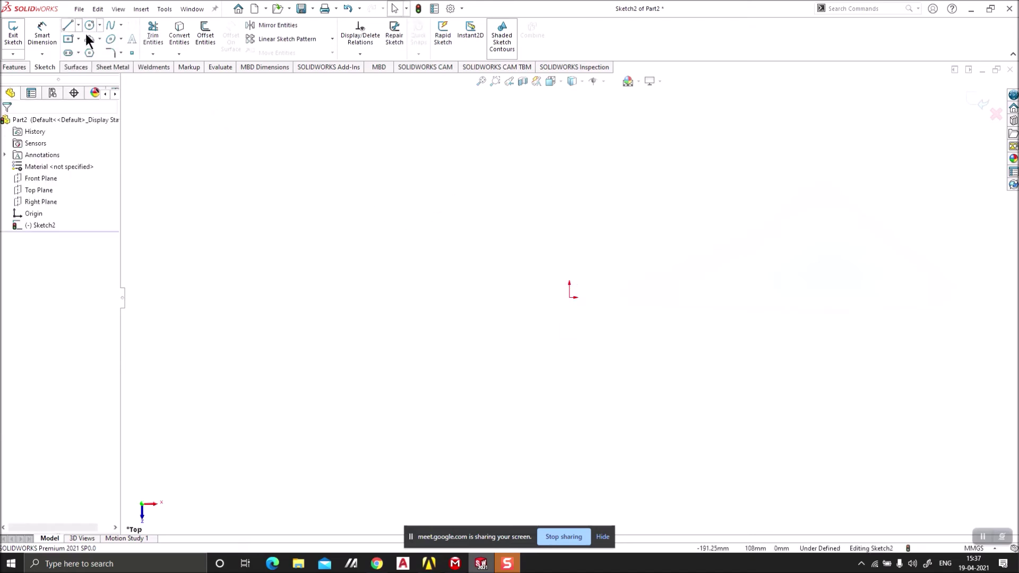
# Step: Sketch infinite-length vertical and horizontal centerlines crossing at the origin
pyautogui.click(78, 26)
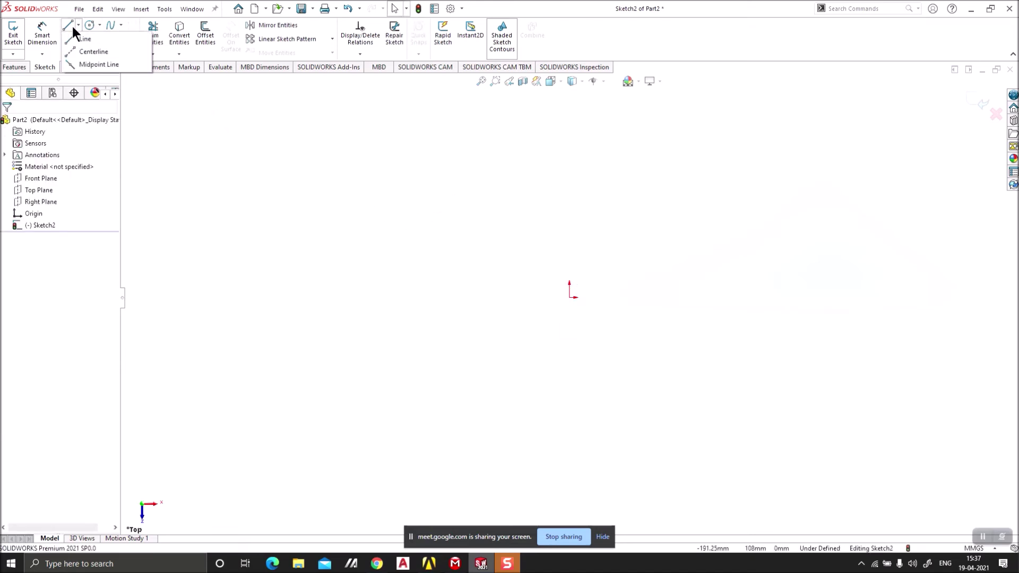
pyautogui.click(89, 53)
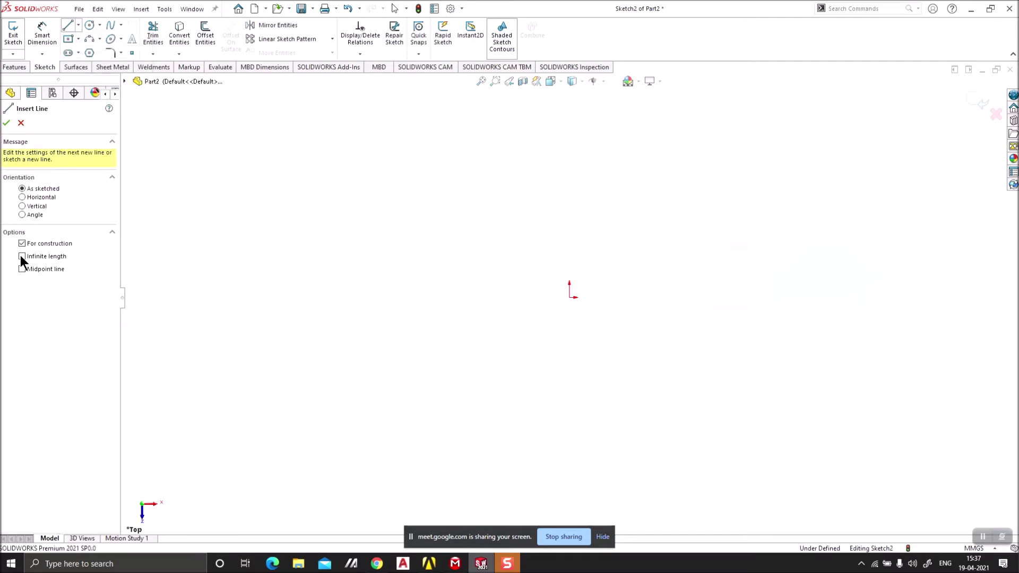
pyautogui.click(570, 297)
pyautogui.click(570, 243)
pyautogui.click(570, 298)
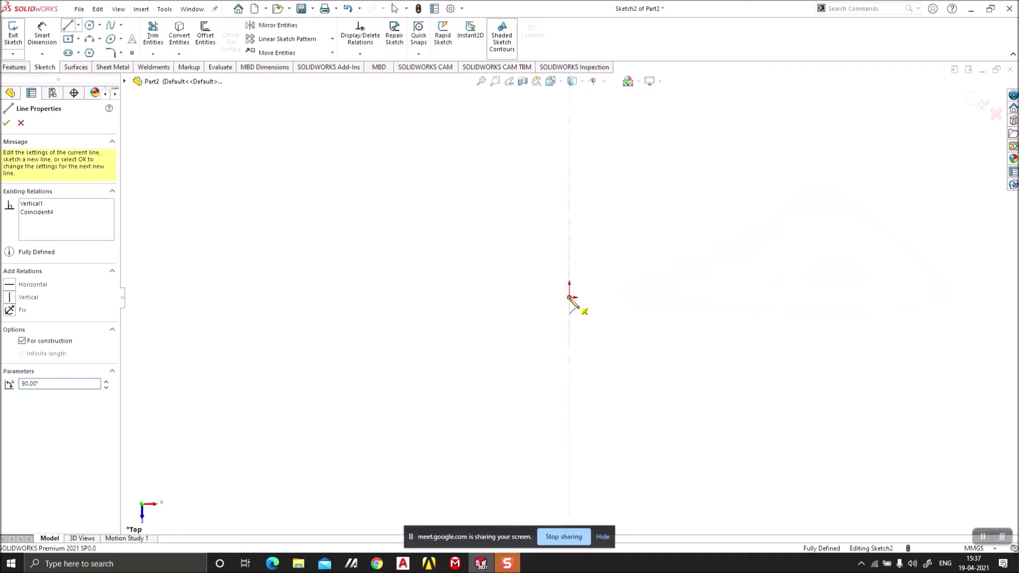
pyautogui.click(607, 299)
pyautogui.press('Escape')
pyautogui.scroll(-1, 416, 328)
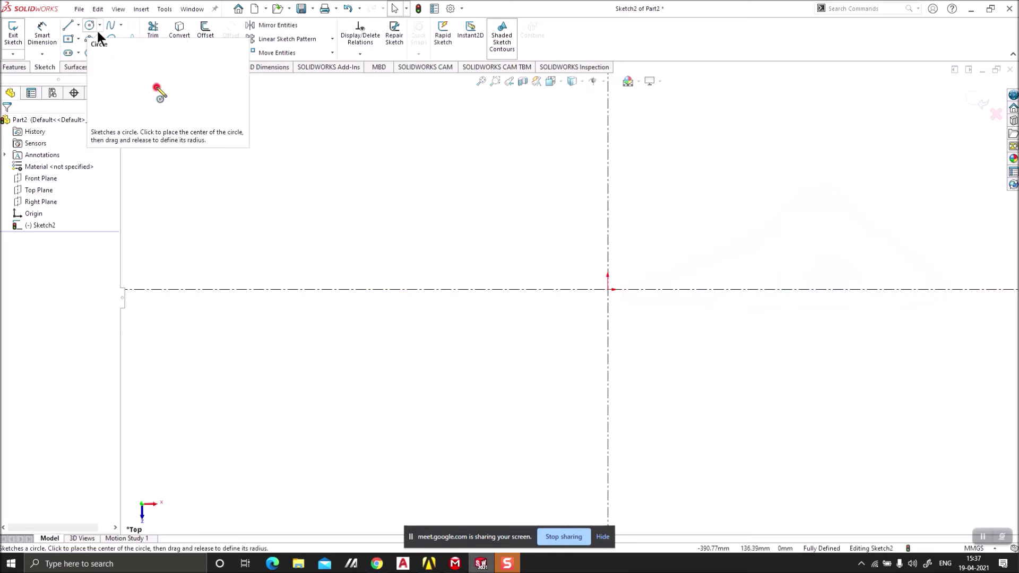
# Step: Sketch a four-line rectangle about 79 by 57 mm in the upper-left quadrant and stretch its lower-right corner outward
pyautogui.click(77, 25)
pyautogui.click(84, 41)
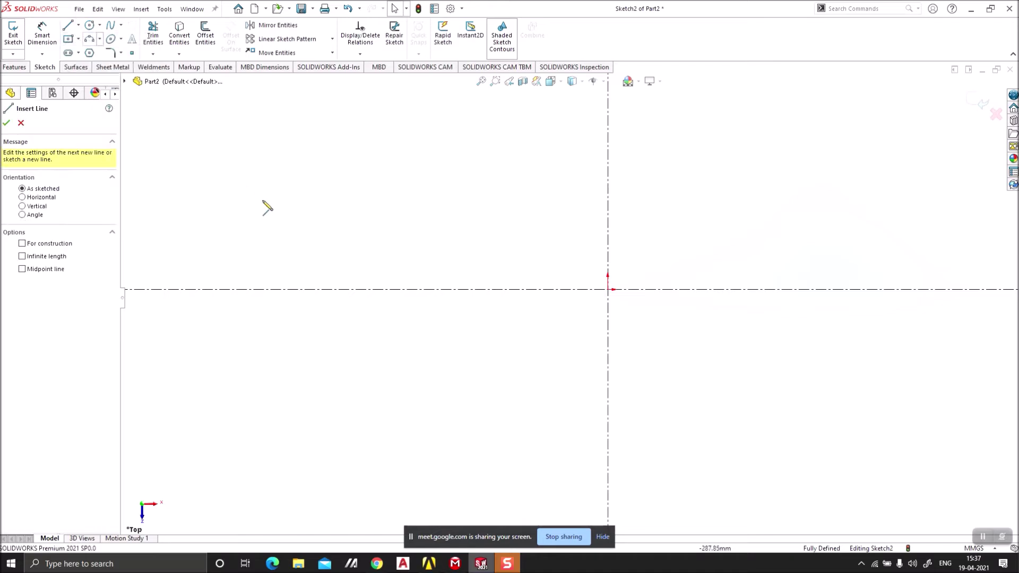
pyautogui.click(323, 211)
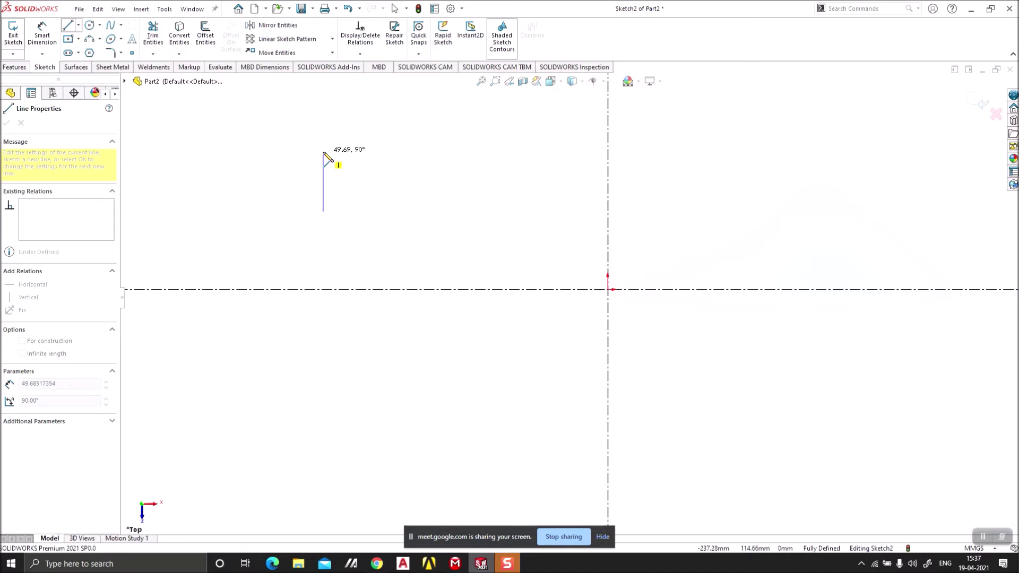
pyautogui.click(418, 211)
pyautogui.click(418, 143)
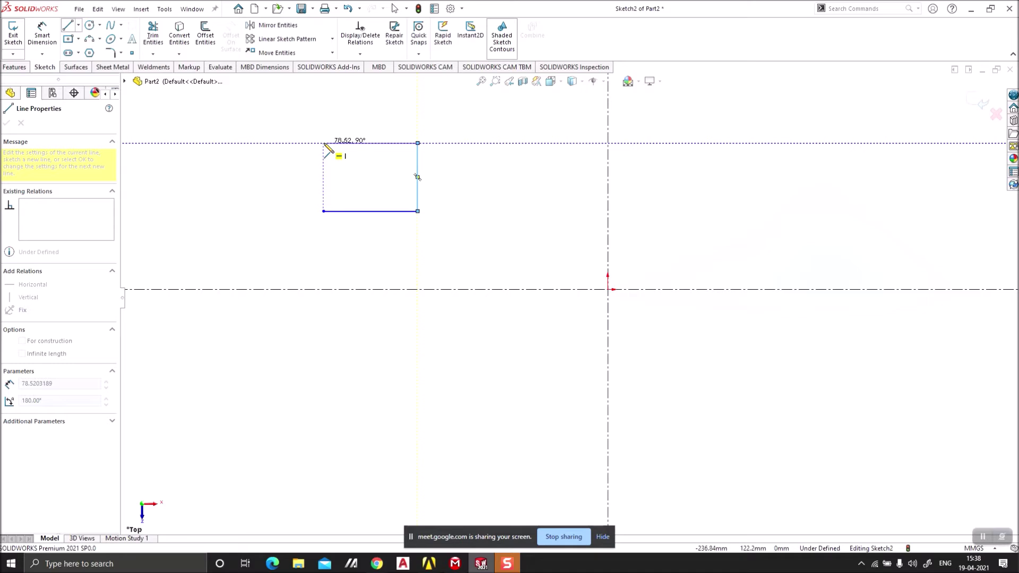
pyautogui.click(324, 143)
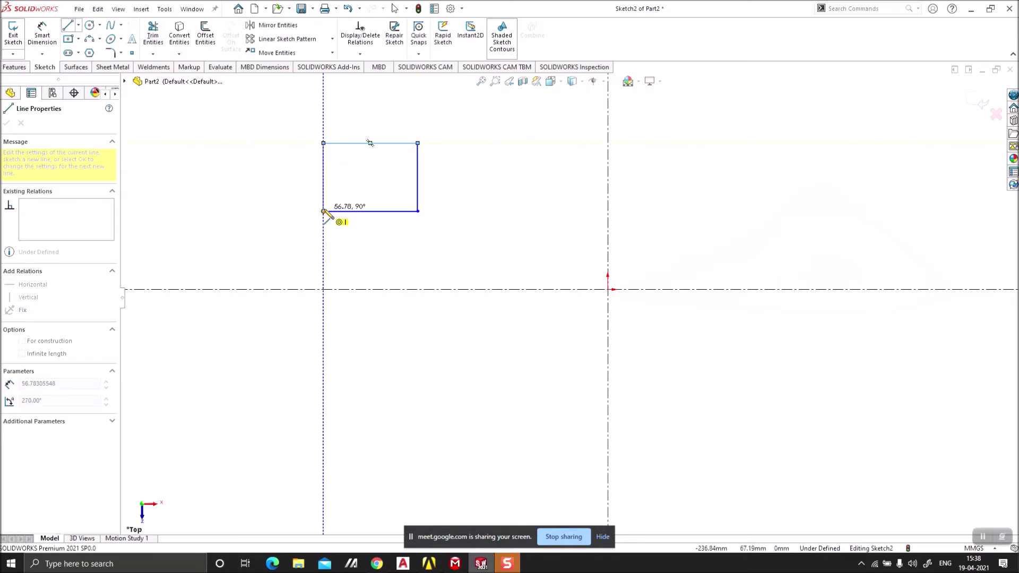
pyautogui.click(323, 212)
pyautogui.press('Escape')
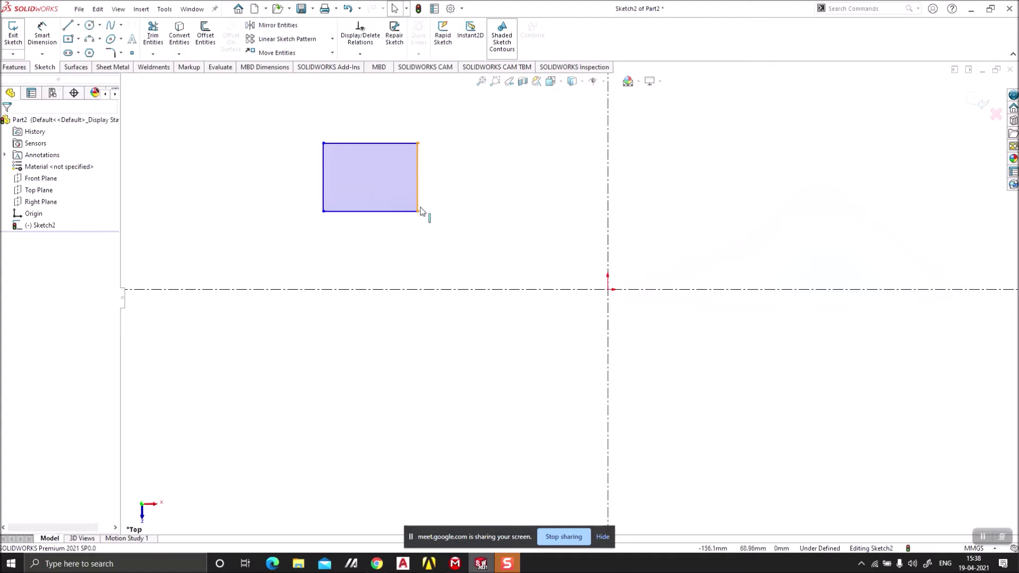
pyautogui.moveTo(418, 211); pyautogui.dragTo(446, 227)
pyautogui.click(503, 229)
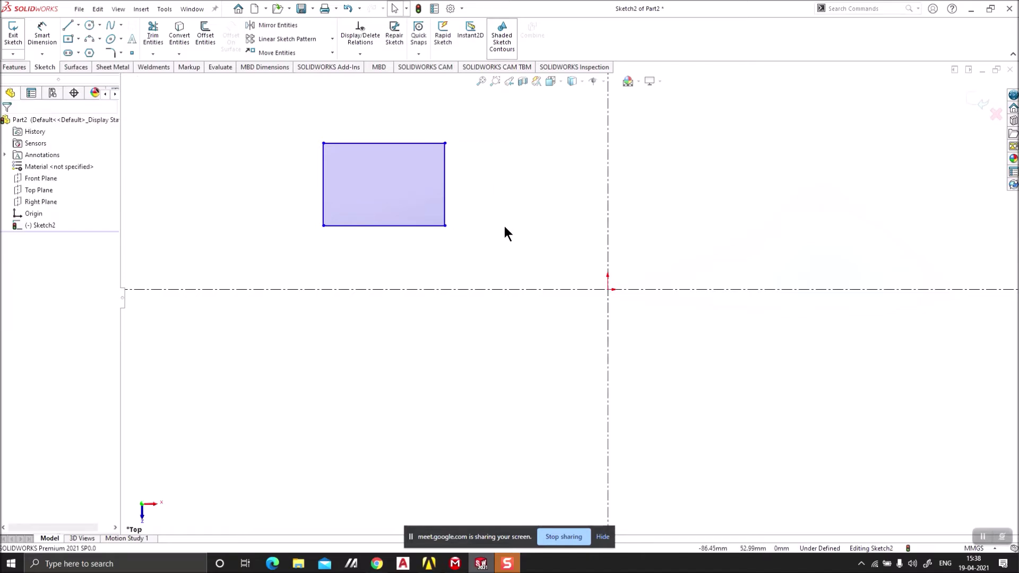
# Step: Delete the Vertical relation from the rectangle's right side and pull its lower-right corner outward to slant that side
pyautogui.click(446, 208)
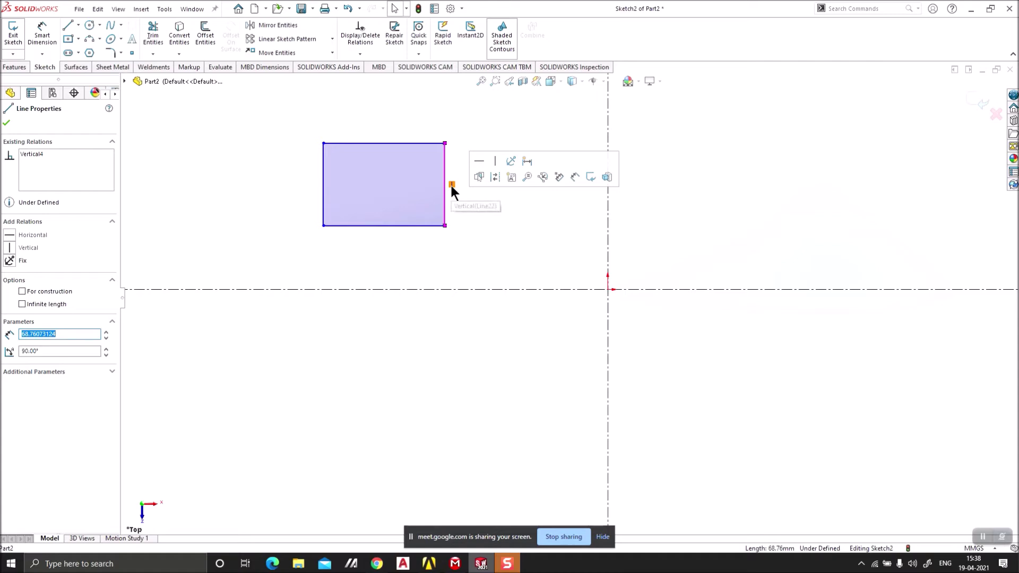
pyautogui.click(451, 184)
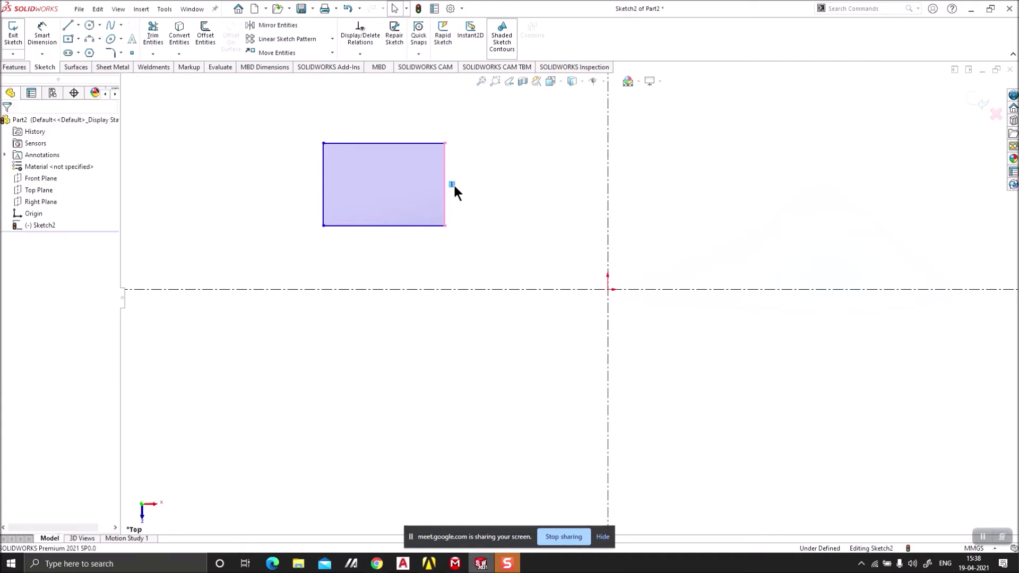
pyautogui.click(455, 192)
pyautogui.moveTo(445, 226); pyautogui.dragTo(529, 246)
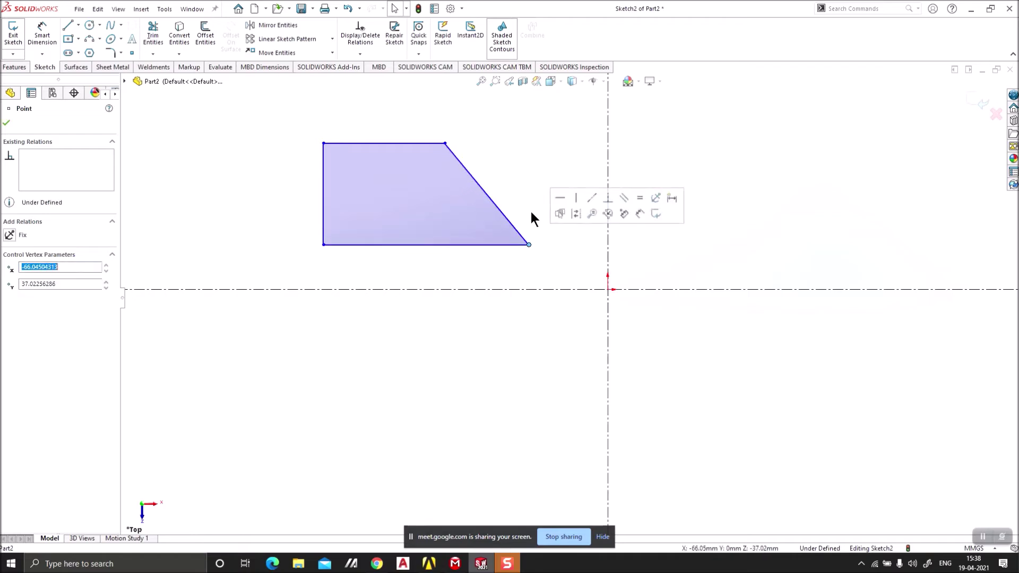
pyautogui.click(545, 164)
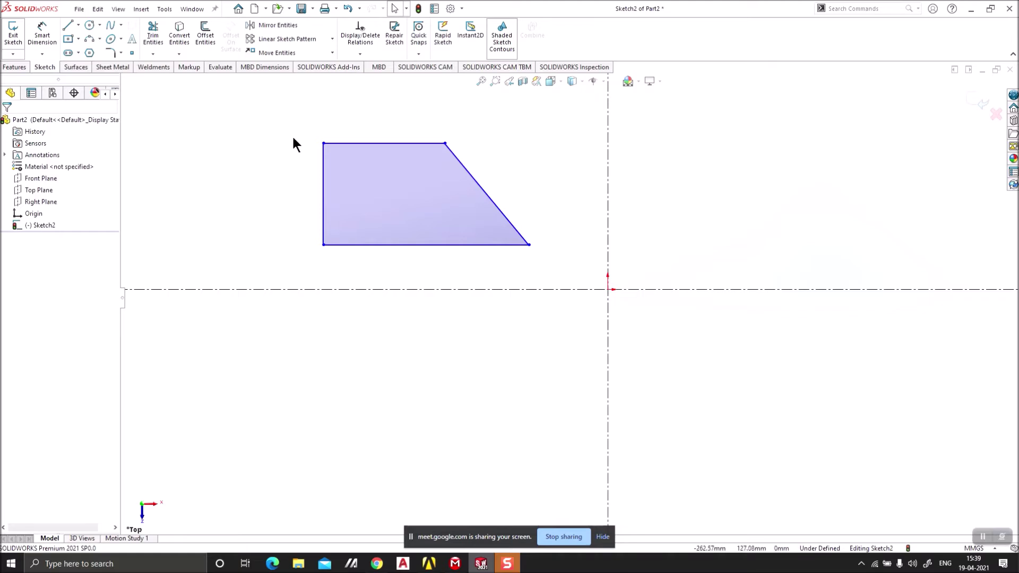
# Step: Add a Fix relation to the quadrilateral's lower-left corner and try to move that corner in both directions
pyautogui.click(324, 244)
pyautogui.click(9, 234)
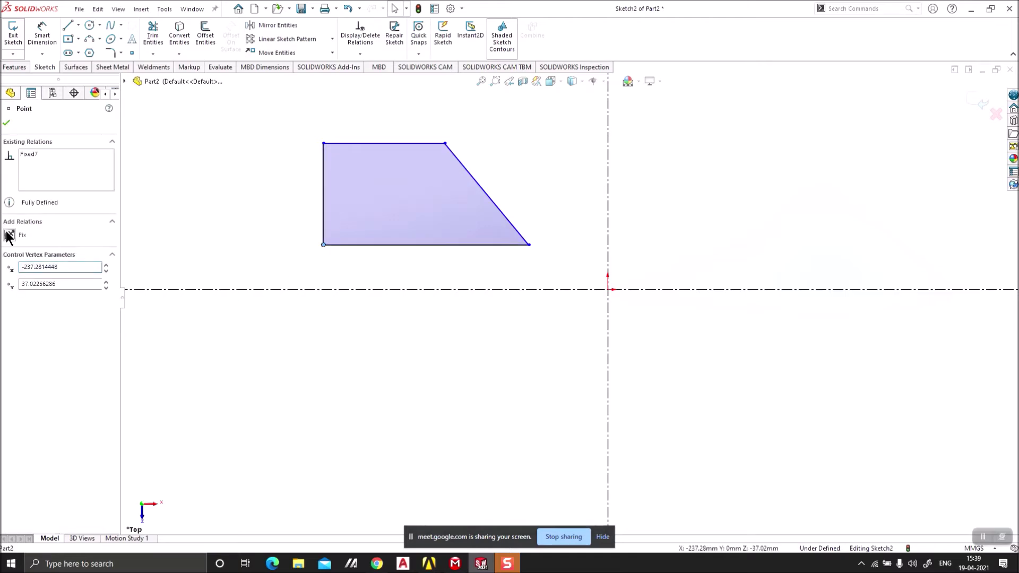
pyautogui.click(6, 122)
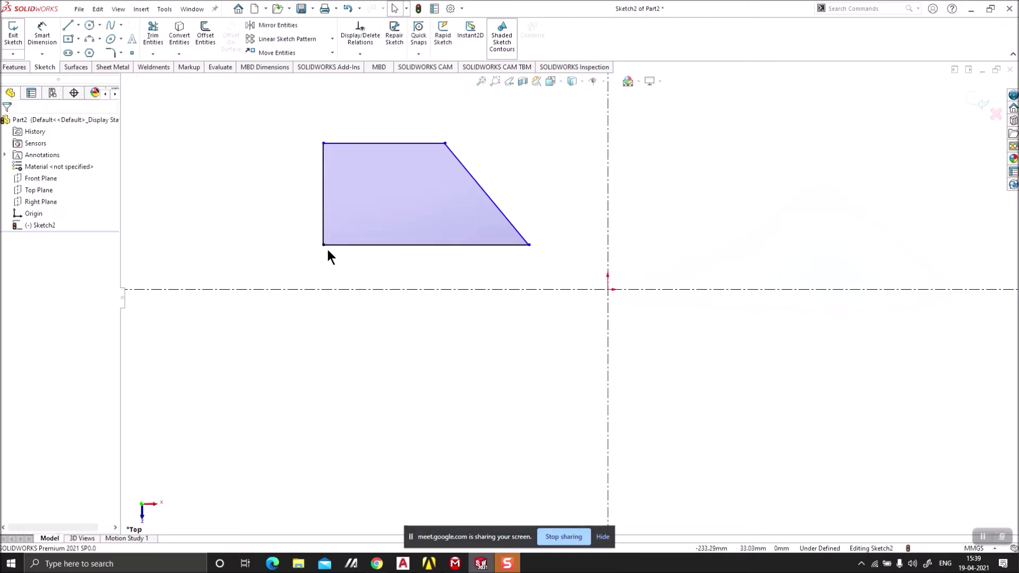
pyautogui.moveTo(323, 245); pyautogui.dragTo(391, 234)
pyautogui.click(384, 251)
pyautogui.moveTo(324, 246); pyautogui.dragTo(252, 230)
pyautogui.click(253, 230)
# Step: Delete the four-sided outline and the two infinite centerlines from the sketch
pyautogui.moveTo(551, 264)
pyautogui.mouseDown()
pyautogui.moveTo(287, 177)
pyautogui.moveTo(265, 133)
pyautogui.mouseUp()
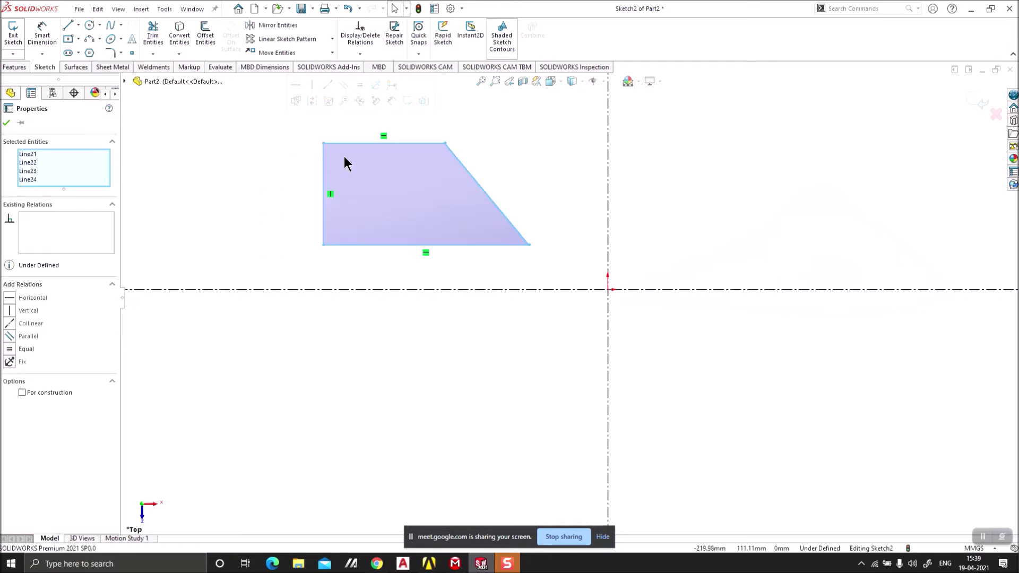
pyautogui.press('Delete')
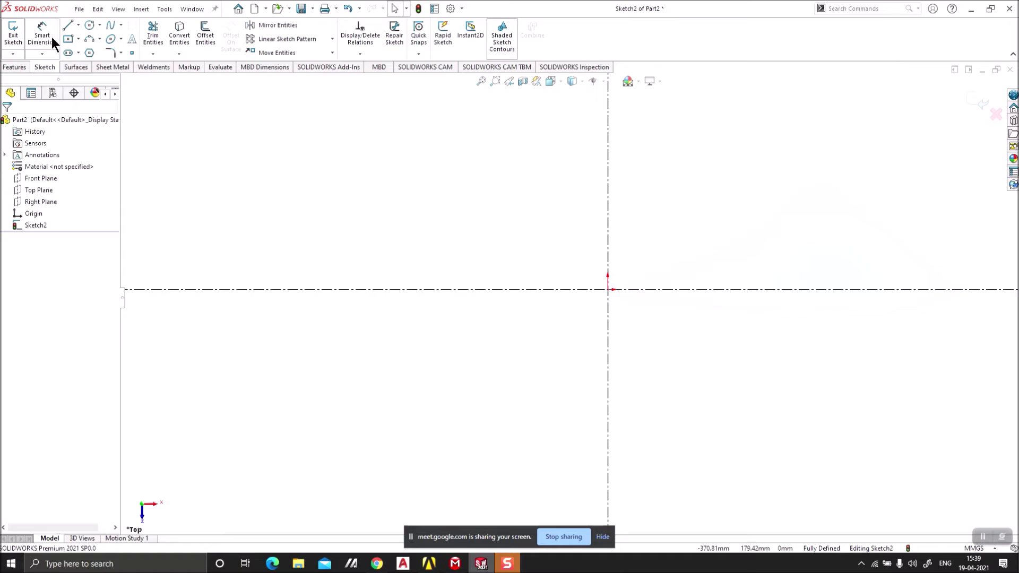
pyautogui.moveTo(730, 170); pyautogui.dragTo(468, 342)
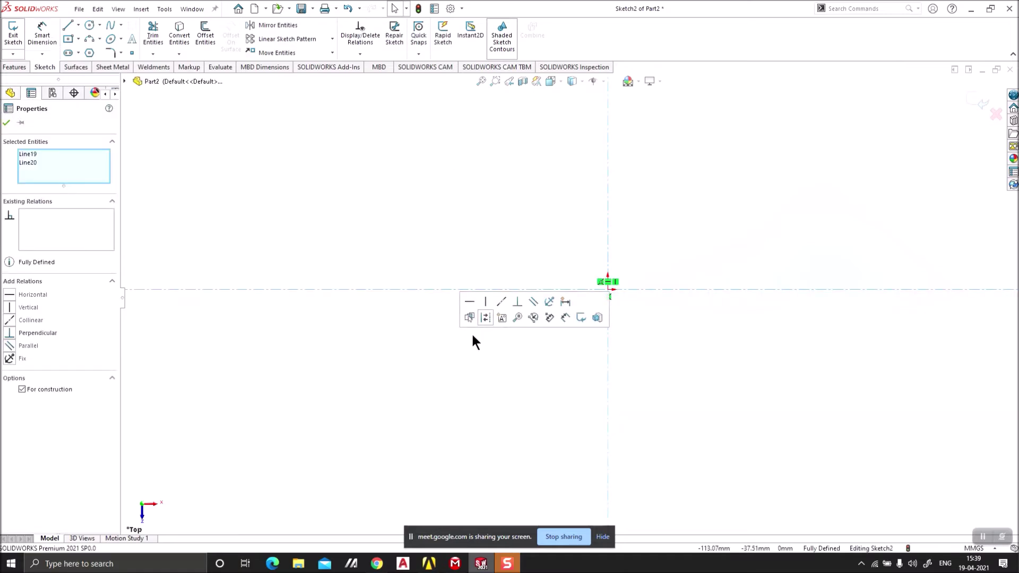
pyautogui.press('Delete')
# Step: Sketch a four-line rectangle about 57 mm high, up and to the right of the origin, and delete it
pyautogui.click(76, 25)
pyautogui.click(83, 39)
pyautogui.click(655, 270)
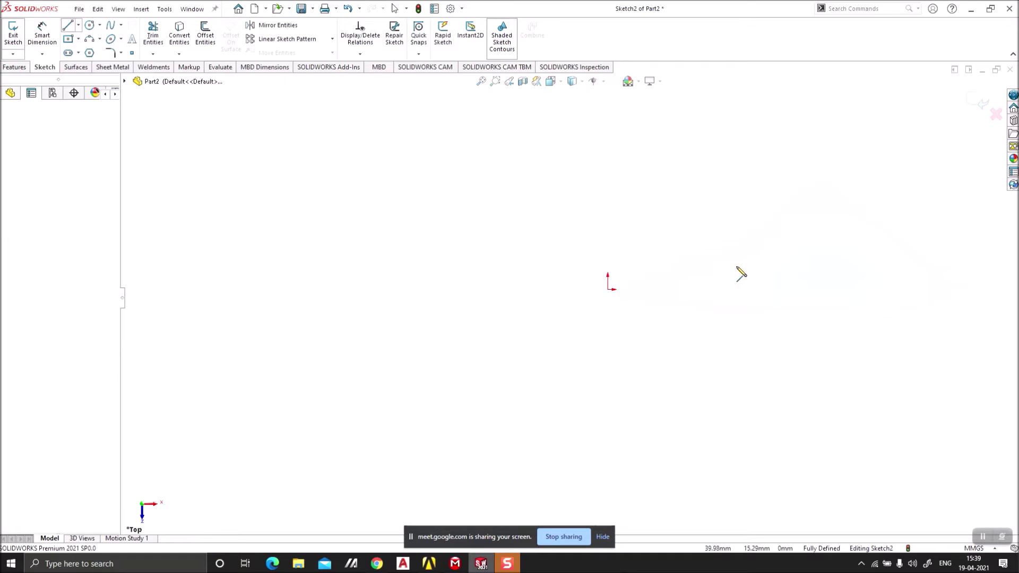
pyautogui.click(776, 270)
pyautogui.click(776, 202)
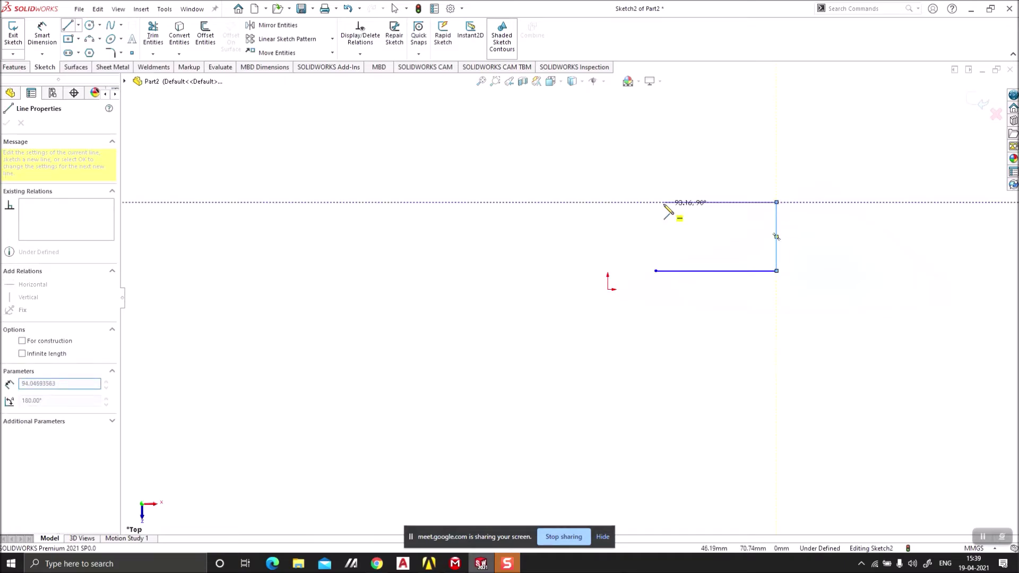
pyautogui.click(655, 202)
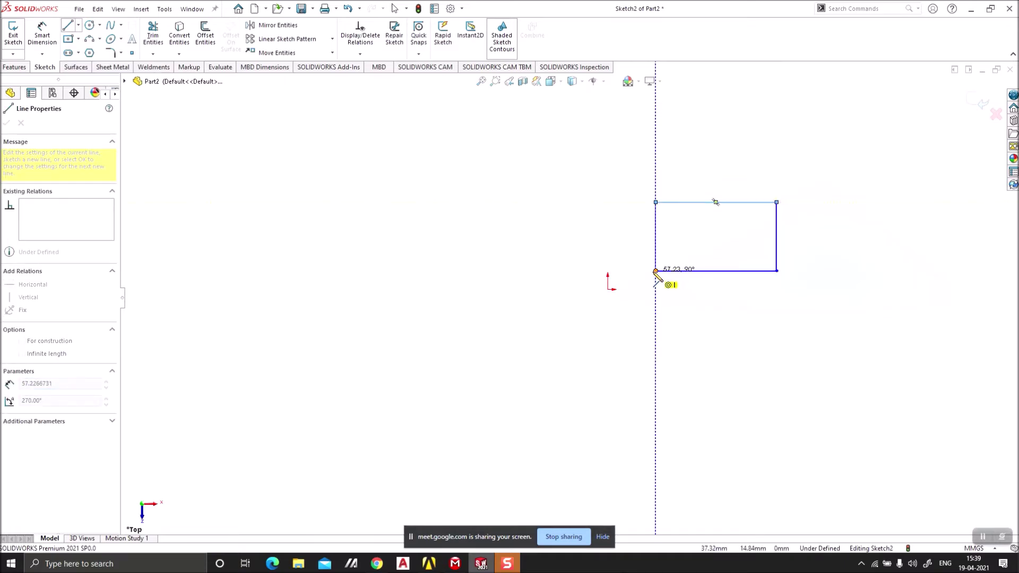
pyautogui.click(656, 270)
pyautogui.press('Escape')
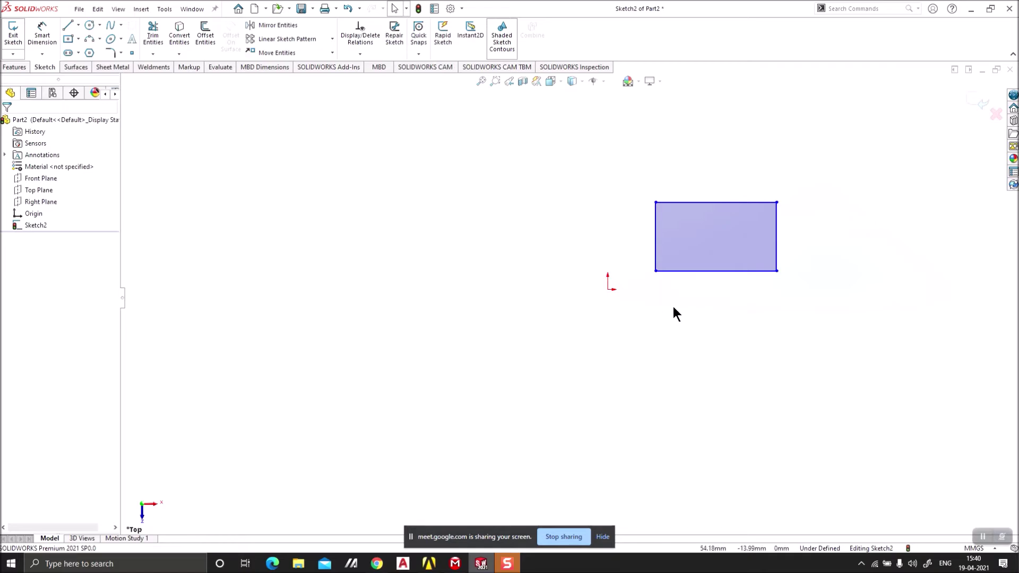
pyautogui.moveTo(810, 313); pyautogui.dragTo(637, 187)
pyautogui.press('Delete')
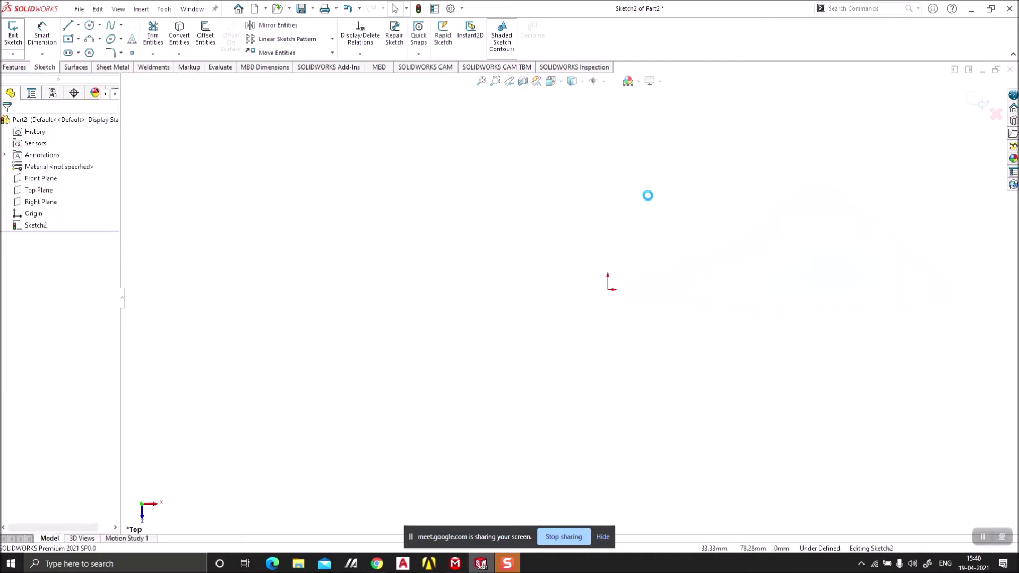
# Step: Sketch a four-line rectangle about 108 by 59 mm with its lower-left corner on the origin
pyautogui.click(69, 26)
pyautogui.click(608, 289)
pyautogui.click(737, 289)
pyautogui.click(737, 218)
pyautogui.doubleClick(607, 218)
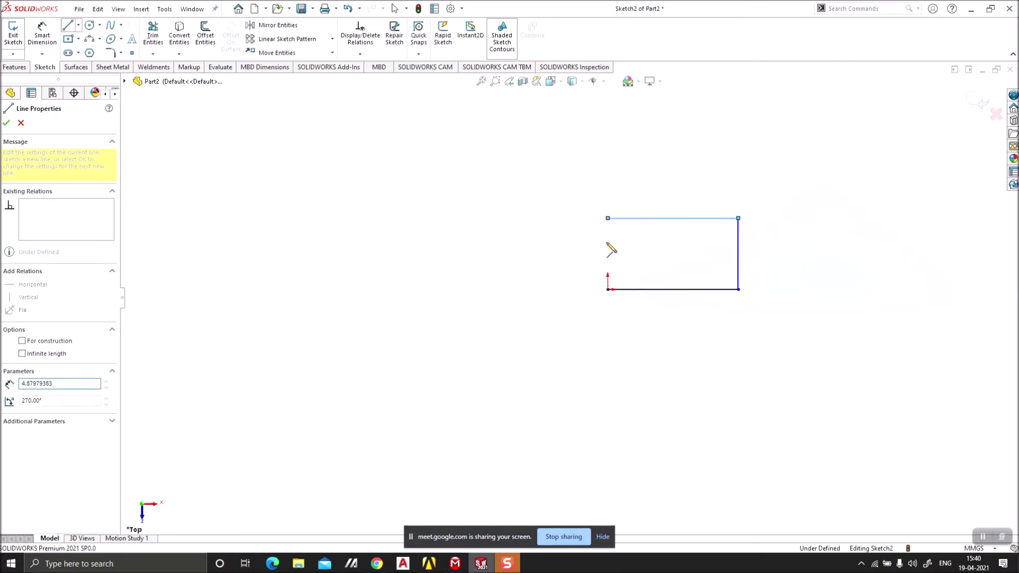
pyautogui.click(607, 289)
pyautogui.press('Escape')
# Step: Inspect the definition status and existing relations of the rectangle's right side
pyautogui.scroll(-2, 743, 266)
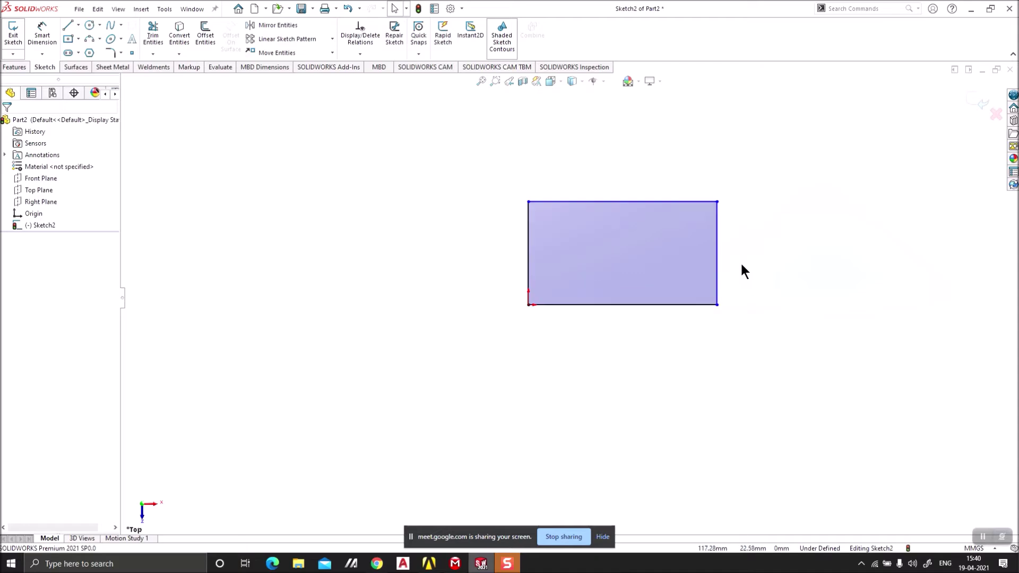
pyautogui.scroll(-2, 526, 249)
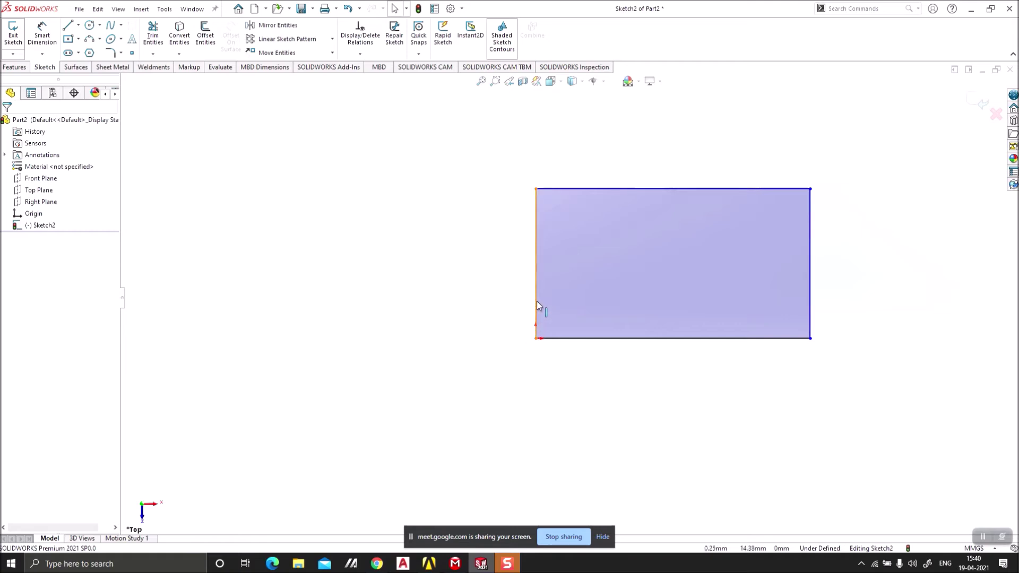
pyautogui.click(809, 291)
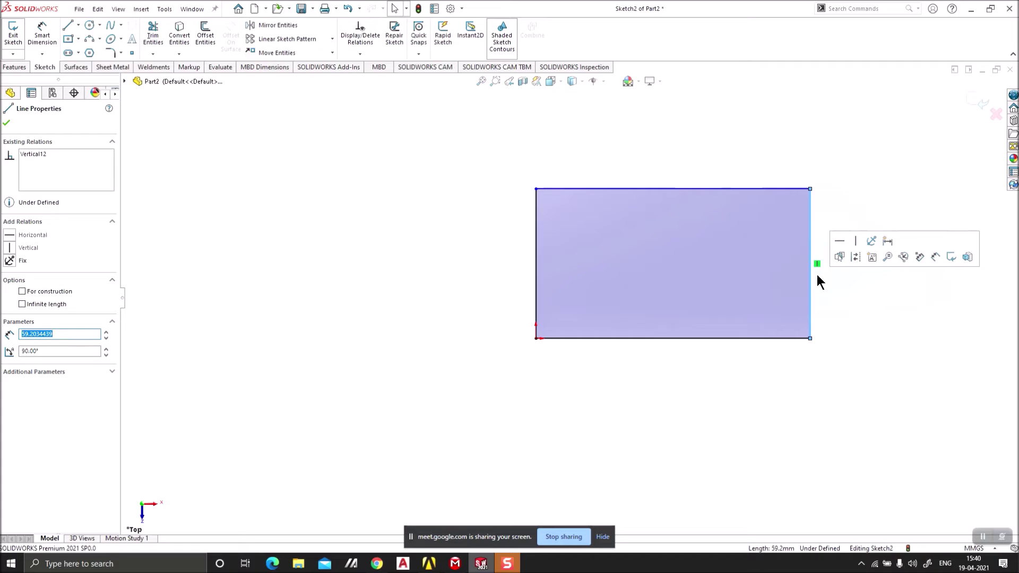
pyautogui.click(836, 297)
pyautogui.scroll(2, 563, 266)
pyautogui.scroll(-1, 730, 295)
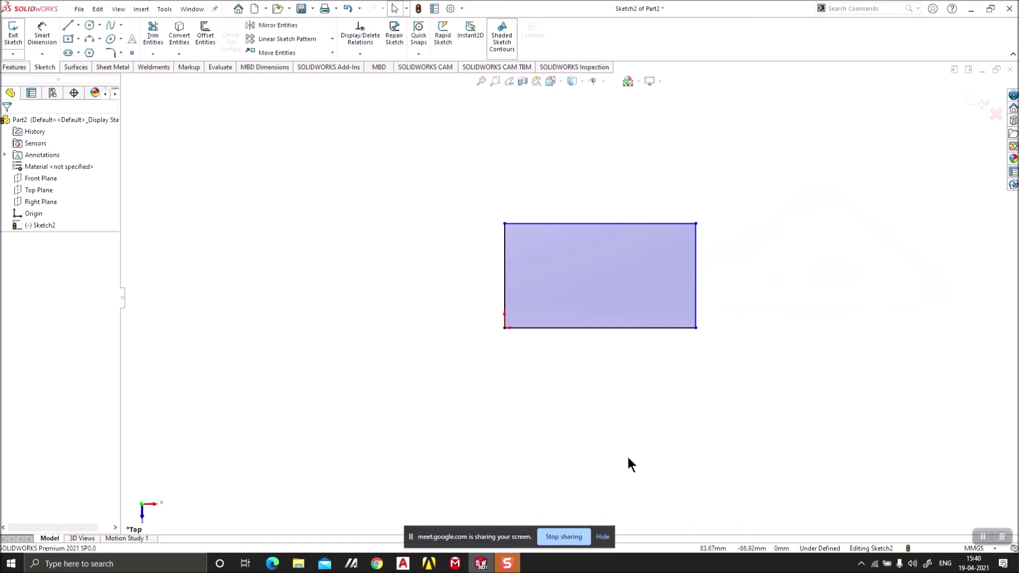
# Step: Check the Google Meet window and return to the SOLIDWORKS sketch
pyautogui.moveTo(377, 563)
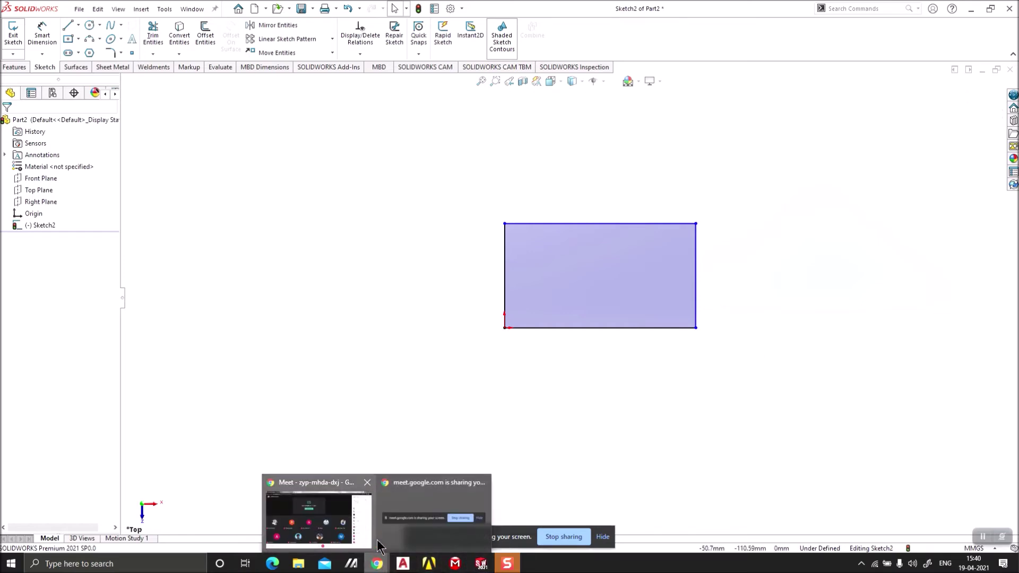
pyautogui.click(346, 520)
pyautogui.click(959, 8)
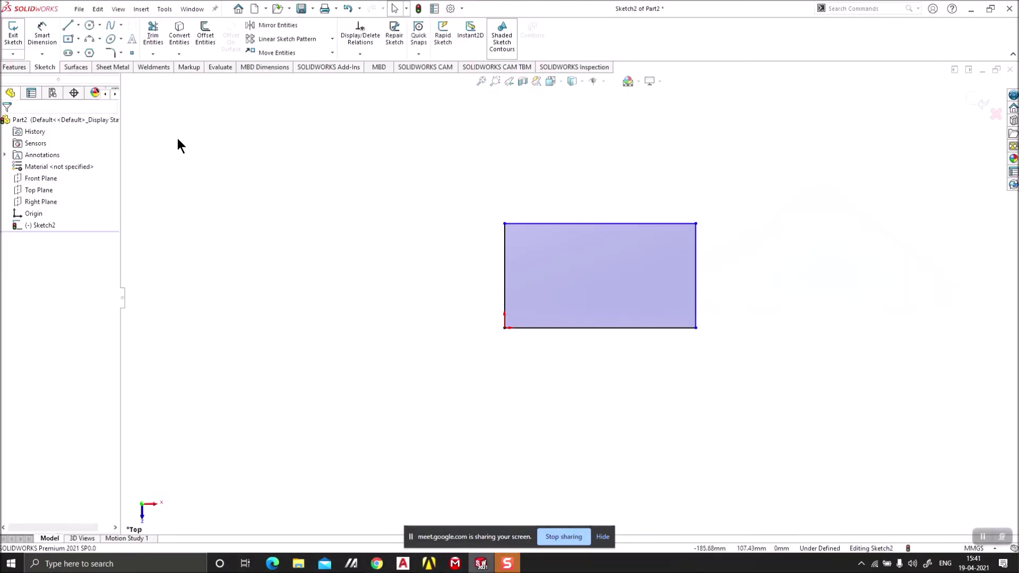
# Step: Dimension the rectangle's bottom side at 100 mm with Smart Dimension
pyautogui.click(42, 53)
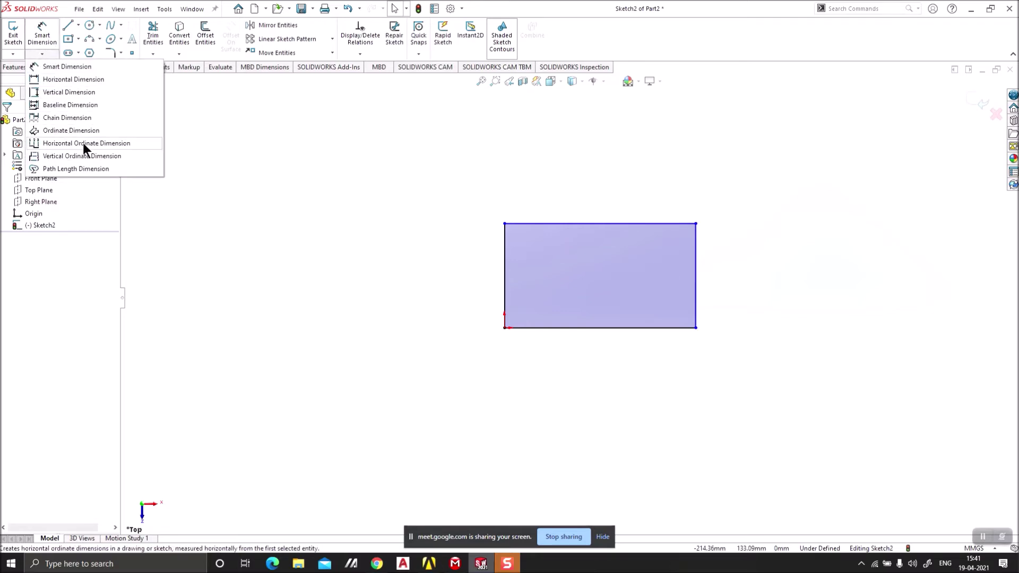
pyautogui.click(43, 52)
pyautogui.click(45, 36)
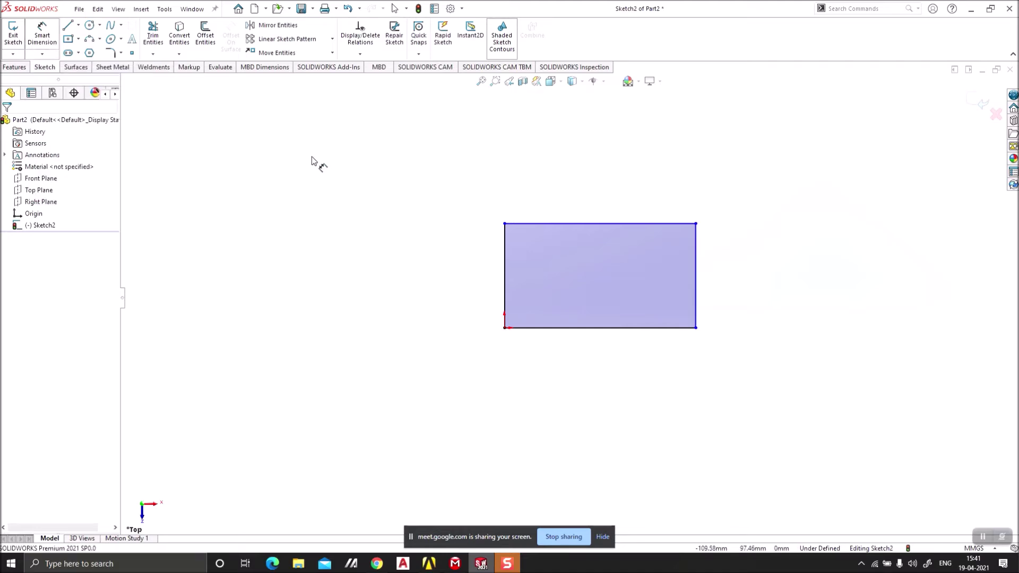
pyautogui.click(628, 329)
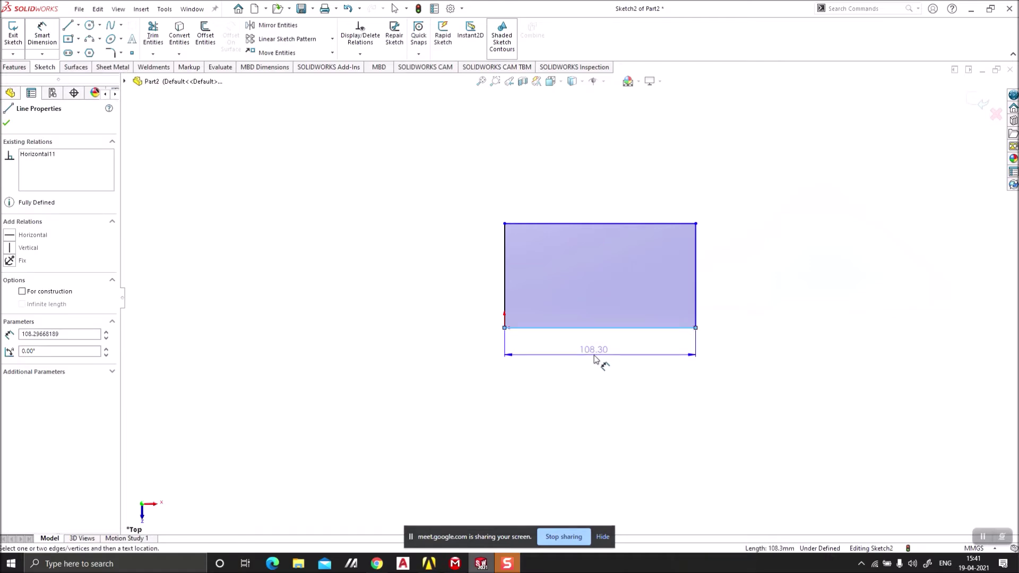
pyautogui.click(597, 354)
pyautogui.write('100')
pyautogui.press('Return')
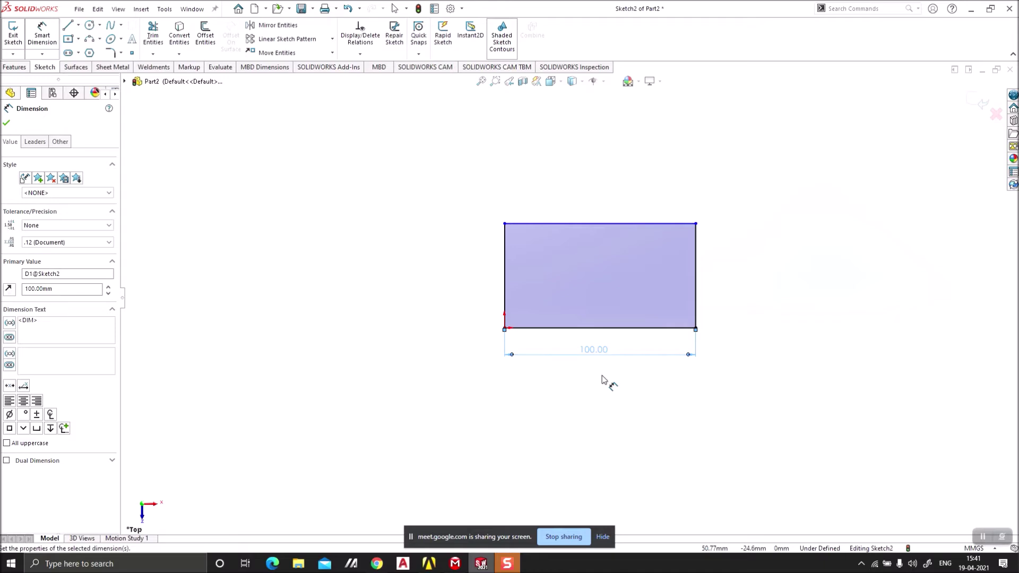
pyautogui.press('Escape')
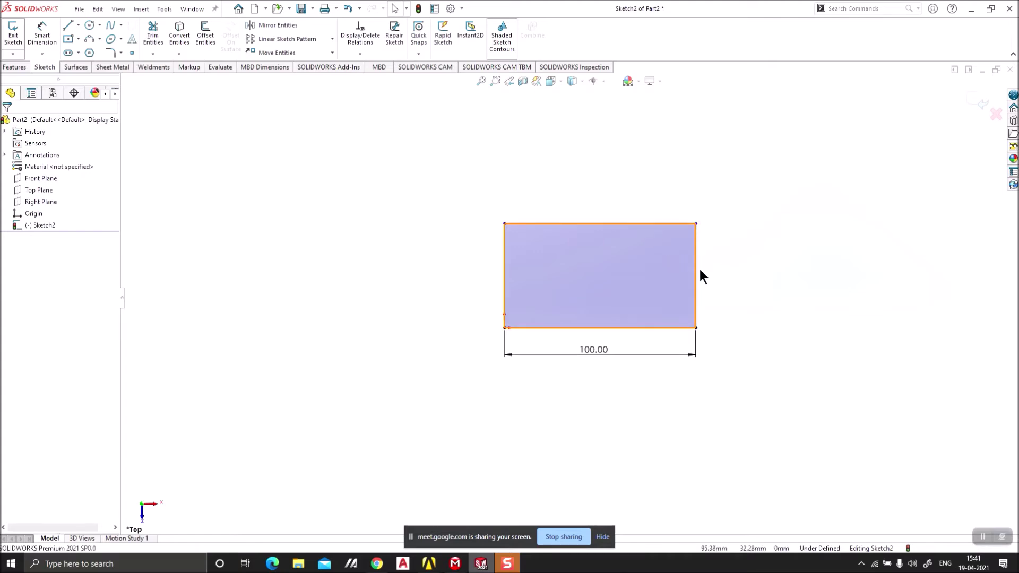
# Step: Dimension the rectangle's left side at 50 mm with Smart Dimension
pyautogui.click(43, 33)
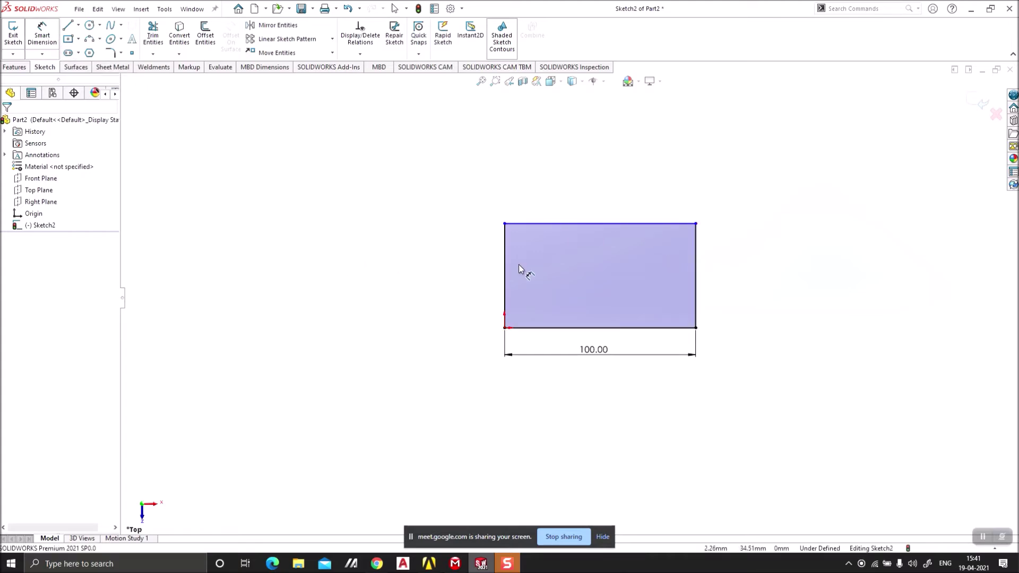
pyautogui.click(504, 258)
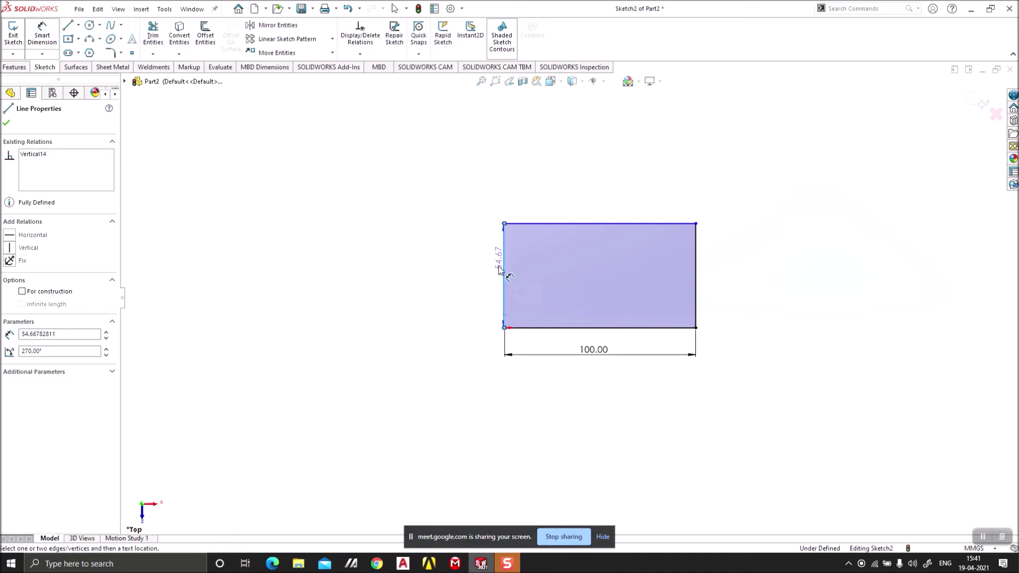
pyautogui.click(484, 276)
pyautogui.write('50')
pyautogui.press('Return')
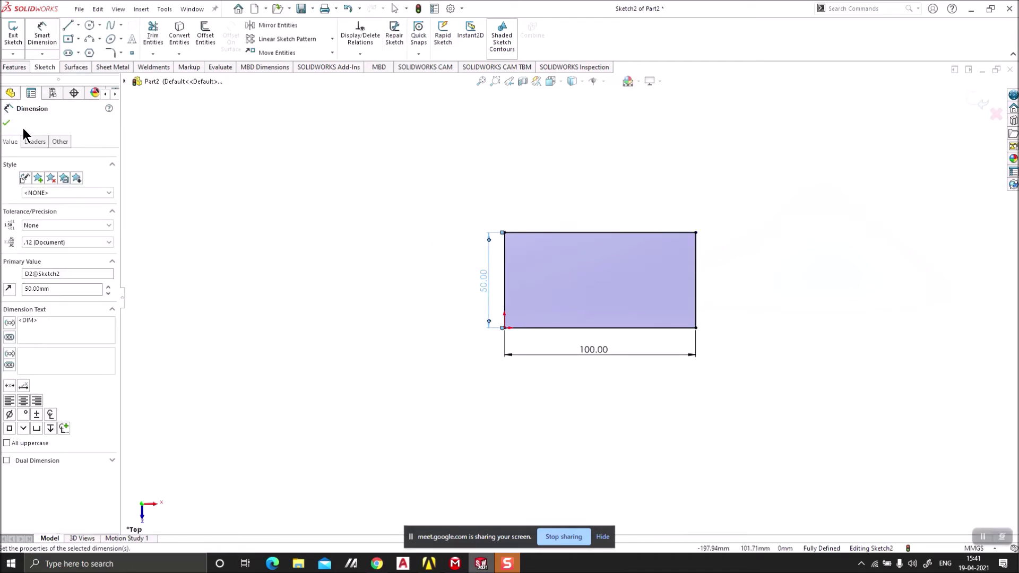
pyautogui.click(9, 124)
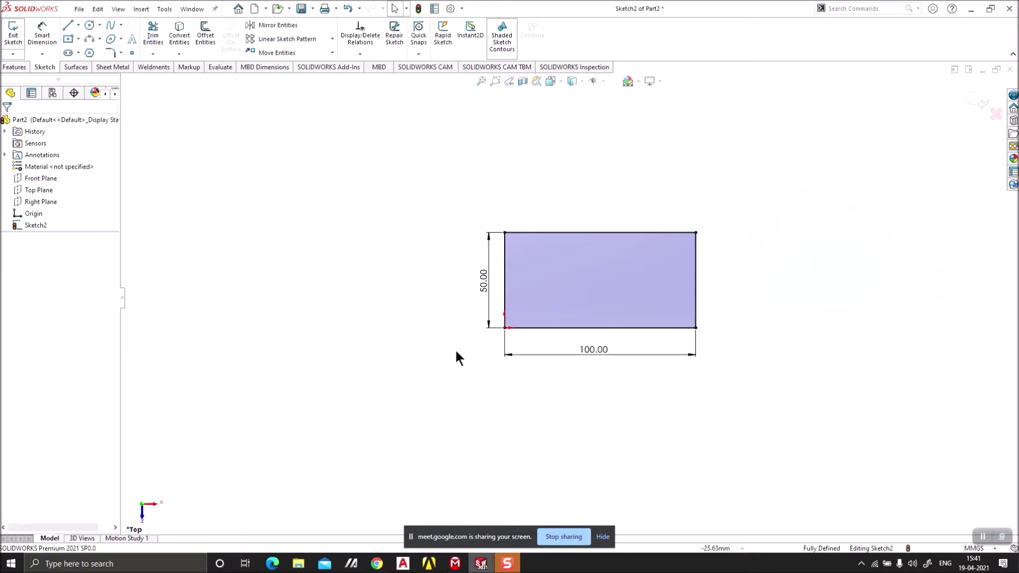
# Step: Delete the rectangle together with its dimensions from the sketch
pyautogui.scroll(-1, 539, 366)
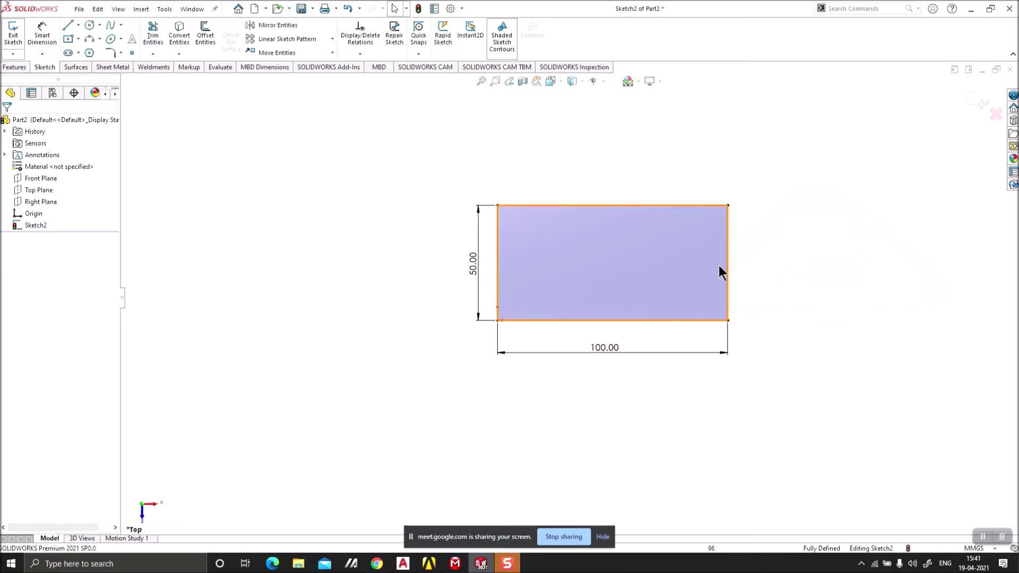
pyautogui.moveTo(773, 381); pyautogui.dragTo(441, 184)
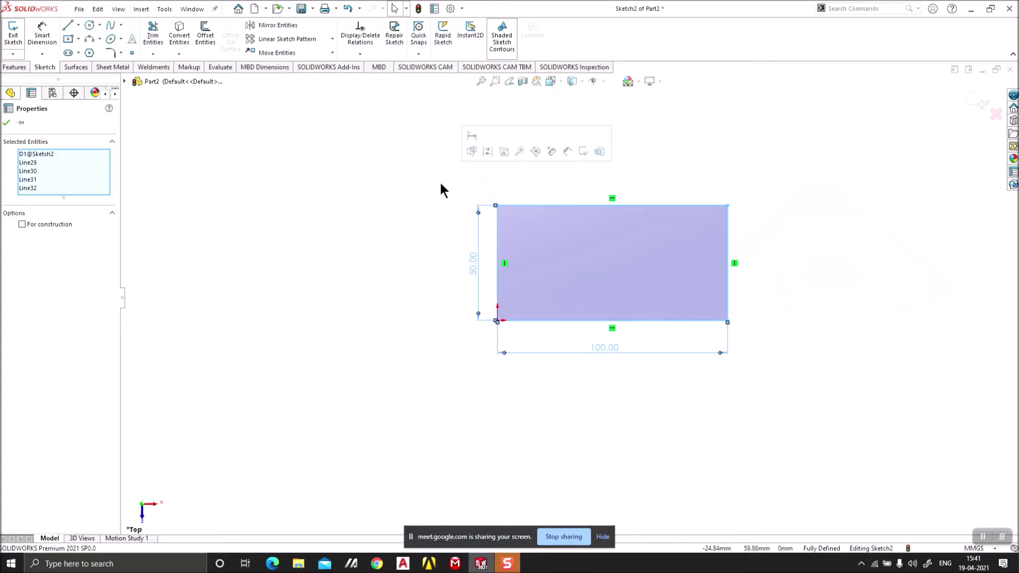
pyautogui.press('Delete')
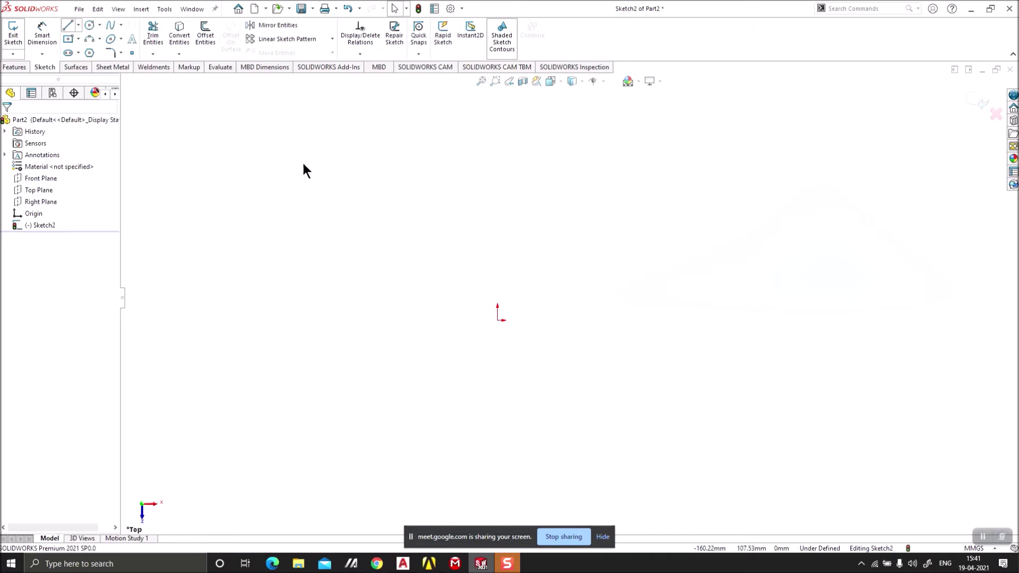
# Step: Sketch a four-line rectangle up and to the right of the origin and stretch its lower-left corner slightly outward
pyautogui.press('l')
pyautogui.click(586, 270)
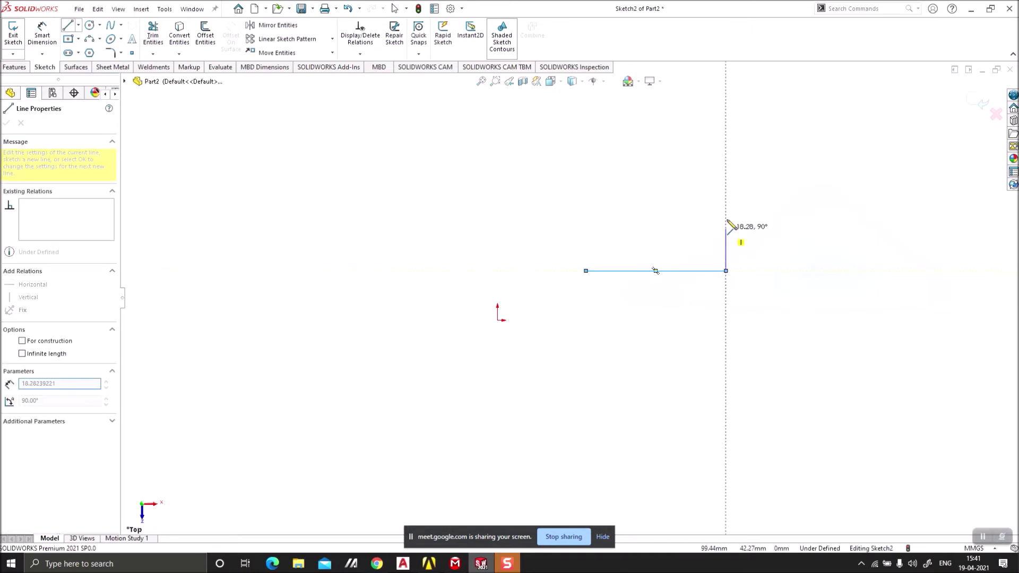
pyautogui.click(726, 193)
pyautogui.click(586, 193)
pyautogui.click(586, 271)
pyautogui.press('Escape')
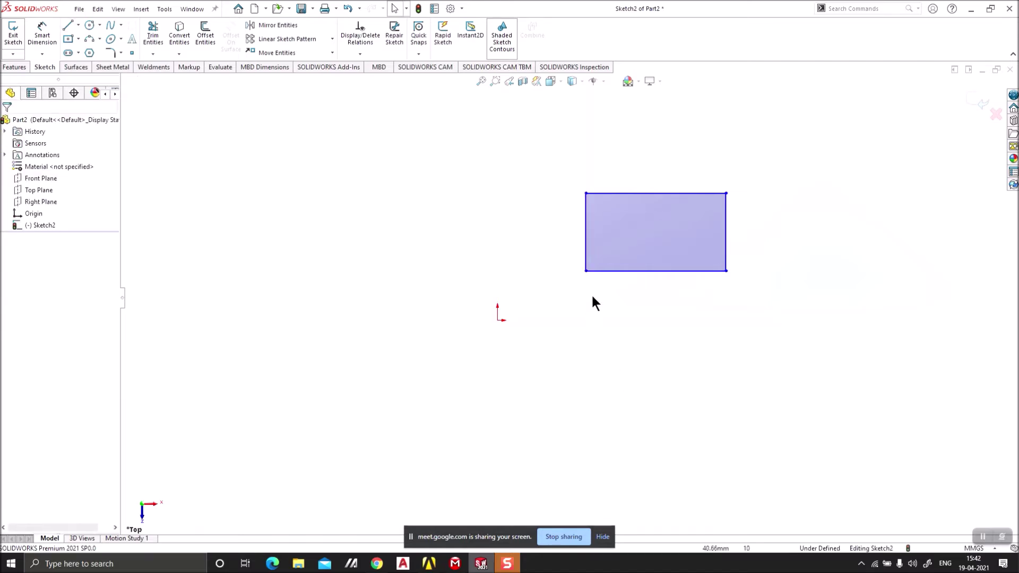
pyautogui.moveTo(586, 270)
pyautogui.mouseDown()
pyautogui.moveTo(617, 267)
pyautogui.moveTo(577, 275)
pyautogui.mouseUp()
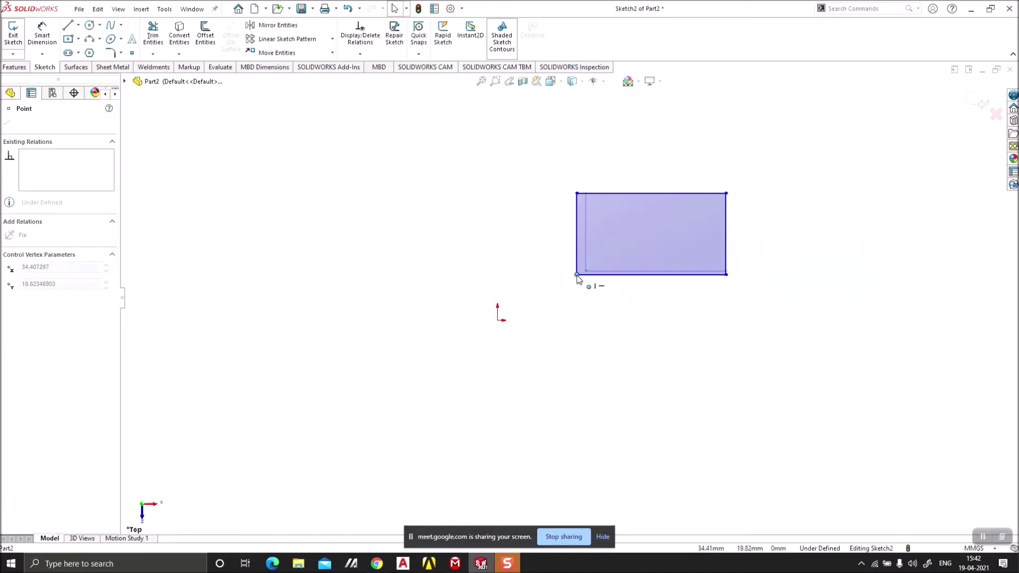
pyautogui.click(574, 304)
# Step: Add a Fix relation to the rectangle's lower-left corner and test it by pulling that corner and the upper-right corner
pyautogui.click(576, 275)
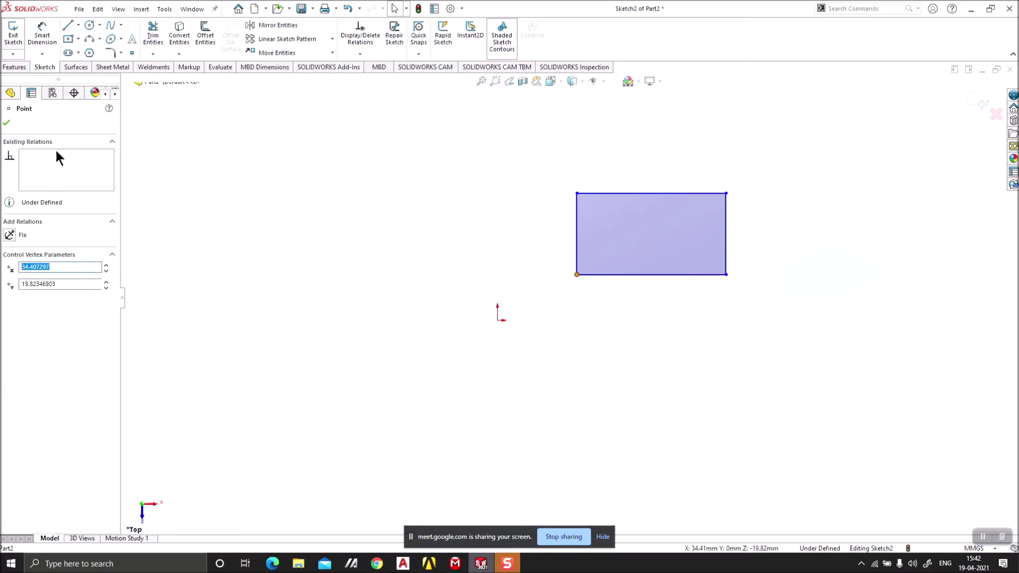
pyautogui.click(10, 235)
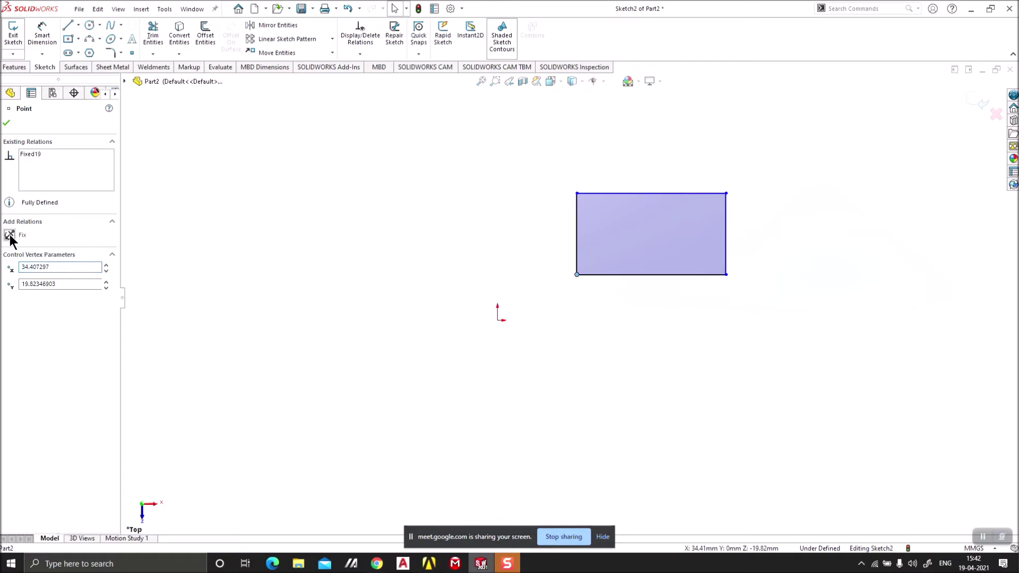
pyautogui.click(7, 123)
pyautogui.click(577, 275)
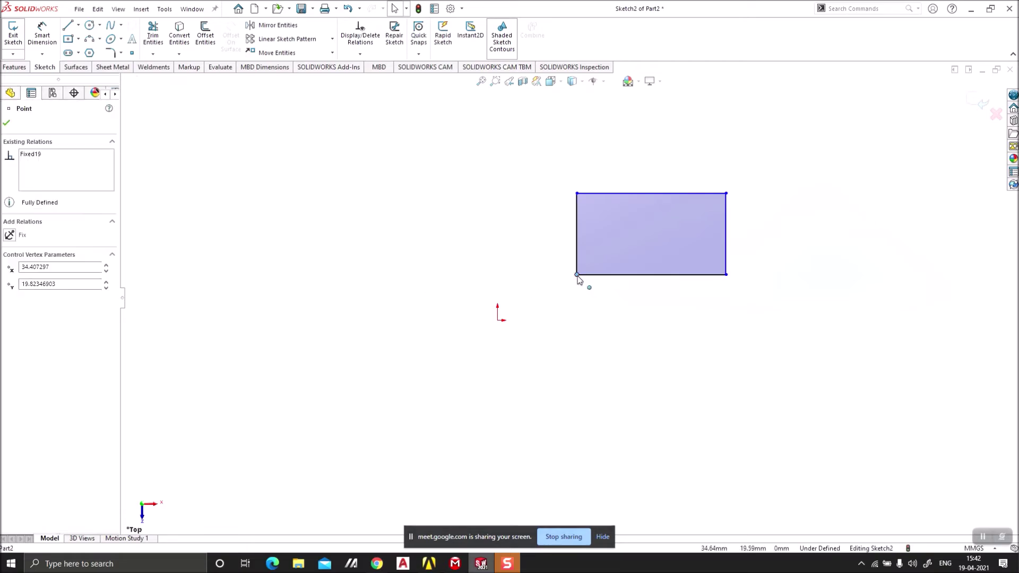
pyautogui.click(578, 302)
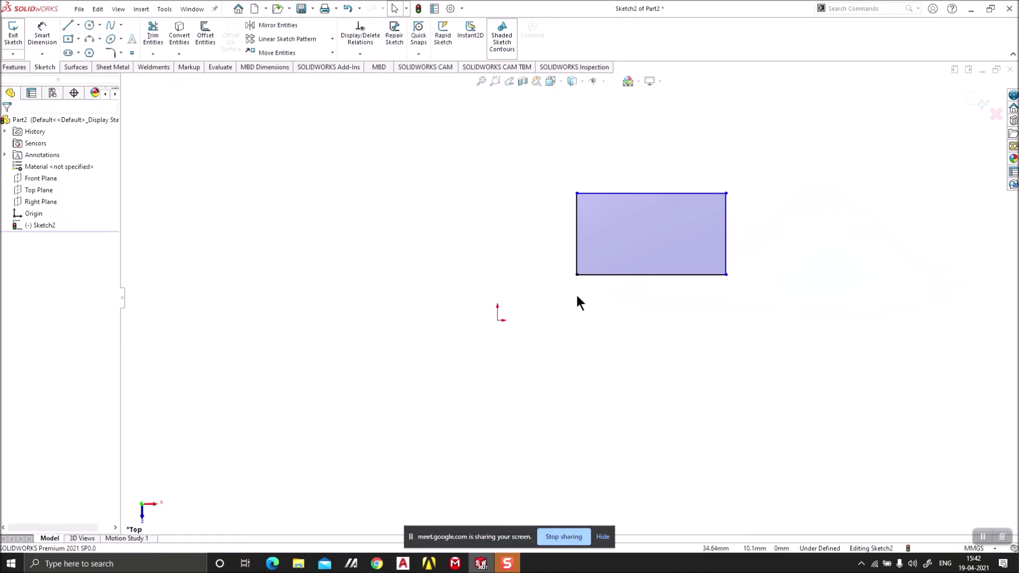
pyautogui.click(577, 275)
pyautogui.press('Escape')
pyautogui.moveTo(726, 194); pyautogui.dragTo(771, 170)
pyautogui.click(860, 386)
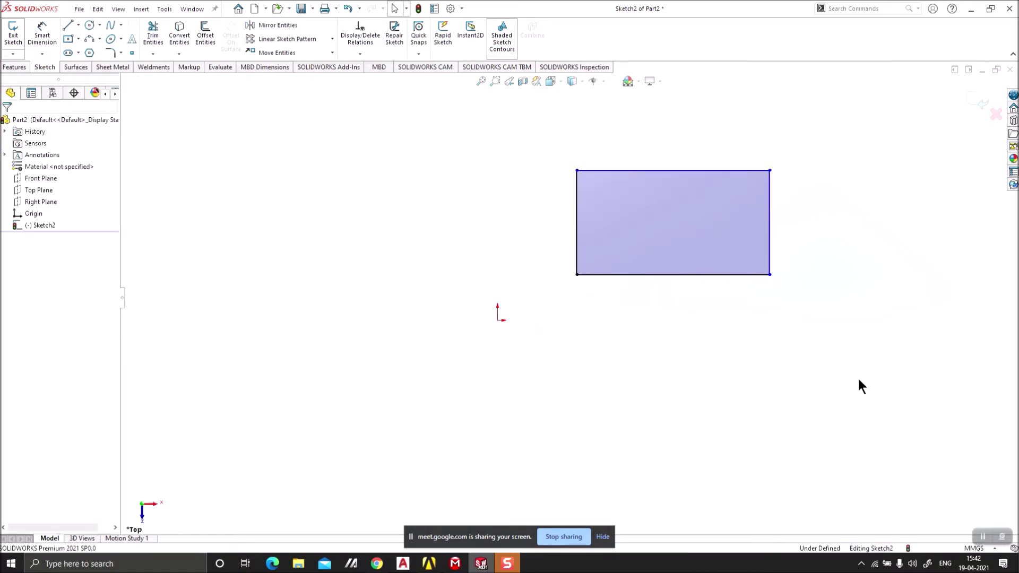
# Step: Dimension the rectangle's bottom side at 100 mm and its right side at 50 mm
pyautogui.click(42, 42)
pyautogui.click(656, 275)
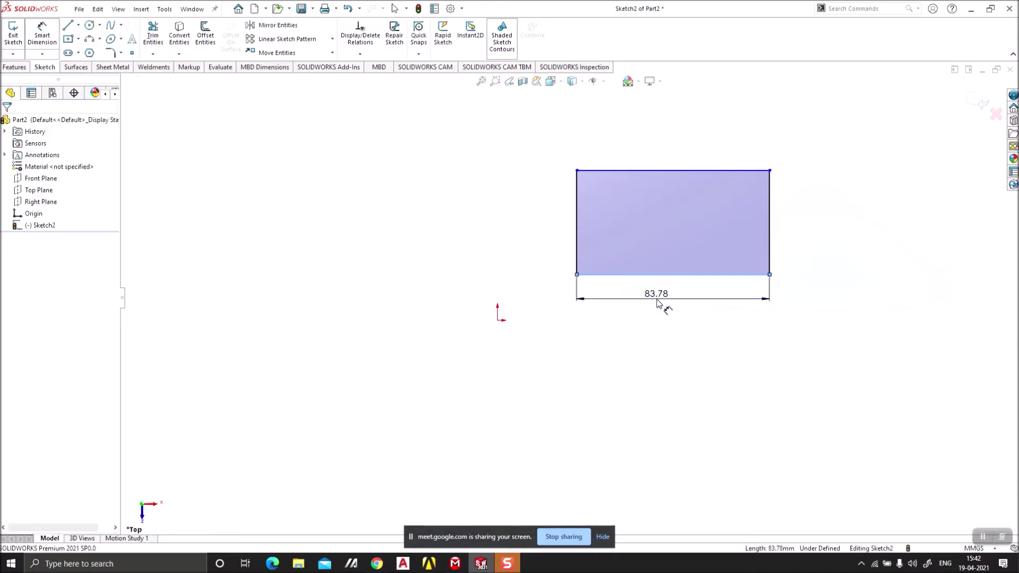
pyautogui.click(657, 300)
pyautogui.press('Return')
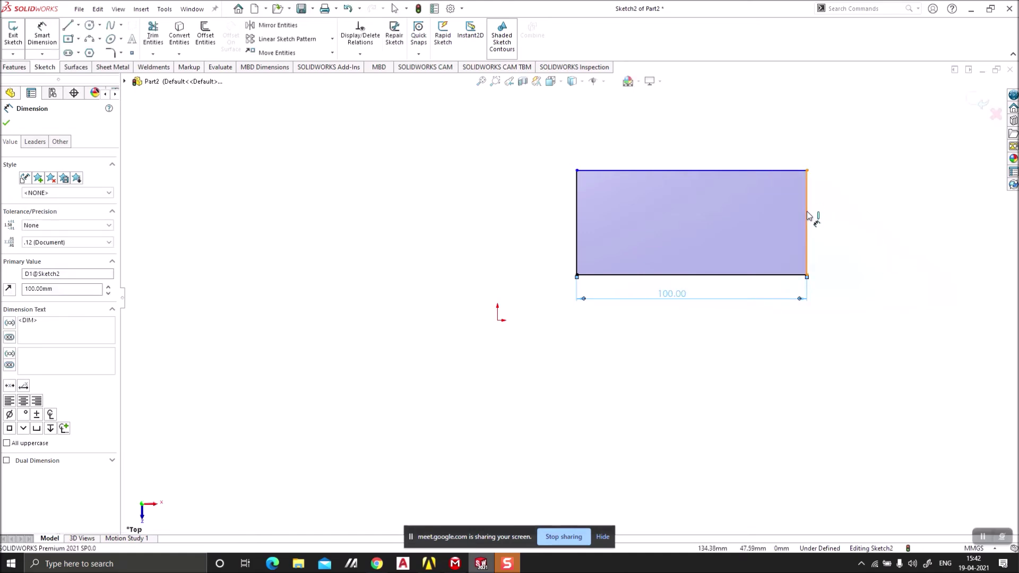
pyautogui.click(807, 218)
pyautogui.click(834, 223)
pyautogui.write('50')
pyautogui.press('Return')
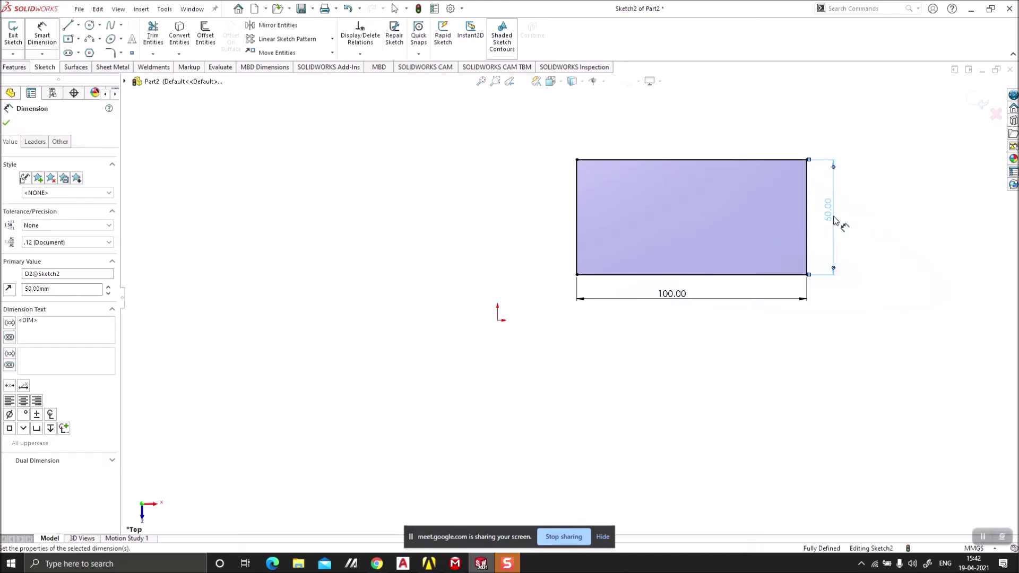
# Step: Remove the Fix relation from the rectangle's lower-left corner
pyautogui.press('Escape')
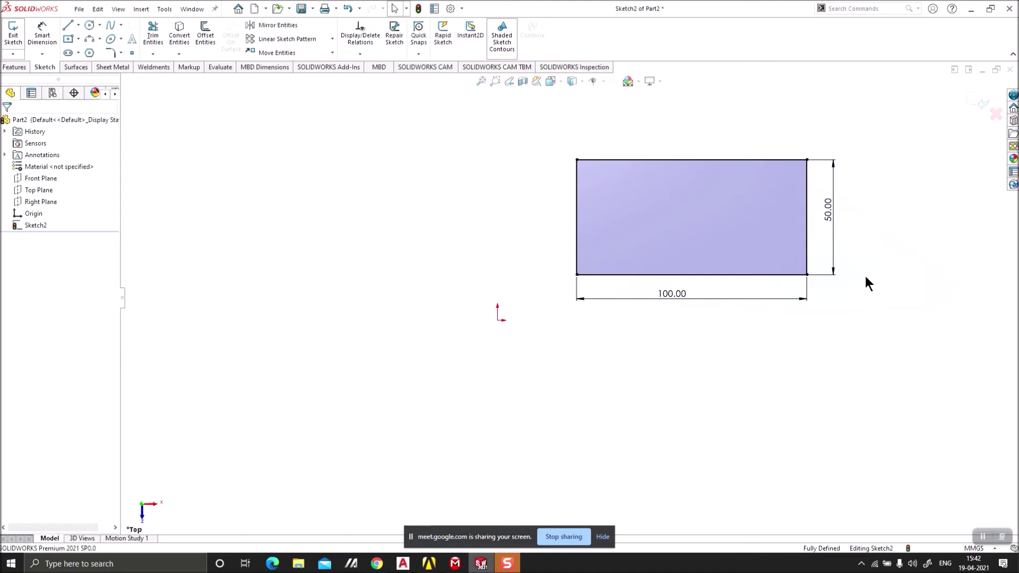
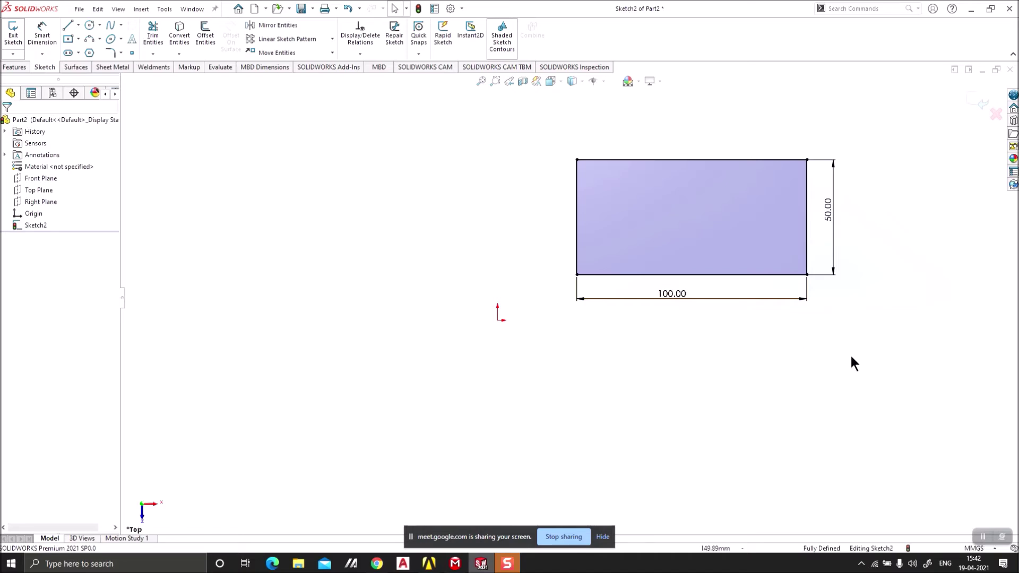
pyautogui.click(577, 275)
pyautogui.click(567, 308)
pyautogui.click(578, 281)
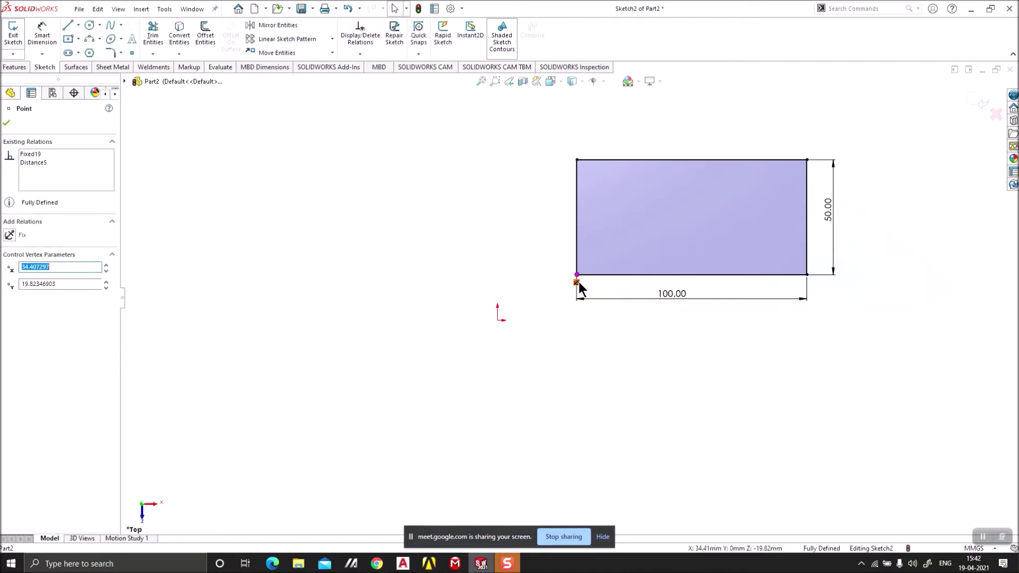
pyautogui.click(700, 365)
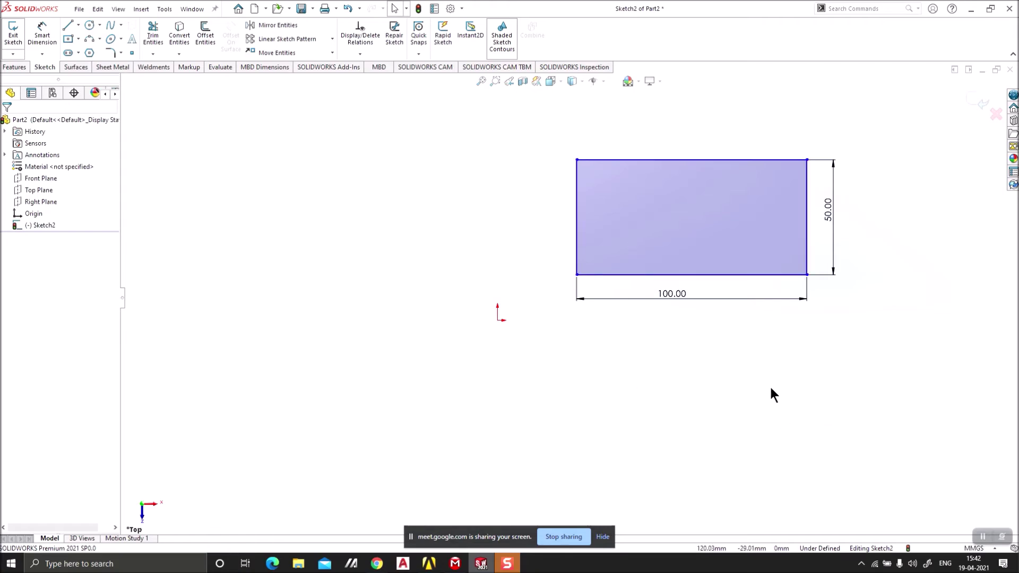
# Step: Dimension the horizontal distance between the origin and the rectangle's left side at 30 mm
pyautogui.click(498, 321)
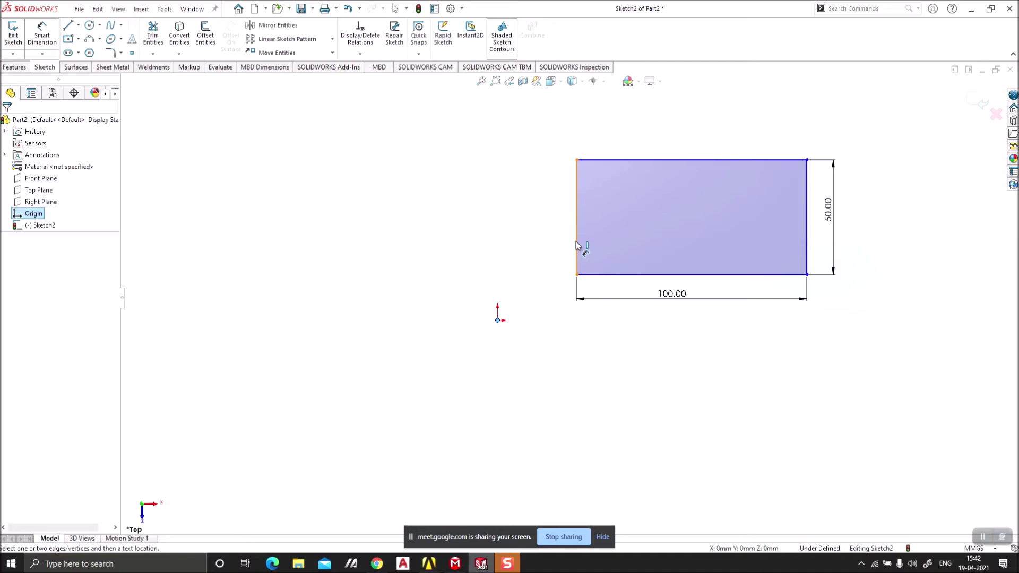
pyautogui.click(577, 216)
pyautogui.click(546, 374)
pyautogui.write('30')
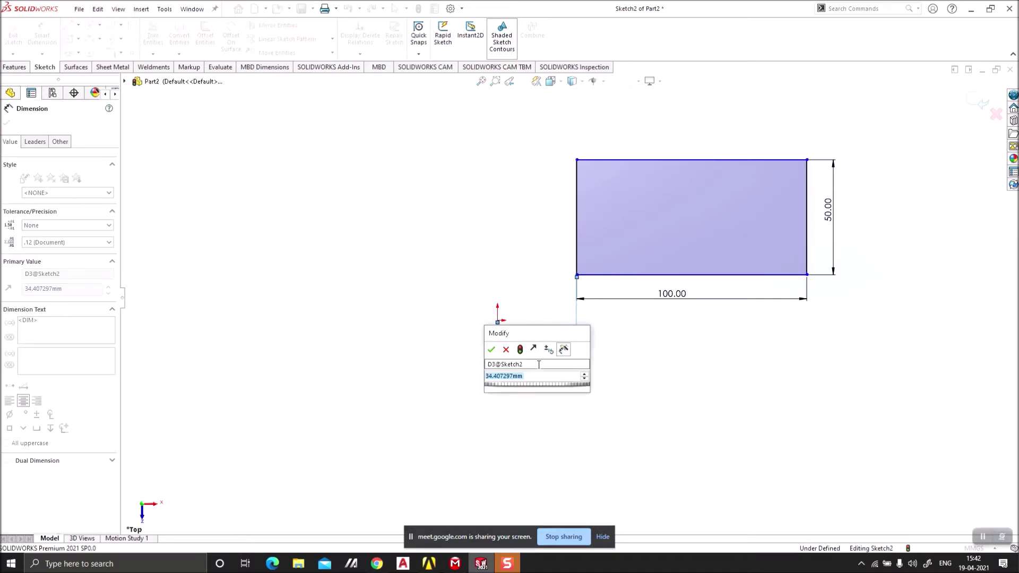
pyautogui.press('Return')
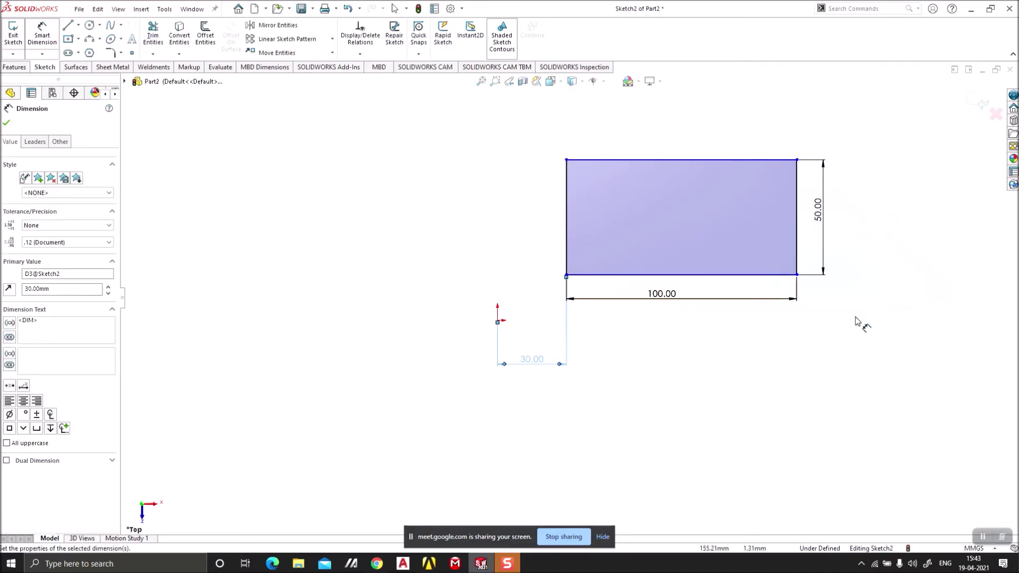
# Step: Dimension the vertical distance between the origin and the rectangle's bottom side at 20 mm
pyautogui.click(498, 322)
pyautogui.click(595, 277)
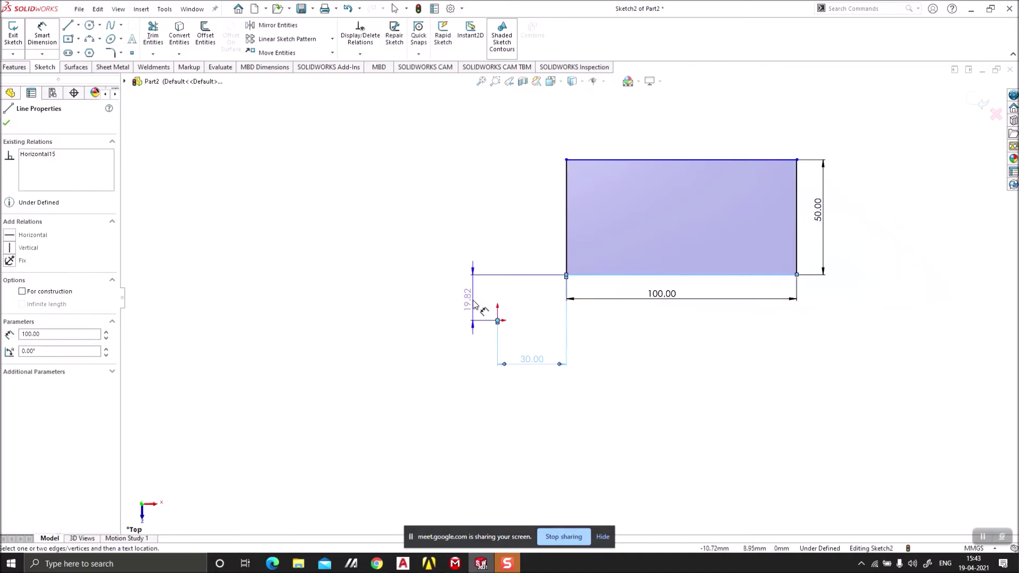
pyautogui.click(474, 303)
pyautogui.write('20')
pyautogui.press('Return')
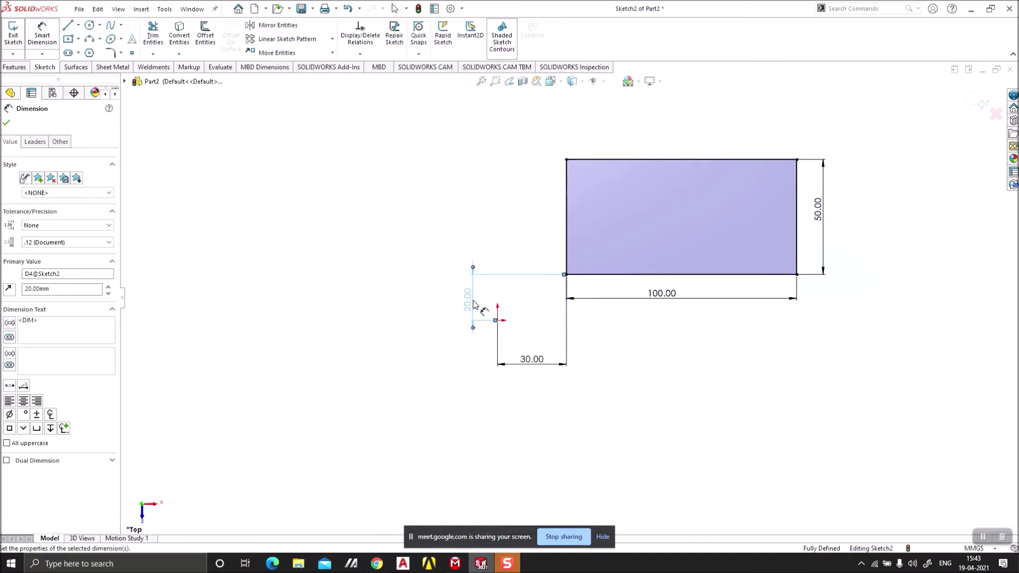
pyautogui.click(694, 525)
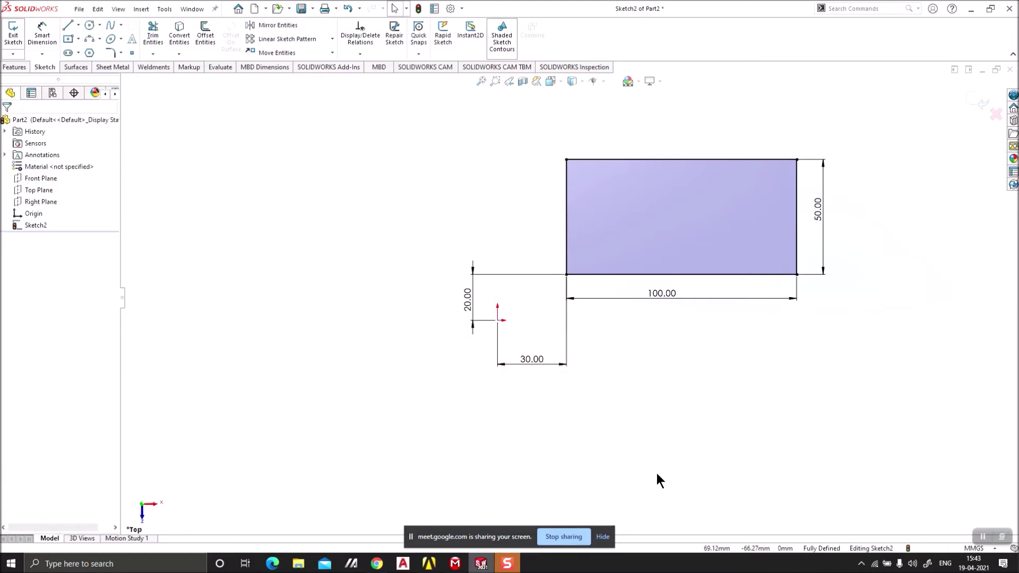
pyautogui.moveTo(377, 564)
pyautogui.click(352, 508)
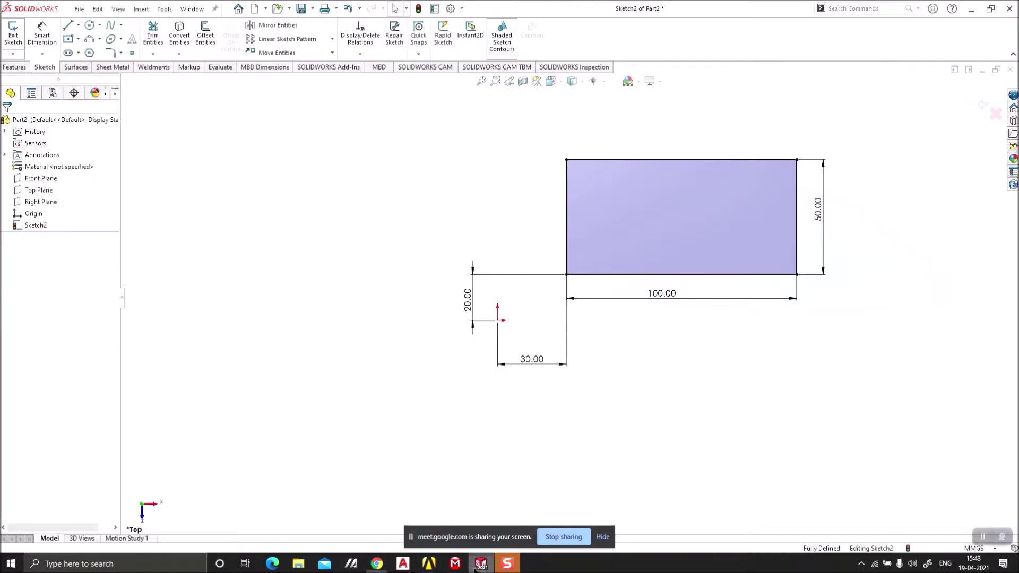
pyautogui.click(481, 564)
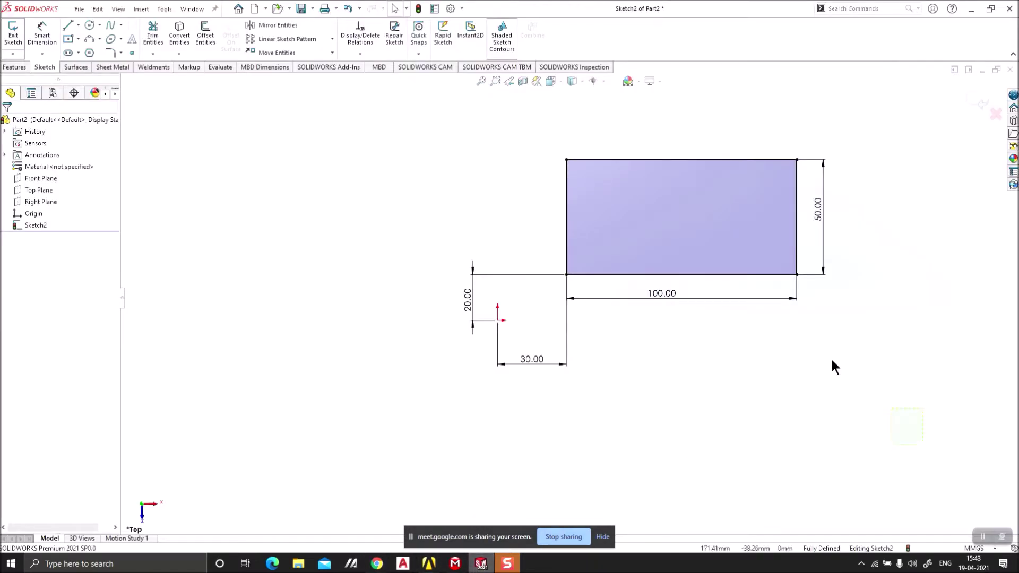
# Step: Delete the whole rectangle and all of its size and position dimensions from the sketch
pyautogui.moveTo(923, 368)
pyautogui.mouseDown()
pyautogui.moveTo(455, 164)
pyautogui.moveTo(409, 126)
pyautogui.mouseUp()
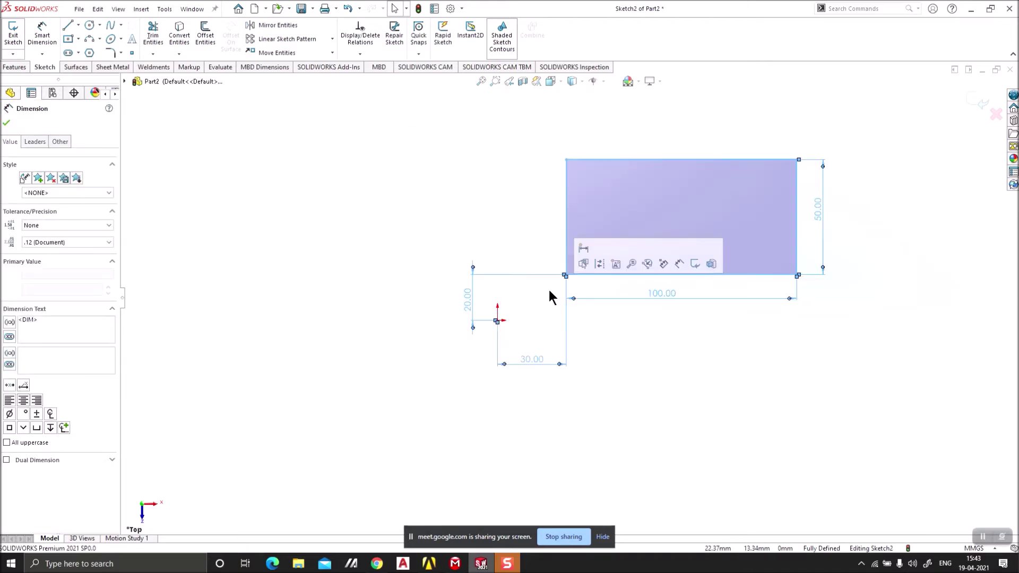
pyautogui.press('Delete')
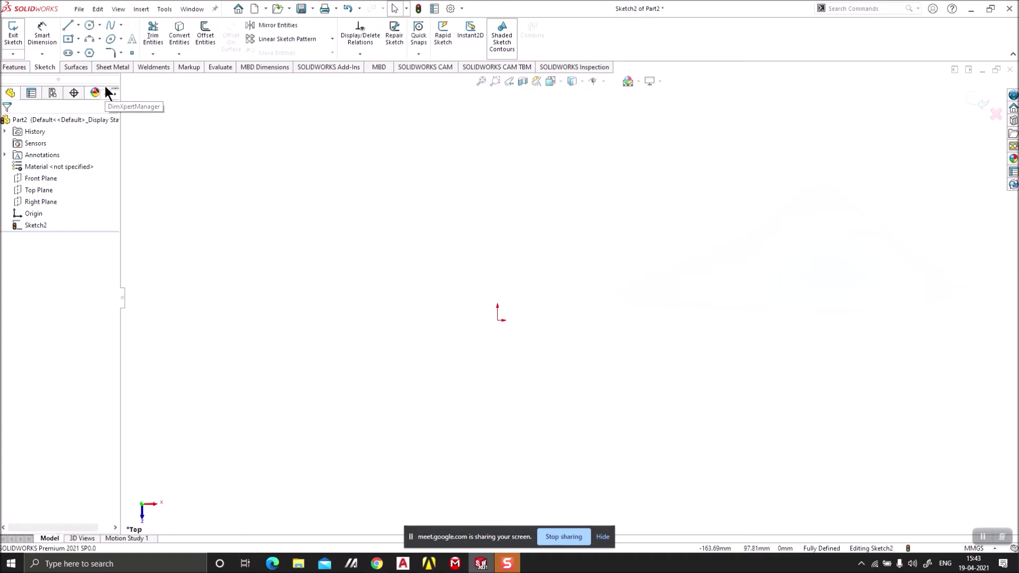
# Step: Sketch a horizontal line about 72 mm long rightward from the origin and delete the two extra segments drawn after it
pyautogui.click(67, 26)
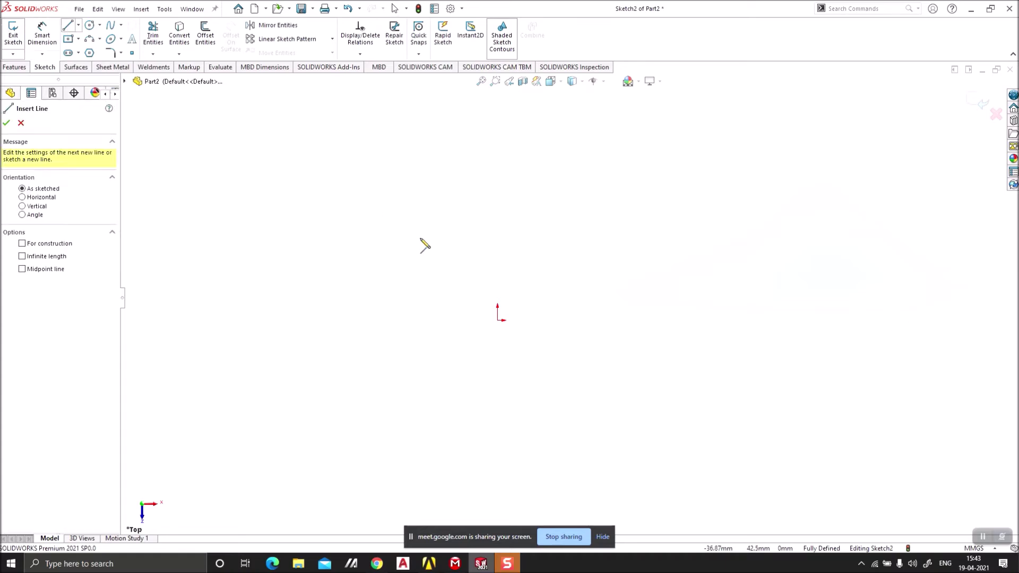
pyautogui.click(497, 320)
pyautogui.click(663, 320)
pyautogui.click(663, 296)
pyautogui.click(609, 296)
pyautogui.press('Escape')
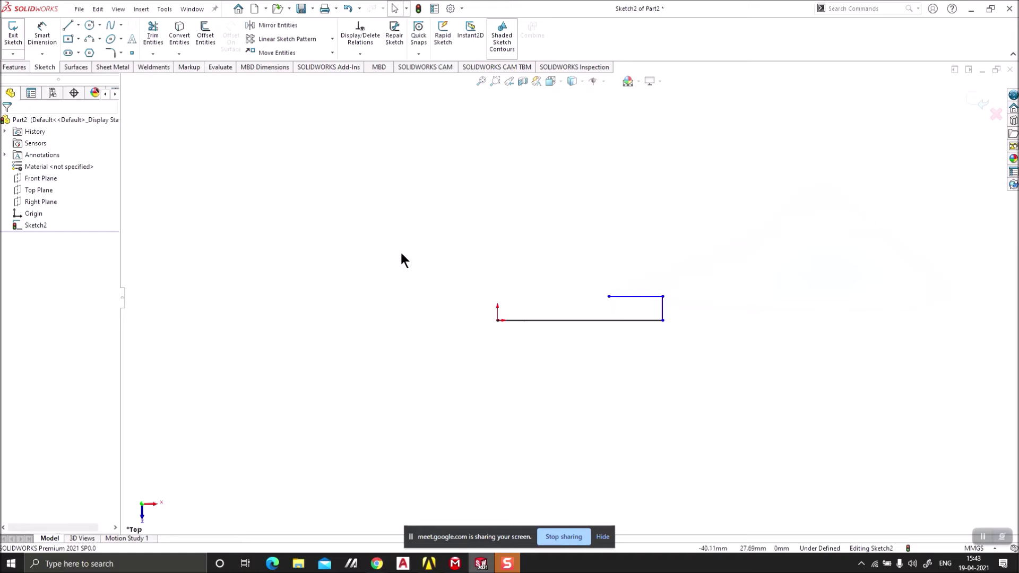
pyautogui.moveTo(564, 266); pyautogui.dragTo(680, 328)
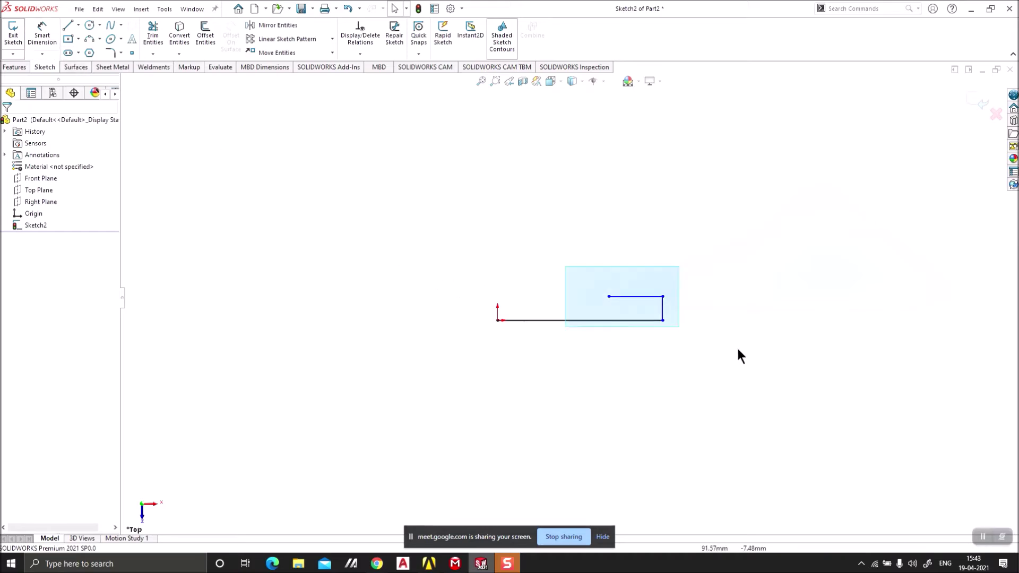
pyautogui.press('Delete')
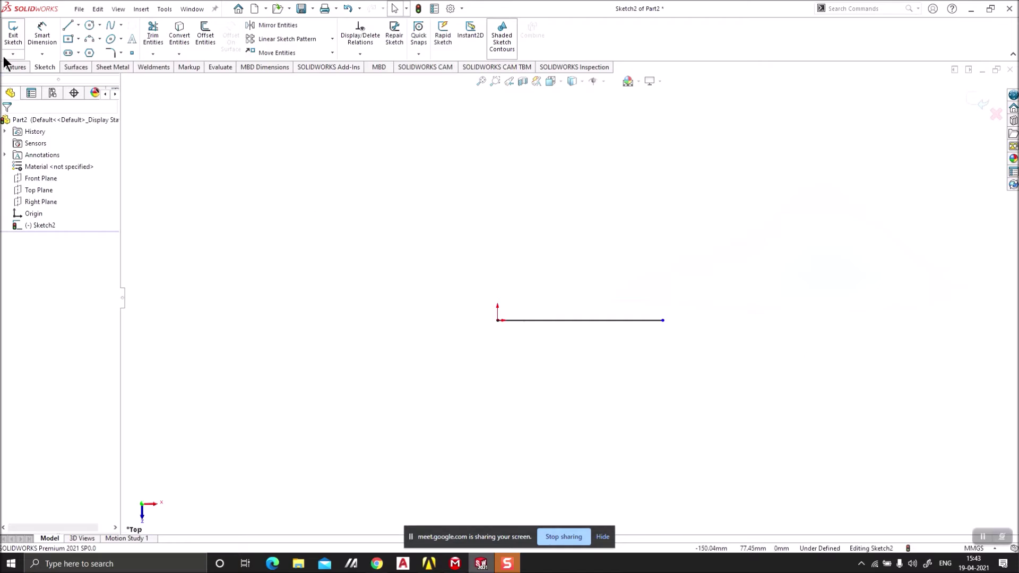
# Step: Dimension the horizontal line from the origin at 10 mm
pyautogui.click(618, 332)
pyautogui.click(584, 346)
pyautogui.write('10')
pyautogui.press('Return')
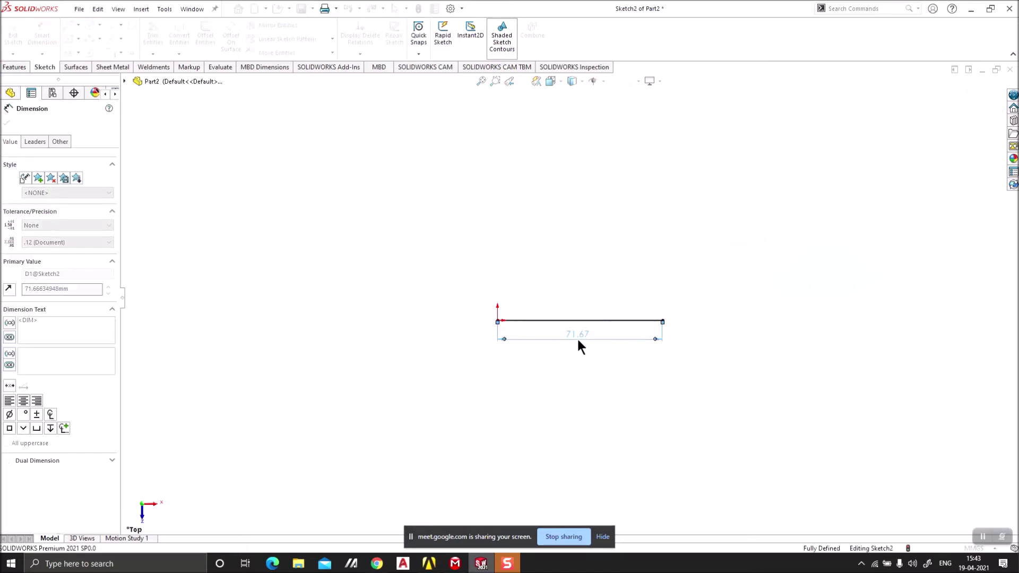
pyautogui.scroll(-4, 478, 338)
pyautogui.press('Escape')
pyautogui.moveTo(444, 410); pyautogui.dragTo(440, 320)
pyautogui.scroll(-6, 450, 288)
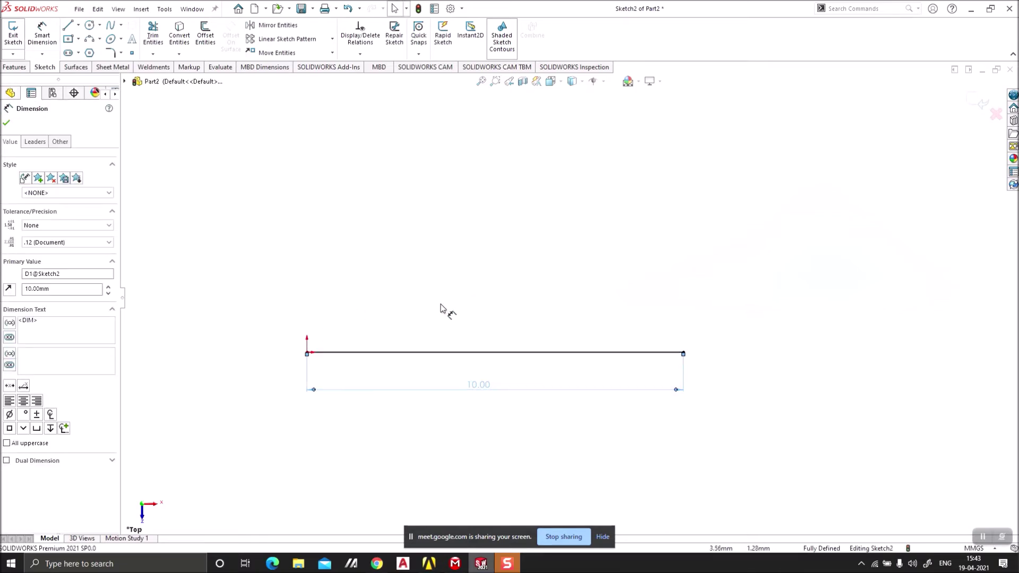
pyautogui.click(440, 303)
# Step: Sketch an I-profile's right side from the base line's right end: about 1.3 mm up, 2.8 mm left, up, 3 mm right, and up
pyautogui.click(69, 26)
pyautogui.scroll(2, 573, 419)
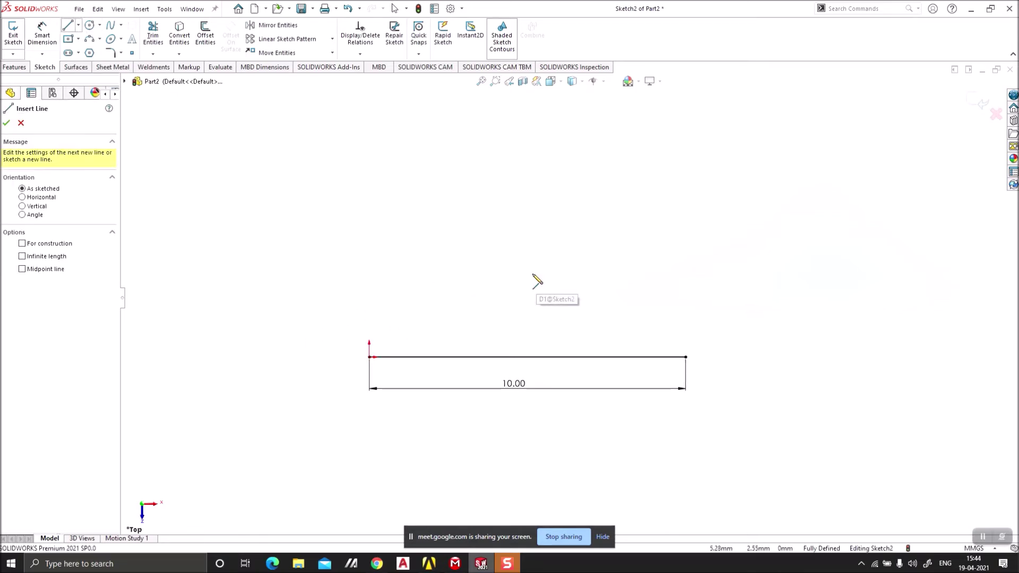
pyautogui.click(686, 358)
pyautogui.click(686, 315)
pyautogui.click(596, 314)
pyautogui.click(596, 177)
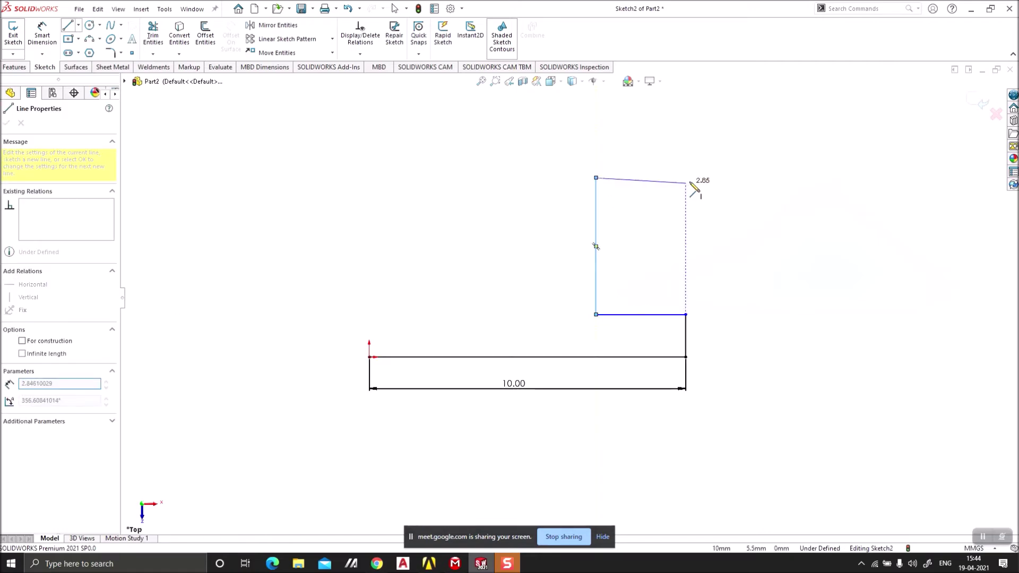
pyautogui.click(692, 178)
pyautogui.click(692, 126)
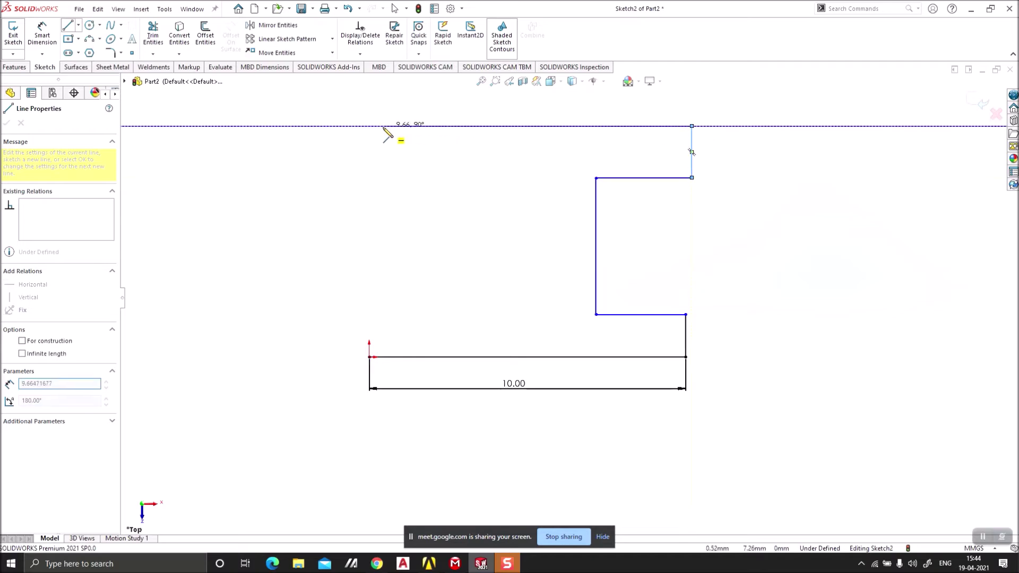
# Step: Sketch the I-profile's top edge and stepped left side, closing the outline at the origin
pyautogui.click(348, 126)
pyautogui.click(348, 164)
pyautogui.click(432, 165)
pyautogui.click(432, 295)
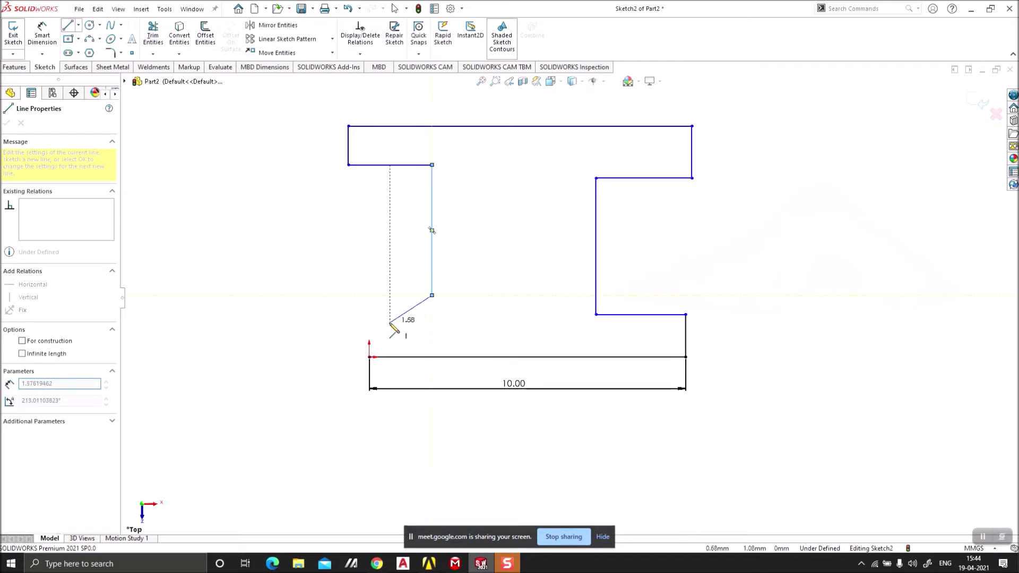
pyautogui.click(370, 296)
pyautogui.click(370, 356)
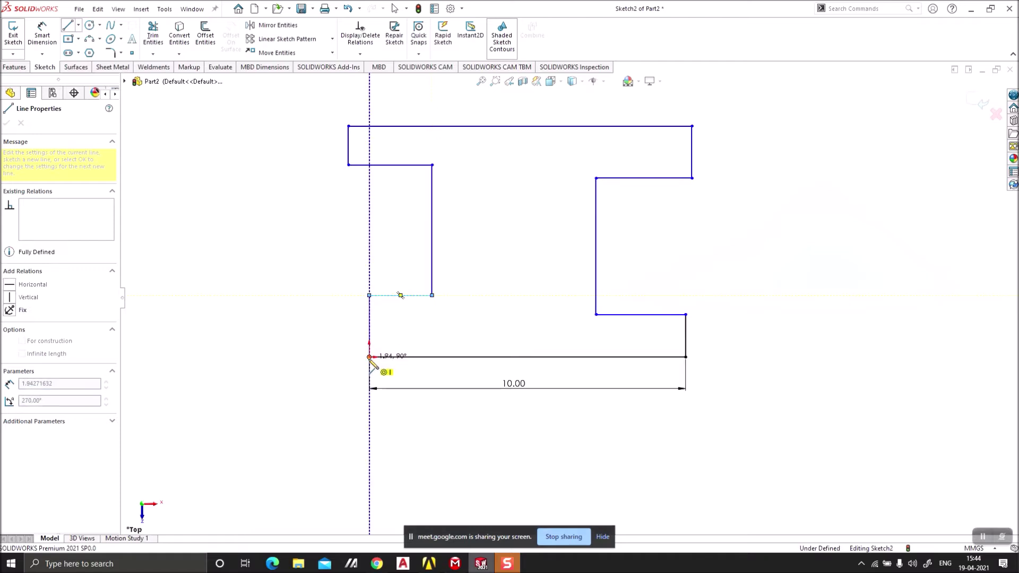
pyautogui.press('Escape')
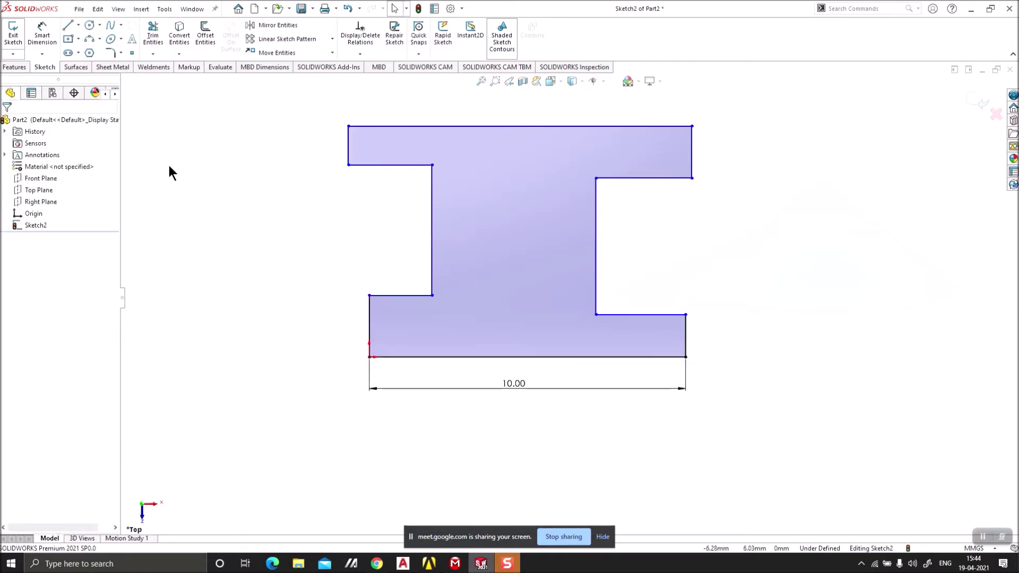
# Step: Dimension the lower flange's right edge at 2 mm and its right-hand upper ledge at 4 mm
pyautogui.click(49, 29)
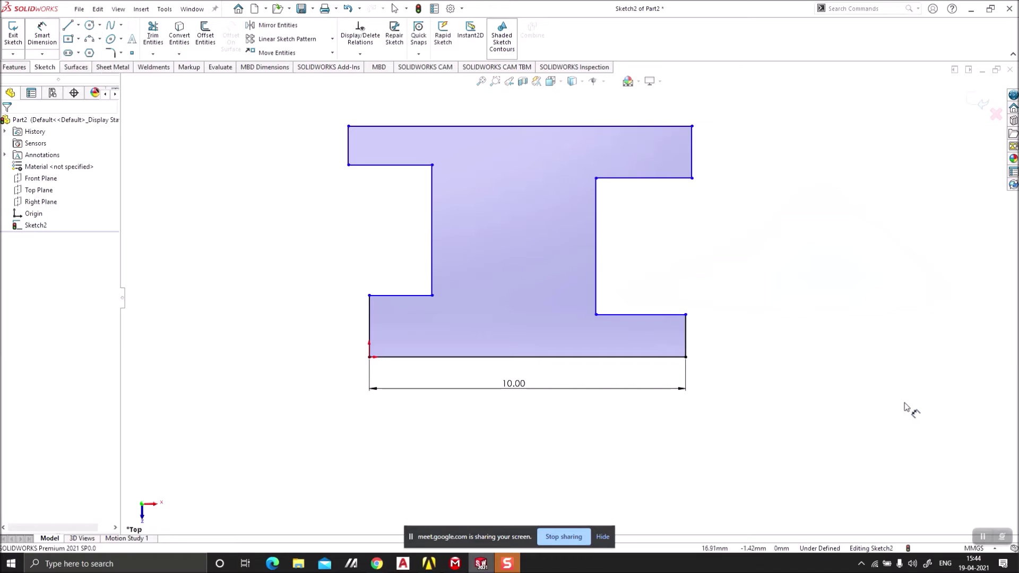
pyautogui.click(684, 334)
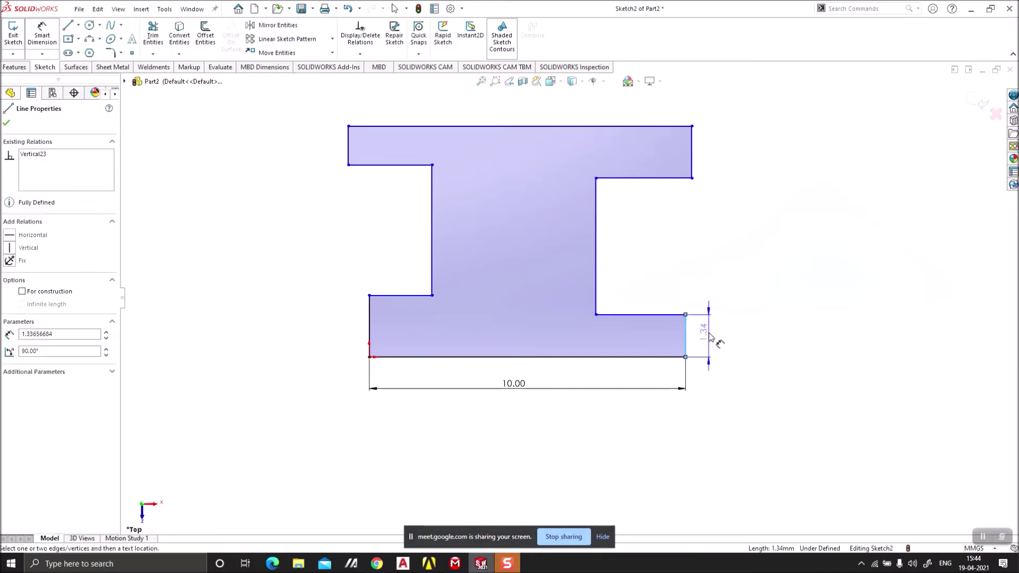
pyautogui.click(729, 349)
pyautogui.write('2')
pyautogui.press('Return')
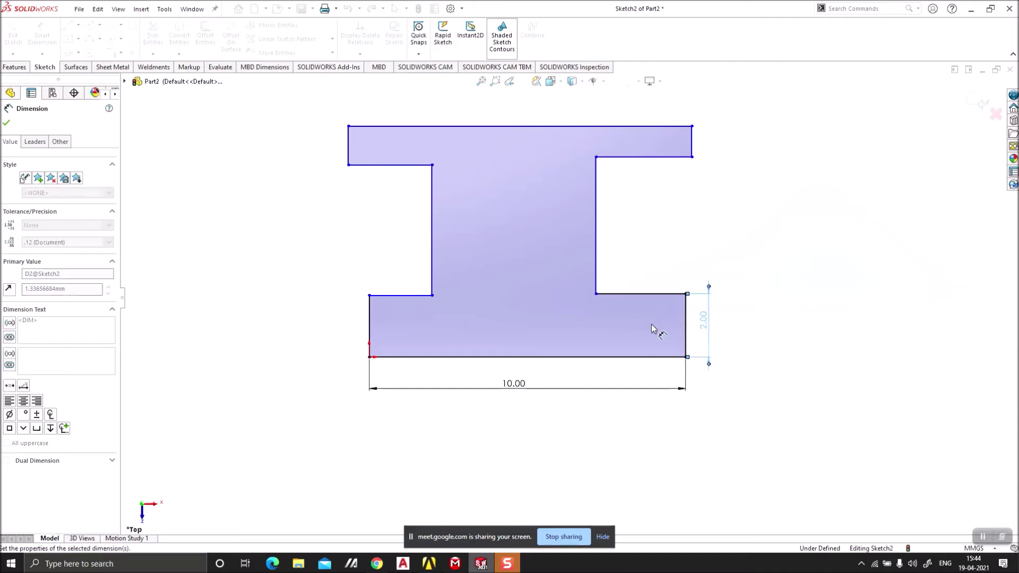
pyautogui.click(657, 295)
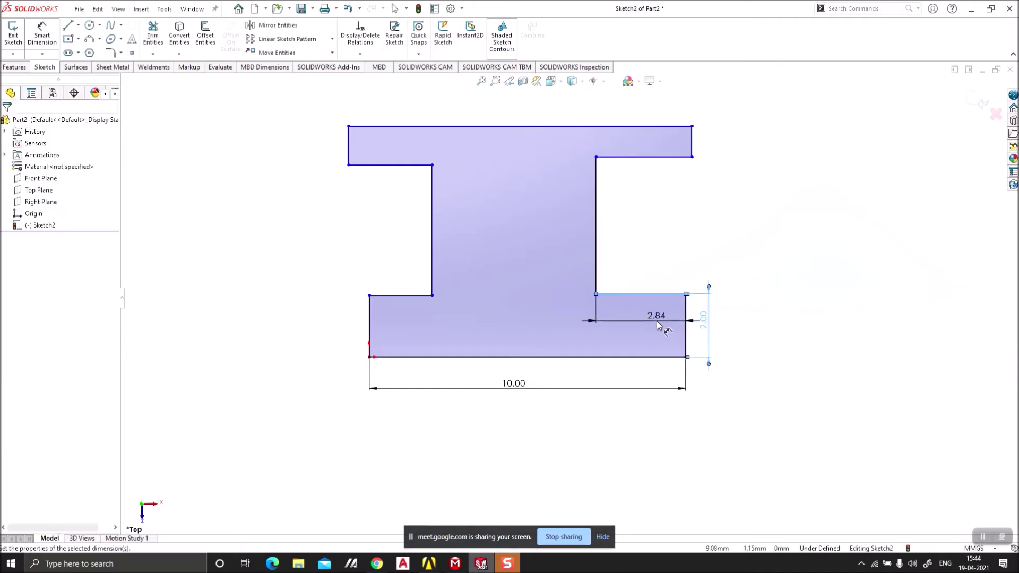
pyautogui.click(658, 318)
pyautogui.write('4')
pyautogui.press('Return')
# Step: Dimension the web's right side at 6 mm and the upper flange's right-hand underside at 4 mm
pyautogui.click(558, 236)
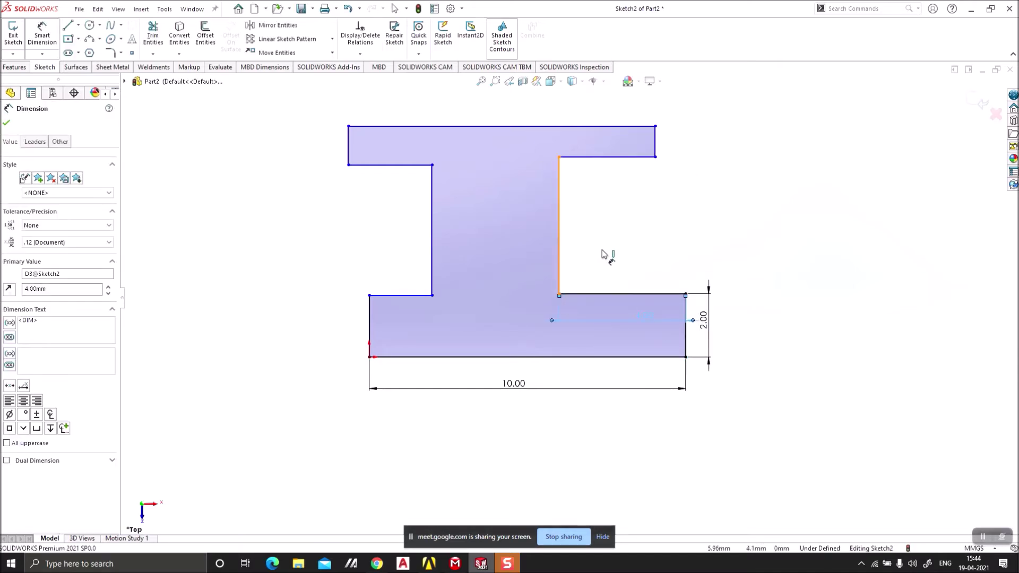
pyautogui.click(606, 249)
pyautogui.write('6')
pyautogui.press('Return')
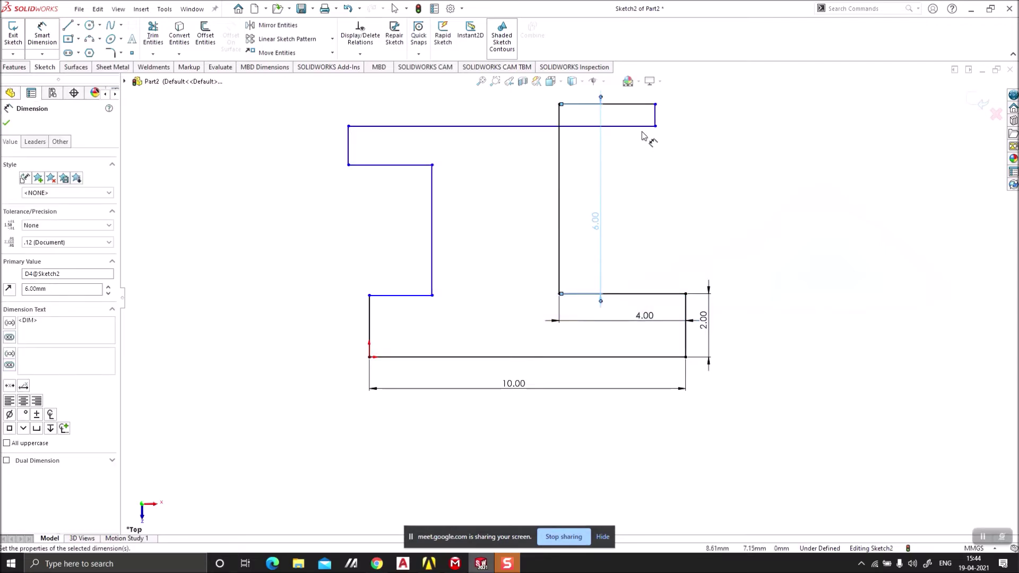
pyautogui.click(635, 107)
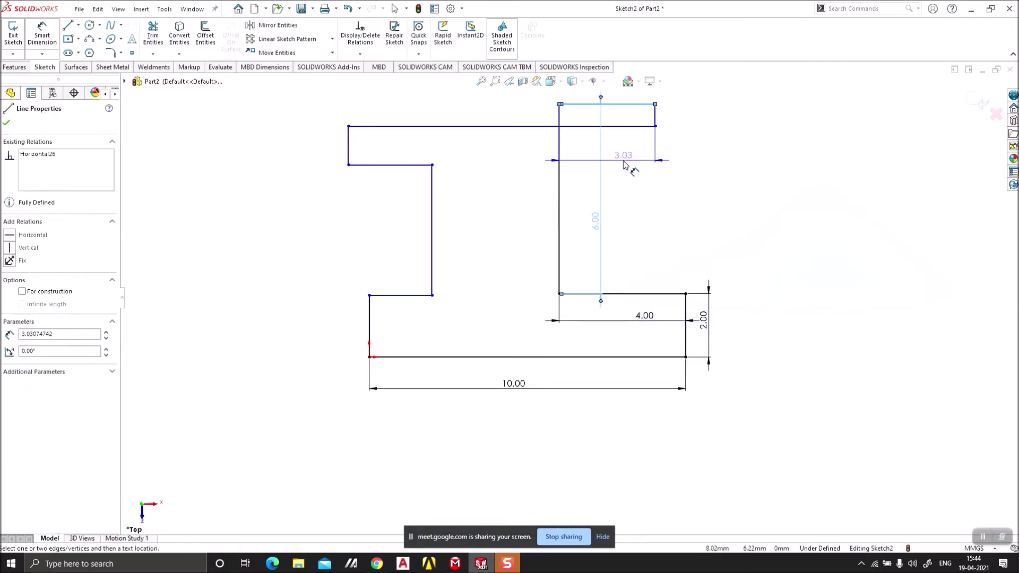
pyautogui.click(624, 163)
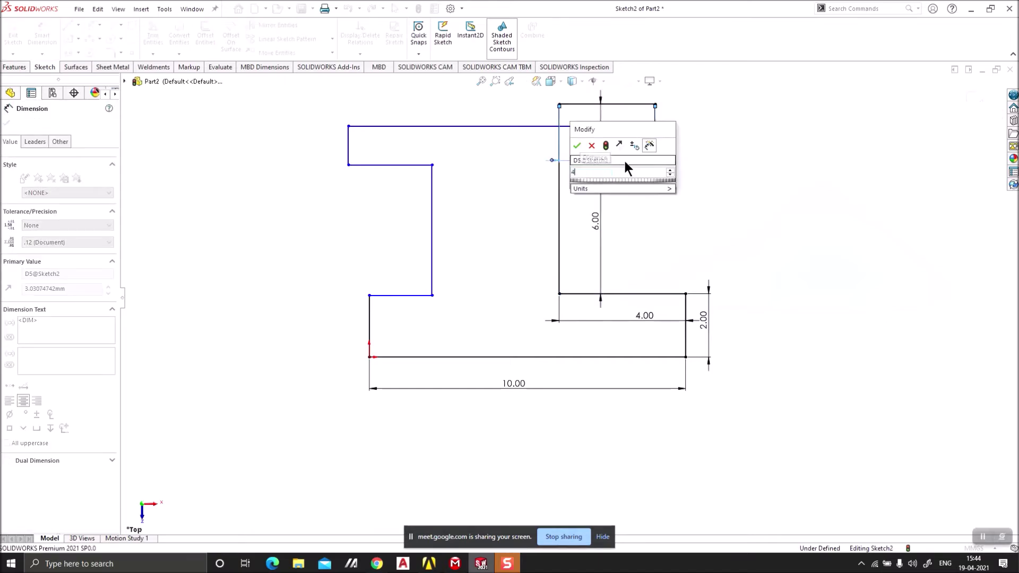
pyautogui.press('Return')
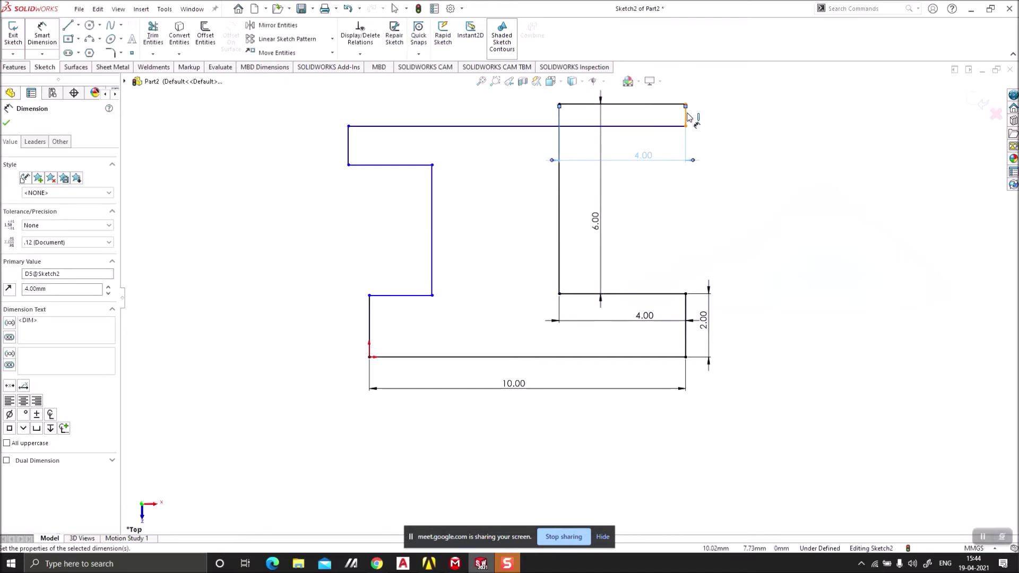
# Step: Move the I-profile's long top edge up above the upper flange's right-hand underside
pyautogui.click(687, 116)
pyautogui.press('Escape')
pyautogui.scroll(4, 646, 243)
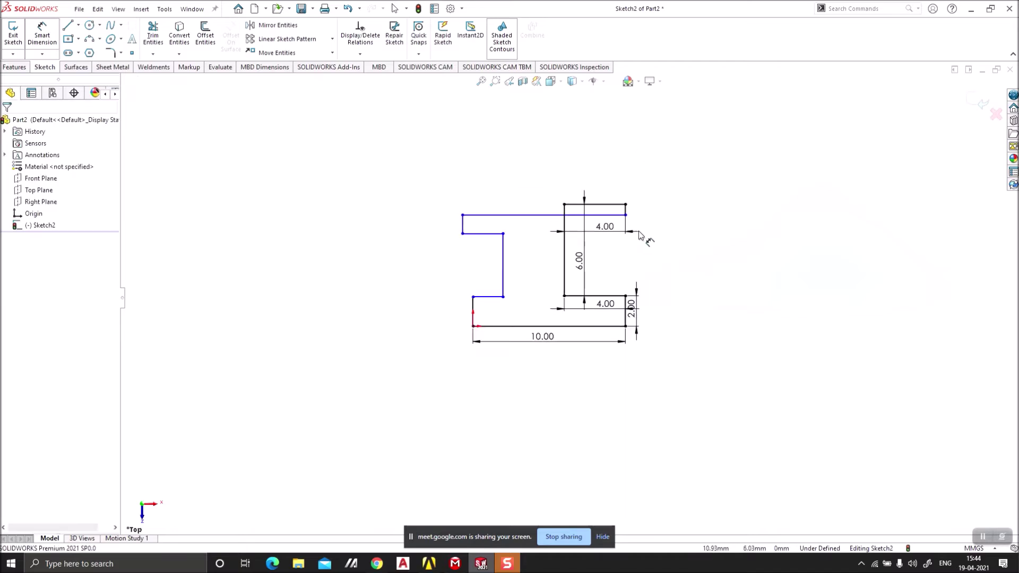
pyautogui.scroll(-2, 609, 200)
pyautogui.moveTo(509, 254); pyautogui.dragTo(513, 203)
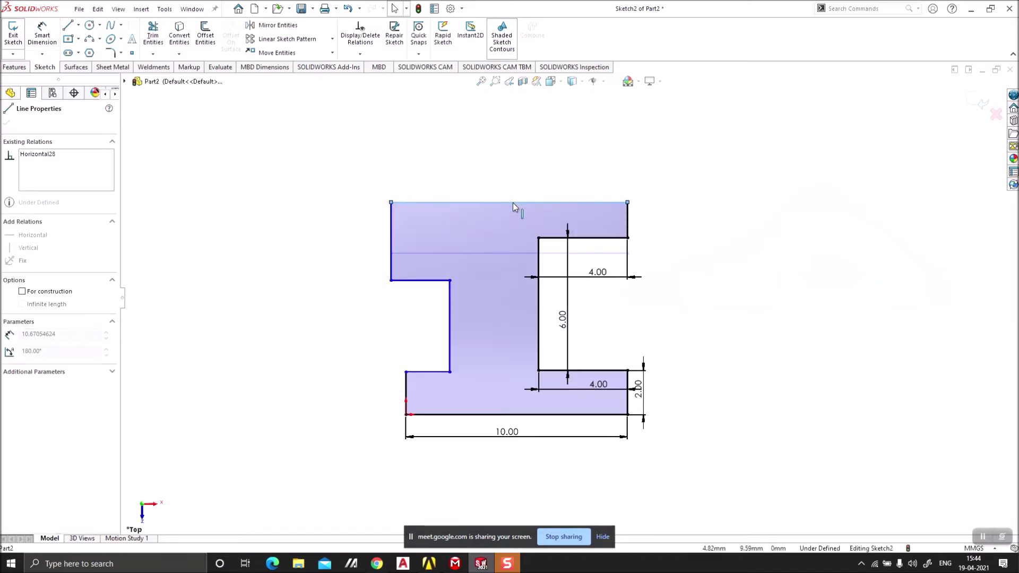
pyautogui.press('Escape')
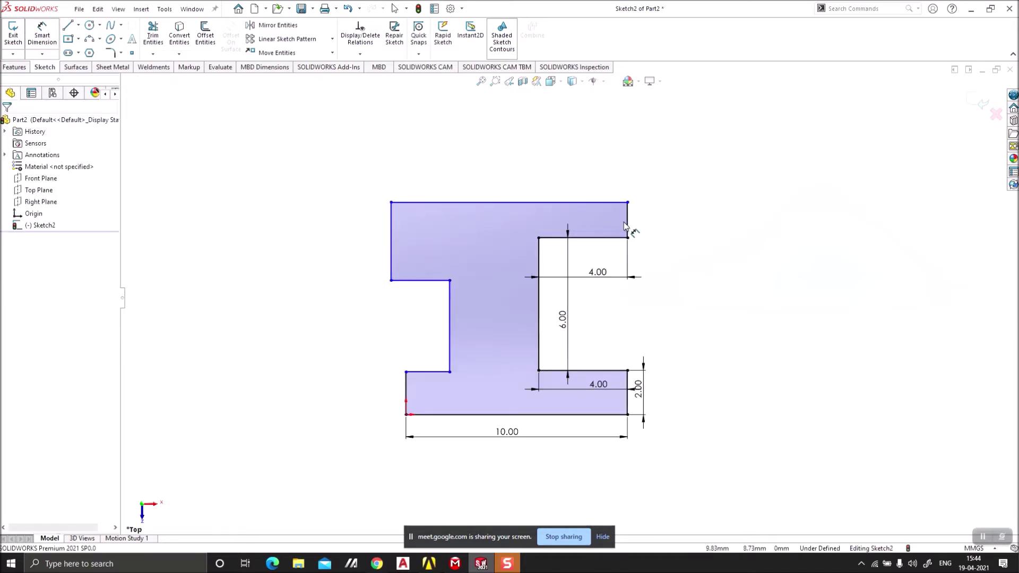
# Step: Dimension the upper flange's right edge at 2 mm and its top edge at 10 mm
pyautogui.click(627, 225)
pyautogui.click(653, 218)
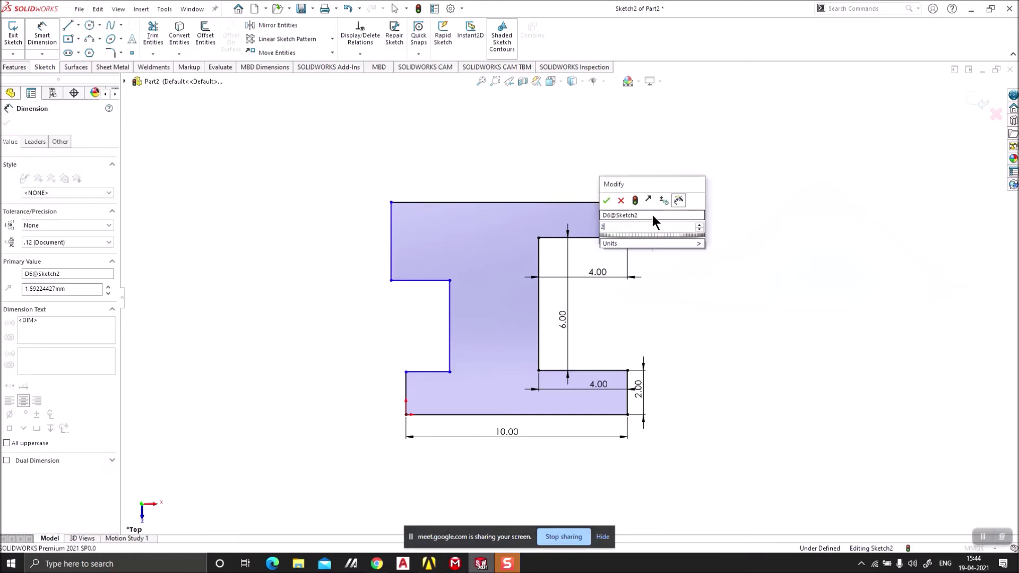
pyautogui.write('2')
pyautogui.press('Return')
pyautogui.click(565, 194)
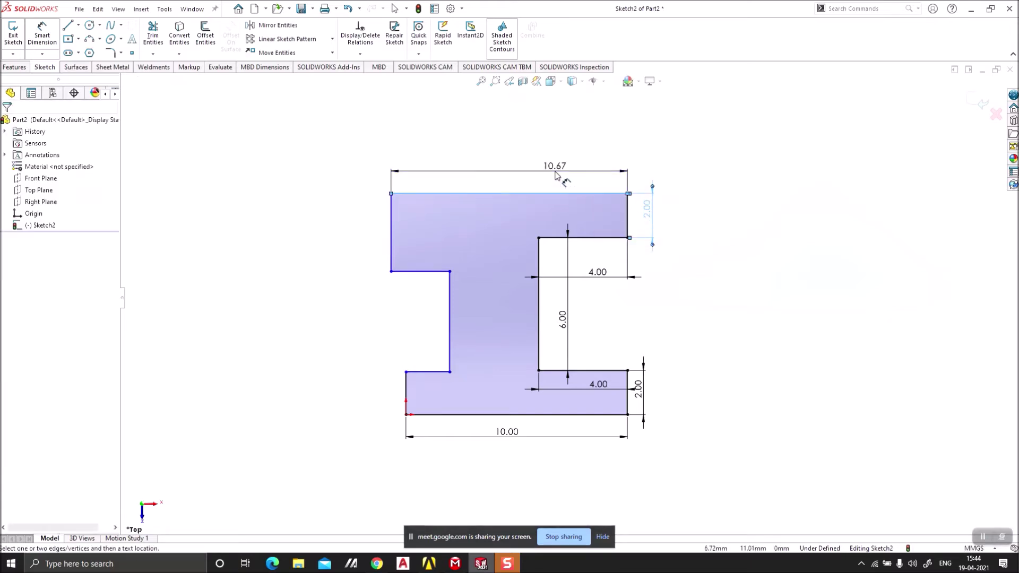
pyautogui.click(555, 175)
pyautogui.write('10')
pyautogui.press('Return')
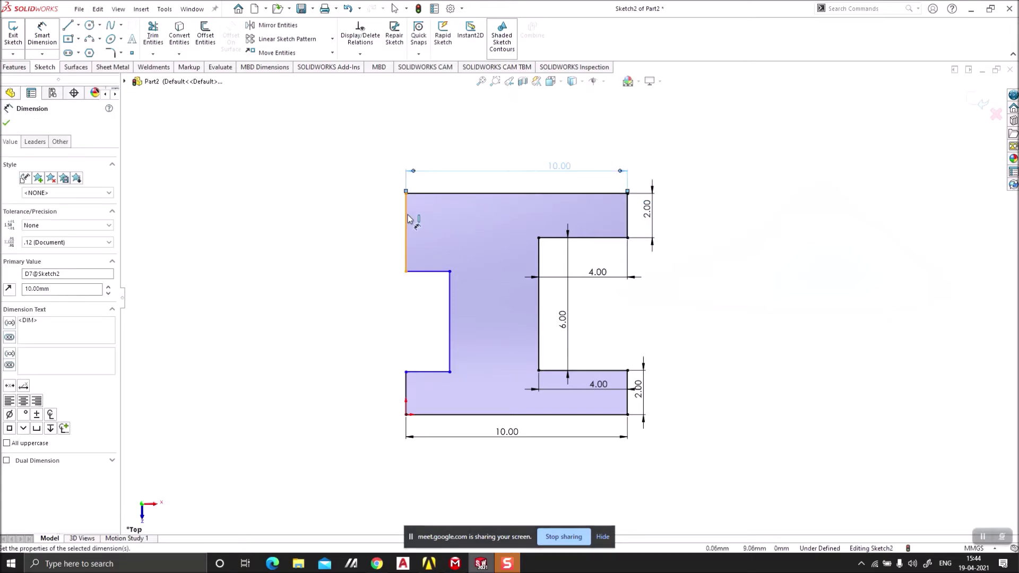
# Step: Dimension the upper flange's left edge at 2 mm and its left-hand underside at 4 mm
pyautogui.click(408, 219)
pyautogui.click(357, 221)
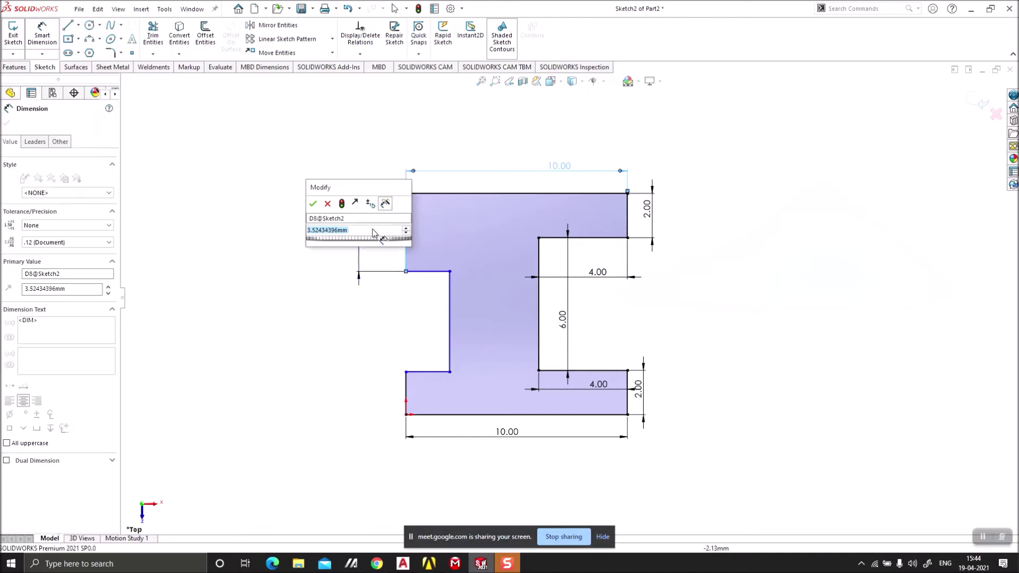
pyautogui.write('2')
pyautogui.press('Return')
pyautogui.click(428, 240)
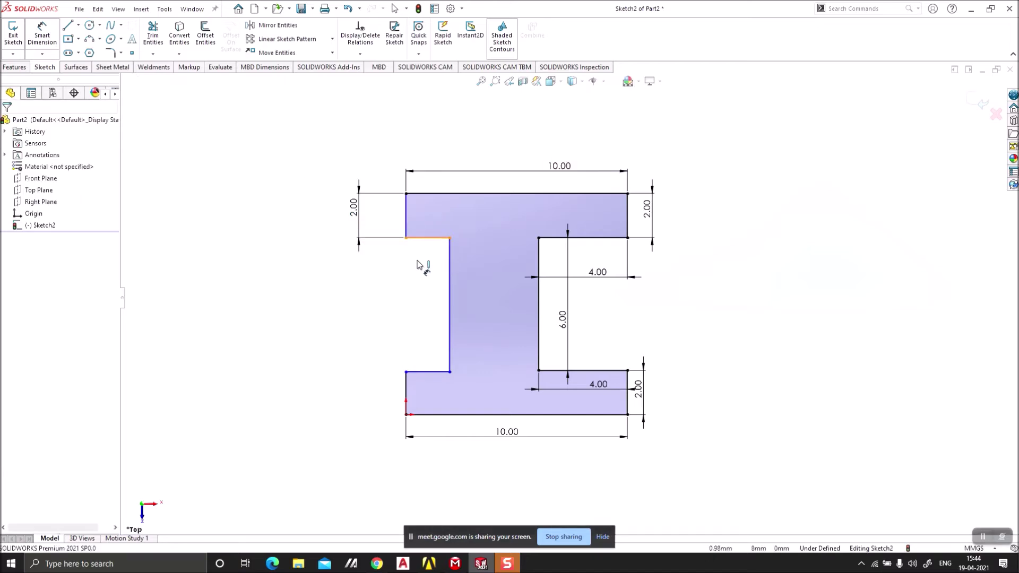
pyautogui.click(417, 263)
pyautogui.write('4')
pyautogui.press('Return')
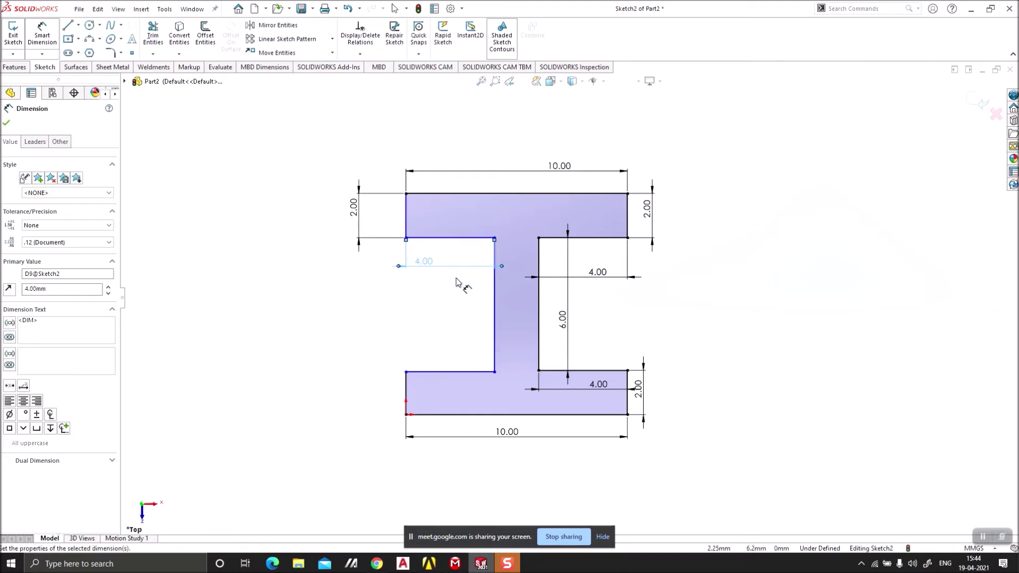
# Step: Dimension the web's left side at 6 mm and the lower flange's left-hand upper ledge at 4 mm
pyautogui.click(493, 279)
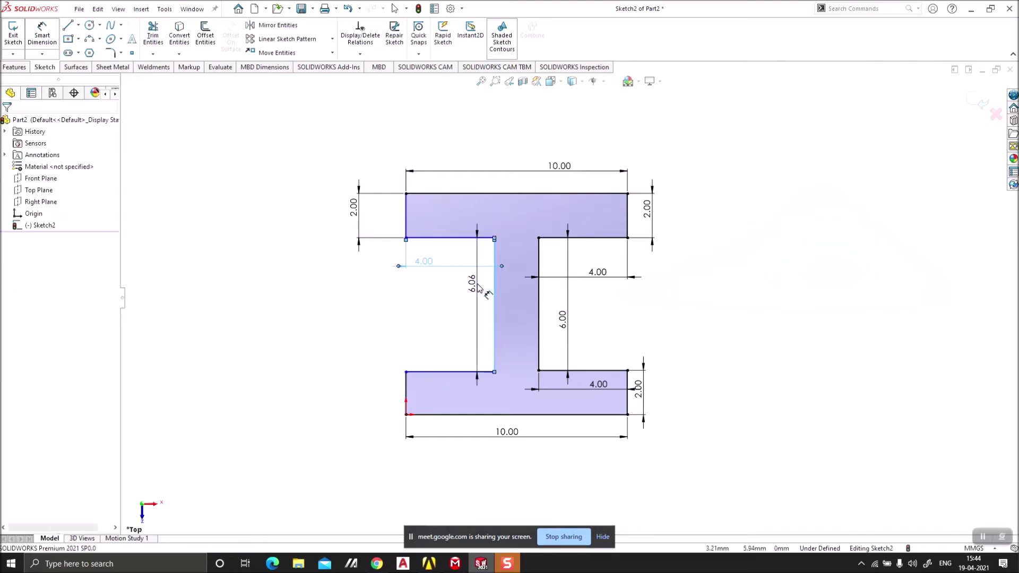
pyautogui.click(478, 287)
pyautogui.write('6')
pyautogui.press('Return')
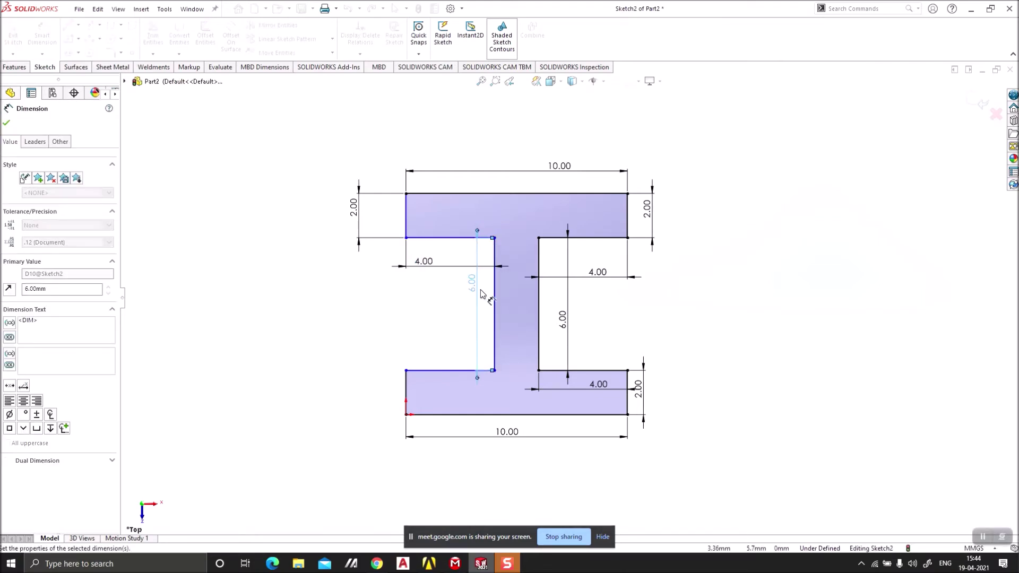
pyautogui.click(446, 370)
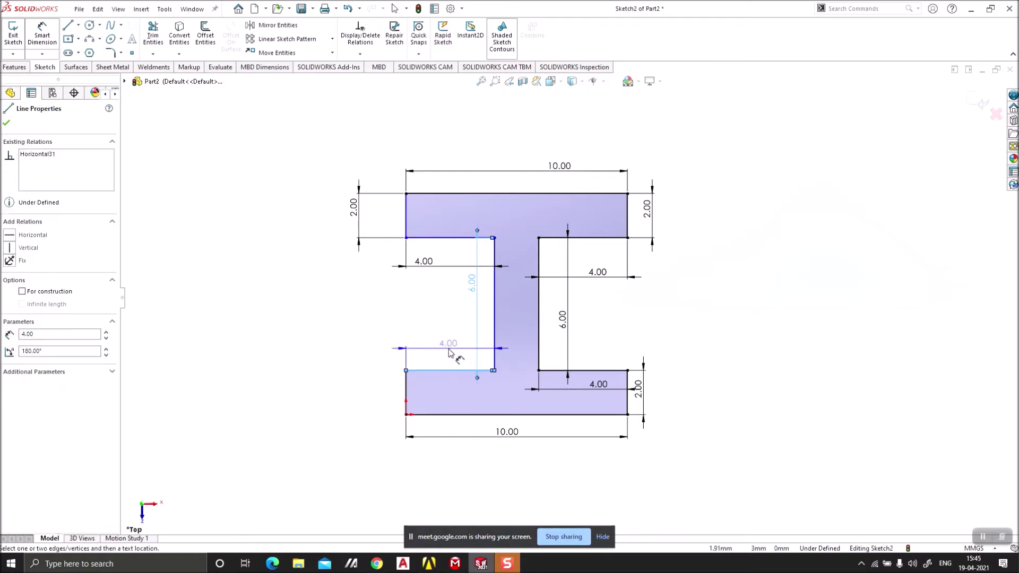
pyautogui.click(448, 351)
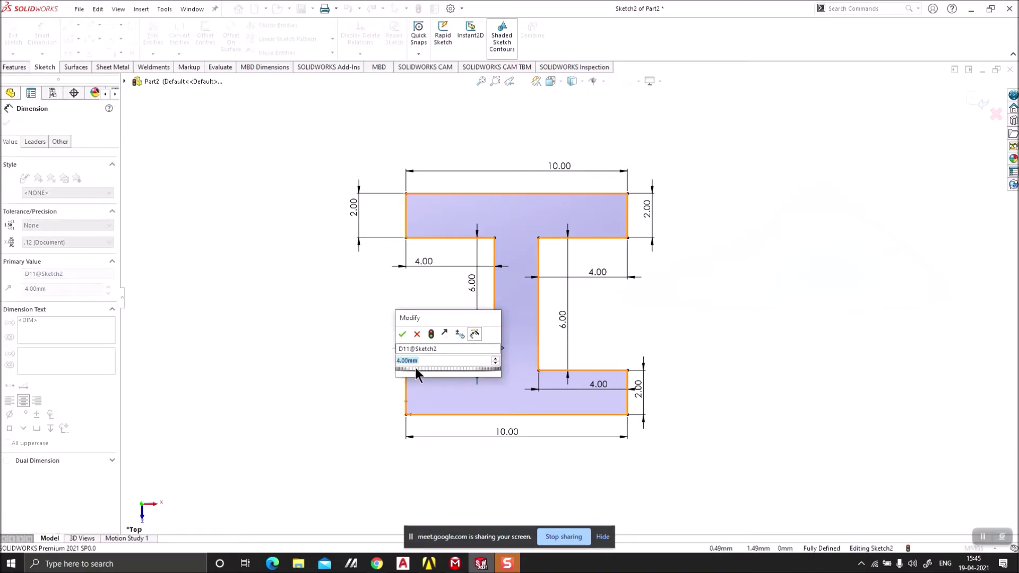
pyautogui.press('Return')
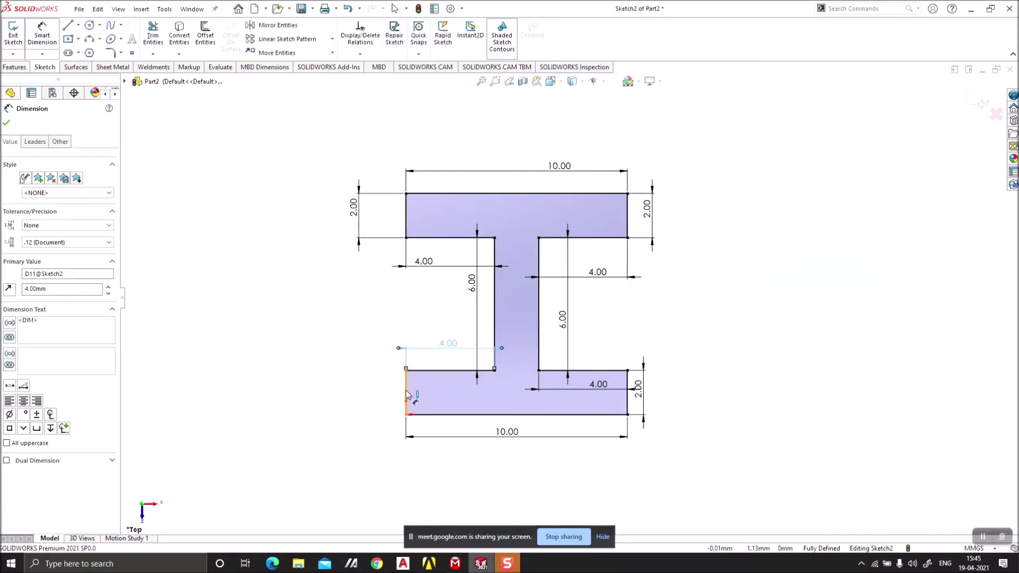
# Step: Try to dimension the lower flange's left edge in addition to the existing dimensions
pyautogui.click(406, 395)
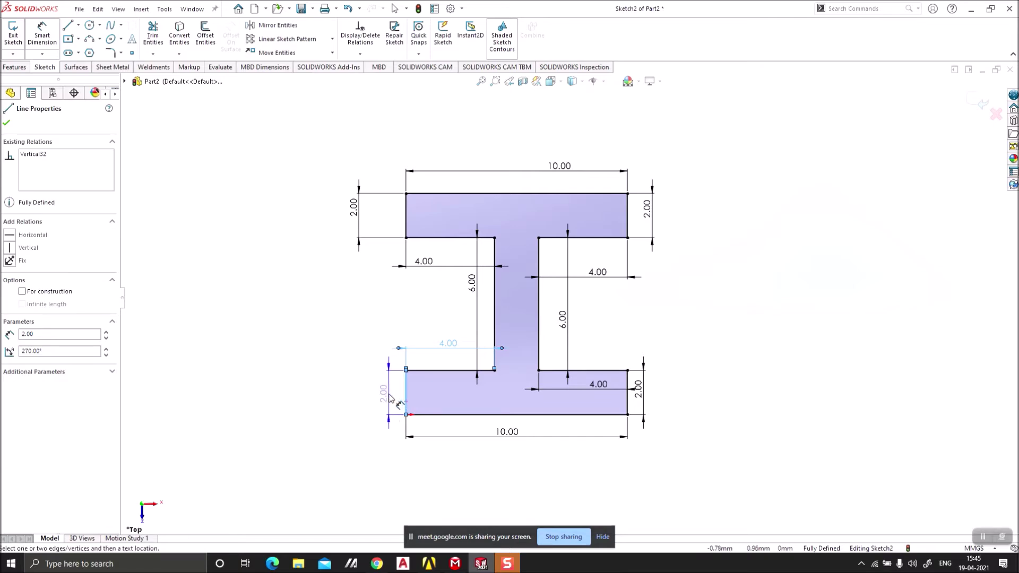
pyautogui.click(390, 399)
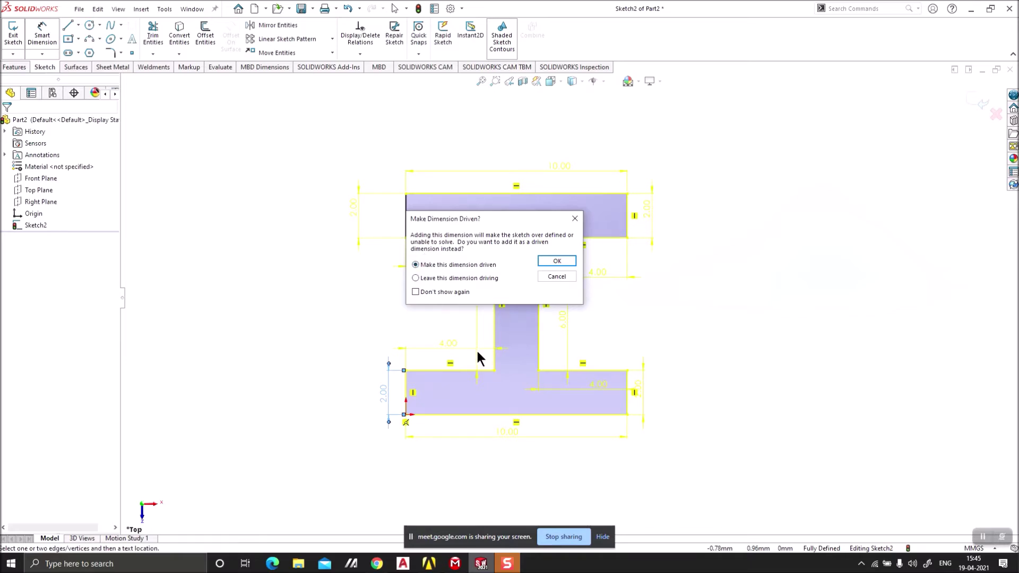
pyautogui.press('Escape')
pyautogui.press('Escape')
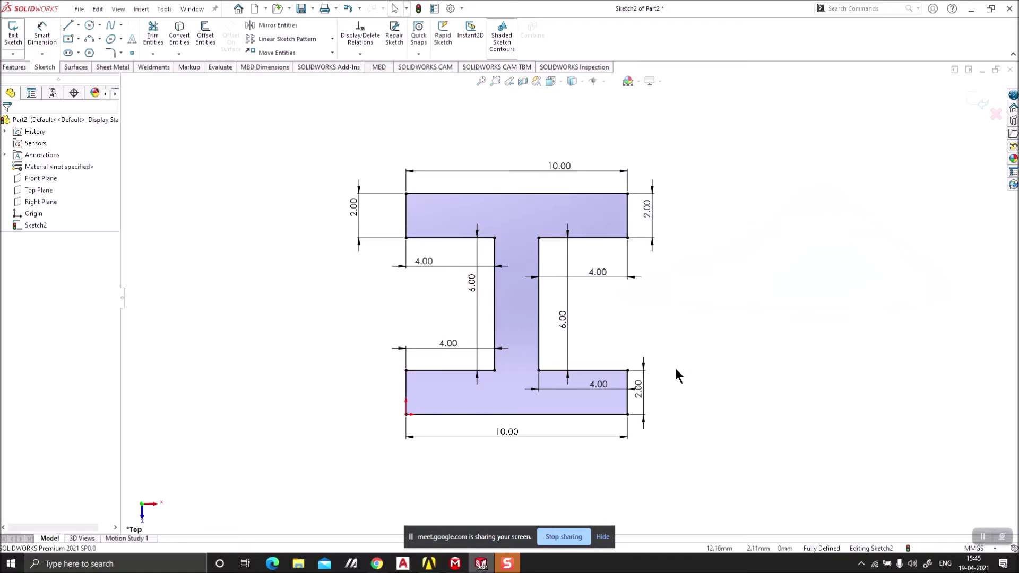
# Step: Undo the I-profile's dimensions and the top edge move, keeping only the base line's 10 mm dimension
pyautogui.hotkey('ctrl', 'z')
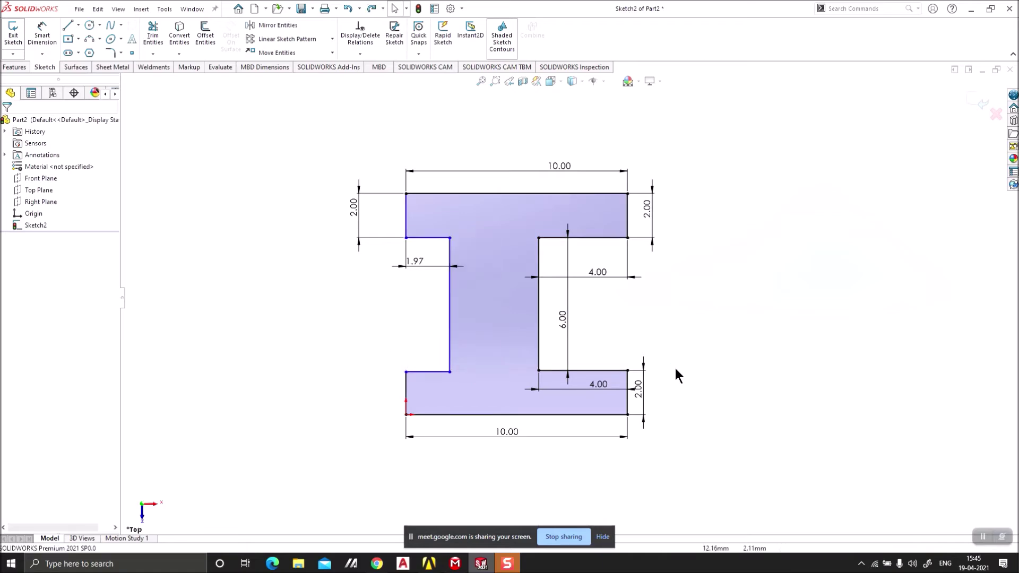
pyautogui.hotkey('ctrl', 'z')
pyautogui.hotkey('ctrl', 'z')
pyautogui.hotkey('ctrl', 'z')
pyautogui.hotkey('ctrl', 'z')
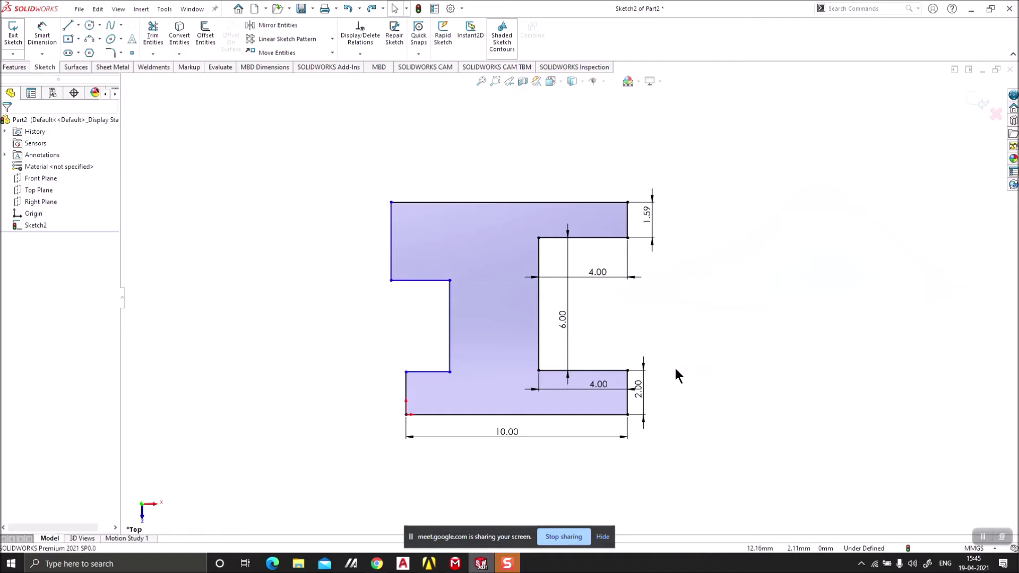
pyautogui.hotkey('ctrl', 'z')
pyautogui.hotkey('ctrl', 'z')
pyautogui.hotkey('ctrl', 'z')
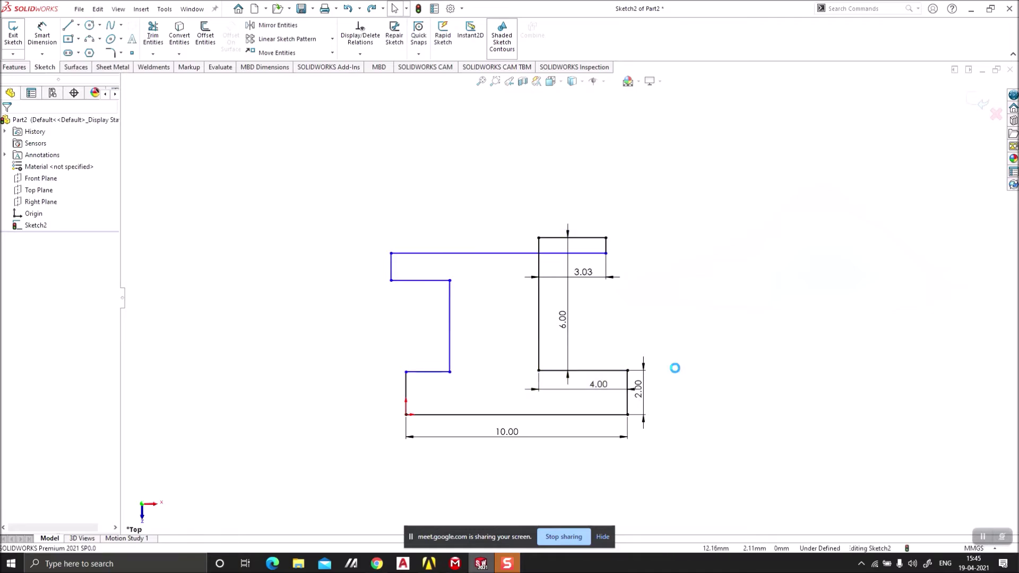
pyautogui.hotkey('ctrl', 'z')
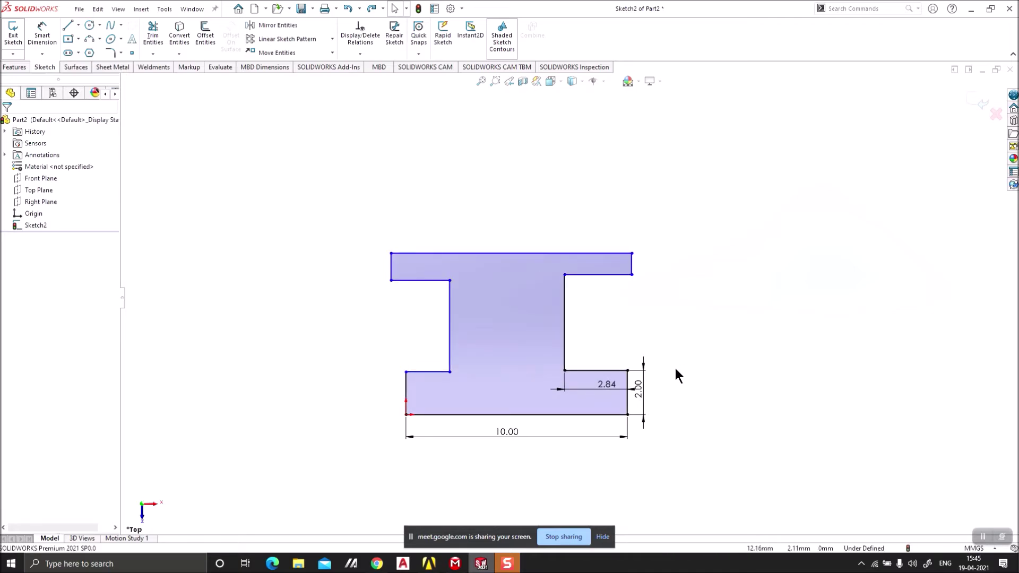
pyautogui.hotkey('ctrl', 'z')
pyautogui.hotkey('ctrl', 'z')
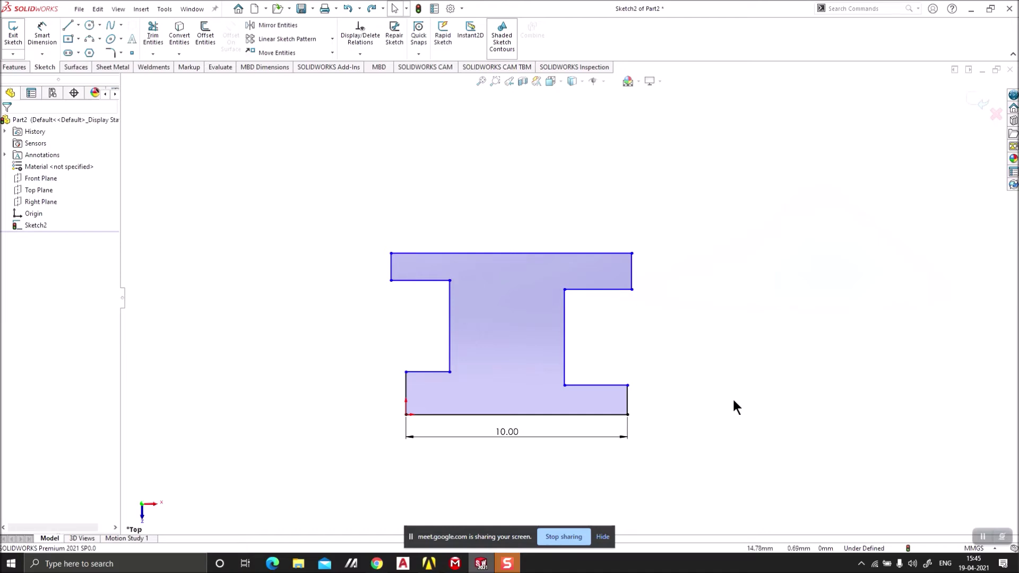
# Step: Add an Equal relation between the I-profile's base line and its top edge
pyautogui.click(575, 415)
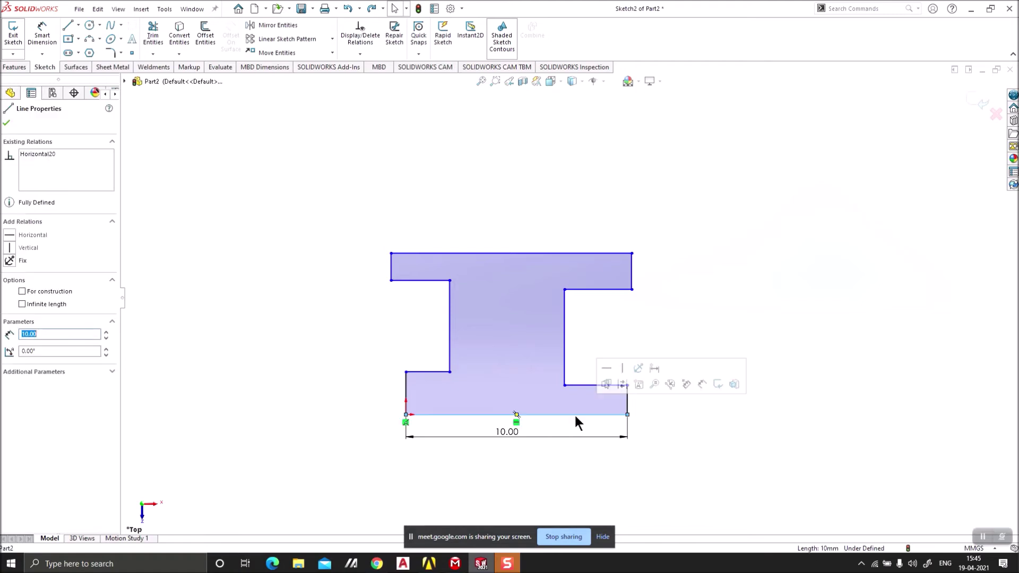
pyautogui.keyDown('ctrl'); pyautogui.click(528, 254); pyautogui.keyUp('ctrl')
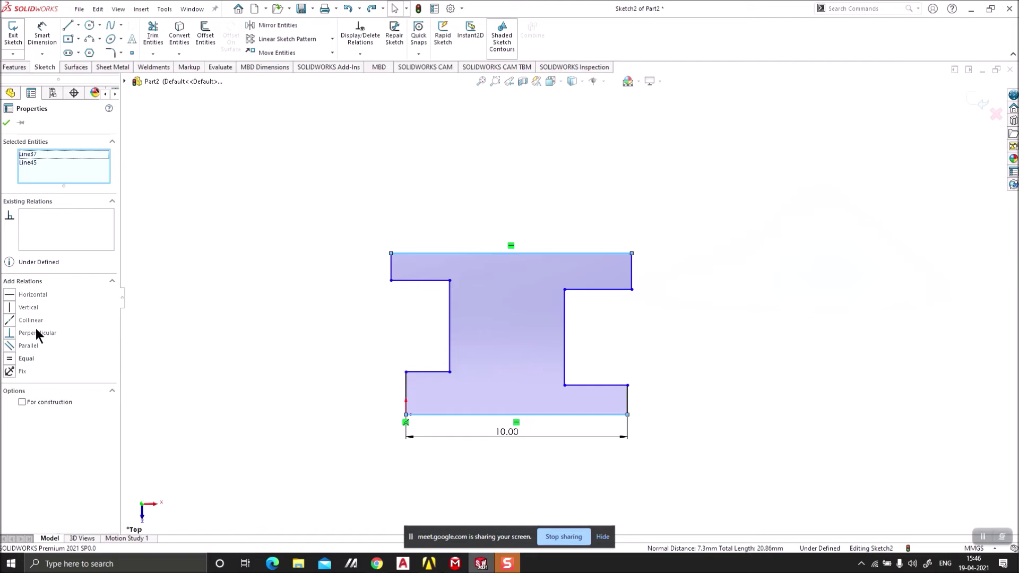
pyautogui.click(31, 358)
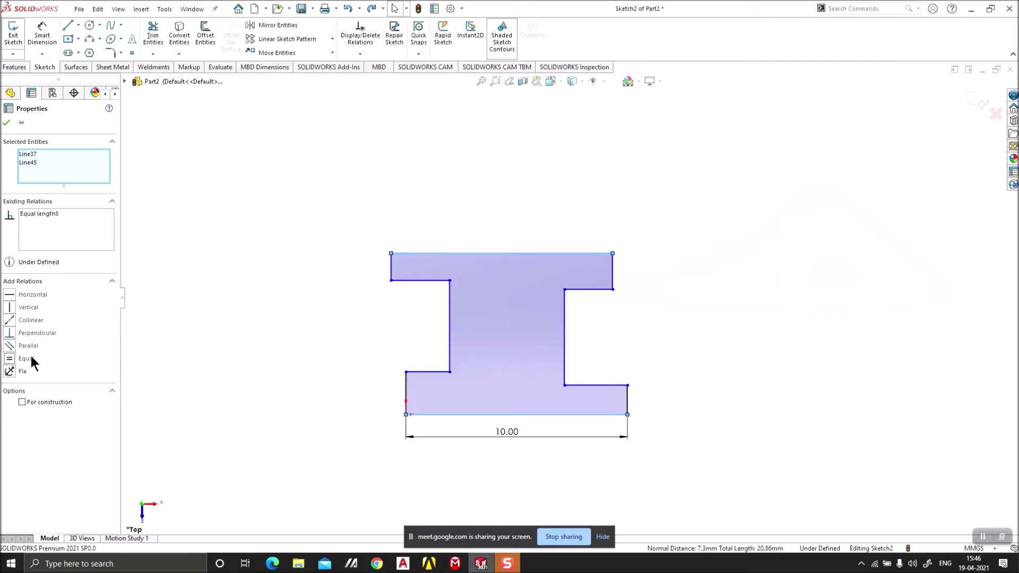
pyautogui.click(7, 123)
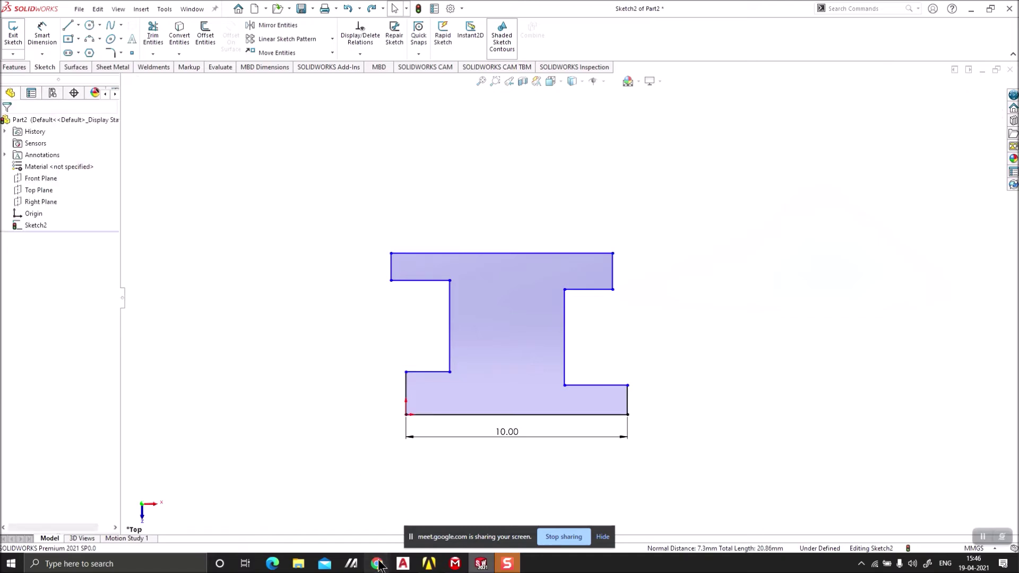
# Step: Switch to the Google Meet call in Chrome to check on the participants, and return to SOLIDWORKS
pyautogui.moveTo(377, 564)
pyautogui.click(322, 506)
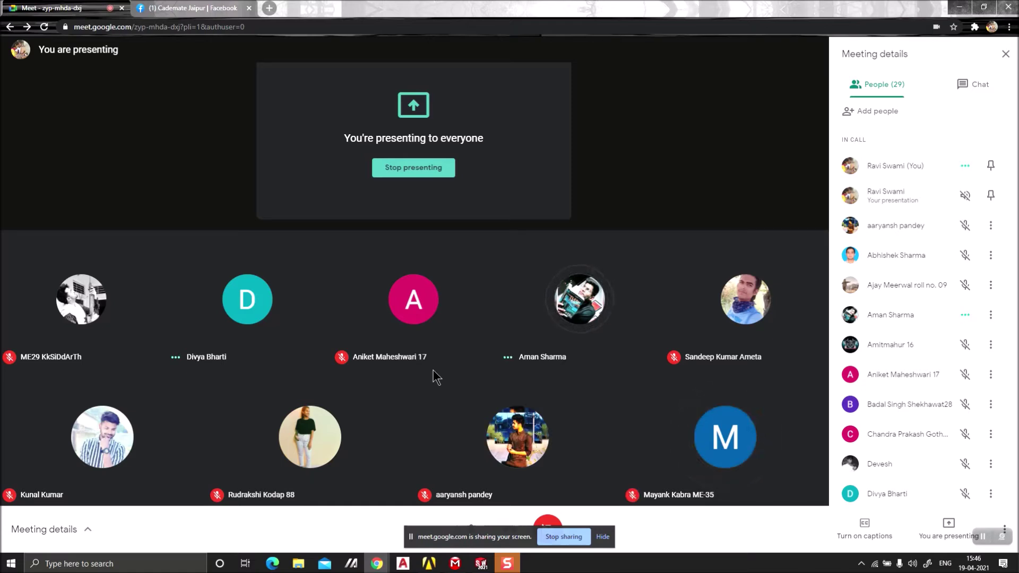
pyautogui.click(481, 564)
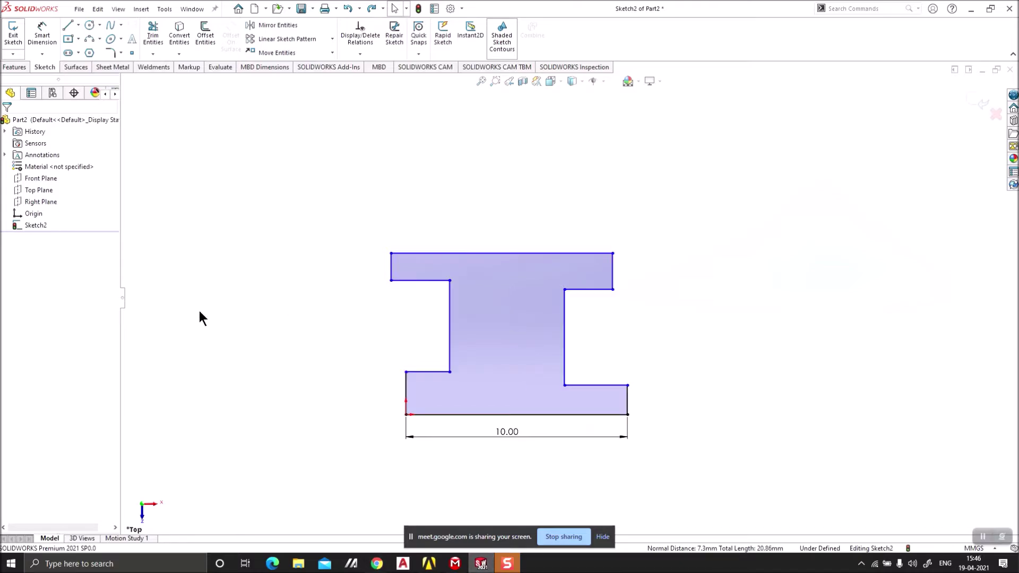
# Step: Add an Equal relation among the four vertical end edges of the upper and lower flanges
pyautogui.click(407, 392)
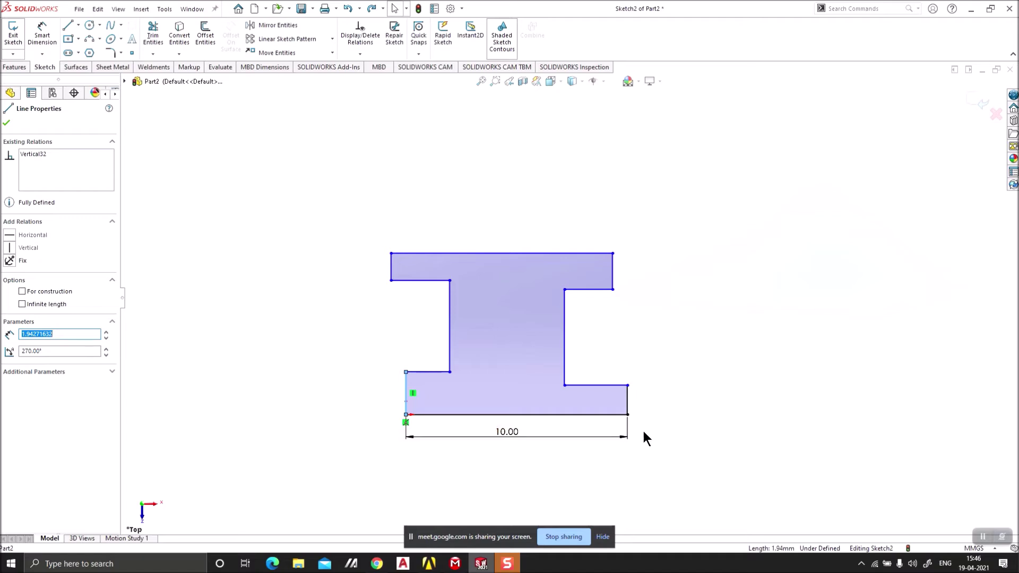
pyautogui.keyDown('ctrl'); pyautogui.click(627, 393); pyautogui.keyUp('ctrl')
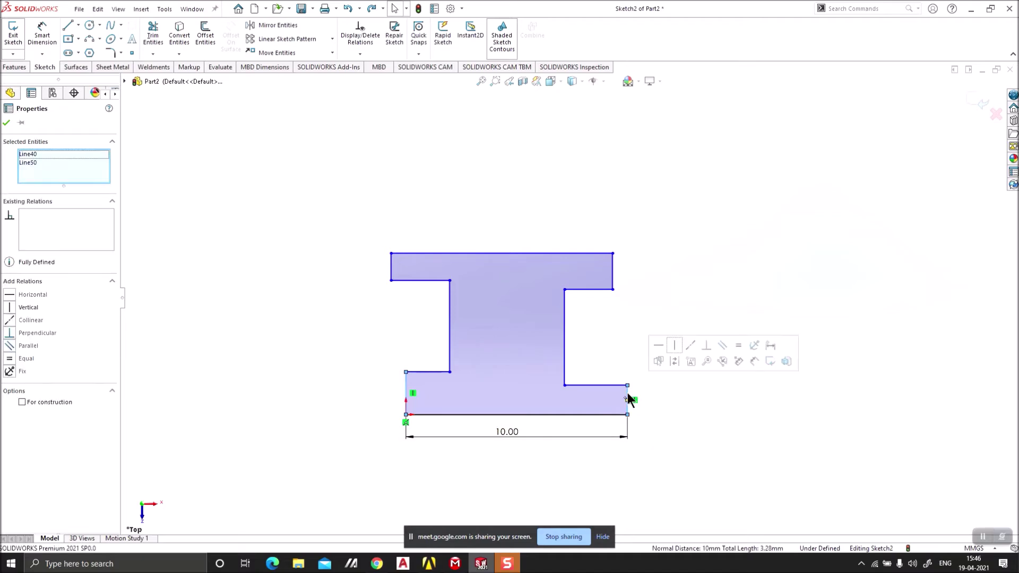
pyautogui.keyDown('ctrl'); pyautogui.click(612, 263); pyautogui.keyUp('ctrl')
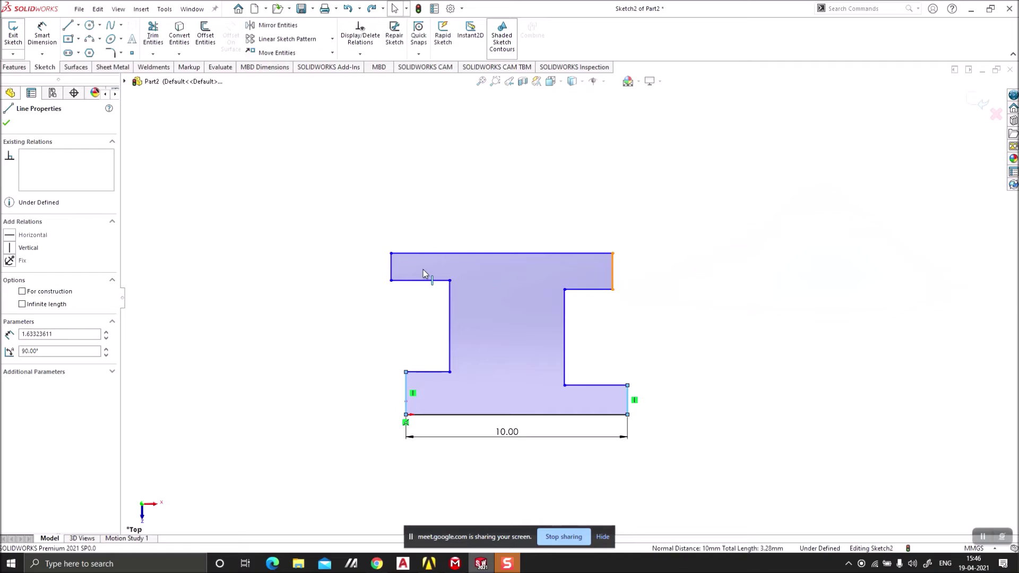
pyautogui.keyDown('ctrl'); pyautogui.click(391, 265); pyautogui.keyUp('ctrl')
pyautogui.click(10, 349)
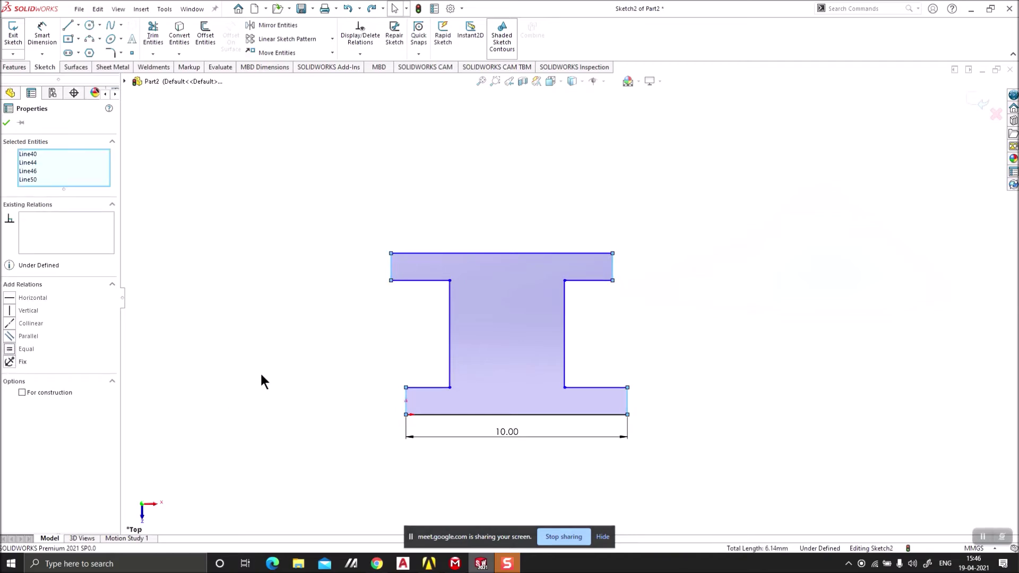
pyautogui.click(6, 122)
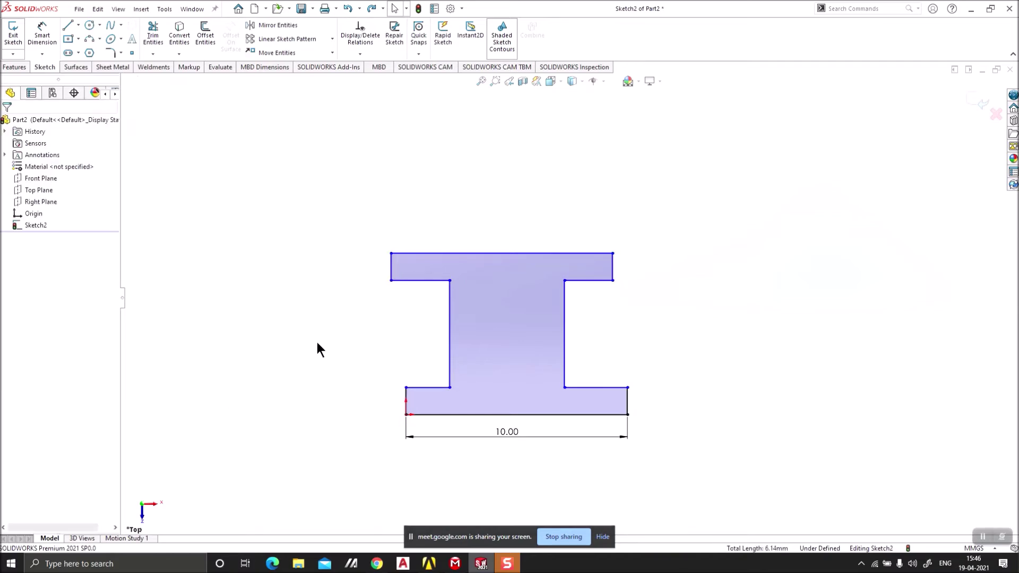
# Step: Add an Equal relation among the four horizontal ledges between the flange ends and the web
pyautogui.click(421, 387)
pyautogui.keyDown('ctrl'); pyautogui.click(589, 387); pyautogui.keyUp('ctrl')
pyautogui.keyDown('ctrl'); pyautogui.click(588, 281); pyautogui.keyUp('ctrl')
pyautogui.keyDown('ctrl'); pyautogui.click(440, 281); pyautogui.keyUp('ctrl')
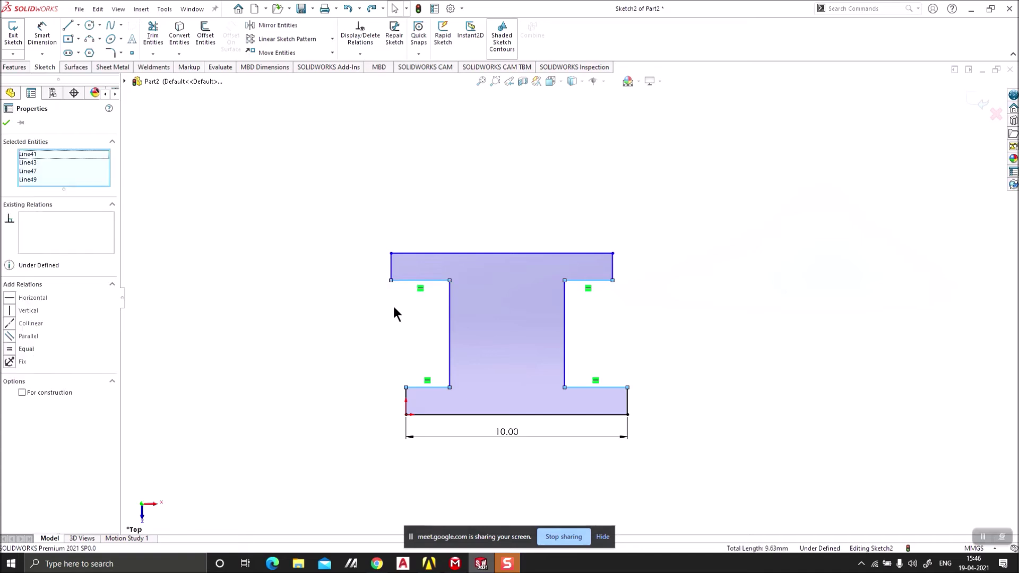
pyautogui.click(10, 349)
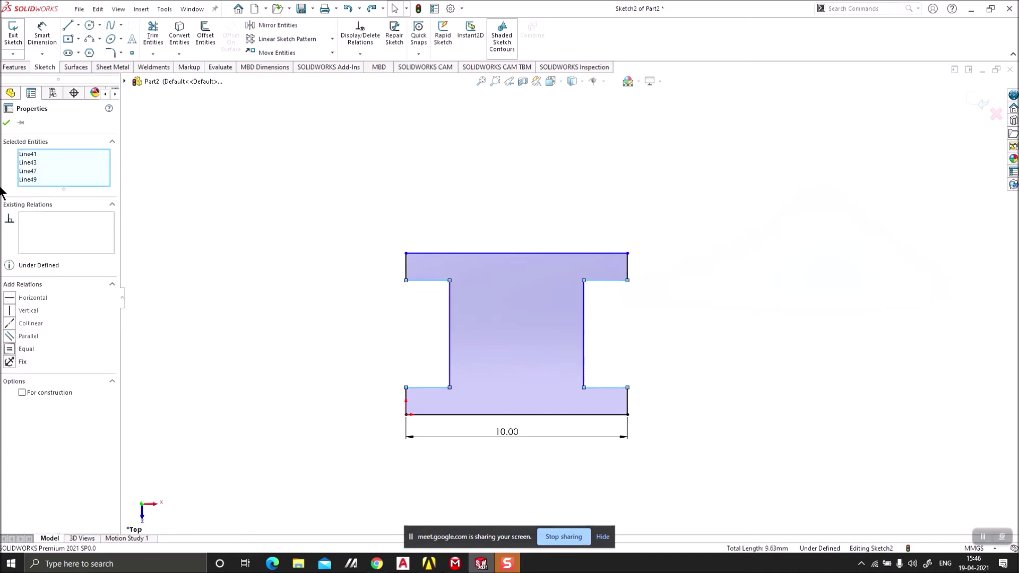
# Step: Add an Equal relation between the two vertical edges of the I-profile's web
pyautogui.click(6, 122)
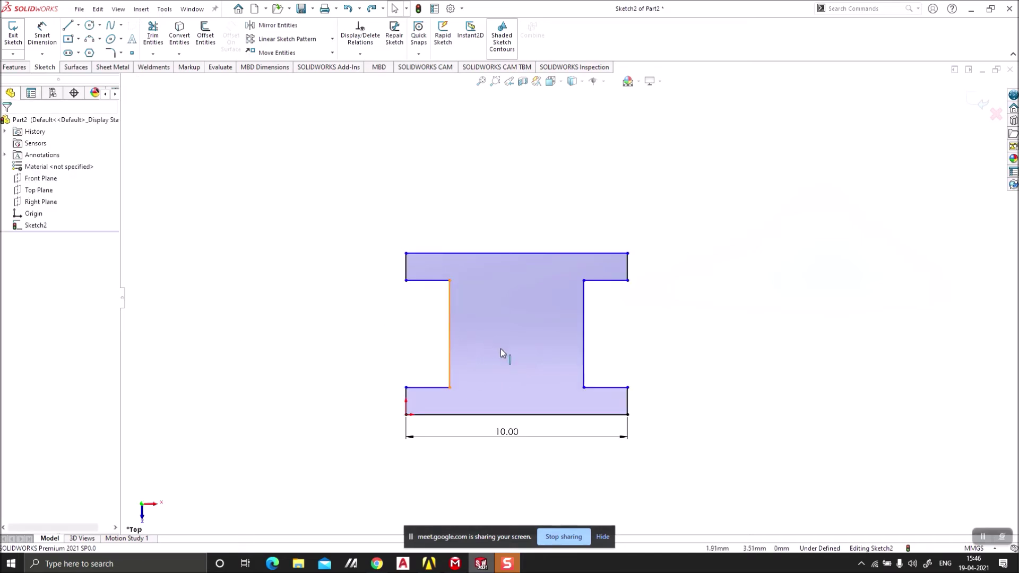
pyautogui.click(450, 339)
pyautogui.keyDown('ctrl'); pyautogui.click(584, 353); pyautogui.keyUp('ctrl')
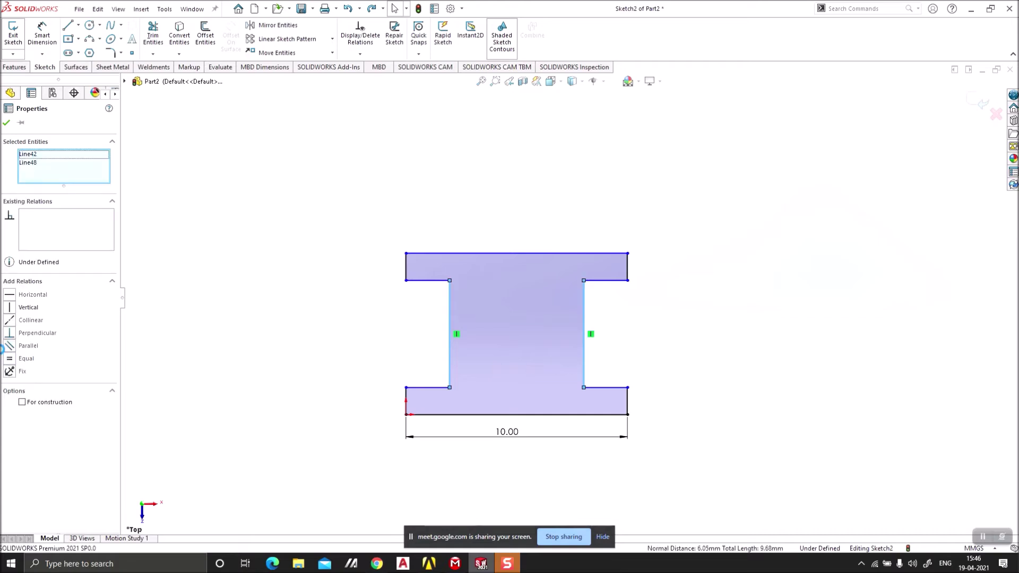
pyautogui.click(10, 360)
pyautogui.click(7, 122)
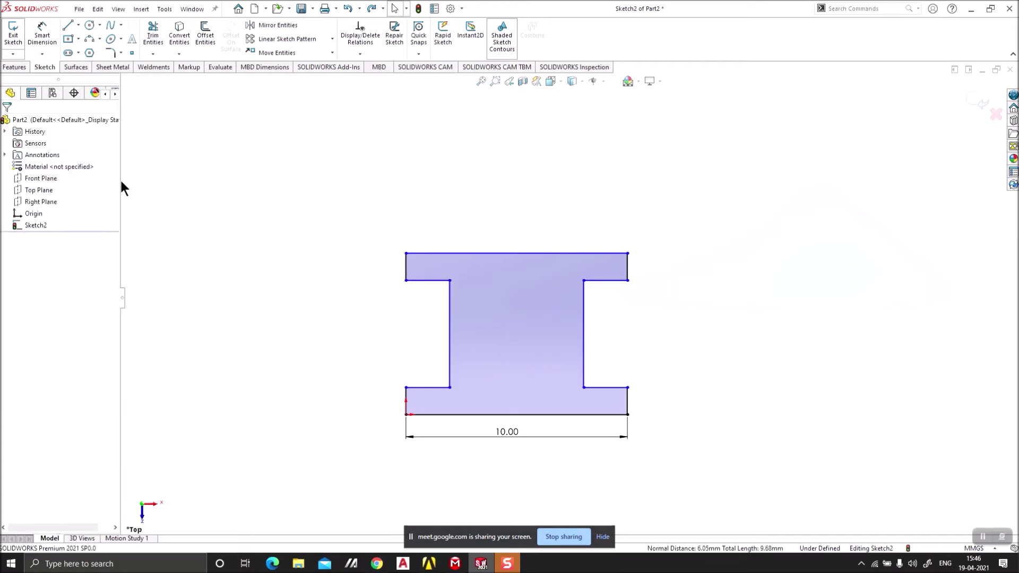
# Step: Dimension the lower flange's right end edge at 2 mm with Smart Dimension
pyautogui.click(42, 33)
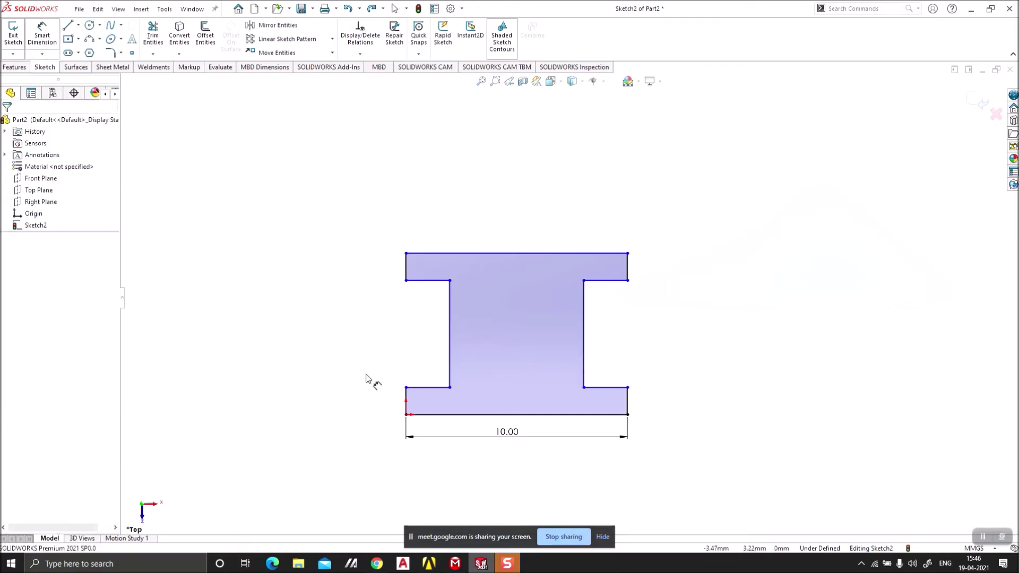
pyautogui.click(629, 402)
pyautogui.click(654, 404)
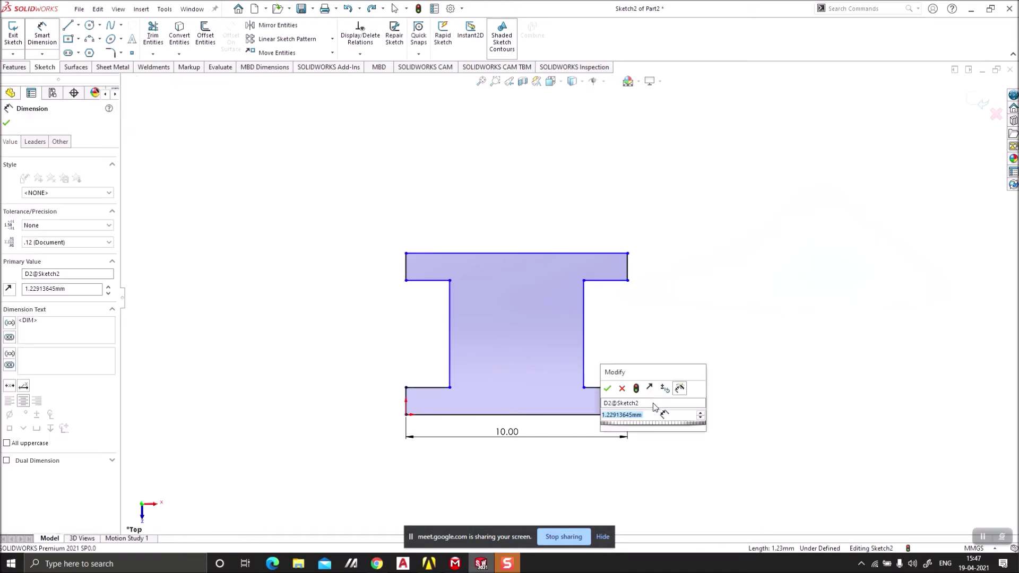
pyautogui.write('2')
pyautogui.press('Return')
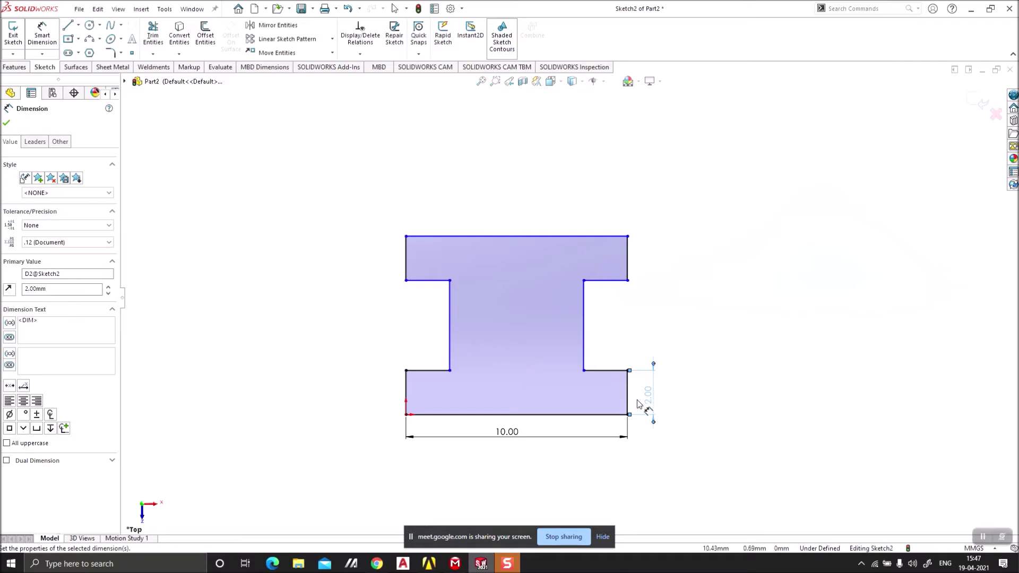
# Step: Dimension the lower flange's right-hand ledge at 4 mm
pyautogui.click(605, 372)
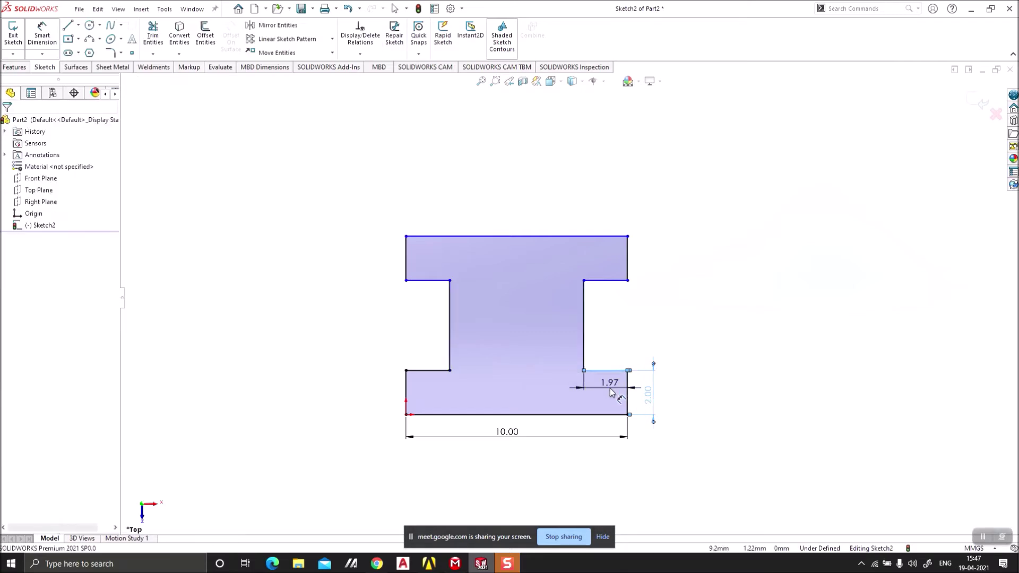
pyautogui.click(610, 391)
pyautogui.write('4')
pyautogui.press('Return')
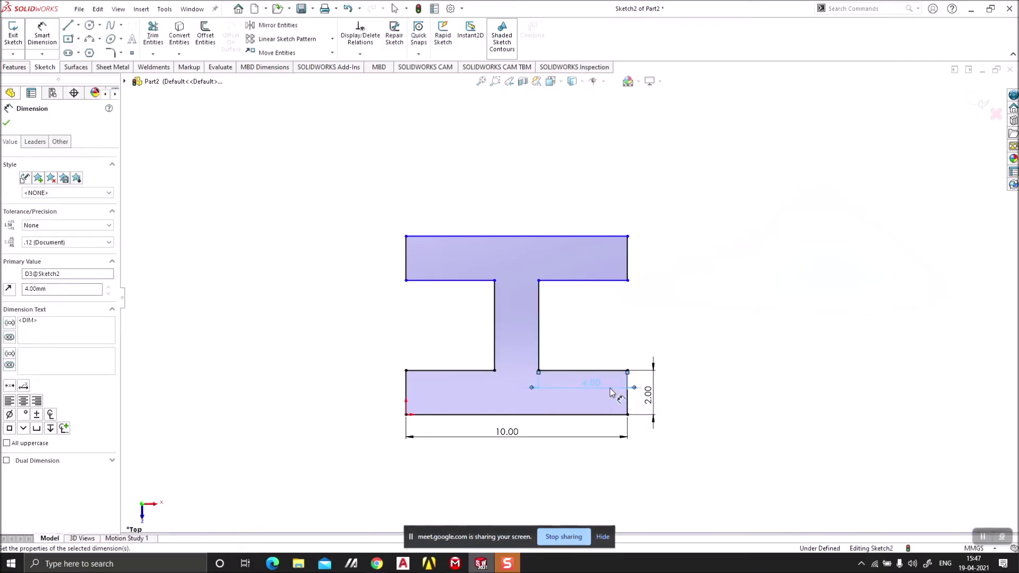
# Step: Dimension the web's right vertical edge at 6 mm and leave the dimension tool
pyautogui.click(545, 335)
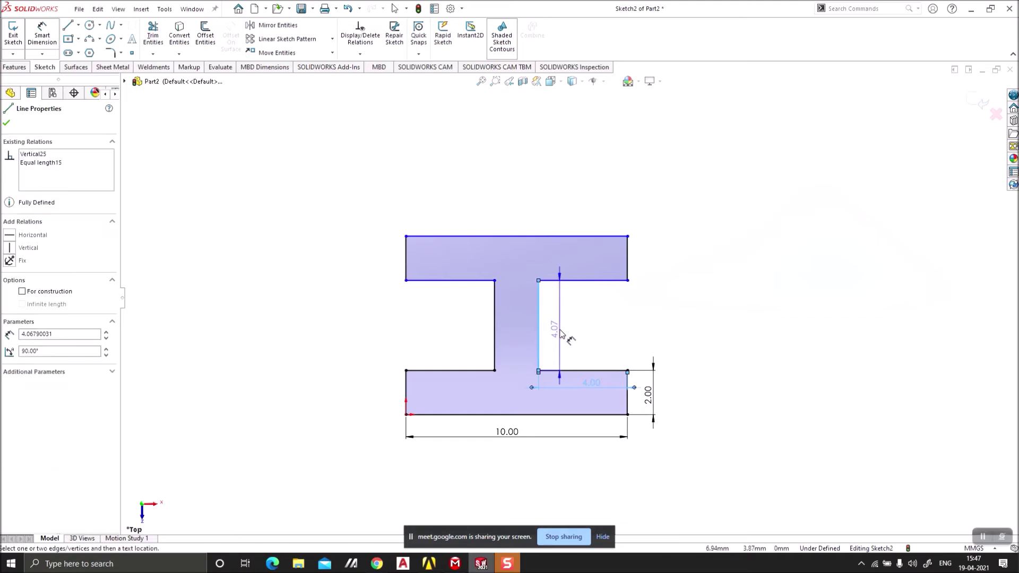
pyautogui.click(563, 334)
pyautogui.write('6')
pyautogui.press('Return')
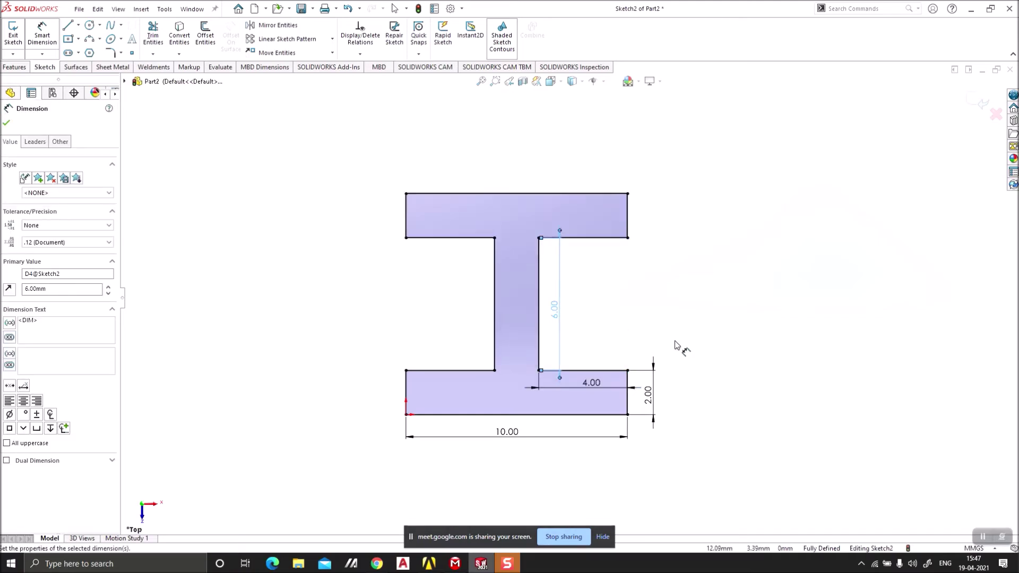
pyautogui.press('Escape')
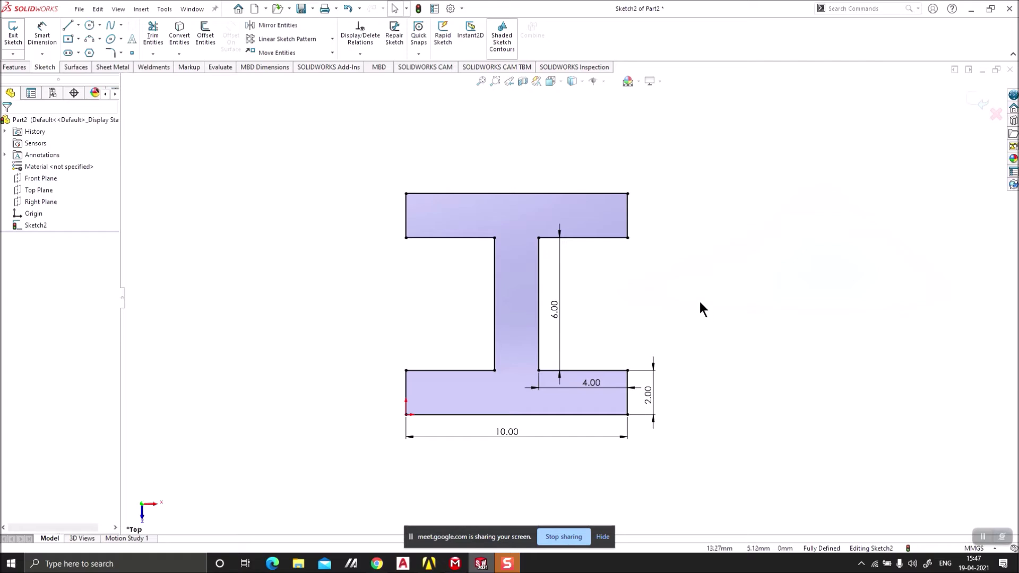
# Step: Delete the Coincident relation at the profile's lower-left corner and move the profile up and to the right of the origin
pyautogui.click(407, 417)
pyautogui.click(380, 437)
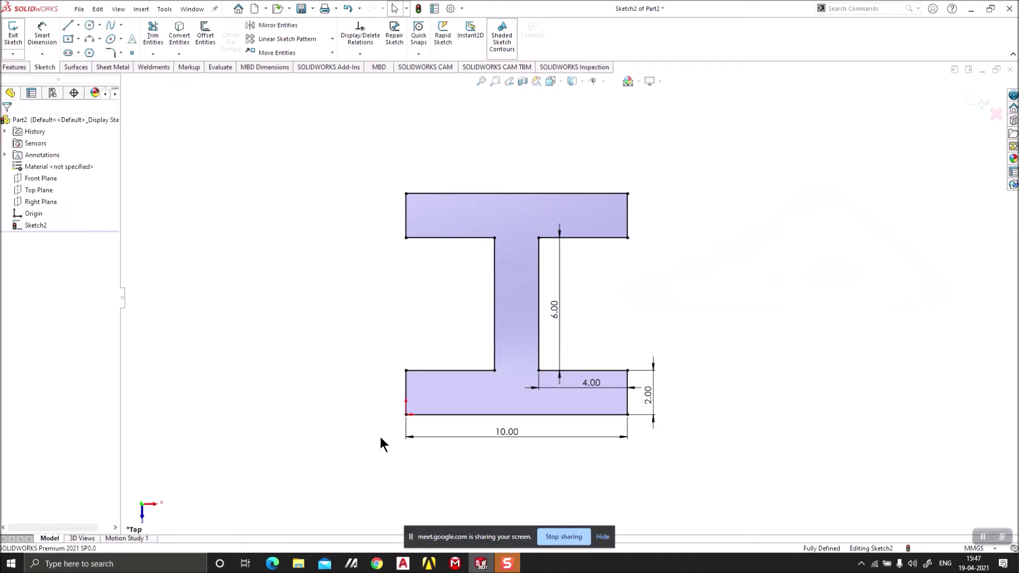
pyautogui.click(407, 425)
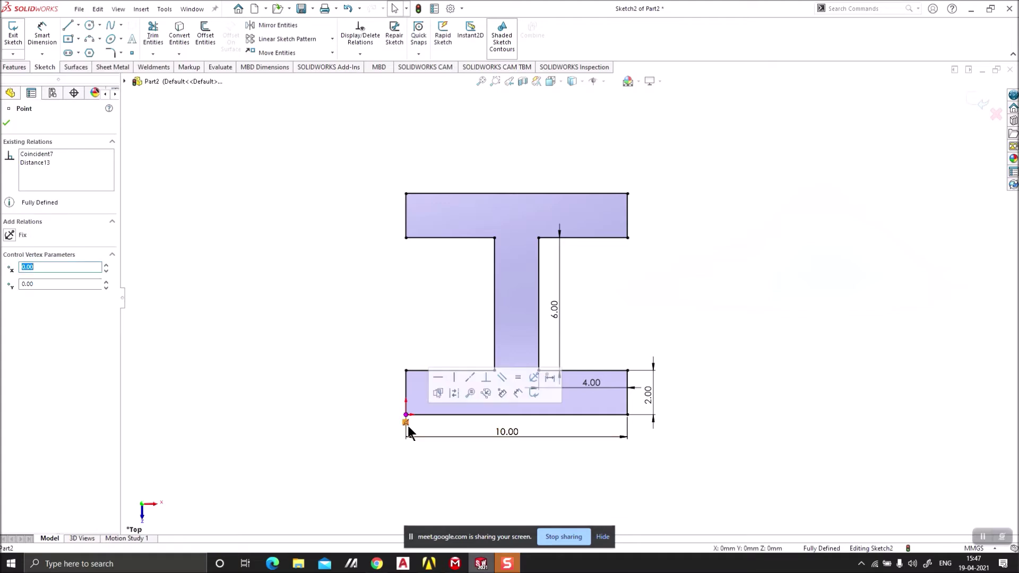
pyautogui.click(407, 425)
pyautogui.press('Delete')
pyautogui.moveTo(407, 414); pyautogui.dragTo(449, 395)
pyautogui.click(619, 478)
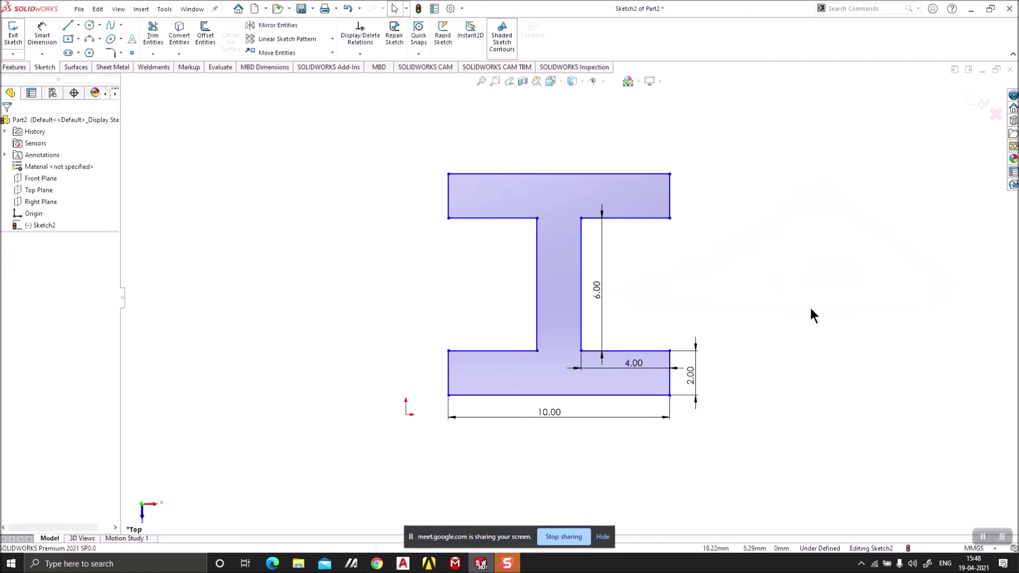
pyautogui.moveTo(450, 397); pyautogui.dragTo(542, 340)
pyautogui.click(552, 425)
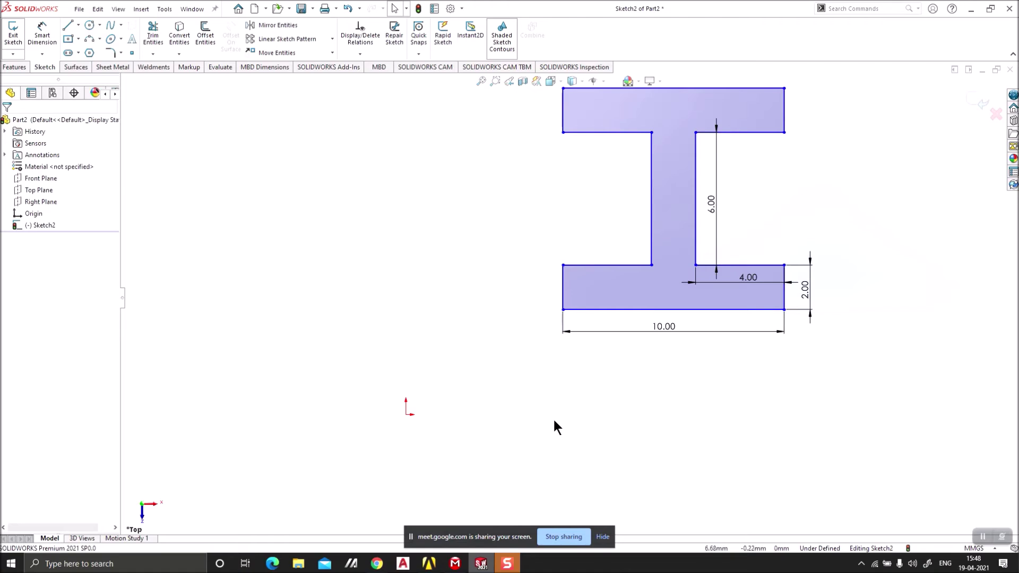
# Step: Dimension the horizontal distance from the origin to the lower flange's left end edge at 10 mm
pyautogui.click(42, 33)
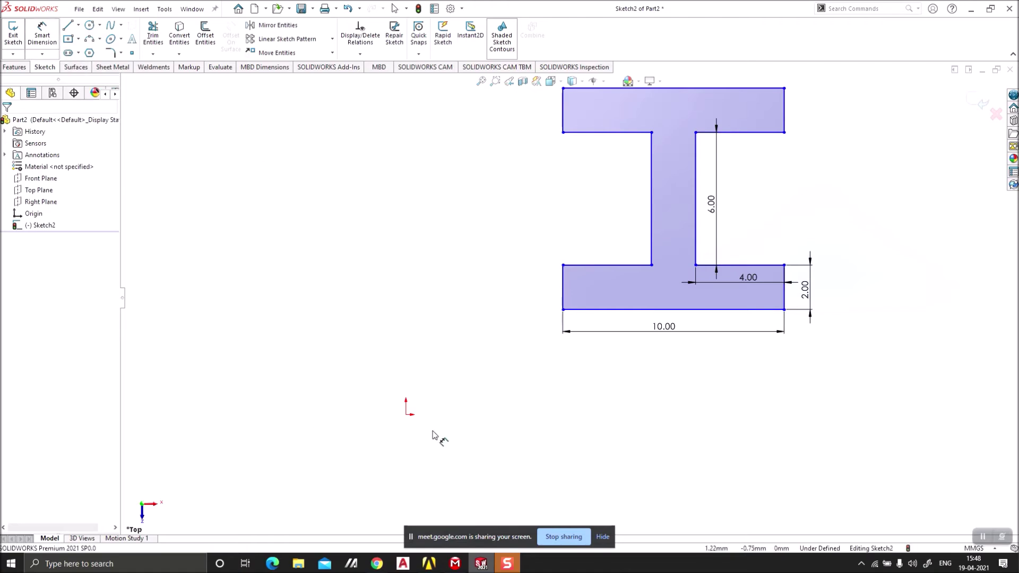
pyautogui.click(406, 415)
pyautogui.click(563, 289)
pyautogui.click(501, 442)
pyautogui.write('10')
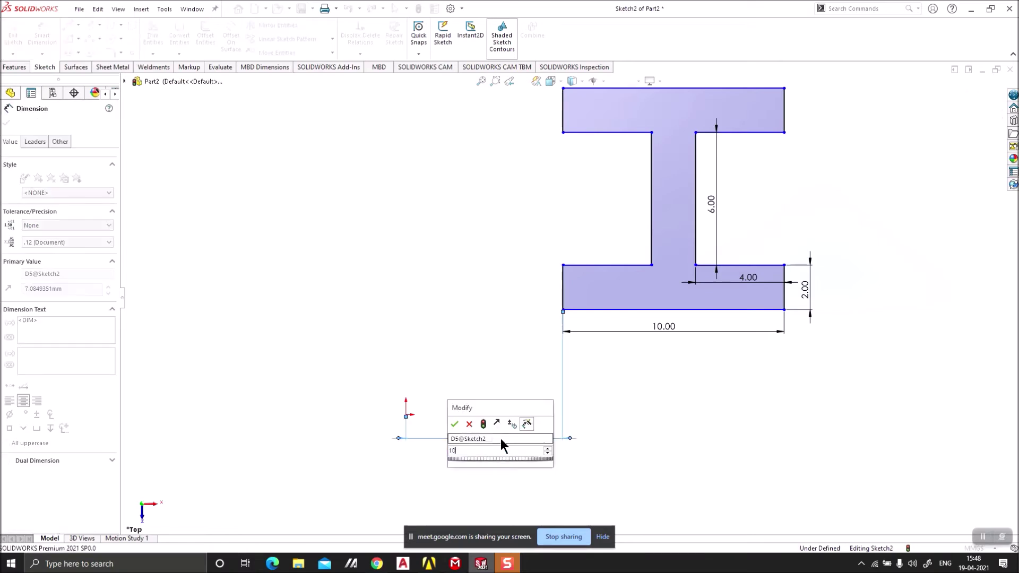
pyautogui.press('Return')
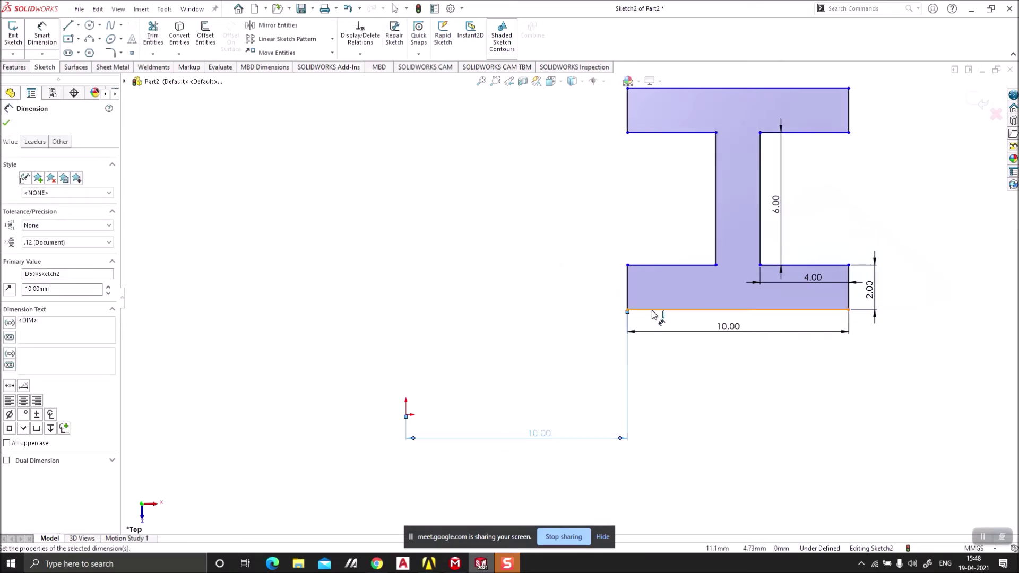
# Step: Dimension the vertical distance from the origin to the profile's base line at 5 mm
pyautogui.click(651, 312)
pyautogui.click(407, 414)
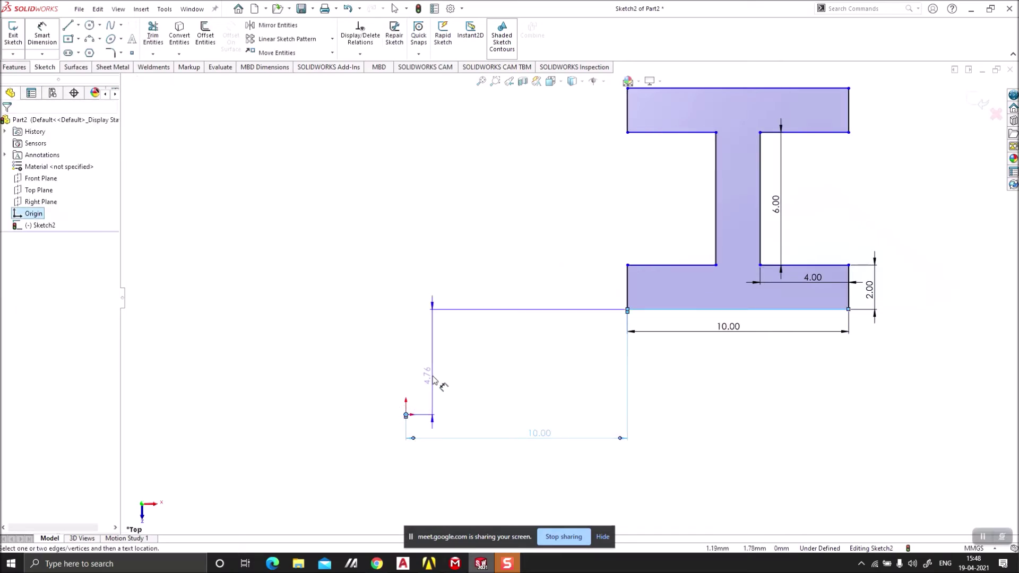
pyautogui.click(432, 379)
pyautogui.write('5.00mm')
pyautogui.press('Return')
pyautogui.scroll(2, 454, 379)
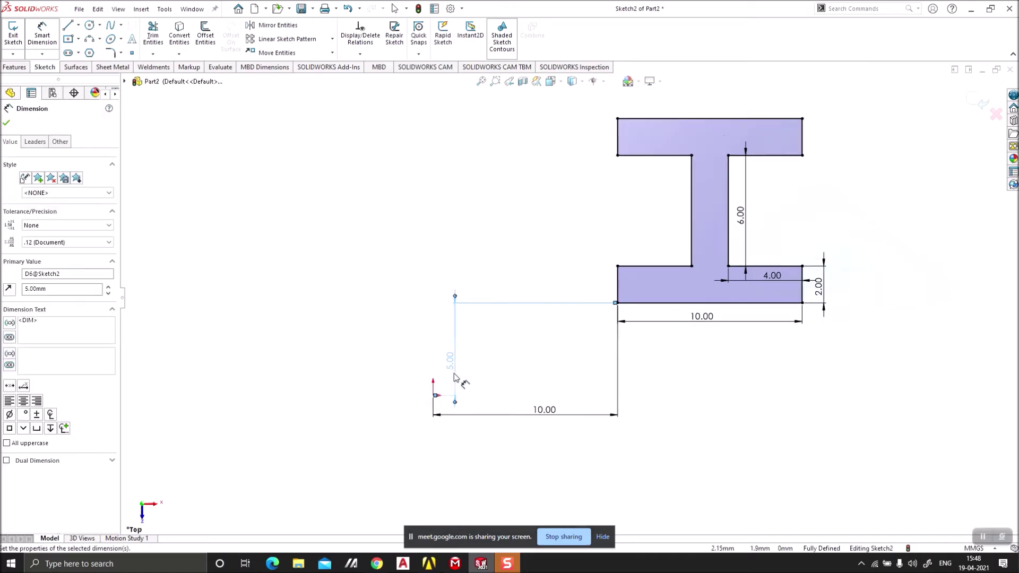
pyautogui.click(829, 368)
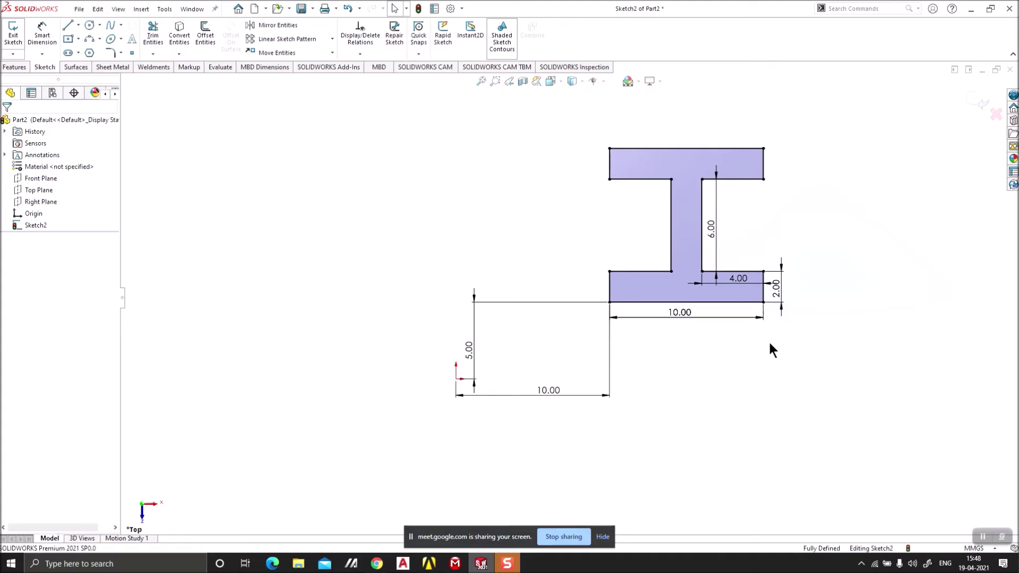
# Step: Set the length of the I-profile's base line to 15 mm
pyautogui.doubleClick(687, 314)
pyautogui.write('15')
pyautogui.press('Return')
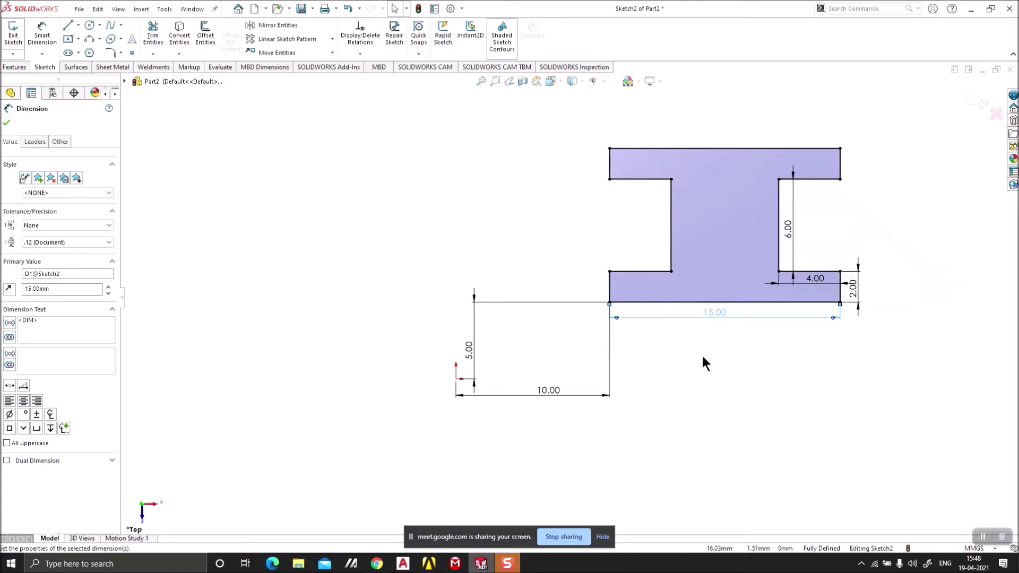
# Step: Set the length of the lower flange's right-hand ledge to 8 mm
pyautogui.doubleClick(812, 279)
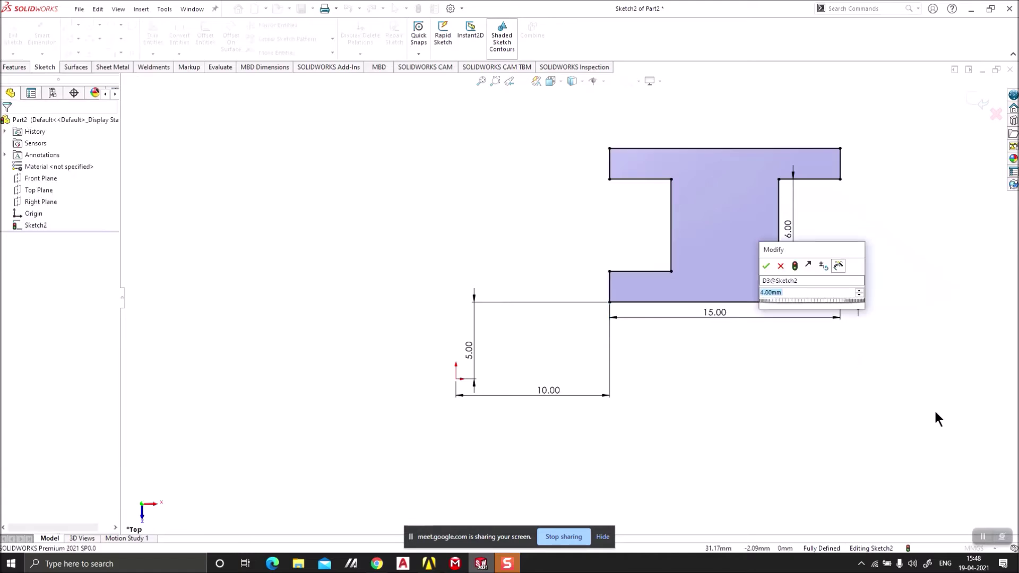
pyautogui.write('8')
pyautogui.press('Return')
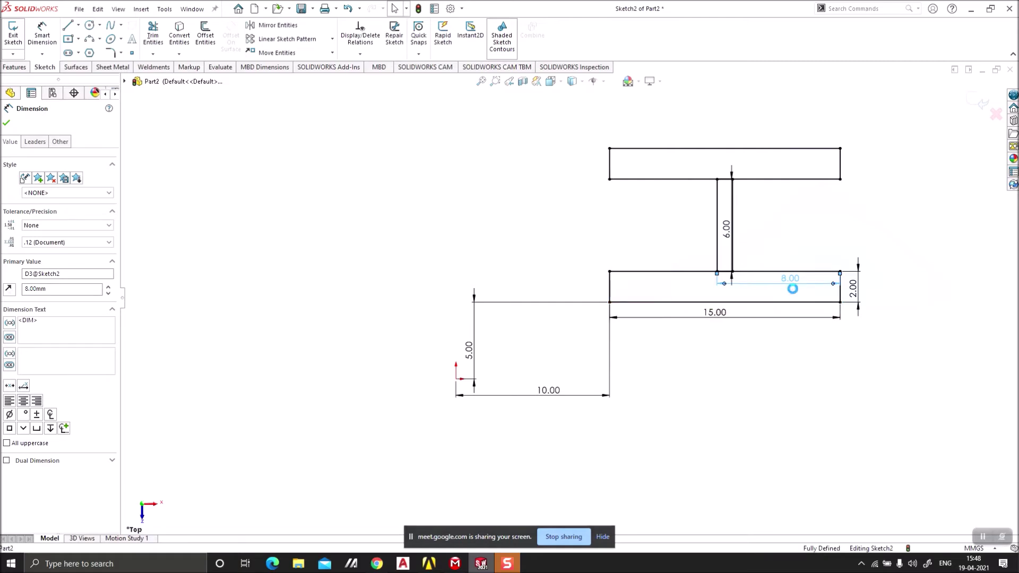
# Step: Set the length of the lower flange's right-hand ledge to 6 mm
pyautogui.doubleClick(789, 281)
pyautogui.write('6')
pyautogui.press('Return')
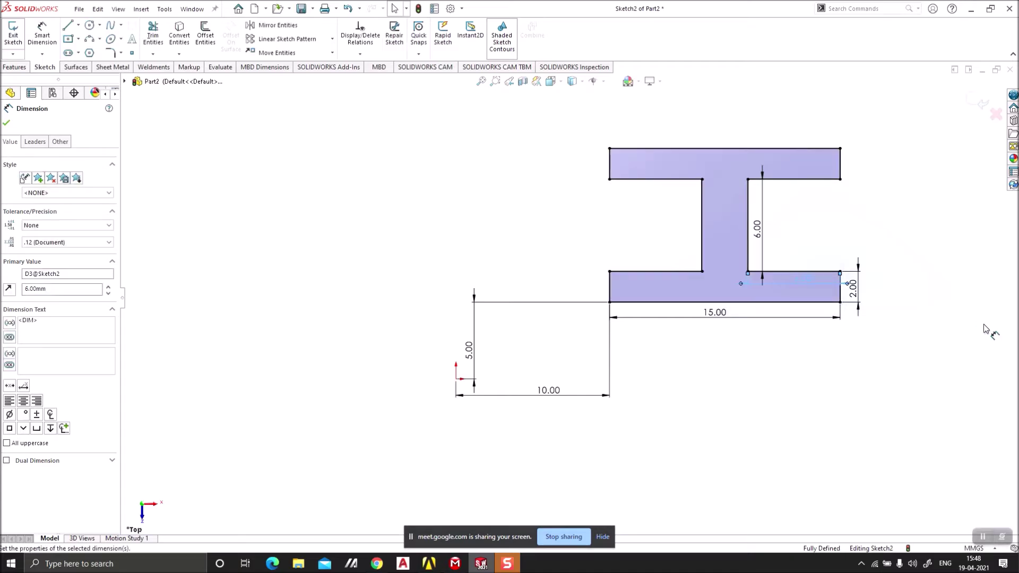
pyautogui.click(891, 375)
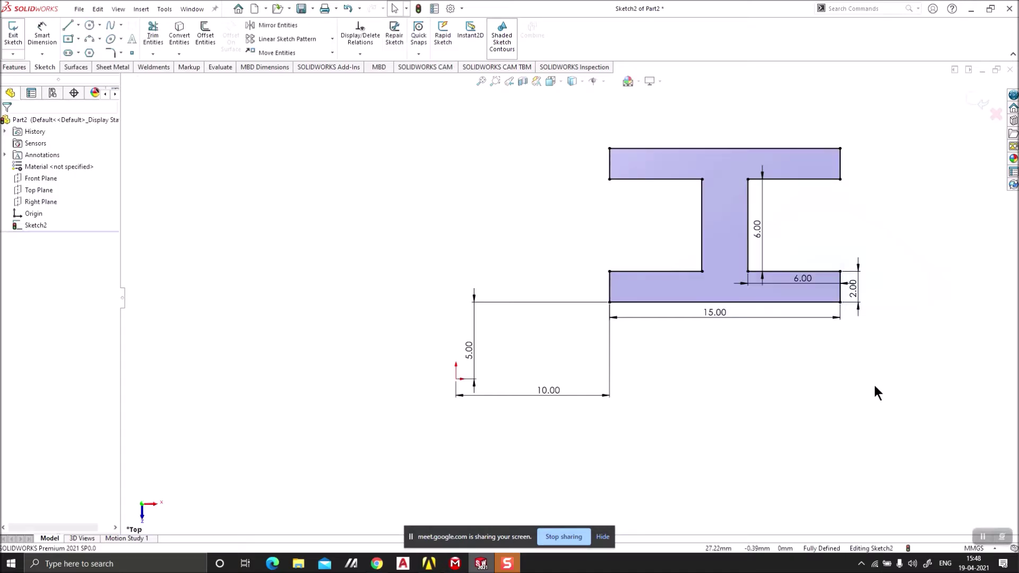
# Step: Delete the entire I-profile together with all its dimensions from the sketch
pyautogui.press('f')
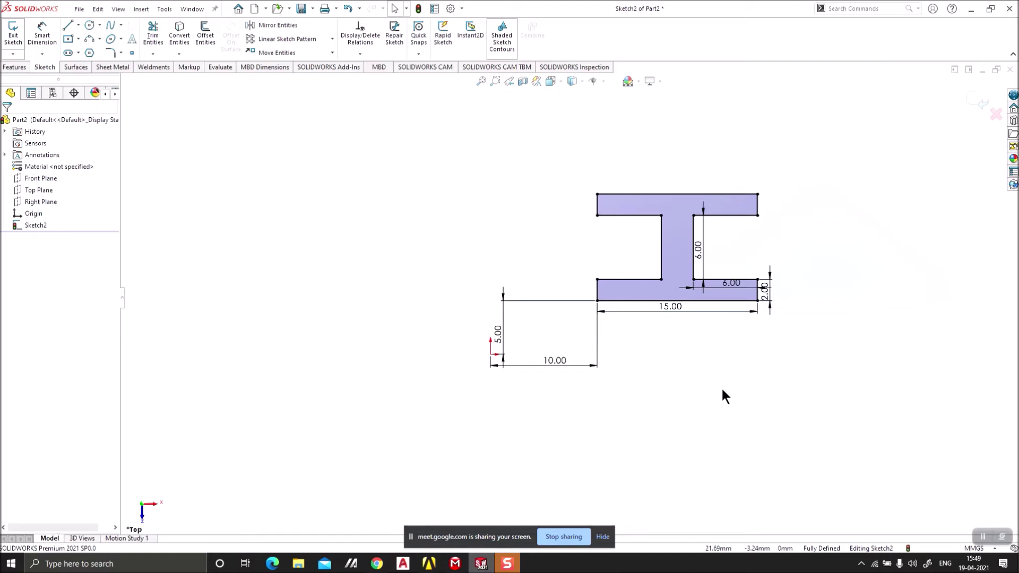
pyautogui.moveTo(860, 434)
pyautogui.mouseDown()
pyautogui.moveTo(464, 175)
pyautogui.moveTo(418, 158)
pyautogui.mouseUp()
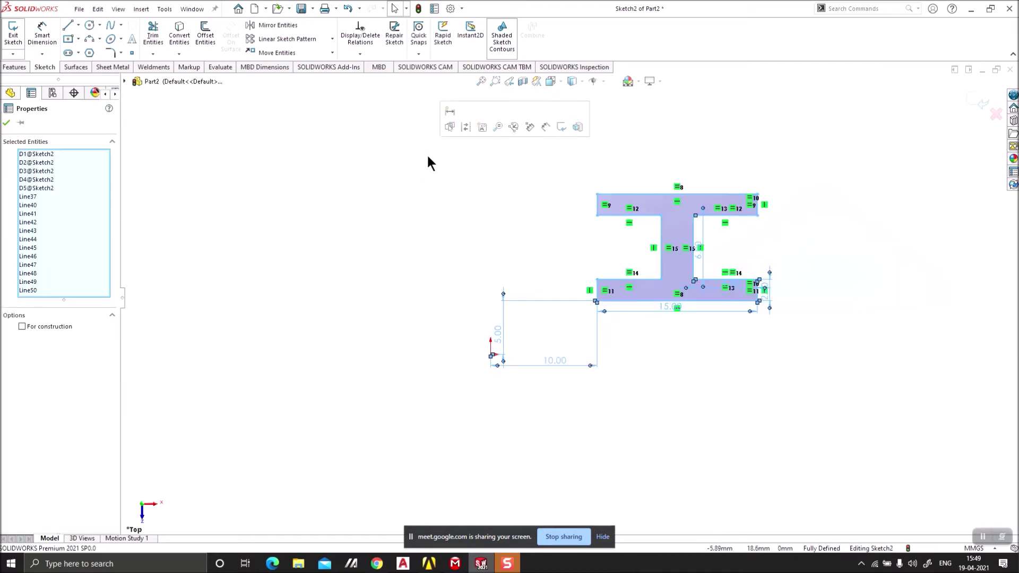
pyautogui.press('Delete')
# Step: Sketch a horizontal Midpoint Line above the origin, and delete it again
pyautogui.click(78, 29)
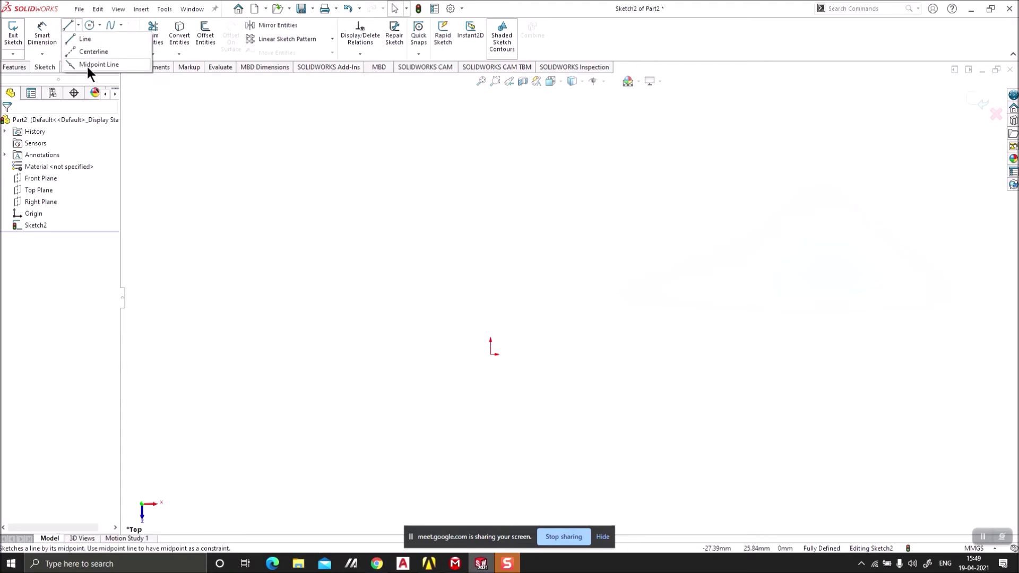
pyautogui.click(95, 64)
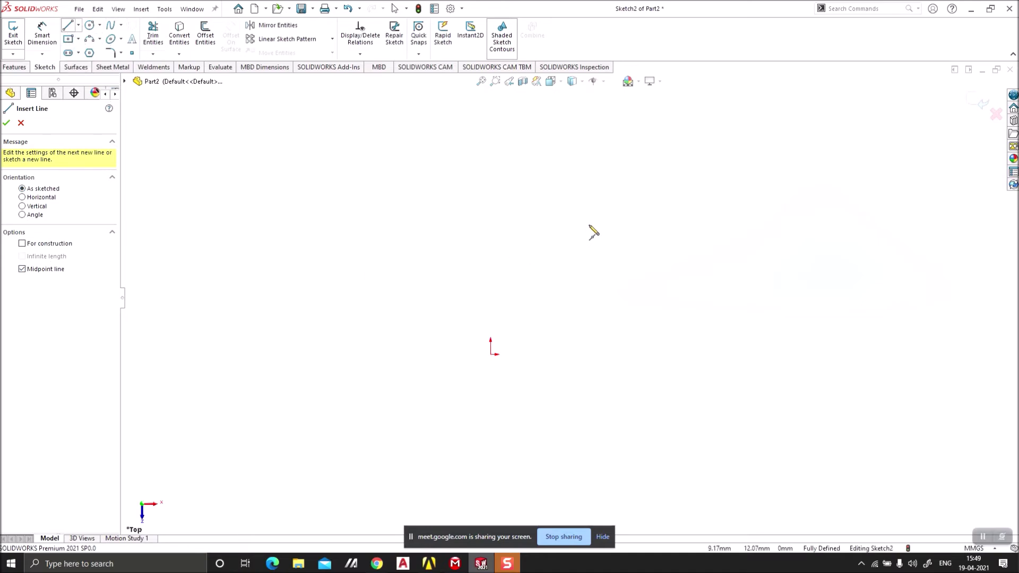
pyautogui.click(591, 222)
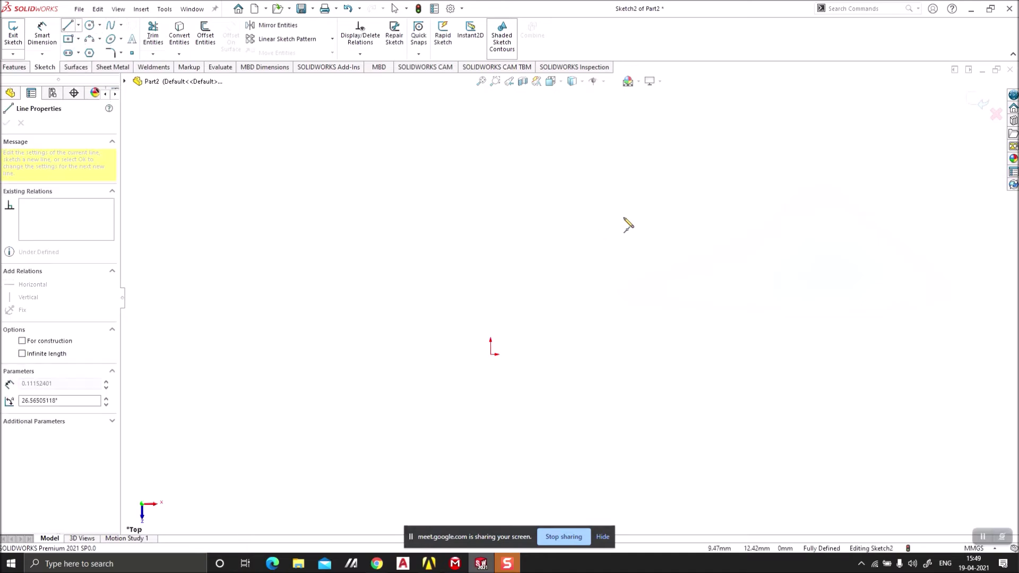
pyautogui.click(760, 221)
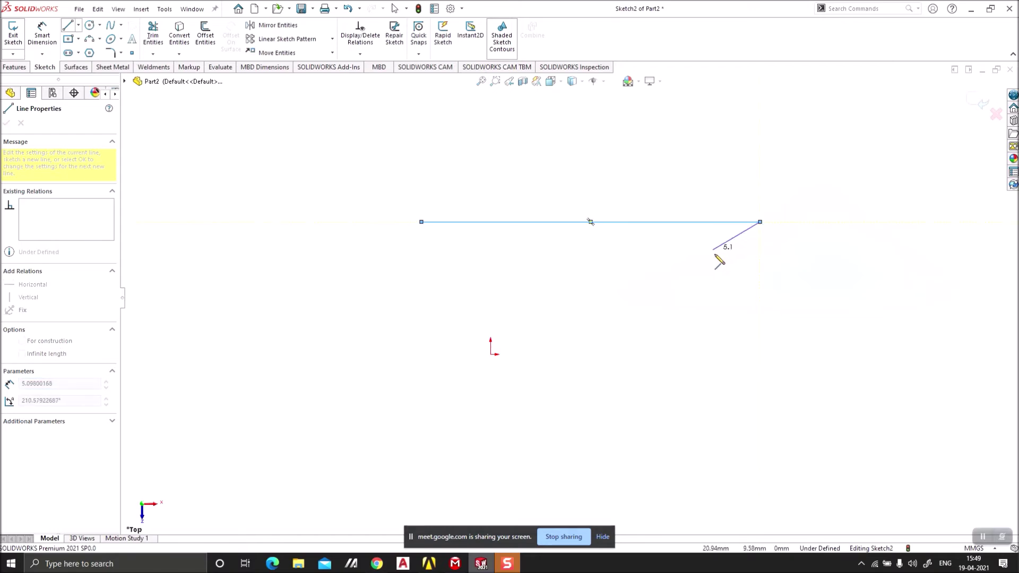
pyautogui.press('Escape')
pyautogui.moveTo(756, 266); pyautogui.dragTo(396, 154)
pyautogui.press('Delete')
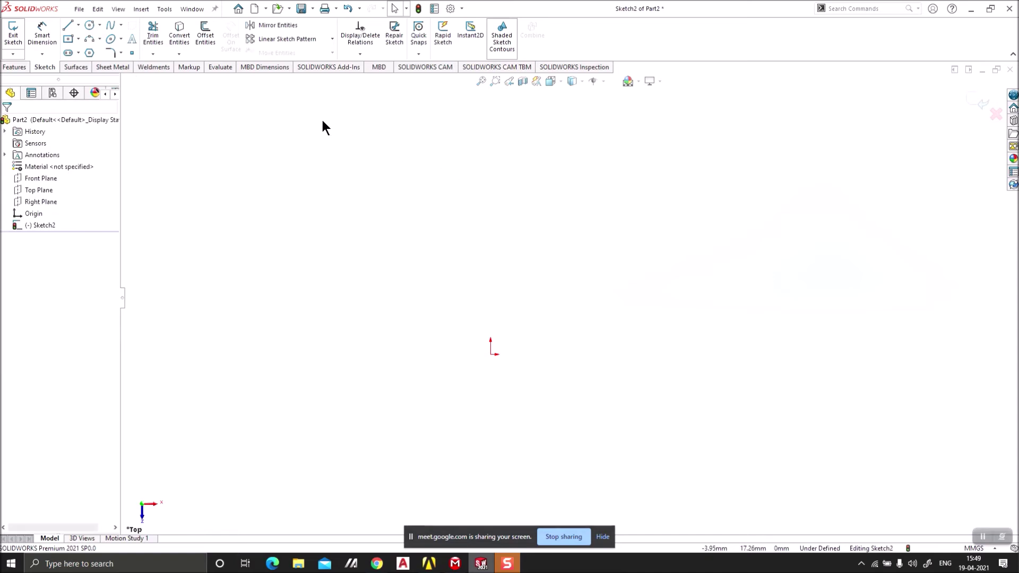
# Step: Sketch a corner rectangle about 14 by 10 mm with its lower-left corner on the origin
pyautogui.click(86, 40)
pyautogui.click(79, 39)
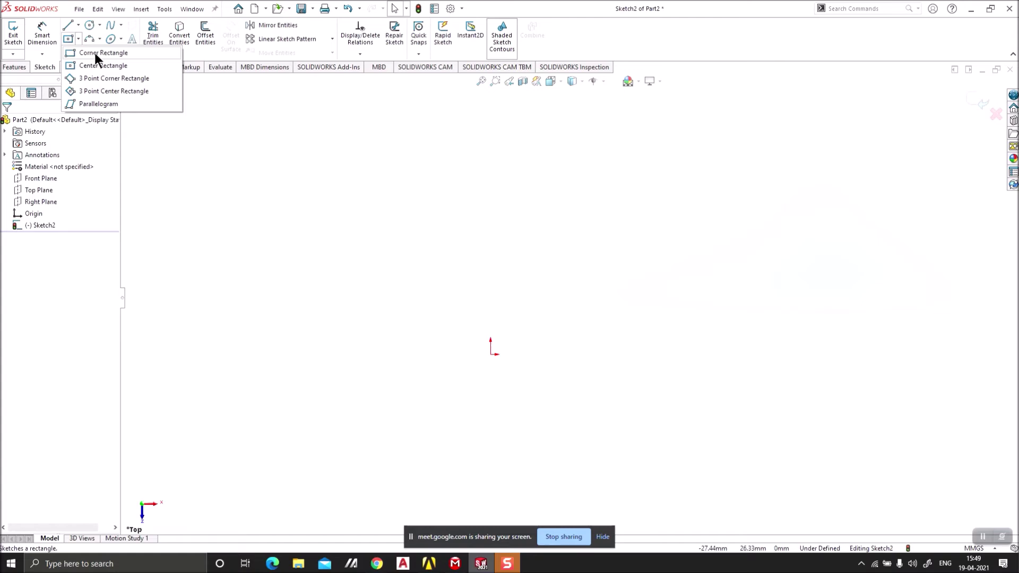
pyautogui.click(94, 53)
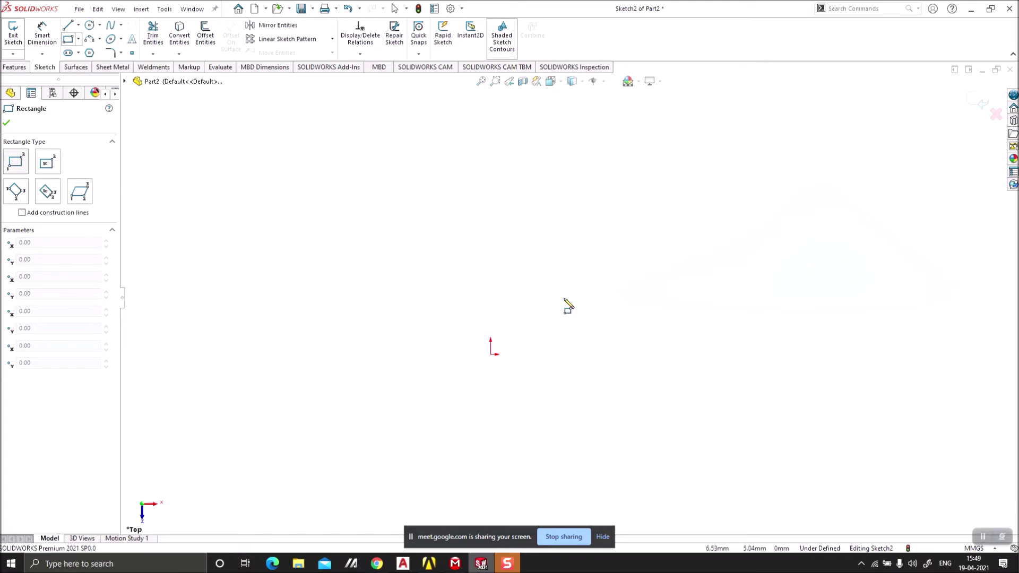
pyautogui.click(490, 354)
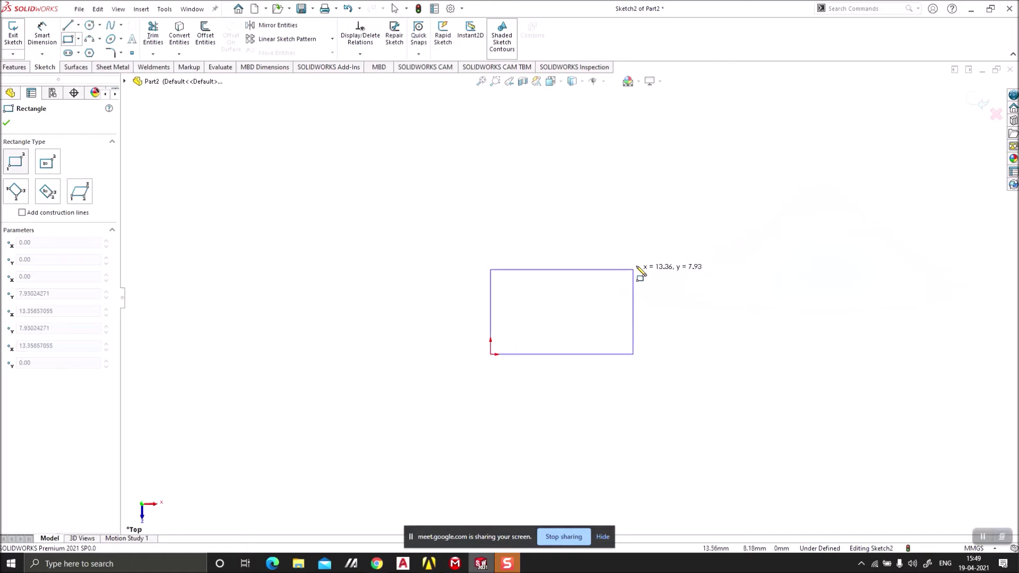
pyautogui.click(642, 252)
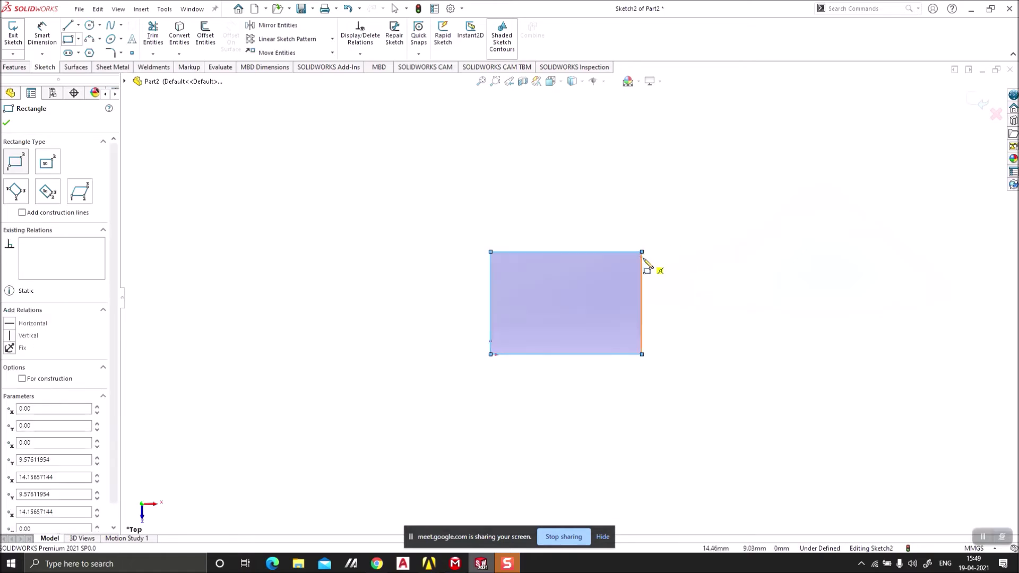
pyautogui.click(6, 124)
# Step: Dimension the rectangle at the origin to 15 mm wide and 10 mm high
pyautogui.click(40, 42)
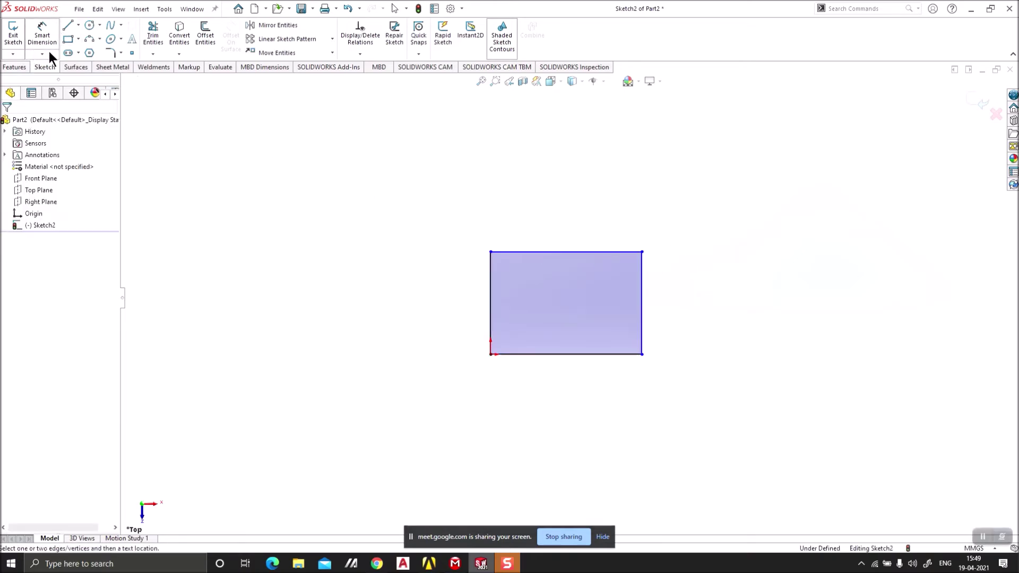
pyautogui.click(553, 355)
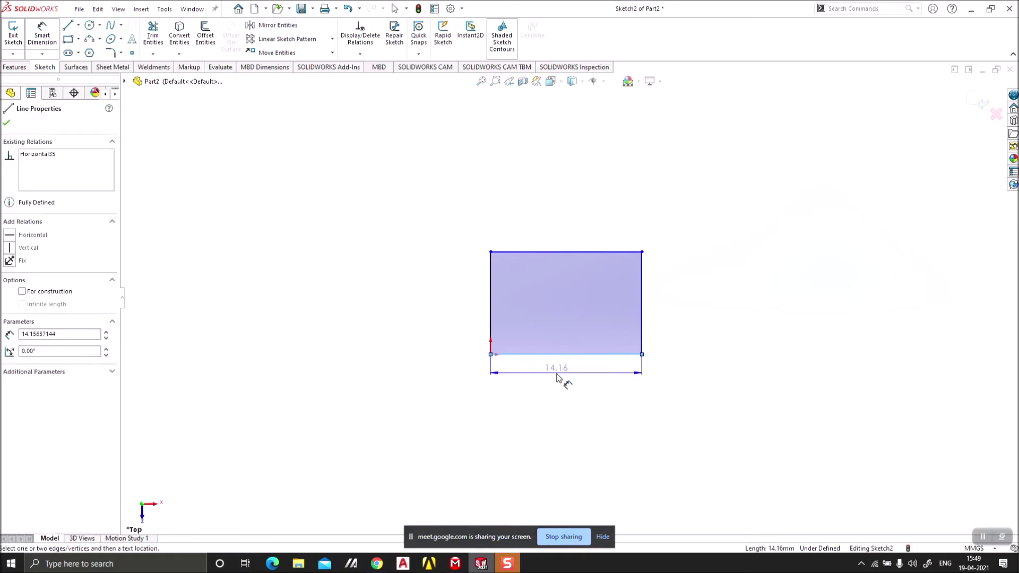
pyautogui.click(561, 381)
pyautogui.write('15')
pyautogui.press('Return')
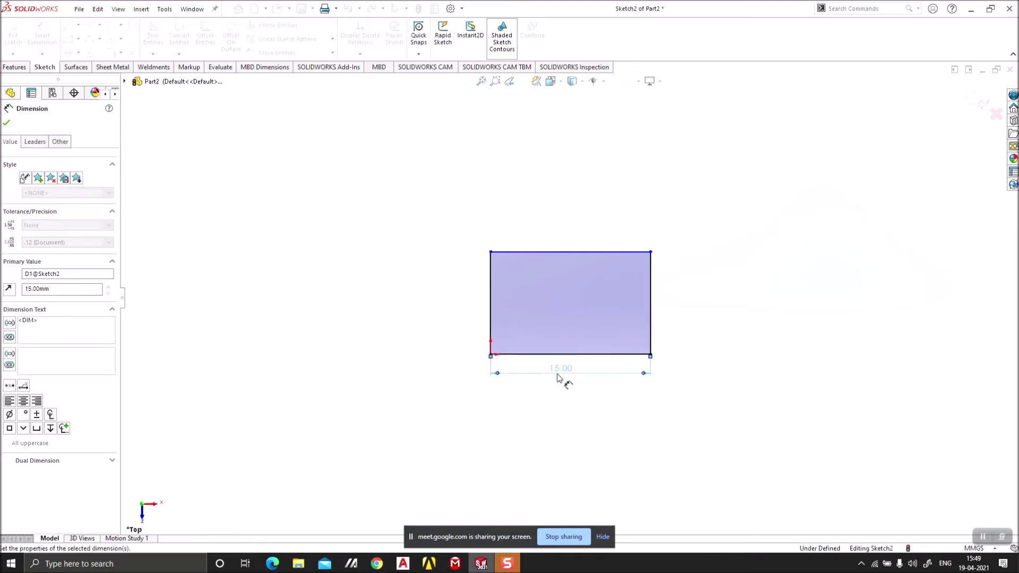
pyautogui.click(650, 316)
pyautogui.click(692, 311)
pyautogui.press('Return')
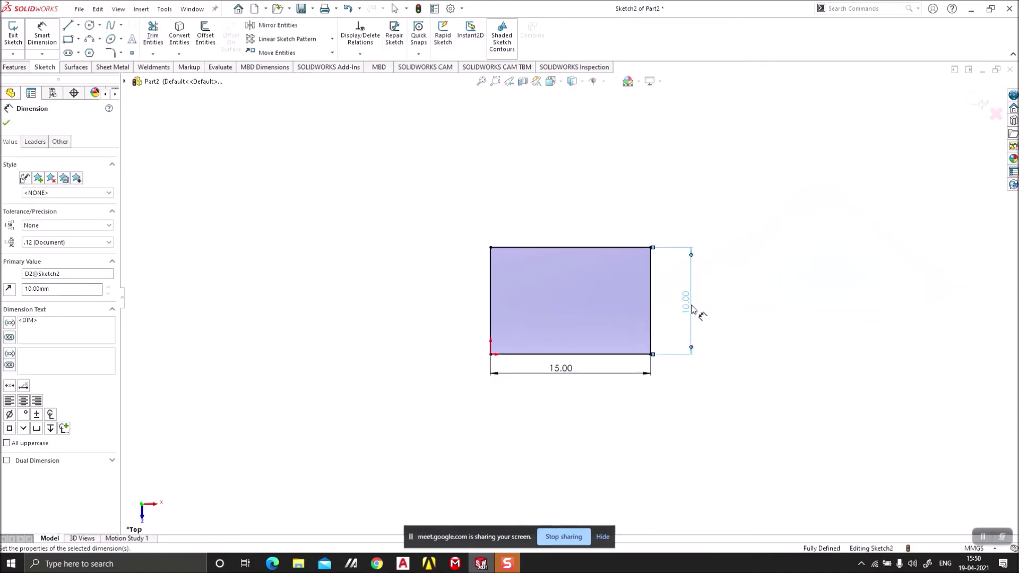
pyautogui.scroll(3, 448, 321)
pyautogui.scroll(-2, 780, 294)
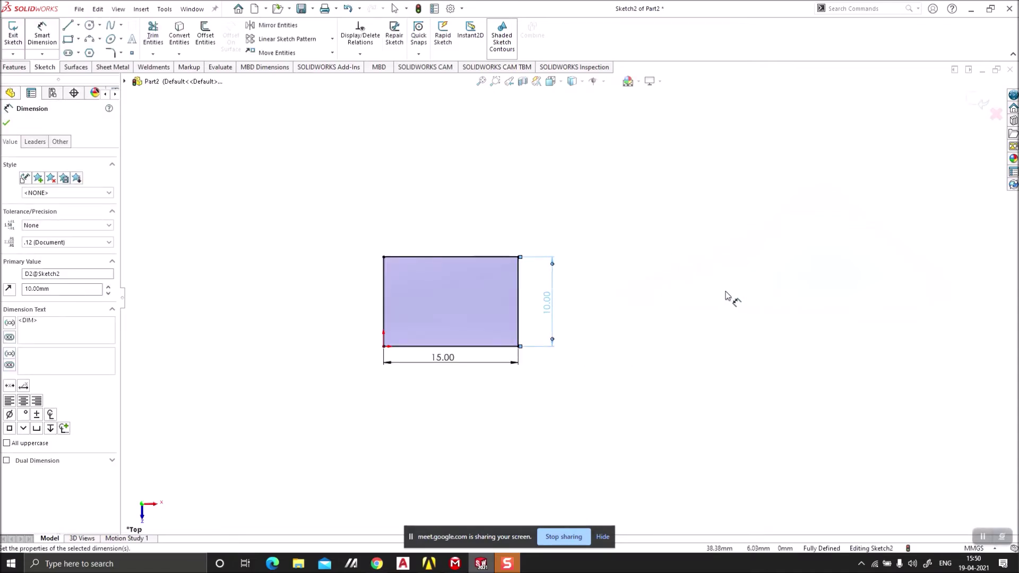
pyautogui.press('Escape')
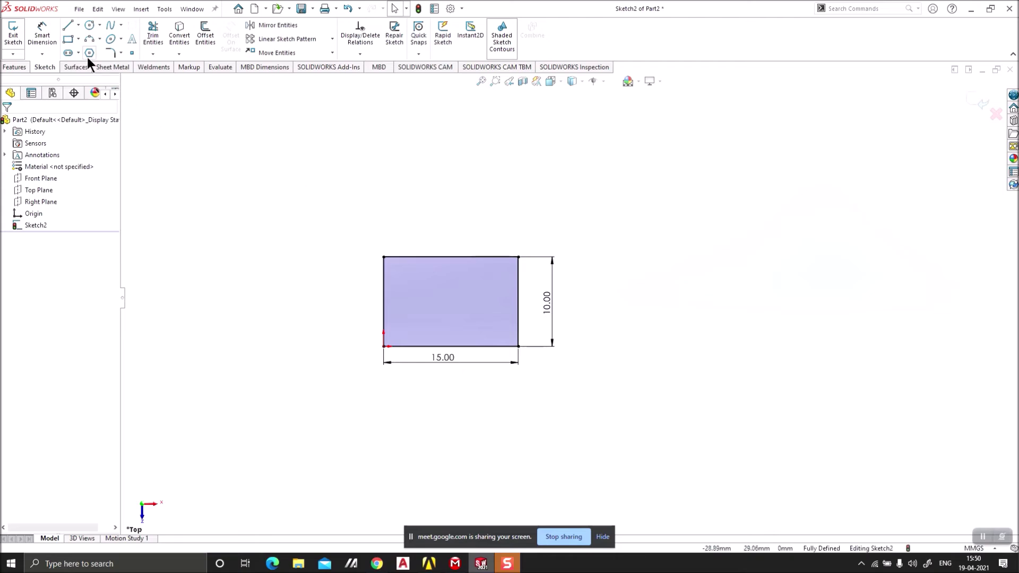
# Step: Sketch a center rectangle about 20 by 11 mm above and to the right of the first rectangle
pyautogui.click(79, 39)
pyautogui.click(79, 39)
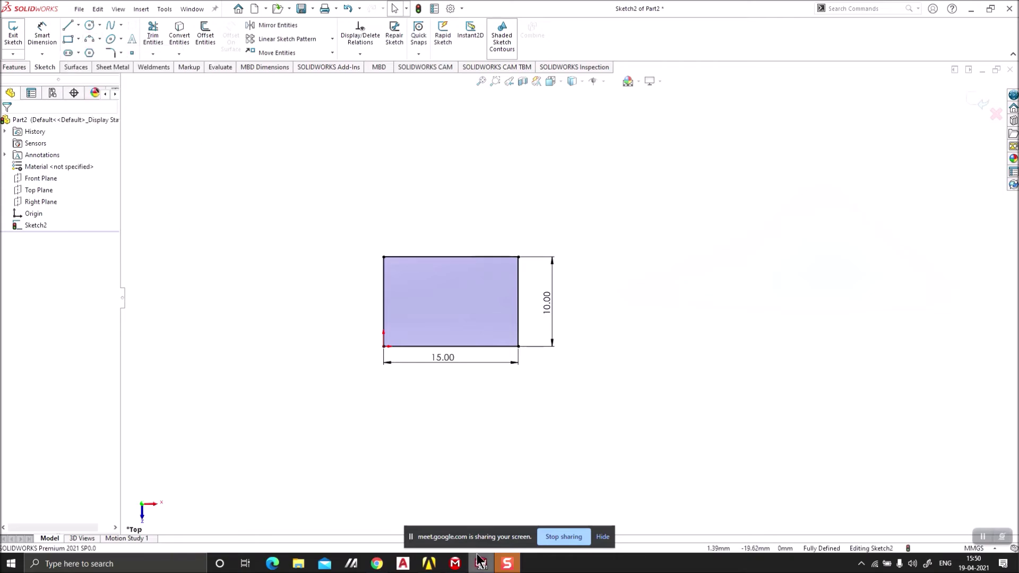
pyautogui.click(78, 38)
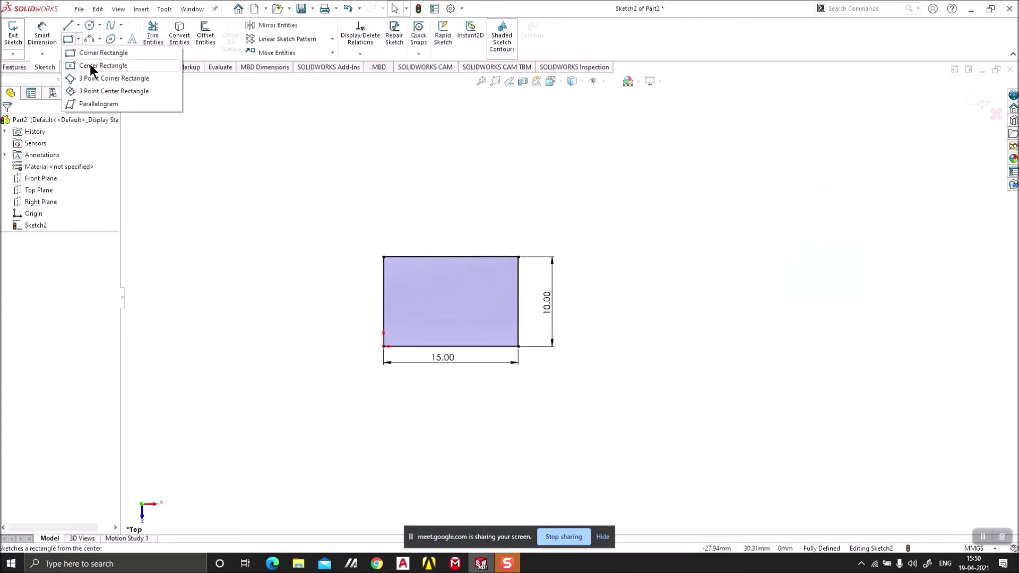
pyautogui.click(93, 66)
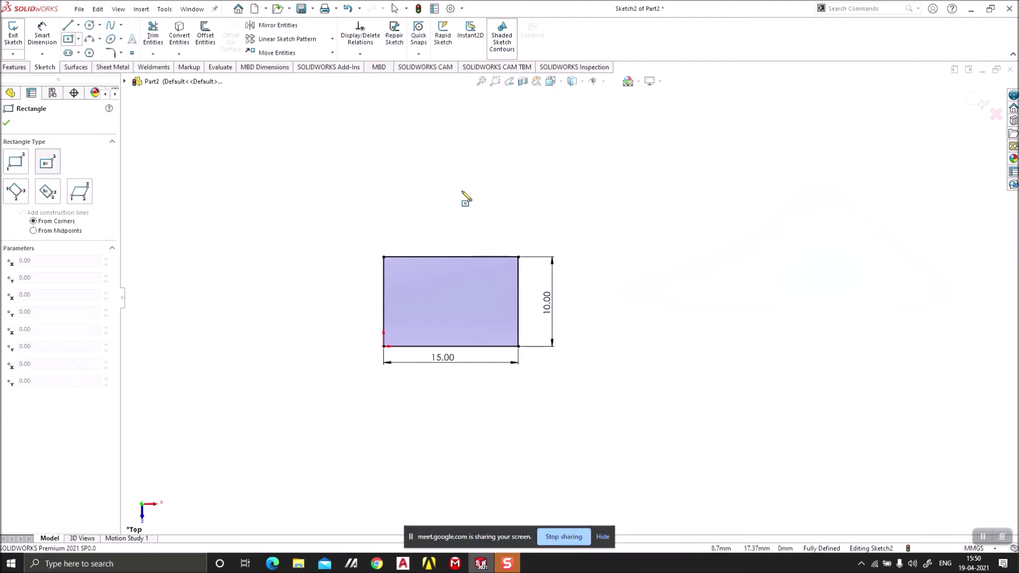
pyautogui.click(699, 229)
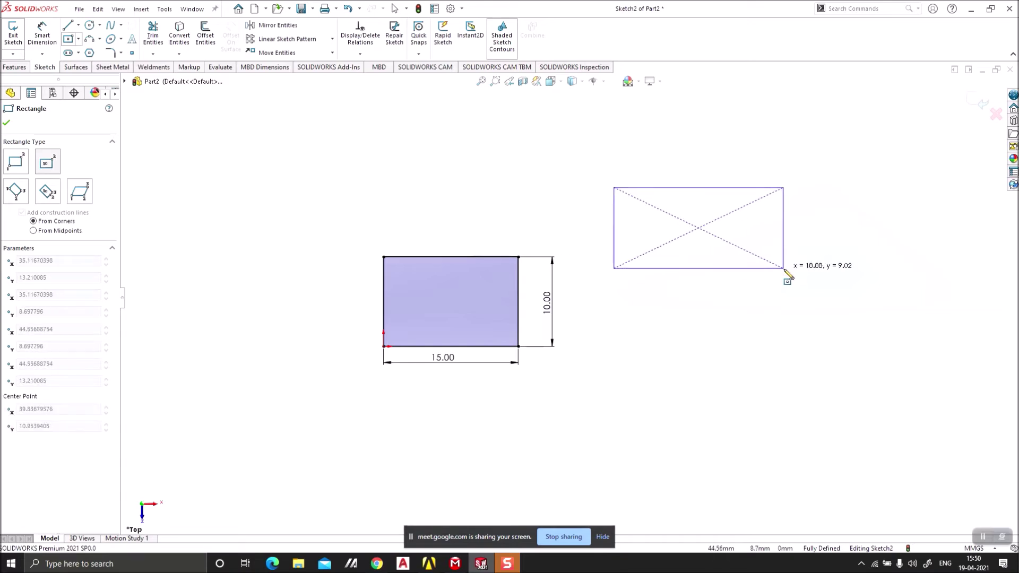
pyautogui.click(787, 277)
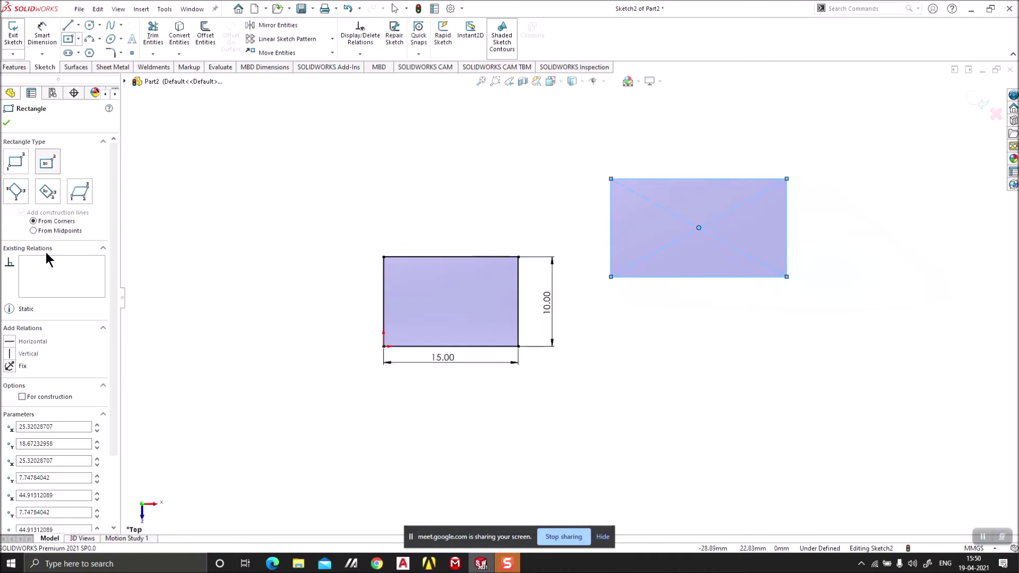
# Step: Dimension the center rectangle to 20 mm wide and 10 mm high
pyautogui.click(52, 44)
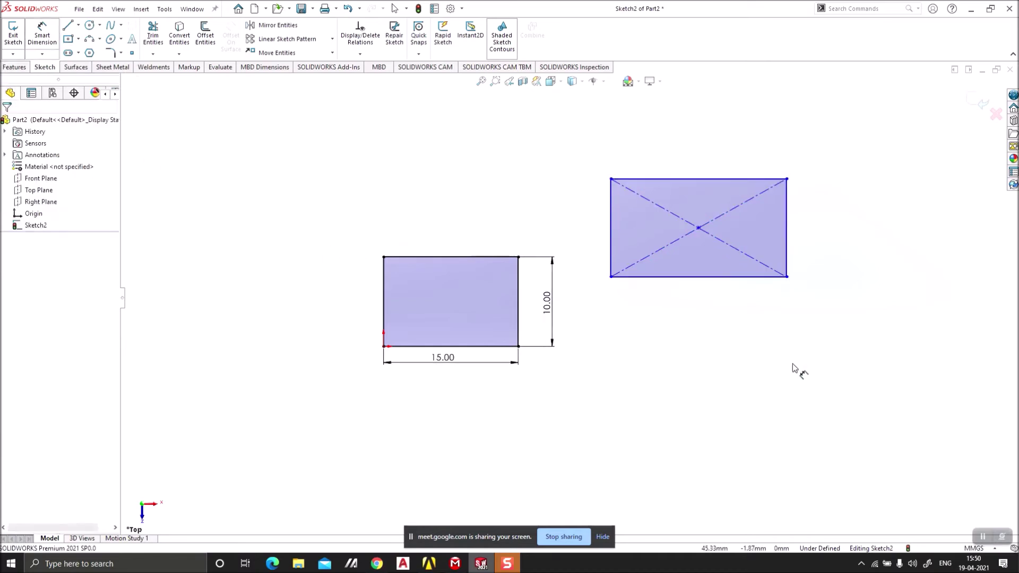
pyautogui.click(712, 277)
pyautogui.click(708, 302)
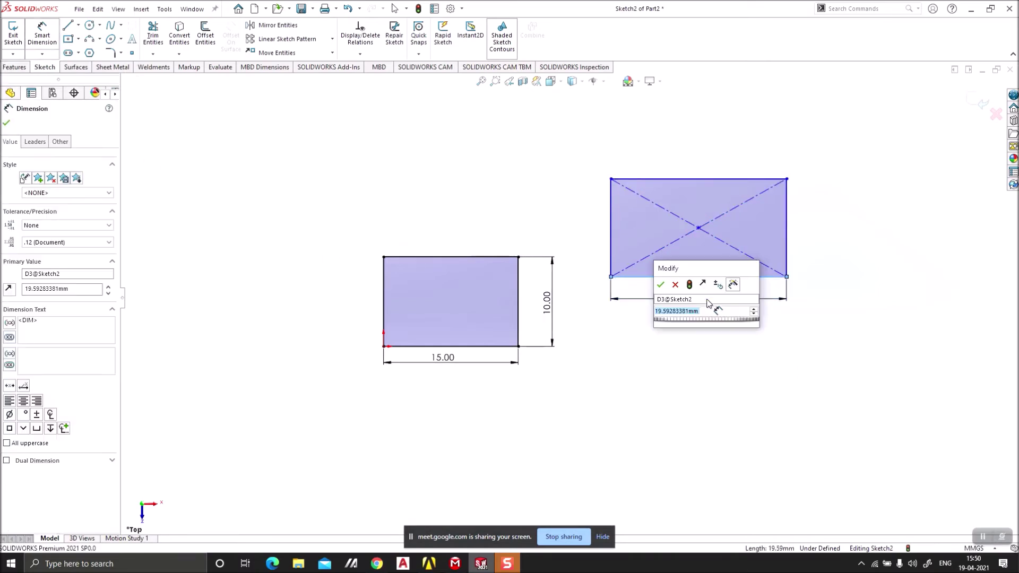
pyautogui.write('20')
pyautogui.press('Return')
pyautogui.click(786, 230)
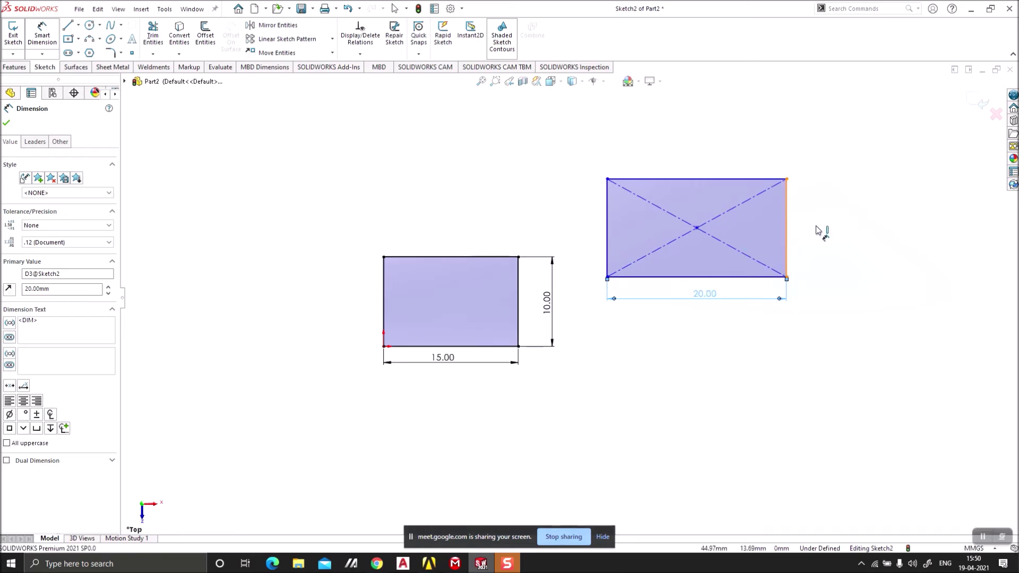
pyautogui.click(820, 229)
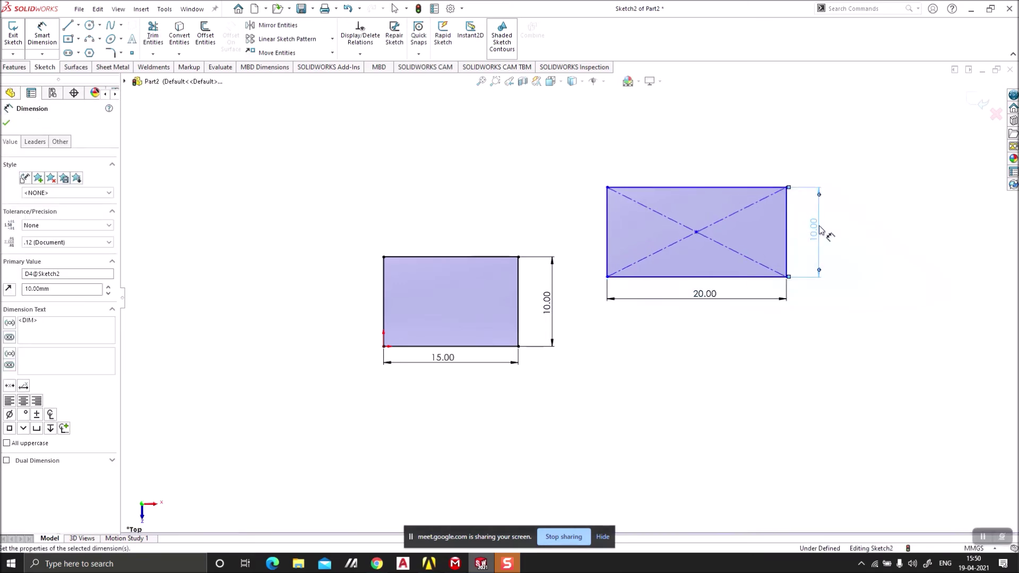
pyautogui.write('10')
pyautogui.press('Return')
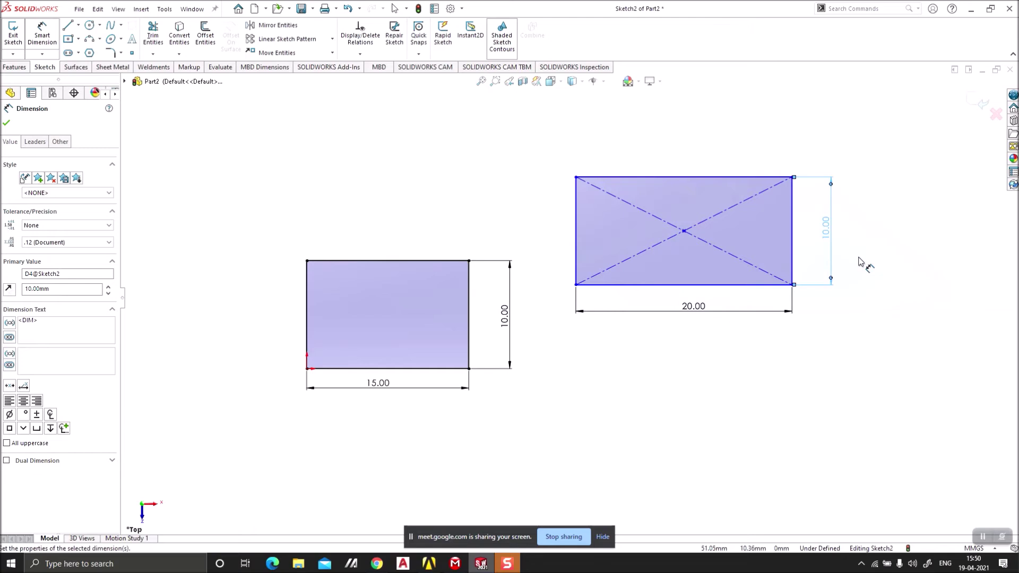
# Step: Set the vertical distance between the lower edges of the two rectangles to 10 mm
pyautogui.click(640, 287)
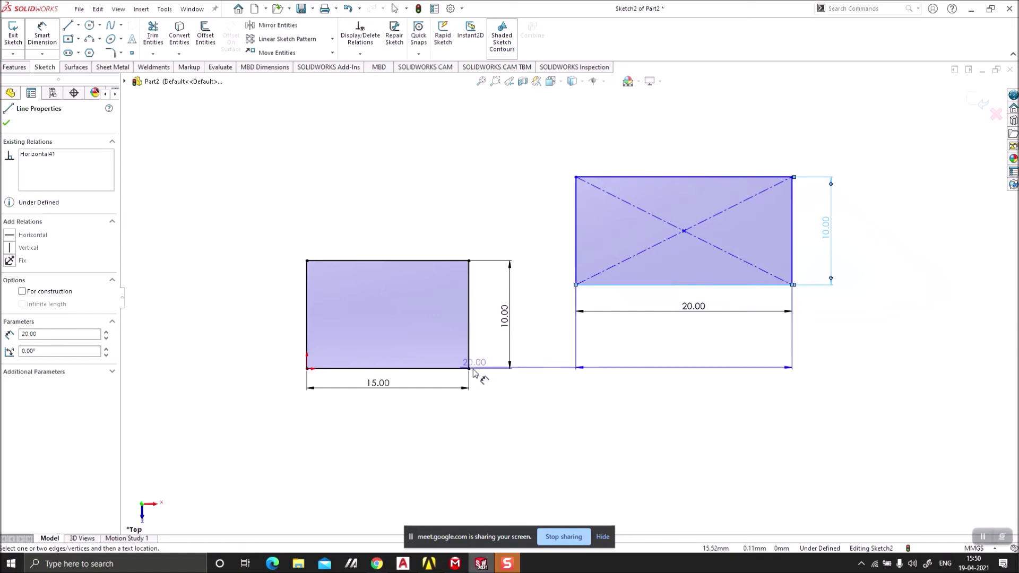
pyautogui.click(443, 368)
pyautogui.click(615, 352)
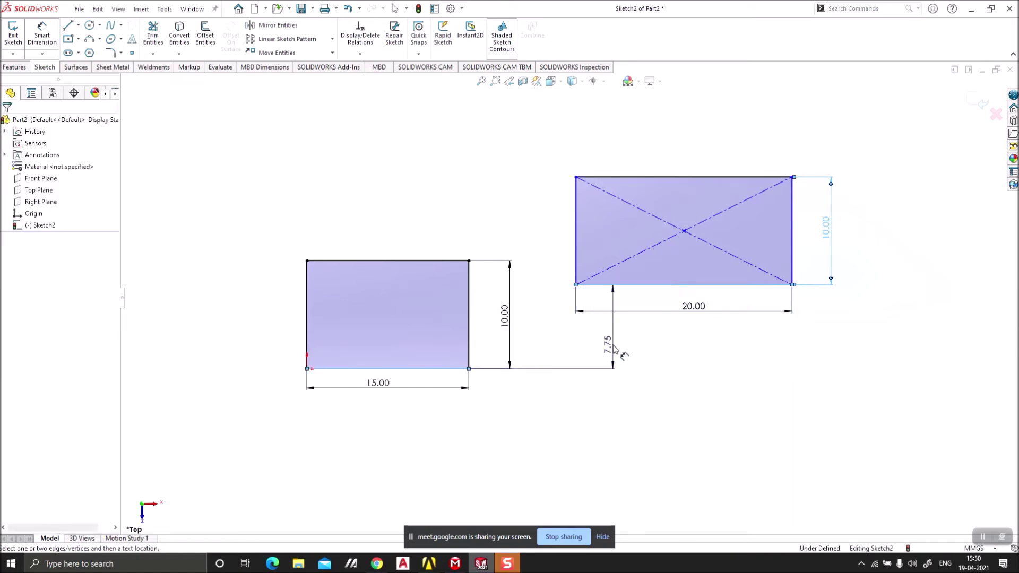
pyautogui.write('10')
pyautogui.press('Return')
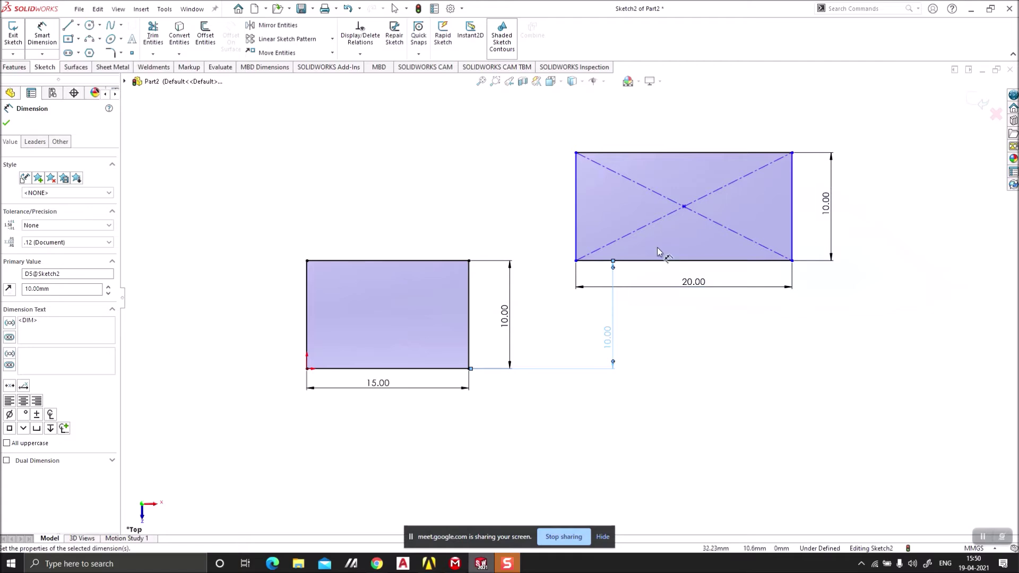
# Step: Set the horizontal gap between the first rectangle's right edge and the center rectangle's left edge to 10 mm
pyautogui.click(576, 228)
pyautogui.click(470, 297)
pyautogui.click(523, 208)
pyautogui.write('10')
pyautogui.press('Return')
pyautogui.press('Escape')
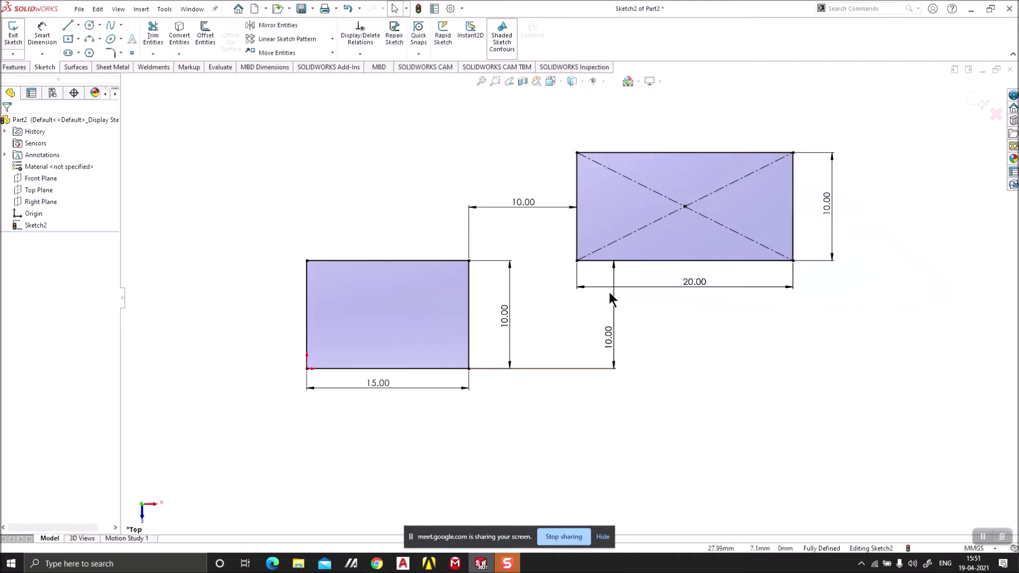
# Step: Sketch a tilted 3 Point Corner Rectangle about 24 by 17 mm to the upper right of the center rectangle
pyautogui.scroll(2, 610, 297)
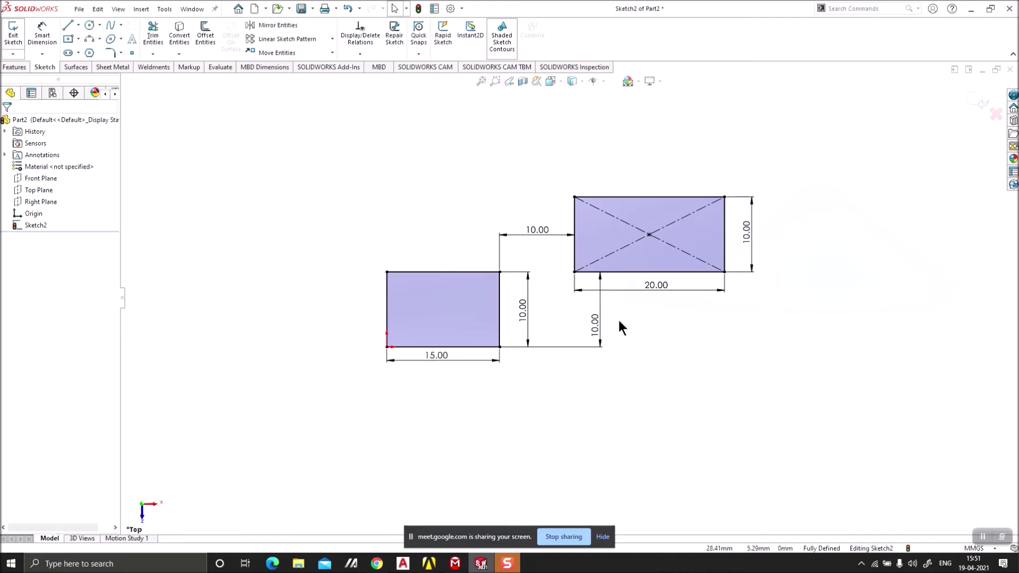
pyautogui.click(79, 38)
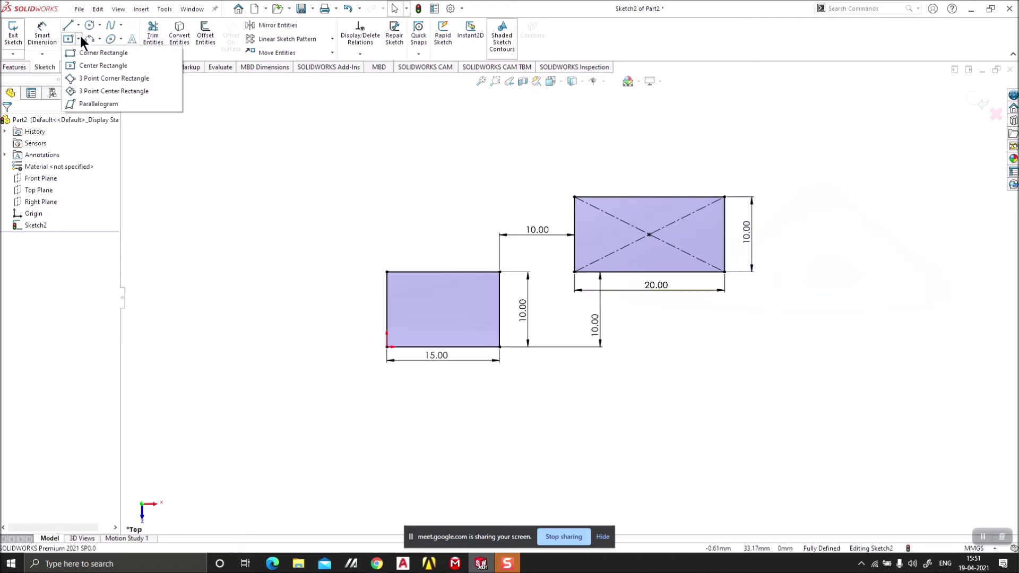
pyautogui.click(104, 79)
pyautogui.scroll(3, 566, 288)
pyautogui.scroll(-3, 732, 285)
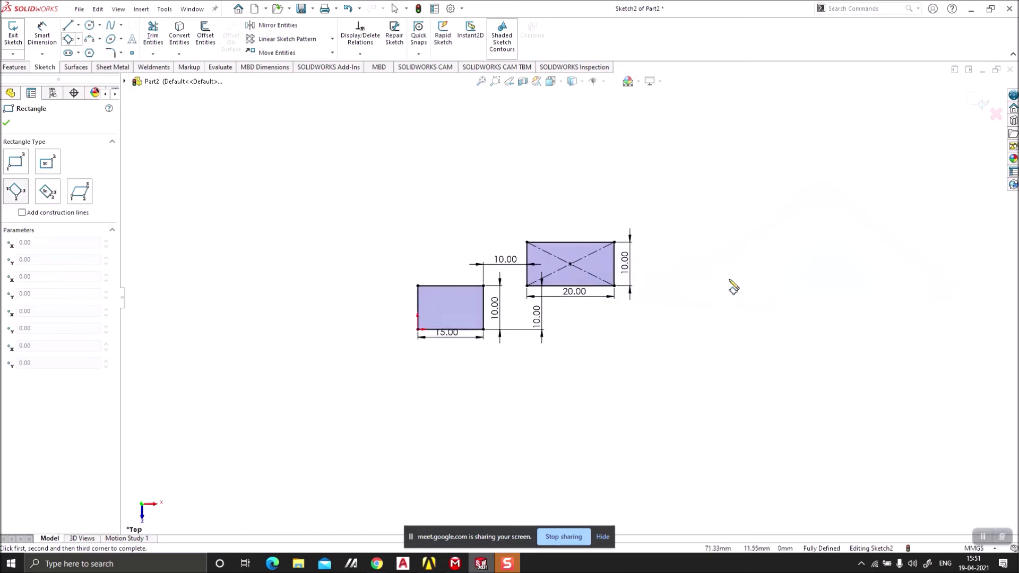
pyautogui.click(691, 164)
pyautogui.click(791, 243)
pyautogui.click(847, 174)
pyautogui.scroll(1, 667, 266)
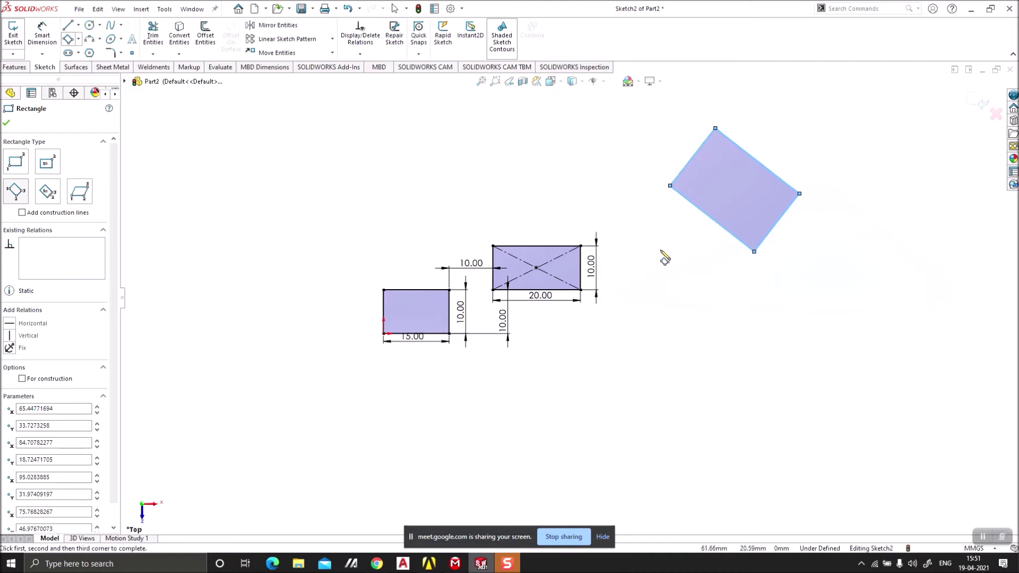
# Step: Sketch a second 3 Point Corner Rectangle about 25 by 14 mm, tilted upward to the right, below the first tilted one
pyautogui.click(79, 43)
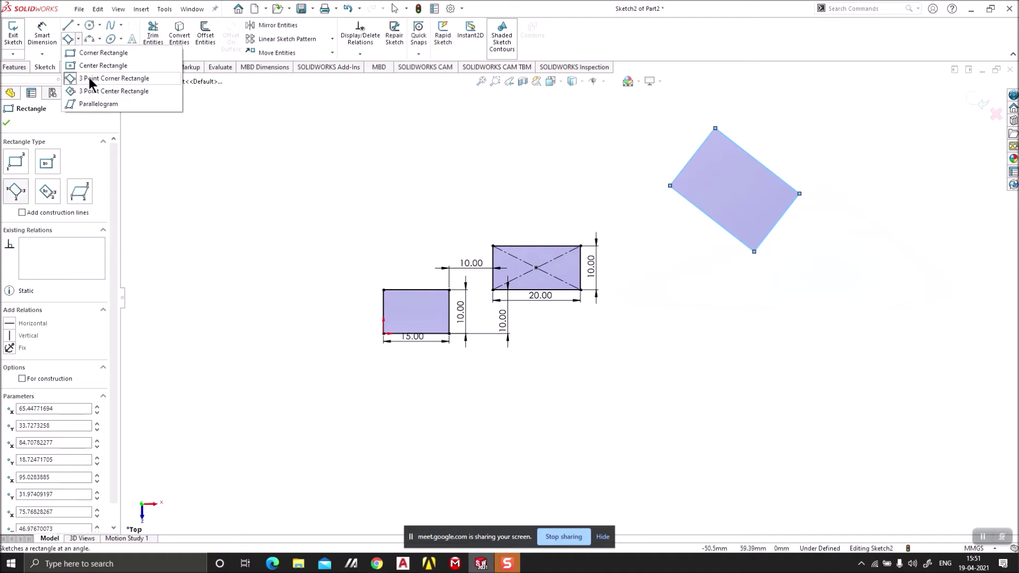
pyautogui.click(89, 77)
pyautogui.click(78, 39)
pyautogui.click(88, 78)
pyautogui.click(636, 363)
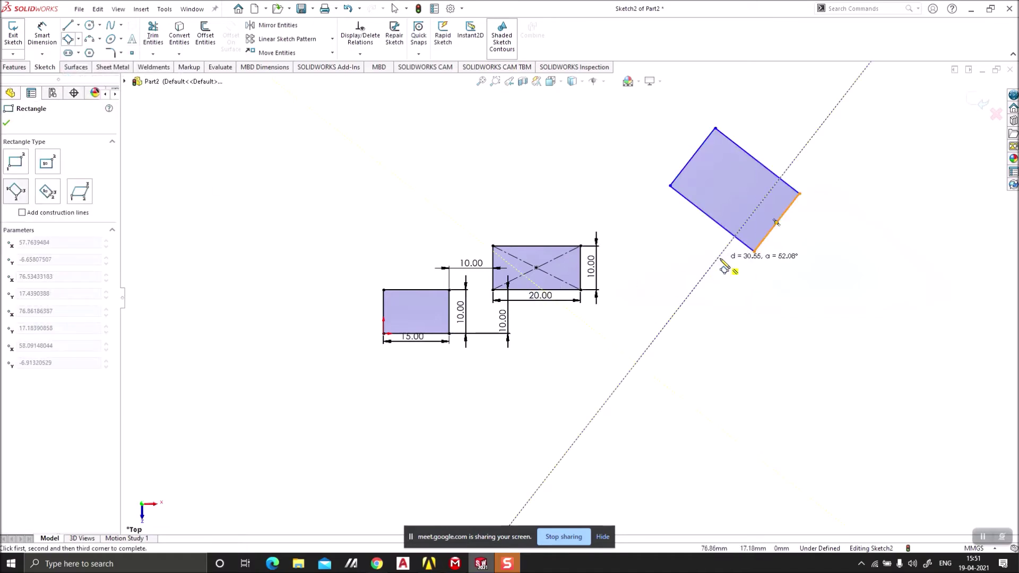
pyautogui.click(737, 319)
pyautogui.click(681, 283)
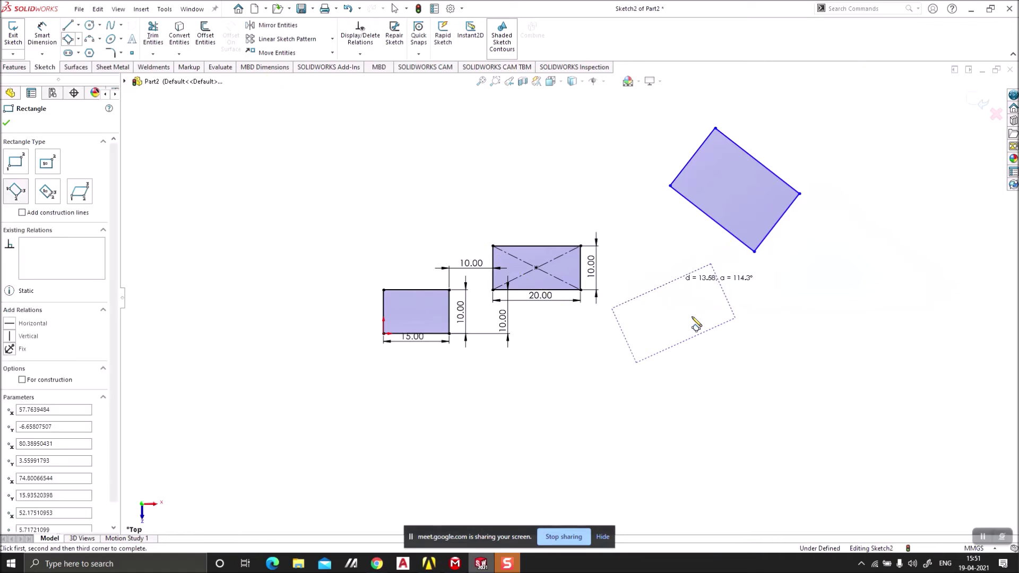
pyautogui.scroll(-3, 695, 318)
pyautogui.press('Escape')
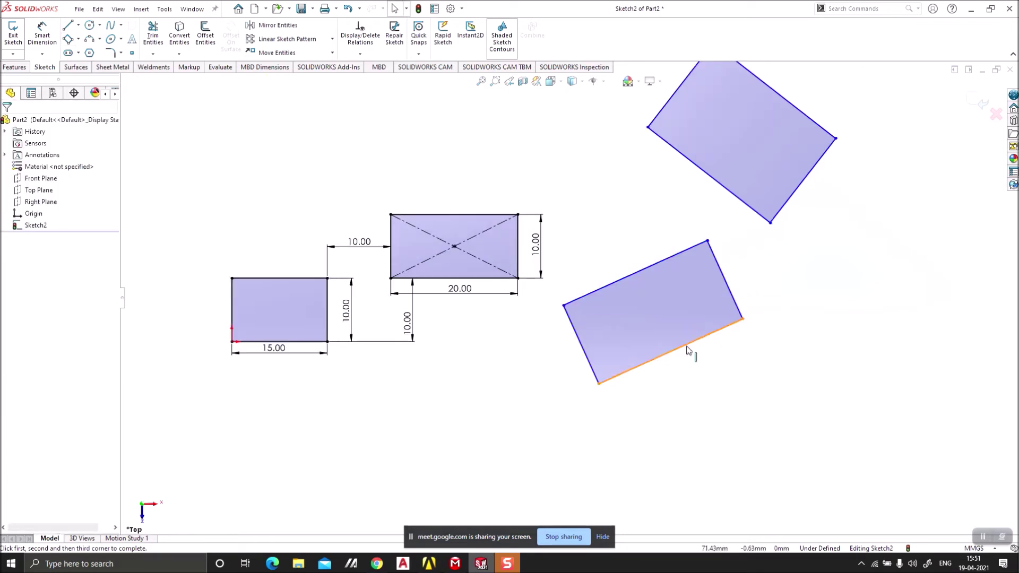
# Step: Draw a horizontal infinite-length centerline through the lowest corner of the lower tilted rectangle
pyautogui.click(78, 25)
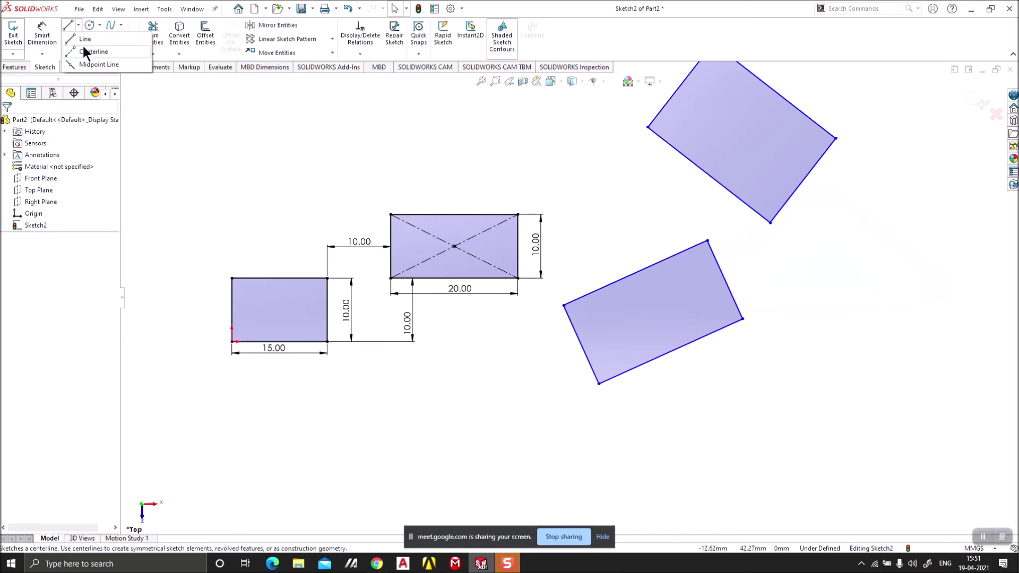
pyautogui.click(87, 51)
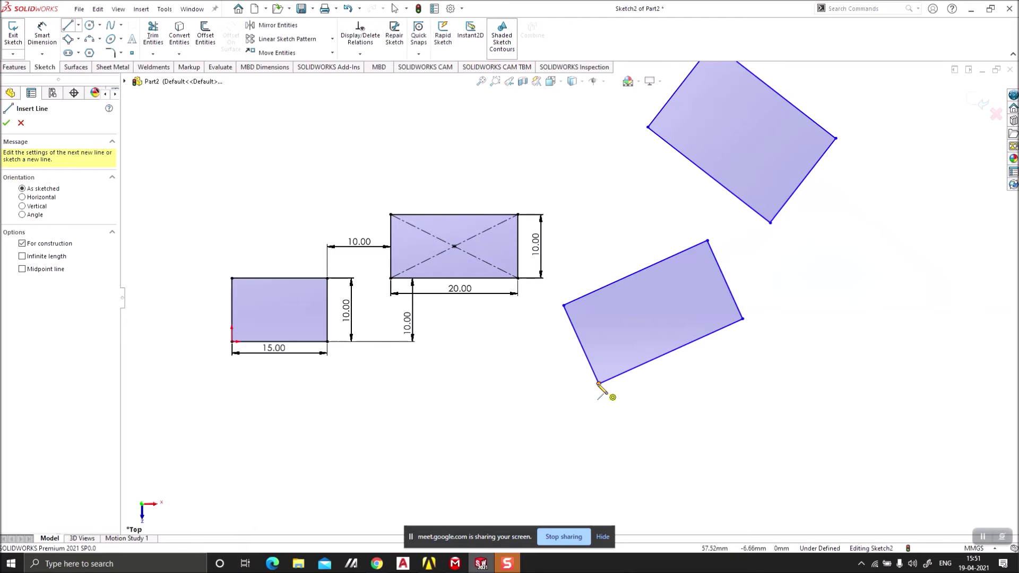
pyautogui.click(34, 259)
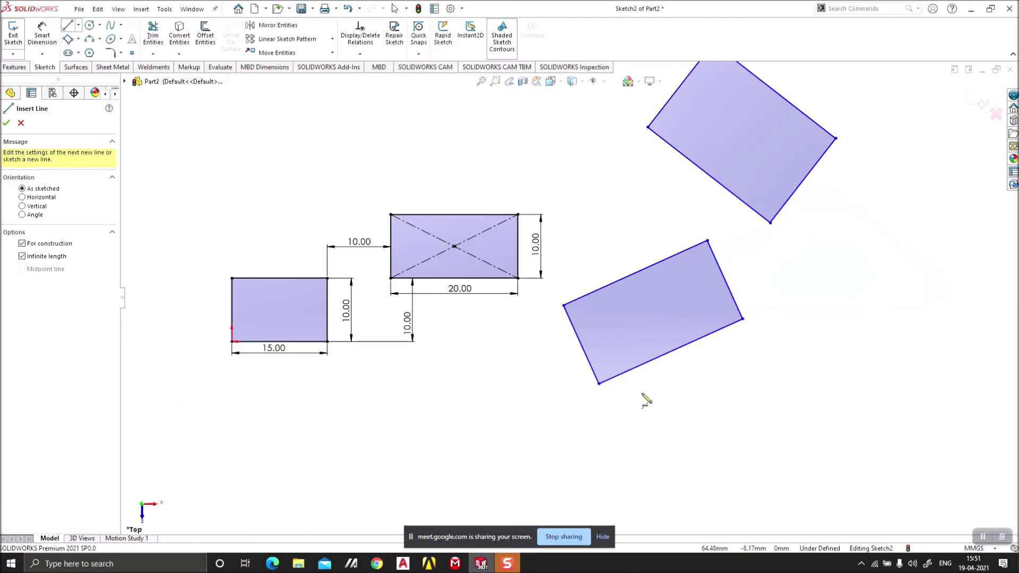
pyautogui.click(598, 383)
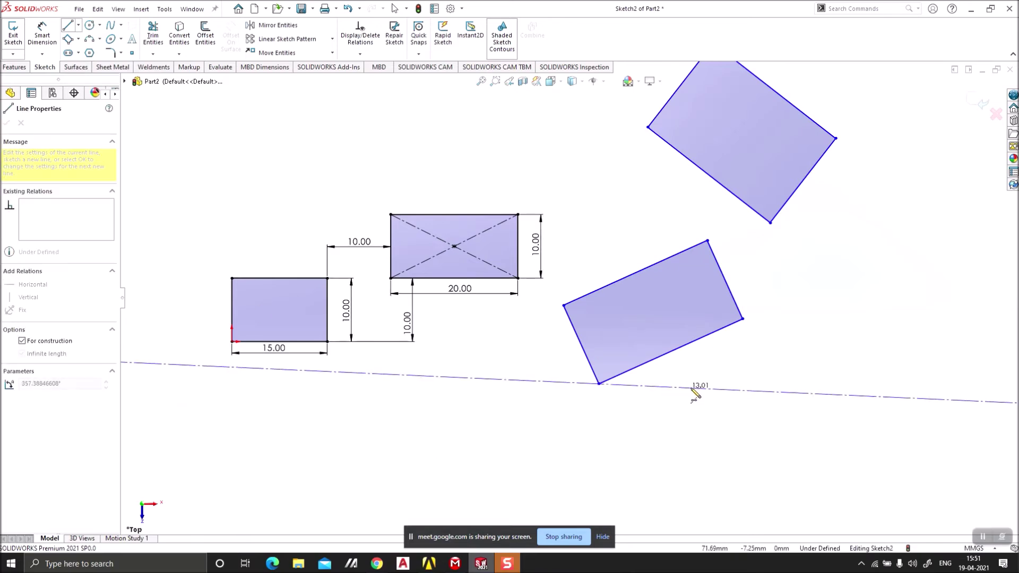
pyautogui.click(718, 391)
pyautogui.press('Escape')
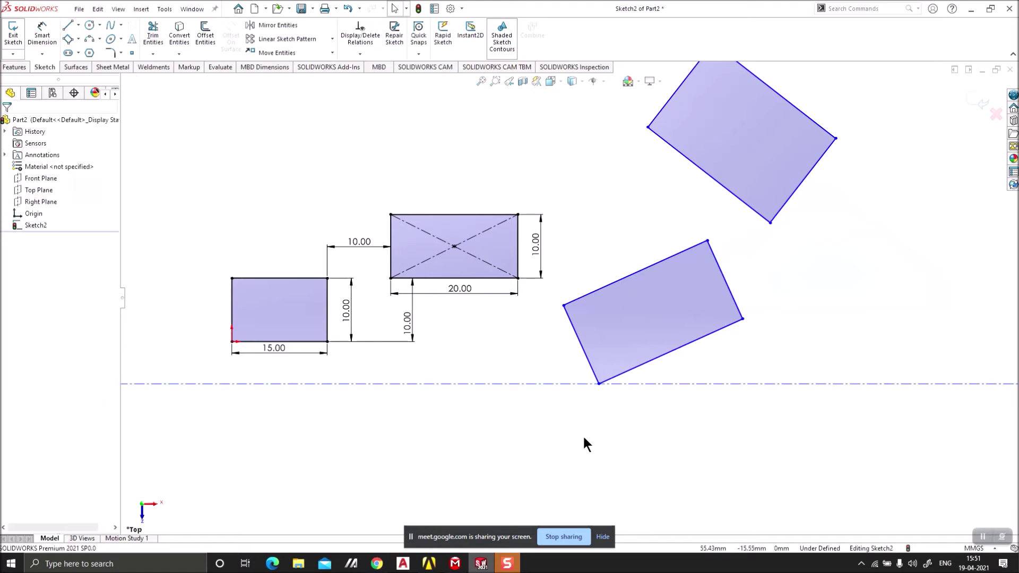
# Step: Dimension the angle between the infinite centerline and the lower tilted rectangle's bottom edge as 45°
pyautogui.click(50, 33)
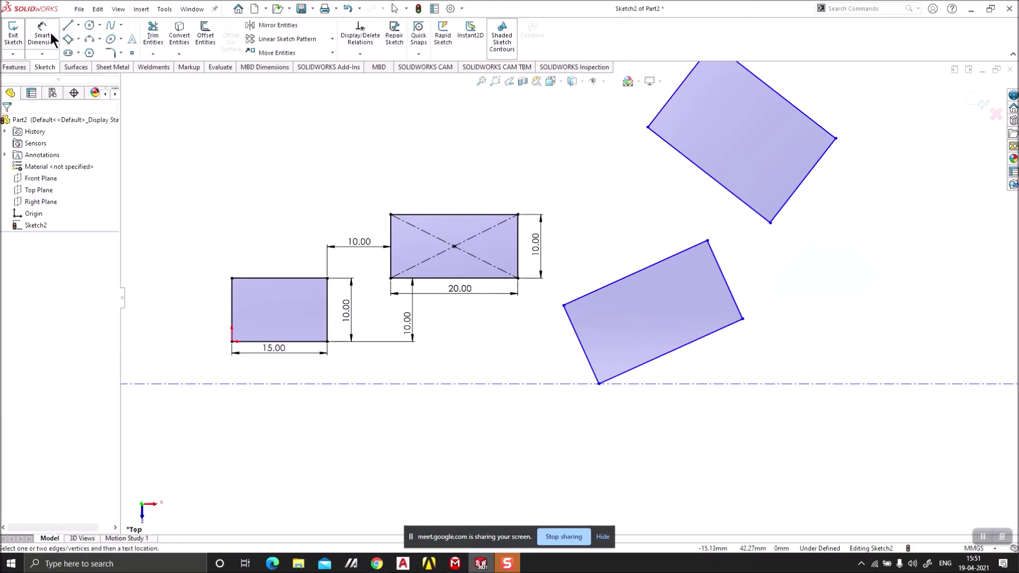
pyautogui.click(718, 387)
pyautogui.click(709, 335)
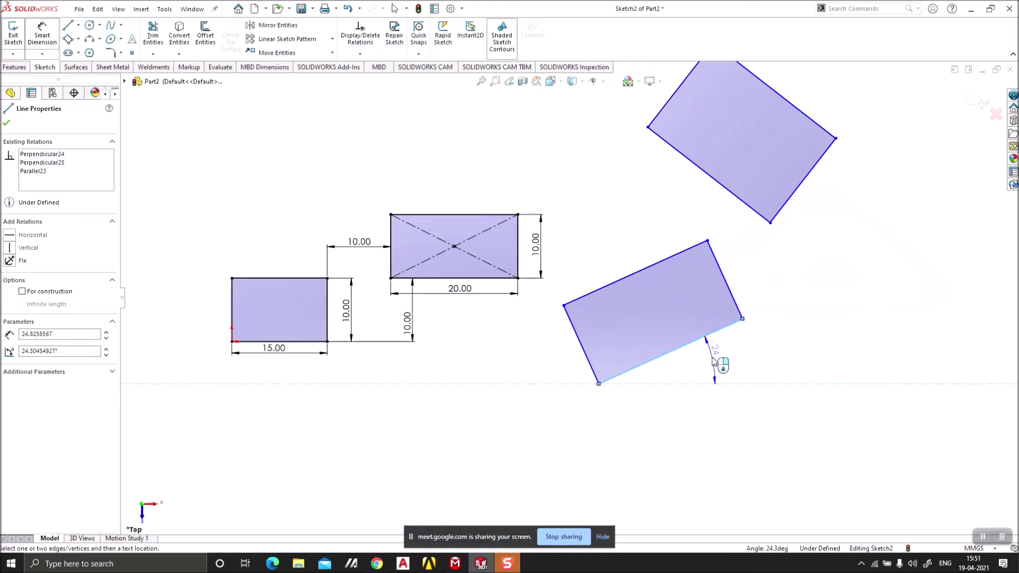
pyautogui.click(713, 361)
pyautogui.write('45')
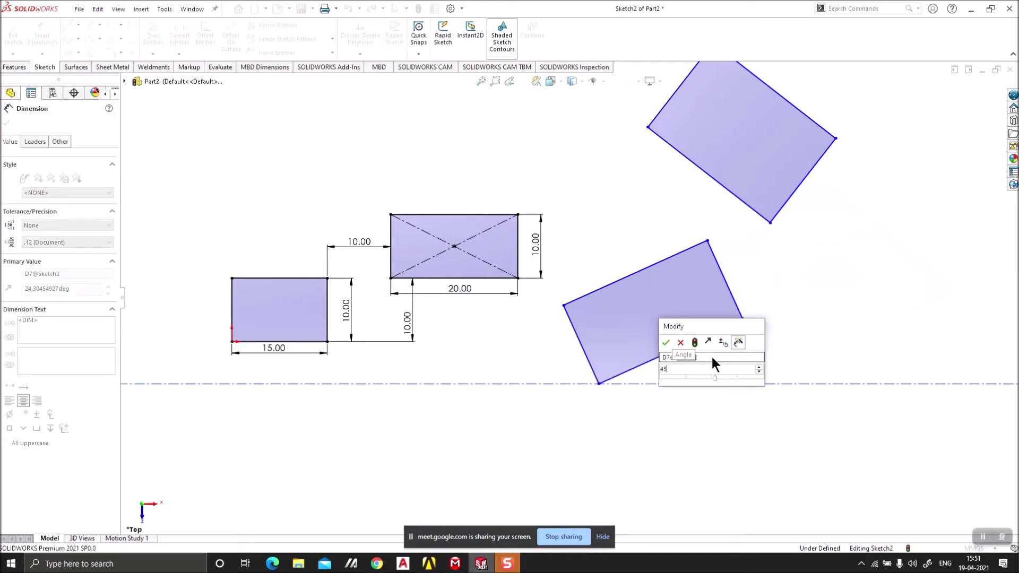
pyautogui.press('Return')
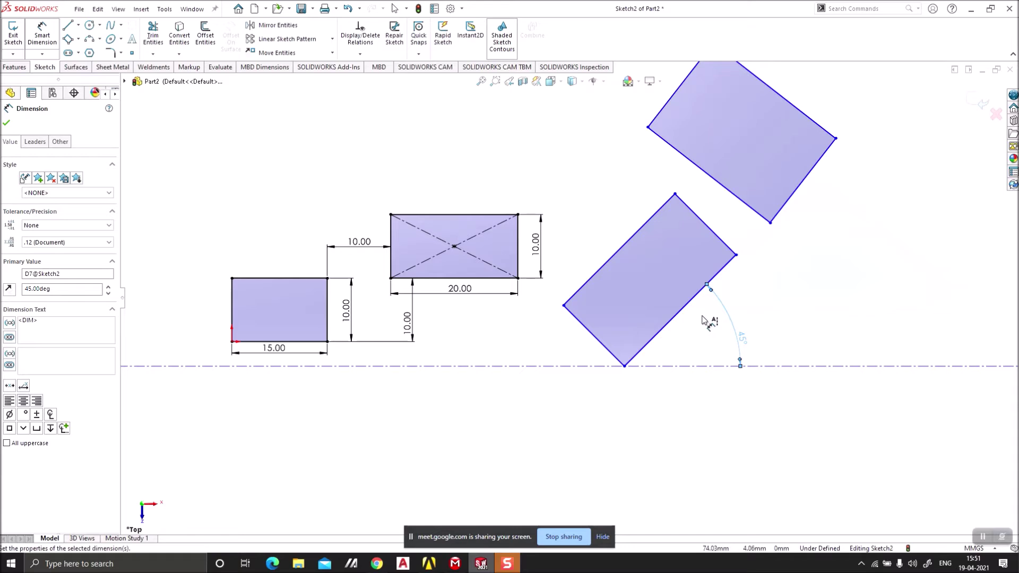
pyautogui.press('Escape')
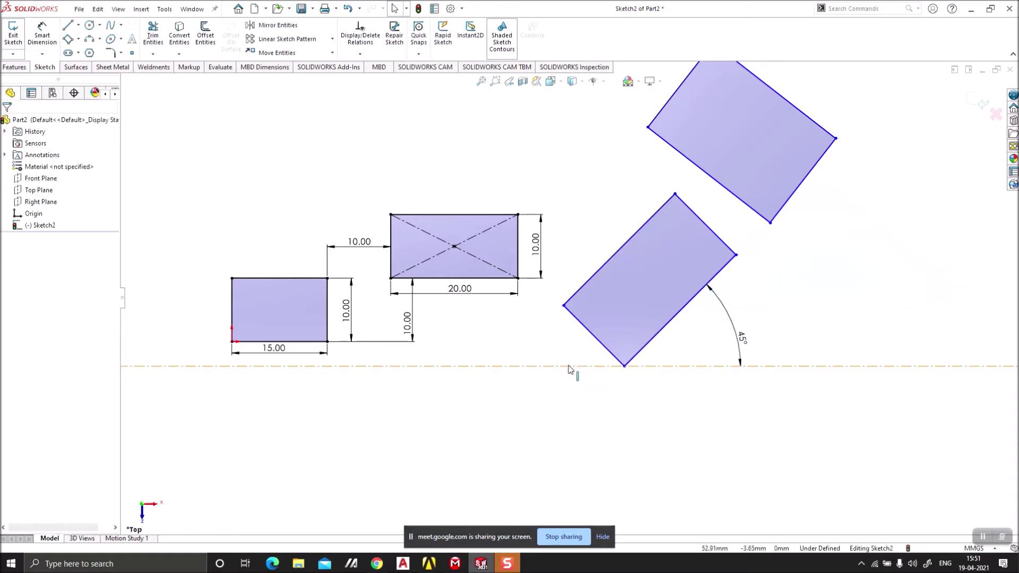
# Step: Replace the 45° dimension with a new 60° angle between the tilted rectangle's lower edge and the centerline
pyautogui.click(747, 340)
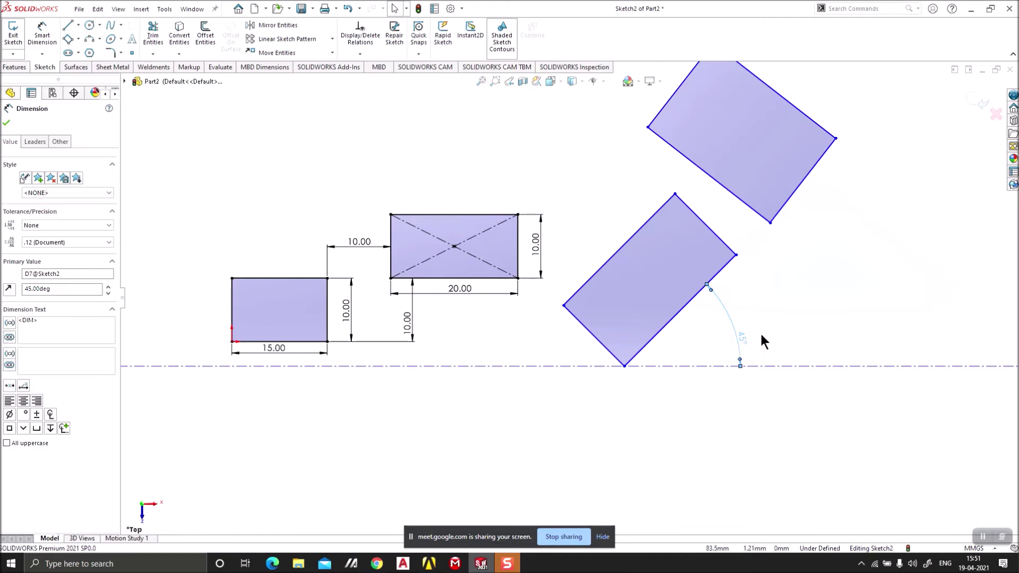
pyautogui.press('Delete')
pyautogui.click(42, 35)
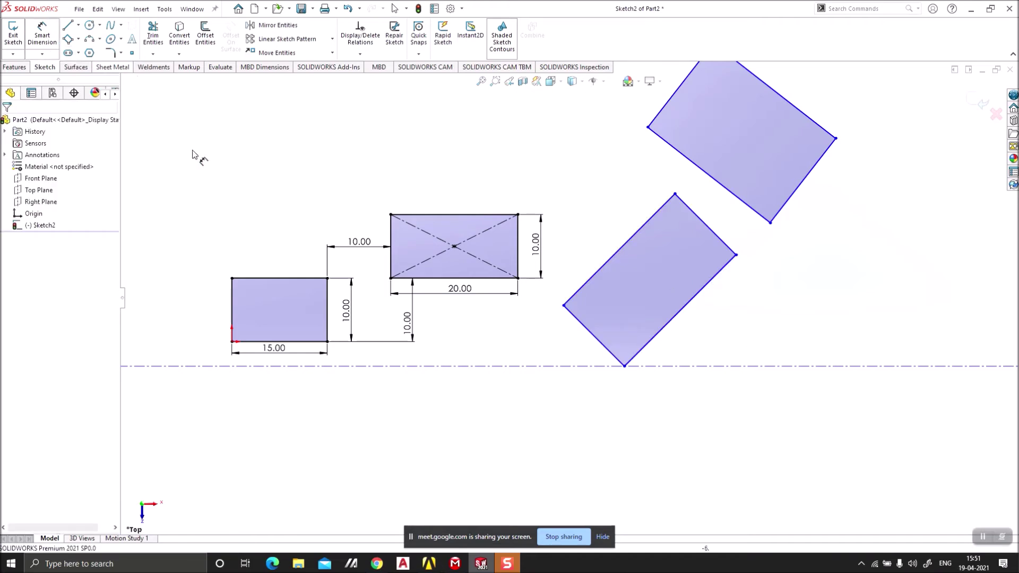
pyautogui.click(706, 287)
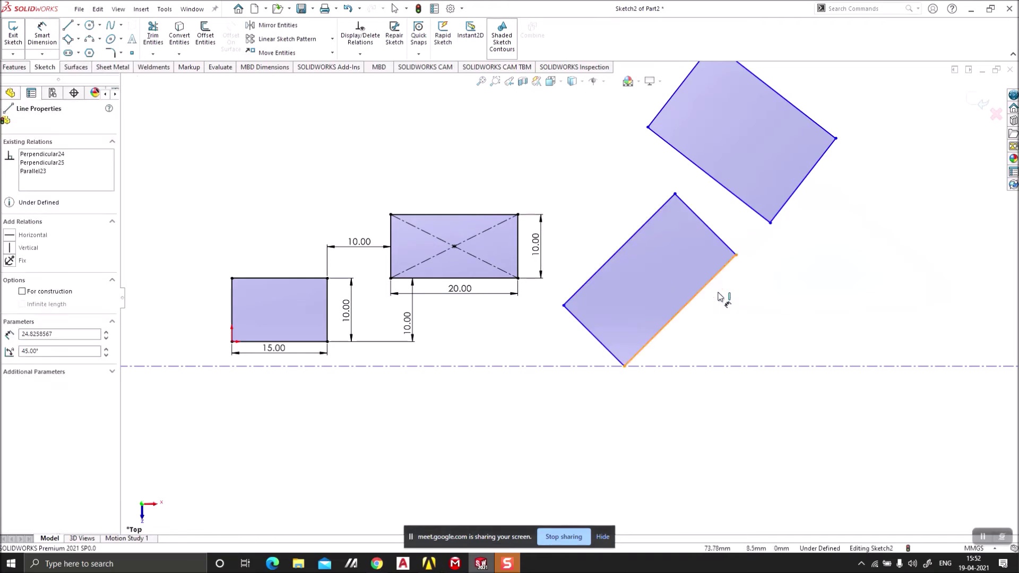
pyautogui.click(753, 366)
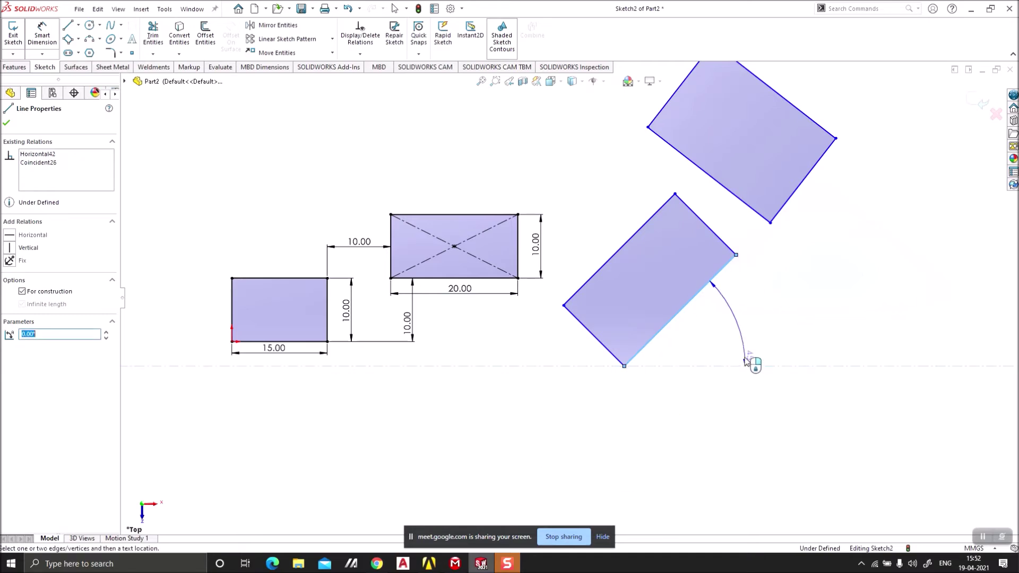
pyautogui.click(776, 341)
pyautogui.write('60')
pyautogui.press('Return')
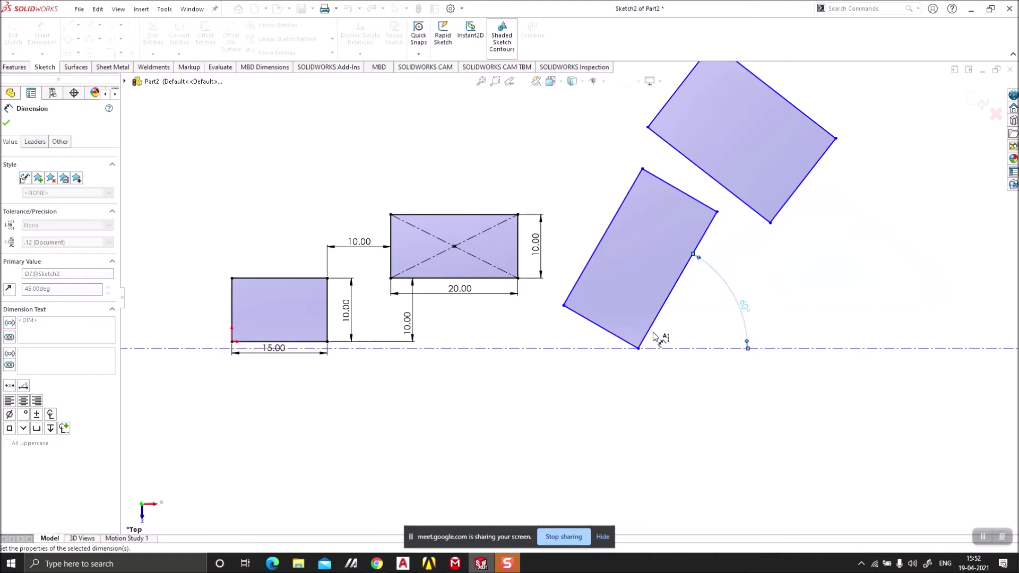
pyautogui.scroll(-5, 614, 329)
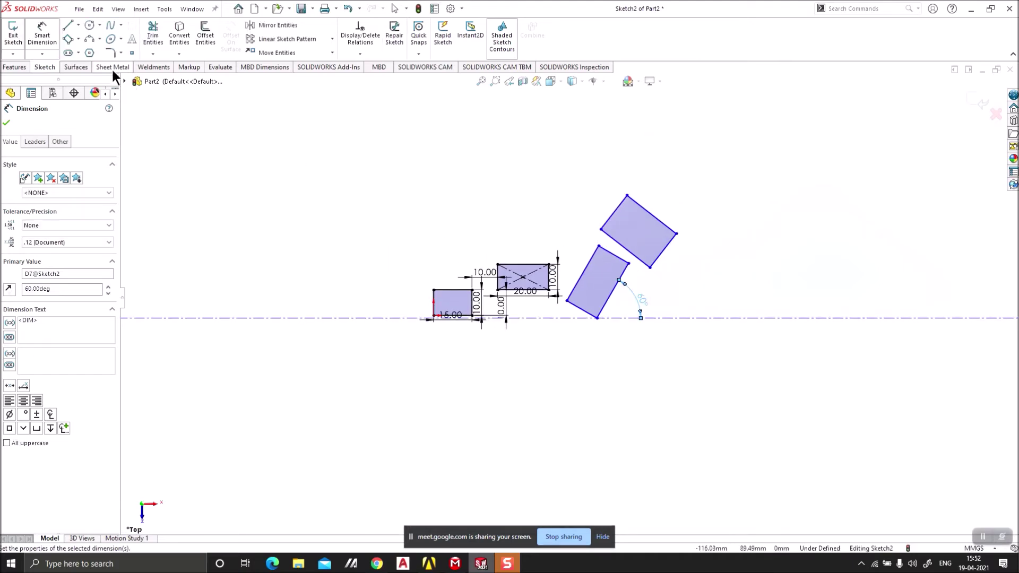
pyautogui.press('Escape')
# Step: Sketch a tilted 3 Point Center Rectangle about 62 by 34 mm to the upper right of the existing rectangles
pyautogui.click(77, 39)
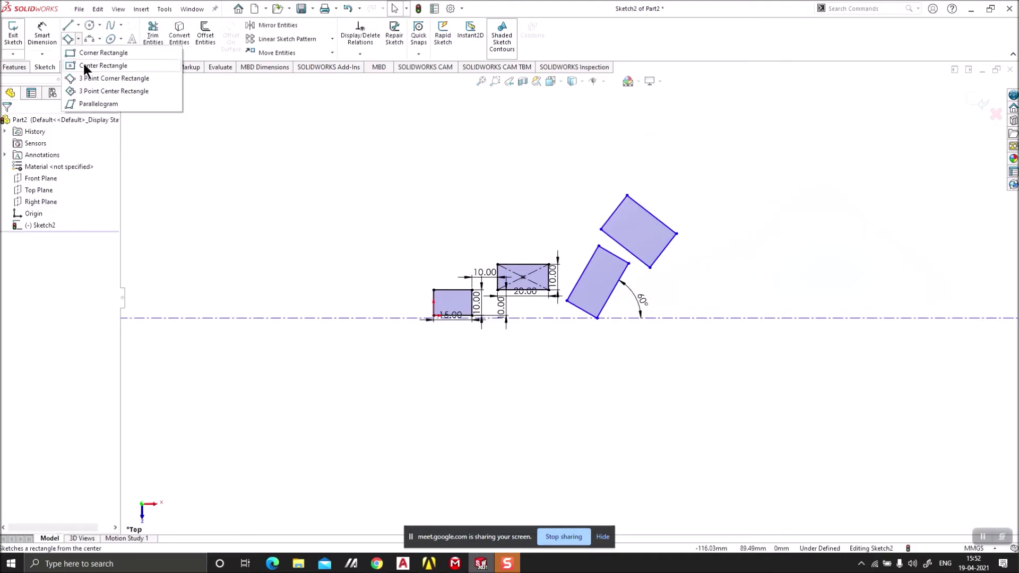
pyautogui.click(101, 90)
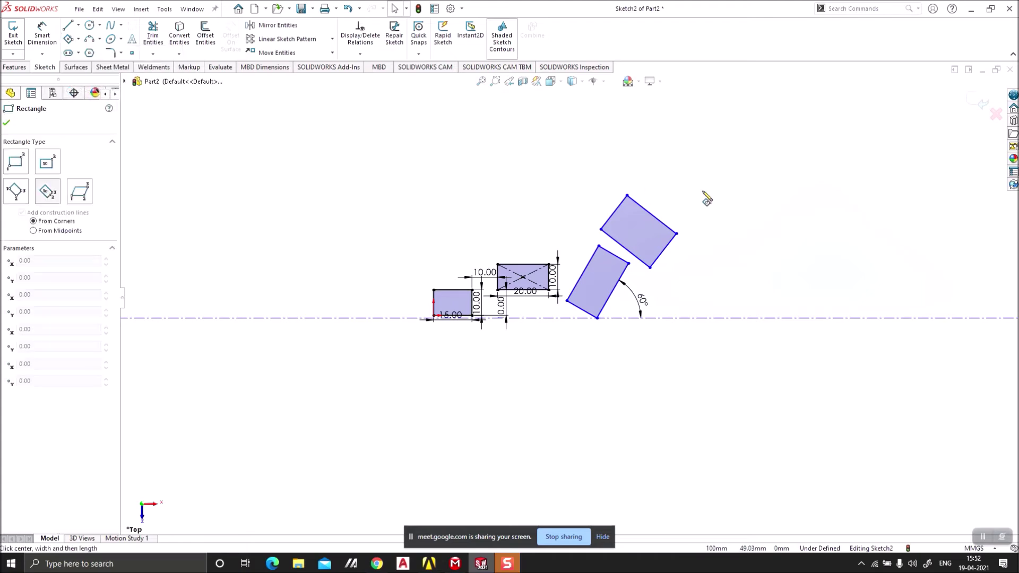
pyautogui.click(762, 196)
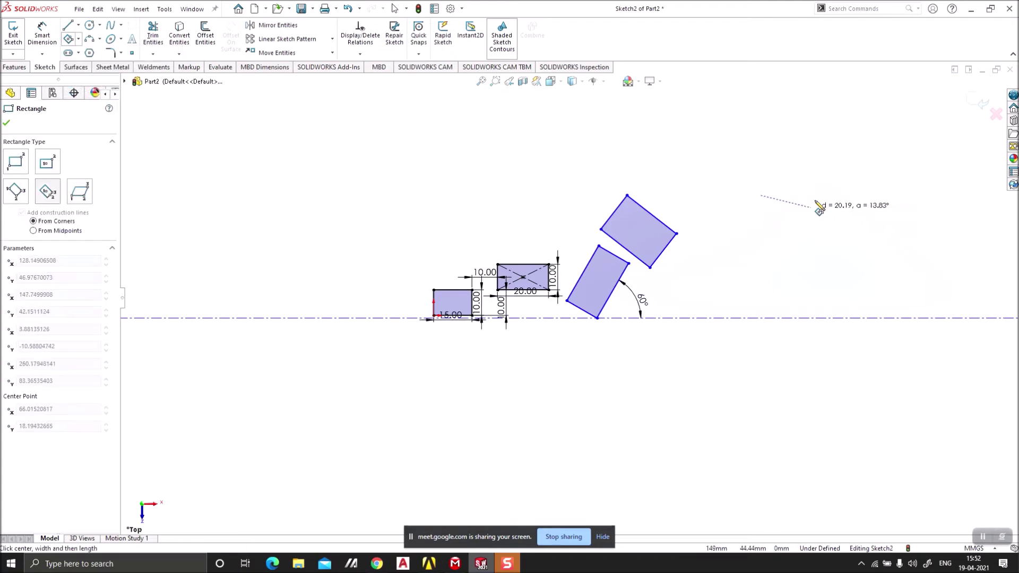
pyautogui.click(829, 234)
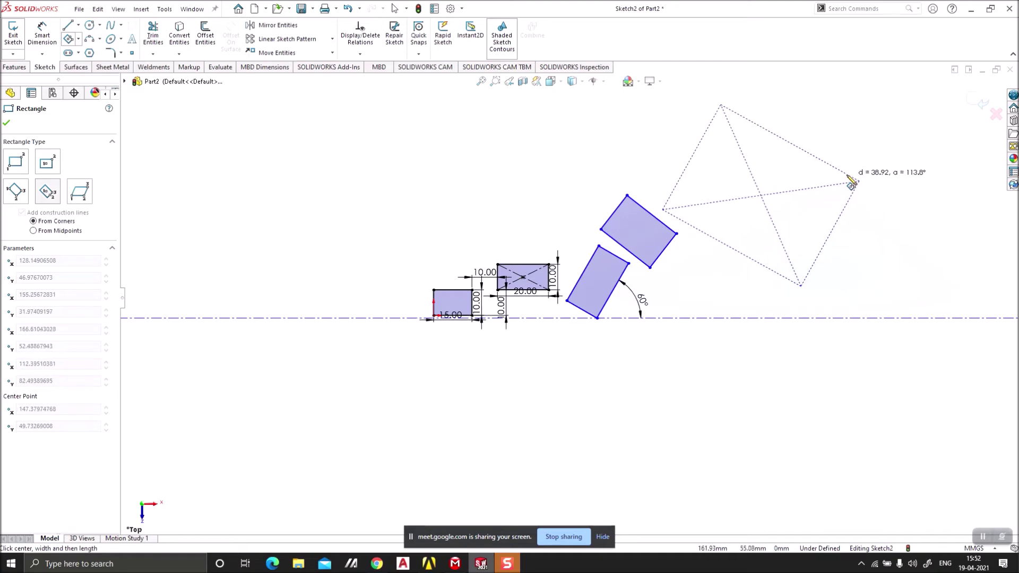
# Step: Sketch a Parallelogram with sides of about 32 and 22 mm above and left of the first rectangle
pyautogui.click(78, 40)
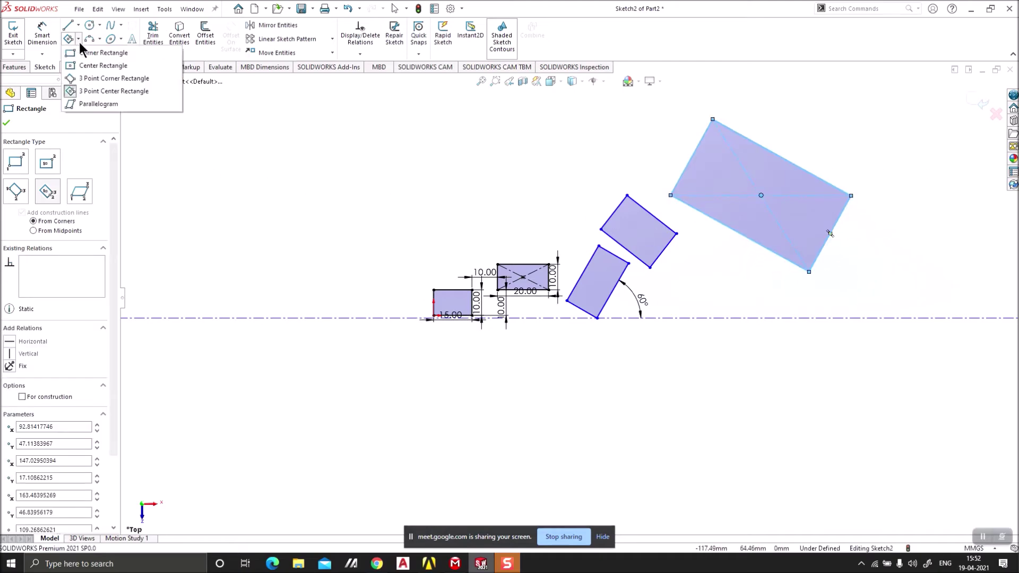
pyautogui.click(104, 104)
pyautogui.click(356, 171)
pyautogui.click(420, 223)
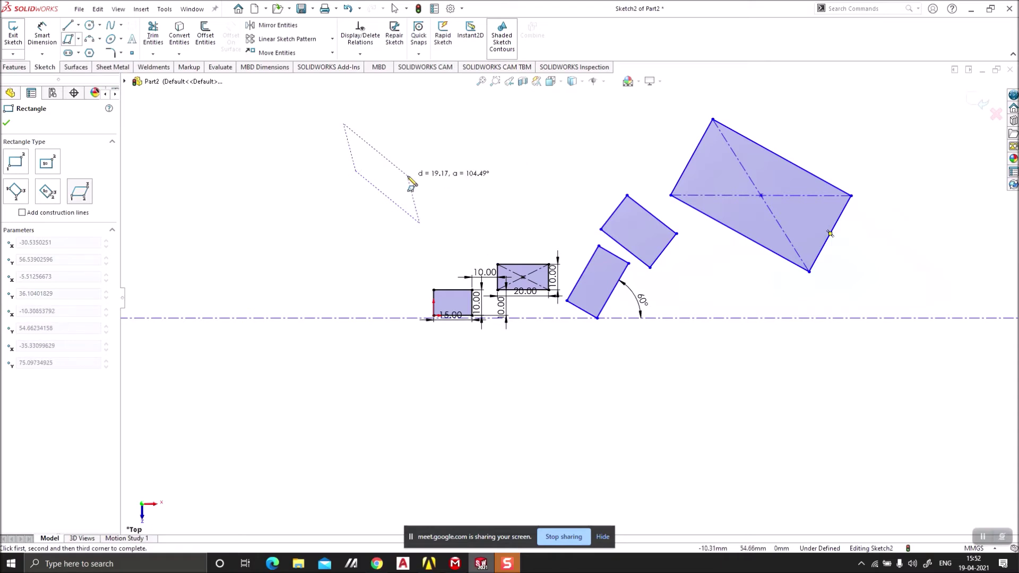
pyautogui.click(473, 203)
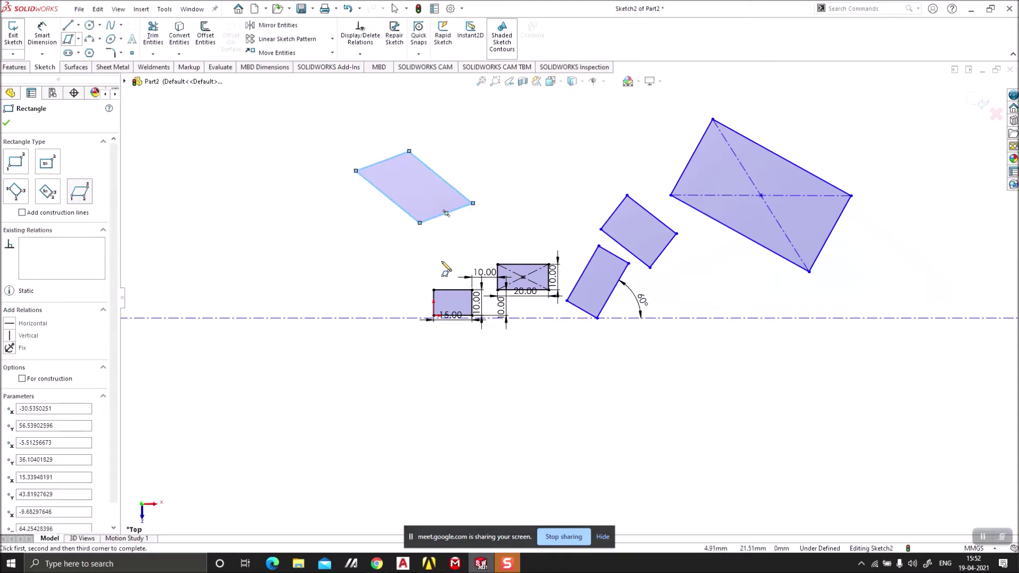
pyautogui.press('Escape')
# Step: Delete all the rectangles, the parallelogram, the centerline and their dimensions from the sketch
pyautogui.moveTo(848, 401)
pyautogui.mouseDown()
pyautogui.moveTo(481, 151)
pyautogui.moveTo(320, 124)
pyautogui.mouseUp()
pyautogui.press('Delete')
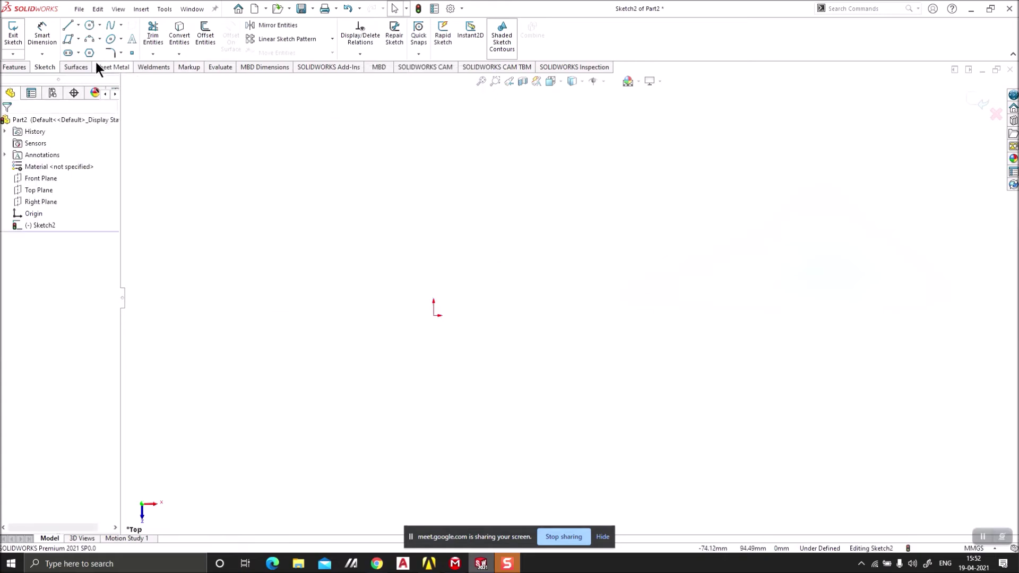
# Step: Draw a center-point circle with a radius of about 18.6 mm to the upper right of the origin
pyautogui.click(100, 27)
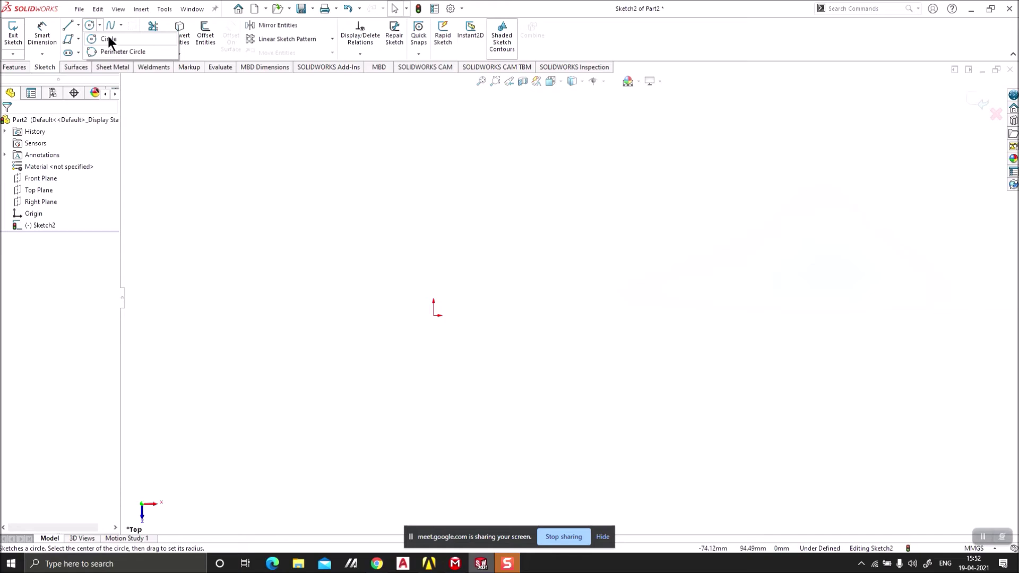
pyautogui.click(108, 39)
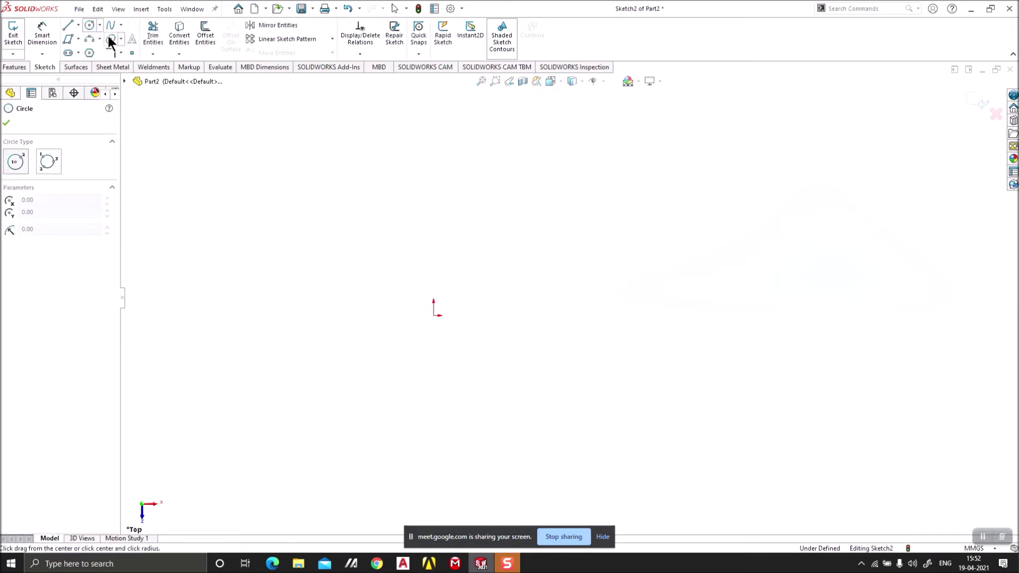
pyautogui.click(612, 216)
pyautogui.click(640, 259)
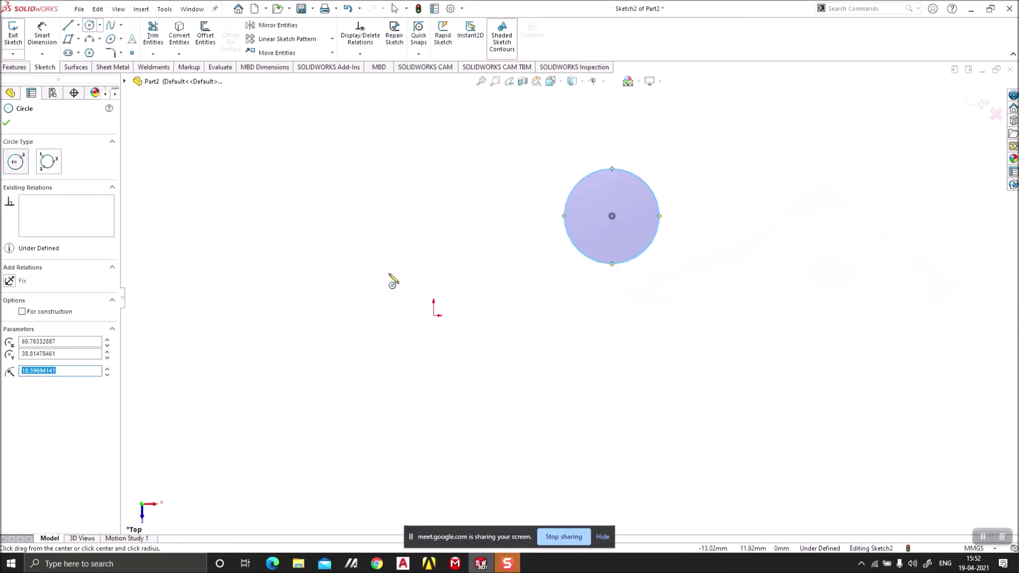
# Step: Dimension the circle's diameter as 40 mm
pyautogui.click(42, 35)
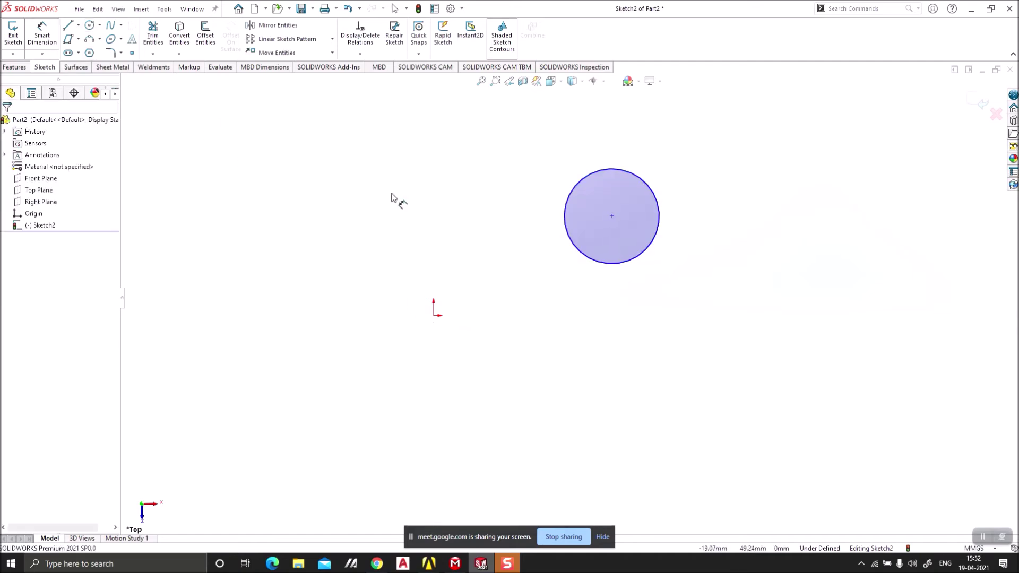
pyautogui.click(586, 182)
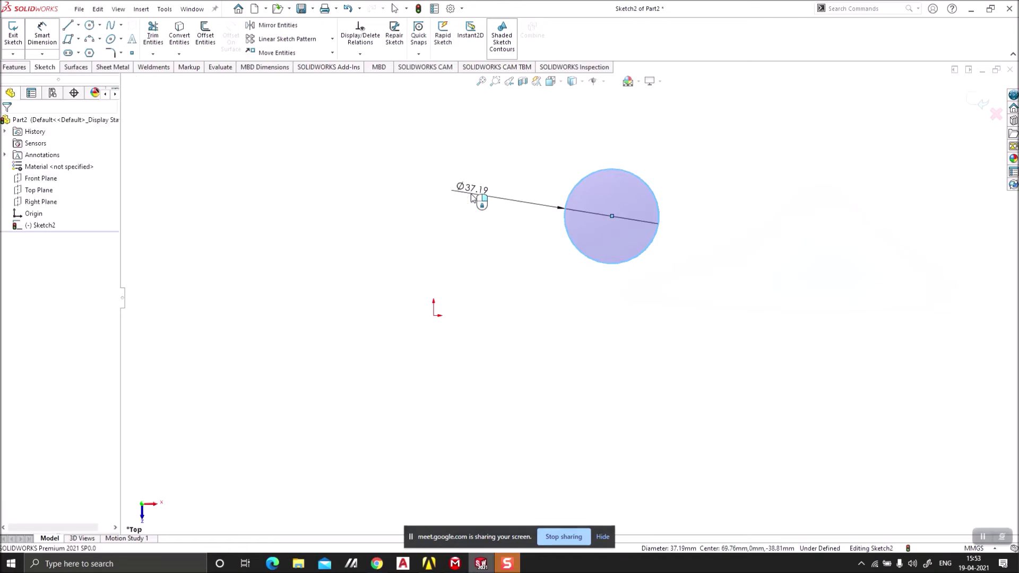
pyautogui.click(470, 193)
pyautogui.write('40')
pyautogui.press('Return')
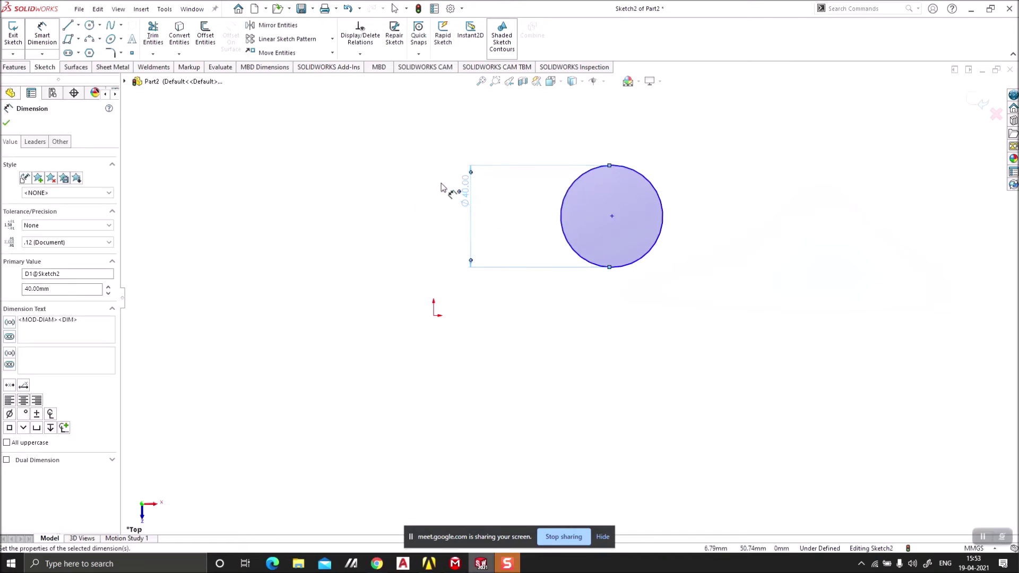
pyautogui.press('Escape')
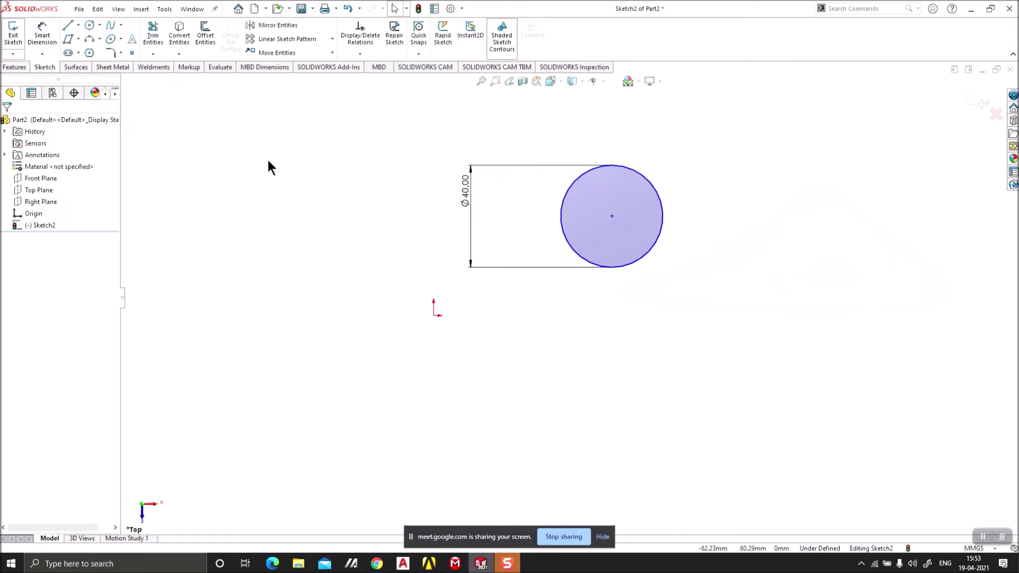
# Step: Draw a three-point Perimeter Circle with a radius of about 20.4 mm to the right of the 40 mm circle
pyautogui.click(100, 25)
pyautogui.click(112, 52)
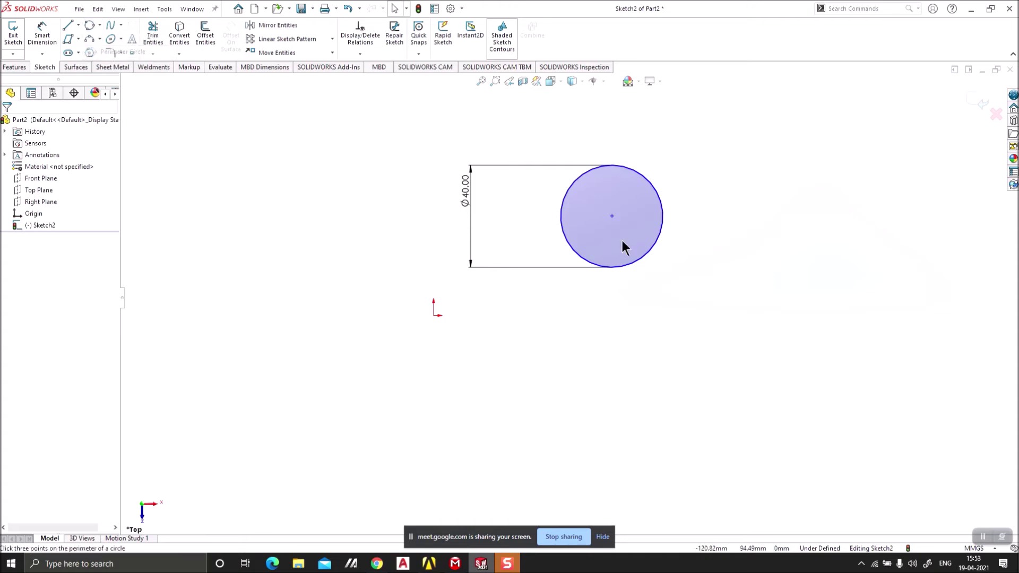
pyautogui.click(833, 172)
pyautogui.click(761, 226)
pyautogui.click(849, 258)
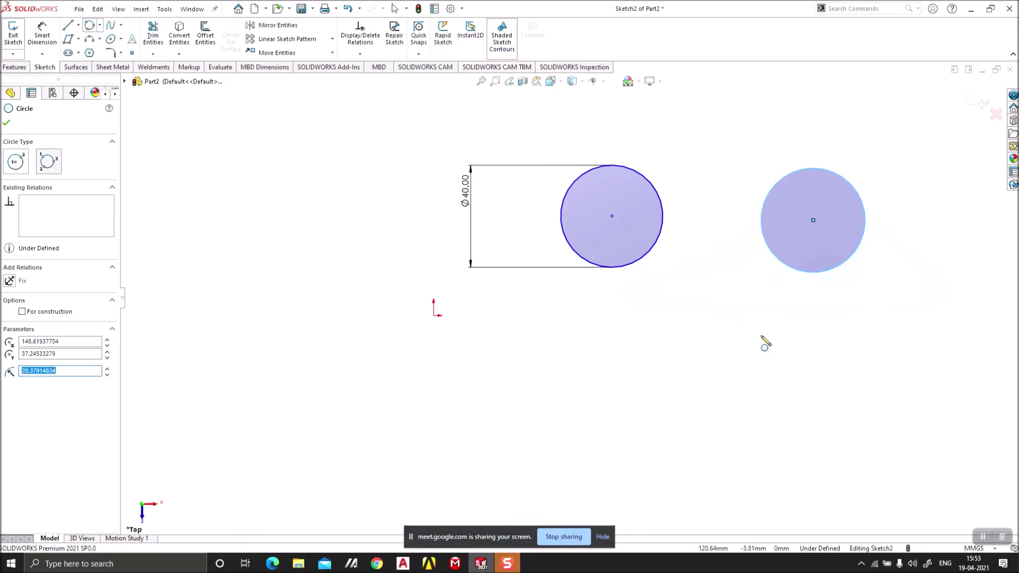
pyautogui.press('Escape')
# Step: Delete both circles and the diameter dimension from the sketch
pyautogui.moveTo(903, 357); pyautogui.dragTo(481, 159)
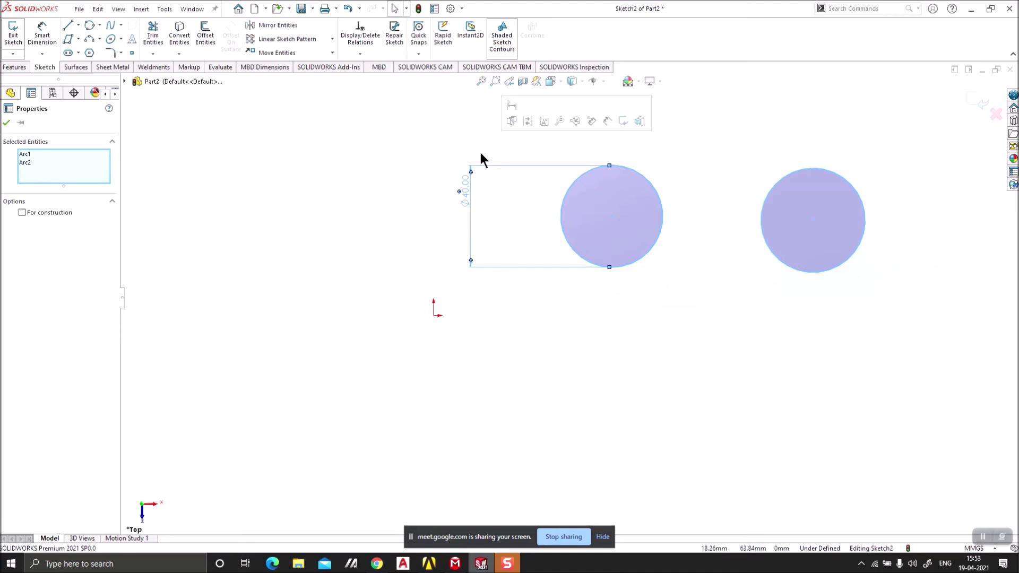
pyautogui.press('Delete')
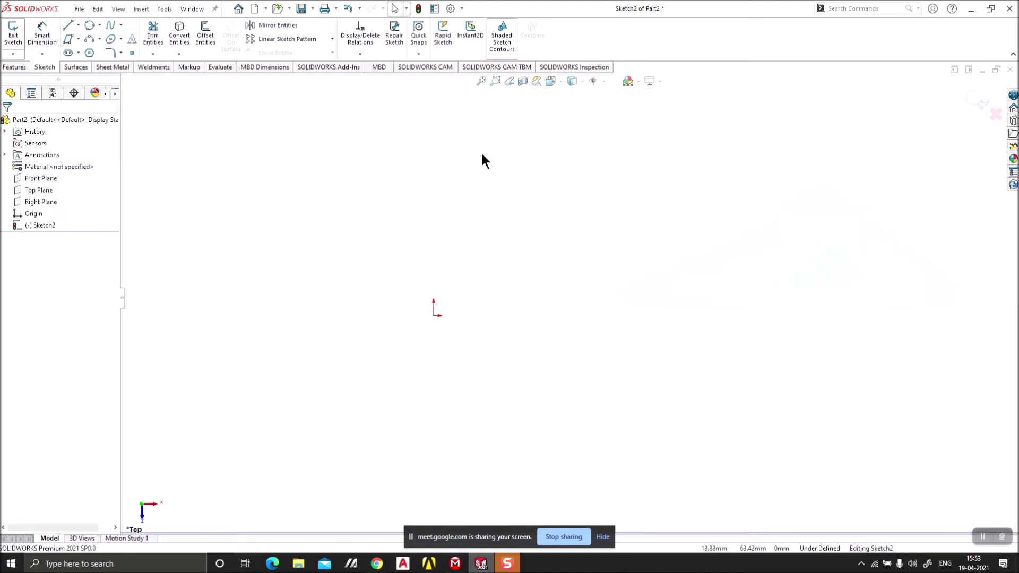
# Step: Draw a corner rectangle about 90.2 mm wide and 60.3 mm high, starting at the origin
pyautogui.click(78, 39)
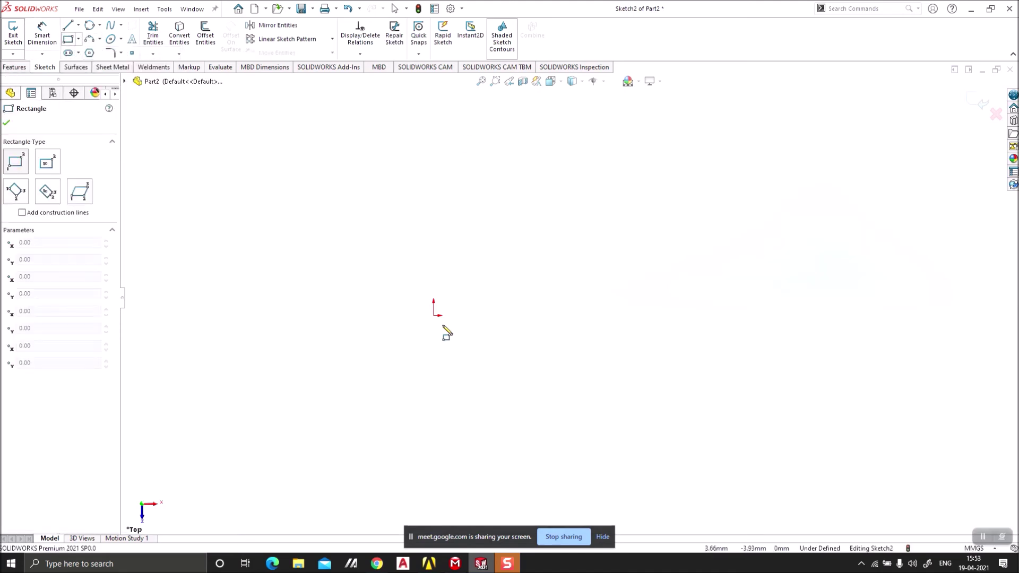
pyautogui.click(434, 315)
pyautogui.click(664, 161)
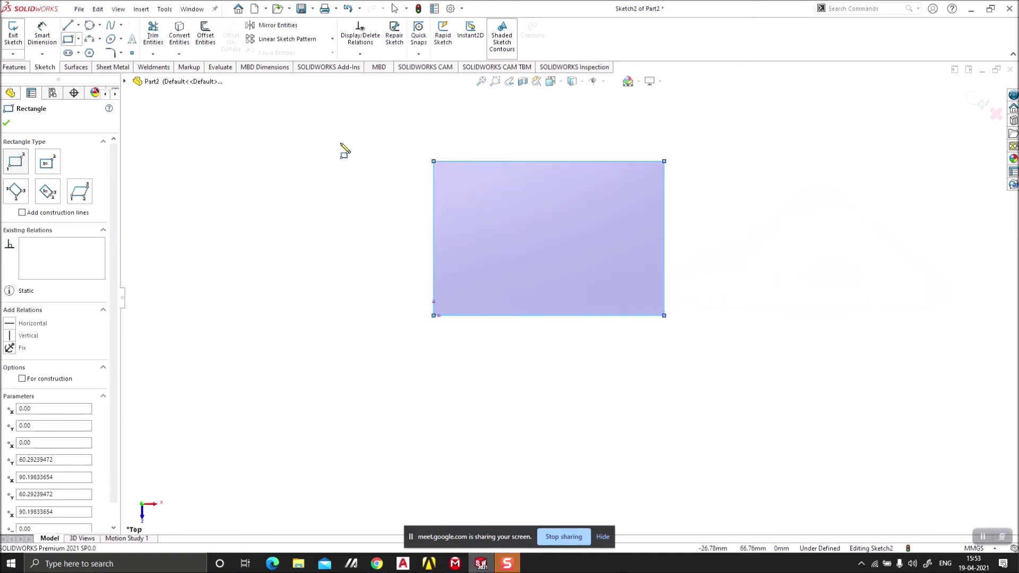
# Step: Draw a center-point circle with a radius of about 12.1 mm in the upper-right area of the rectangle
pyautogui.click(91, 25)
pyautogui.click(99, 26)
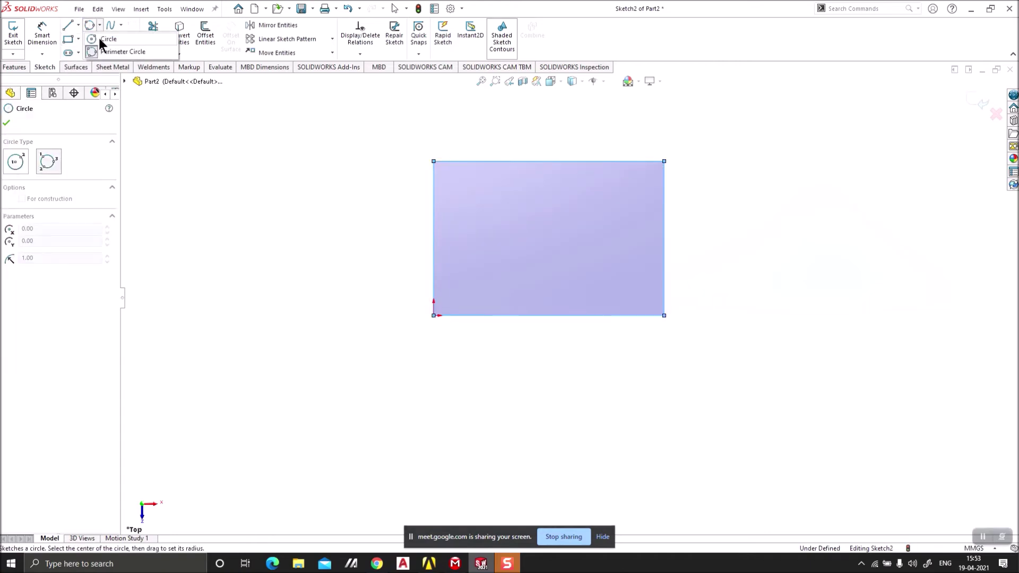
pyautogui.click(108, 39)
pyautogui.click(610, 209)
pyautogui.click(597, 237)
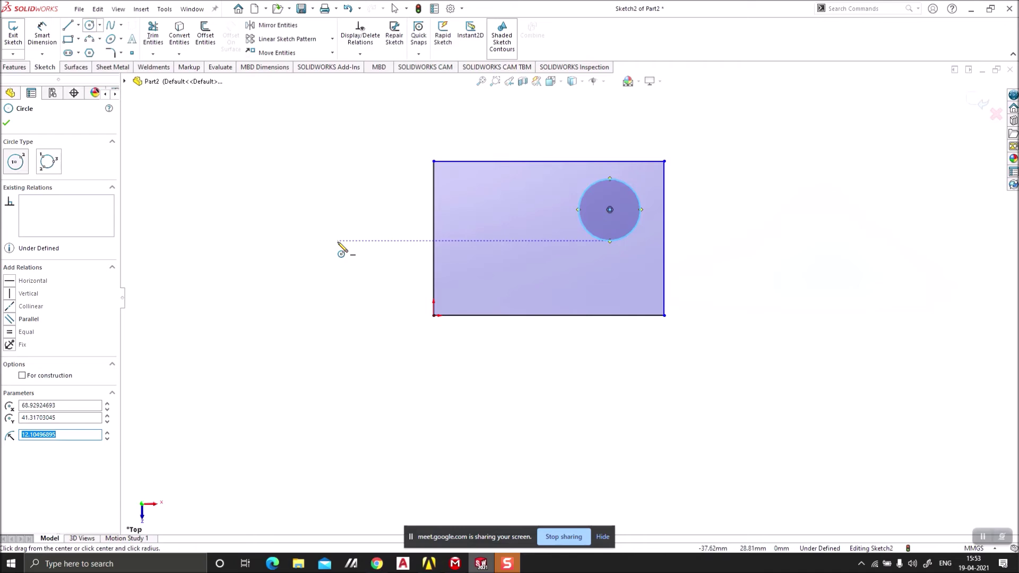
pyautogui.press('Escape')
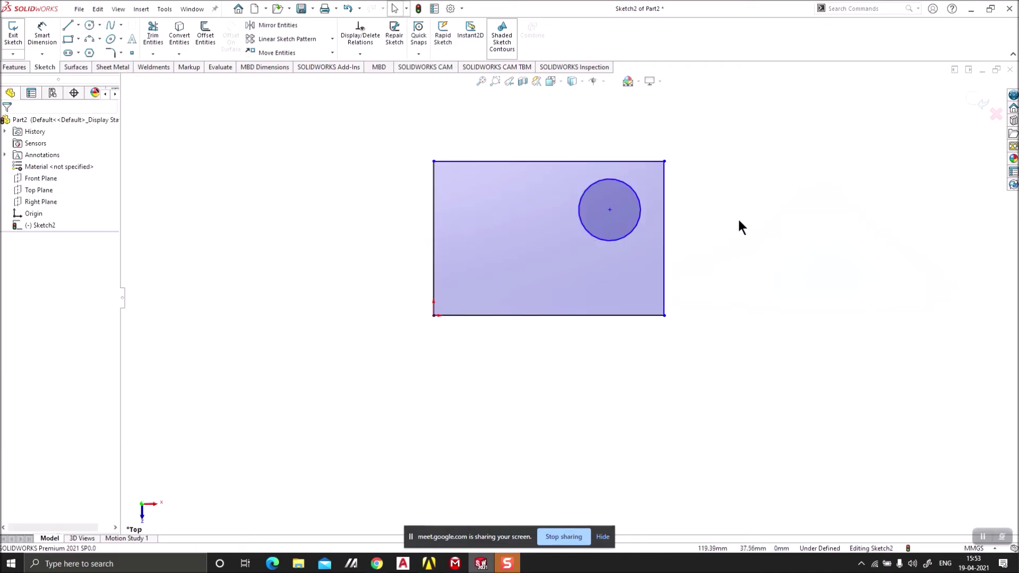
# Step: Add a Tangent relation between the rectangle's top edge and the circle
pyautogui.click(625, 161)
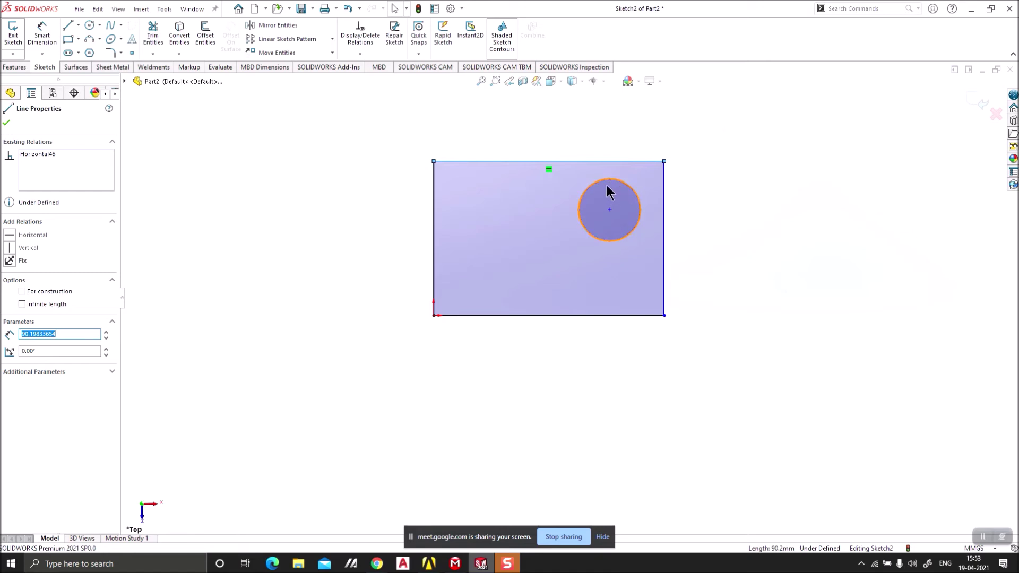
pyautogui.keyDown('ctrl'); pyautogui.click(610, 181); pyautogui.keyUp('ctrl')
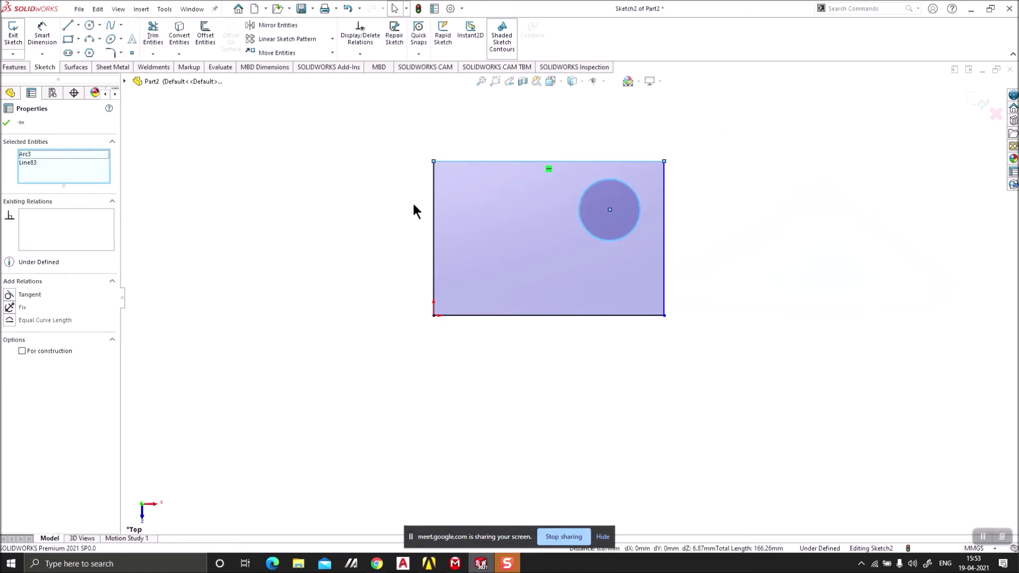
pyautogui.click(10, 295)
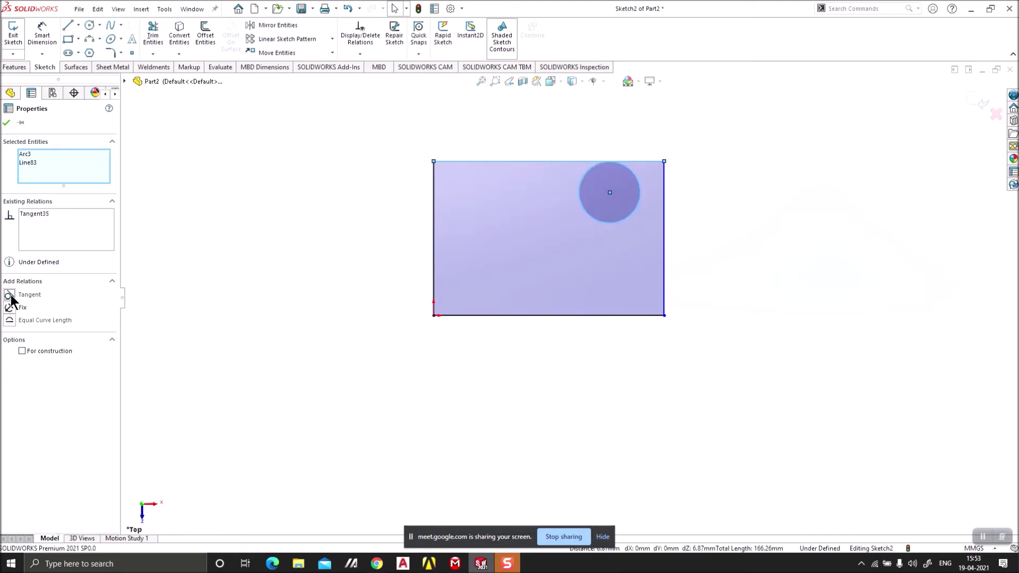
pyautogui.click(6, 123)
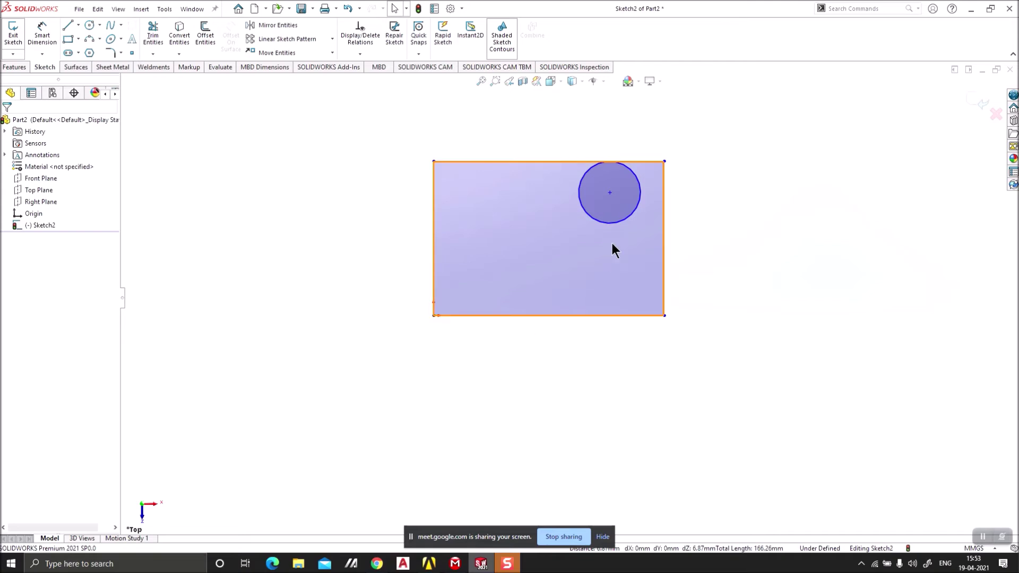
# Step: Add a Tangent relation between the circle and the rectangle's right edge
pyautogui.click(637, 210)
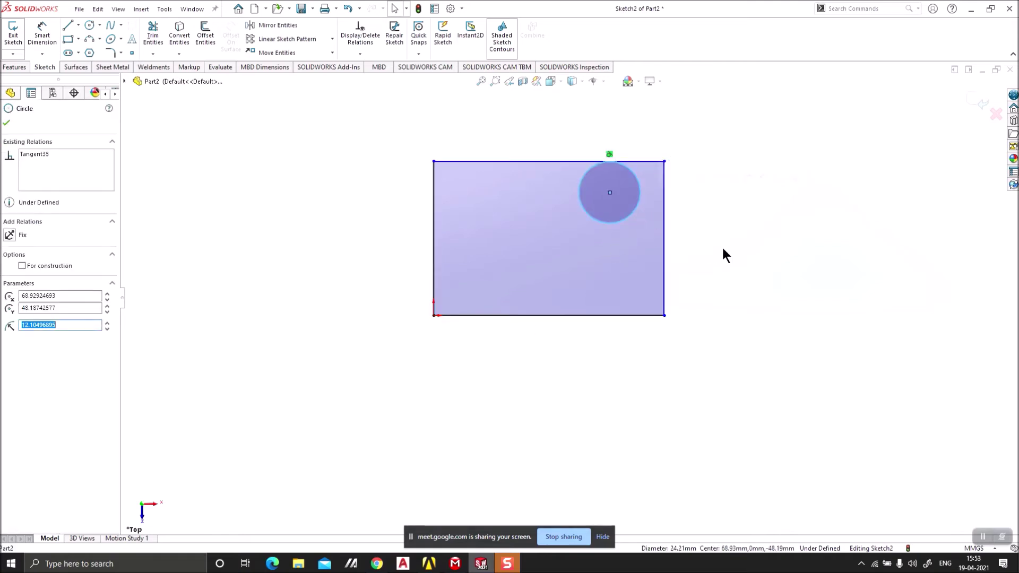
pyautogui.keyDown('ctrl'); pyautogui.click(665, 223); pyautogui.keyUp('ctrl')
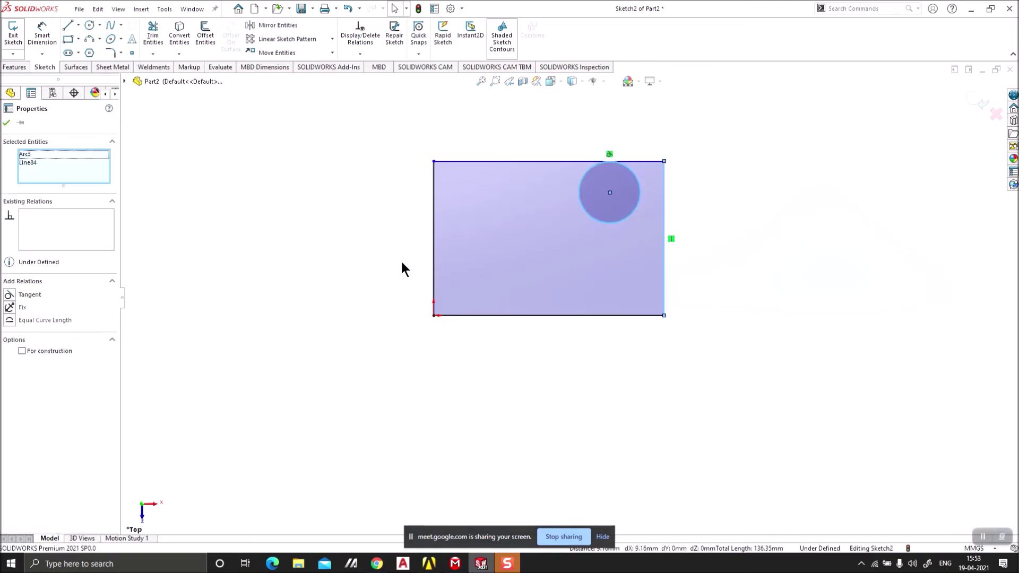
pyautogui.click(9, 296)
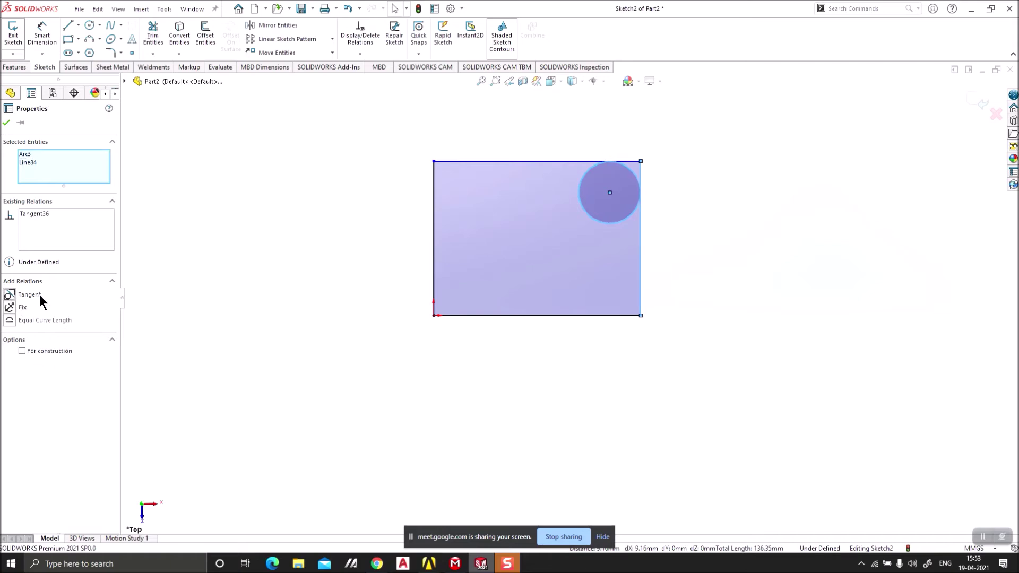
pyautogui.click(6, 122)
pyautogui.scroll(-5, 685, 221)
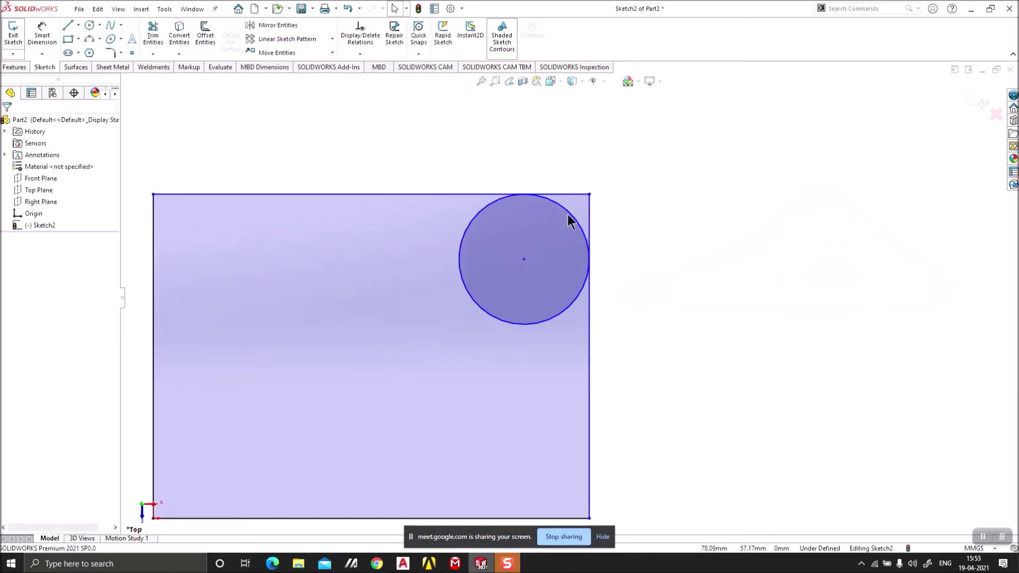
pyautogui.scroll(5, 635, 256)
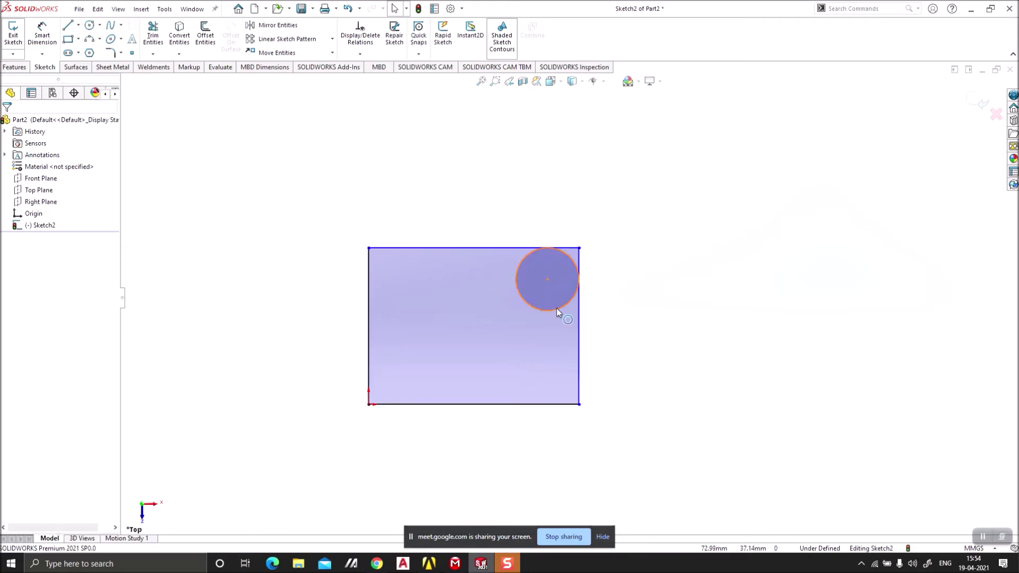
# Step: Delete the rectangle and the circle from the sketch
pyautogui.moveTo(691, 251); pyautogui.dragTo(322, 412)
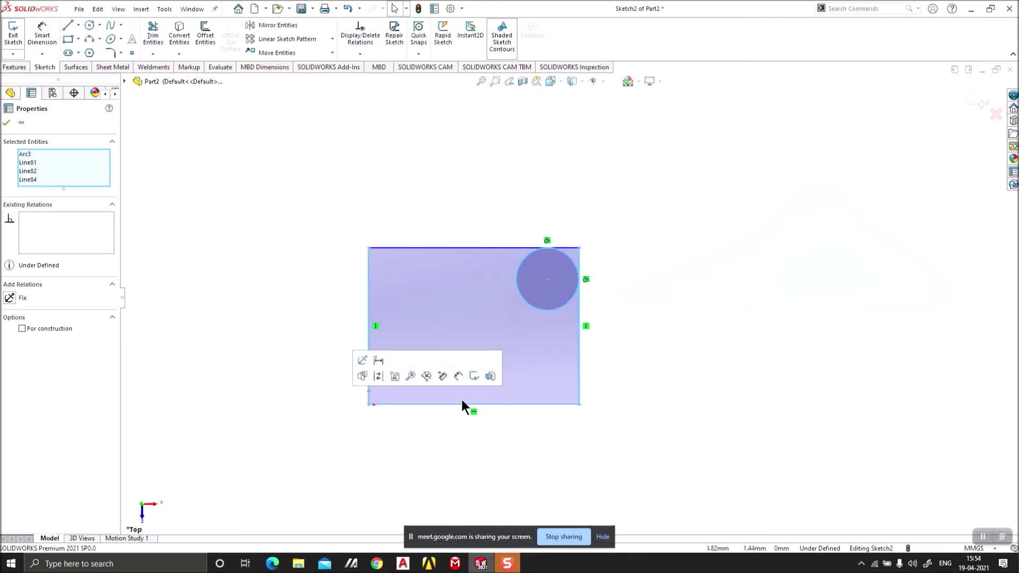
pyautogui.press('Delete')
pyautogui.moveTo(607, 389); pyautogui.dragTo(353, 173)
pyautogui.press('Delete')
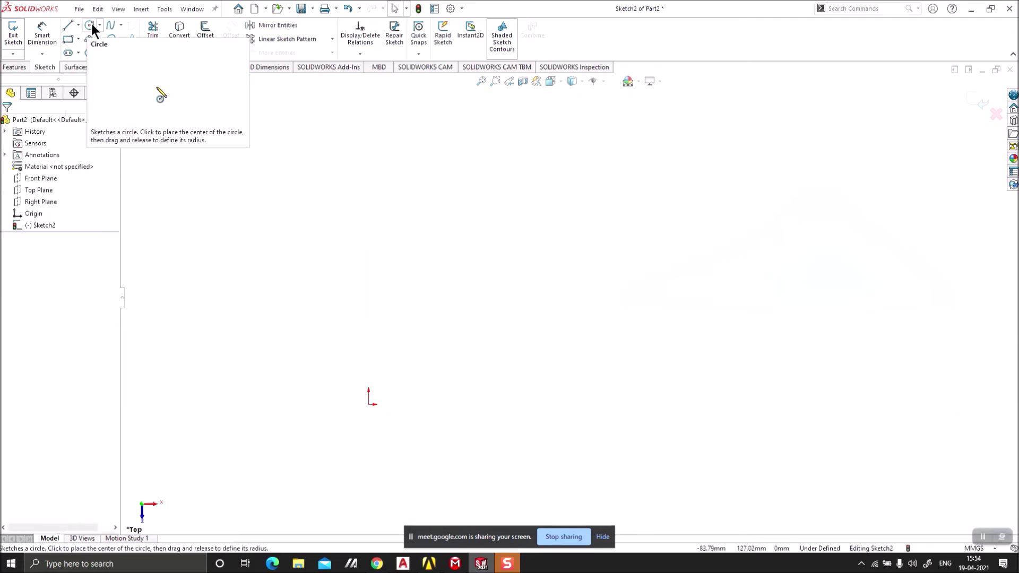
# Step: Draw a horizontal Straight Slot about 79.8 mm between centers and about 28.3 mm wide to the upper right of the origin
pyautogui.click(78, 53)
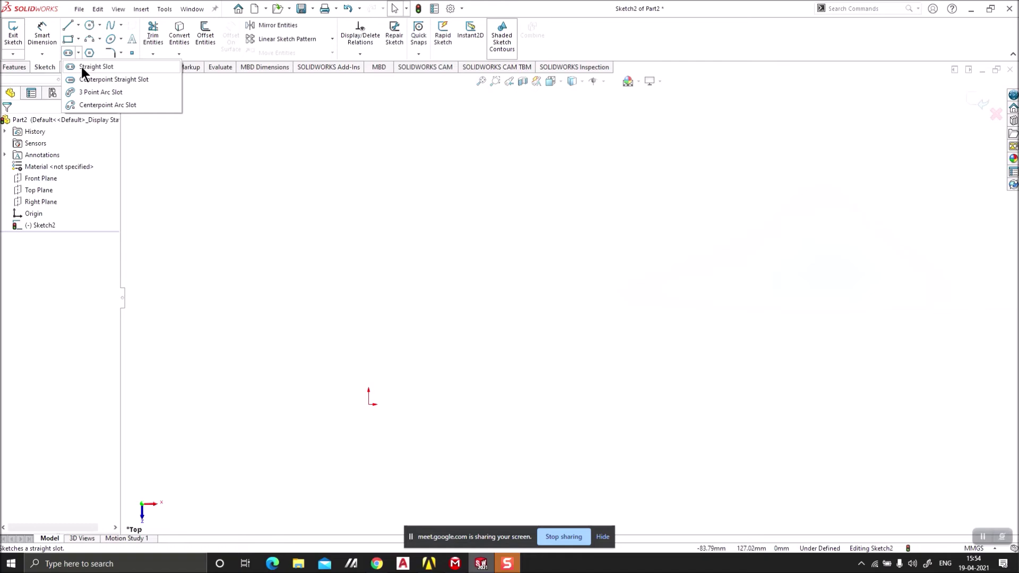
pyautogui.click(82, 67)
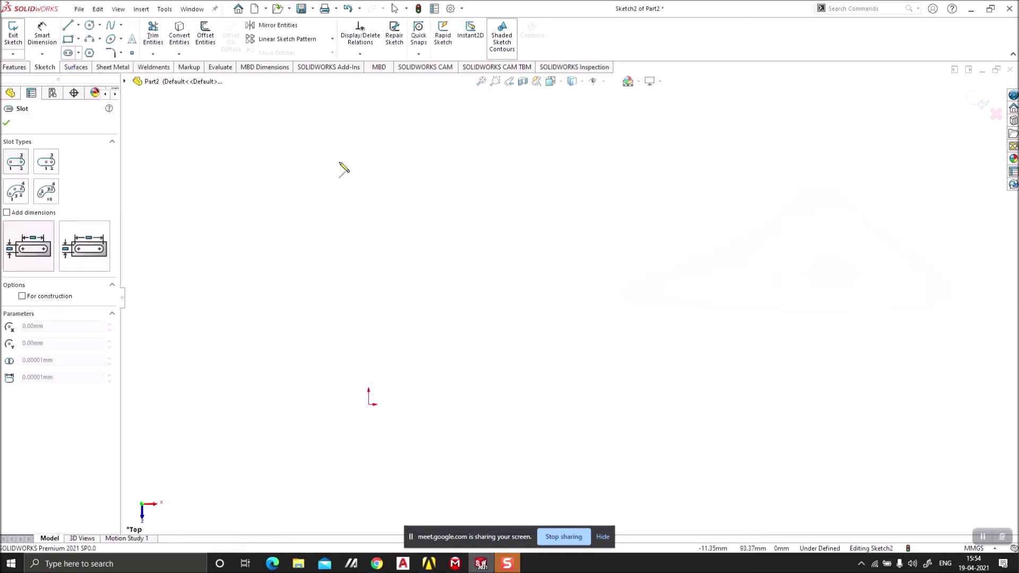
pyautogui.click(518, 233)
pyautogui.click(724, 233)
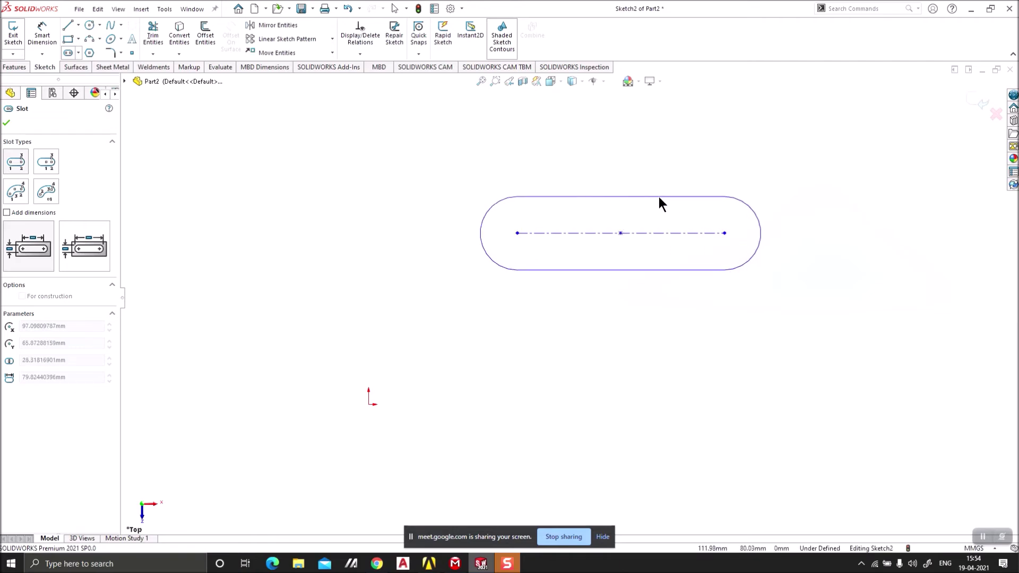
pyautogui.click(658, 197)
# Step: Dimension the slot's center-to-center length as 80 mm
pyautogui.click(42, 32)
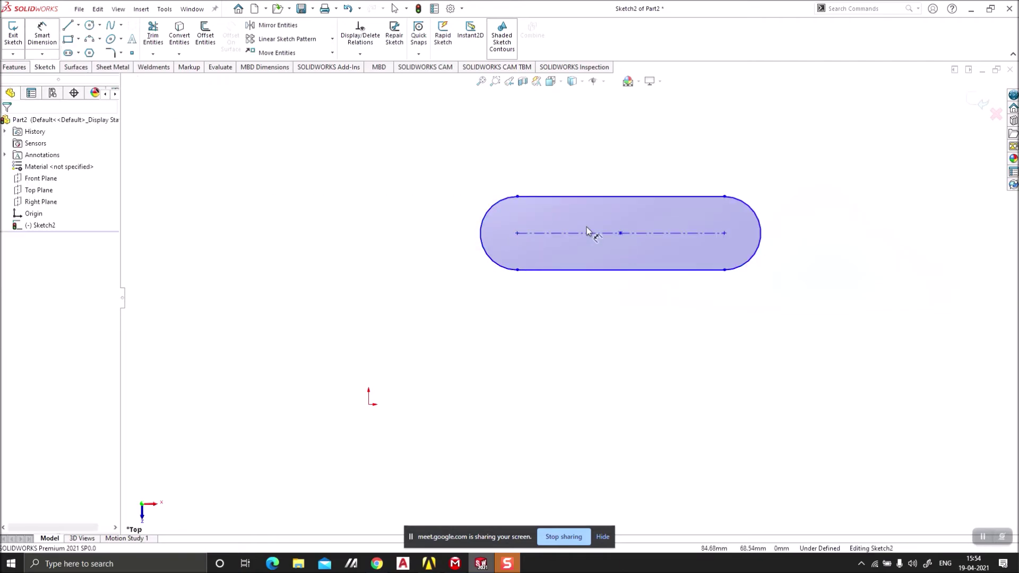
pyautogui.click(588, 235)
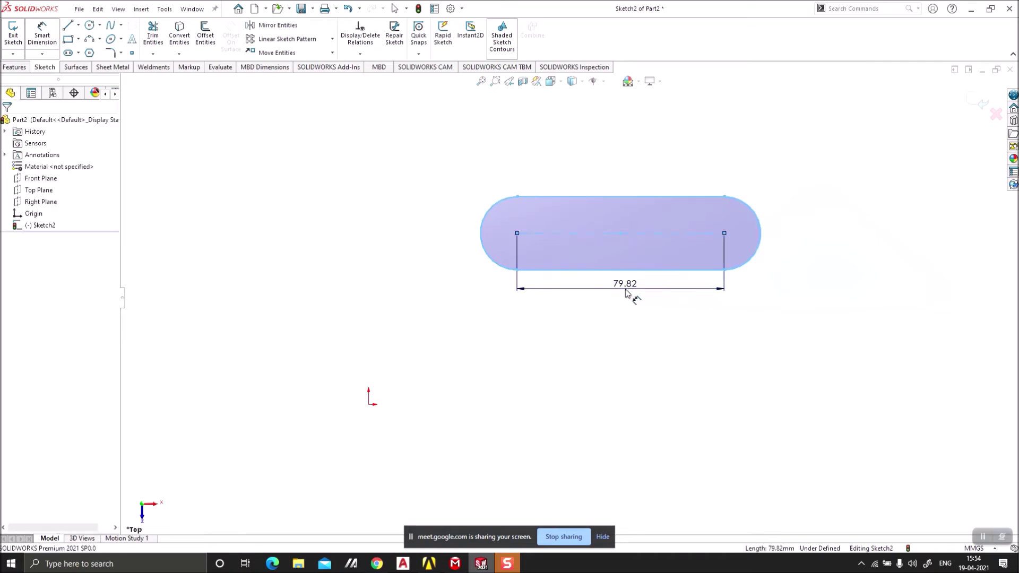
pyautogui.click(626, 292)
pyautogui.write('6')
pyautogui.press('BackSpace')
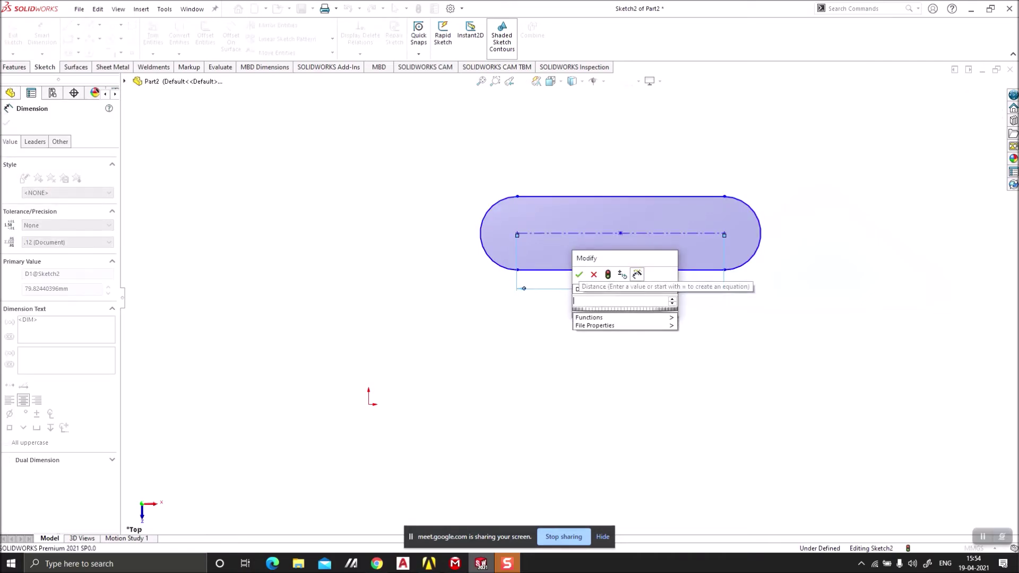
pyautogui.write('80')
pyautogui.press('Return')
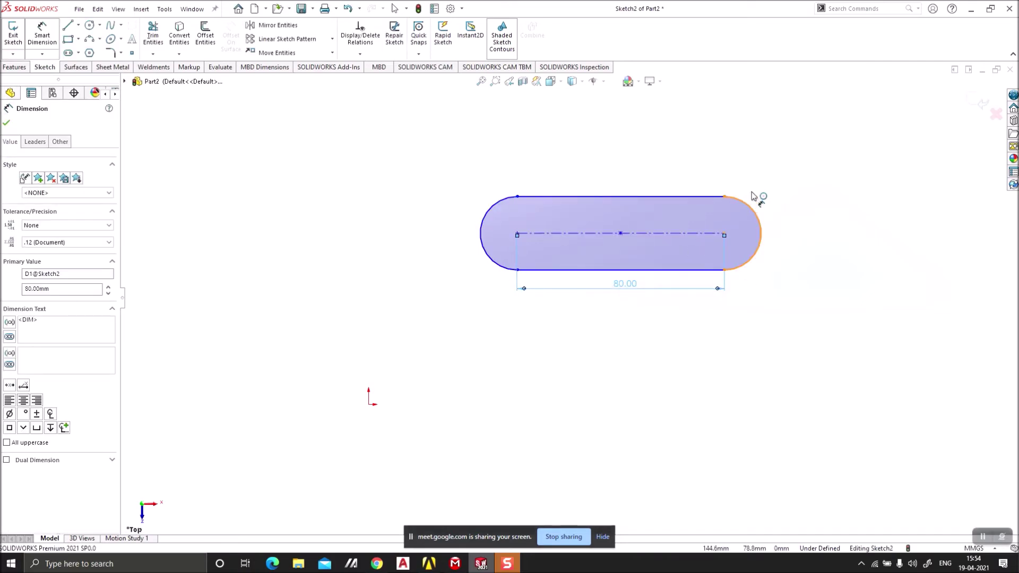
# Step: Dimension the radius of the slot's right end arc as 15 mm
pyautogui.moveTo(757, 198); pyautogui.dragTo(793, 159)
pyautogui.click(792, 160)
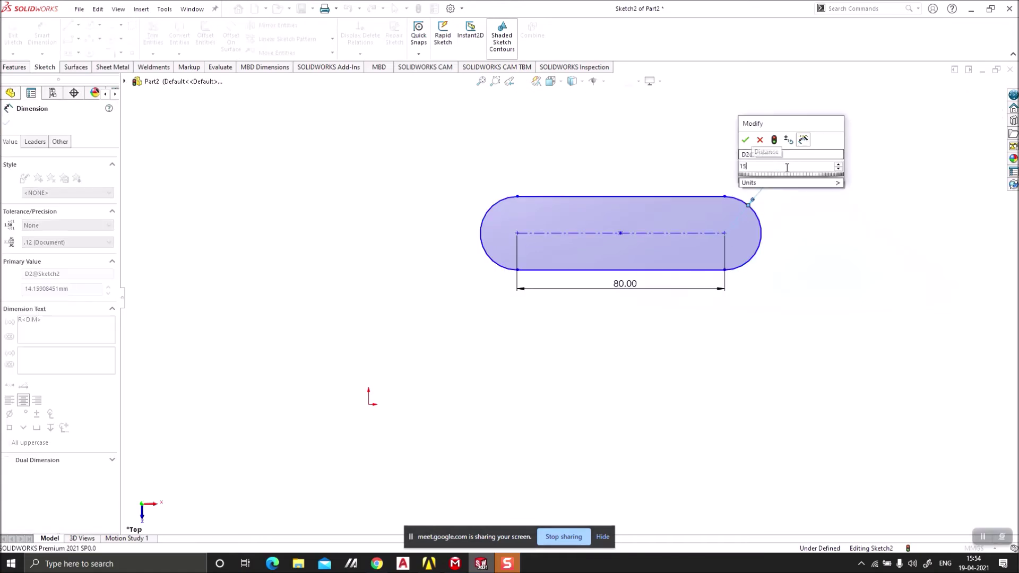
pyautogui.press('Return')
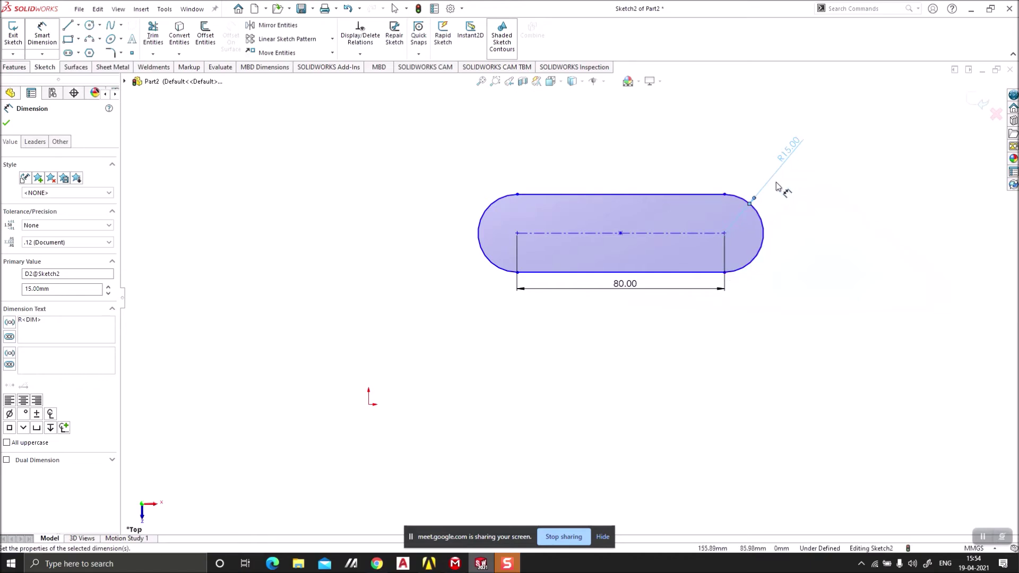
# Step: Draw a center-point circle about 26.2 mm in diameter to the left of the slot
pyautogui.click(89, 25)
pyautogui.click(333, 220)
pyautogui.click(299, 226)
# Step: Dimension the diameter of the circle beside the slot as 30 mm
pyautogui.click(42, 32)
pyautogui.click(362, 202)
pyautogui.click(268, 181)
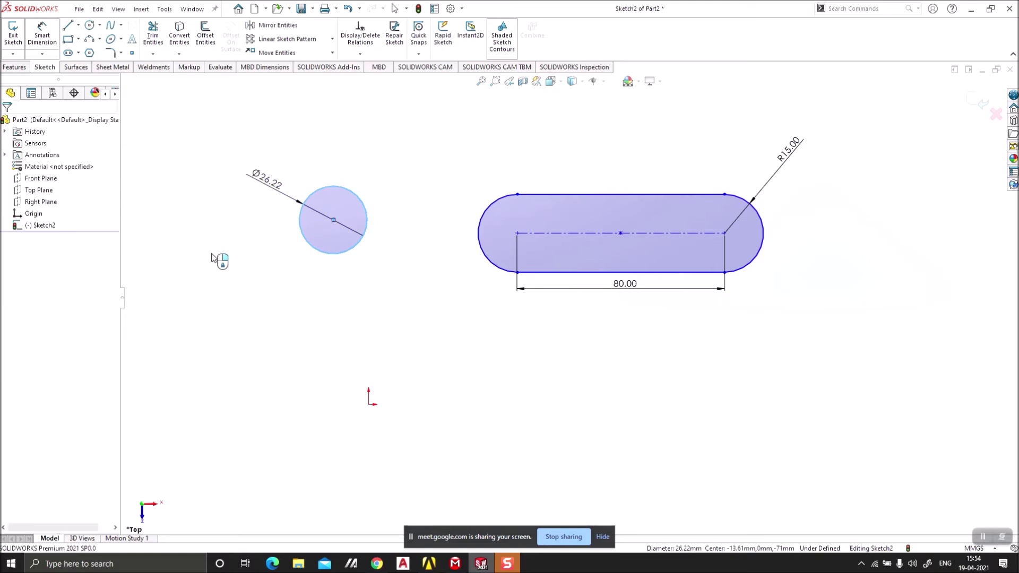
pyautogui.write('30')
pyautogui.press('Return')
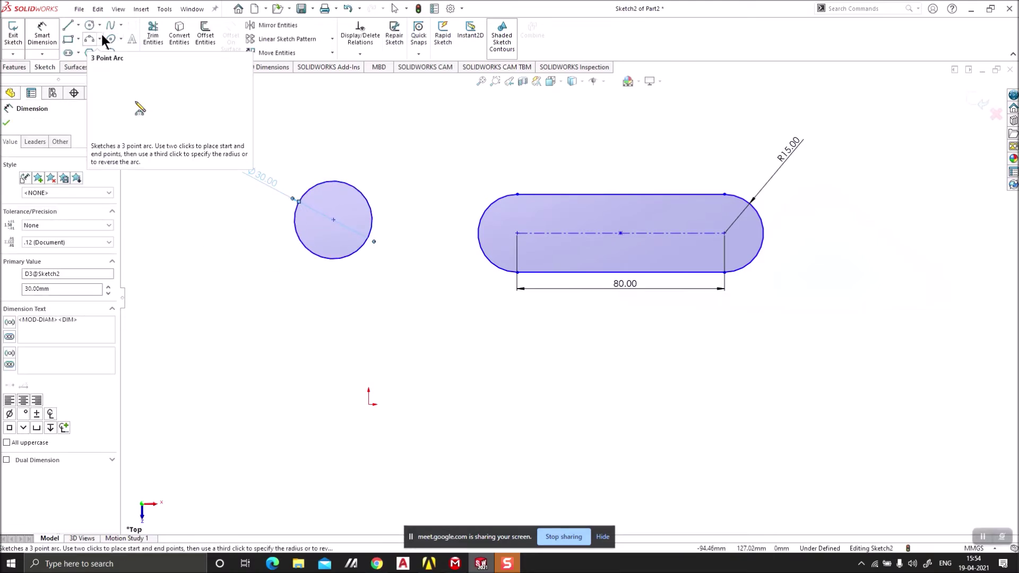
# Step: Delete the slot, the circle and their dimensions from the sketch
pyautogui.click(78, 53)
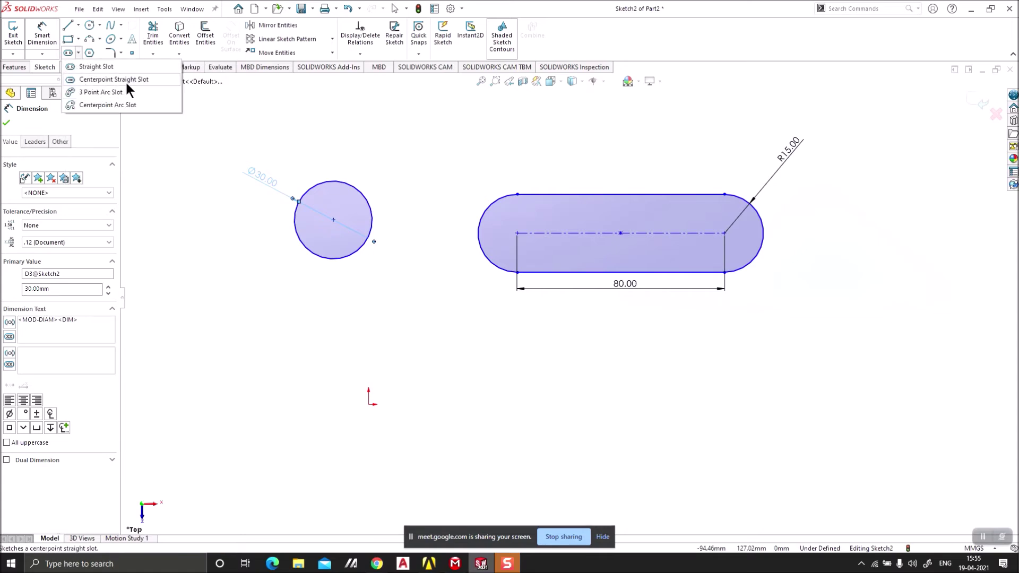
pyautogui.click(380, 262)
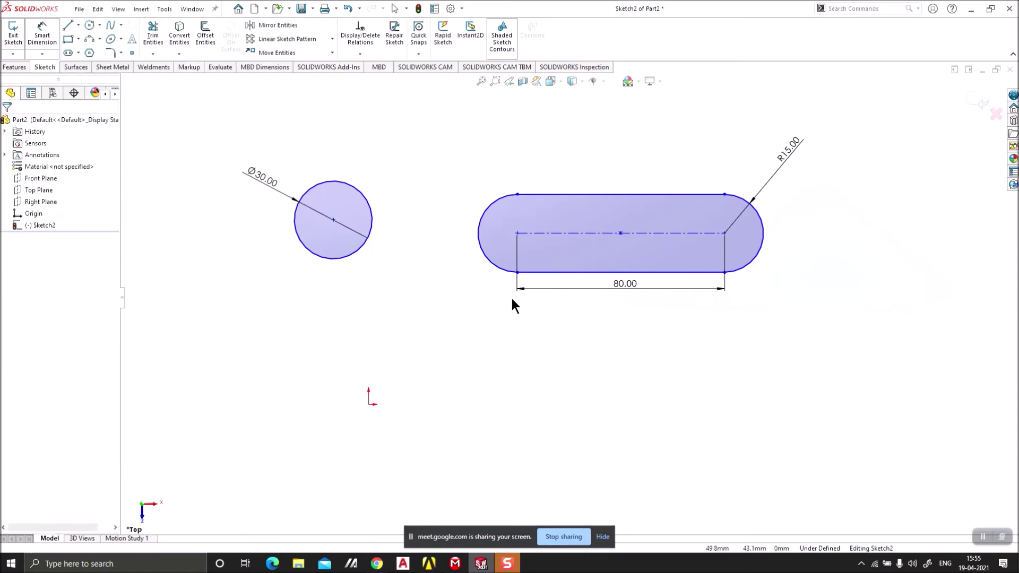
pyautogui.moveTo(858, 315); pyautogui.dragTo(234, 131)
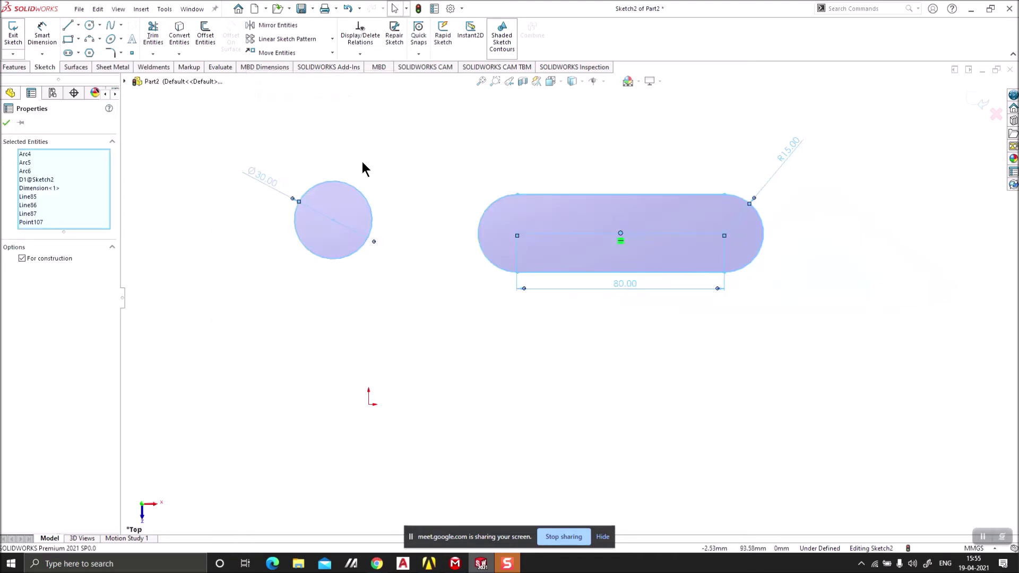
pyautogui.press('Delete')
# Step: Draw a horizontal Centerpoint Straight Slot about 104.2 mm between centers and about 41 mm wide to the upper right of the origin
pyautogui.click(78, 53)
pyautogui.click(106, 82)
pyautogui.click(580, 247)
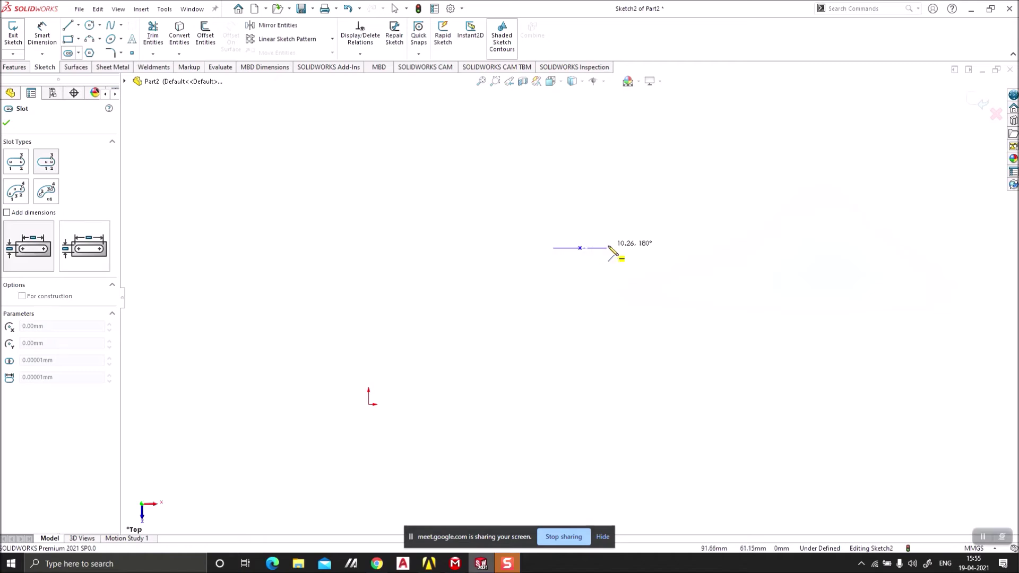
pyautogui.click(716, 248)
pyautogui.click(715, 195)
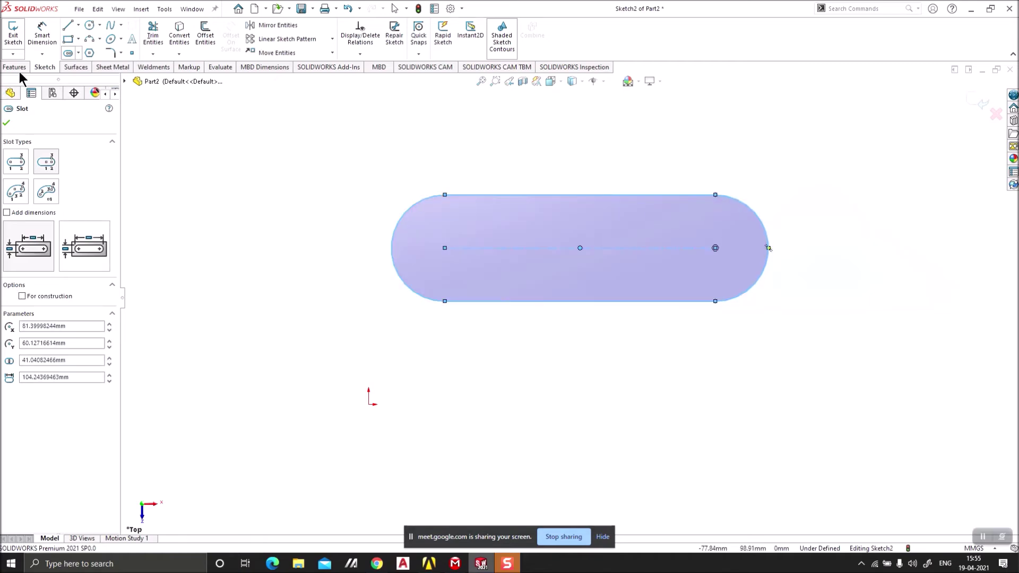
# Step: Dimension the radius of the centerpoint slot's left end arc as 20 mm
pyautogui.click(49, 35)
pyautogui.click(410, 209)
pyautogui.click(374, 193)
pyautogui.write('20')
pyautogui.press('Return')
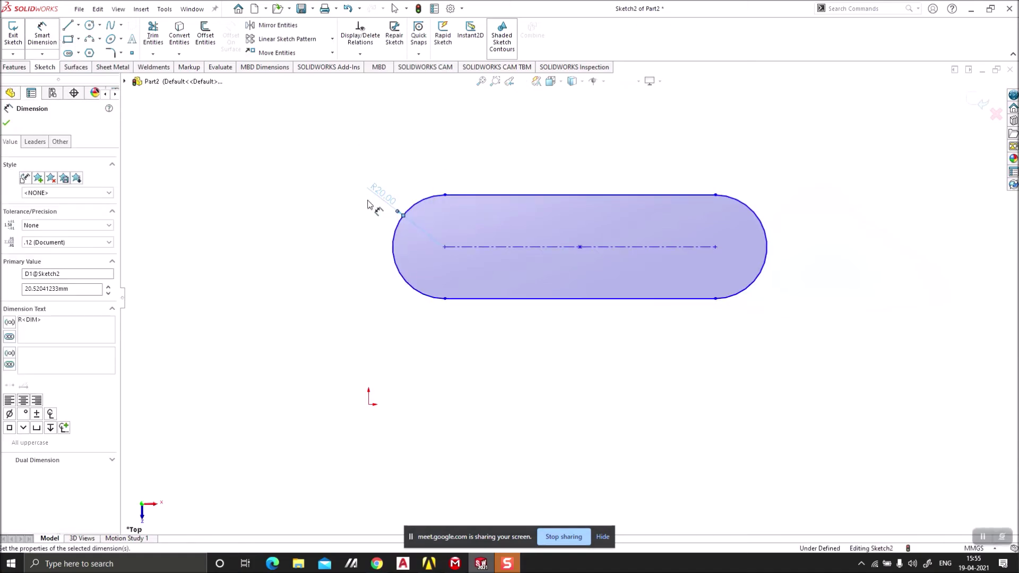
# Step: Delete the centerpoint slot and its radius dimension from the sketch
pyautogui.press('Escape')
pyautogui.moveTo(229, 109); pyautogui.dragTo(816, 370)
pyautogui.press('Delete')
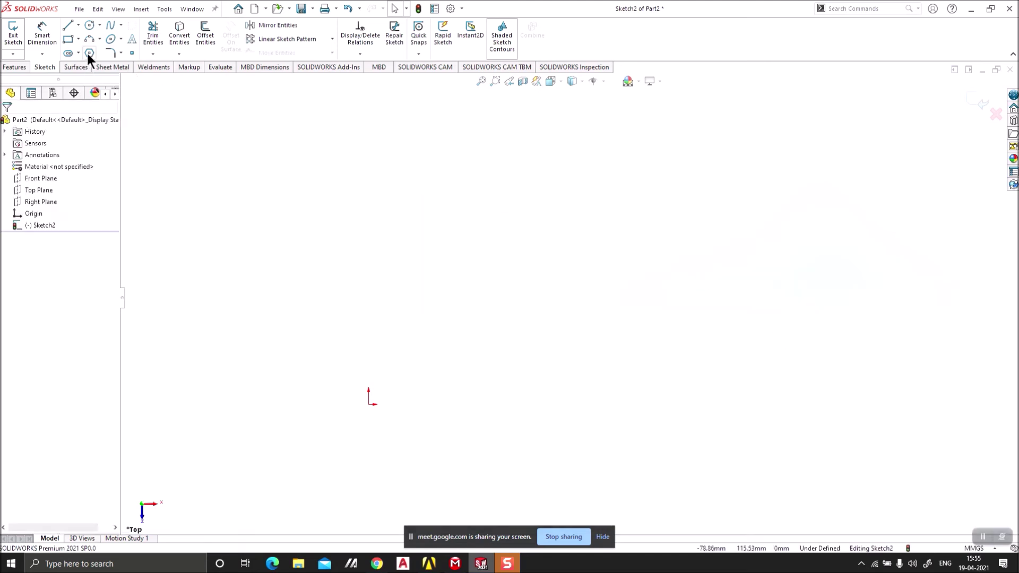
# Step: Draw a 180° 3 Point Arc Slot about 24.3 mm in centerline radius and about 20.1 mm wide to the upper right of the origin
pyautogui.click(79, 53)
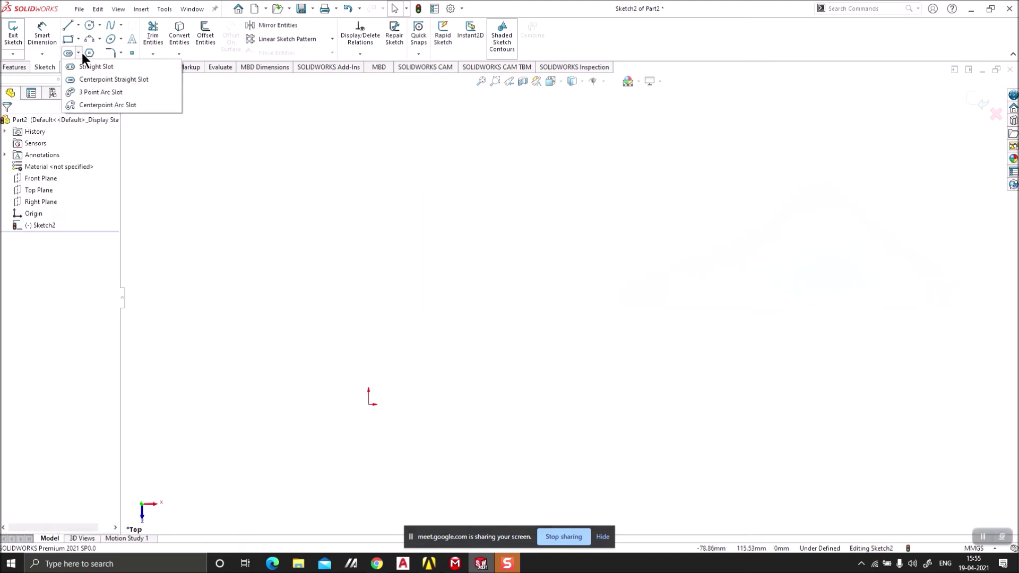
pyautogui.click(94, 92)
pyautogui.click(573, 266)
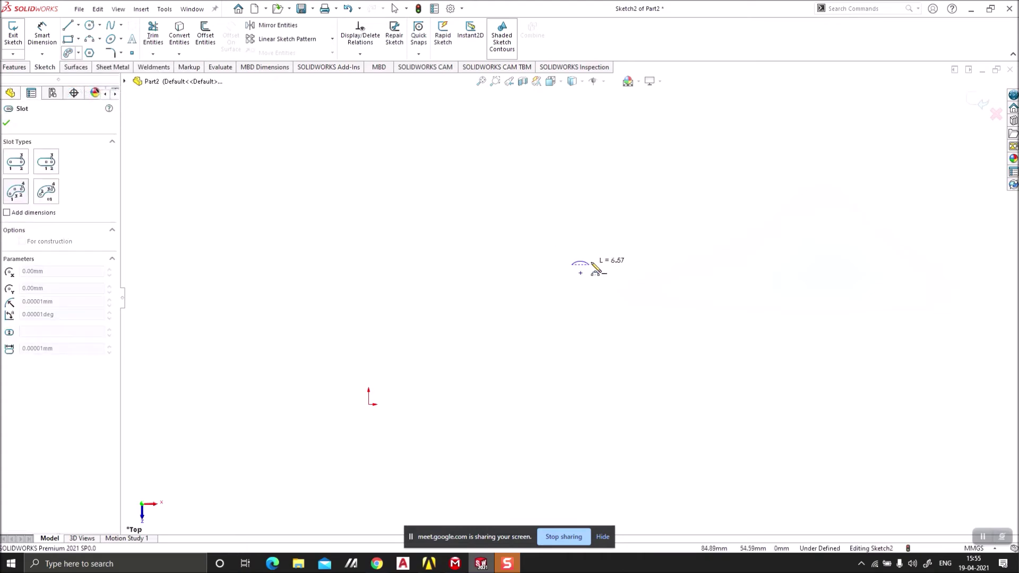
pyautogui.click(698, 263)
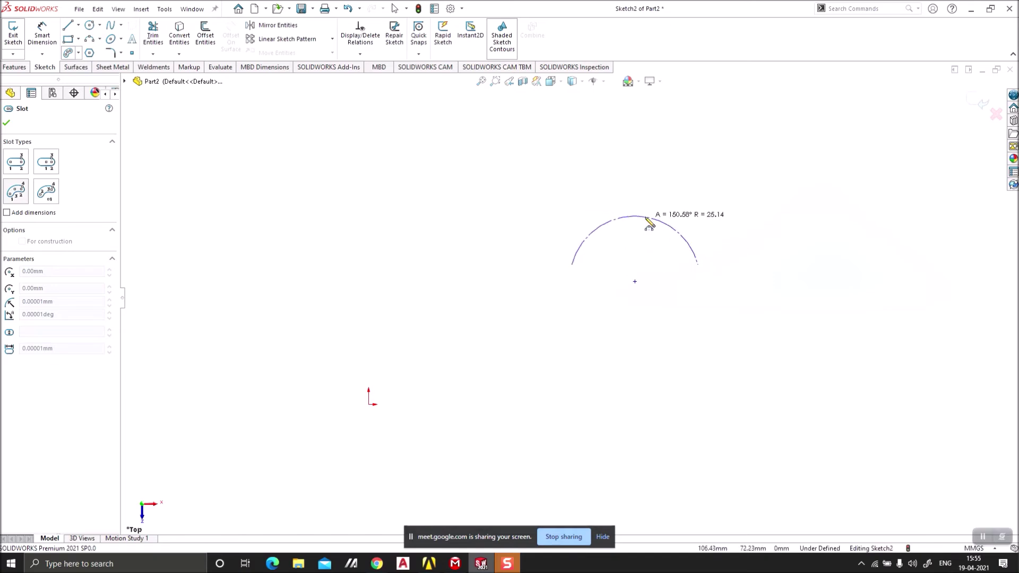
pyautogui.click(647, 208)
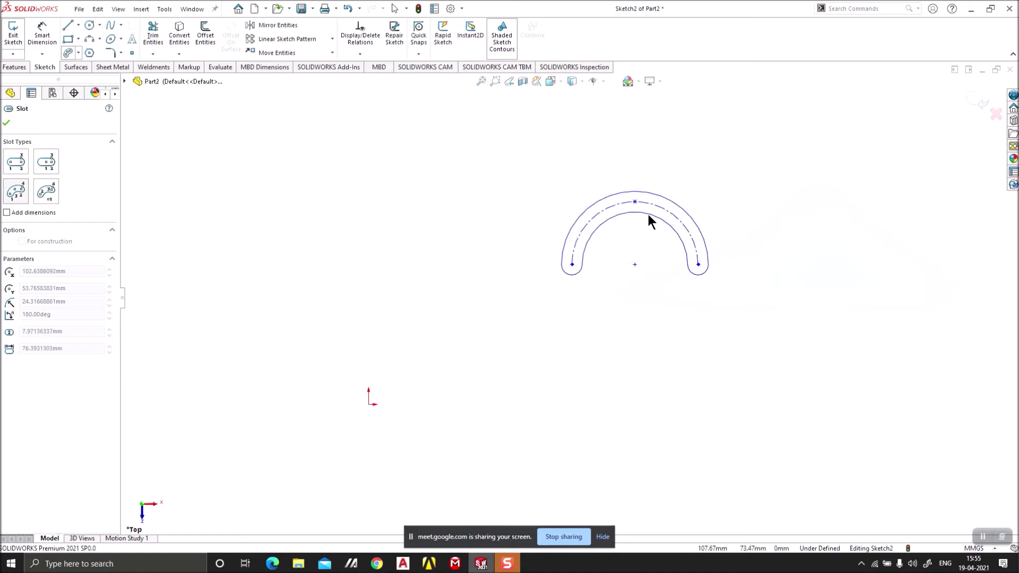
pyautogui.click(644, 230)
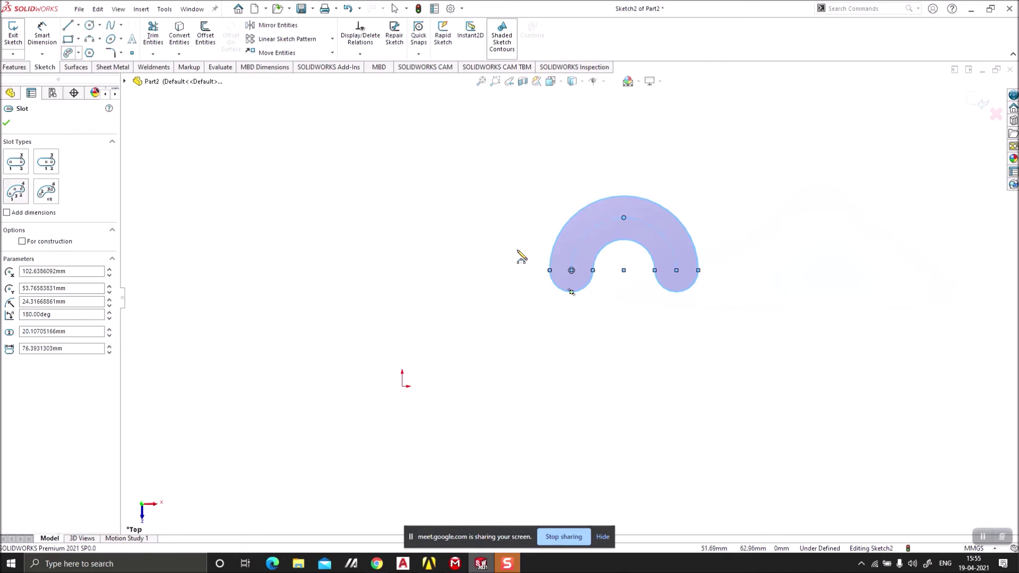
pyautogui.scroll(-2, 717, 292)
pyautogui.press('Escape')
# Step: Delete the entire 3 point arc slot from the sketch
pyautogui.moveTo(793, 355); pyautogui.dragTo(372, 125)
pyautogui.press('Delete')
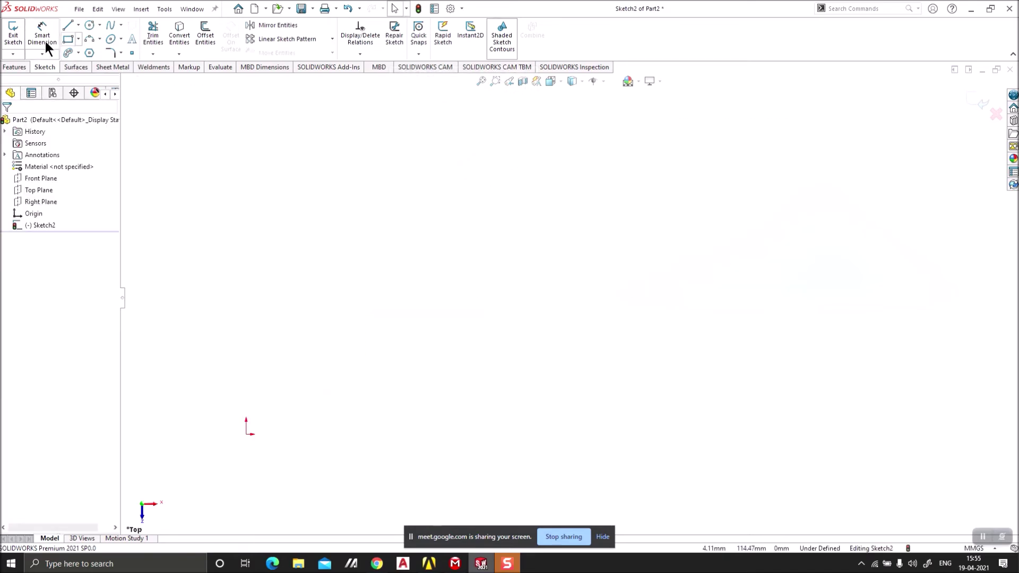
# Step: Bring up the available slot types for another slot in the empty sketch
pyautogui.click(79, 52)
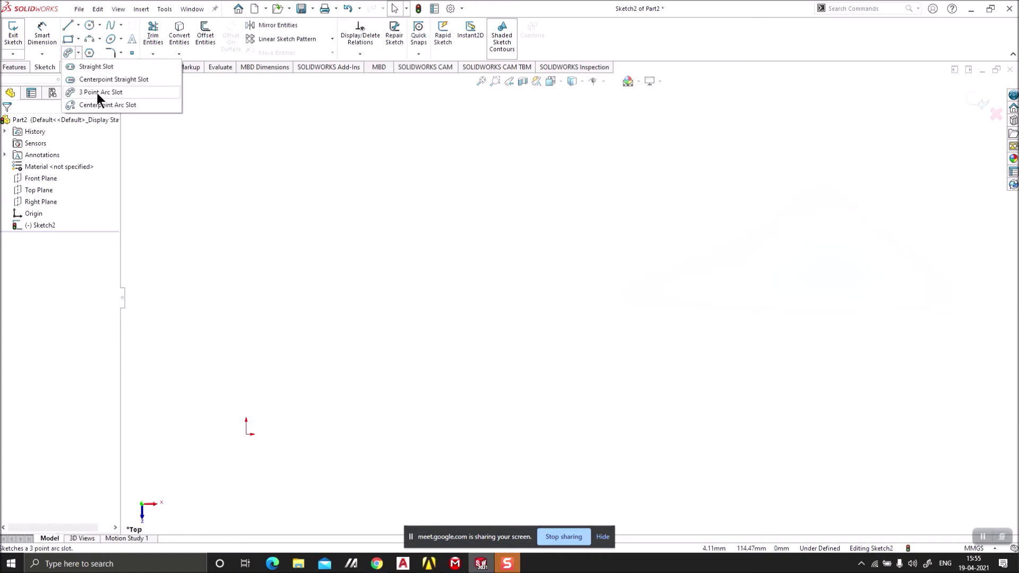
# Step: Sketch a 3-point arc slot with about 46 mm arc radius and about 19 mm width, up and away from the origin
pyautogui.click(97, 93)
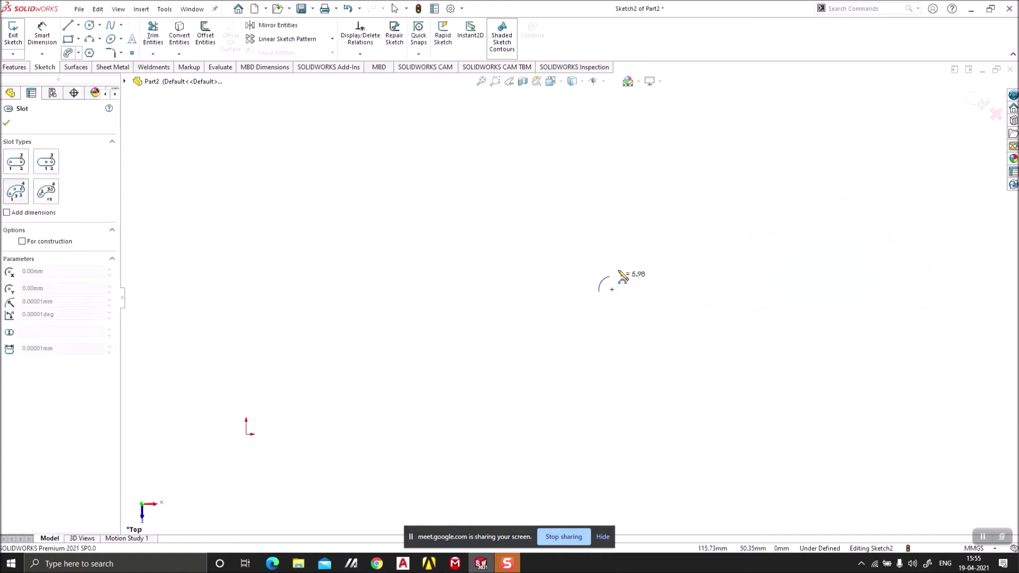
pyautogui.click(787, 170)
pyautogui.click(664, 195)
pyautogui.click(675, 205)
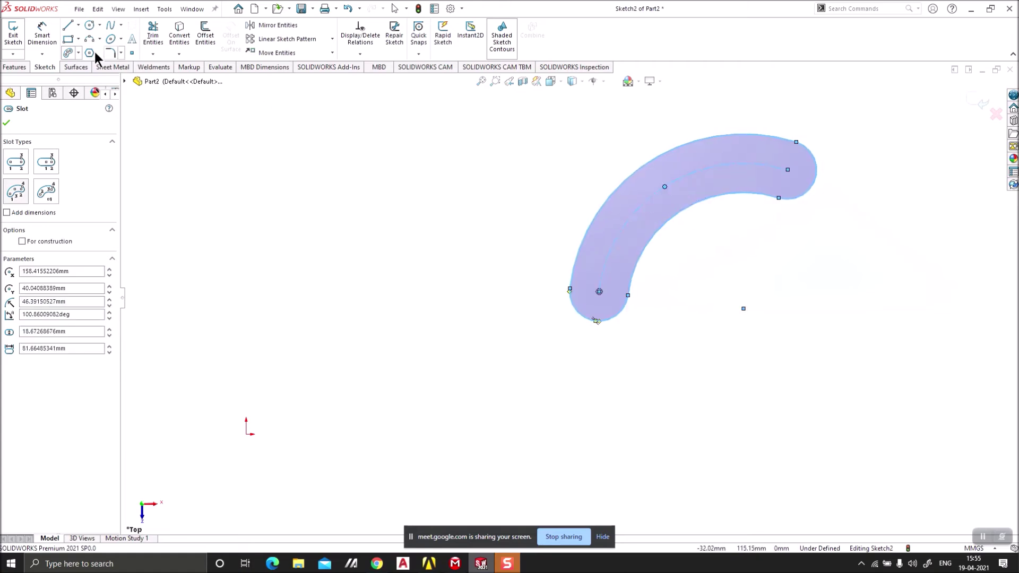
# Step: Draw infinite-length centerlines from the slot's arc centre through the centre points of both slot ends
pyautogui.click(78, 25)
pyautogui.click(88, 50)
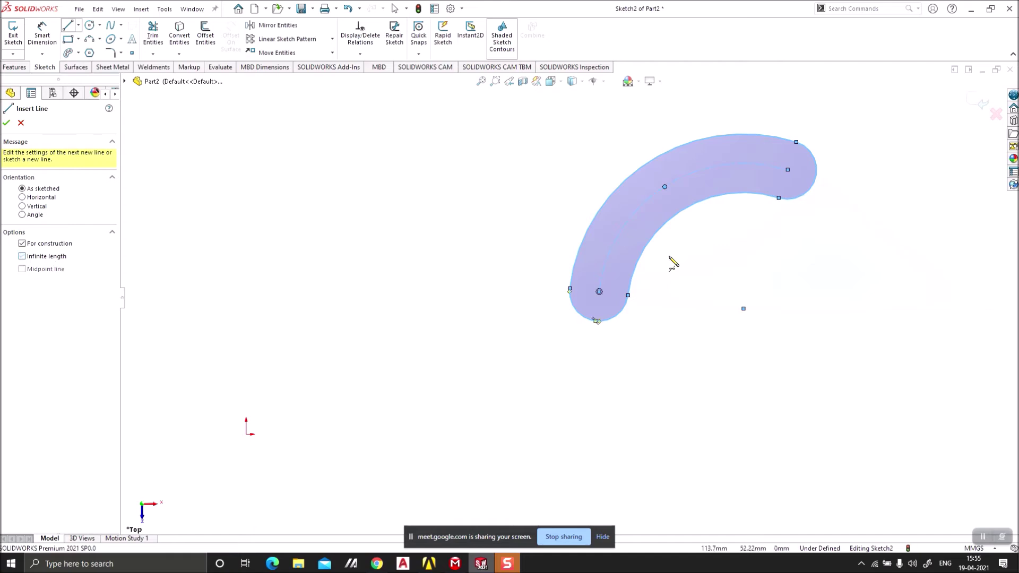
pyautogui.click(744, 309)
pyautogui.click(787, 170)
pyautogui.click(744, 309)
pyautogui.click(599, 292)
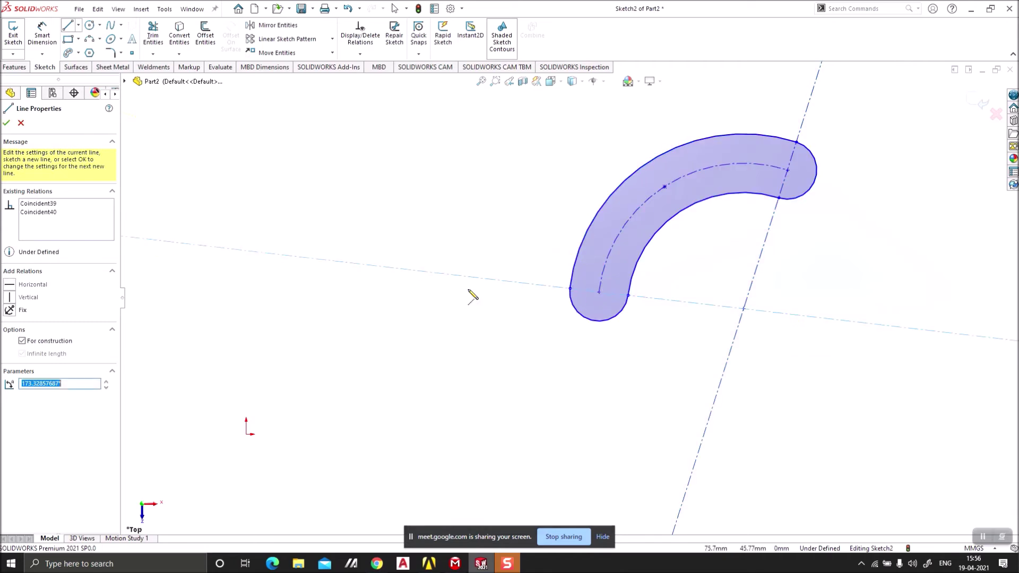
# Step: Add infinite horizontal and vertical centerlines through the slot's arc centre
pyautogui.click(743, 308)
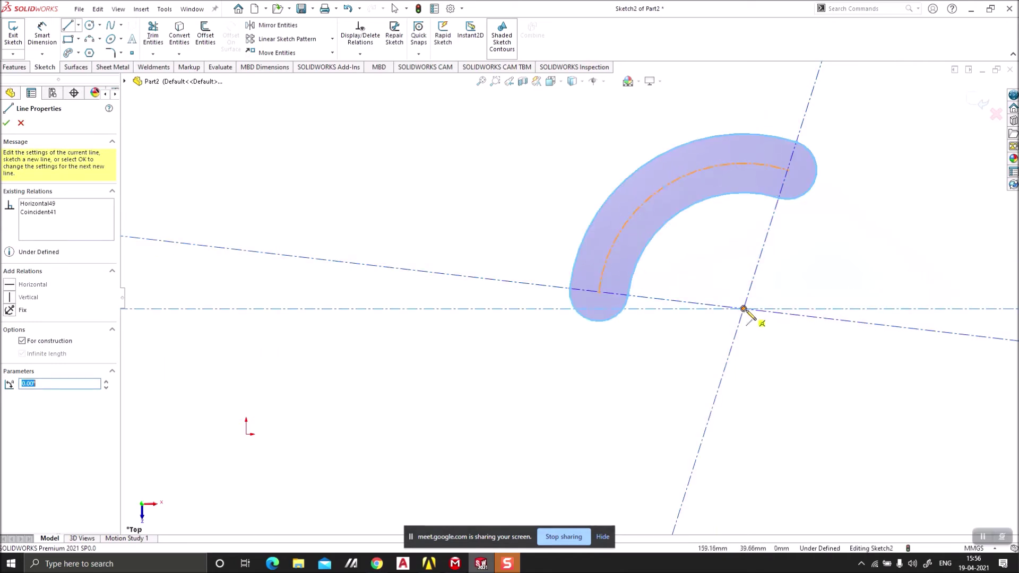
pyautogui.click(749, 258)
pyautogui.scroll(-2, 751, 257)
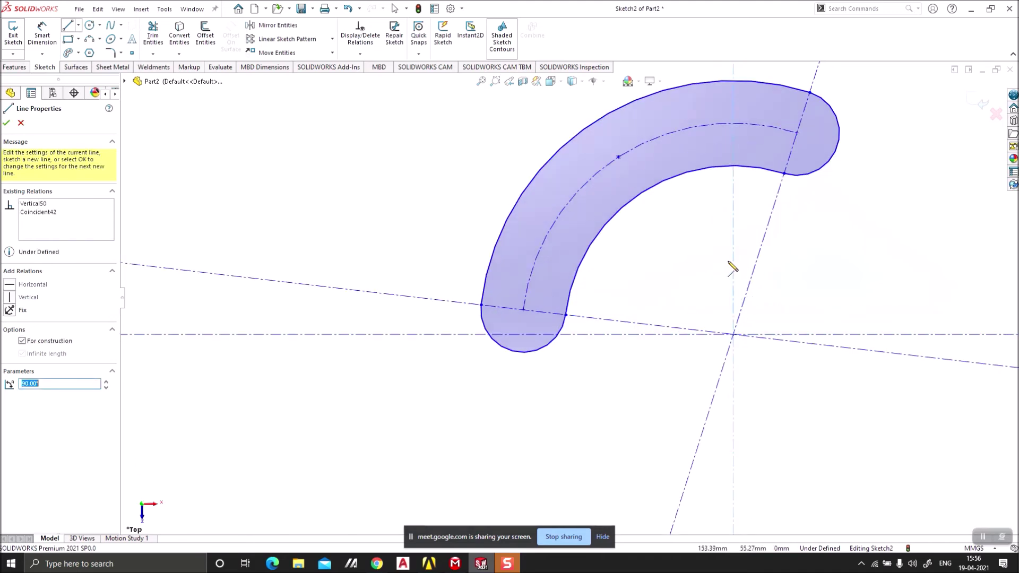
pyautogui.press('Escape')
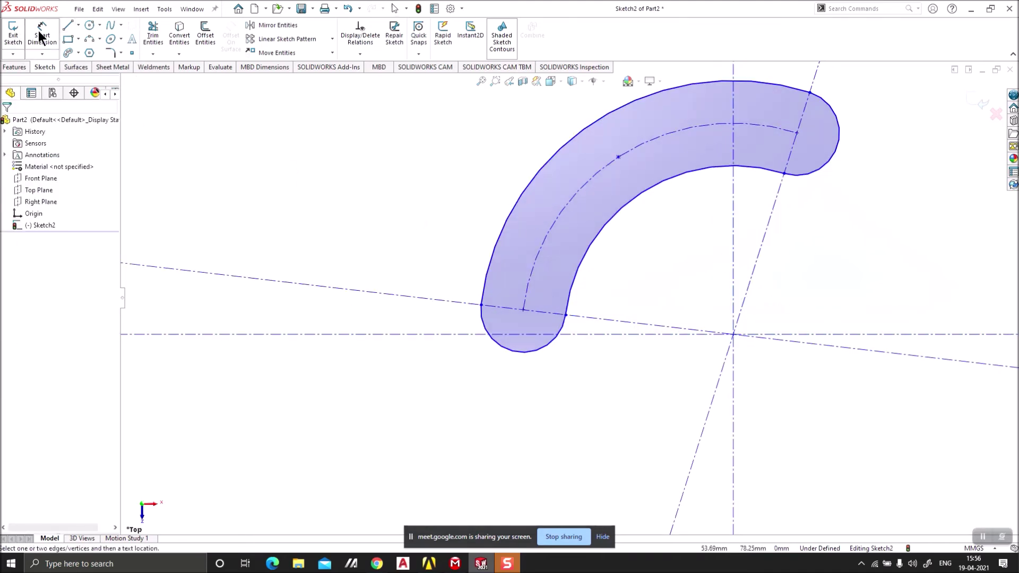
# Step: Dimension the angle between the horizontal centerline and the centerline through the slot's lower end as 20 degrees
pyautogui.click(392, 335)
pyautogui.click(396, 295)
pyautogui.click(393, 312)
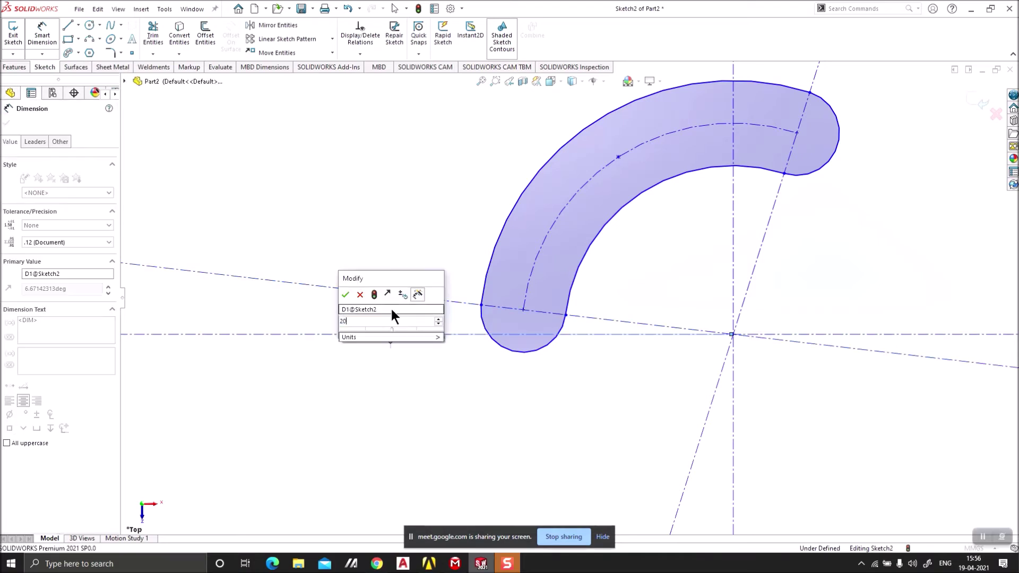
pyautogui.write('20')
pyautogui.press('Return')
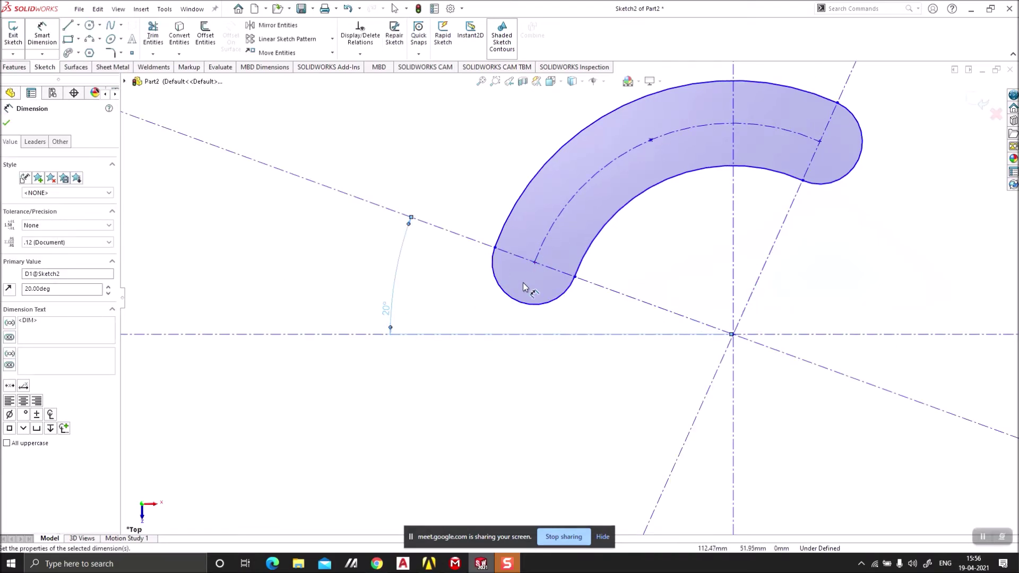
# Step: Dimension the angle between the horizontal centerline and the centerline through the slot's upper end as 70 degrees
pyautogui.click(773, 245)
pyautogui.click(836, 335)
pyautogui.click(846, 285)
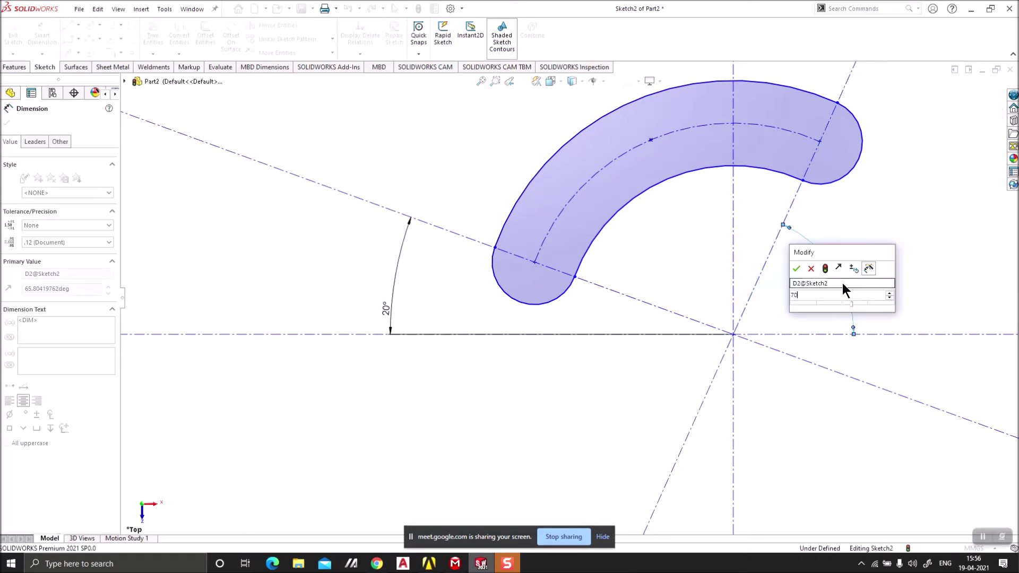
pyautogui.write('70')
pyautogui.press('Return')
pyautogui.press('Escape')
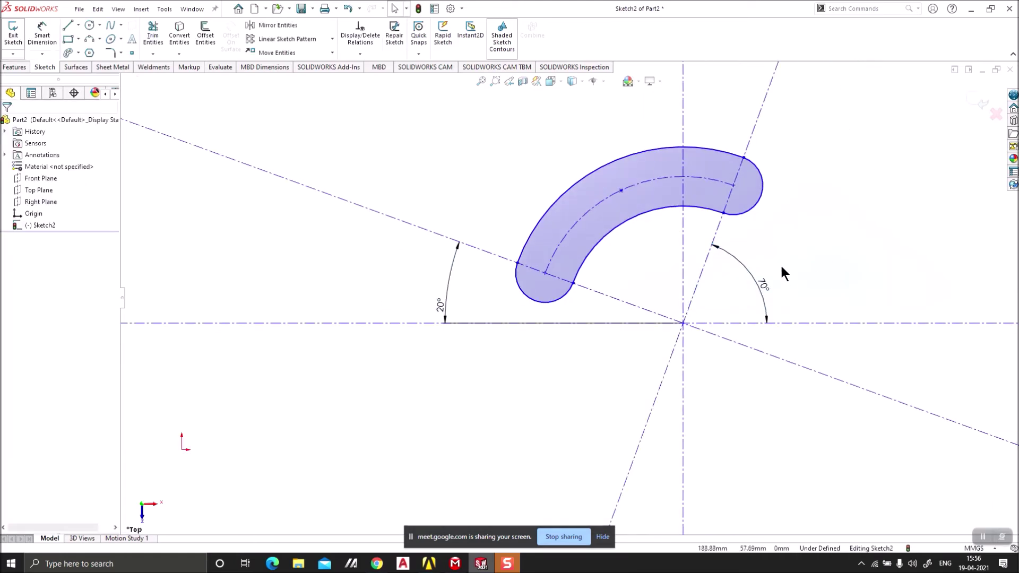
# Step: Delete the arc slot together with all its centerlines and angle dimensions from the sketch
pyautogui.moveTo(849, 135); pyautogui.dragTo(508, 391)
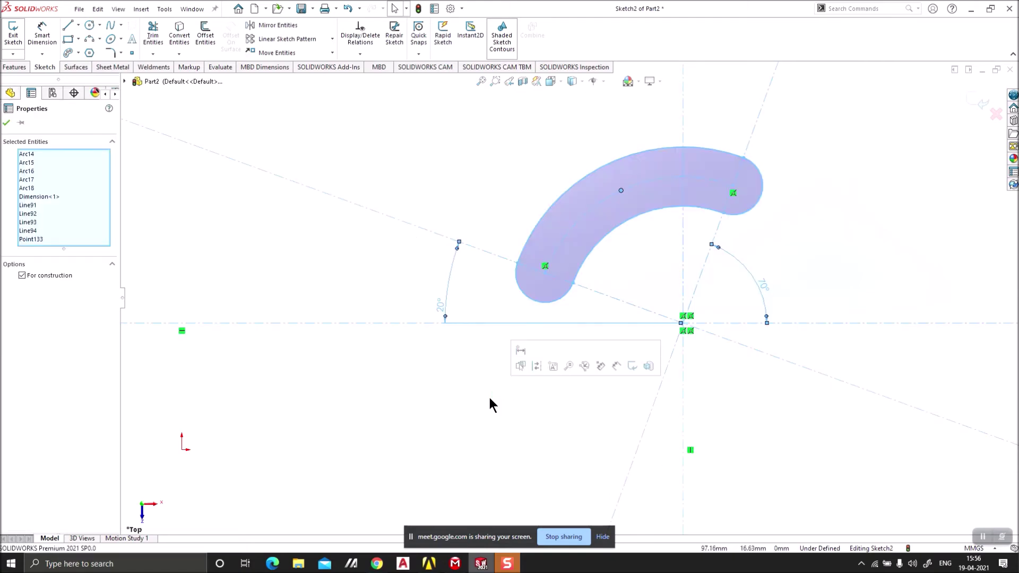
pyautogui.press('Delete')
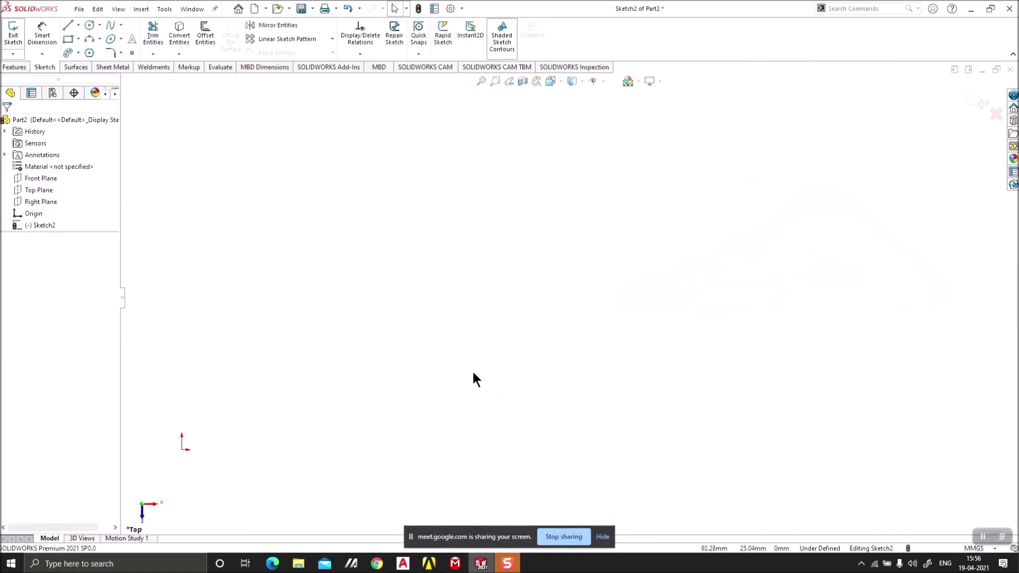
# Step: Sketch a centerpoint arc slot with about 28 mm arc radius, about 310 degrees of sweep and about 13 mm width
pyautogui.click(79, 53)
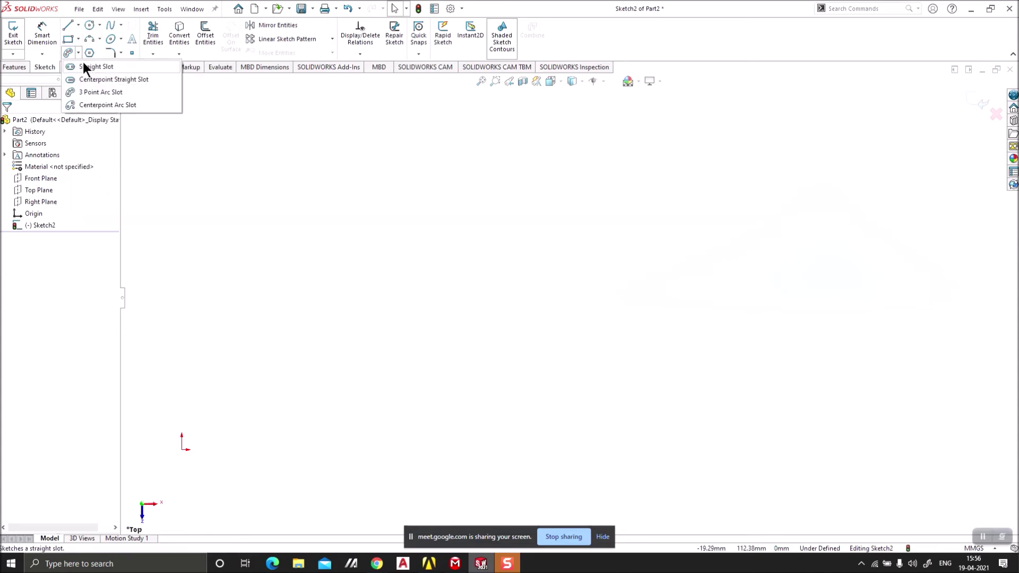
pyautogui.click(110, 105)
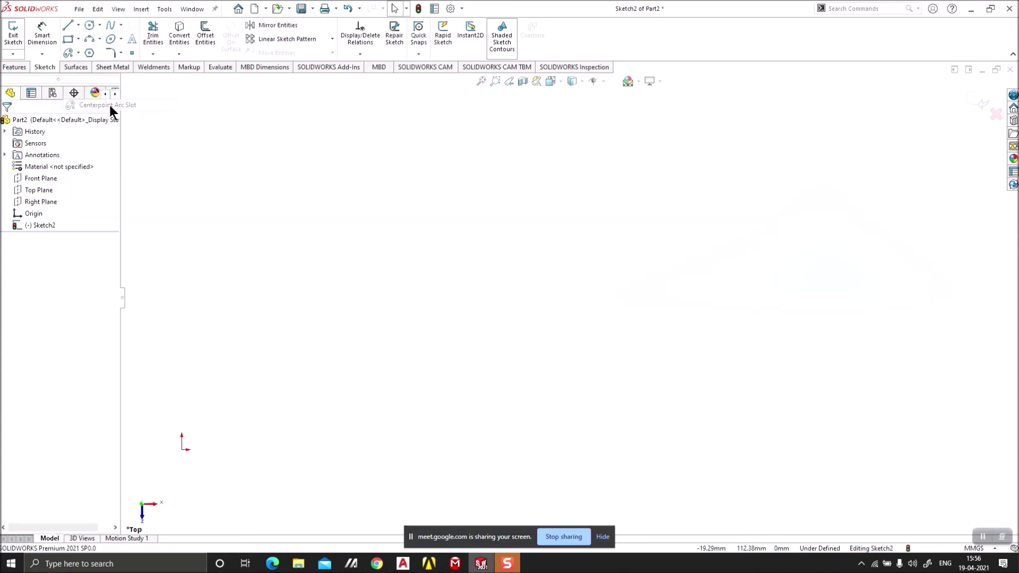
pyautogui.click(617, 296)
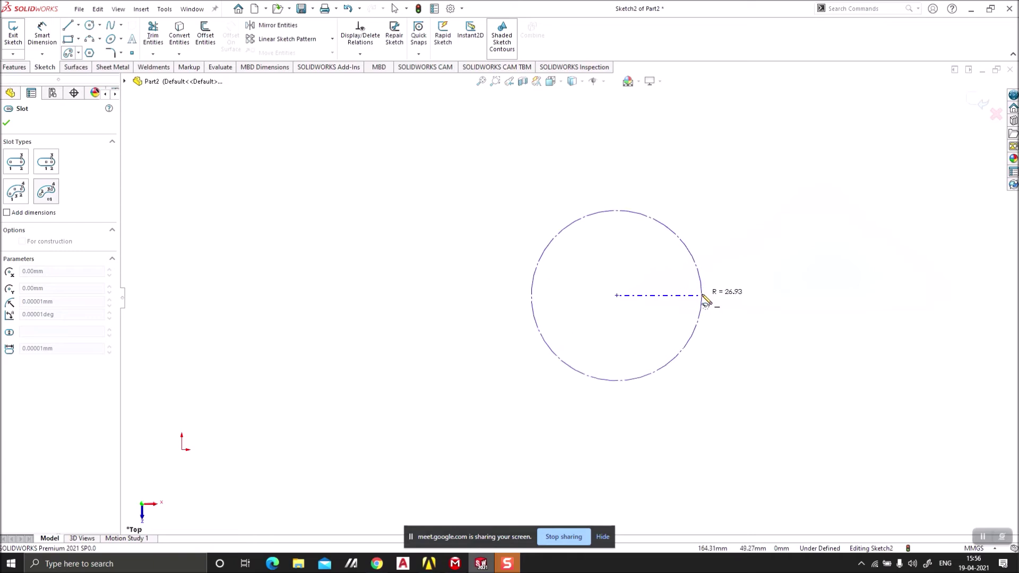
pyautogui.click(704, 296)
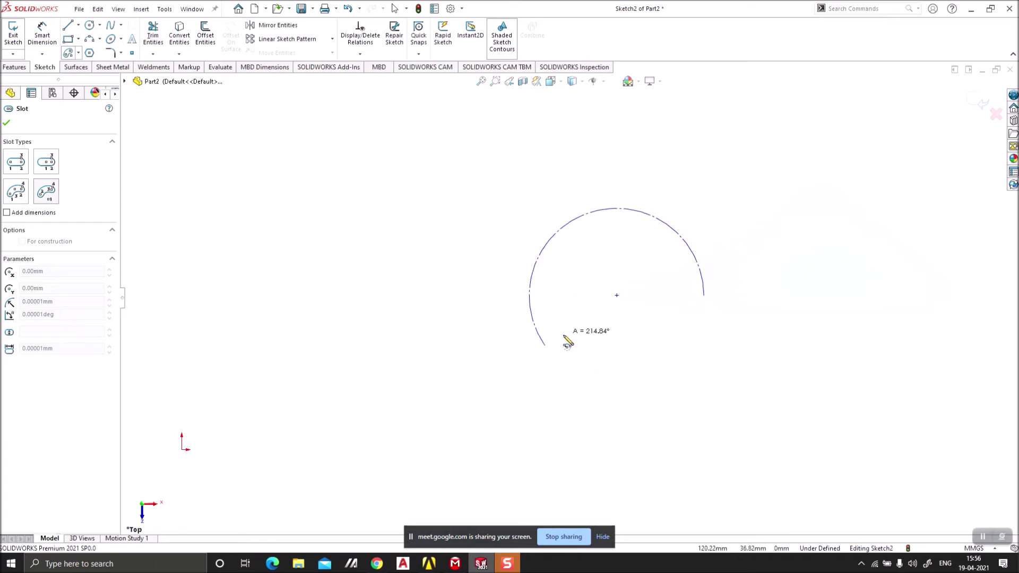
pyautogui.click(671, 356)
pyautogui.click(671, 349)
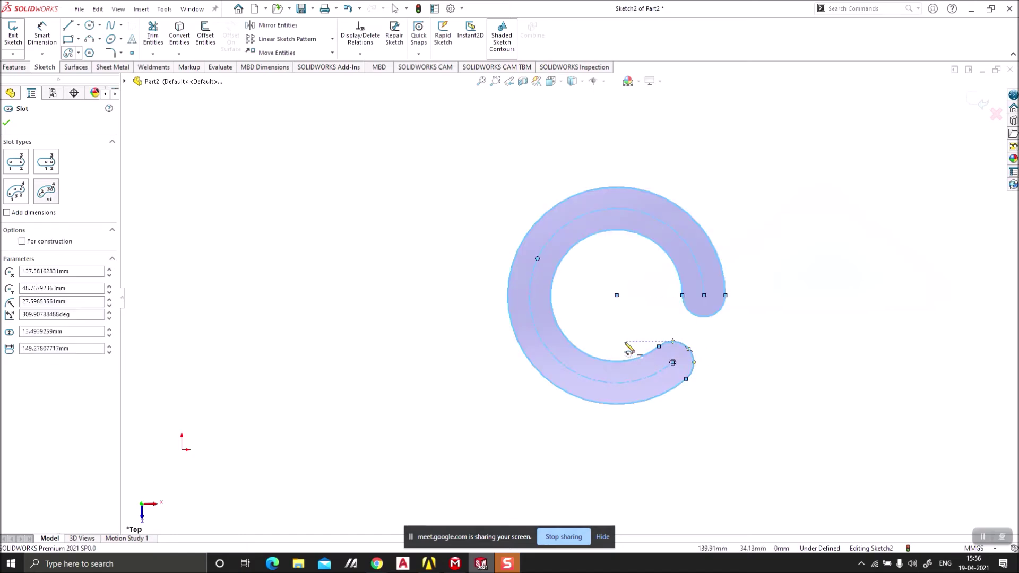
# Step: Draw infinite centerlines through the slot's arc centre: one horizontal, one vertical and one through the centre of the slot's lower end
pyautogui.click(79, 25)
pyautogui.click(91, 50)
pyautogui.click(33, 257)
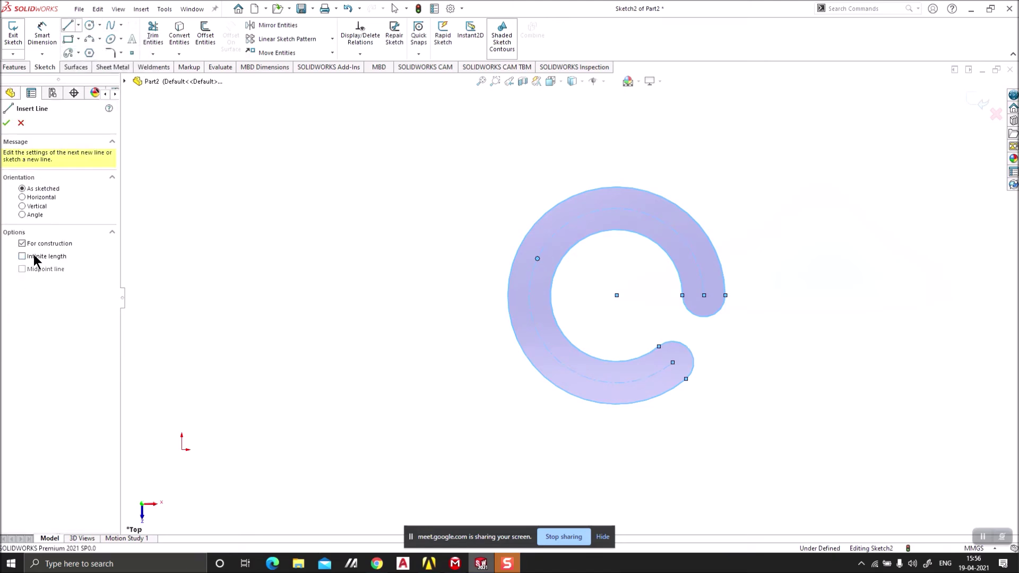
pyautogui.click(616, 295)
pyautogui.click(703, 295)
pyautogui.click(617, 296)
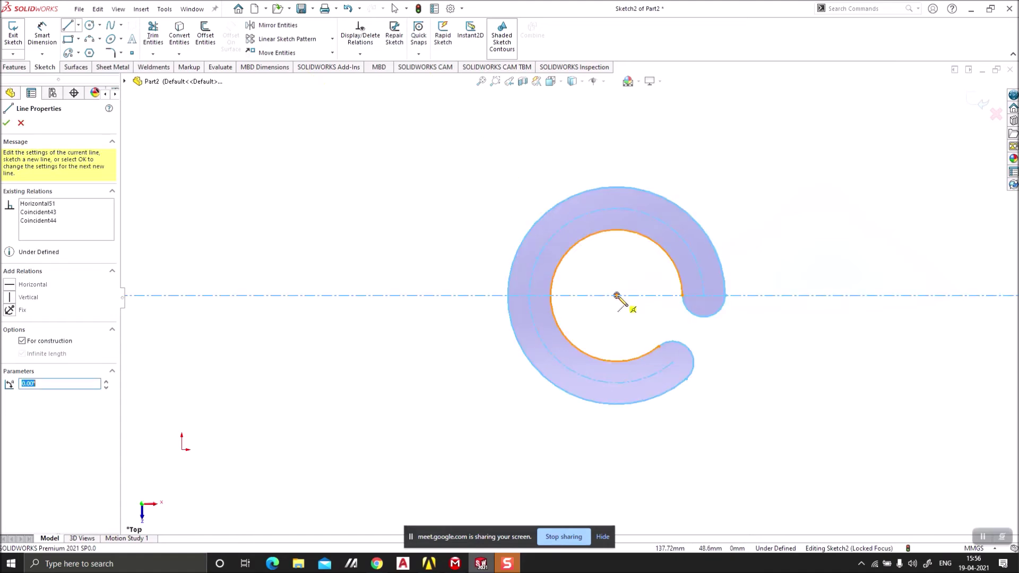
pyautogui.click(618, 280)
pyautogui.click(616, 295)
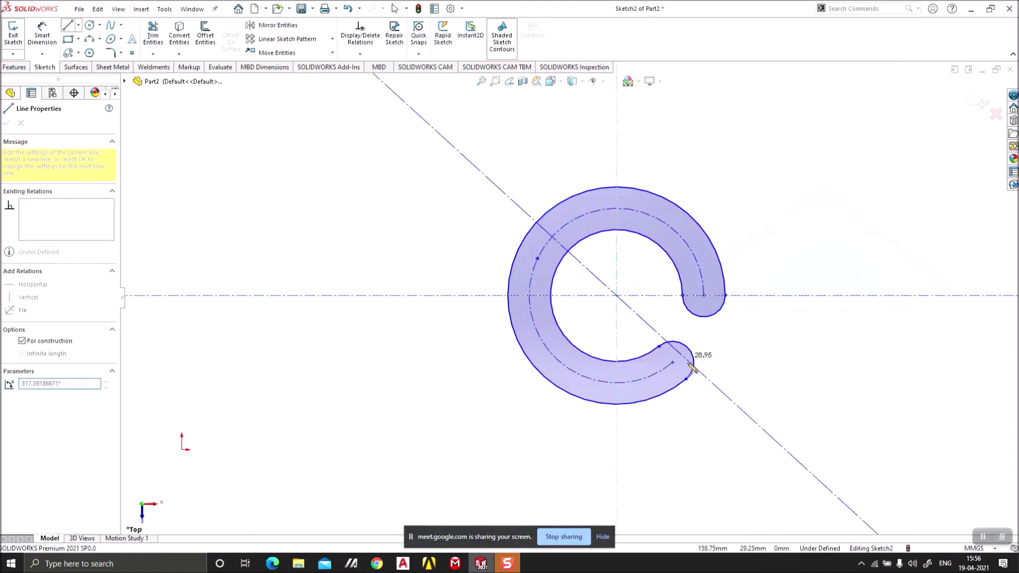
pyautogui.click(672, 363)
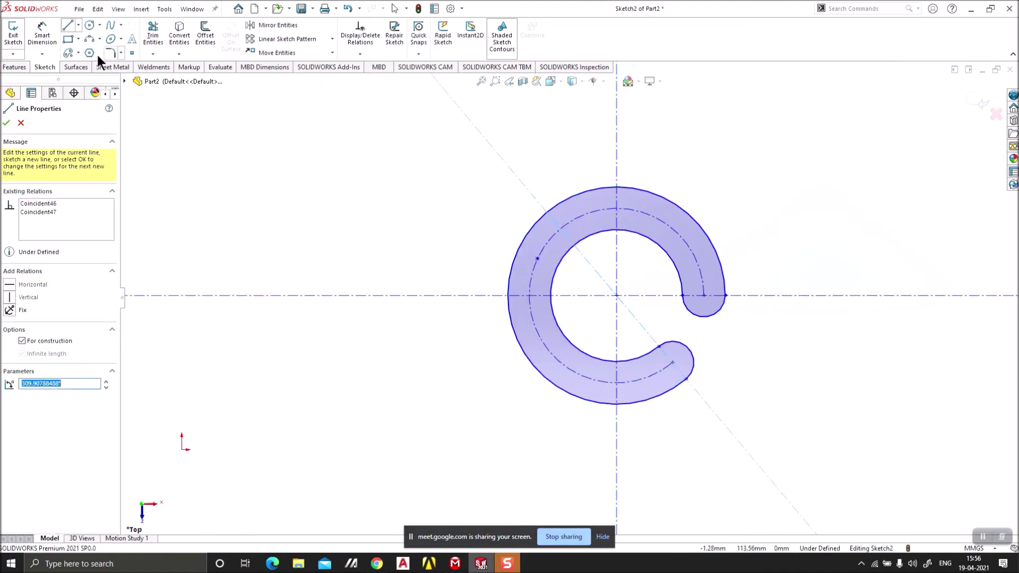
# Step: Dimension the angle between the horizontal centerline and the inclined centerline through the slot's lower end as 60 degrees
pyautogui.click(42, 35)
pyautogui.scroll(-3, 647, 333)
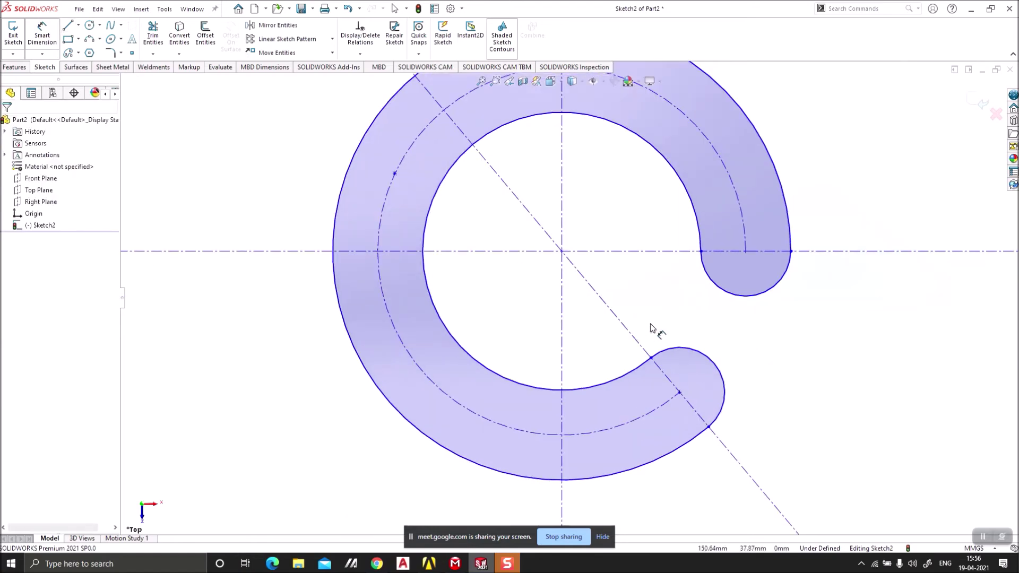
pyautogui.click(628, 328)
pyautogui.click(662, 251)
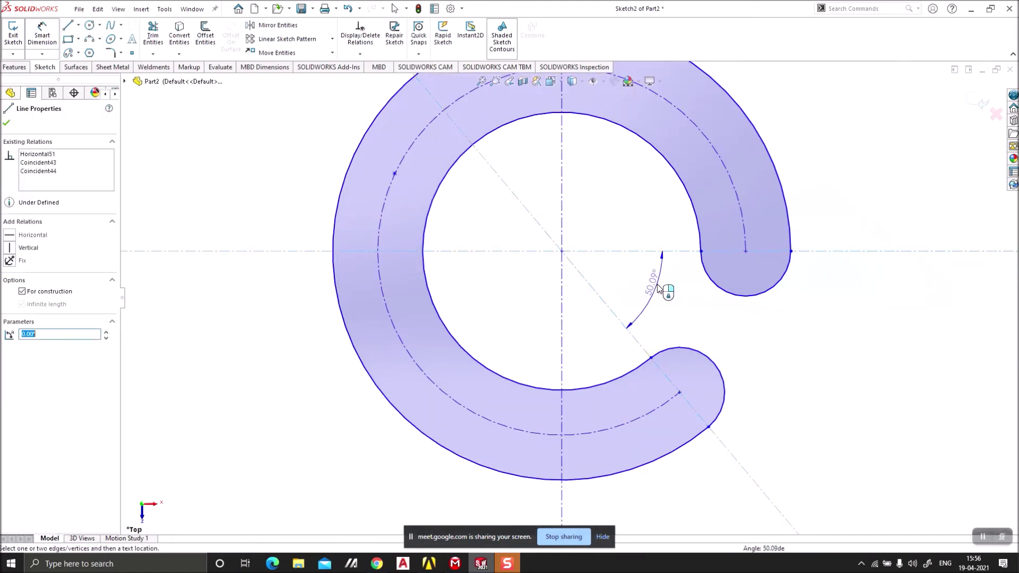
pyautogui.click(657, 286)
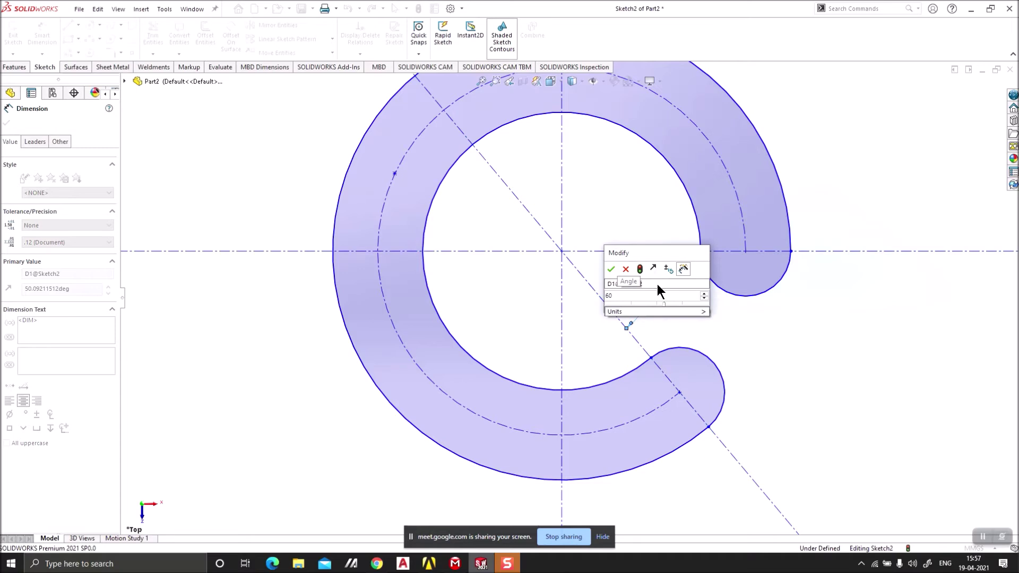
pyautogui.press('Return')
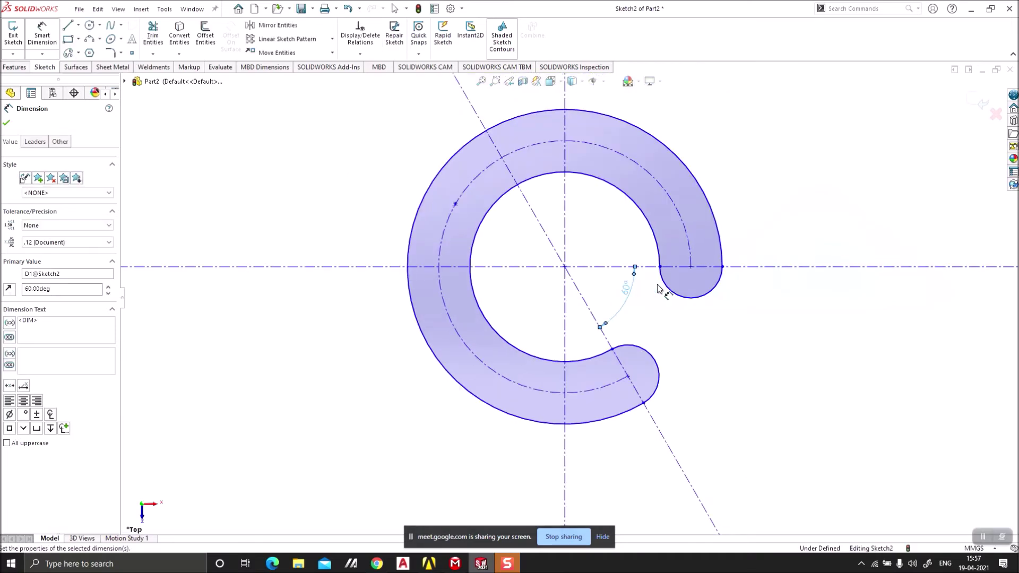
pyautogui.press('Escape')
# Step: Delete the centerpoint arc slot with its centerlines and angle dimension from the sketch
pyautogui.scroll(3, 630, 302)
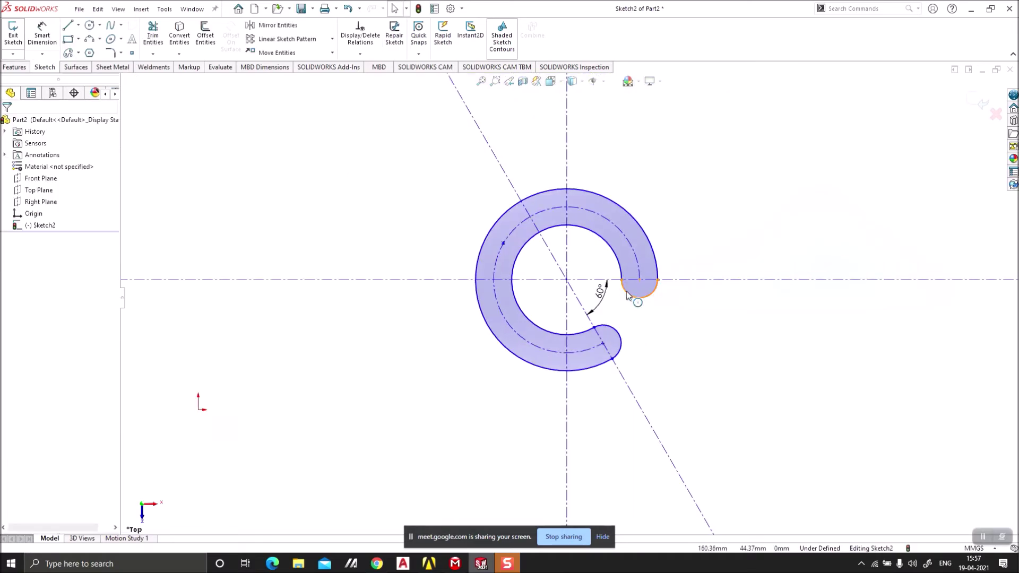
pyautogui.moveTo(739, 161); pyautogui.dragTo(387, 434)
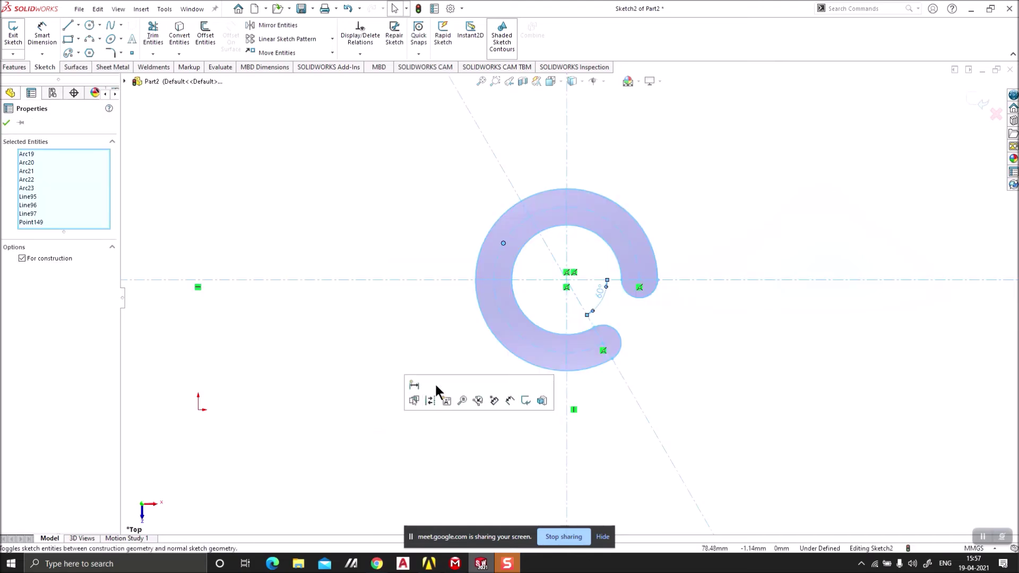
pyautogui.click(430, 399)
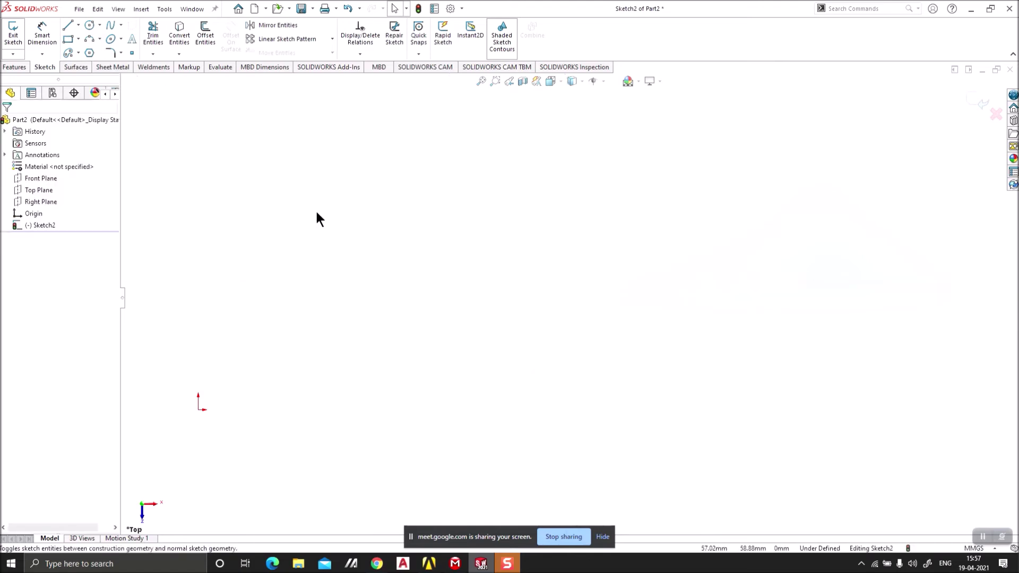
pyautogui.click(78, 22)
pyautogui.click(79, 22)
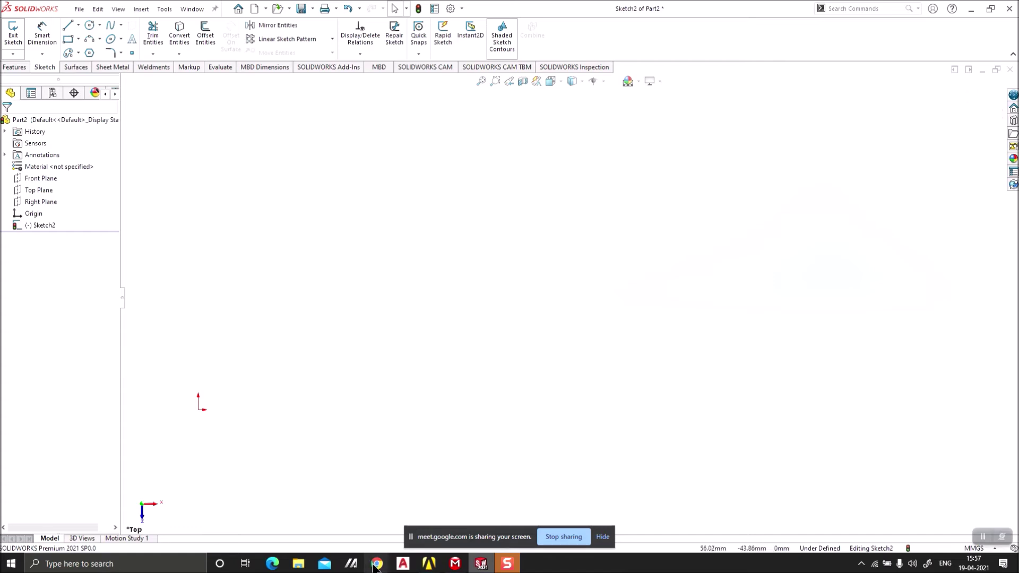
# Step: Switch to the Google Meet window in Chrome to check the meeting participants, and return to SOLIDWORKS
pyautogui.moveTo(371, 565)
pyautogui.click(335, 509)
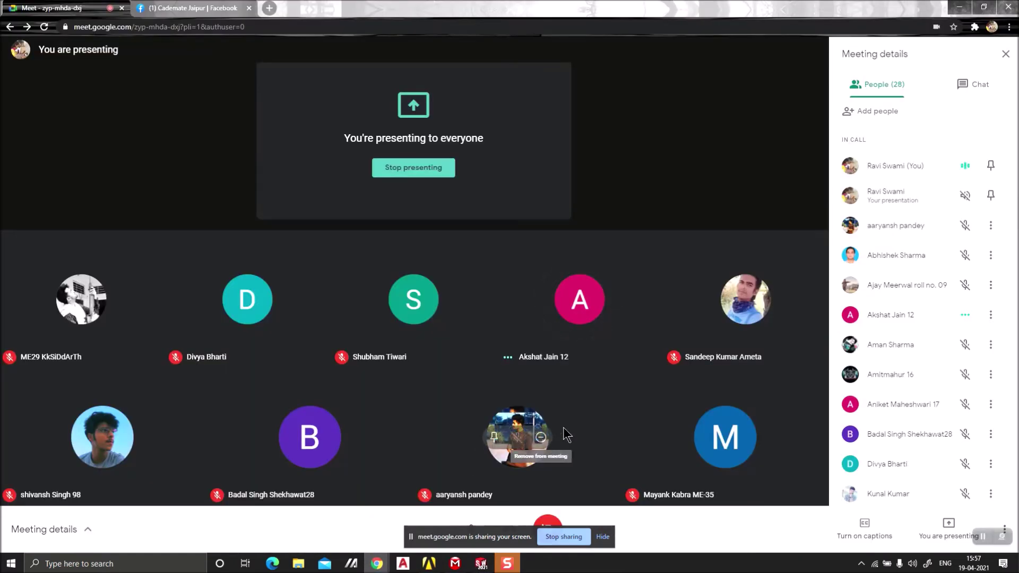
pyautogui.click(960, 7)
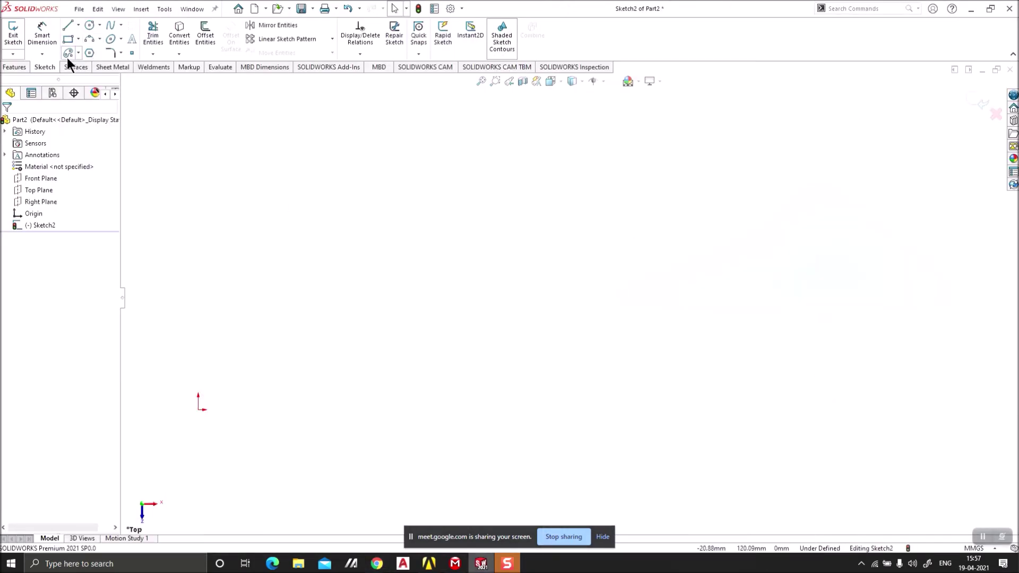
# Step: Draw one horizontal and one vertical infinite-length centerline through the sketch origin
pyautogui.click(77, 52)
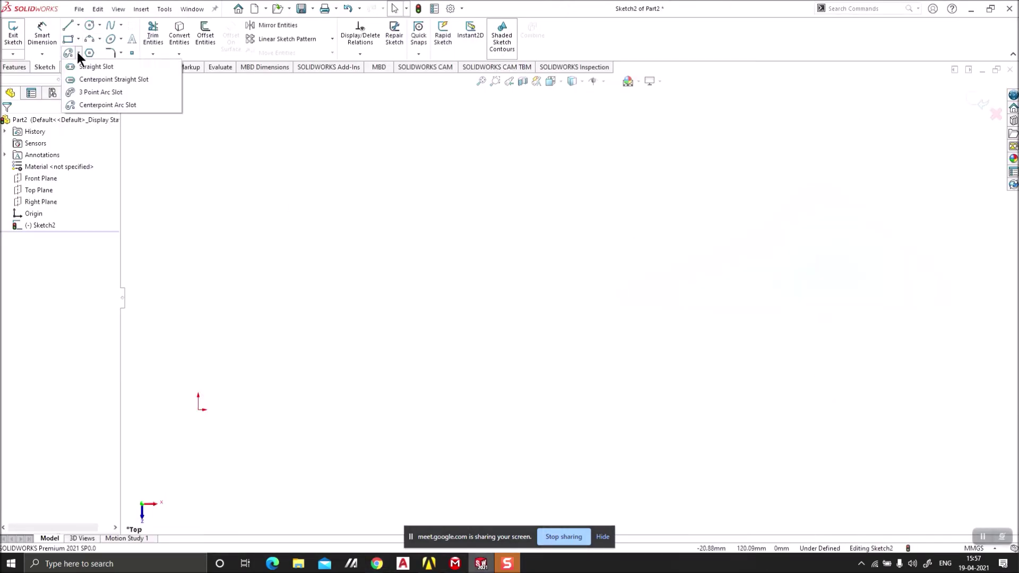
pyautogui.click(103, 106)
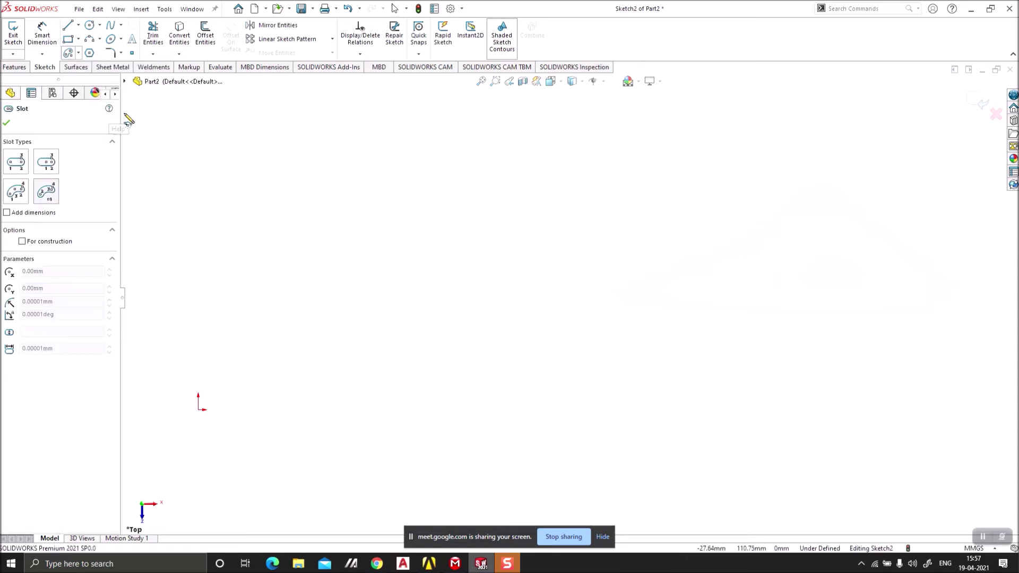
pyautogui.click(77, 29)
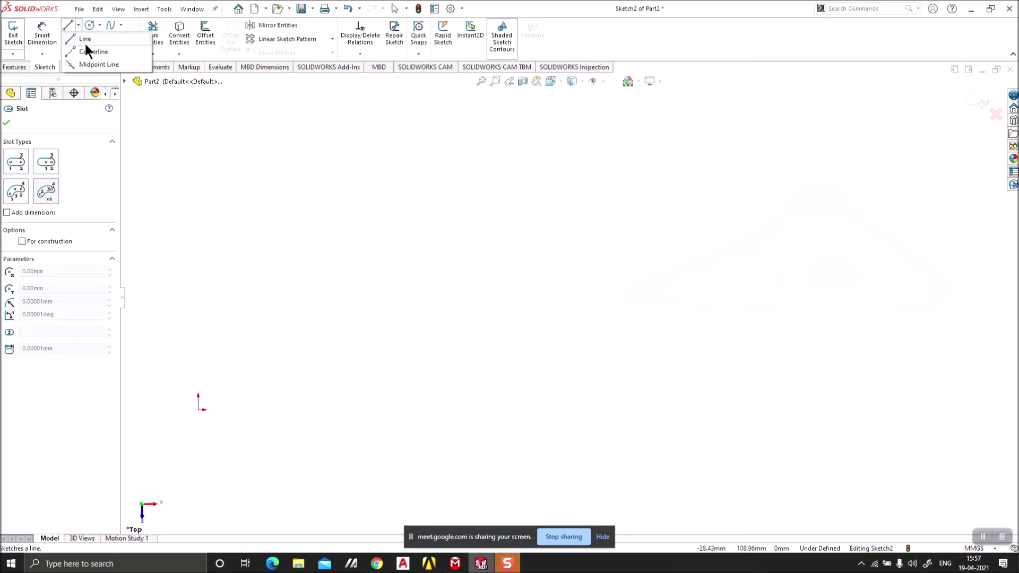
pyautogui.click(85, 50)
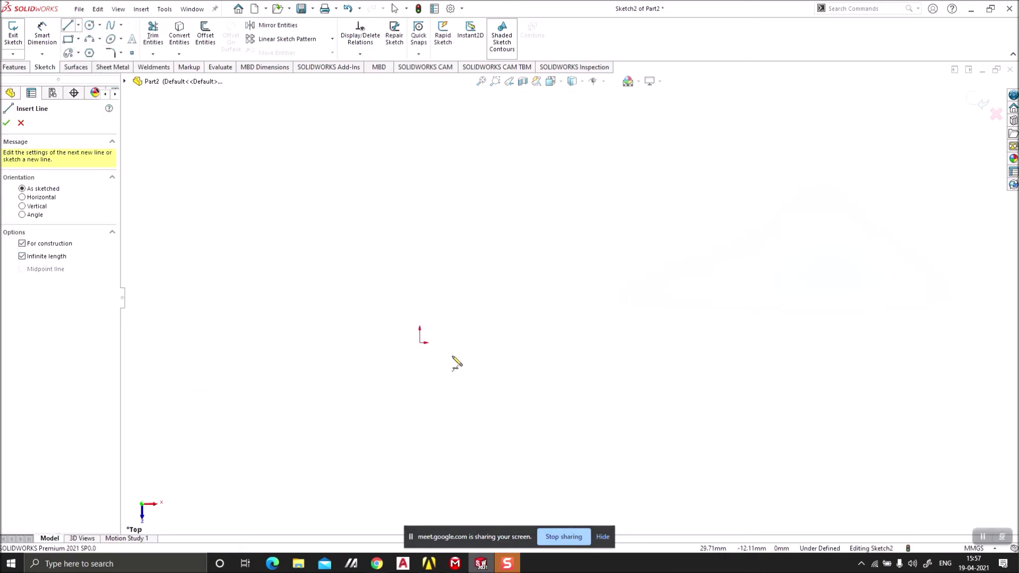
pyautogui.click(421, 343)
pyautogui.click(475, 344)
pyautogui.click(420, 343)
pyautogui.click(420, 297)
pyautogui.scroll(4, 527, 298)
pyautogui.scroll(-4, 481, 325)
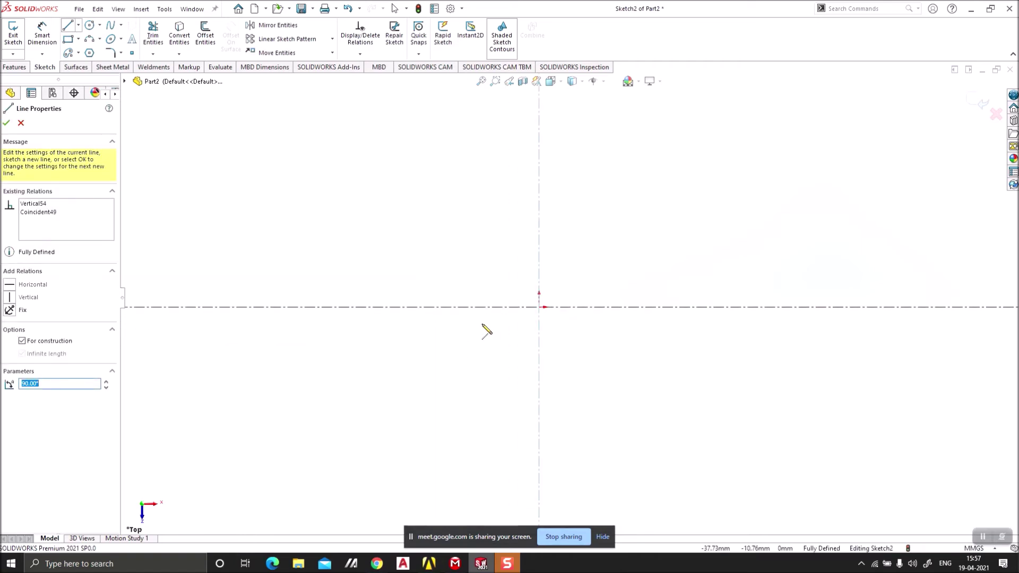
pyautogui.press('Escape')
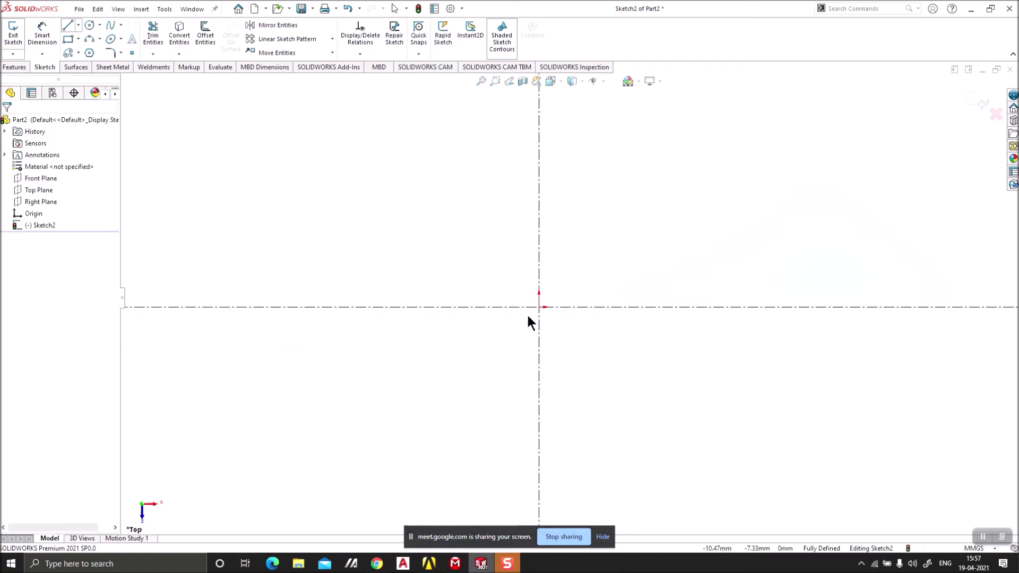
# Step: Sketch a centerpoint arc slot about the origin, with a centre radius of about 123 mm, a 180-degree sweep and a width of about 96 mm
pyautogui.click(80, 53)
pyautogui.click(109, 104)
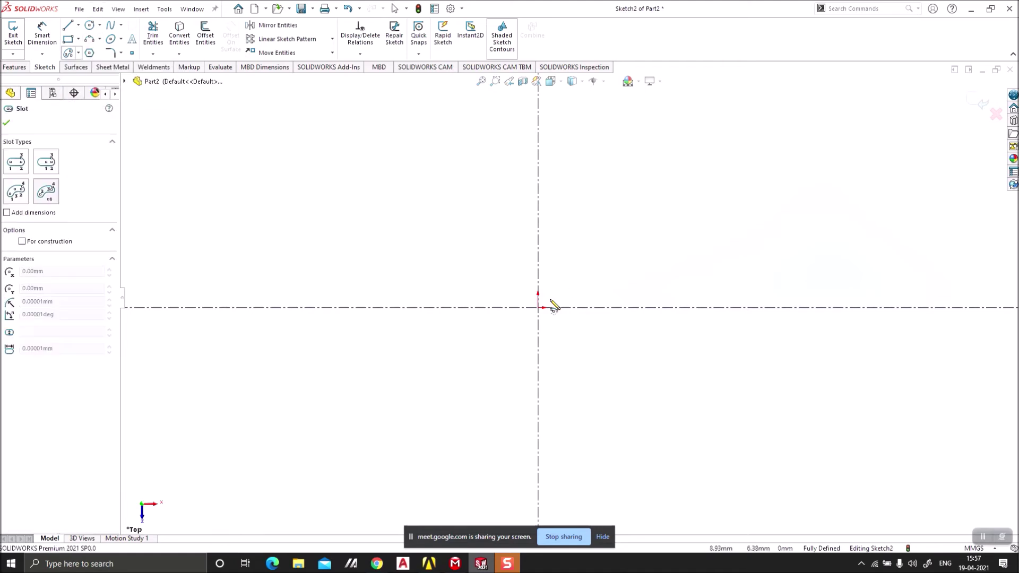
pyautogui.click(539, 308)
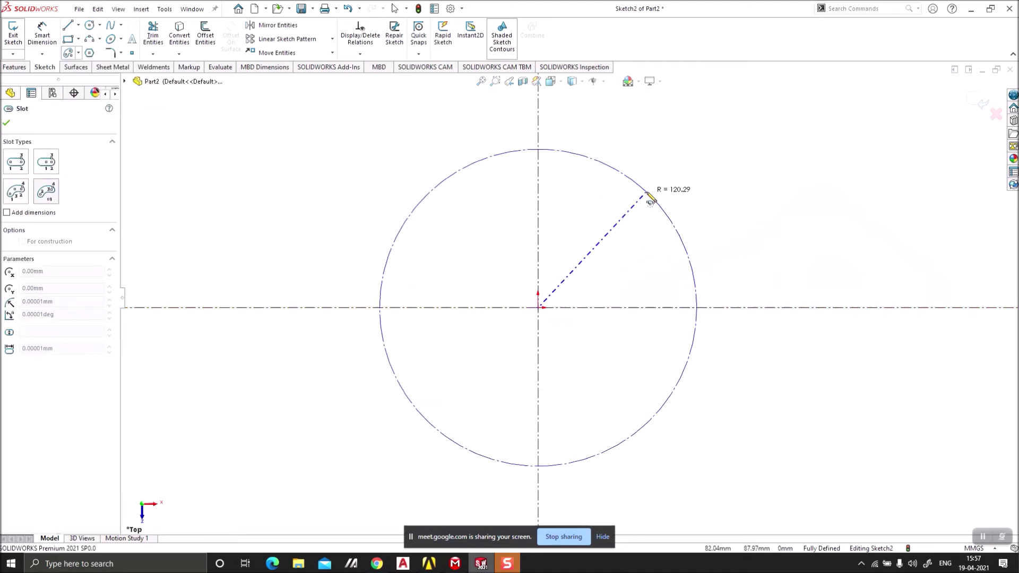
pyautogui.click(658, 198)
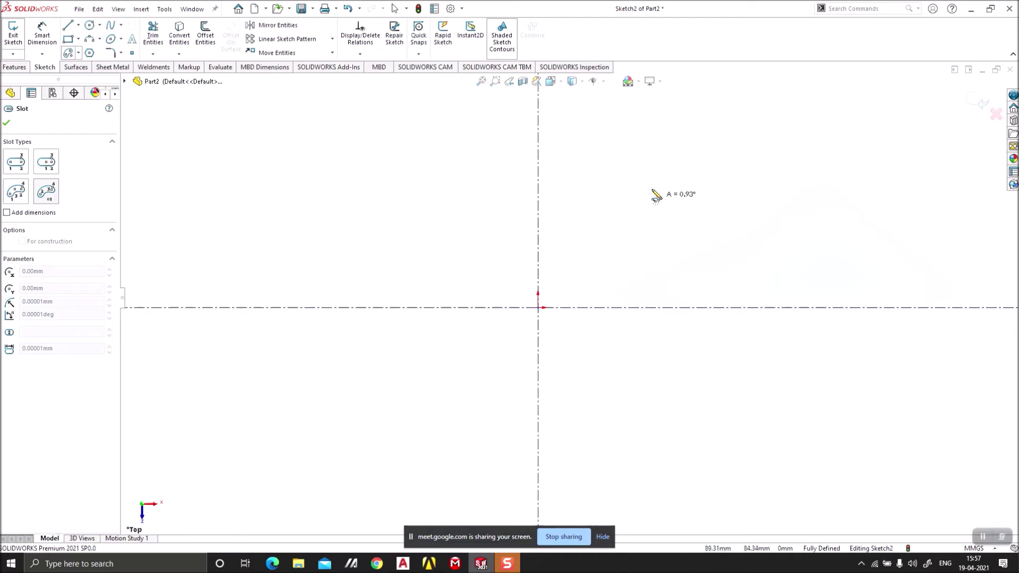
pyautogui.click(464, 381)
pyautogui.click(463, 371)
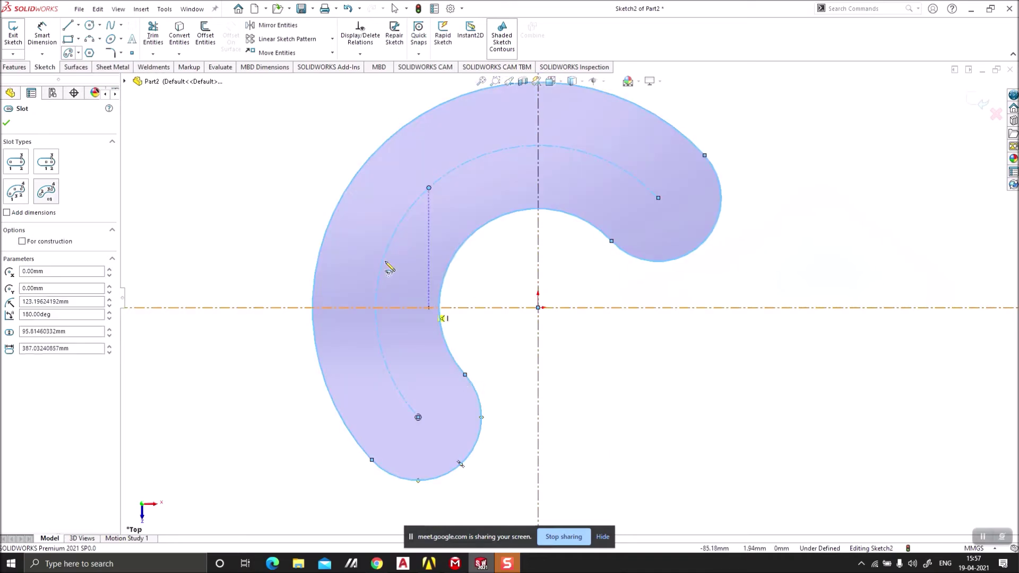
pyautogui.press('Escape')
pyautogui.click(78, 25)
pyautogui.click(84, 51)
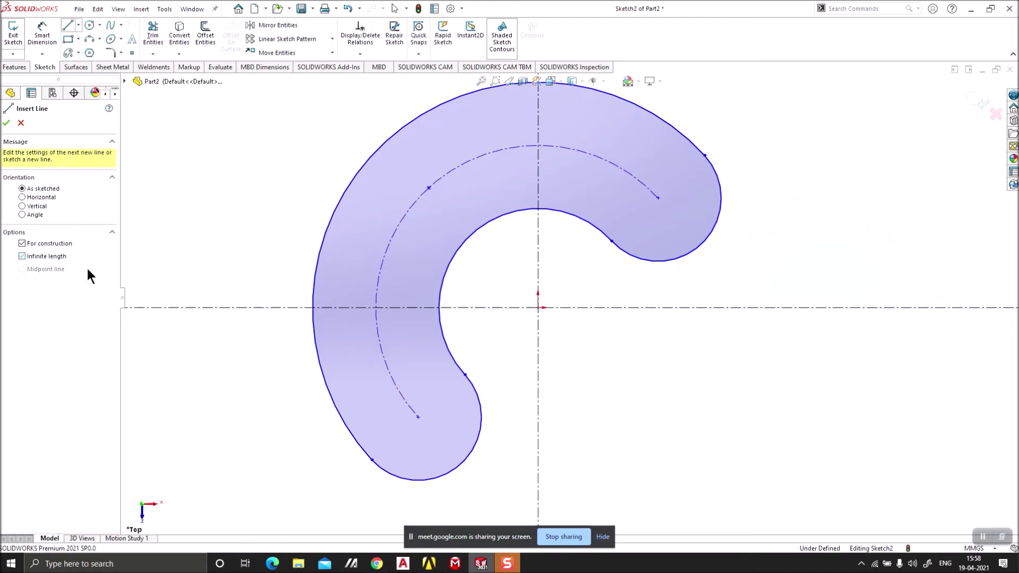
pyautogui.click(539, 307)
pyautogui.press('Escape')
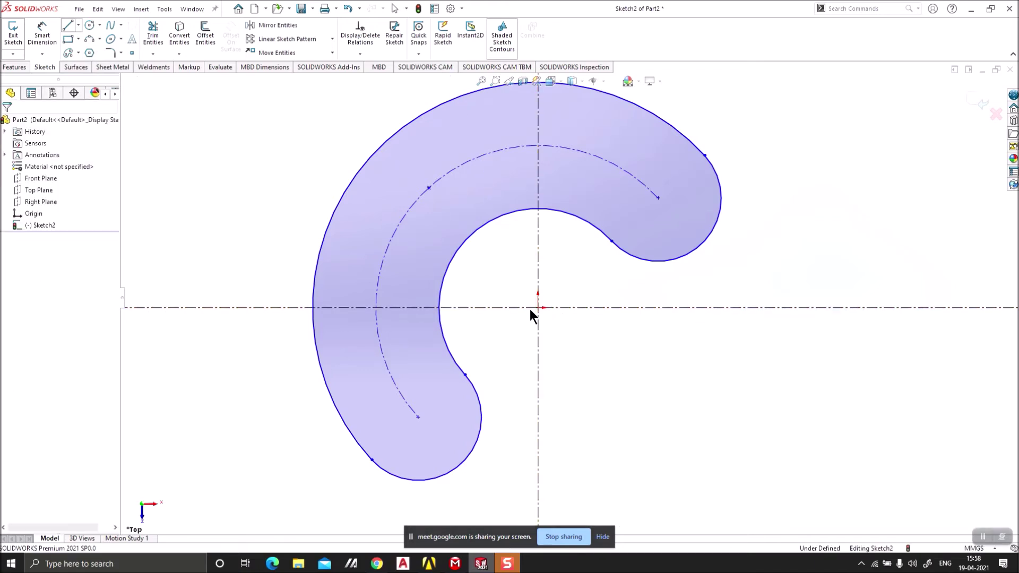
# Step: Draw an infinite centerline from the origin through the centre of the slot's upper end
pyautogui.click(78, 26)
pyautogui.click(86, 51)
pyautogui.click(22, 256)
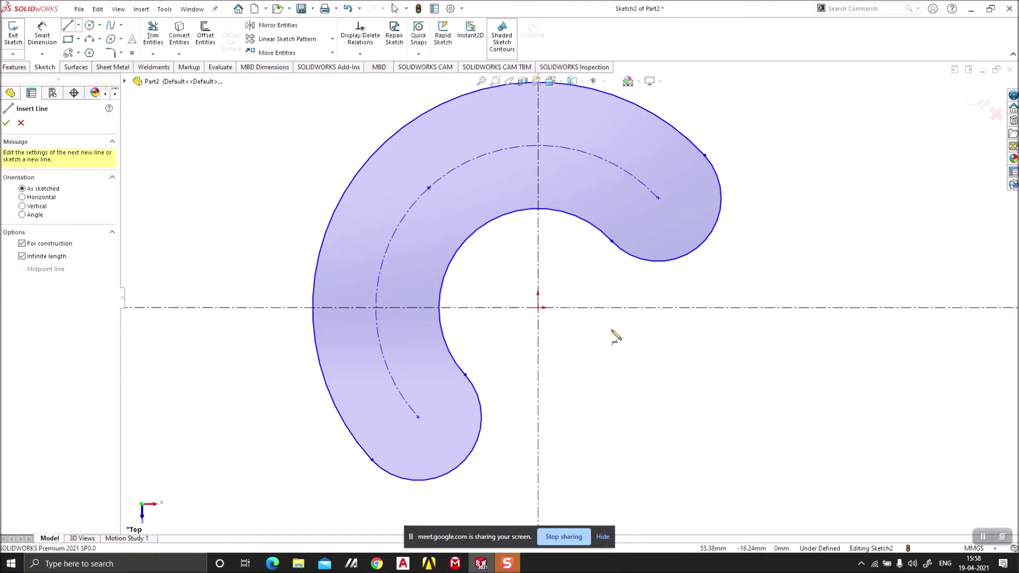
pyautogui.click(538, 308)
pyautogui.click(658, 198)
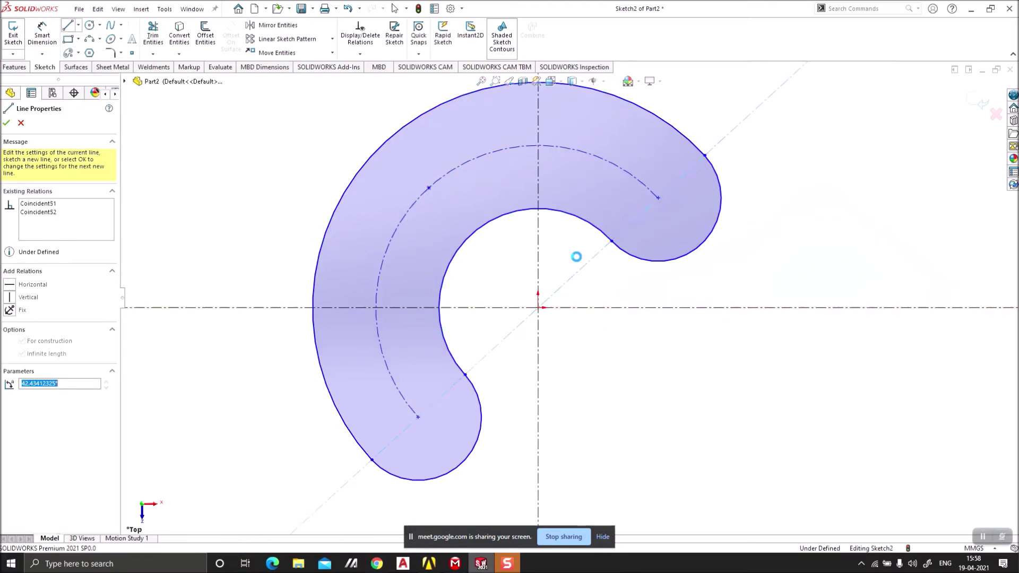
pyautogui.press('Escape')
# Step: Dimension the angle between the horizontal centerline and the inclined centerline through the slot's upper end as 60 degrees
pyautogui.click(34, 36)
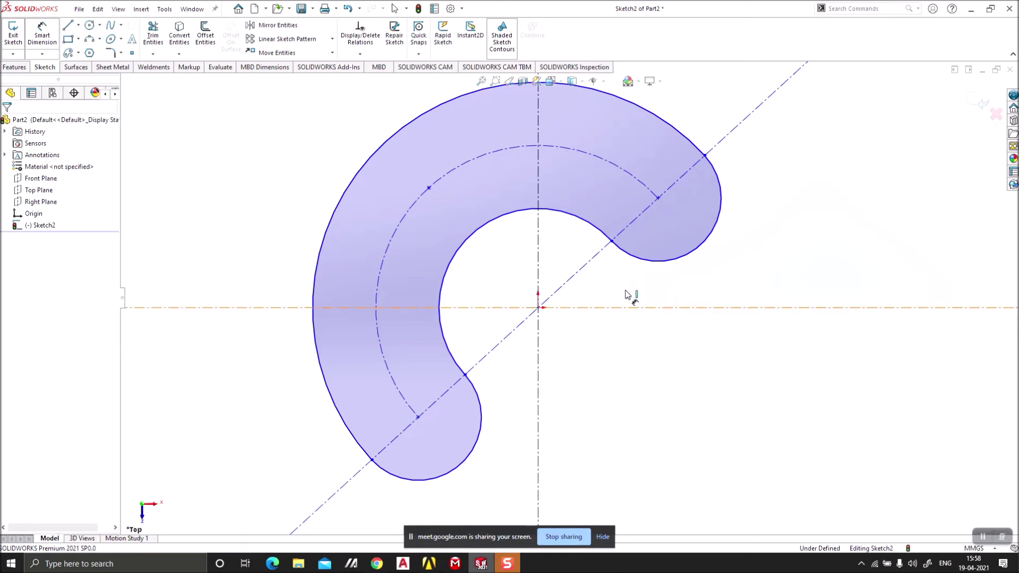
pyautogui.click(639, 307)
pyautogui.click(609, 244)
pyautogui.click(610, 268)
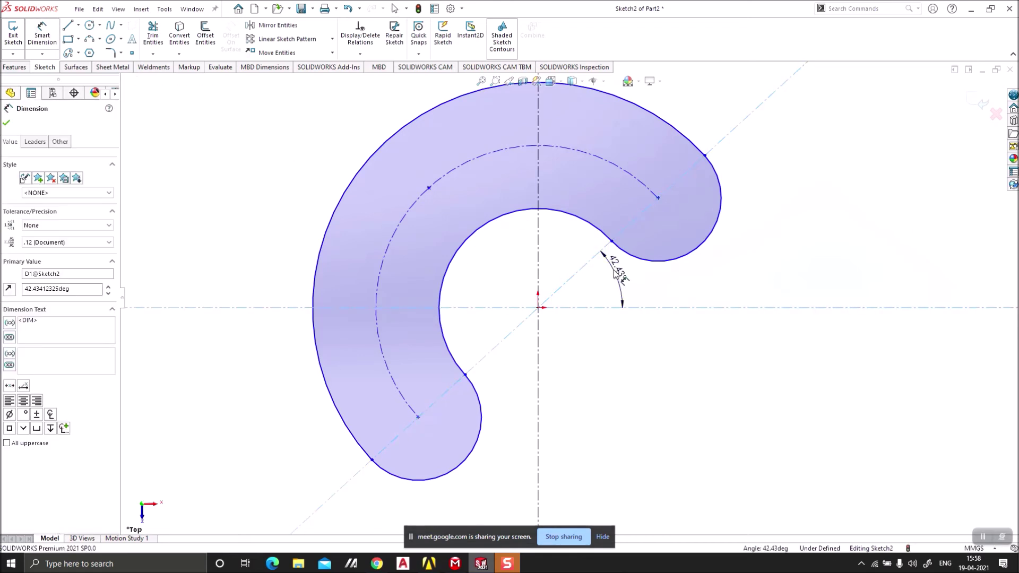
pyautogui.write('60')
pyautogui.press('Return')
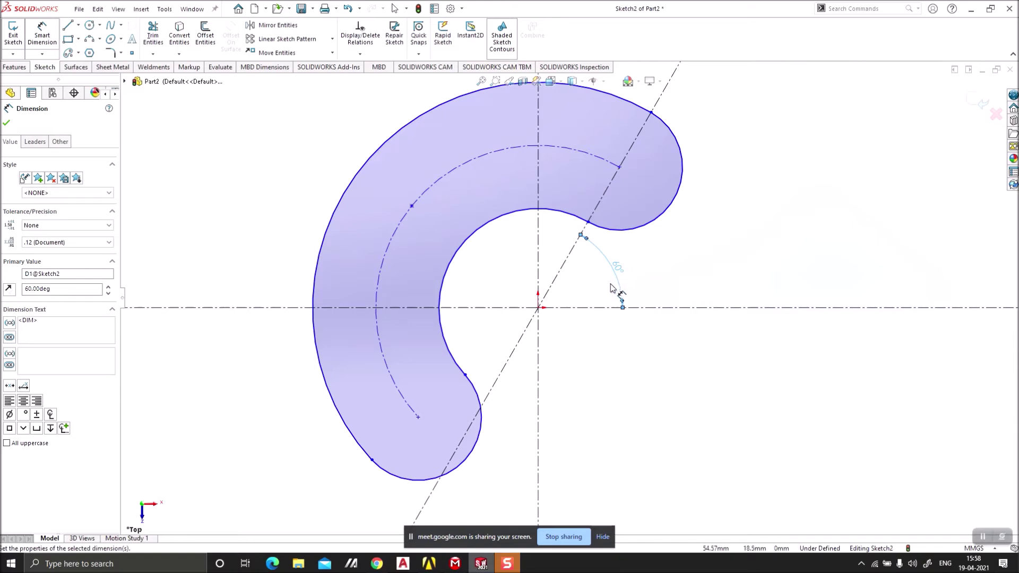
pyautogui.press('Escape')
# Step: Delete the arc slot together with its three centerlines and the angle dimension from the sketch
pyautogui.scroll(7, 573, 290)
pyautogui.moveTo(723, 199); pyautogui.dragTo(352, 410)
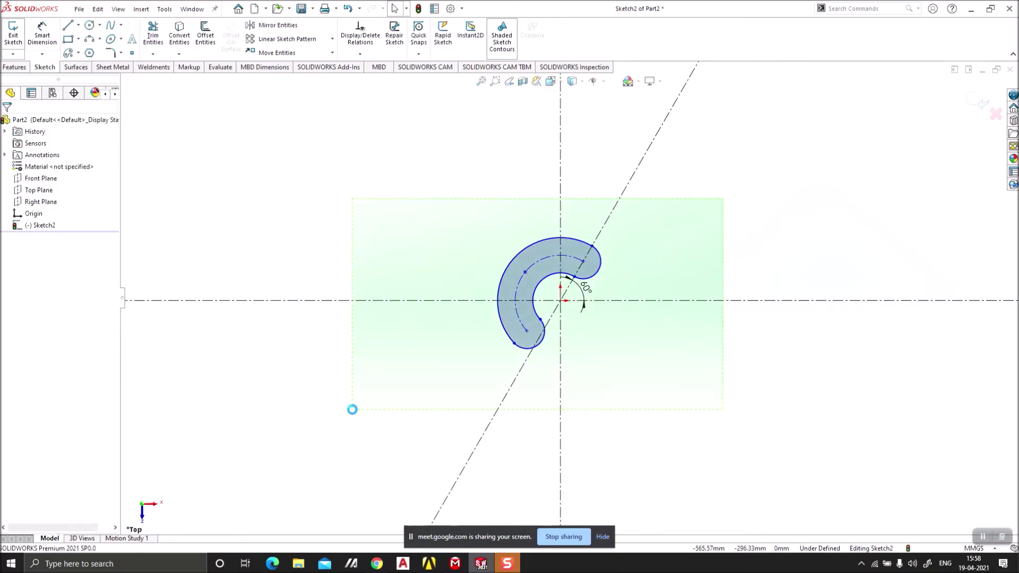
pyautogui.press('Delete')
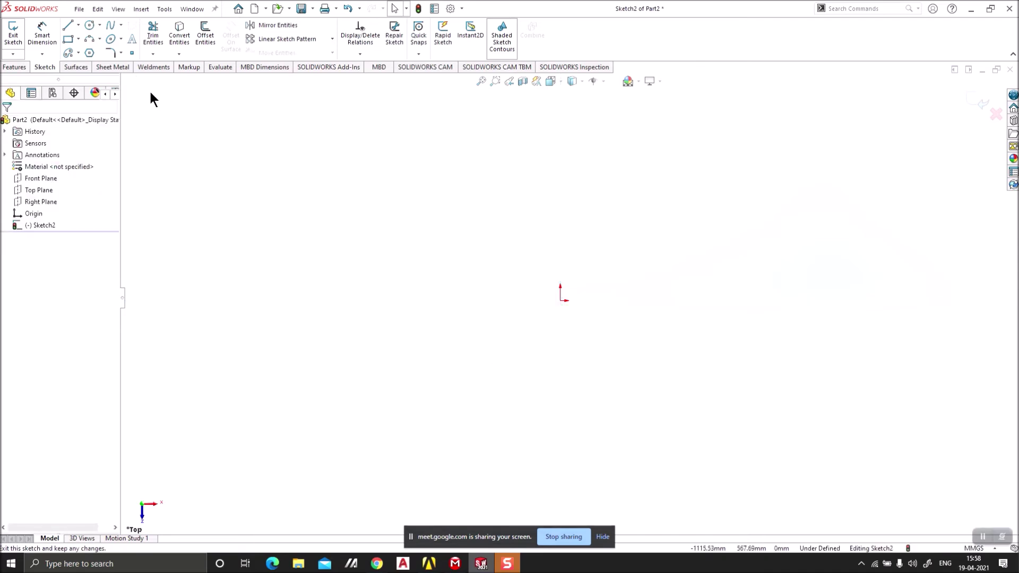
# Step: Sketch a centerpoint arc centred on the origin, with a radius of about 197 mm and a sweep of about 243 degrees
pyautogui.click(100, 39)
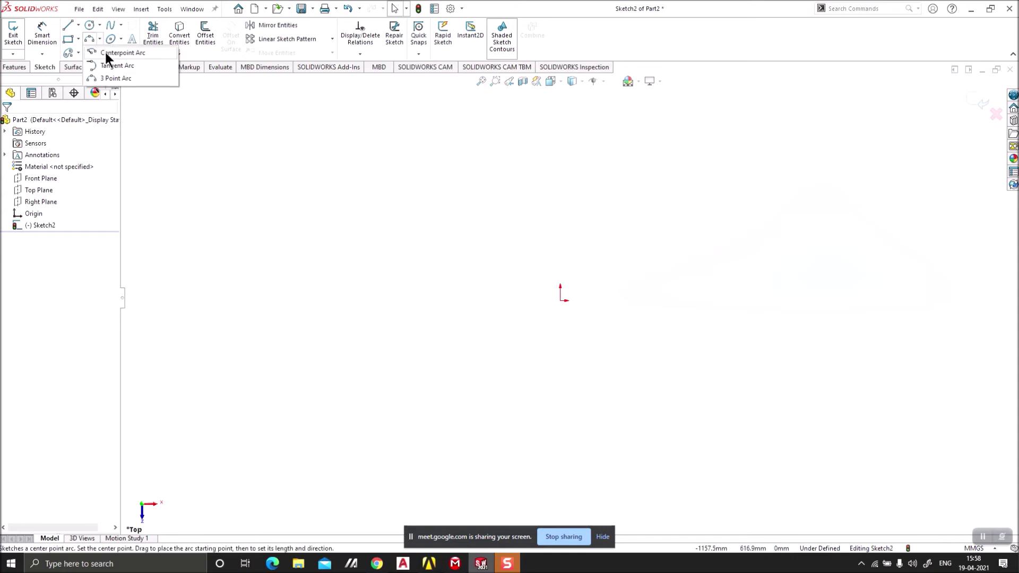
pyautogui.click(105, 52)
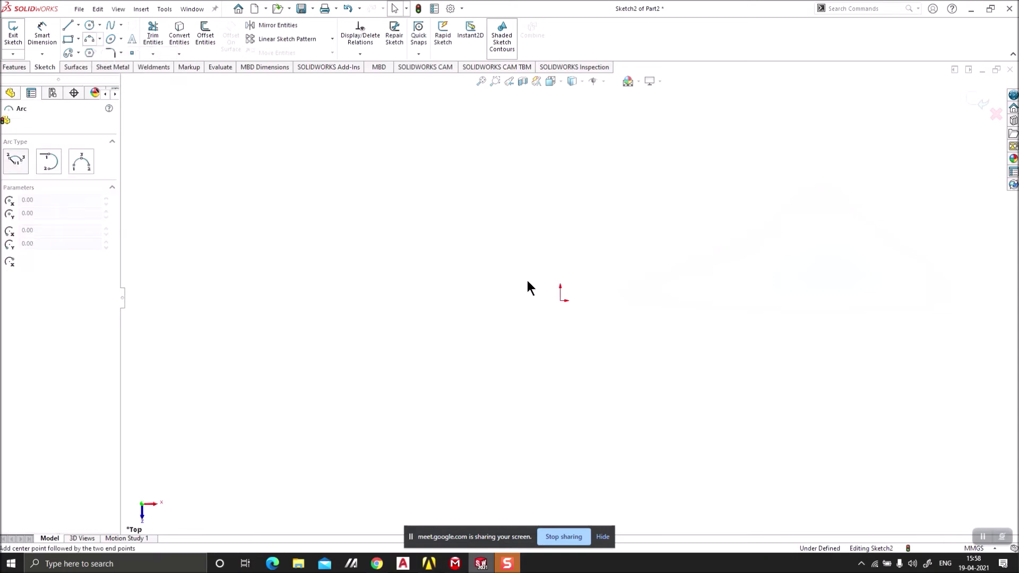
pyautogui.click(561, 300)
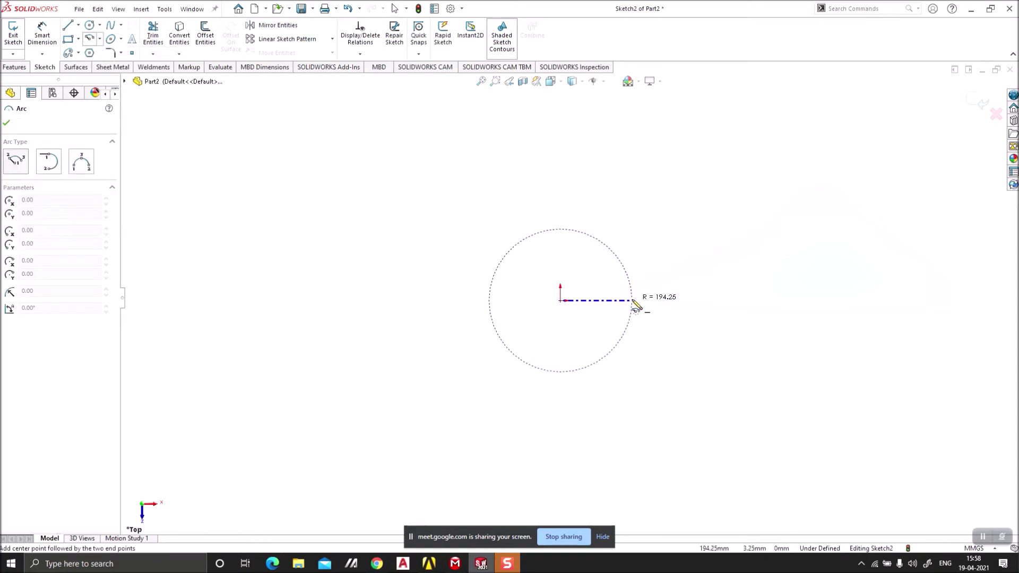
pyautogui.click(633, 300)
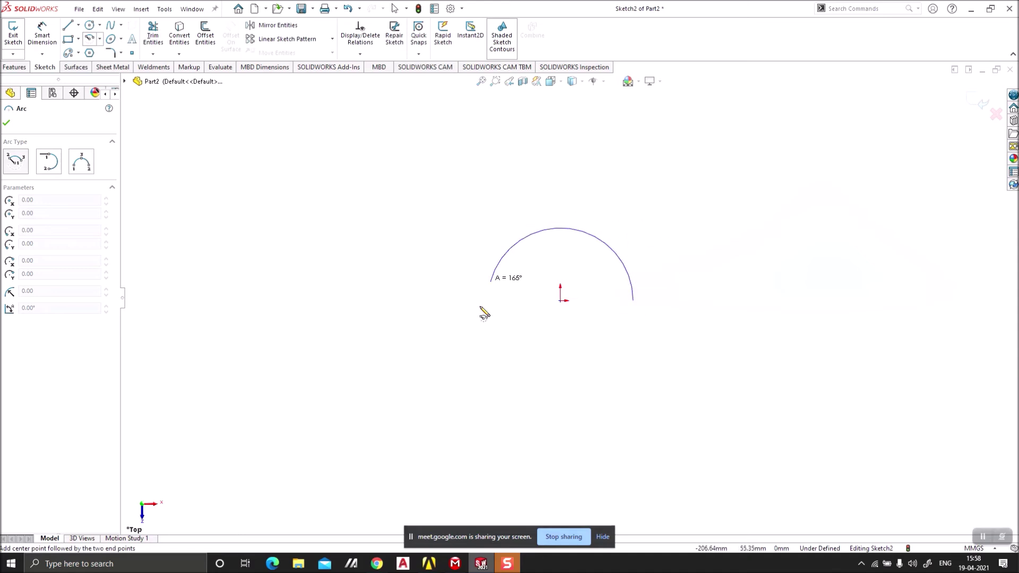
pyautogui.click(526, 374)
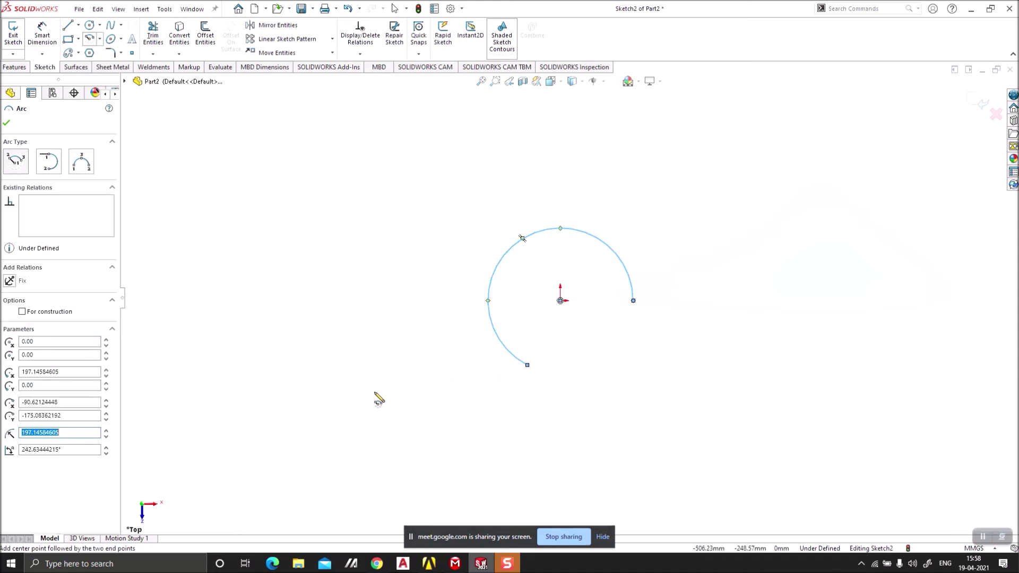
pyautogui.press('Escape')
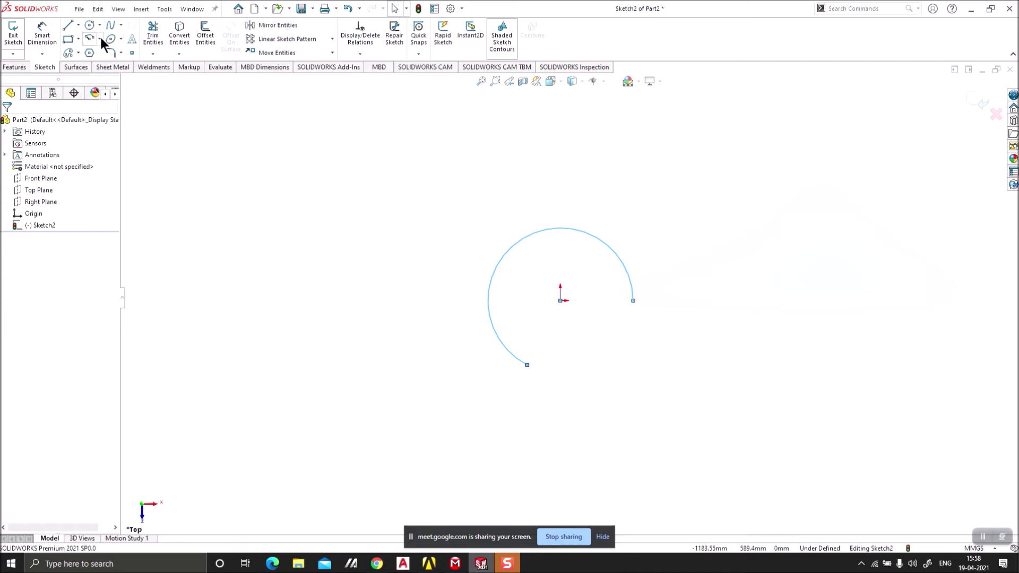
# Step: Sketch a separate horizontal line to the right of the centerpoint arc, slightly above the origin
pyautogui.click(100, 39)
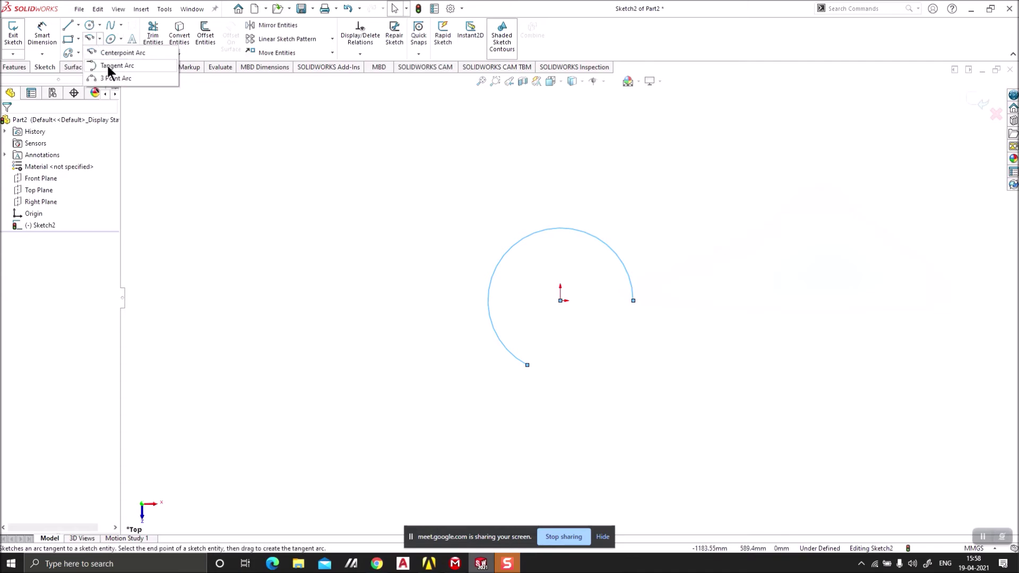
pyautogui.click(68, 26)
pyautogui.click(682, 238)
pyautogui.click(817, 239)
pyautogui.press('Escape')
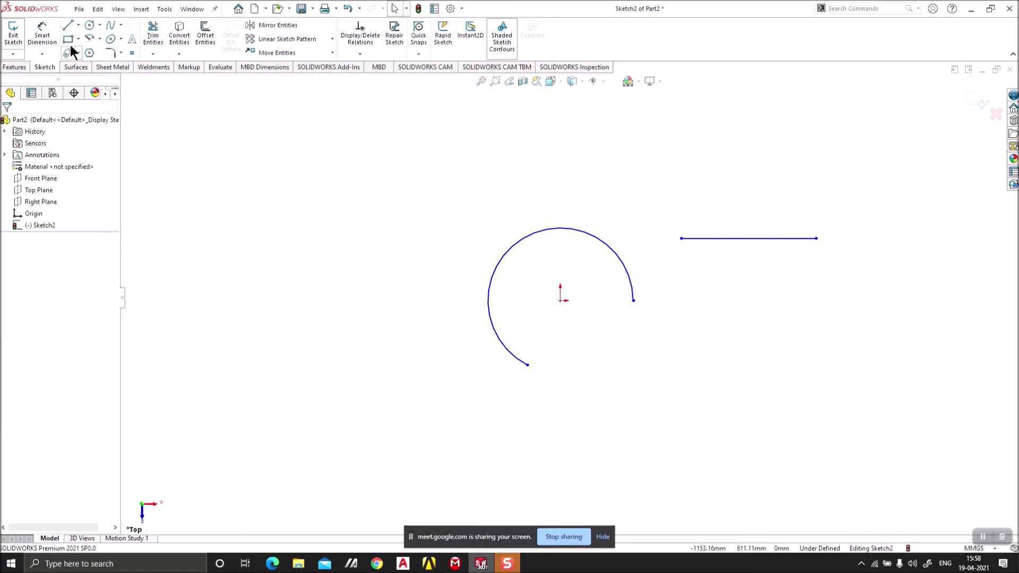
# Step: Sketch a tangent arc from the right endpoint of the horizontal line, curving downward
pyautogui.click(100, 39)
pyautogui.click(114, 63)
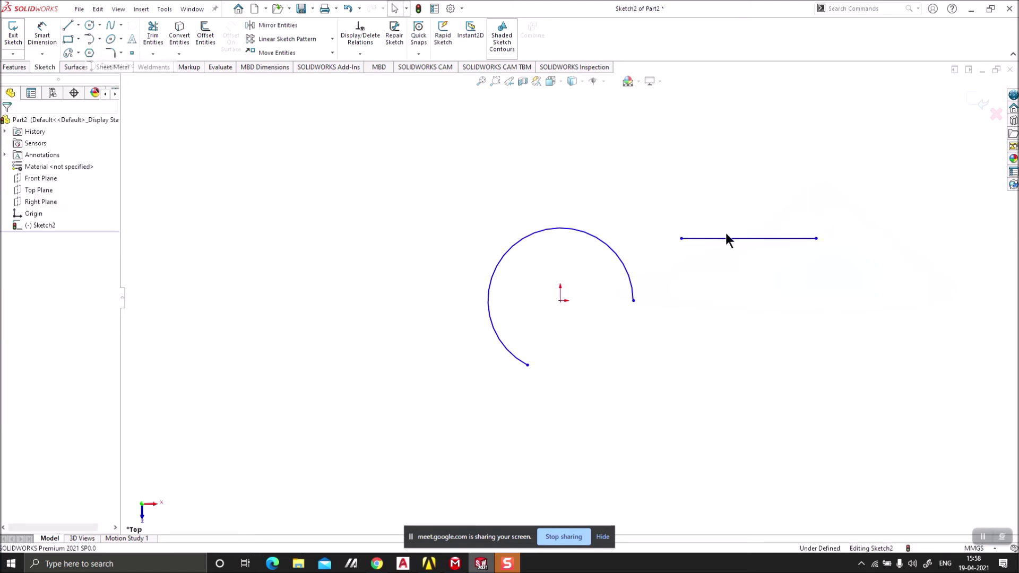
pyautogui.click(816, 238)
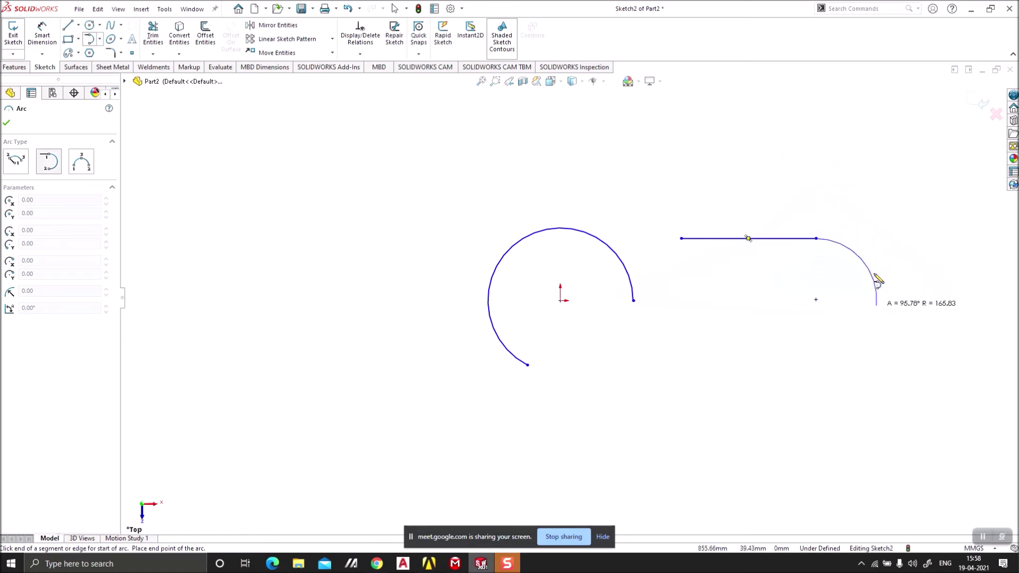
pyautogui.click(875, 348)
pyautogui.press('Escape')
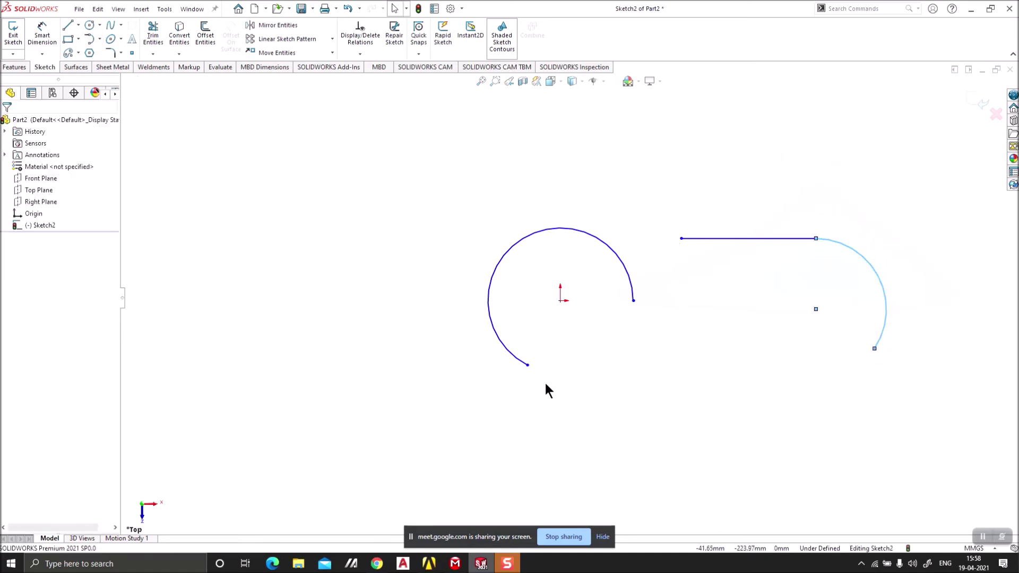
# Step: Sketch a tangent arc from the lower endpoint of the centerpoint arc, curving the opposite way to form an S shape
pyautogui.click(99, 42)
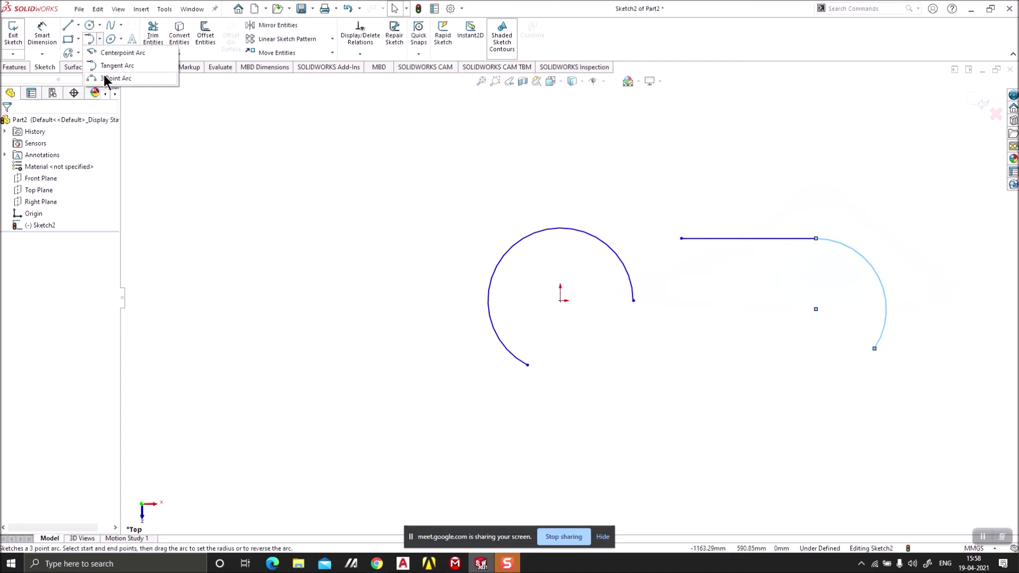
pyautogui.click(109, 64)
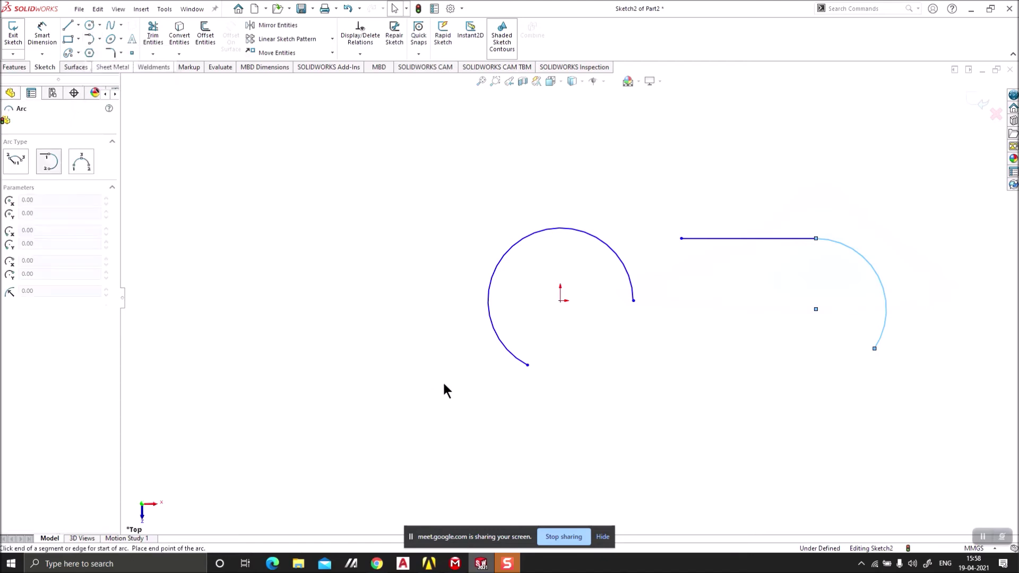
pyautogui.click(527, 366)
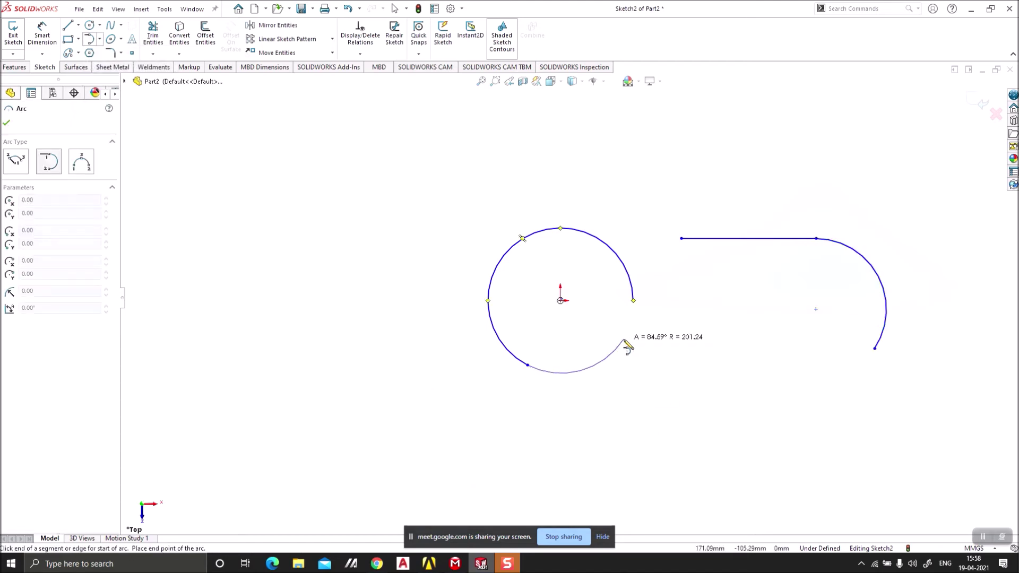
pyautogui.click(476, 452)
pyautogui.press('Escape')
pyautogui.scroll(-3, 481, 451)
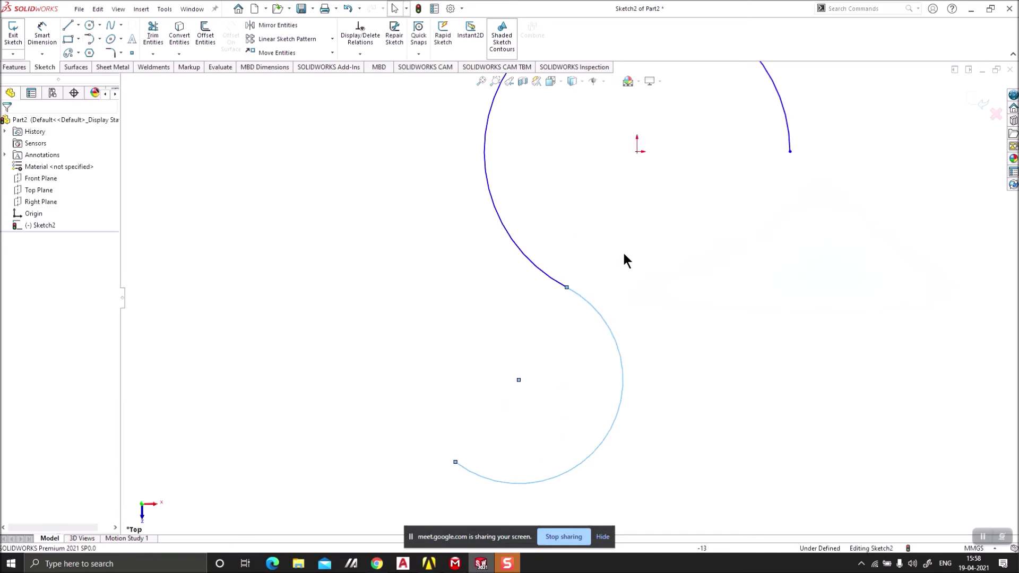
# Step: Sketch a 3-point arc bulging up and outward in the empty area to the left of the S shape
pyautogui.scroll(5, 540, 273)
pyautogui.moveTo(732, 236); pyautogui.dragTo(432, 332)
pyautogui.click(432, 333)
pyautogui.click(100, 39)
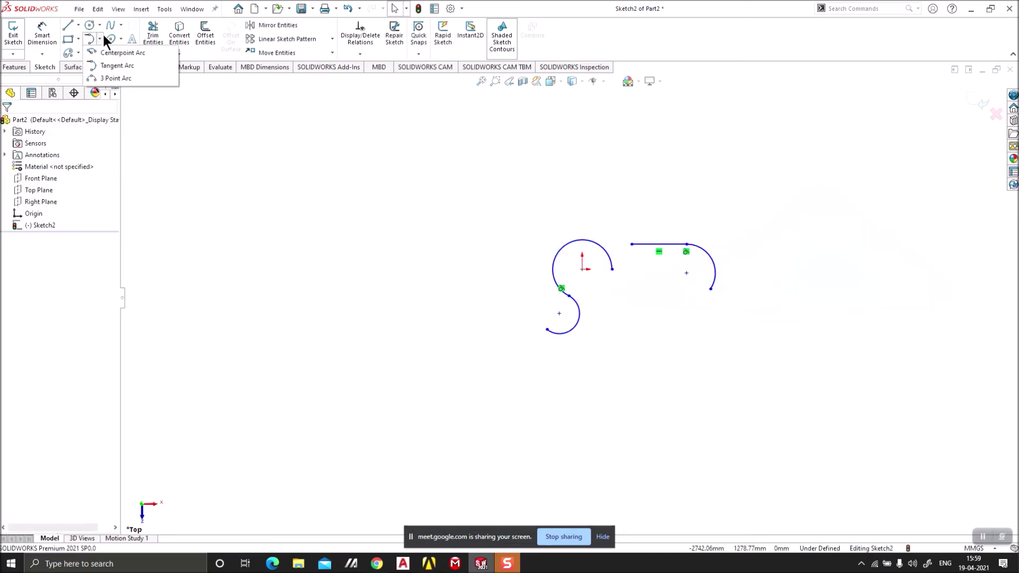
pyautogui.click(116, 78)
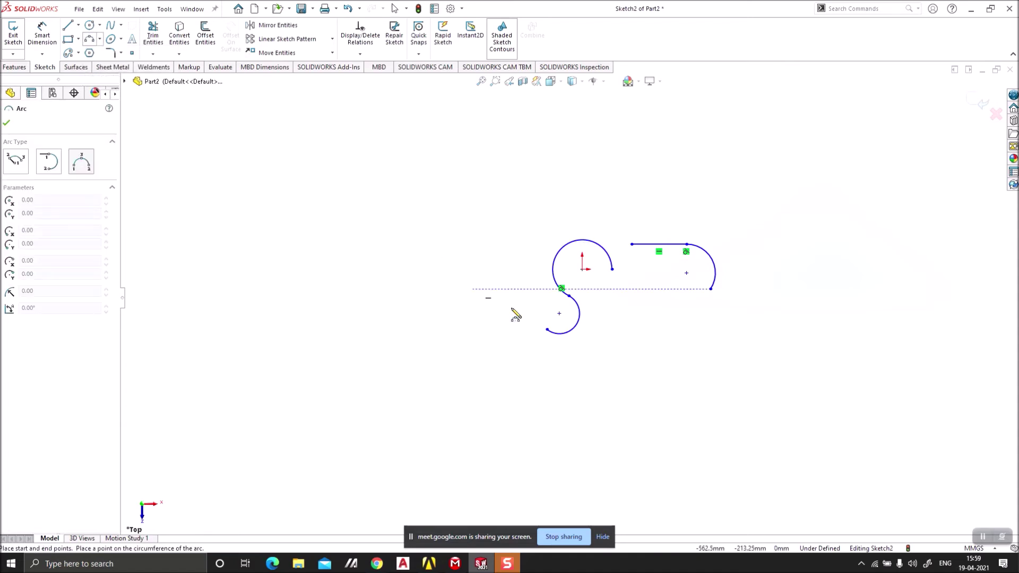
pyautogui.click(458, 277)
pyautogui.click(519, 276)
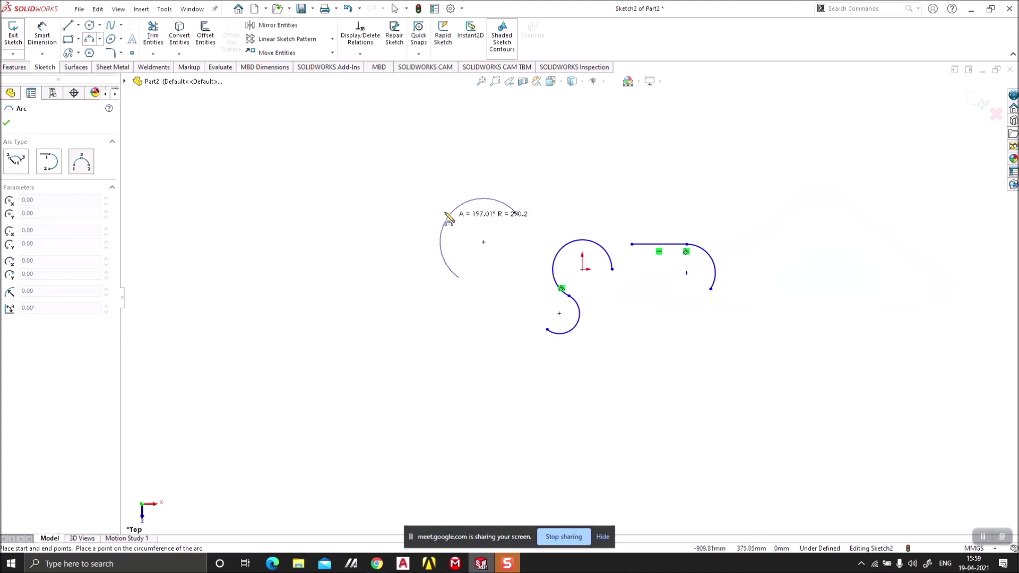
pyautogui.click(471, 244)
pyautogui.press('Escape')
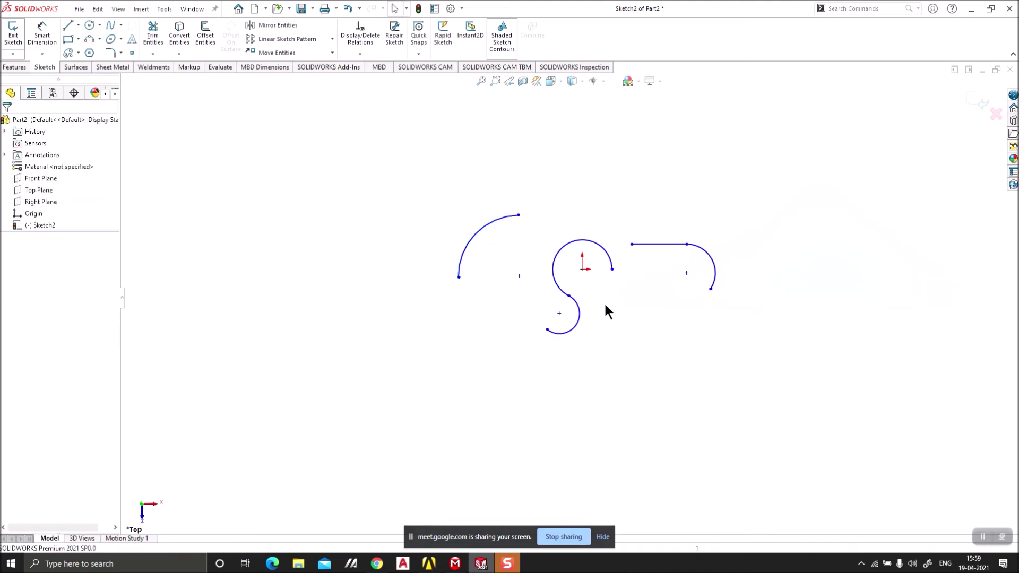
# Step: Delete all the arcs and the line from the sketch, and start a six-sided Polygon with the inscribed circle option
pyautogui.moveTo(827, 176)
pyautogui.mouseDown()
pyautogui.moveTo(424, 373)
pyautogui.moveTo(378, 379)
pyautogui.mouseUp()
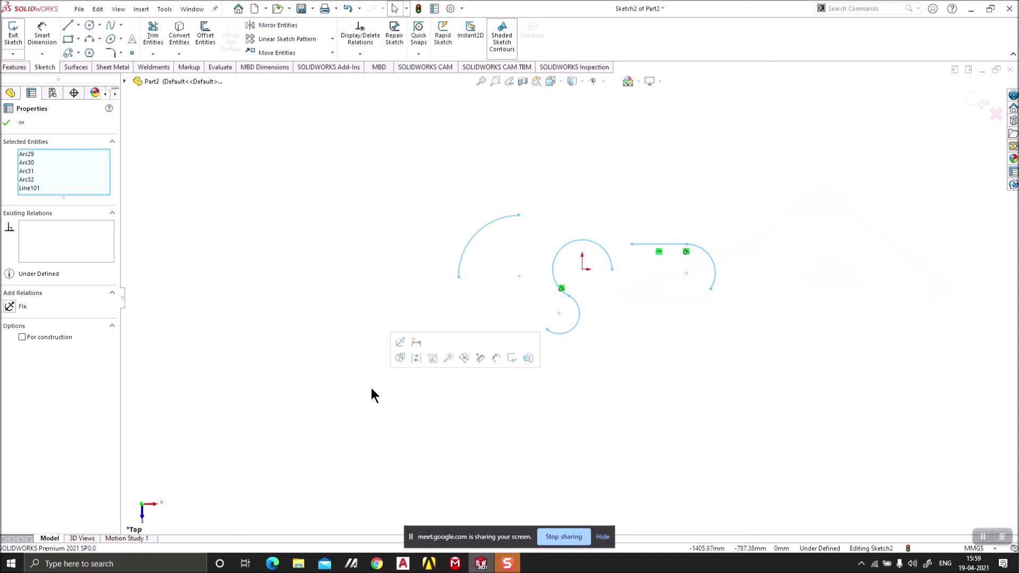
pyautogui.press('Delete')
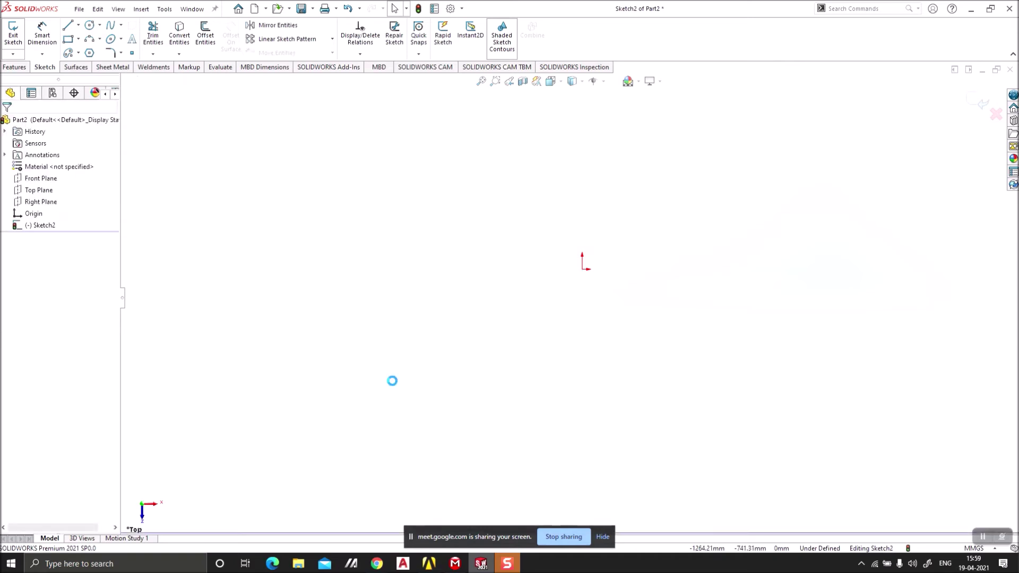
pyautogui.click(94, 52)
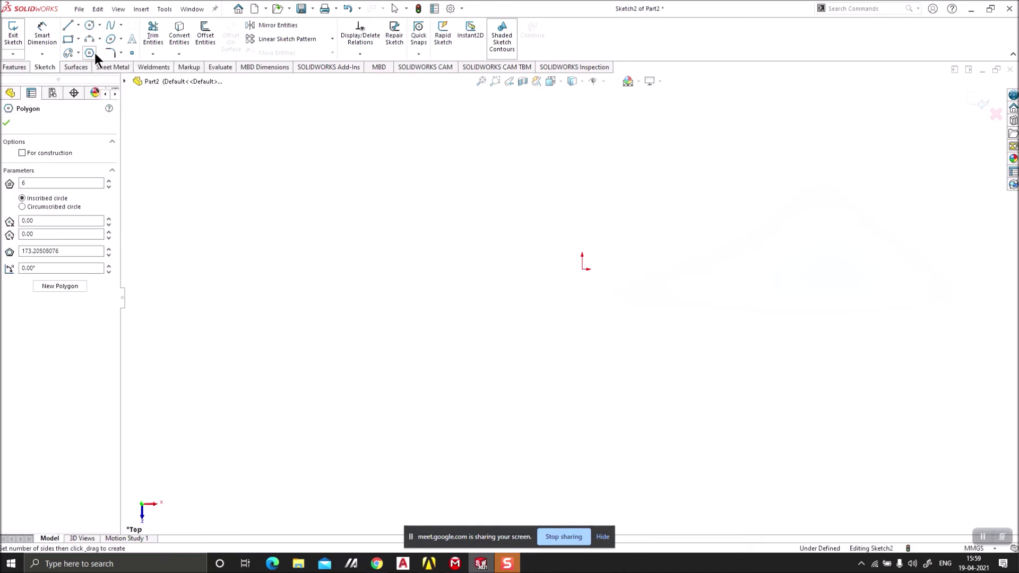
pyautogui.click(109, 181)
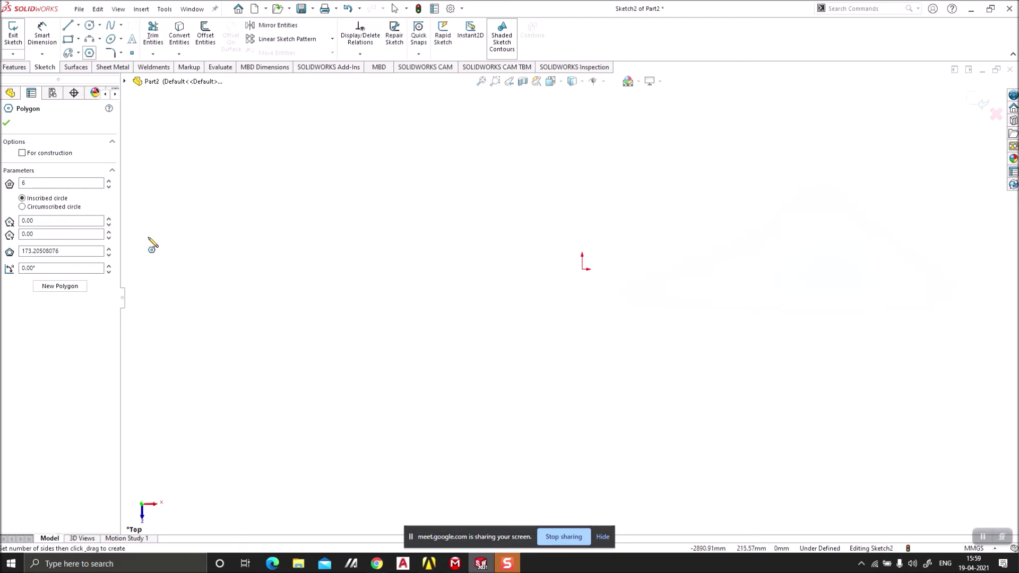
# Step: Switch to the Google Meet call, admit the waiting participant, and return to the SOLIDWORKS sketch
pyautogui.moveTo(390, 561)
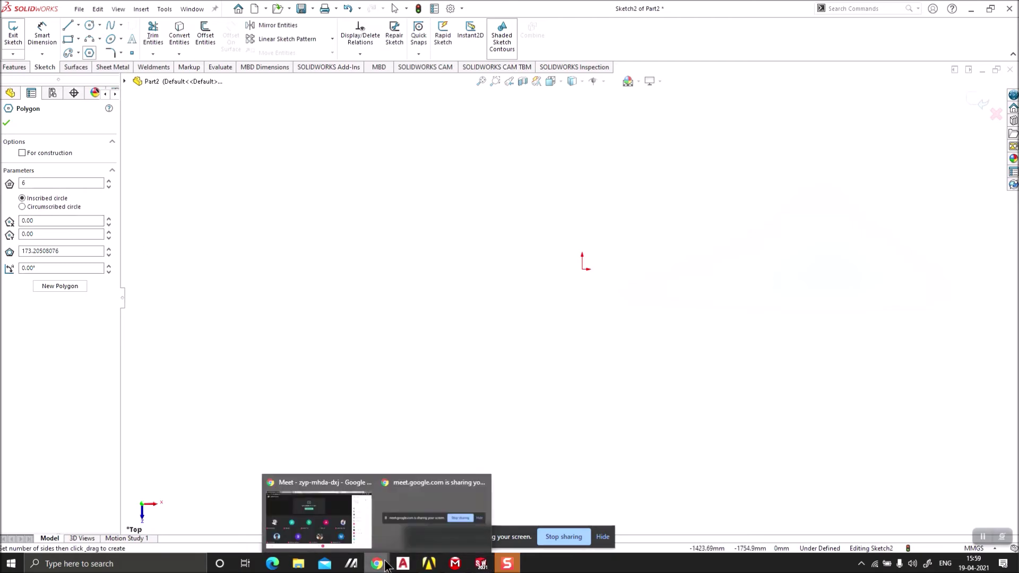
pyautogui.click(346, 527)
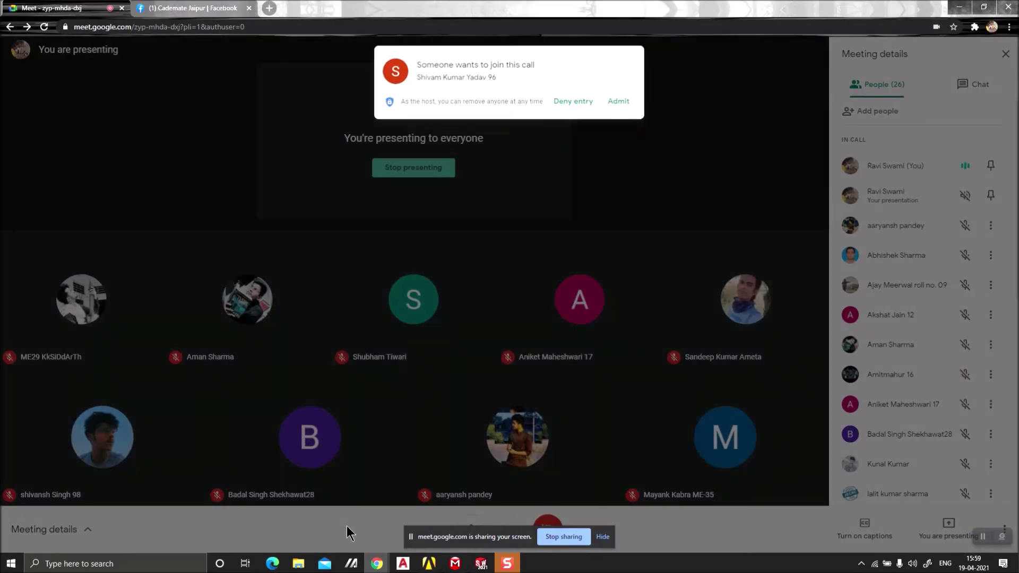
pyautogui.click(624, 105)
pyautogui.click(960, 7)
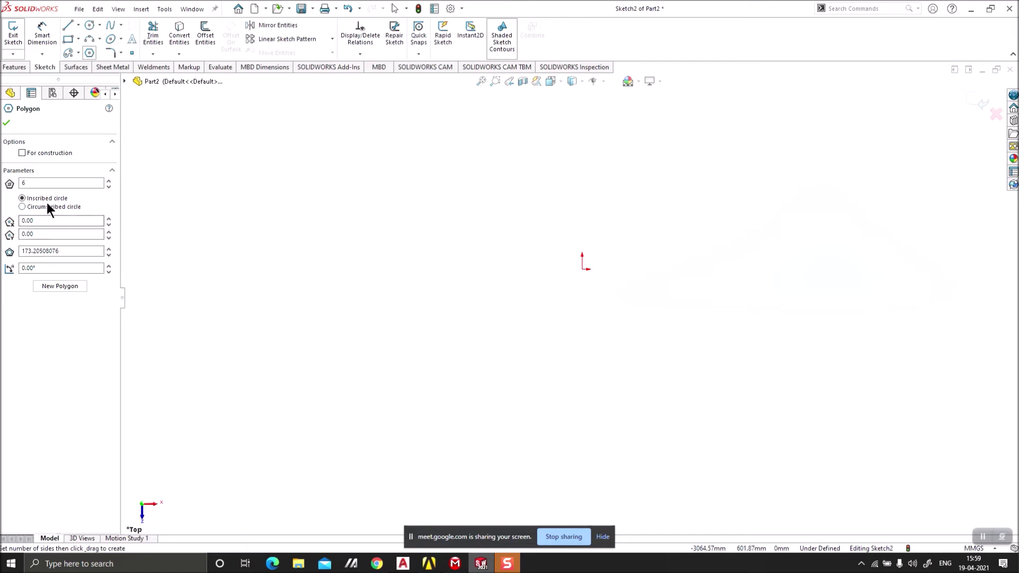
# Step: Draw a hexagon centred on the origin with a horizontal vertex direction, and dimension its inscribed construction circle to 100 mm diameter
pyautogui.click(582, 269)
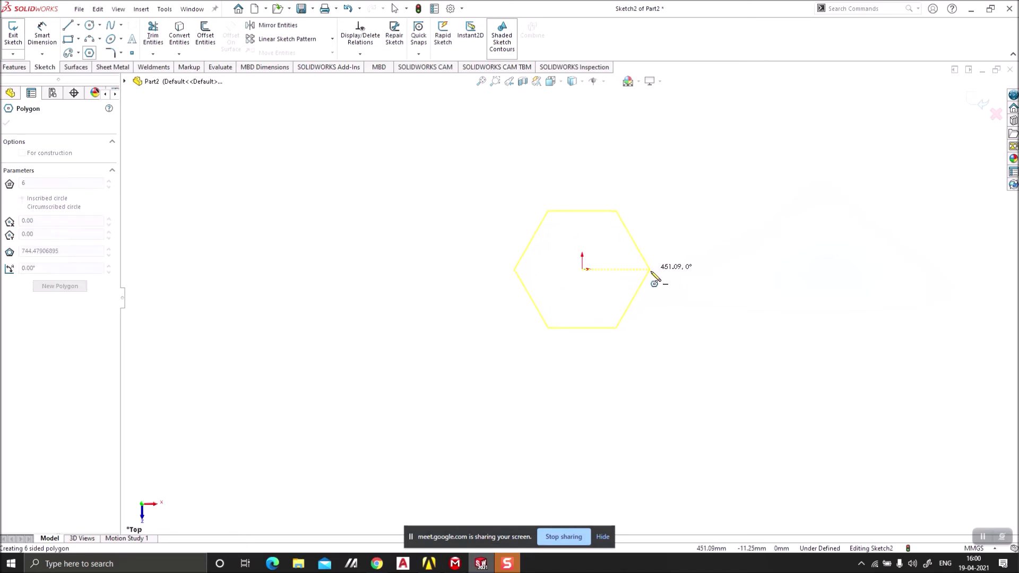
pyautogui.click(652, 269)
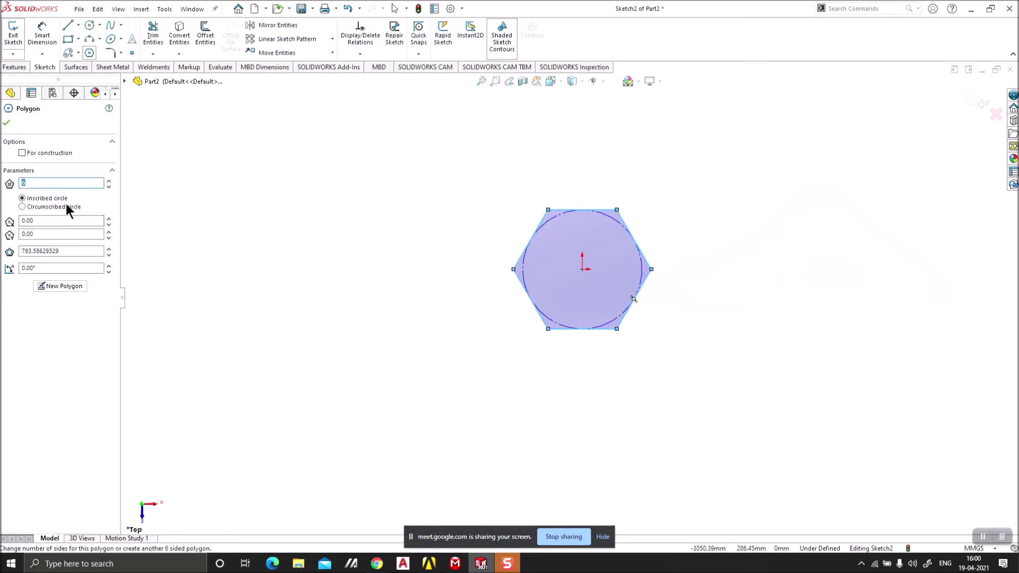
pyautogui.click(51, 45)
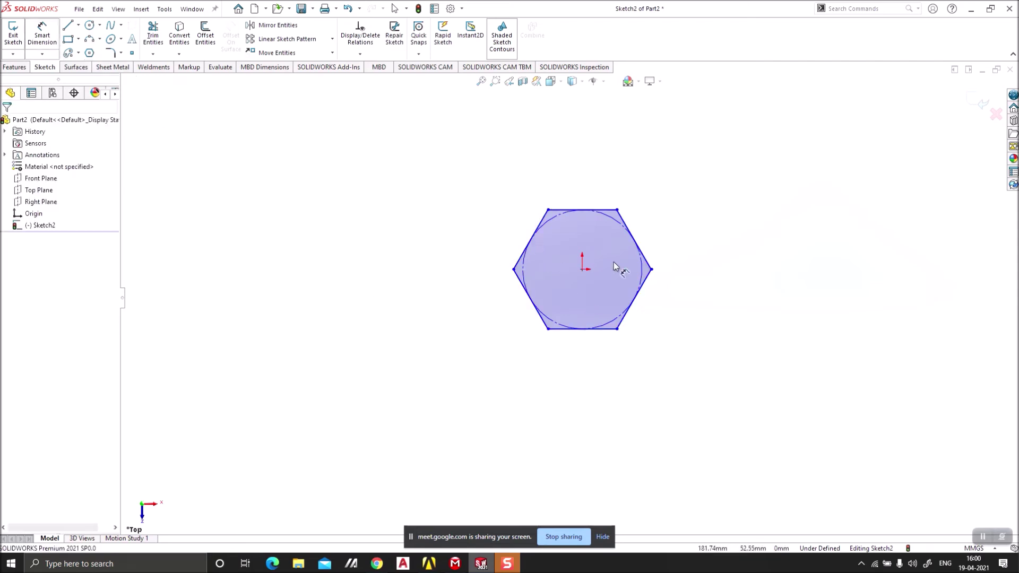
pyautogui.click(642, 269)
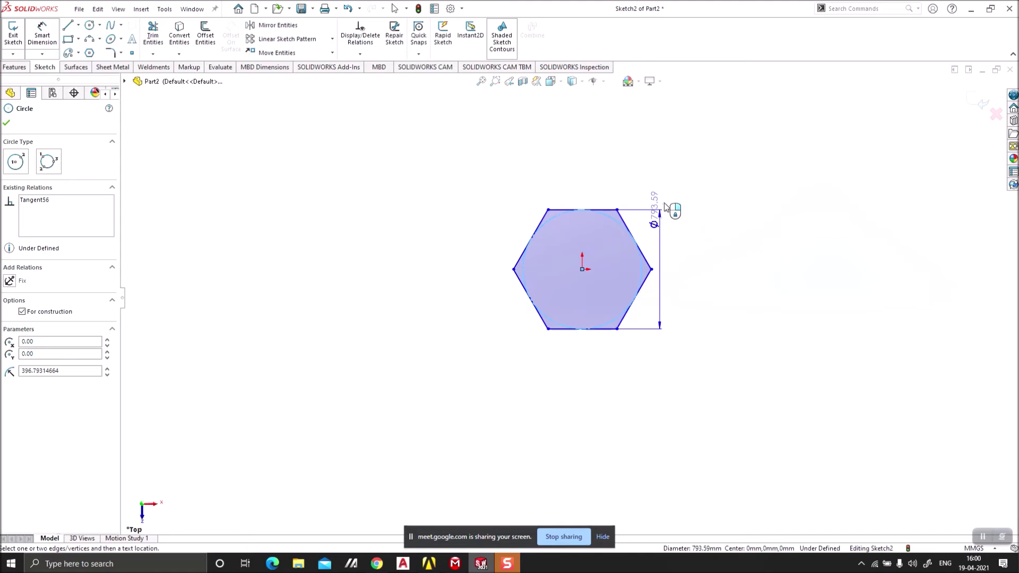
pyautogui.click(675, 187)
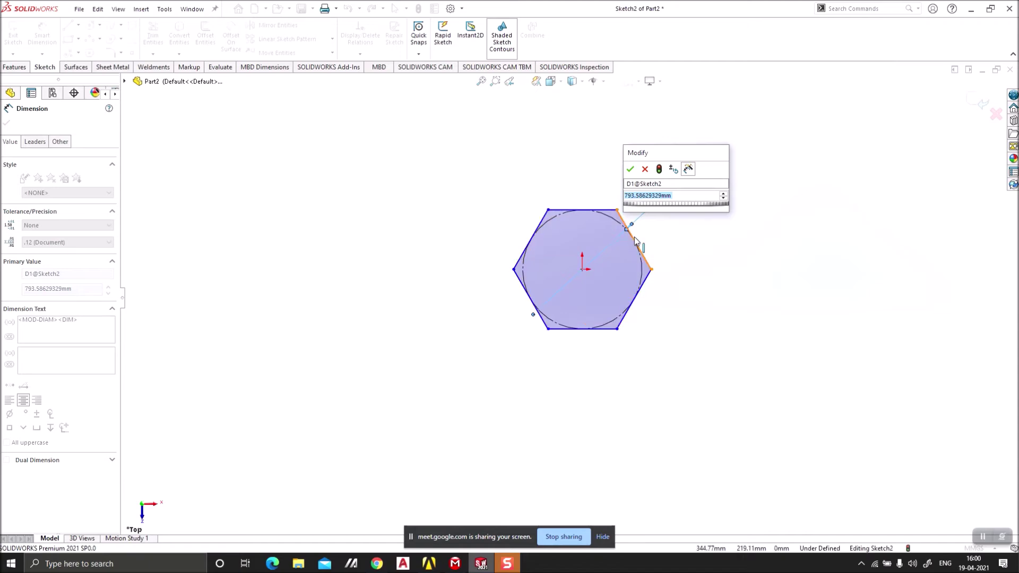
pyautogui.write('100')
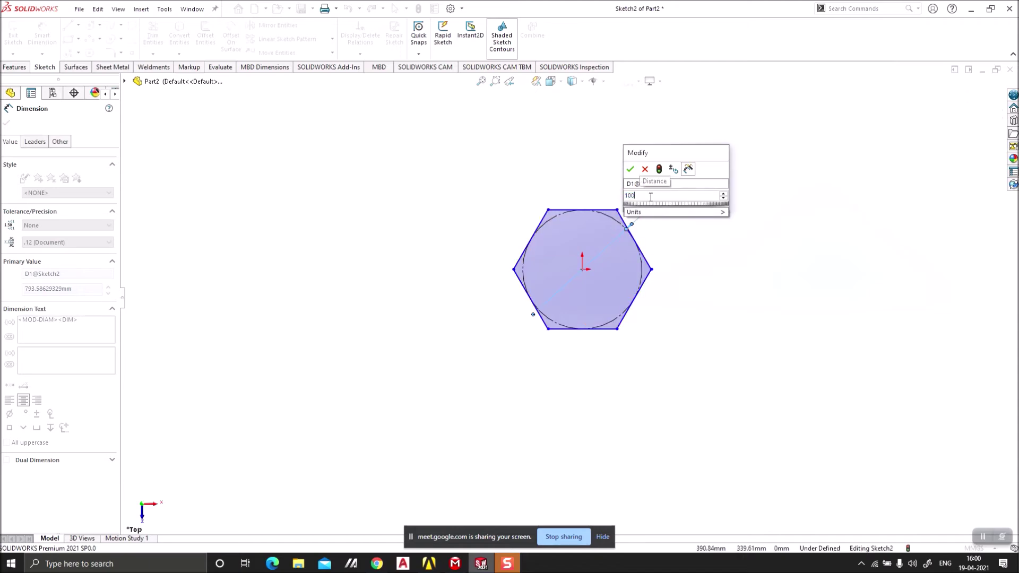
pyautogui.press('Return')
# Step: Move the 100 mm diameter dimension text close to the hexagon's upper-right edge
pyautogui.scroll(-5, 574, 257)
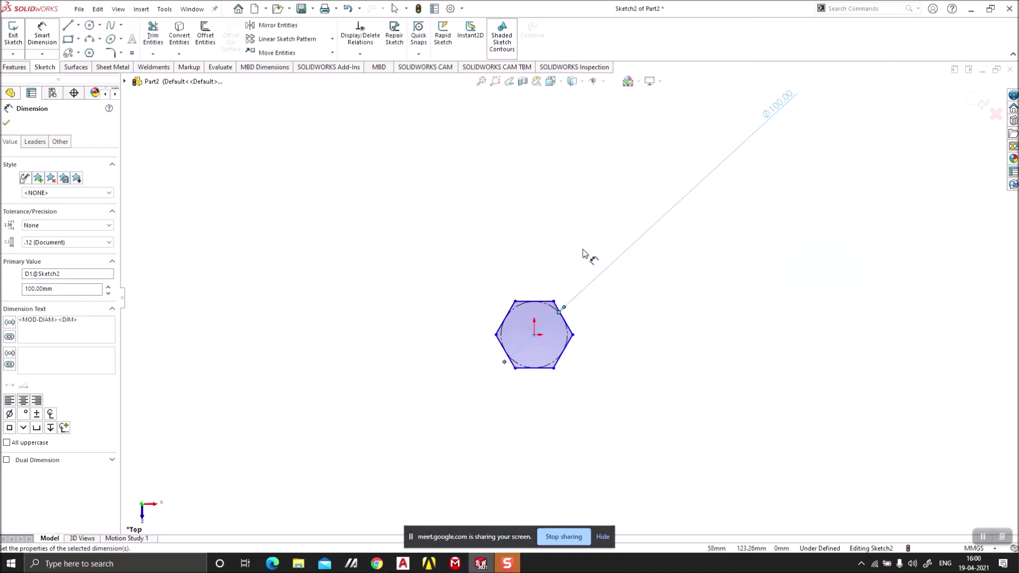
pyautogui.click(753, 160)
pyautogui.moveTo(775, 109); pyautogui.dragTo(567, 315)
pyautogui.scroll(-7, 565, 334)
pyautogui.click(392, 259)
pyautogui.scroll(3, 391, 259)
# Step: Sketch a second hexagon using the circumscribed circle option, right of the first and level with the origin, about 119 mm in circle diameter
pyautogui.click(89, 53)
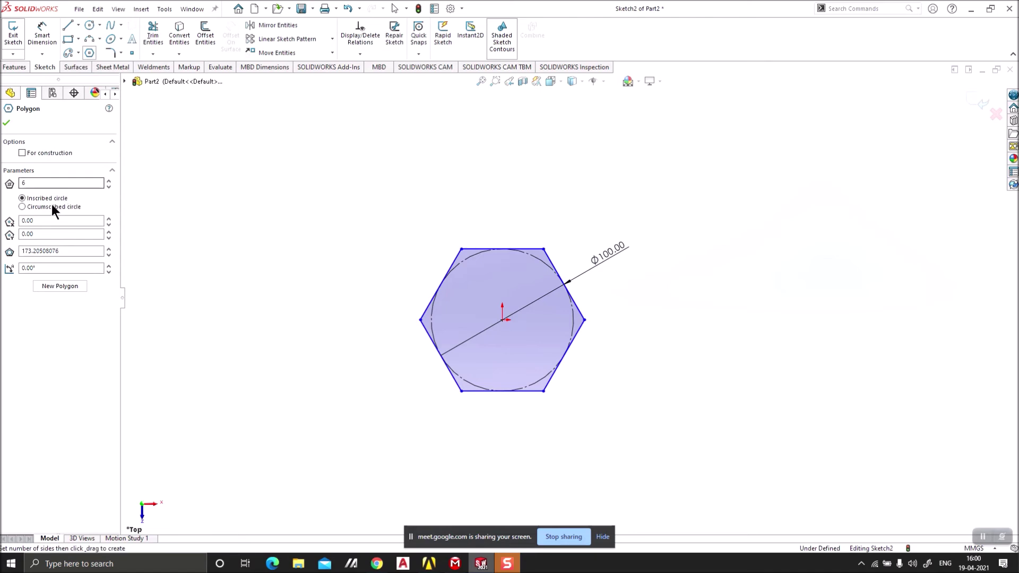
pyautogui.click(53, 207)
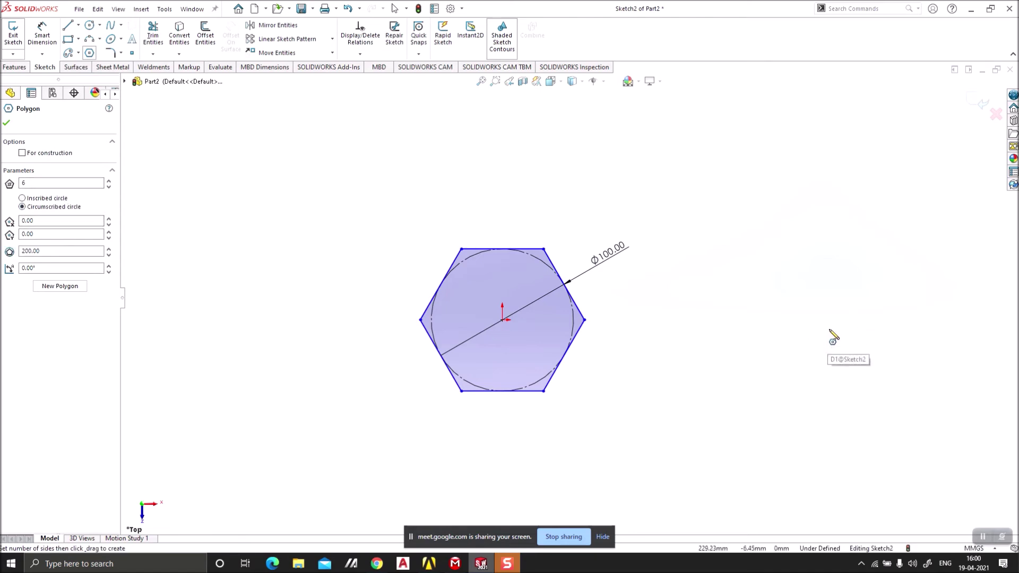
pyautogui.click(835, 320)
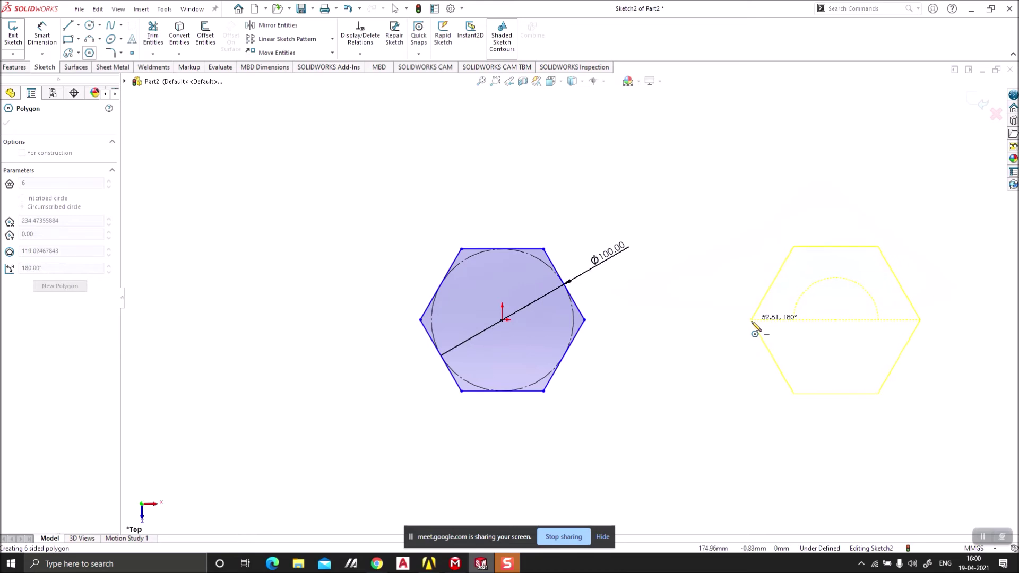
pyautogui.click(751, 320)
# Step: Dimension the second hexagon's circumscribed construction circle to 100 mm diameter
pyautogui.click(42, 32)
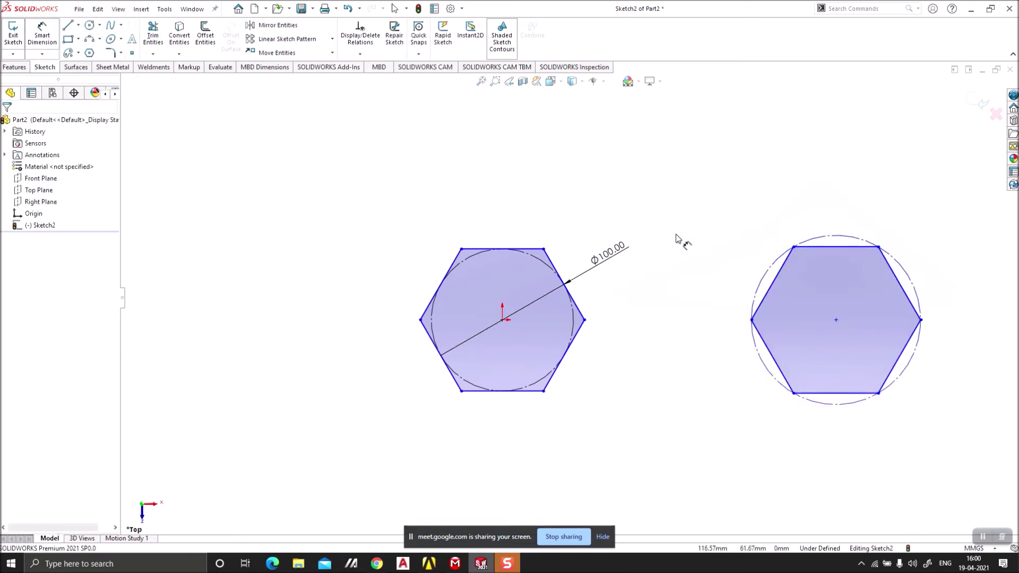
pyautogui.click(768, 268)
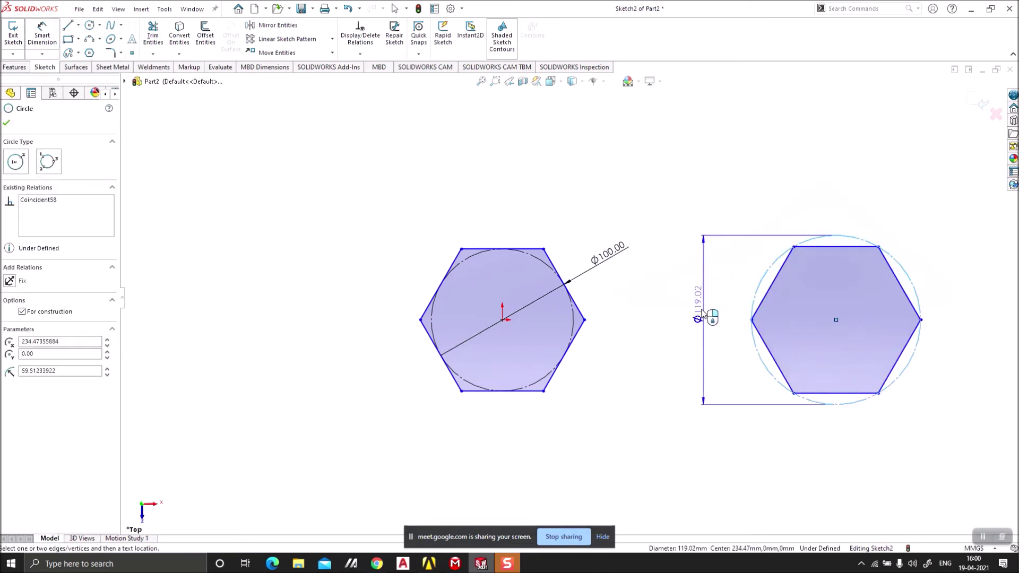
pyautogui.click(693, 336)
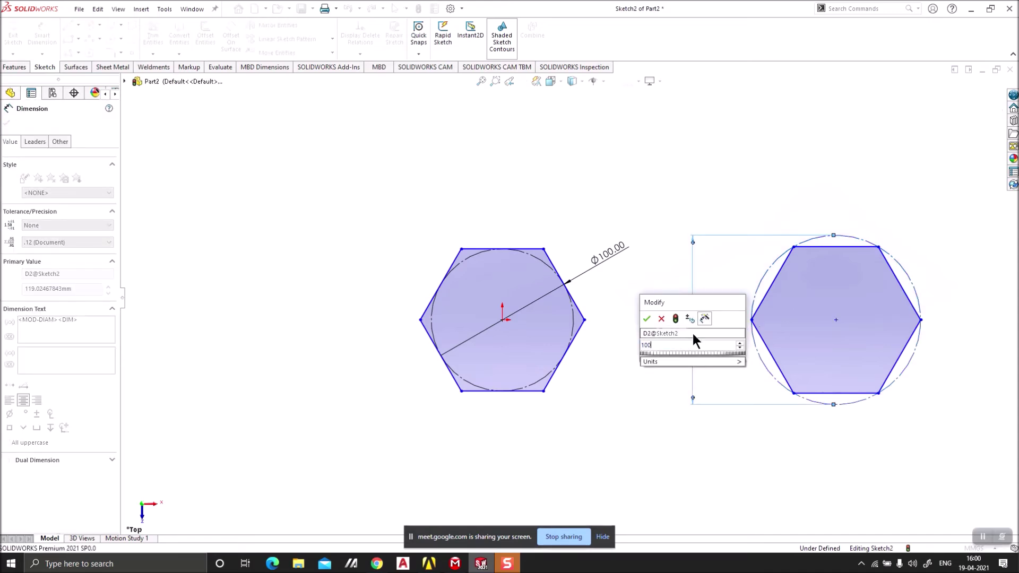
pyautogui.press('Return')
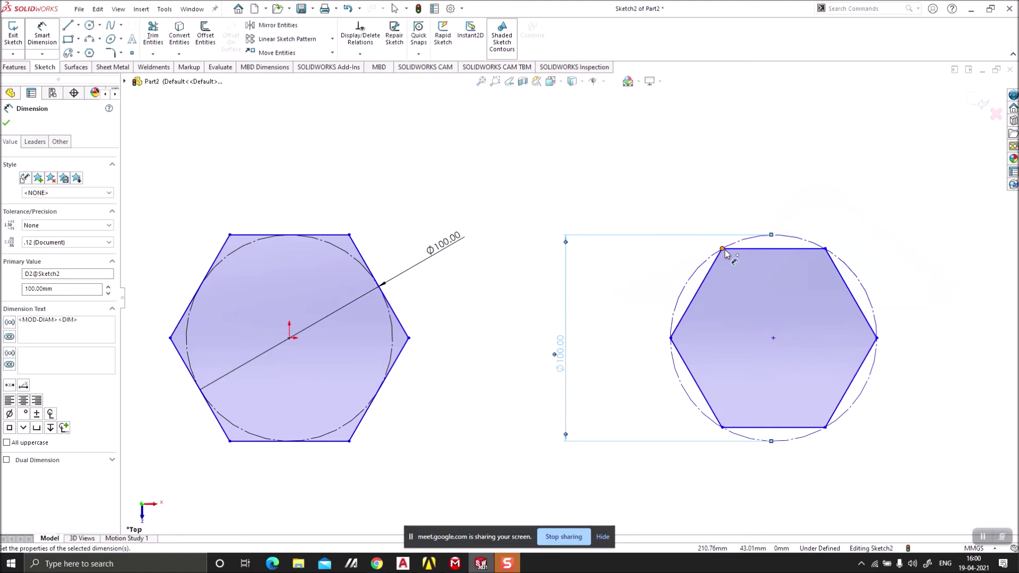
# Step: Draw a line from the second hexagon's centre to its upper-left vertex, and check its length with Smart Dimension
pyautogui.click(67, 25)
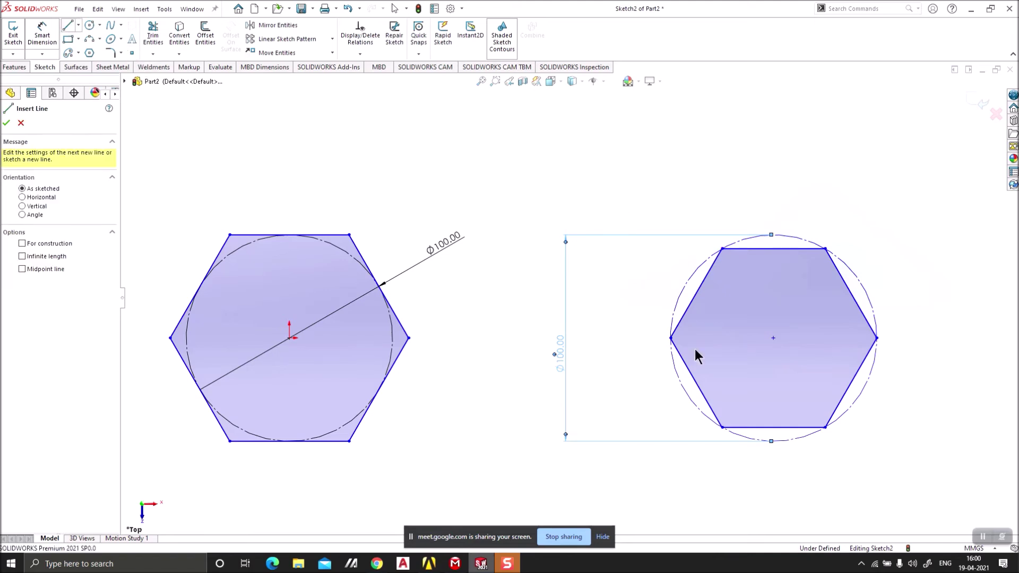
pyautogui.click(773, 338)
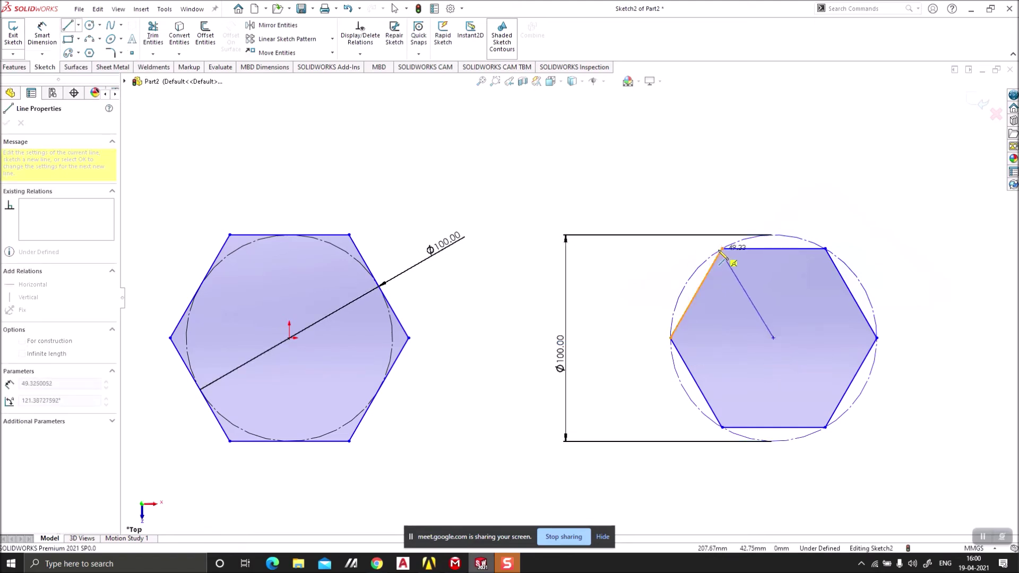
pyautogui.click(722, 249)
pyautogui.press('Escape')
pyautogui.click(35, 38)
pyautogui.click(741, 308)
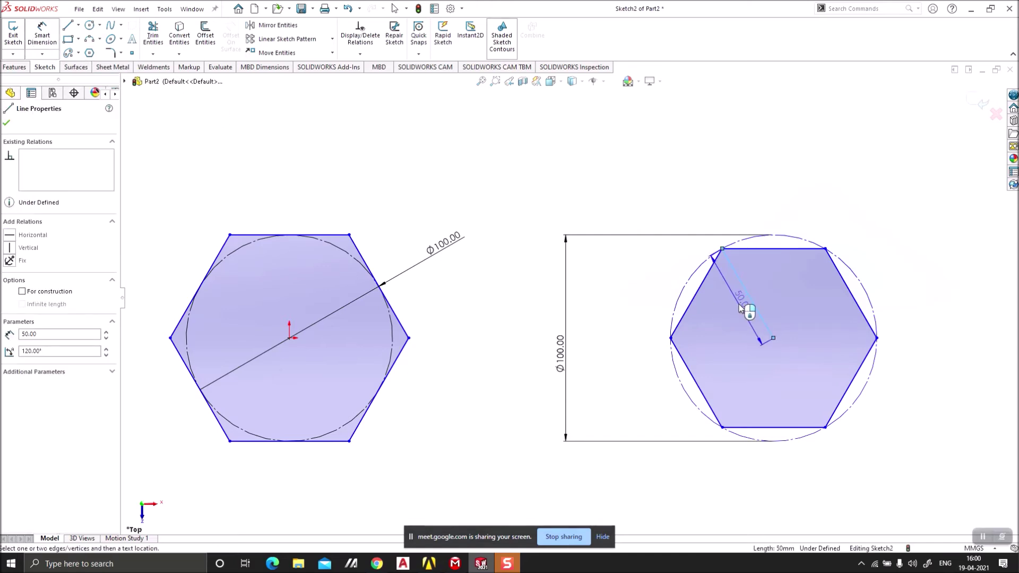
pyautogui.press('Escape')
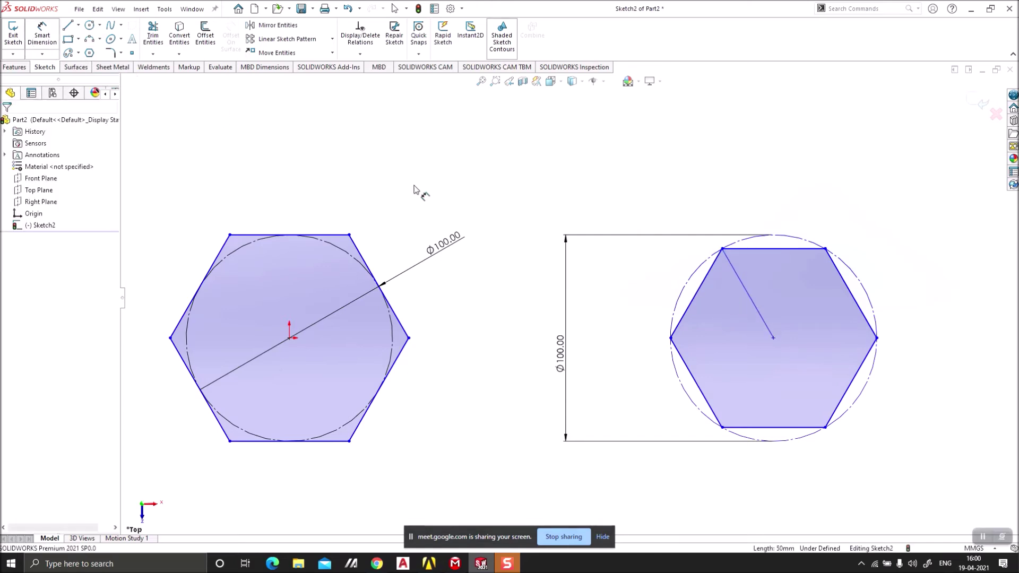
# Step: Draw a line from the origin to the midpoint of the first hexagon's upper-right edge, and check its length with Smart Dimension
pyautogui.click(66, 26)
pyautogui.click(289, 337)
pyautogui.click(379, 287)
pyautogui.press('Escape')
pyautogui.click(42, 33)
pyautogui.click(357, 323)
pyautogui.click(354, 327)
pyautogui.press('Return')
# Step: Delete both hexagons together with their construction circles, radius lines and dimensions
pyautogui.press('f')
pyautogui.moveTo(764, 223); pyautogui.dragTo(286, 386)
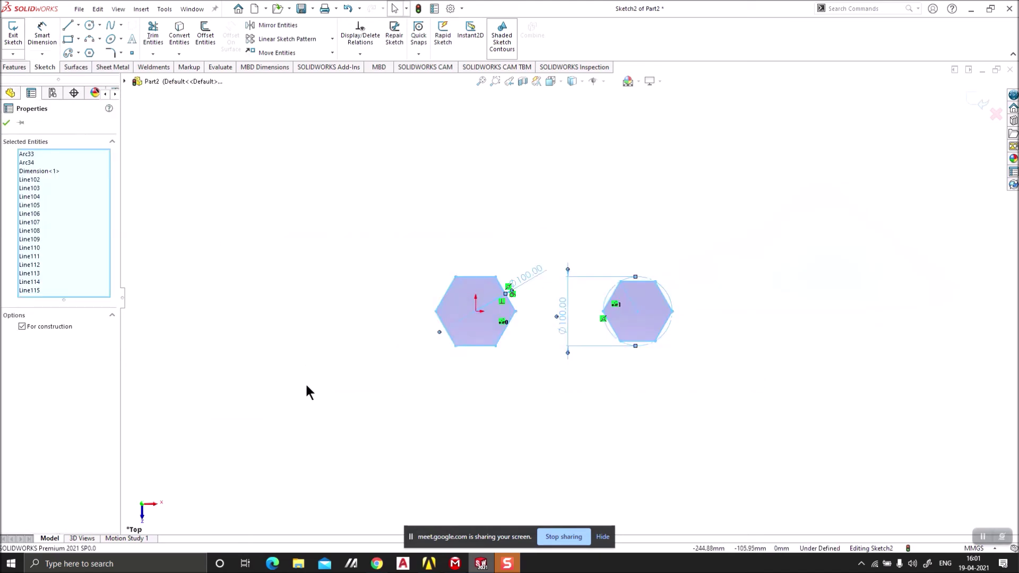
pyautogui.press('Delete')
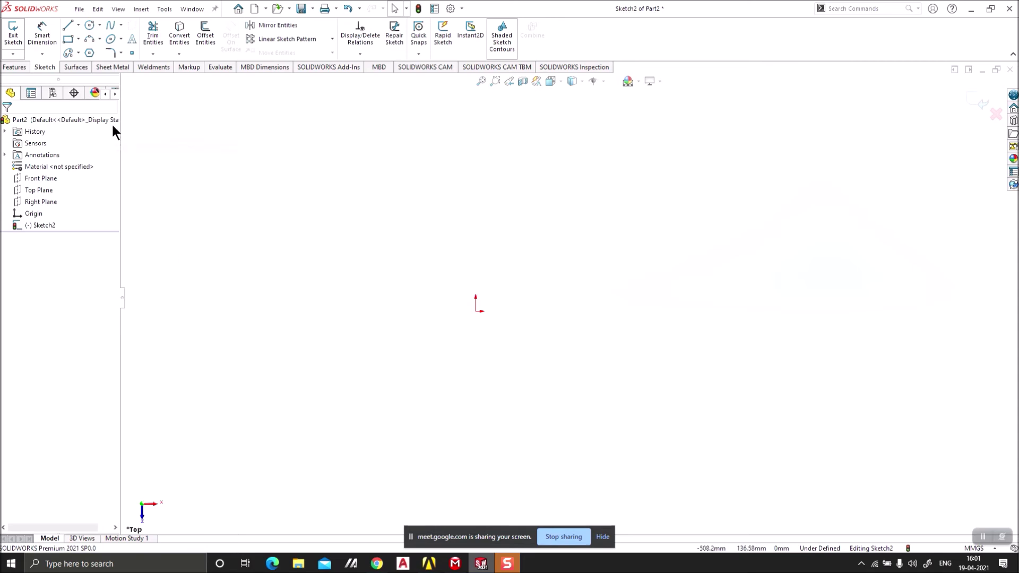
# Step: Sketch a circle centred on the origin with a radius of about 34 mm
pyautogui.click(89, 25)
pyautogui.click(475, 310)
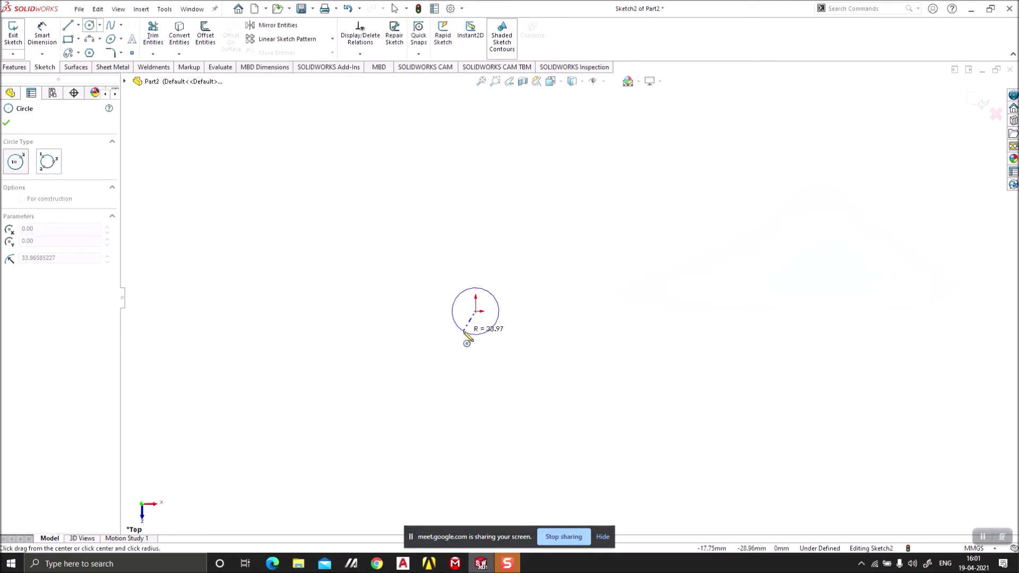
pyautogui.click(464, 331)
# Step: Dimension the circle at the origin to 20 mm diameter
pyautogui.click(53, 29)
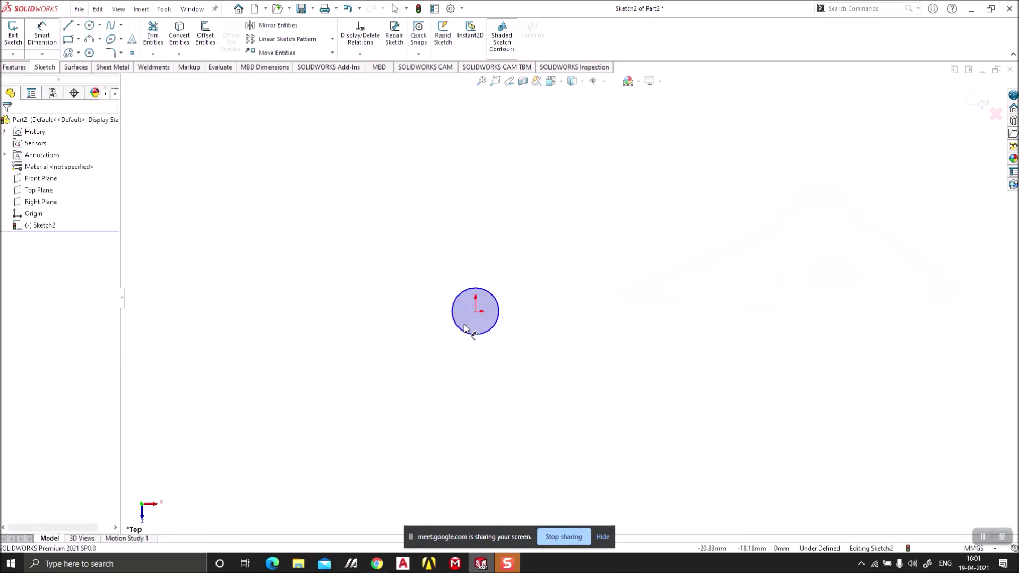
pyautogui.click(470, 295)
pyautogui.click(519, 317)
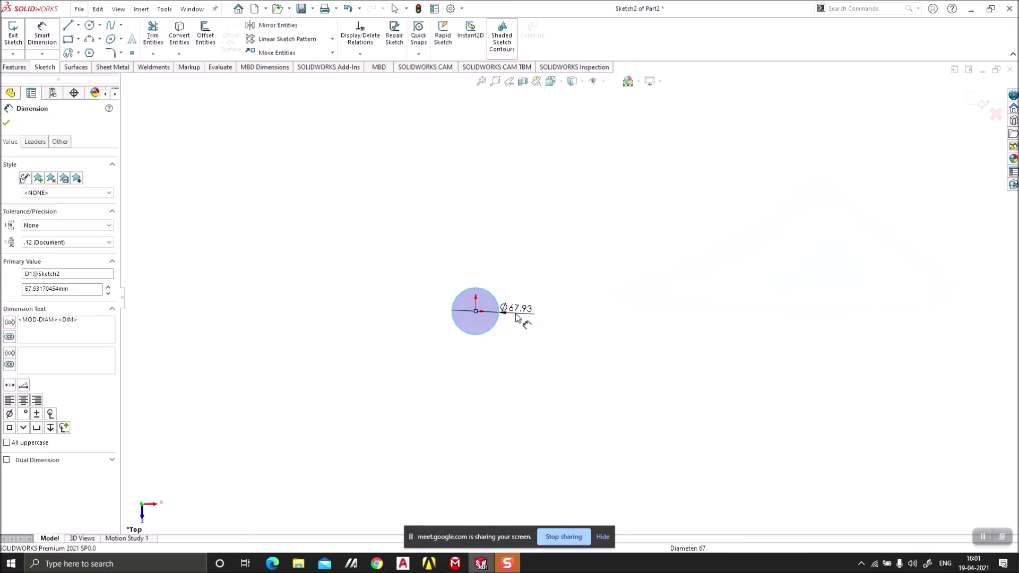
pyautogui.write('20')
pyautogui.press('Return')
pyautogui.scroll(-8, 458, 331)
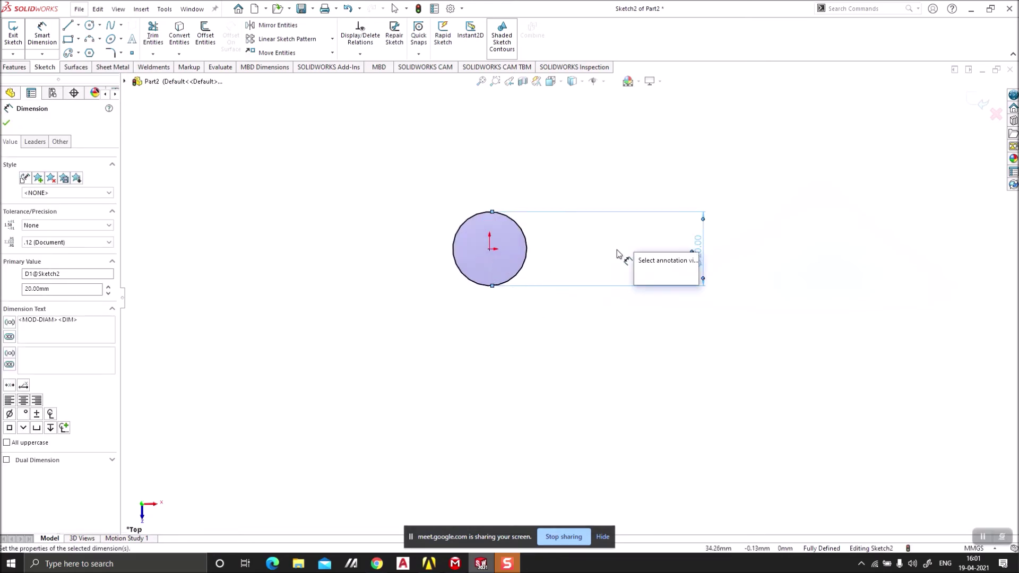
# Step: Move the diameter dimension closer to the circle and sketch an inscribed-circle hexagon centred on the origin, about 32.4 mm across flats
pyautogui.moveTo(712, 264); pyautogui.dragTo(562, 257)
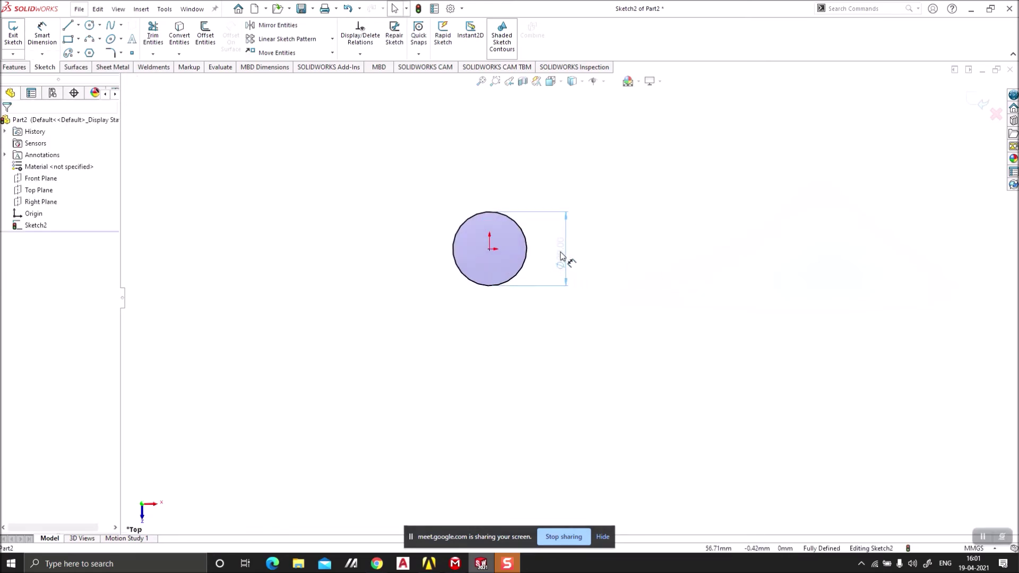
pyautogui.click(88, 52)
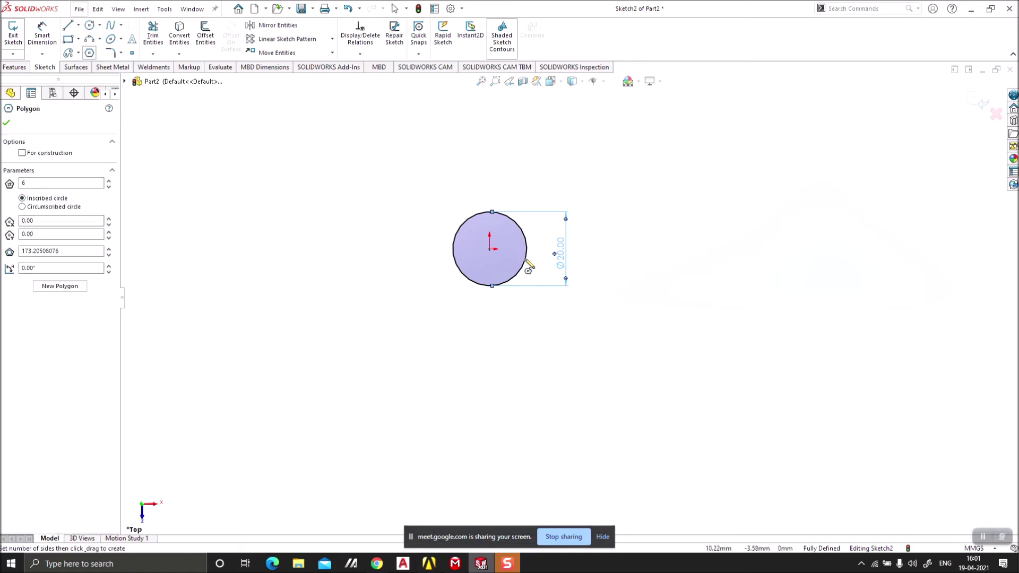
pyautogui.click(490, 248)
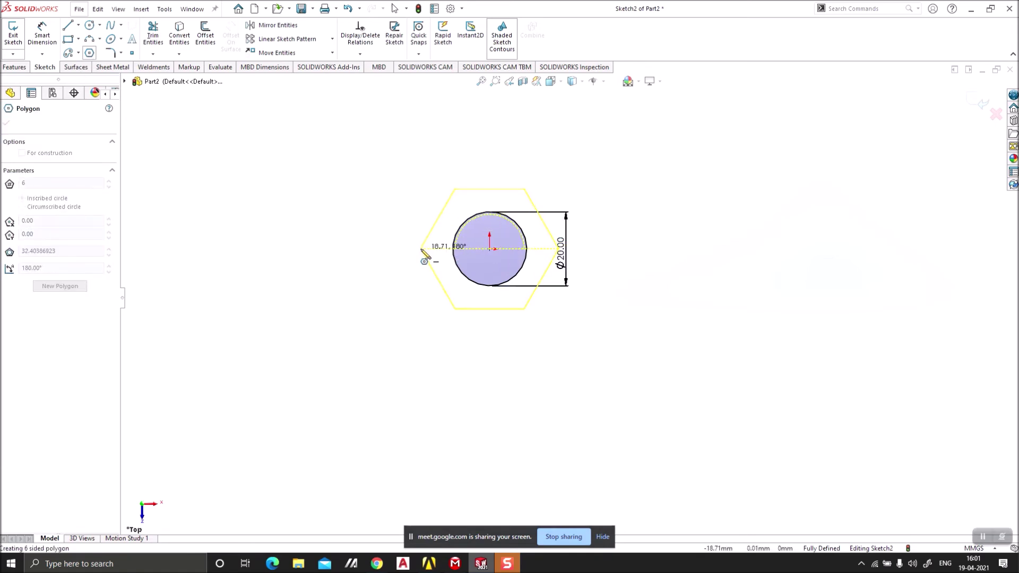
pyautogui.click(422, 248)
# Step: Dimension the hexagon's inscribed construction circle to 40 mm diameter
pyautogui.click(38, 37)
pyautogui.click(466, 199)
pyautogui.click(390, 254)
pyautogui.press('Return')
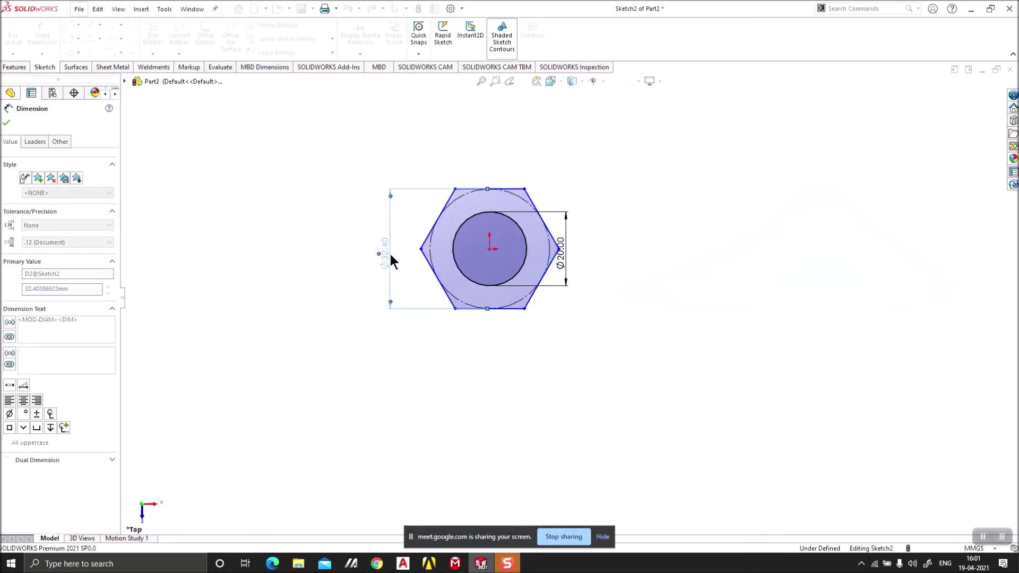
pyautogui.scroll(-4, 514, 203)
pyautogui.press('Escape')
pyautogui.scroll(3, 547, 212)
pyautogui.scroll(-1, 572, 371)
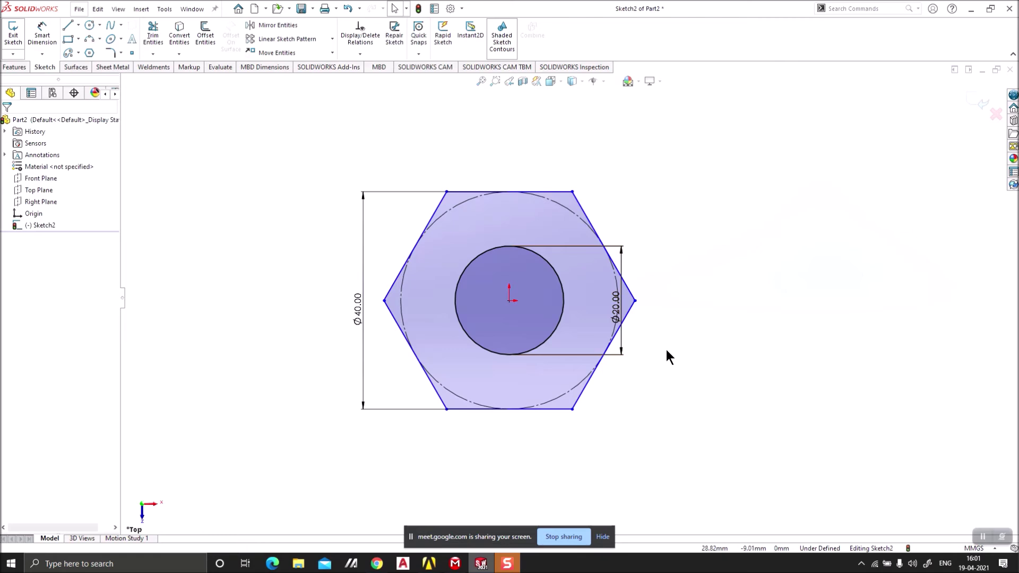
# Step: Delete the hexagon and the circle at the origin together with their construction circle and dimensions
pyautogui.moveTo(658, 186); pyautogui.dragTo(305, 416)
pyautogui.click(263, 392)
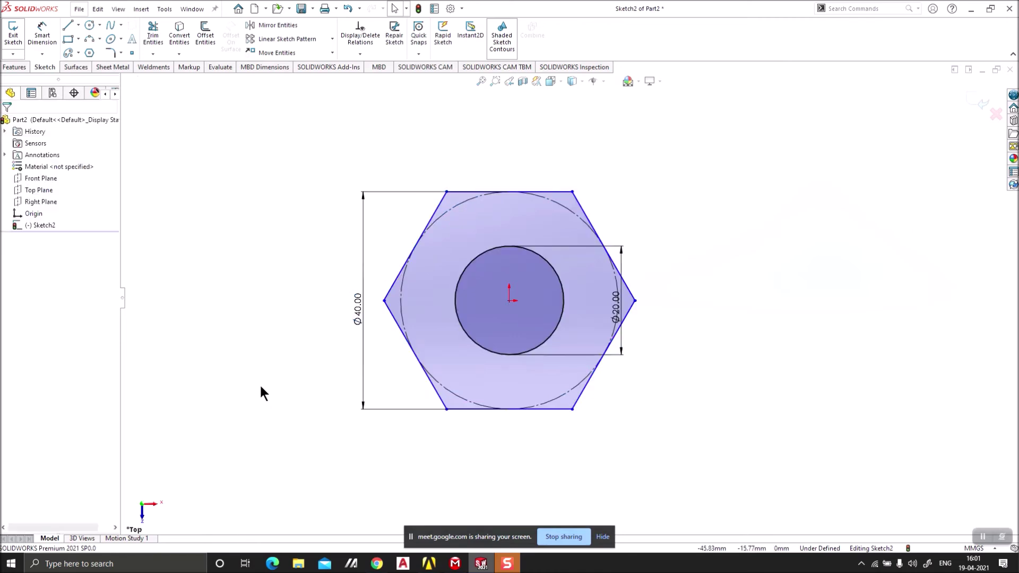
pyautogui.moveTo(288, 135); pyautogui.dragTo(648, 458)
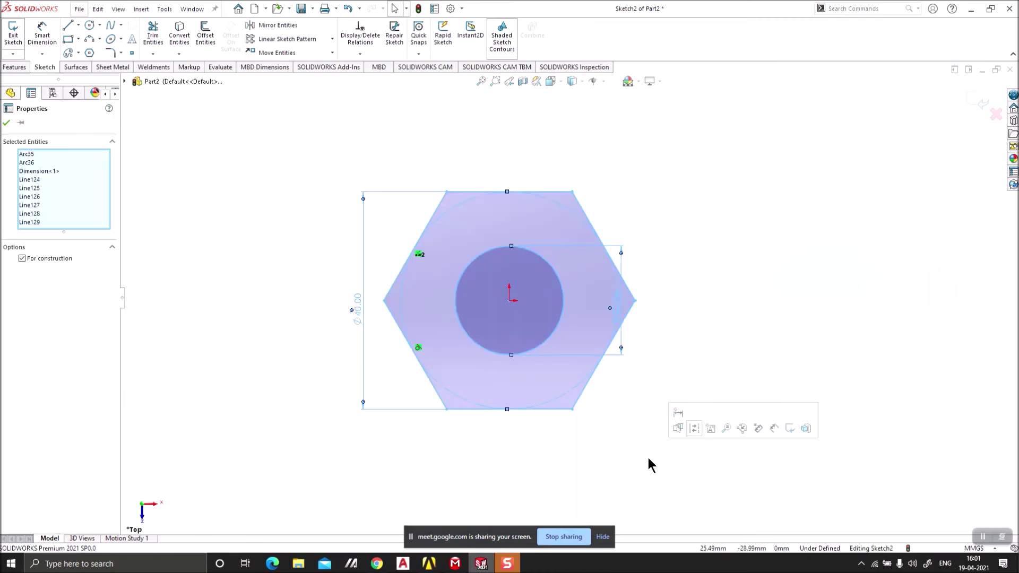
pyautogui.press('Delete')
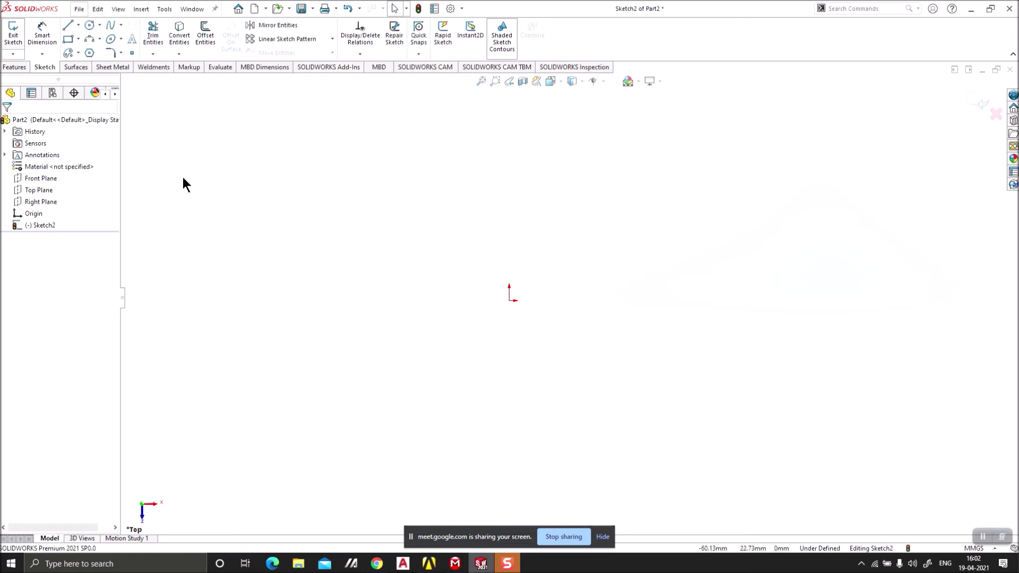
# Step: Sketch a center rectangle on the origin, about 39 mm wide and 23 mm high
pyautogui.click(122, 52)
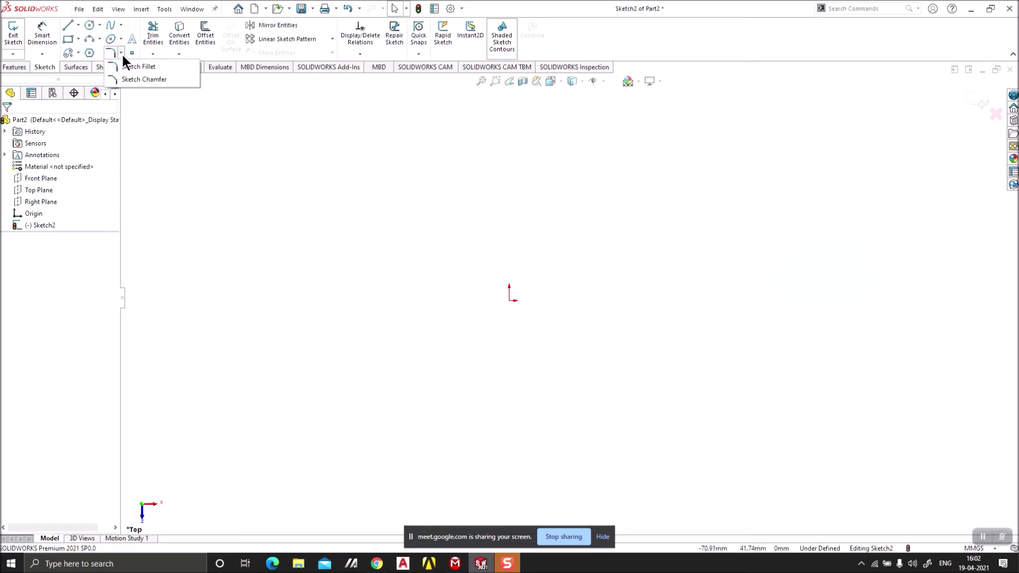
pyautogui.click(121, 53)
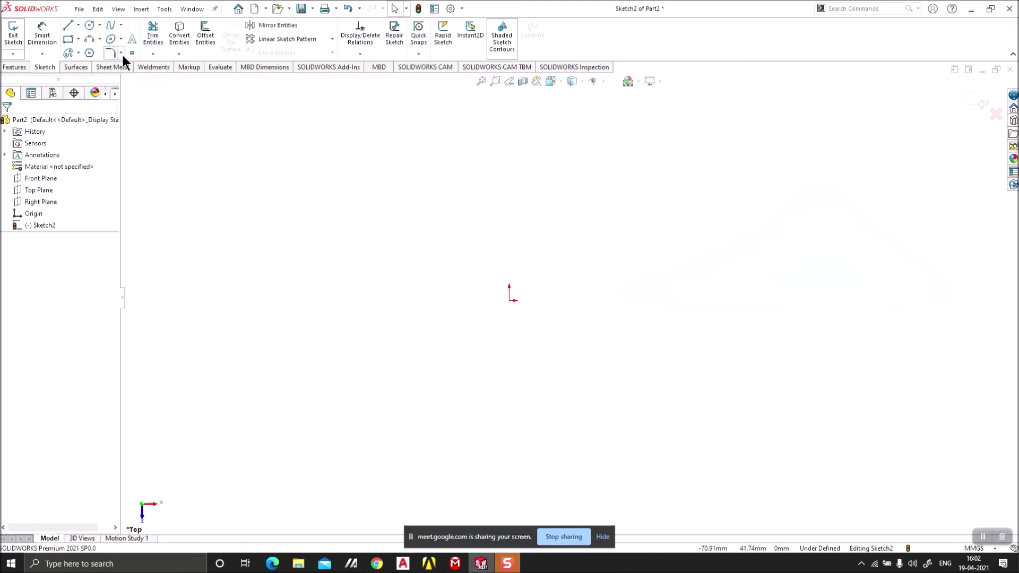
pyautogui.click(78, 39)
pyautogui.click(87, 65)
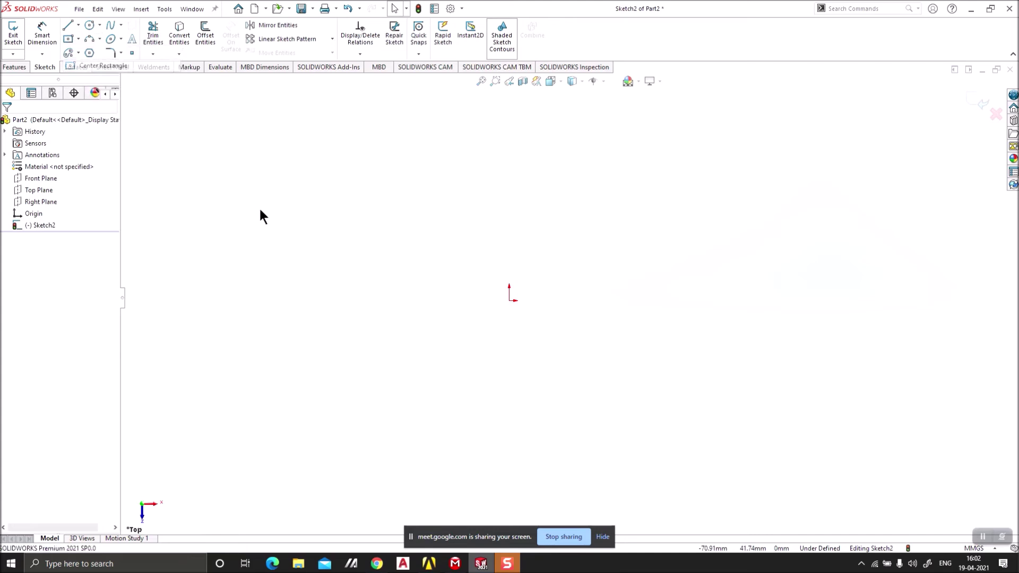
pyautogui.click(509, 300)
pyautogui.click(616, 238)
# Step: Dimension the rectangle to 10 mm wide and 5 mm high
pyautogui.click(42, 33)
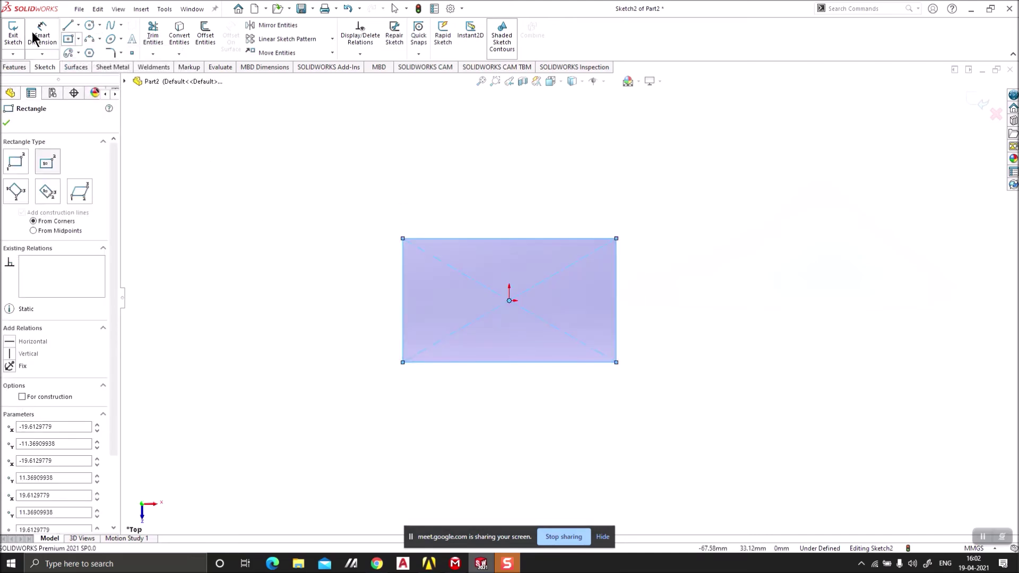
pyautogui.click(522, 363)
pyautogui.click(509, 383)
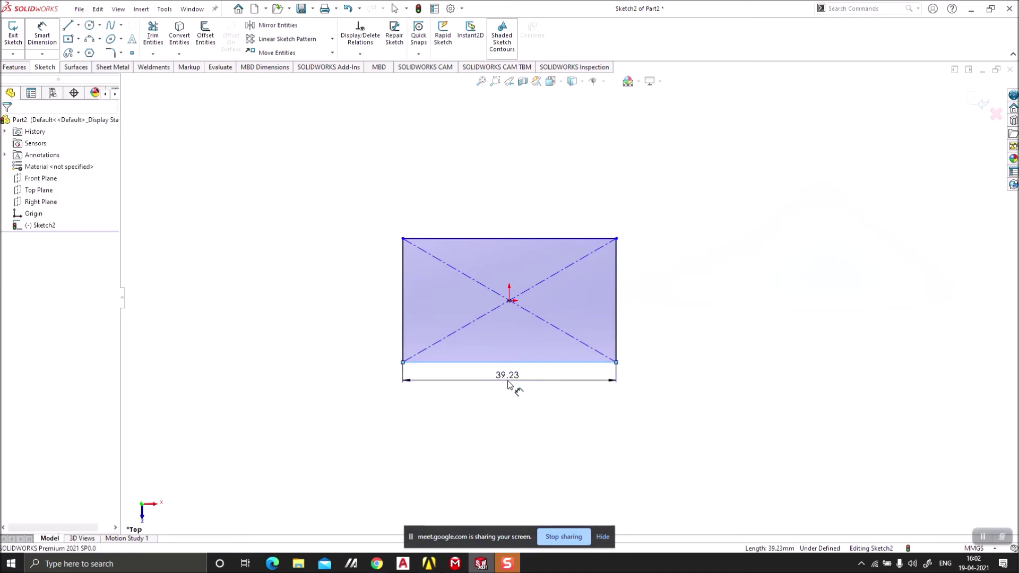
pyautogui.press('Return')
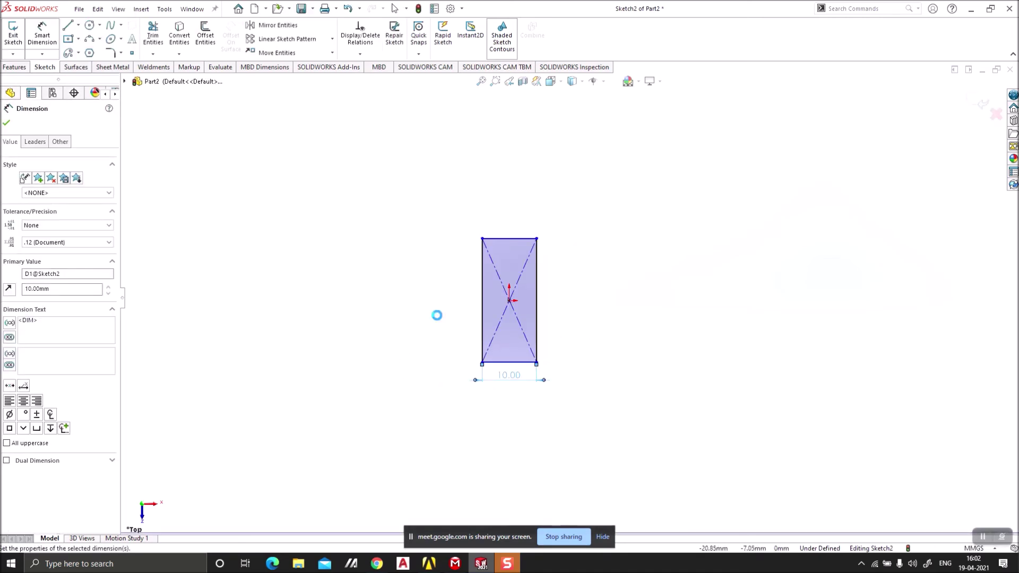
pyautogui.click(482, 312)
pyautogui.click(468, 318)
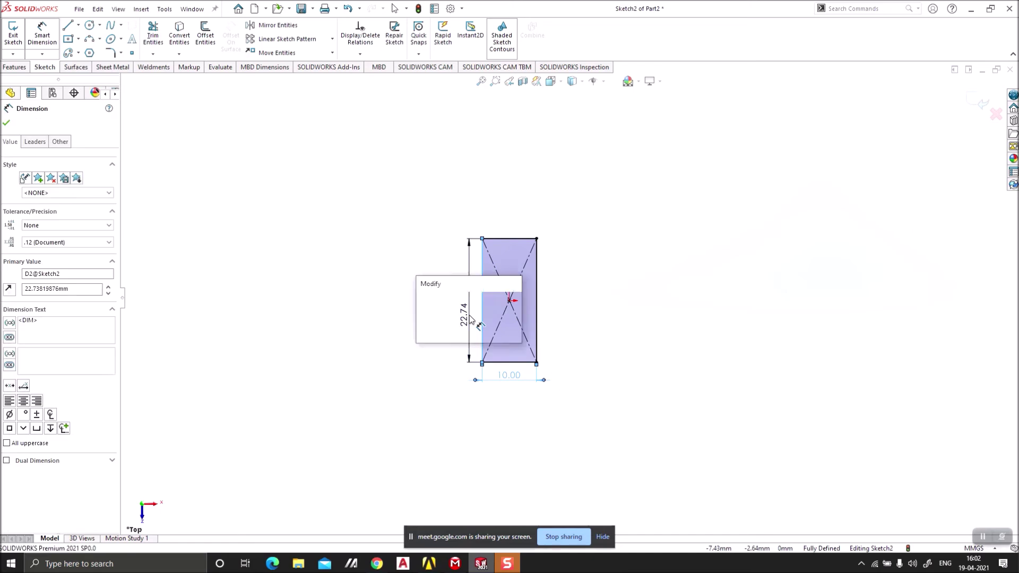
pyautogui.write('5')
pyautogui.press('Return')
pyautogui.scroll(-1, 499, 244)
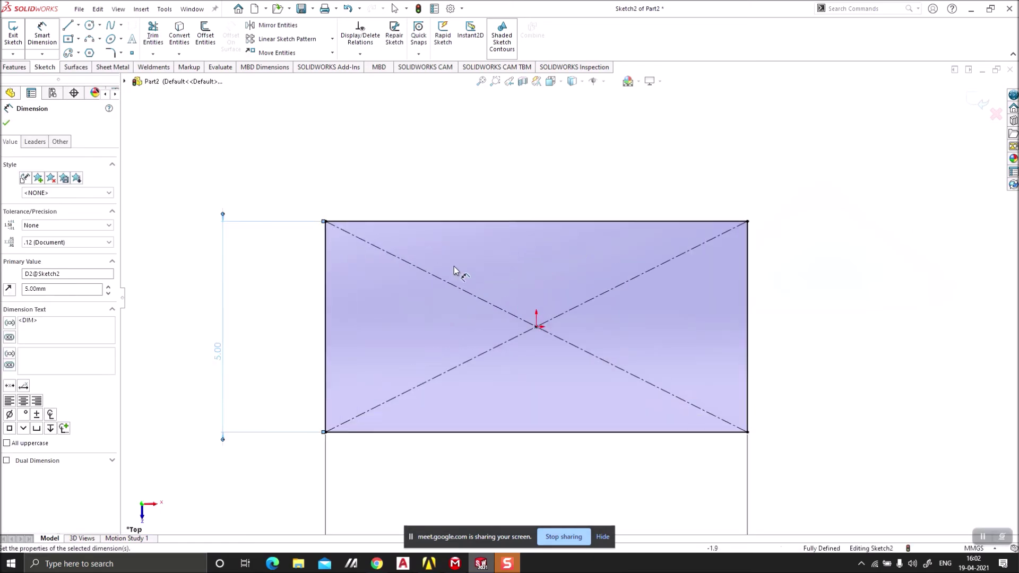
pyautogui.press('Escape')
# Step: Add a 2 mm sketch fillet to the rectangle's upper-right corner
pyautogui.click(120, 53)
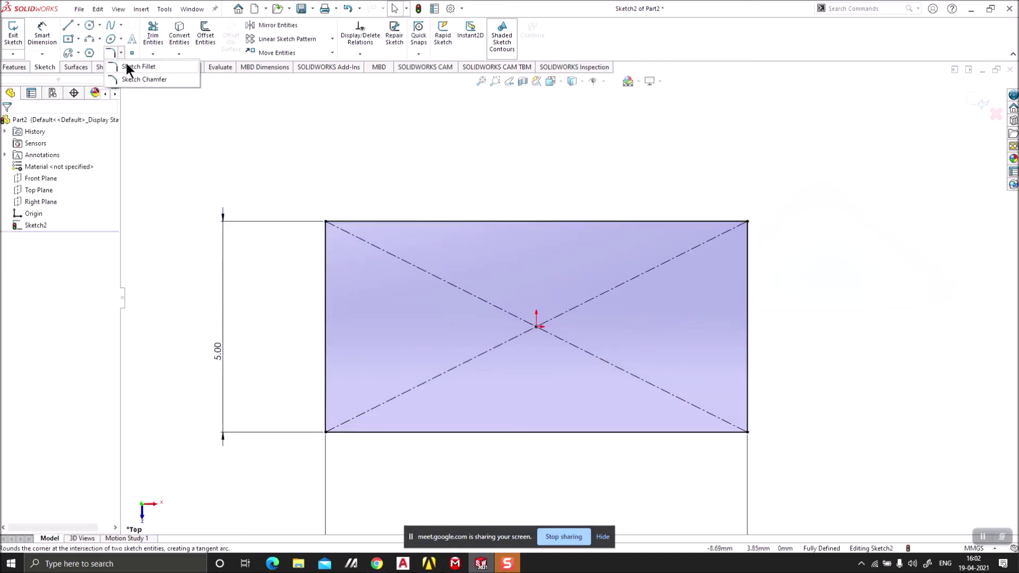
pyautogui.click(129, 65)
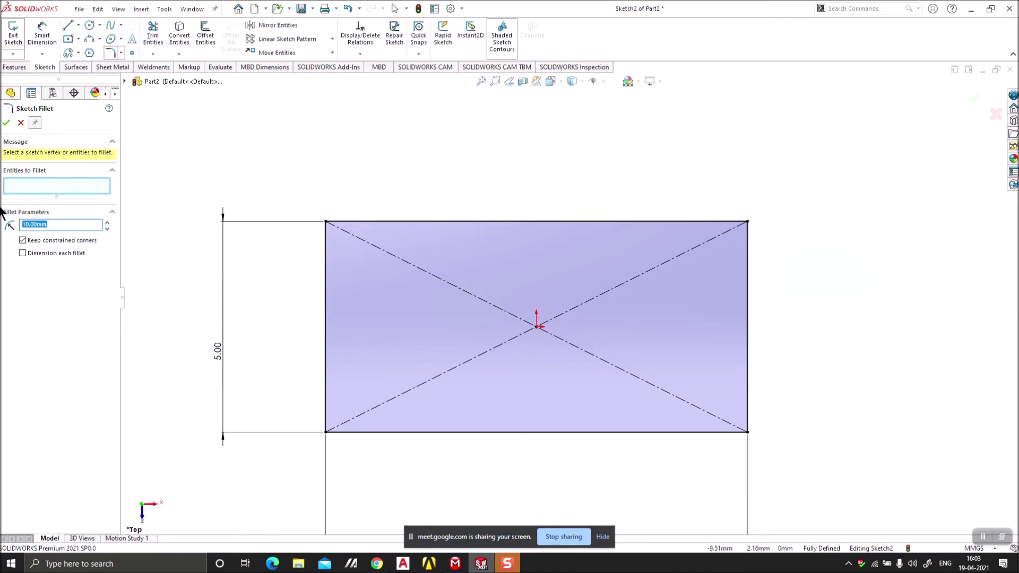
pyautogui.write('2')
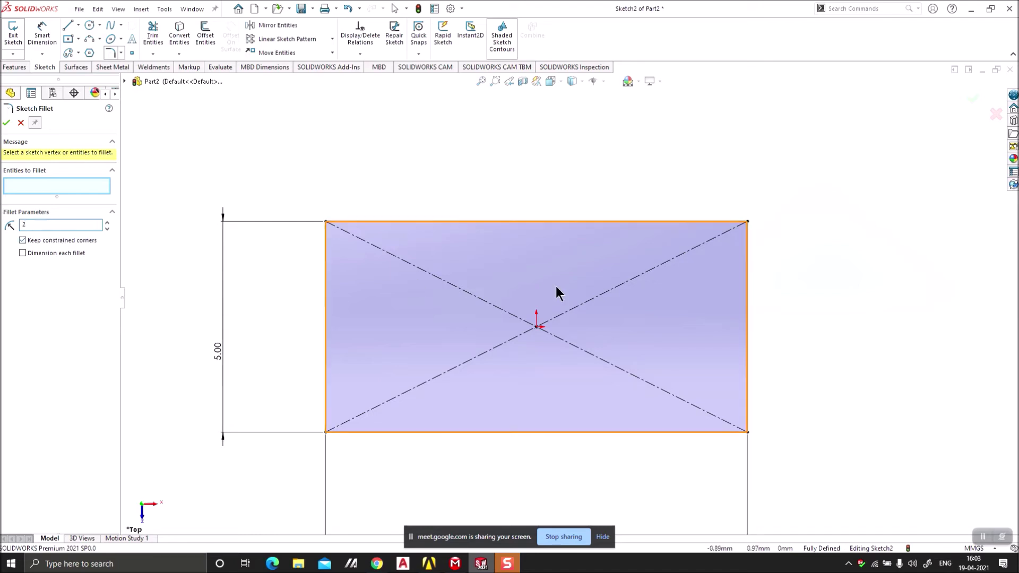
pyautogui.click(49, 190)
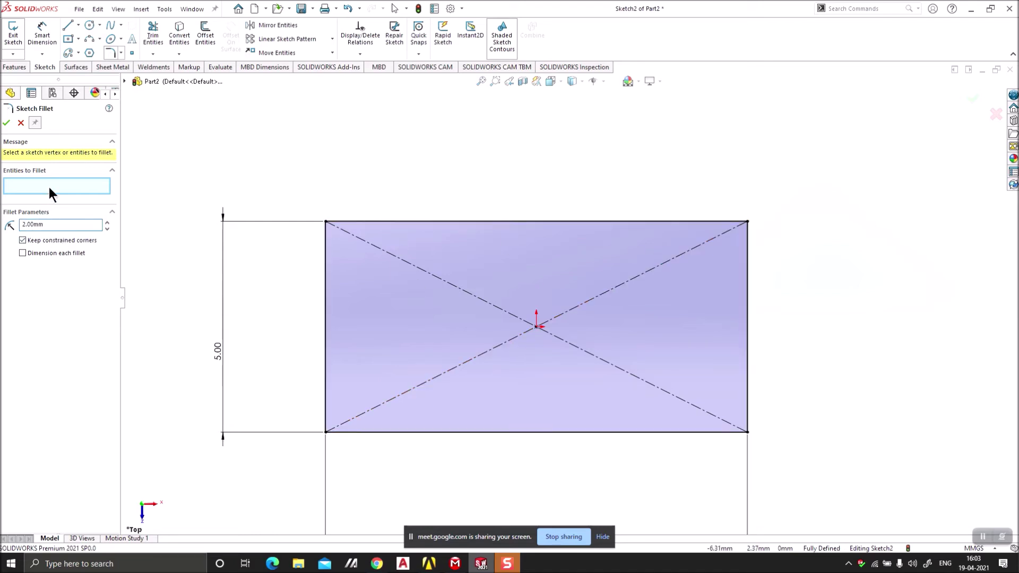
pyautogui.click(720, 222)
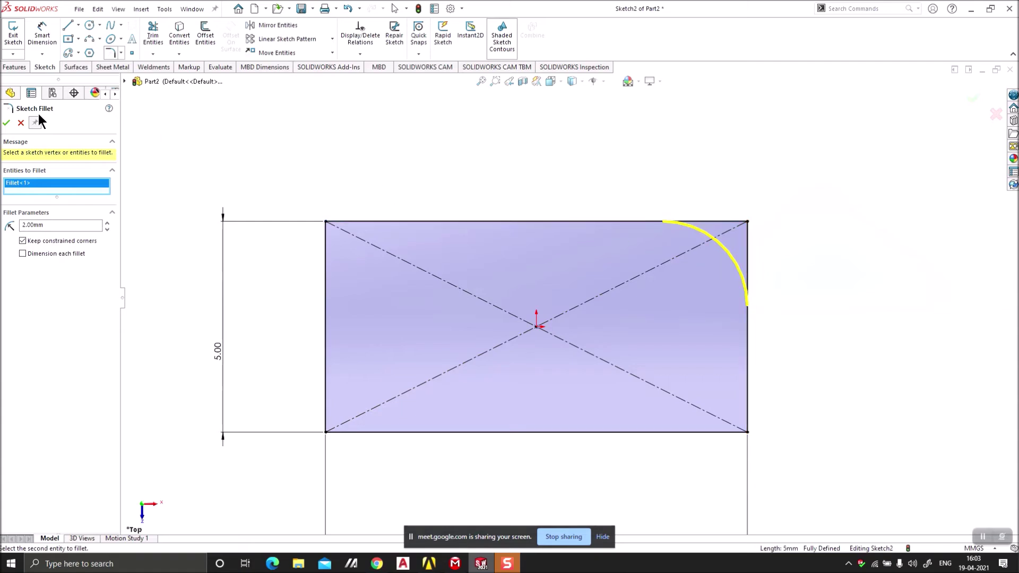
pyautogui.click(7, 123)
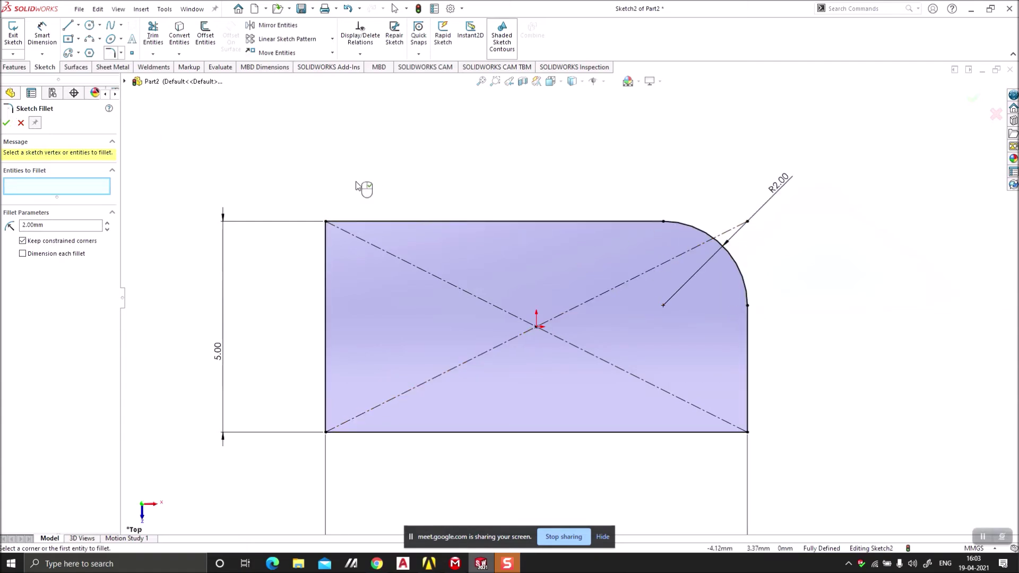
# Step: Add an equal-distance 2 mm sketch chamfer to the rectangle's upper-left corner
pyautogui.click(121, 52)
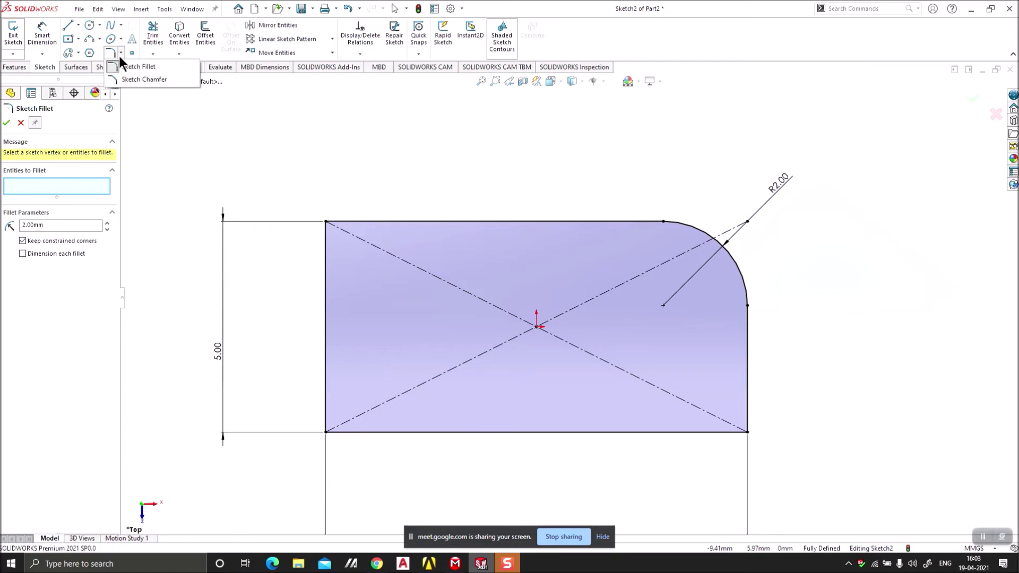
pyautogui.click(133, 80)
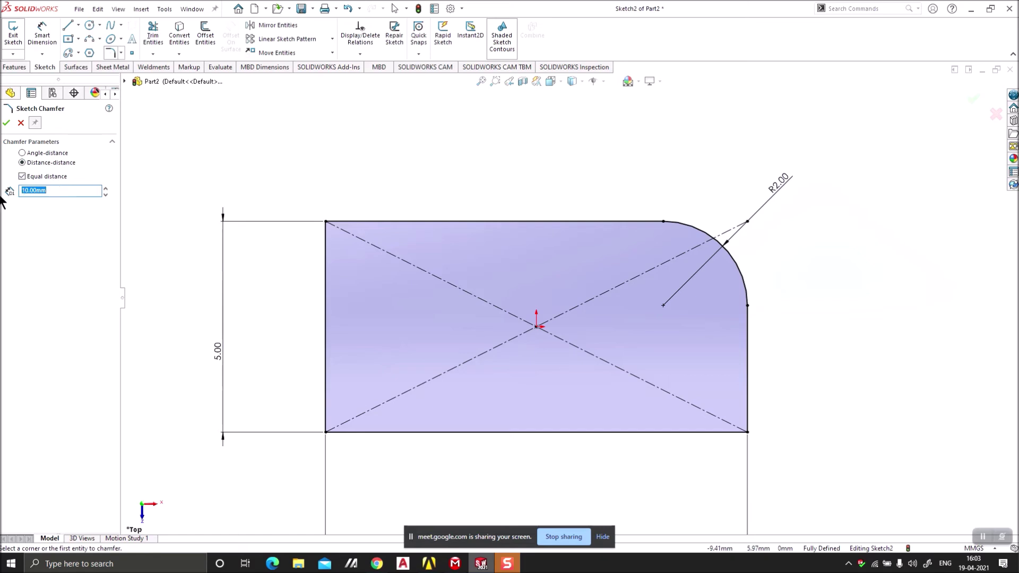
pyautogui.write('2')
pyautogui.click(326, 254)
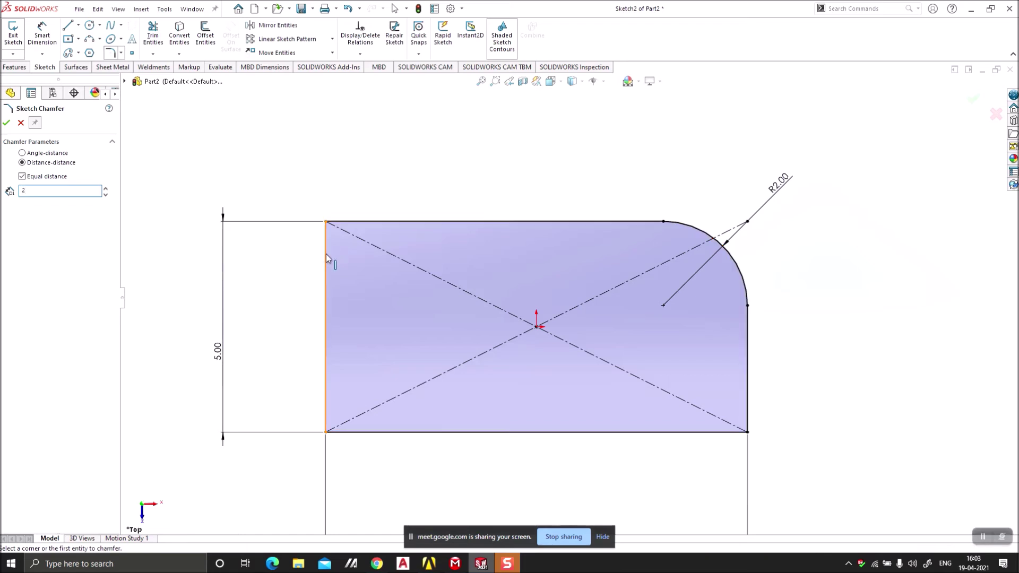
pyautogui.click(346, 222)
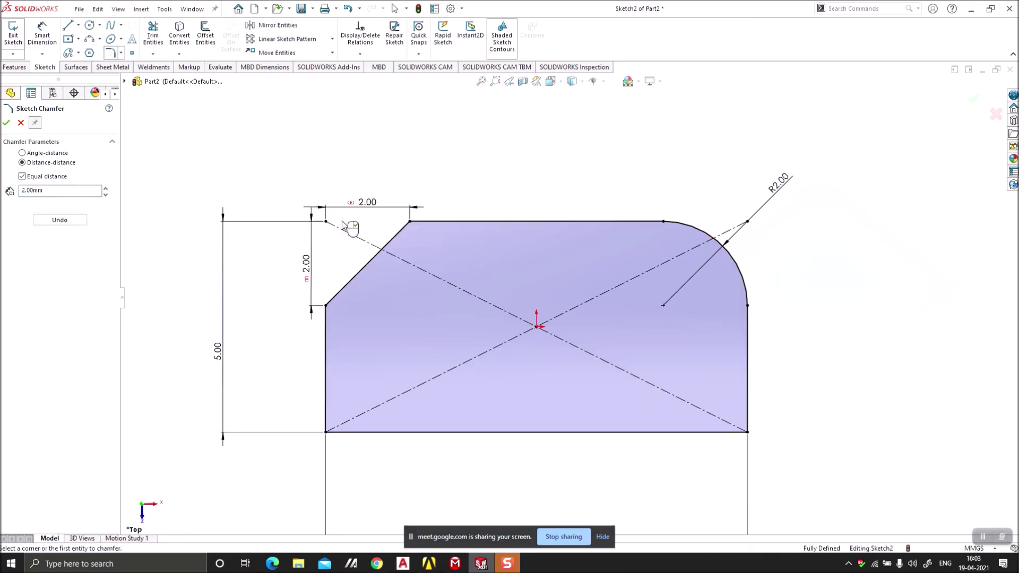
pyautogui.click(6, 122)
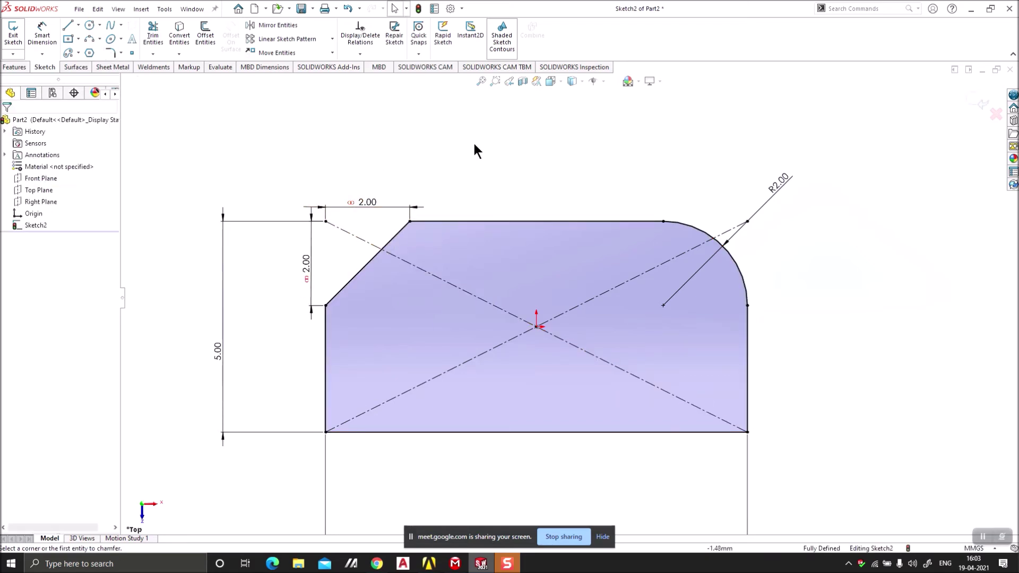
# Step: Delete the filleted and chamfered rectangle together with its construction lines and dimensions
pyautogui.scroll(5, 476, 219)
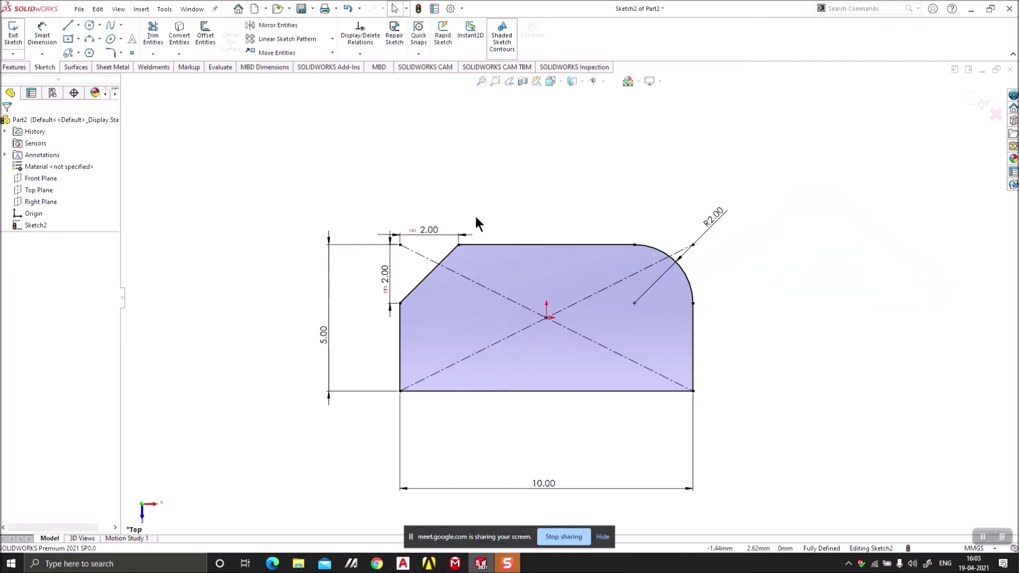
pyautogui.moveTo(839, 196)
pyautogui.mouseDown()
pyautogui.moveTo(380, 432)
pyautogui.moveTo(355, 433)
pyautogui.mouseUp()
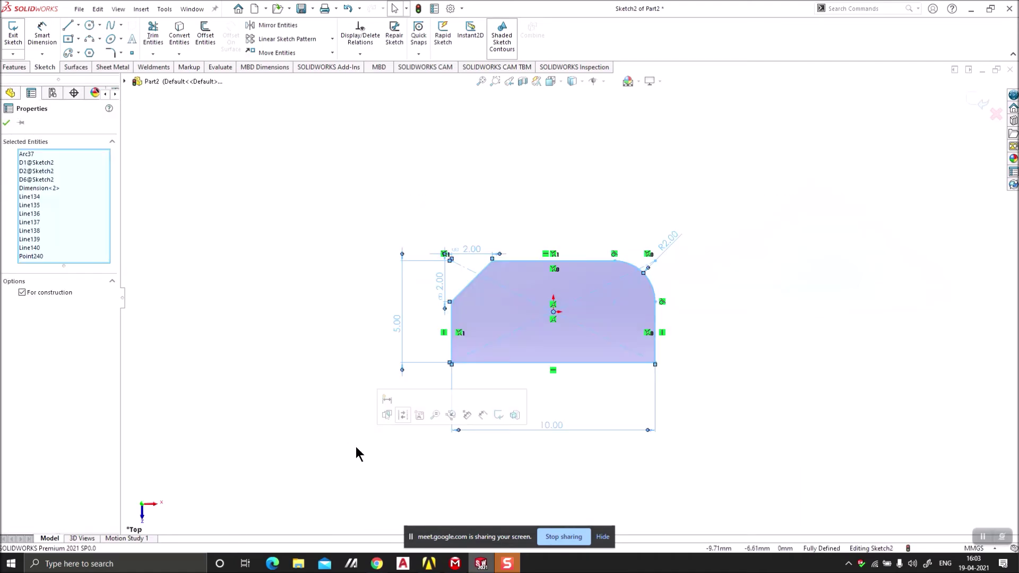
pyautogui.press('Delete')
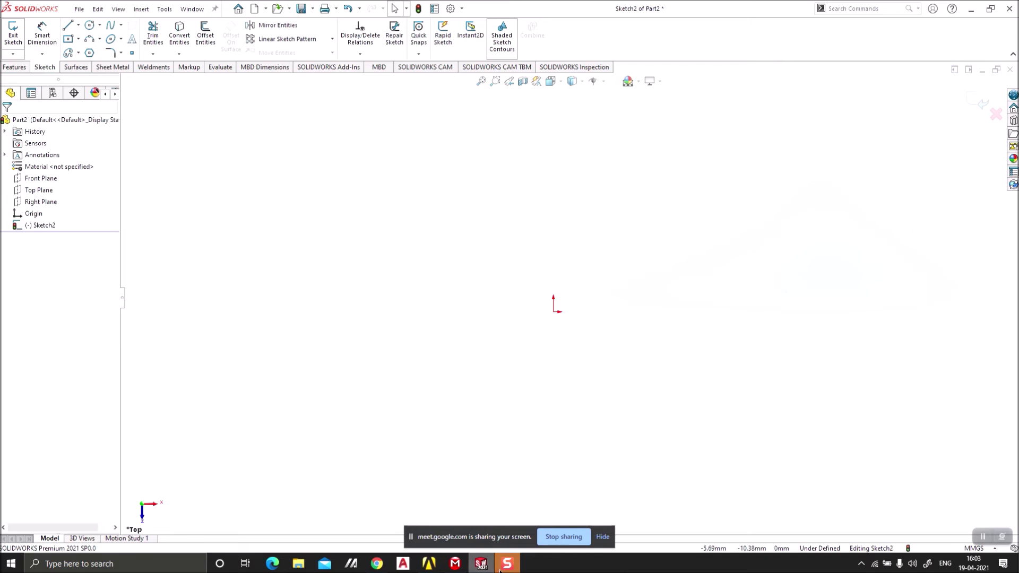
# Step: Switch to the Google Meet call to look through the participant list and admit the person waiting to join
pyautogui.moveTo(377, 564)
pyautogui.click(307, 512)
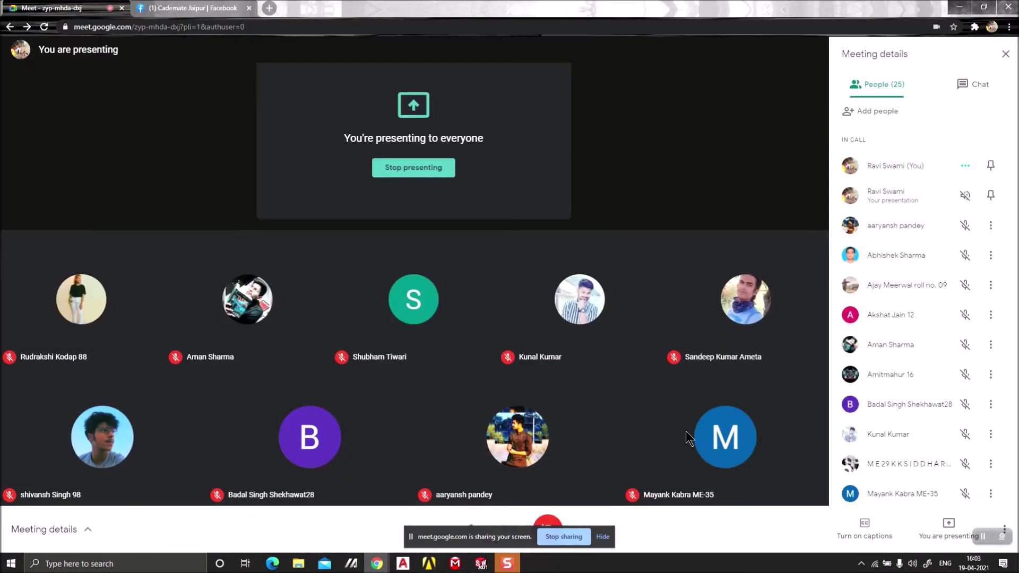
pyautogui.scroll(-5, 932, 354)
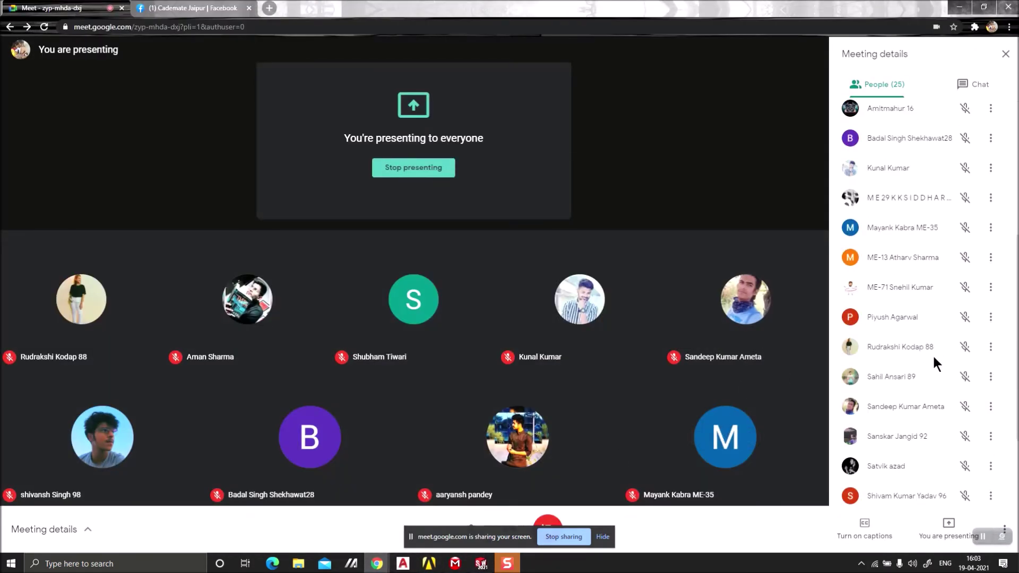
pyautogui.scroll(-4, 932, 355)
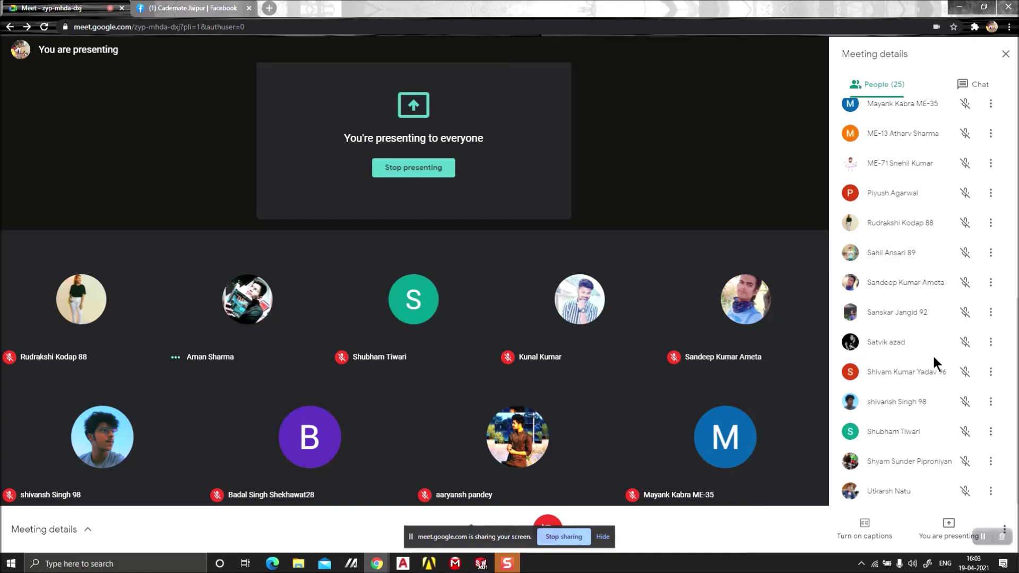
pyautogui.scroll(9, 932, 354)
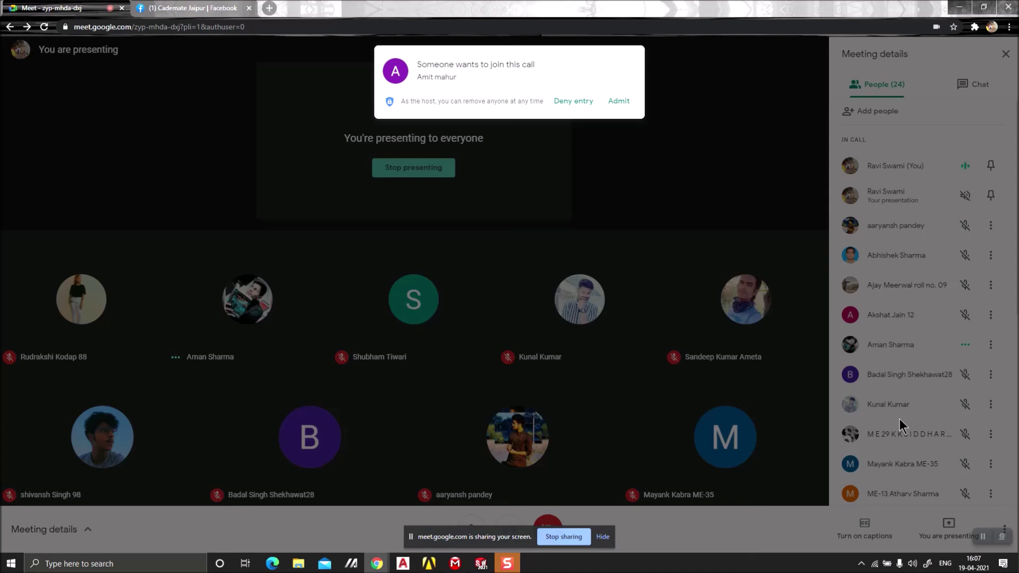
pyautogui.click(626, 104)
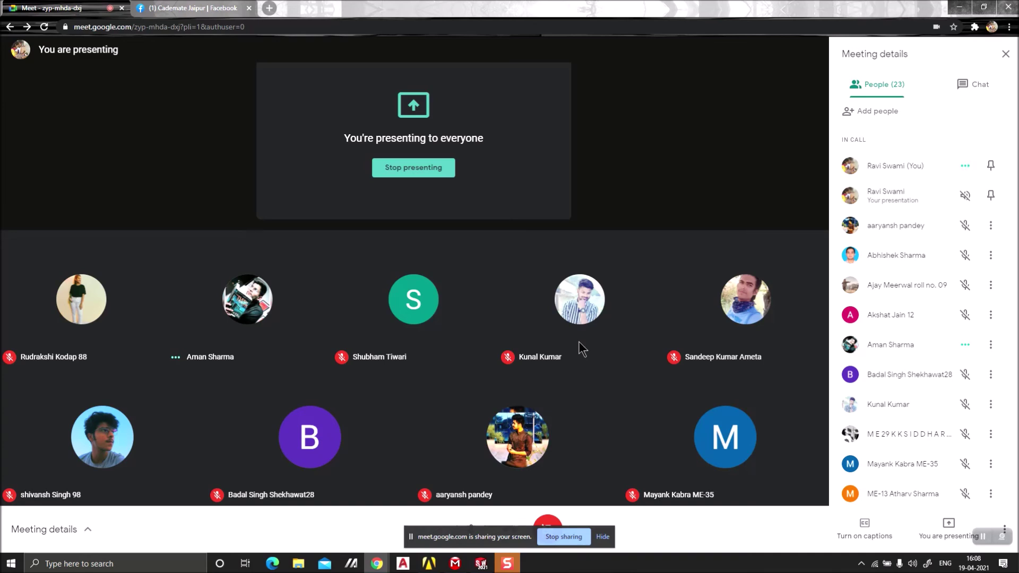
# Step: Switch back to SOLIDWORKS and sketch a vertical line crossed near its upper end by a horizontal line
pyautogui.hotkey('alt', 'Tab')
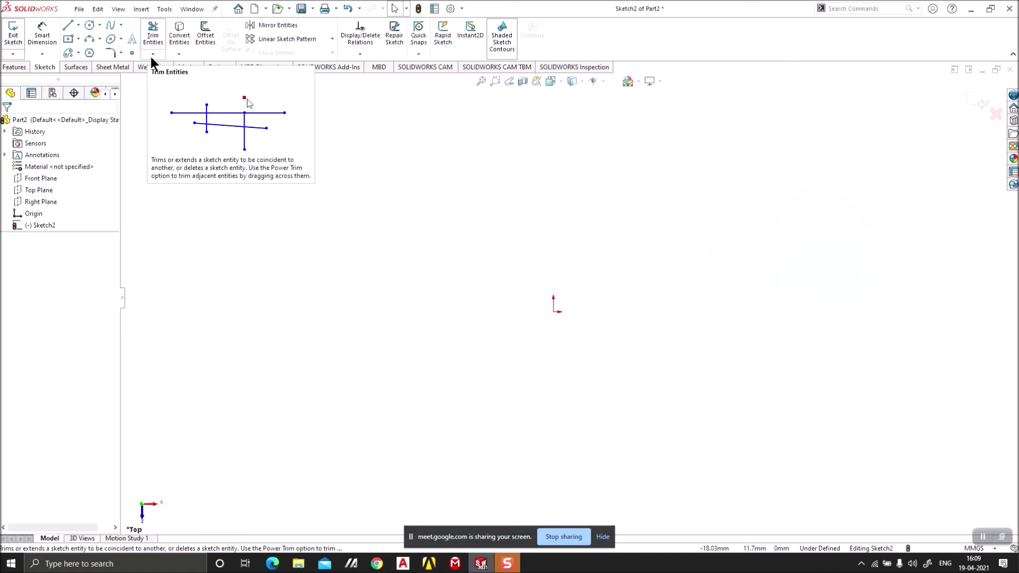
pyautogui.click(68, 25)
pyautogui.click(557, 171)
pyautogui.click(557, 312)
pyautogui.rightClick(481, 214)
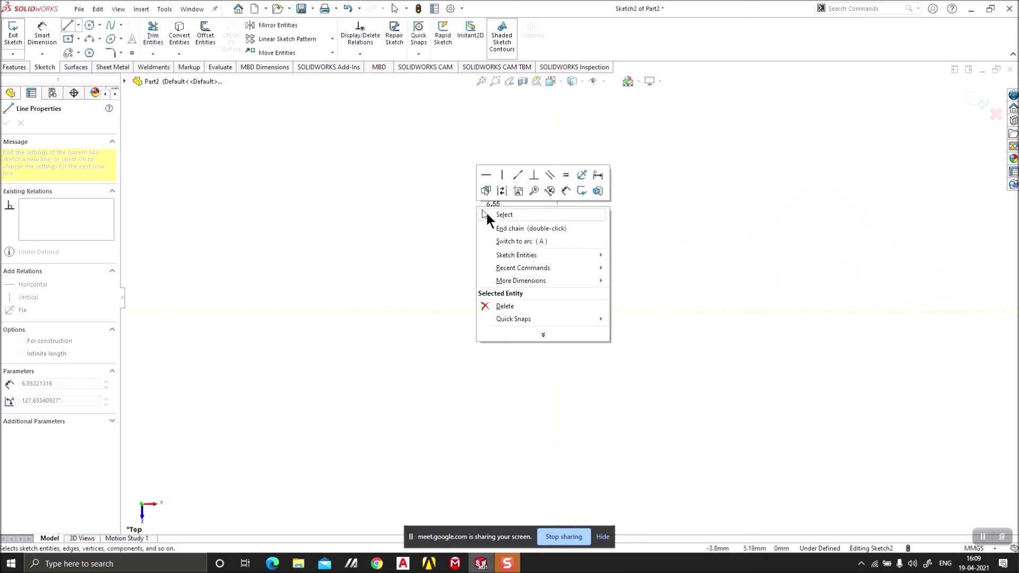
pyautogui.click(486, 213)
pyautogui.click(69, 25)
pyautogui.click(481, 187)
pyautogui.click(668, 187)
pyautogui.press('Escape')
pyautogui.scroll(-3, 577, 154)
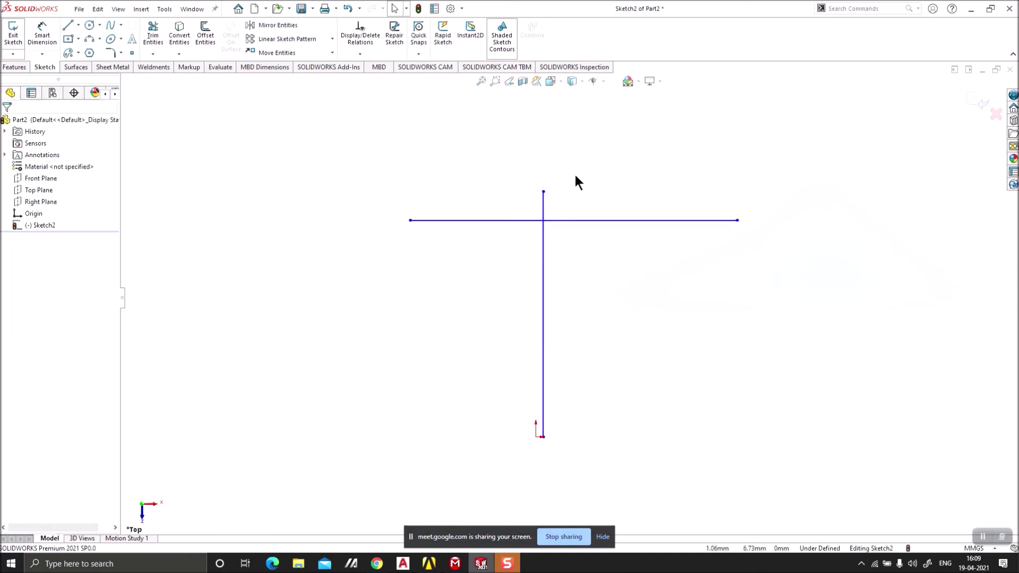
# Step: Power trim the crossing lines' left and upper overhangs, and trim away the remaining two lines as well
pyautogui.click(151, 34)
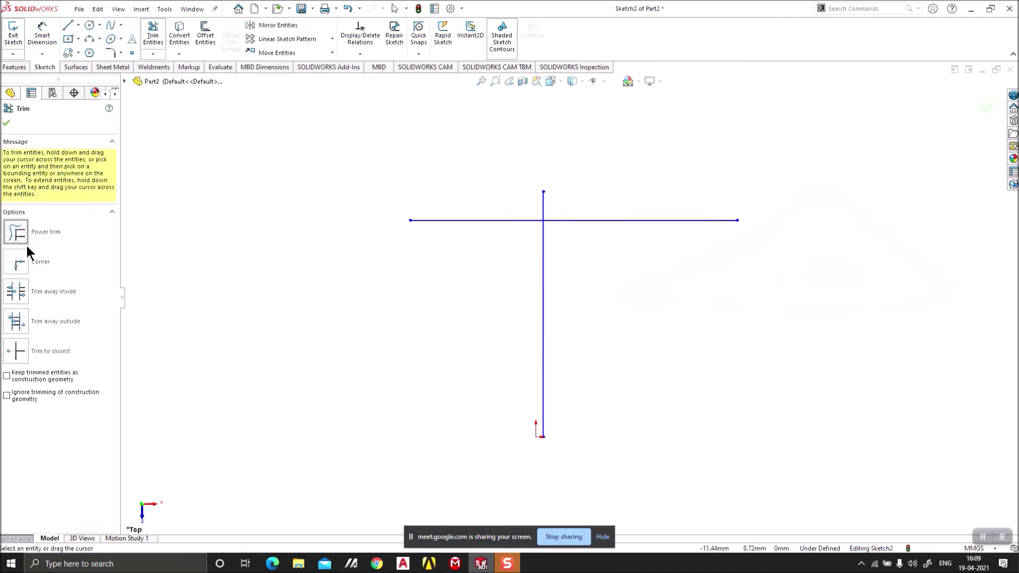
pyautogui.click(7, 123)
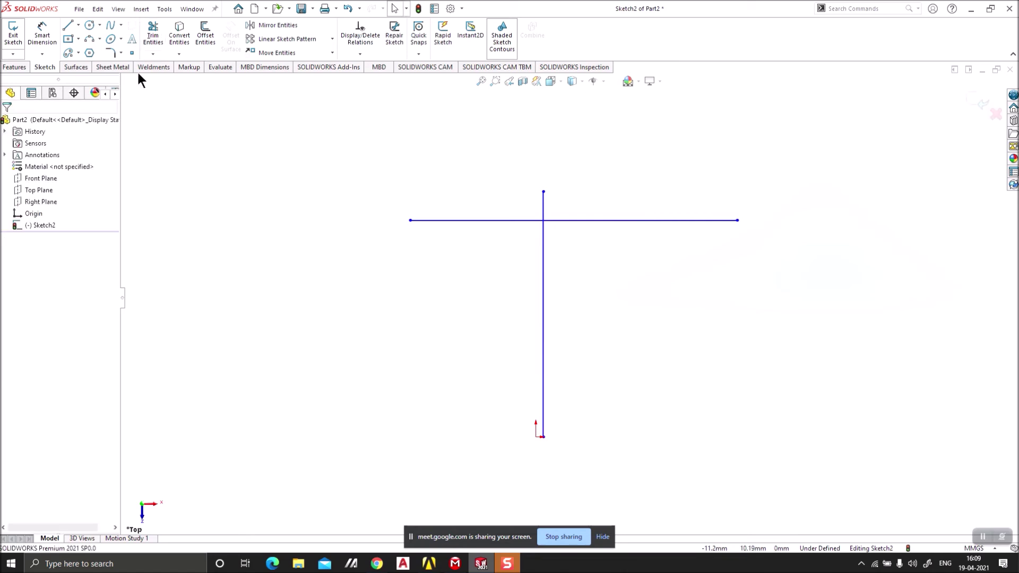
pyautogui.click(152, 34)
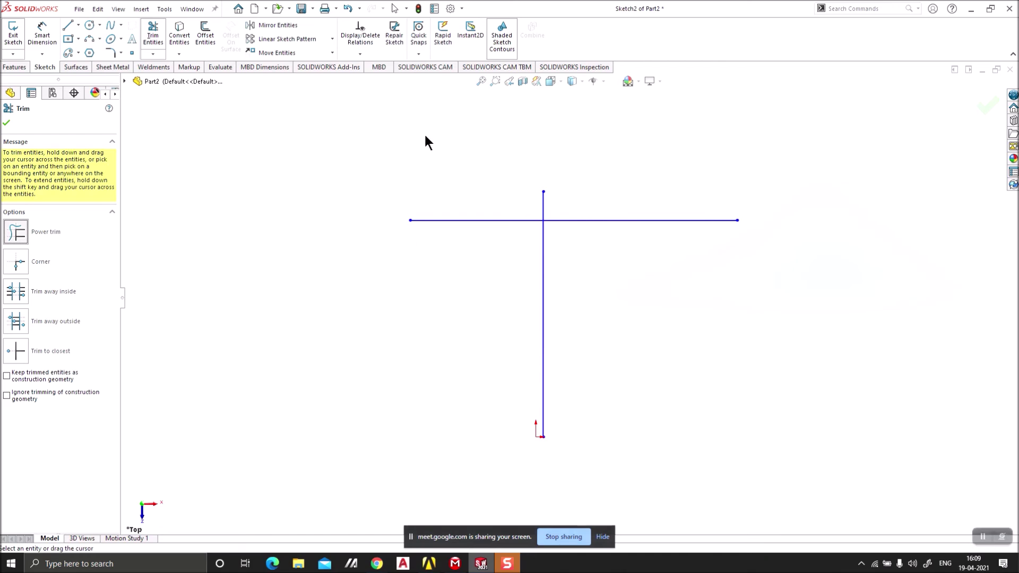
pyautogui.moveTo(426, 136)
pyautogui.mouseDown()
pyautogui.moveTo(440, 158)
pyautogui.moveTo(430, 192)
pyautogui.moveTo(455, 250)
pyautogui.moveTo(484, 222)
pyautogui.mouseUp()
pyautogui.moveTo(540, 206); pyautogui.dragTo(569, 207)
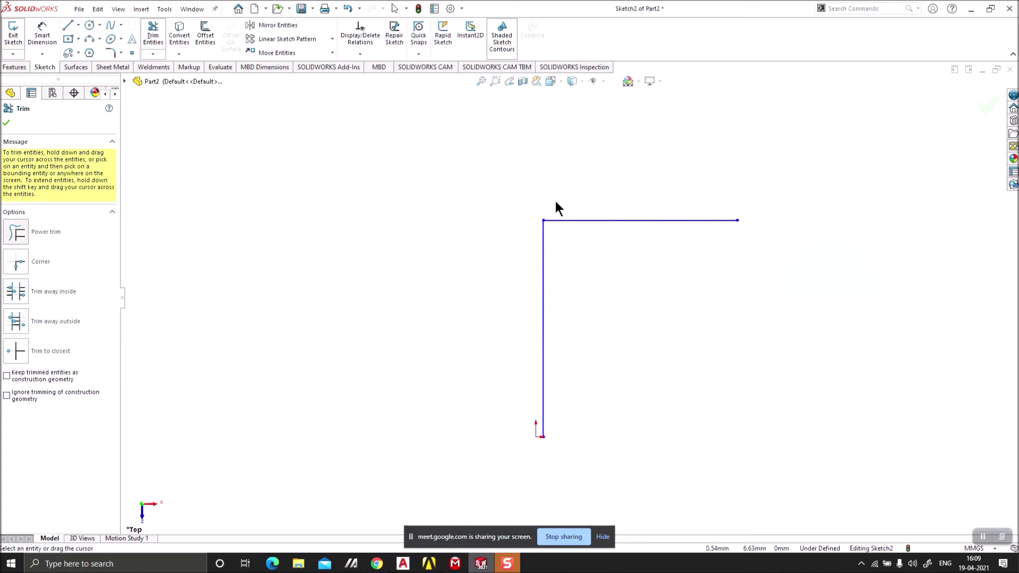
pyautogui.moveTo(611, 182)
pyautogui.mouseDown()
pyautogui.moveTo(641, 303)
pyautogui.moveTo(380, 364)
pyautogui.mouseUp()
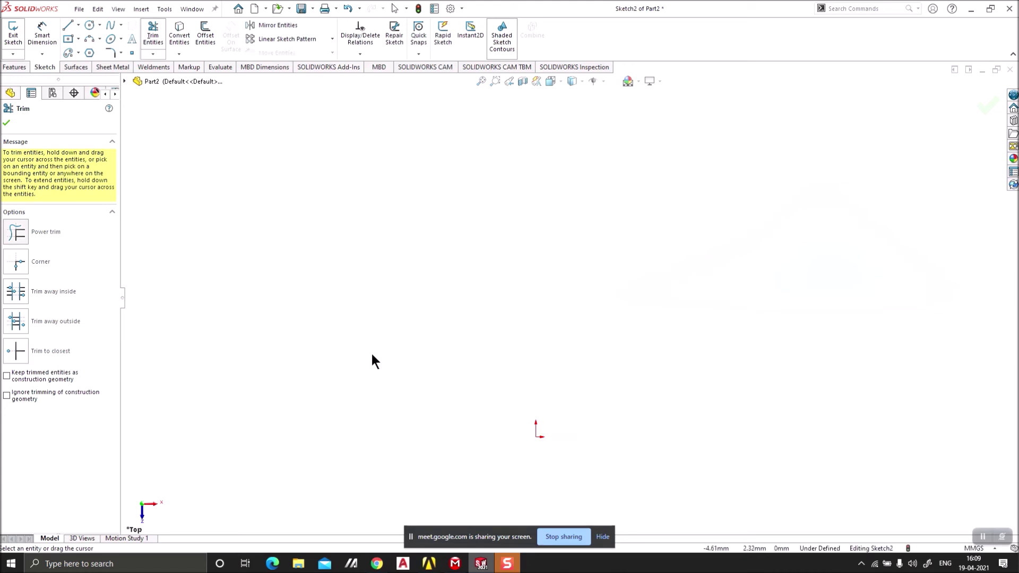
pyautogui.click(6, 122)
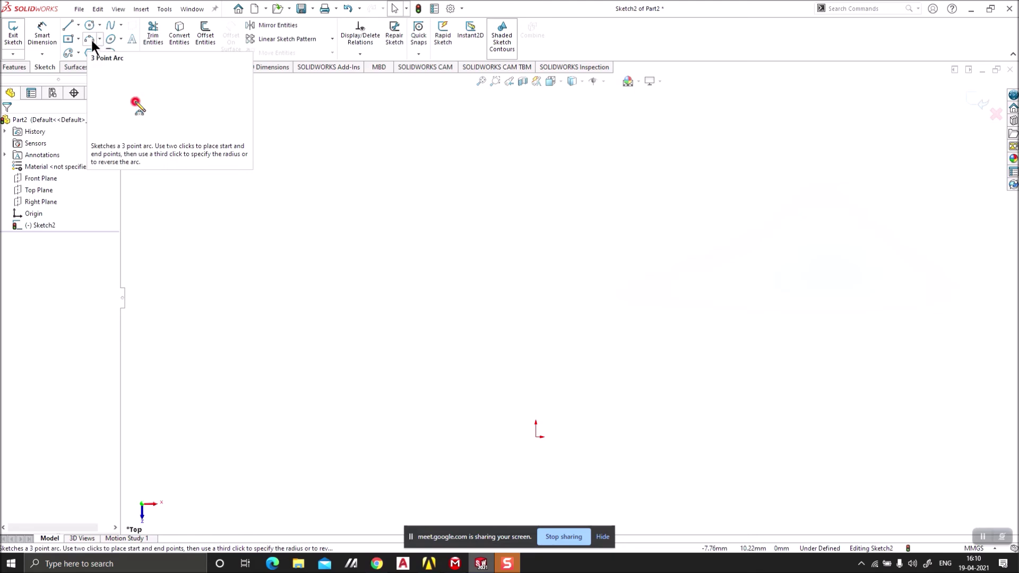
# Step: Sketch a closed right triangle with a horizontal base and a vertical right side, above and right of the origin
pyautogui.click(68, 25)
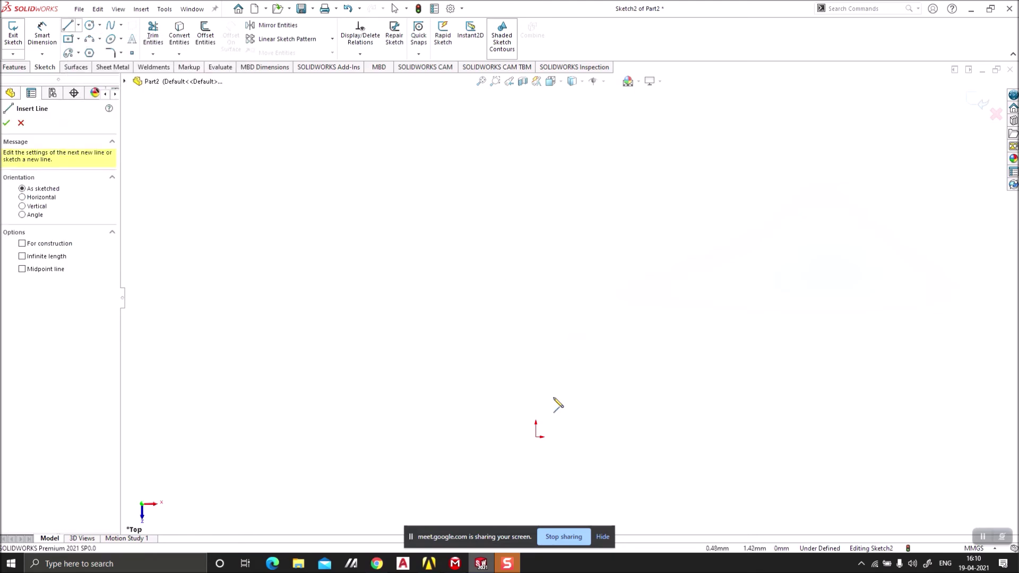
pyautogui.click(649, 273)
pyautogui.click(761, 273)
pyautogui.click(761, 169)
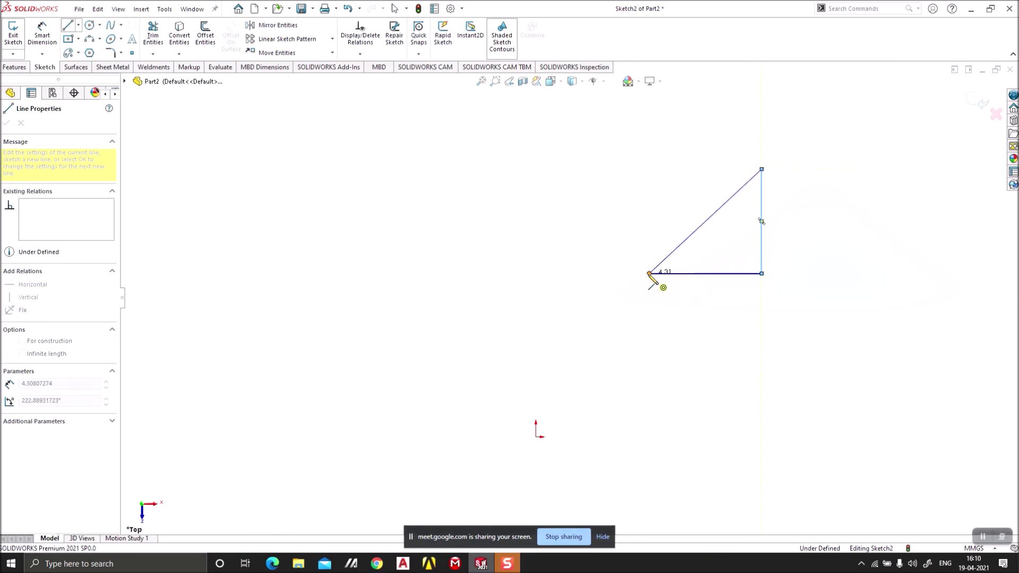
pyautogui.click(649, 274)
pyautogui.press('Escape')
# Step: Draw a circle of about 0.95 mm radius centred on the triangle's sloping side
pyautogui.click(85, 26)
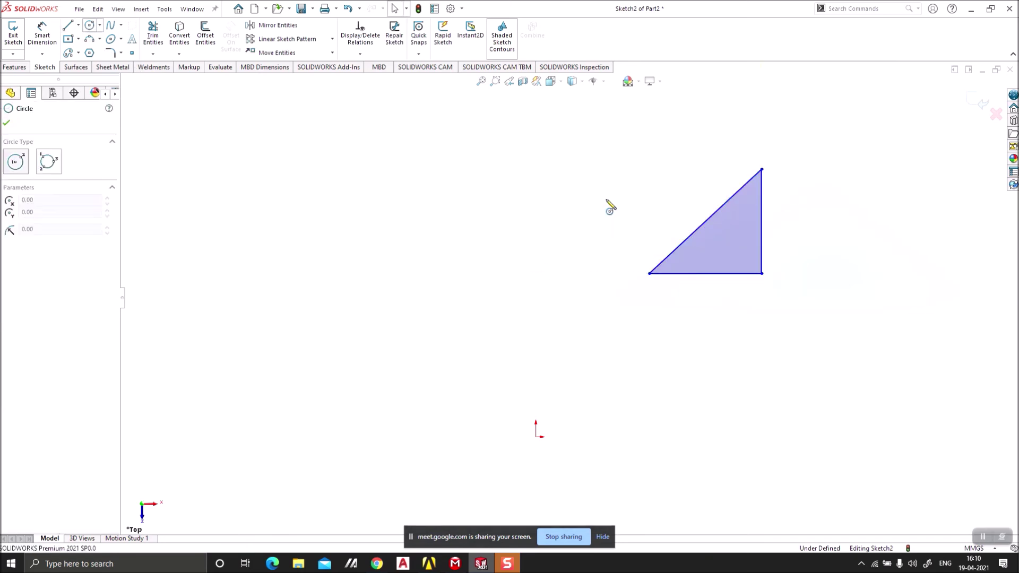
pyautogui.click(705, 222)
pyautogui.click(723, 252)
# Step: Power trim the circle's outer half and the sloping side's segment inside it to leave an arc-shaped notch
pyautogui.scroll(-2, 727, 234)
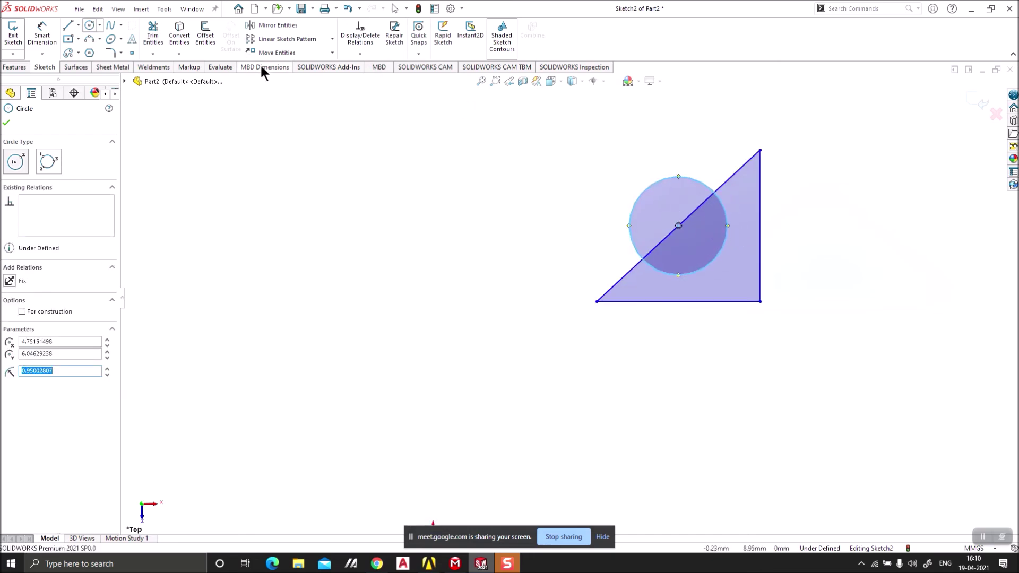
pyautogui.click(153, 30)
pyautogui.moveTo(690, 129); pyautogui.dragTo(691, 215)
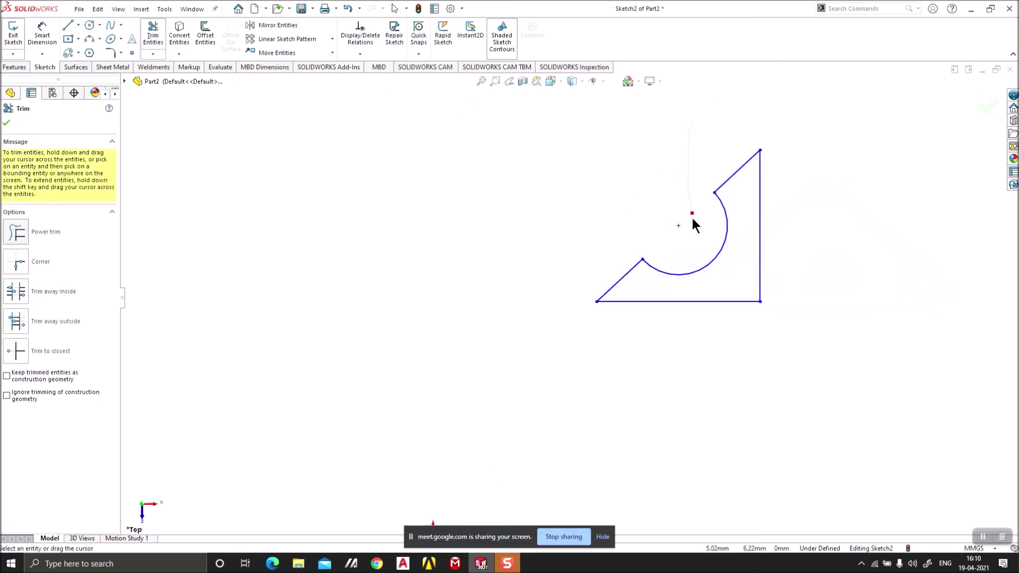
pyautogui.scroll(-3, 807, 168)
pyautogui.press('Escape')
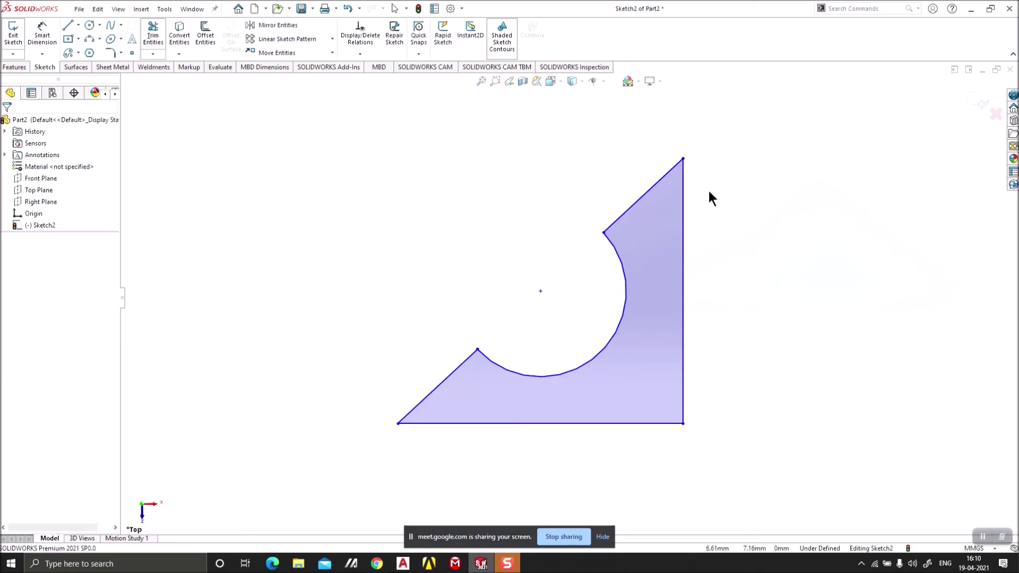
# Step: Draw a vertical centerline to the right of the notched triangle, slightly taller than the profile
pyautogui.scroll(2, 450, 164)
pyautogui.click(78, 25)
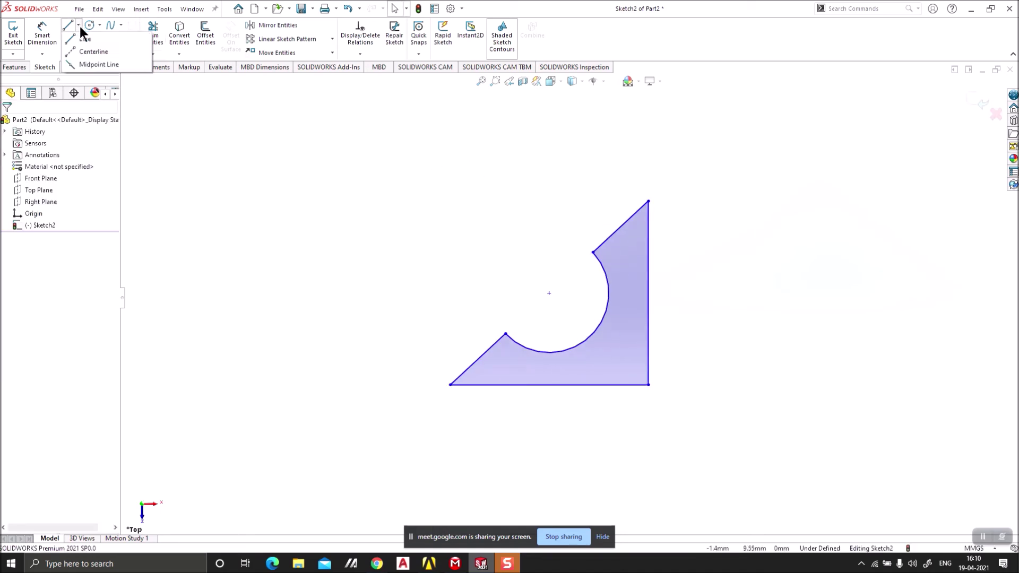
pyautogui.click(84, 51)
pyautogui.click(701, 188)
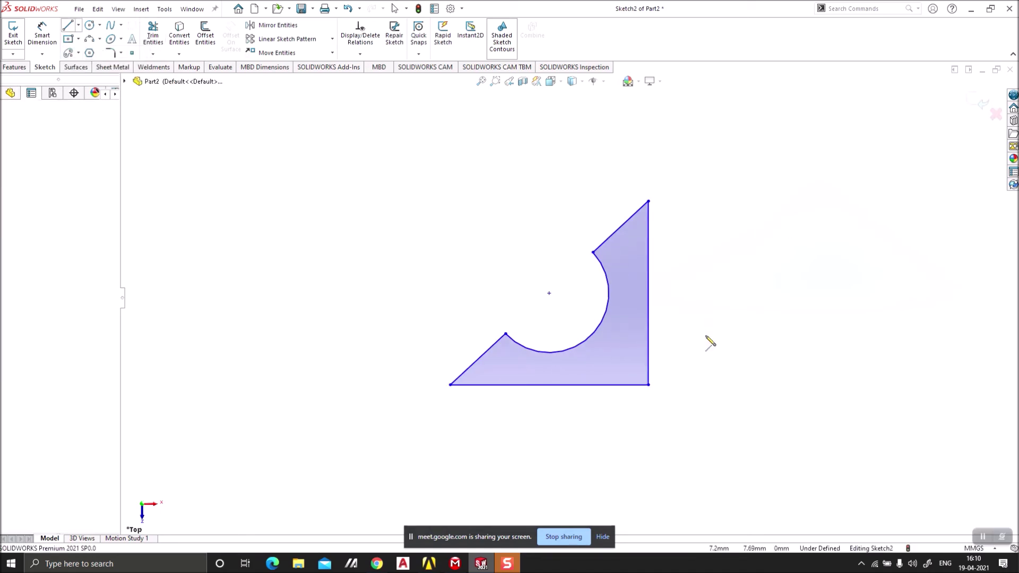
pyautogui.click(702, 422)
pyautogui.press('Escape')
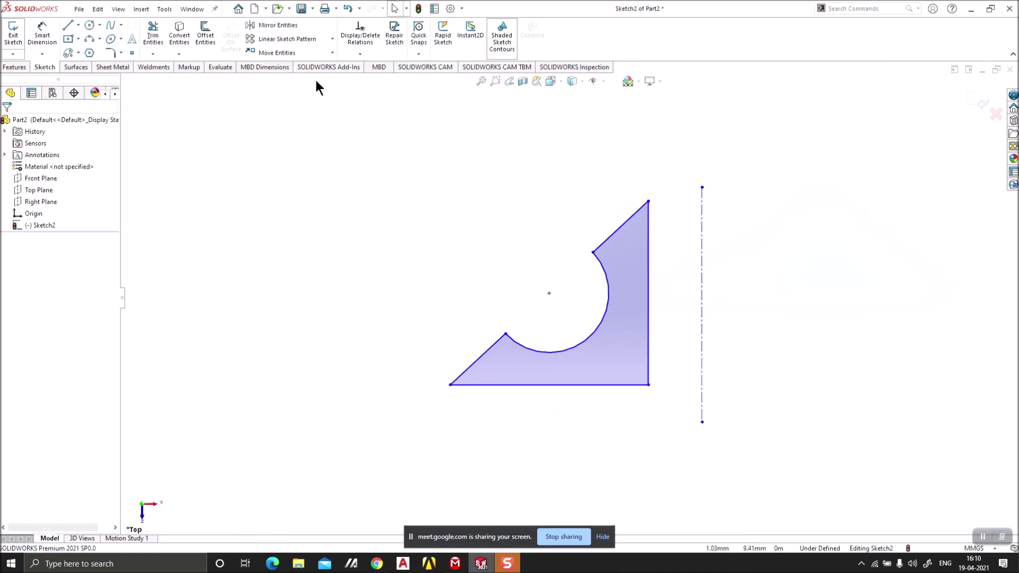
# Step: Mirror the notched triangle's lines and arc about the vertical centerline, keeping the original with Copy
pyautogui.click(285, 26)
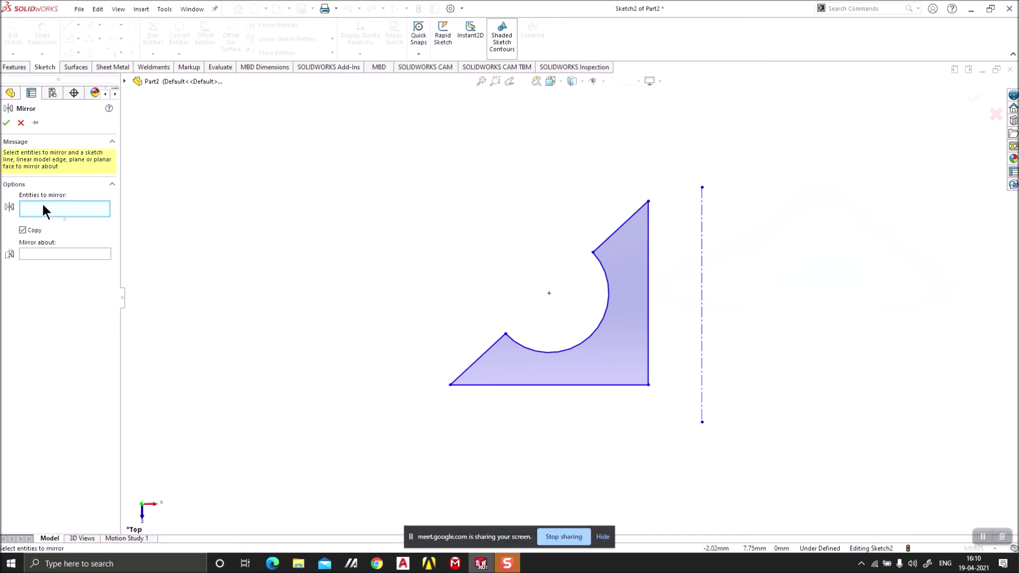
pyautogui.moveTo(658, 405)
pyautogui.mouseDown()
pyautogui.moveTo(530, 209)
pyautogui.moveTo(364, 190)
pyautogui.mouseUp()
pyautogui.click(52, 288)
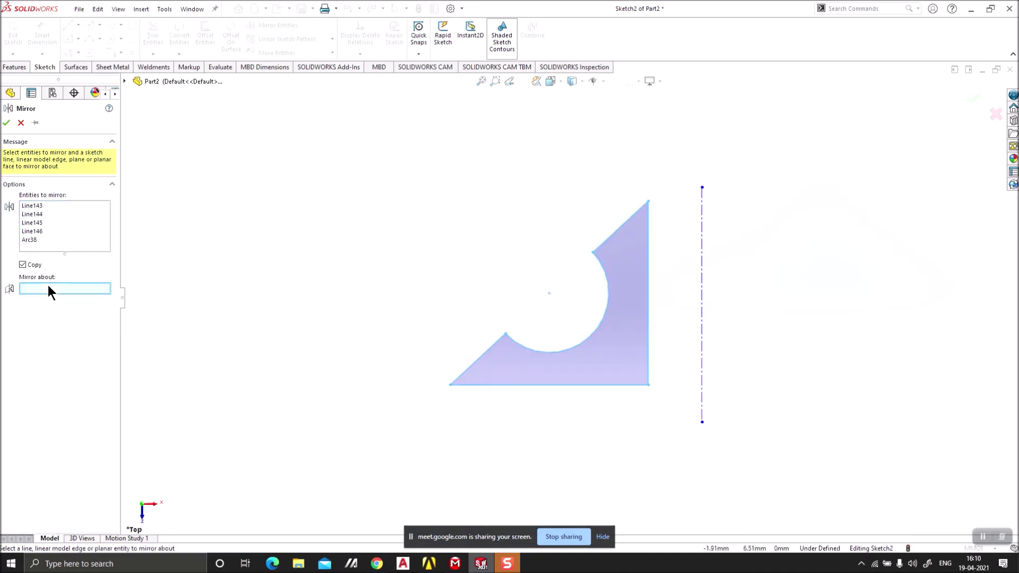
pyautogui.click(702, 259)
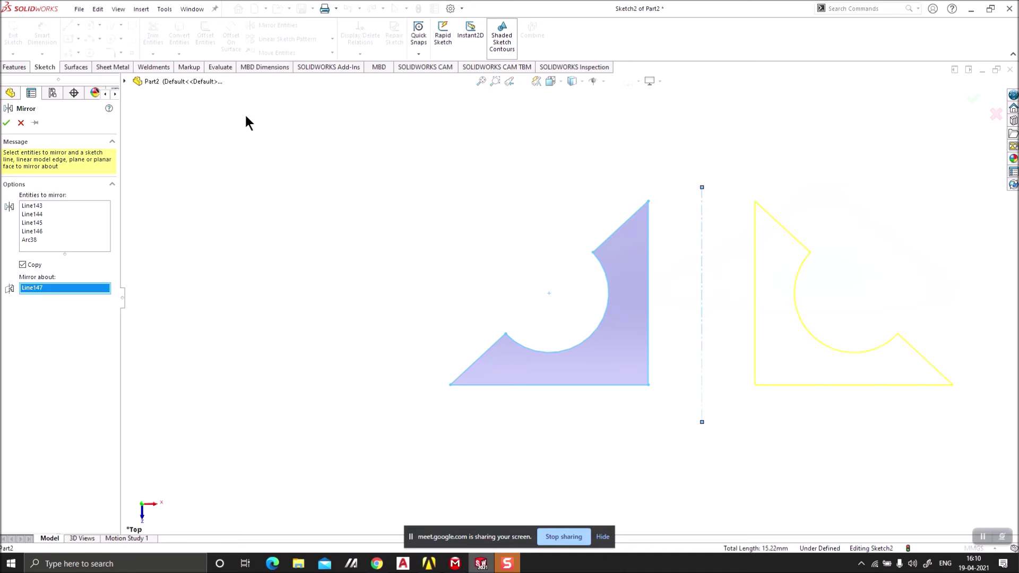
pyautogui.click(6, 123)
pyautogui.scroll(3, 388, 223)
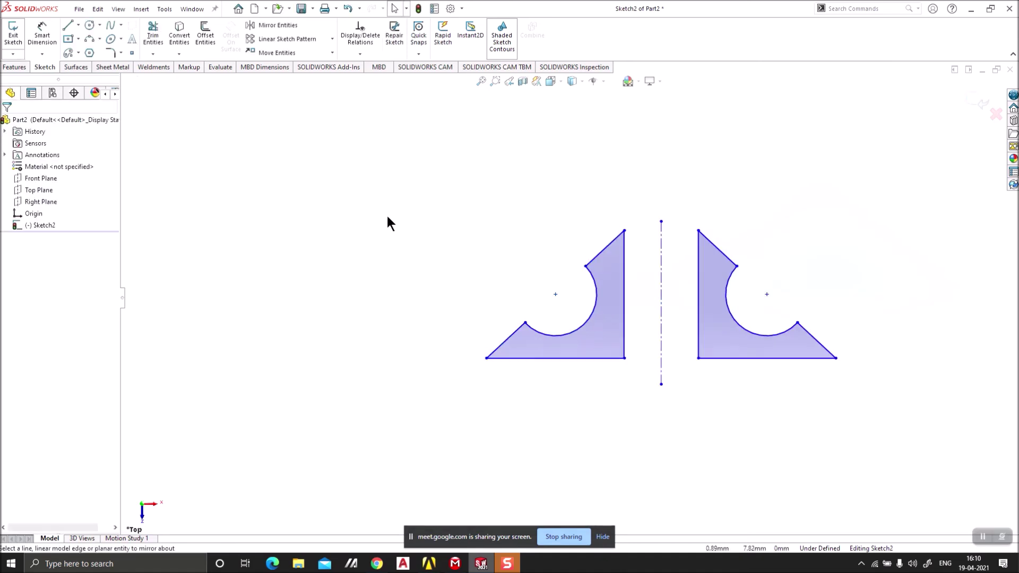
# Step: Draw a horizontal centerline just below the two notched triangles, spanning their full width
pyautogui.click(78, 25)
pyautogui.click(85, 48)
pyautogui.click(490, 383)
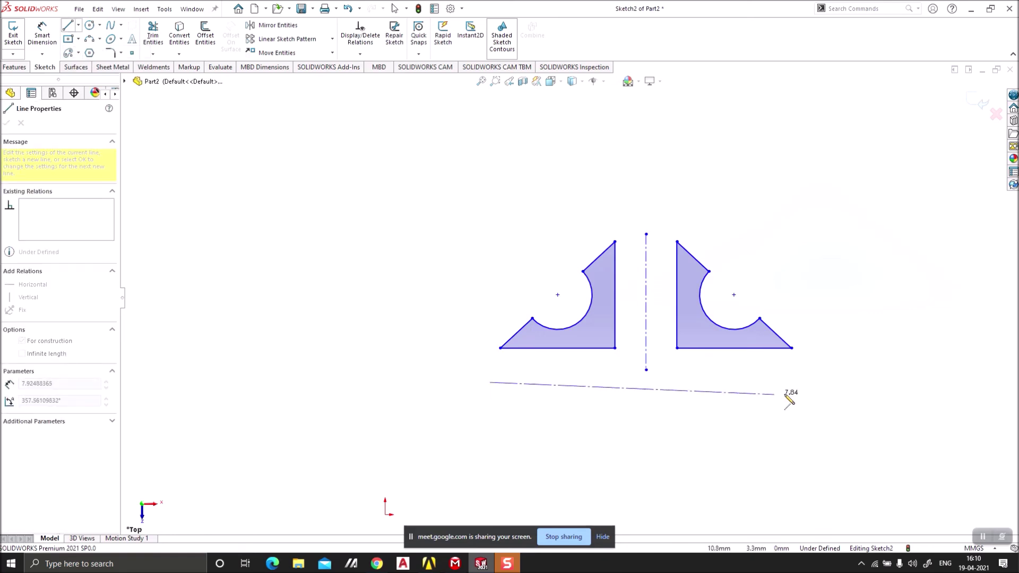
pyautogui.click(809, 382)
pyautogui.press('Escape')
# Step: Mirror both notched triangles and the vertical centerline about the horizontal centerline, keeping the originals with Copy
pyautogui.moveTo(808, 362); pyautogui.dragTo(426, 220)
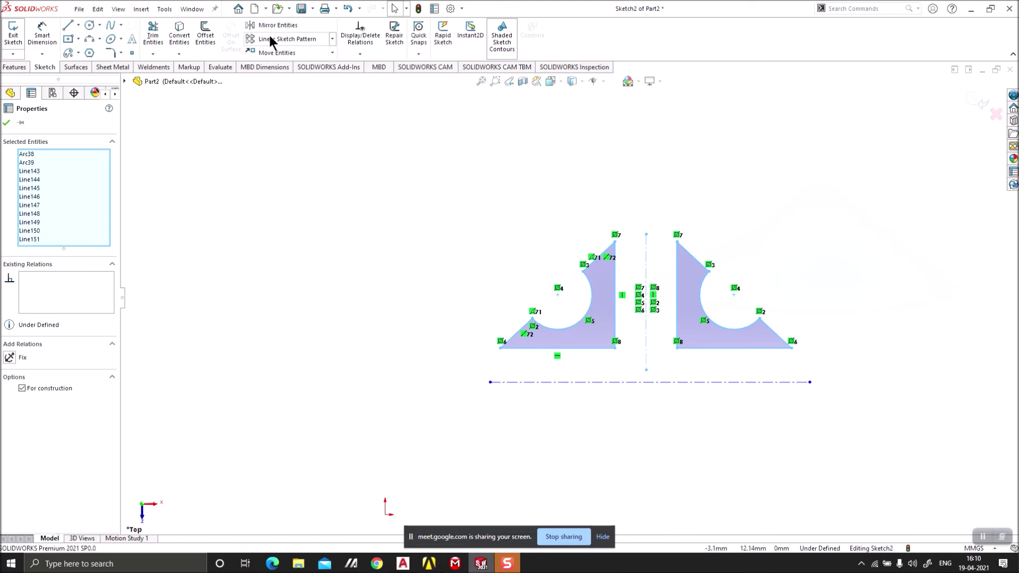
pyautogui.press('Escape')
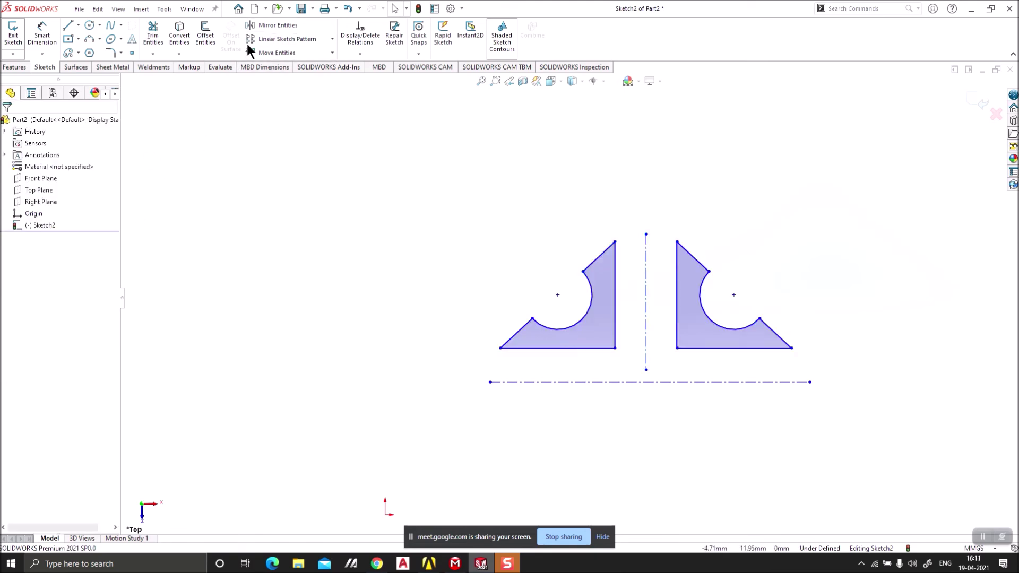
pyautogui.click(273, 22)
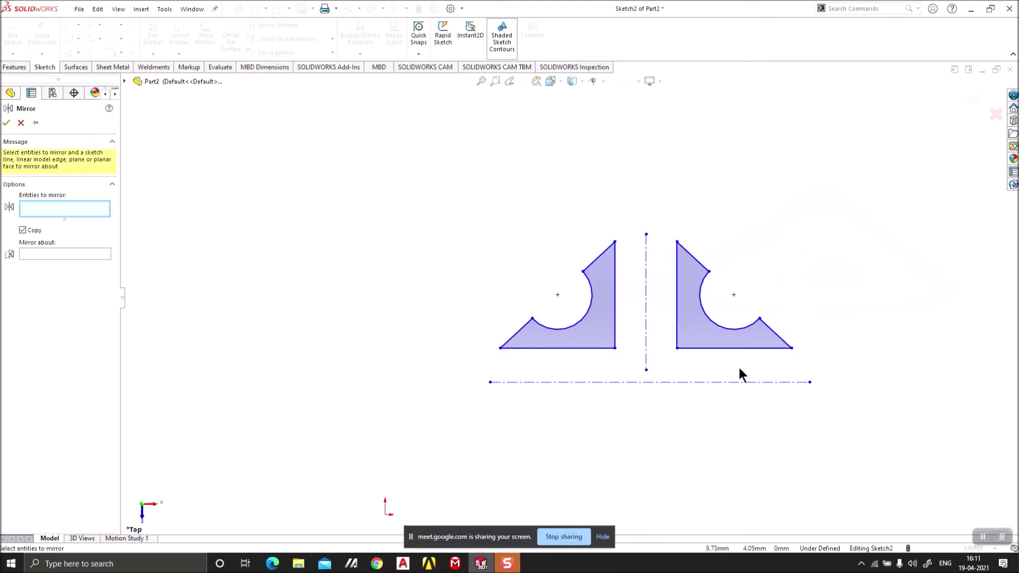
pyautogui.moveTo(803, 371); pyautogui.dragTo(414, 219)
pyautogui.click(48, 416)
pyautogui.click(593, 382)
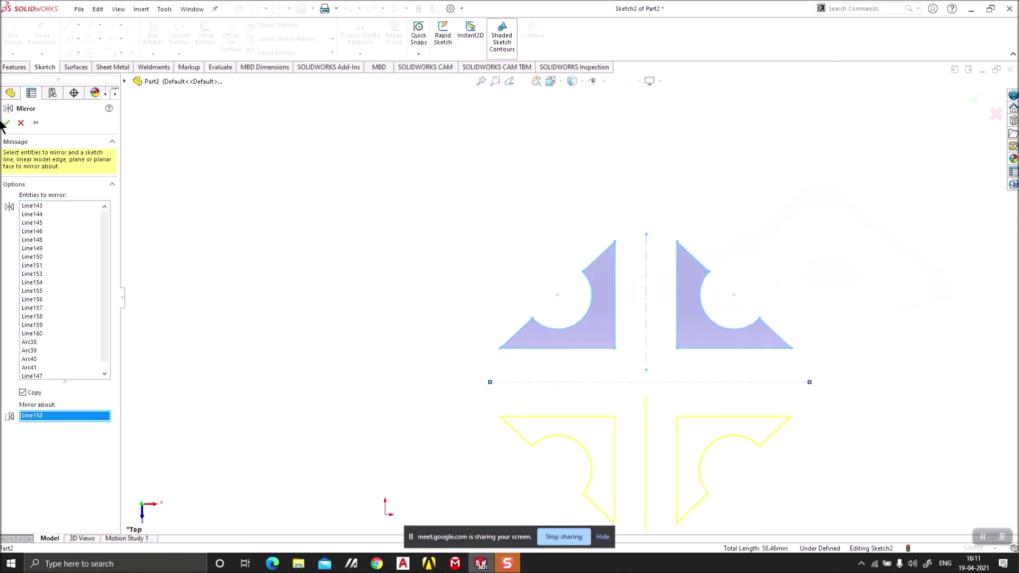
pyautogui.click(6, 123)
pyautogui.scroll(2, 843, 416)
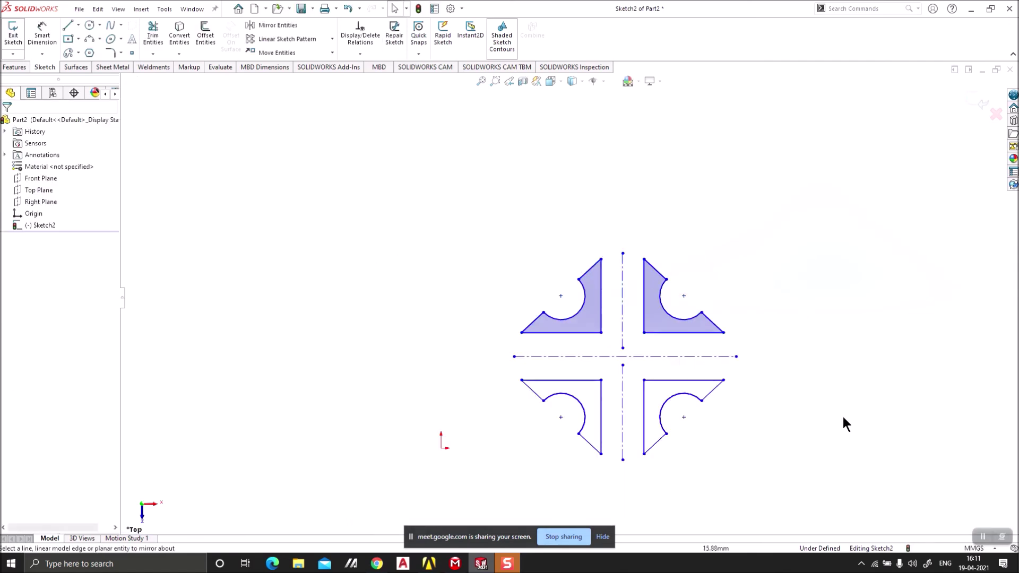
# Step: Delete the four mirrored profiles together with all their centerlines
pyautogui.scroll(-3, 839, 418)
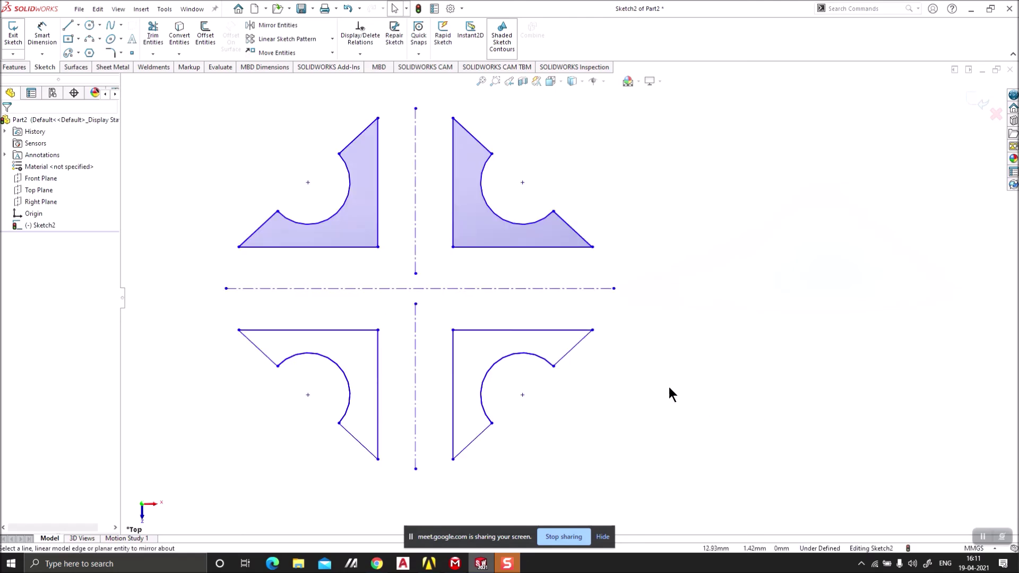
pyautogui.scroll(3, 670, 383)
pyautogui.moveTo(656, 442); pyautogui.dragTo(368, 201)
pyautogui.press('Delete')
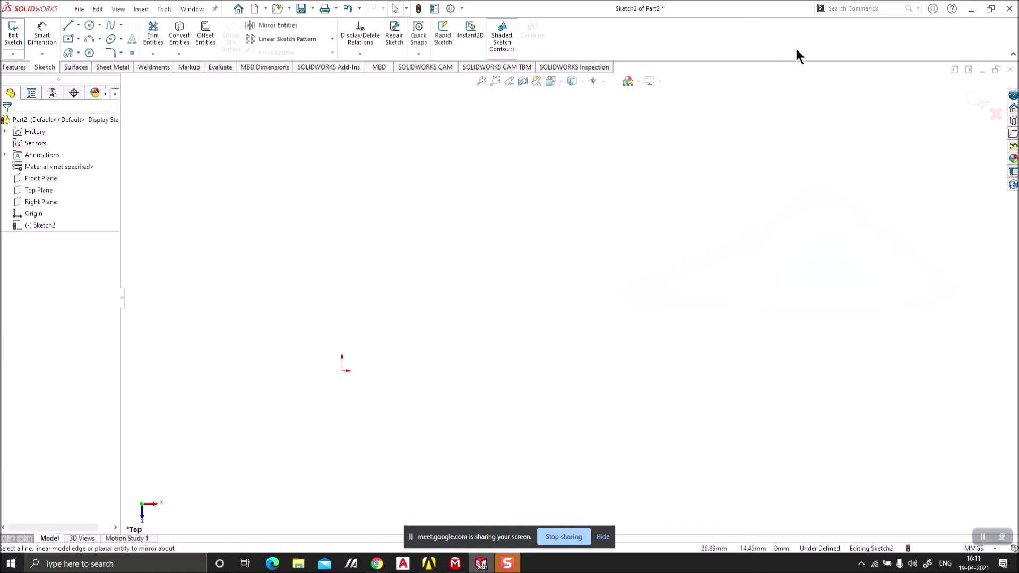
# Step: Sketch an open stepped chain of six alternating horizontal and vertical lines, descending leftward above the origin
pyautogui.click(69, 28)
pyautogui.click(516, 191)
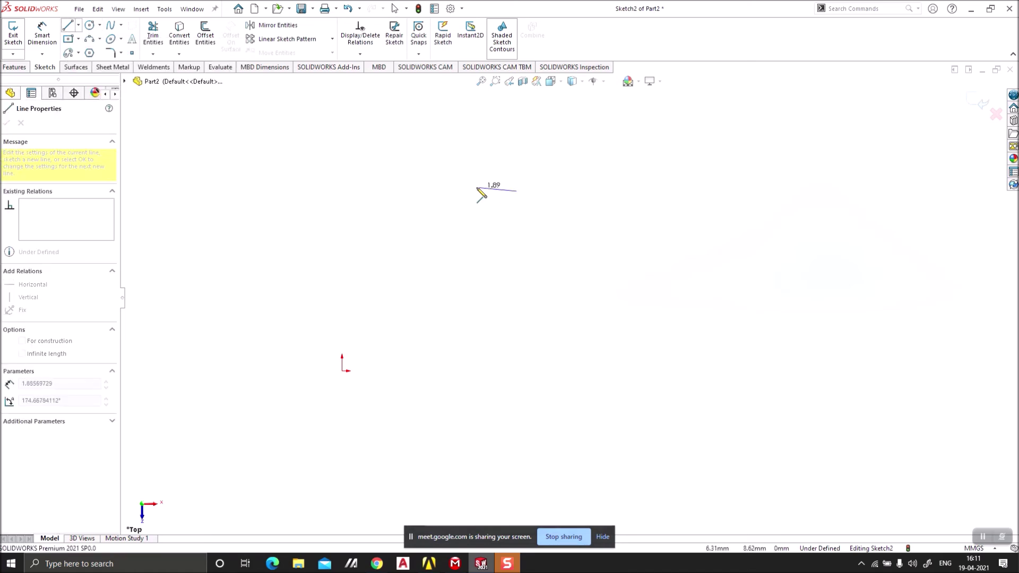
pyautogui.click(472, 191)
pyautogui.click(471, 220)
pyautogui.click(440, 220)
pyautogui.click(440, 249)
pyautogui.click(411, 249)
pyautogui.click(411, 287)
pyautogui.press('Escape')
# Step: Draw a vertical centerline about 5.5 mm long to the right of the stepped profile, starting level with its top line
pyautogui.click(78, 26)
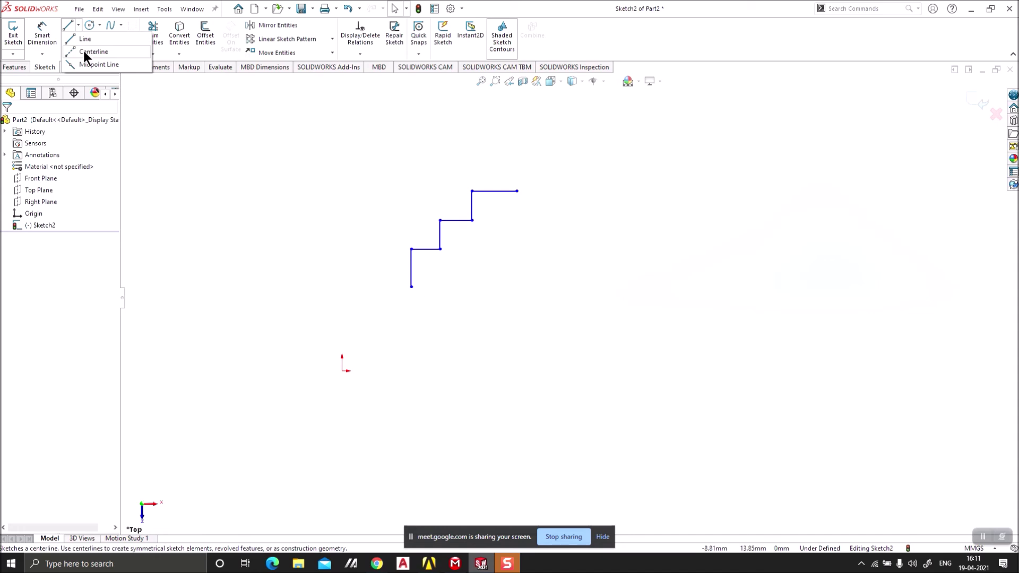
pyautogui.click(84, 50)
pyautogui.click(546, 191)
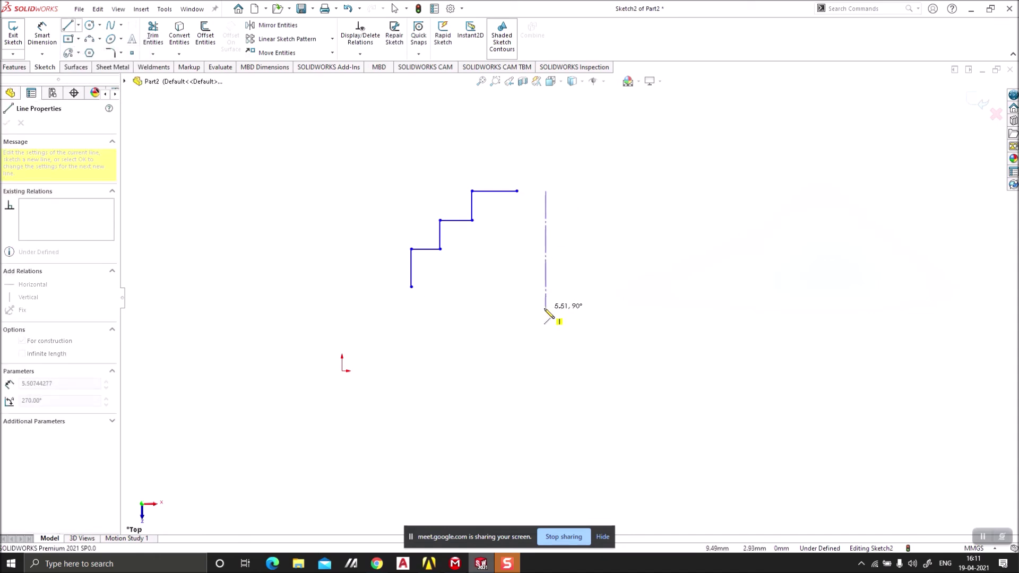
pyautogui.click(546, 308)
pyautogui.press('Escape')
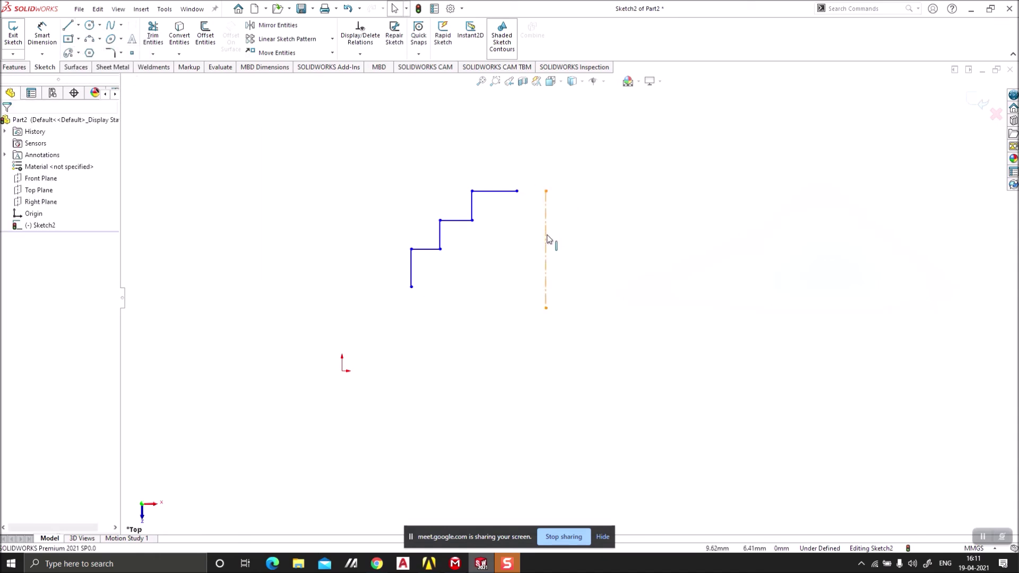
# Step: Mirror the six lines of the stepped profile about the vertical centerline, keeping the originals with Copy
pyautogui.click(268, 25)
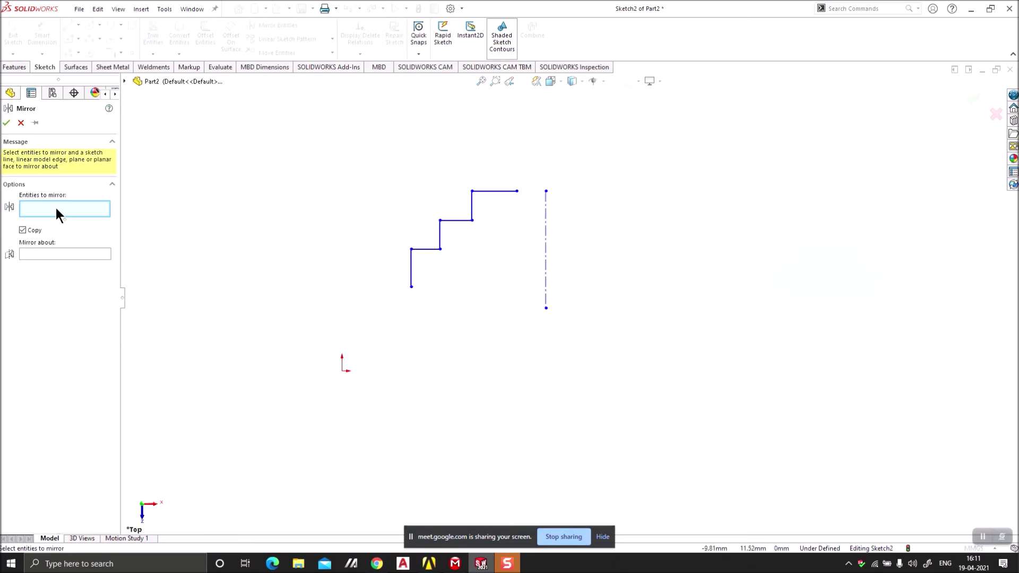
pyautogui.moveTo(531, 171); pyautogui.dragTo(377, 307)
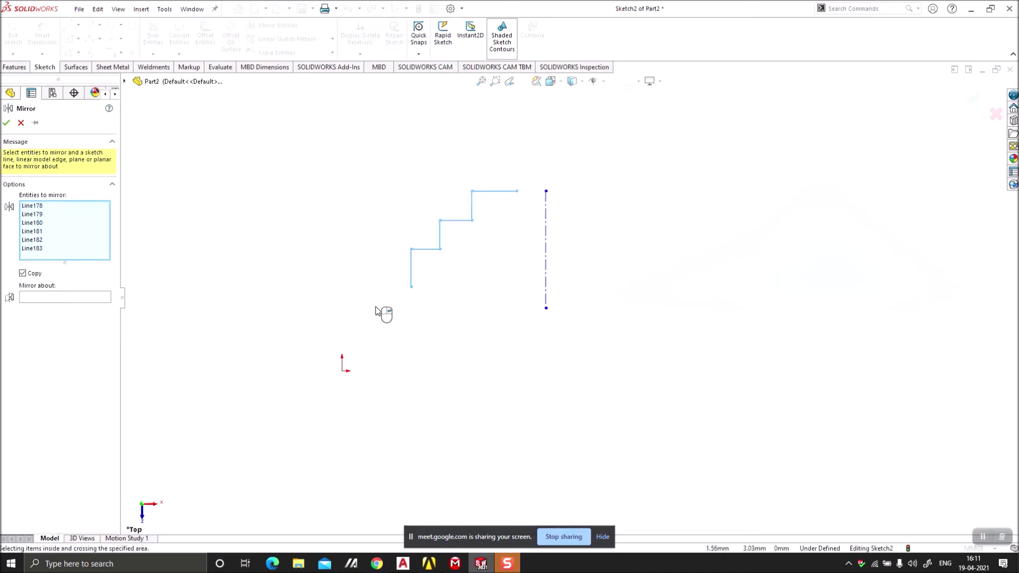
pyautogui.click(58, 296)
pyautogui.click(546, 245)
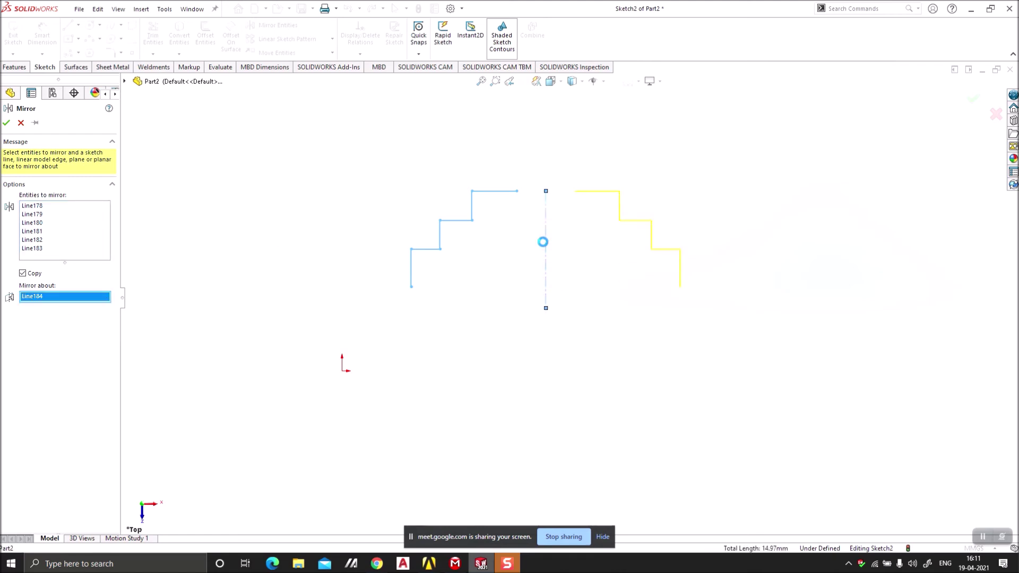
pyautogui.click(6, 123)
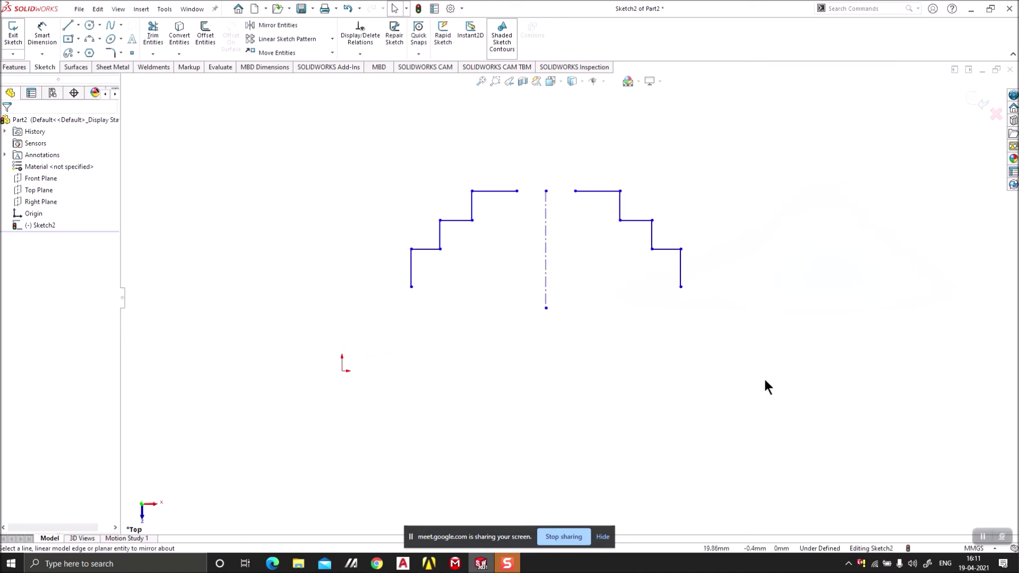
# Step: Mirror the mirrored stepped chain about its own top horizontal line, with Copy enabled
pyautogui.moveTo(764, 380)
pyautogui.mouseDown()
pyautogui.moveTo(635, 234)
pyautogui.moveTo(573, 186)
pyautogui.moveTo(743, 319)
pyautogui.mouseUp()
pyautogui.scroll(-1, 631, 228)
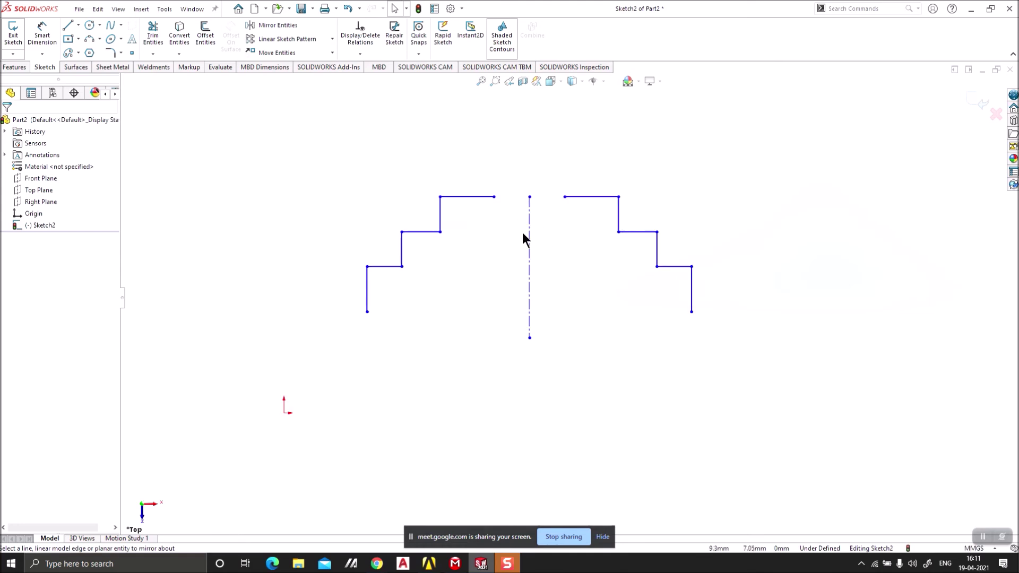
pyautogui.moveTo(544, 173); pyautogui.dragTo(803, 398)
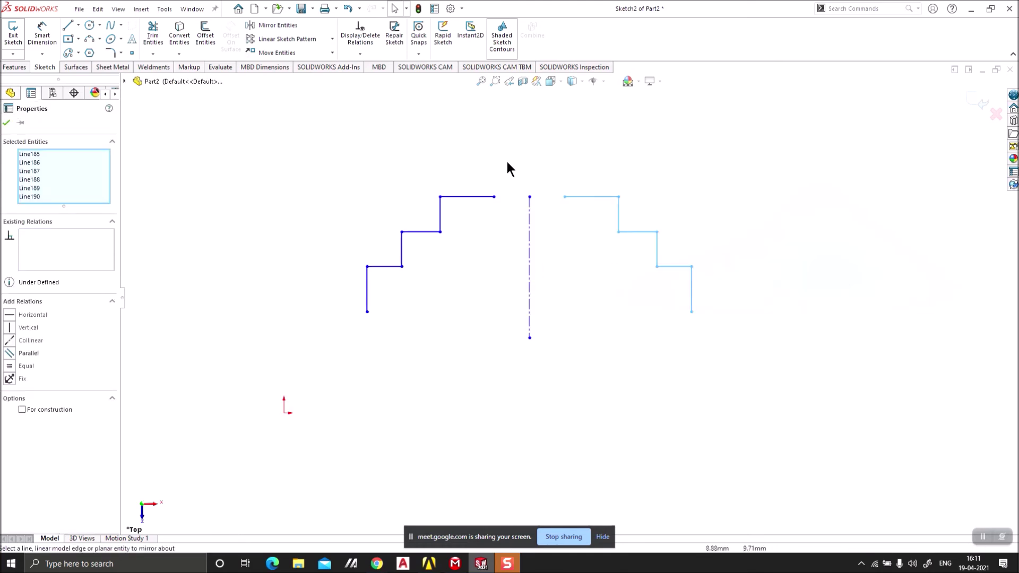
pyautogui.click(292, 25)
pyautogui.click(62, 291)
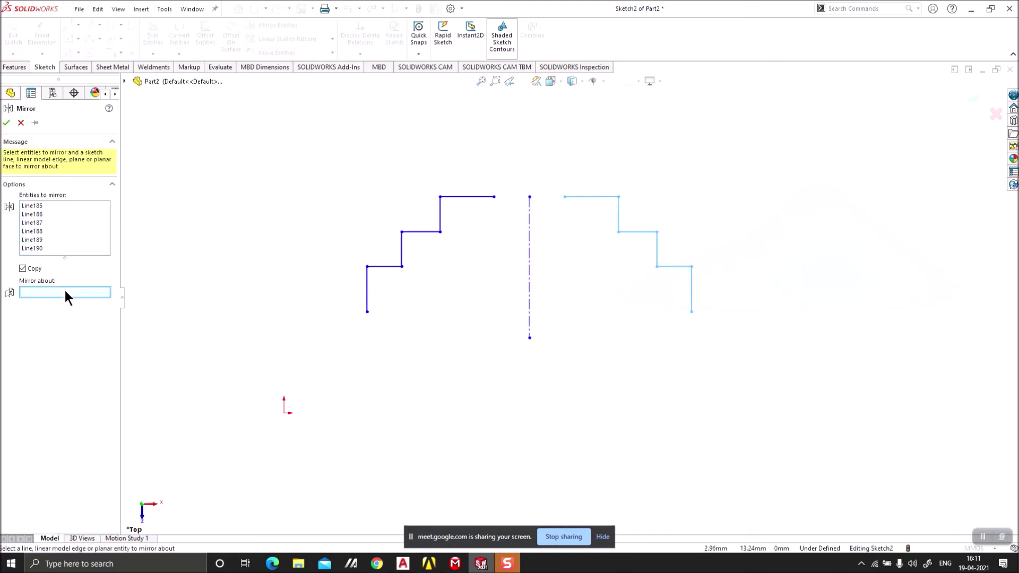
pyautogui.click(590, 198)
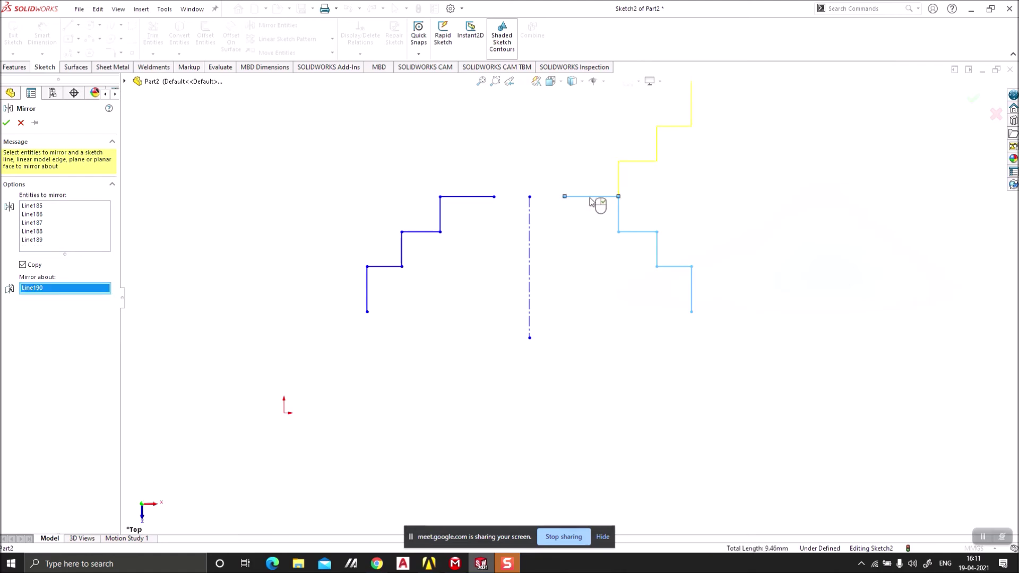
pyautogui.click(7, 123)
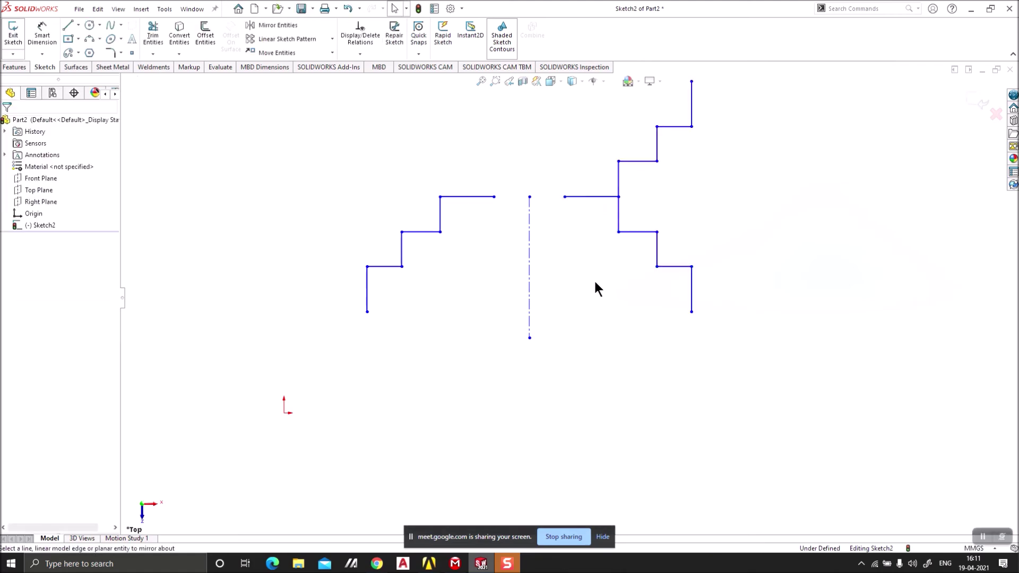
# Step: Delete the short horizontal line used as the mirror axis, and undo the deletion
pyautogui.click(595, 197)
pyautogui.press('Delete')
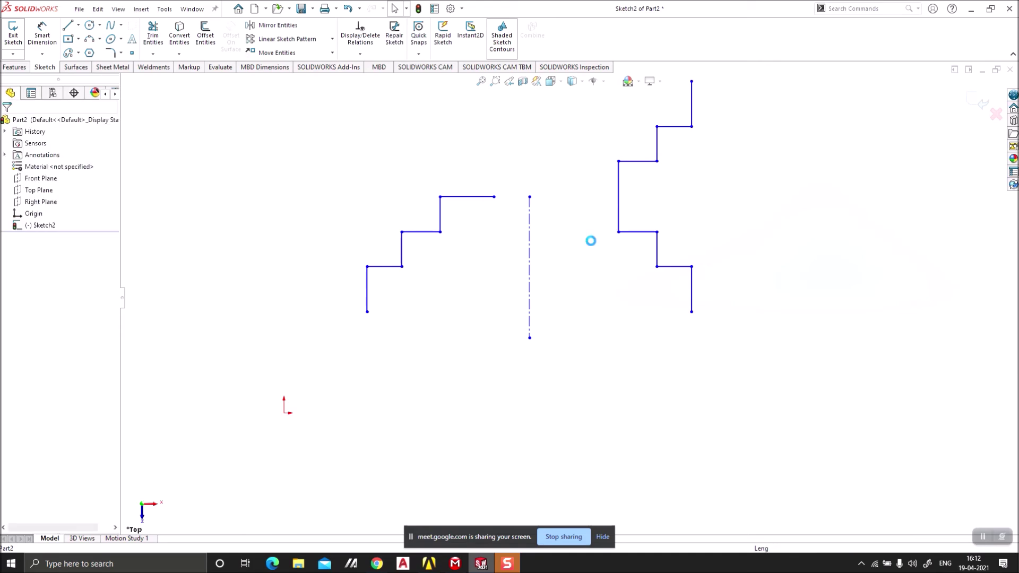
pyautogui.hotkey('ctrl', 'z')
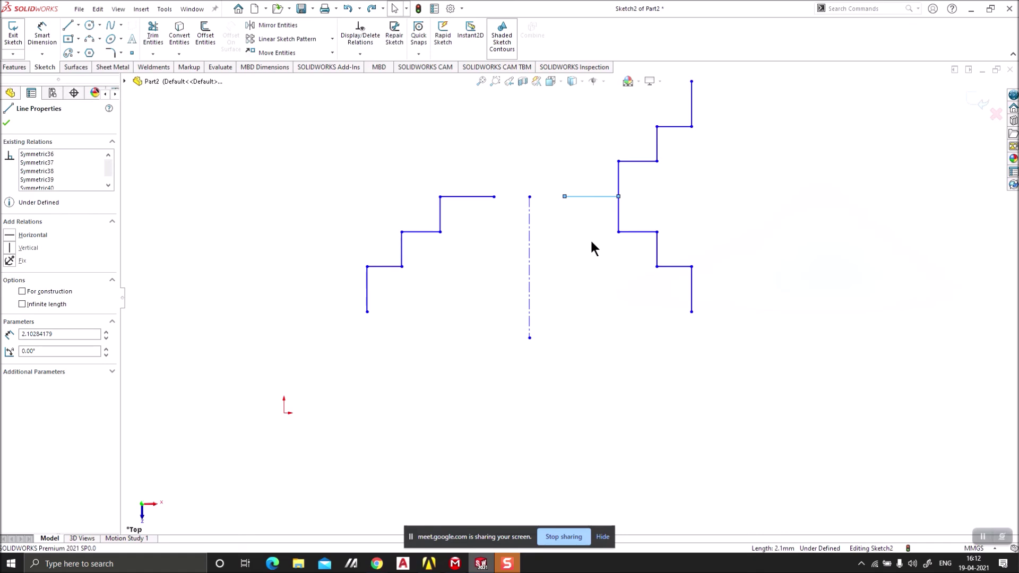
# Step: Delete all the stepped profiles together with the vertical centerline to clear the sketch
pyautogui.scroll(2, 590, 239)
pyautogui.click(614, 328)
pyautogui.moveTo(790, 390); pyautogui.dragTo(347, 116)
pyautogui.press('Delete')
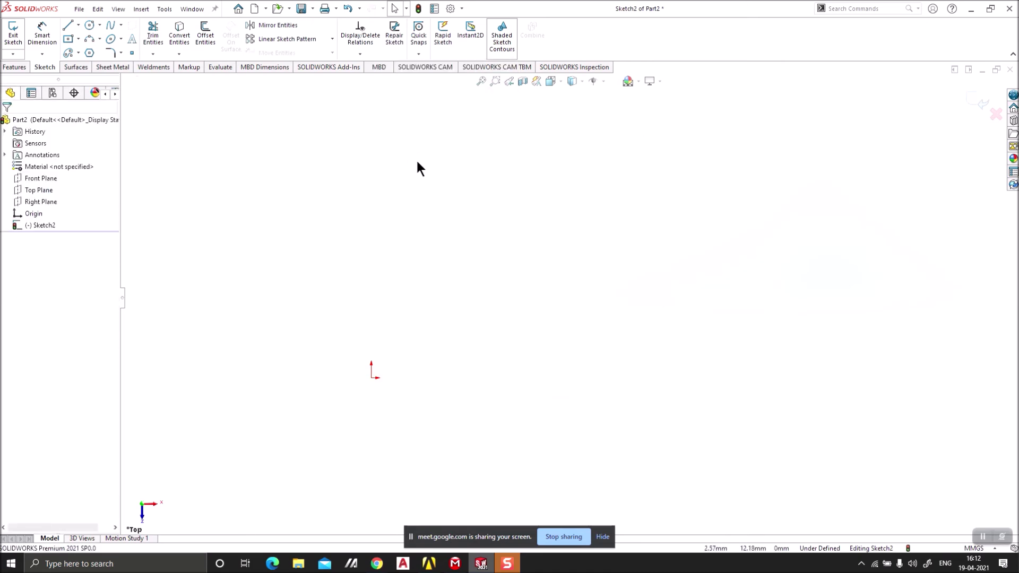
# Step: Switch to the desktop and open the PDF CADEMATE BASIC EXERCISE FOR JECRC from the ANSYS Training folder
pyautogui.click(970, 10)
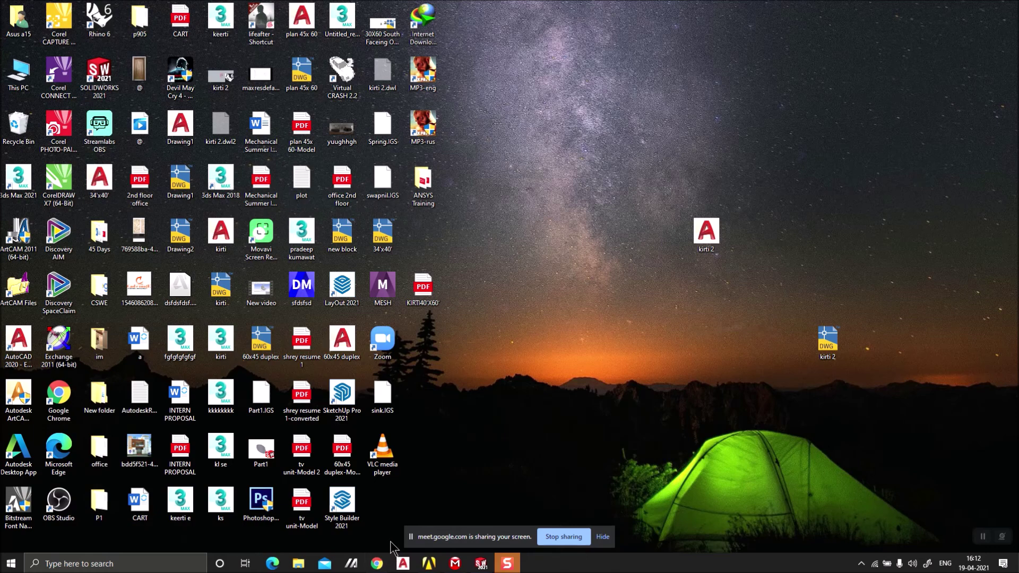
pyautogui.doubleClick(424, 186)
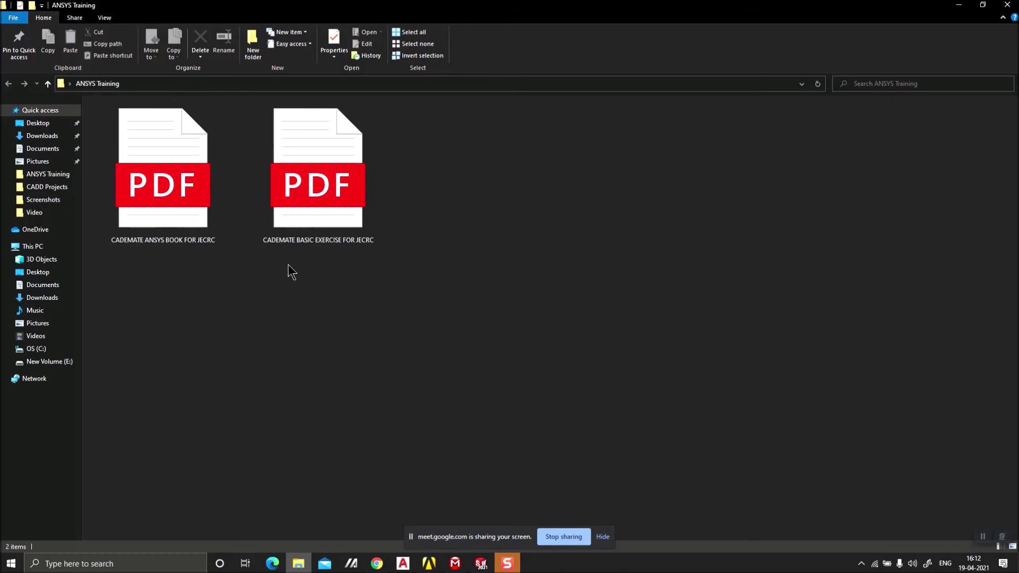
pyautogui.doubleClick(306, 215)
# Step: Look through the exercise drawings in the PDF and examine the dimensioned symmetric profile on page 1
pyautogui.scroll(-20, 507, 365)
pyautogui.scroll(-20, 508, 365)
pyautogui.scroll(-20, 507, 370)
pyautogui.scroll(-20, 507, 370)
pyautogui.scroll(-20, 502, 372)
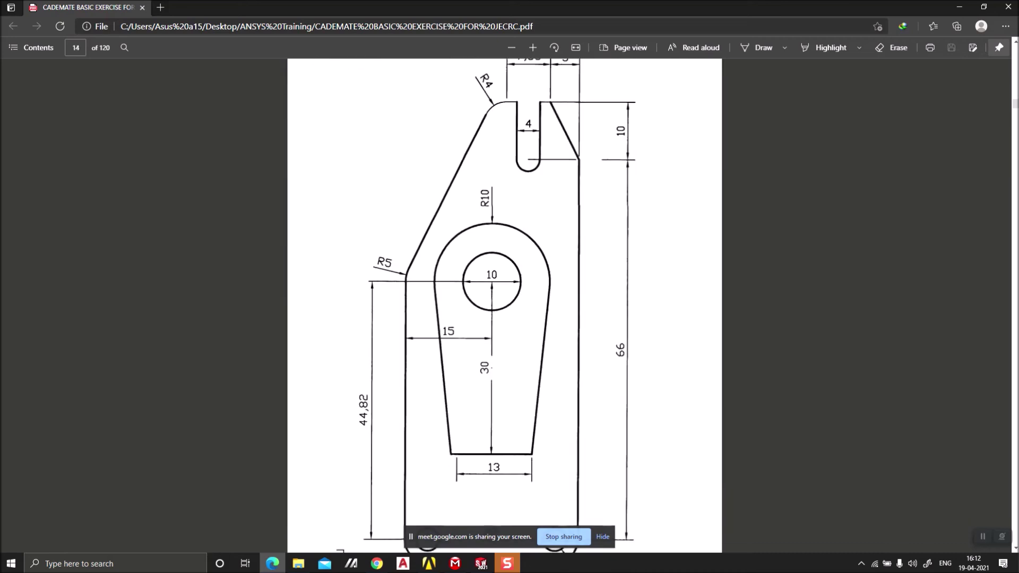
pyautogui.moveTo(1014, 110); pyautogui.dragTo(999, 45)
pyautogui.scroll(-2, 791, 201)
pyautogui.scroll(1, 685, 248)
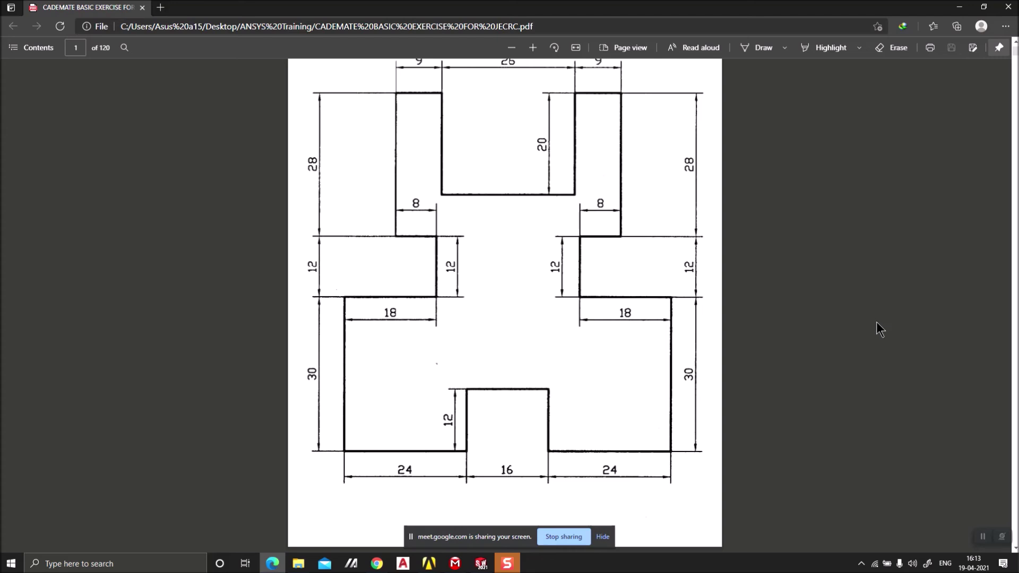
# Step: Switch back to SOLIDWORKS and draw infinite-length vertical and horizontal centerlines through the origin
pyautogui.click(480, 564)
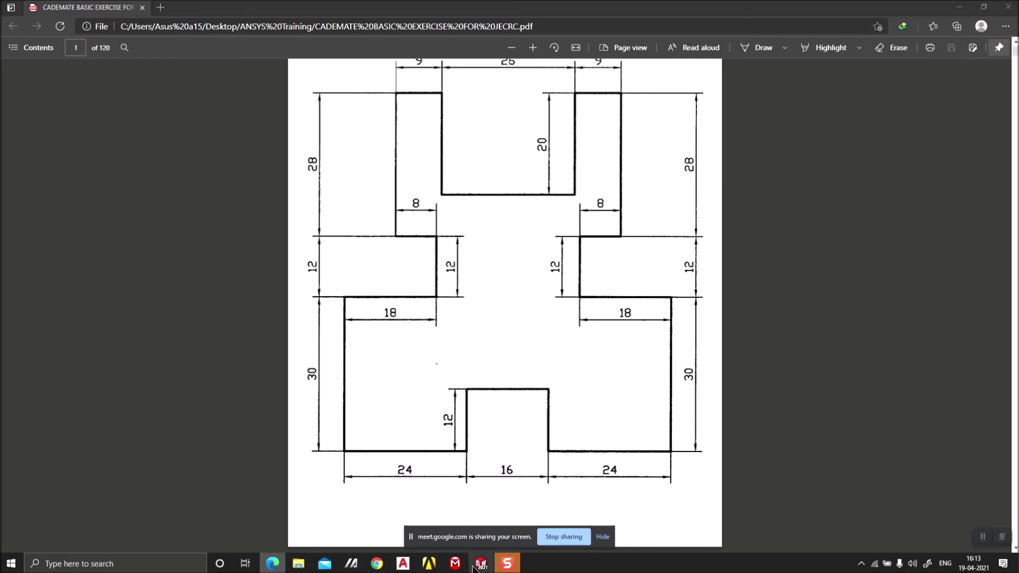
pyautogui.scroll(1, 662, 293)
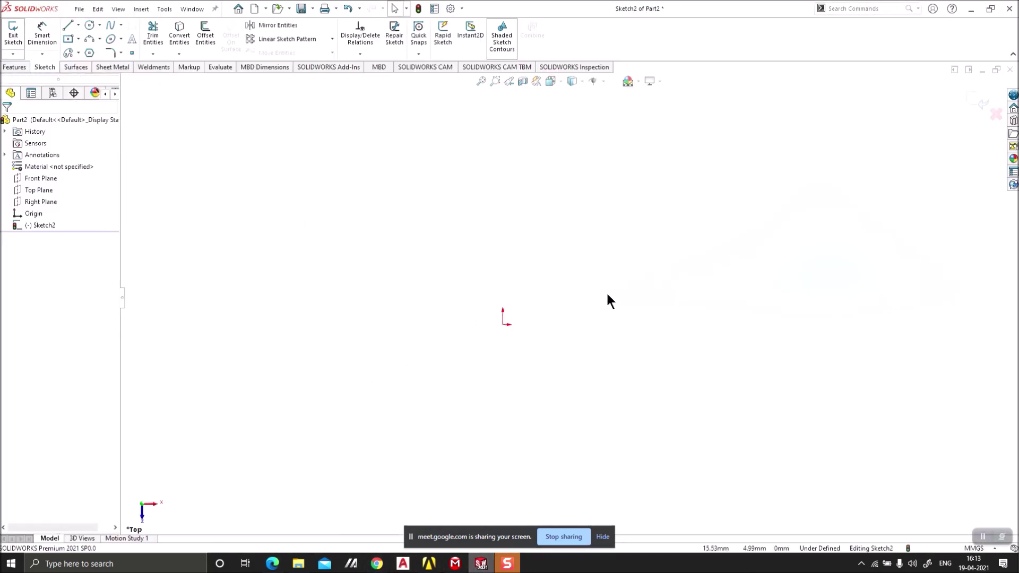
pyautogui.scroll(-3, 495, 314)
pyautogui.click(77, 24)
pyautogui.click(74, 50)
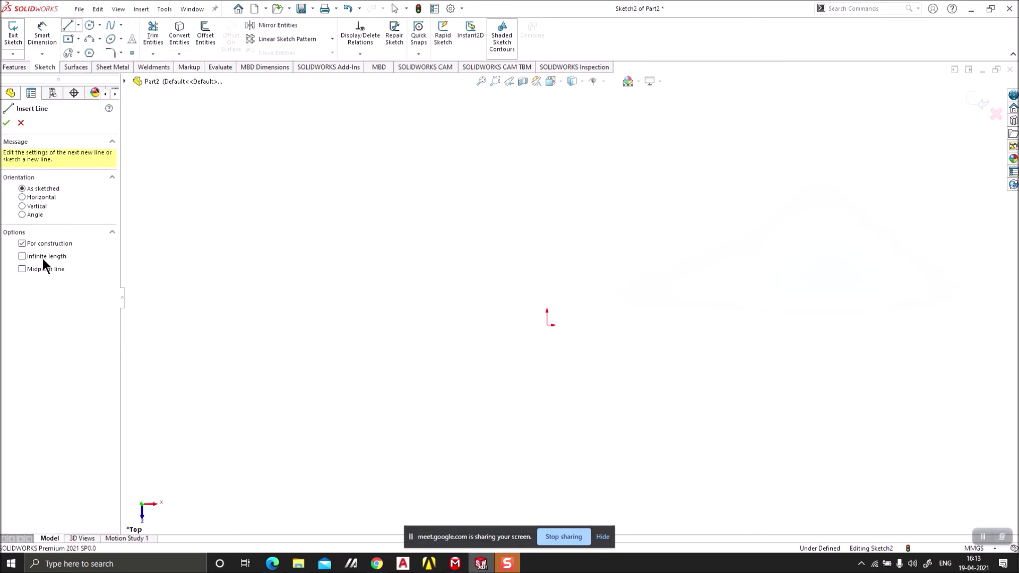
pyautogui.click(22, 256)
pyautogui.click(548, 324)
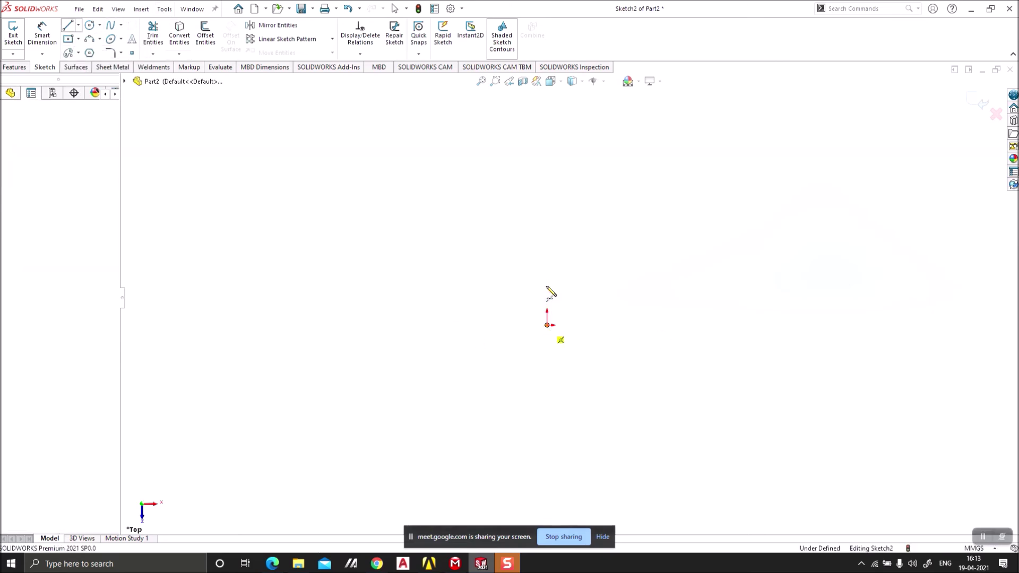
pyautogui.click(550, 281)
pyautogui.click(548, 324)
pyautogui.click(574, 325)
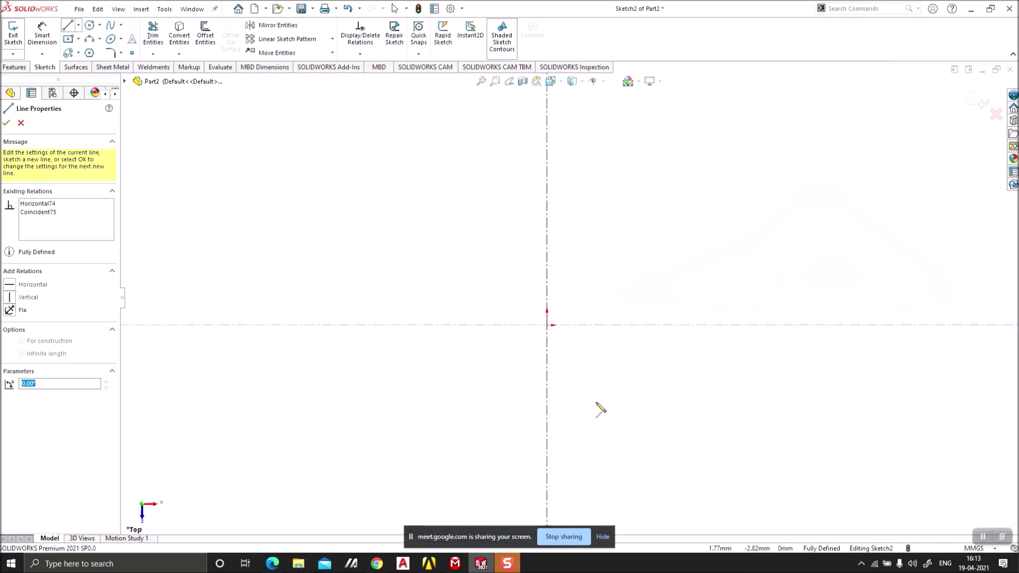
pyautogui.press('Escape')
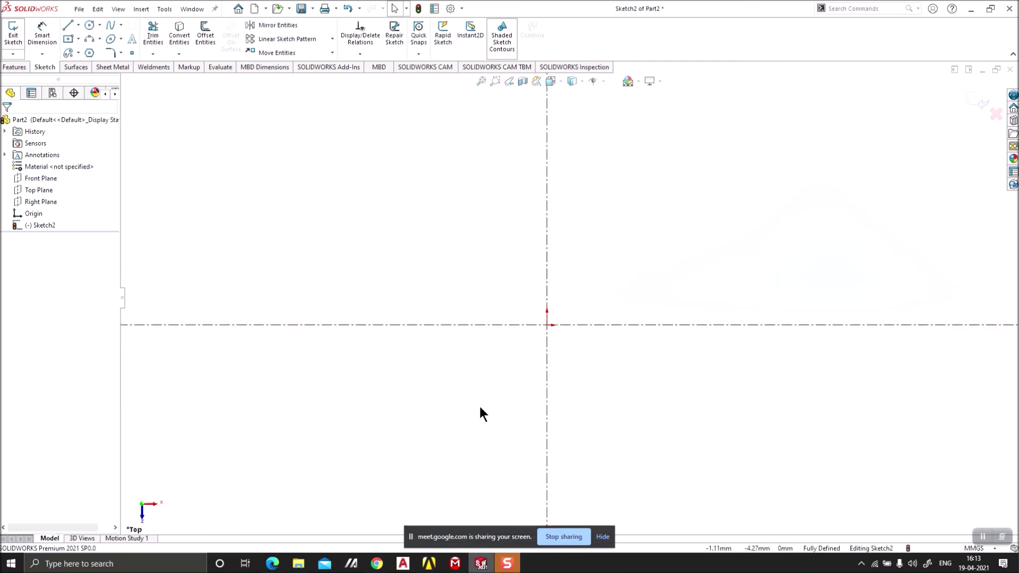
# Step: Sketch a horizontal line about 1.4 mm long rightward from the origin and a vertical line about 1.9 mm down from its end
pyautogui.click(67, 25)
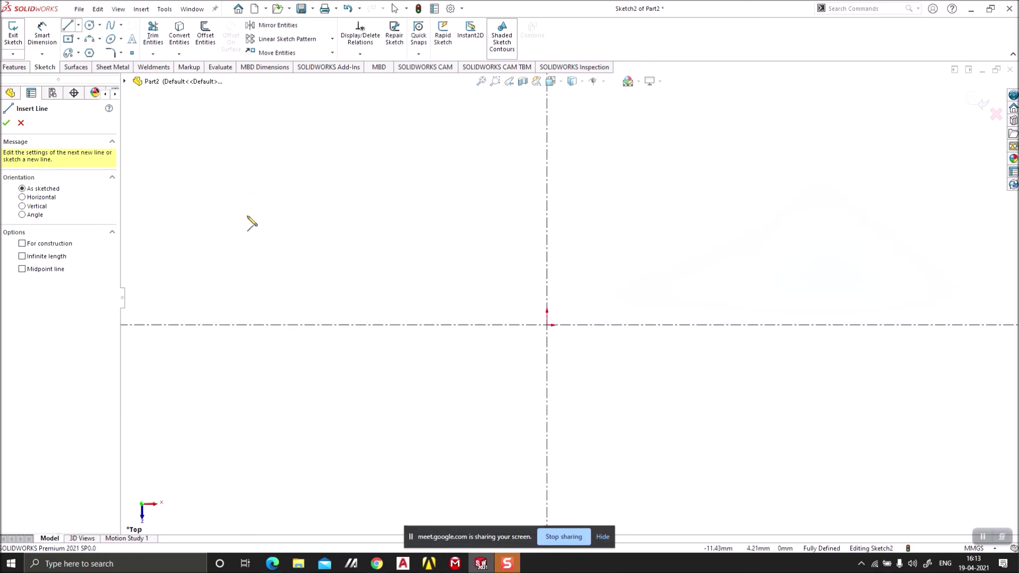
pyautogui.click(547, 325)
pyautogui.click(584, 324)
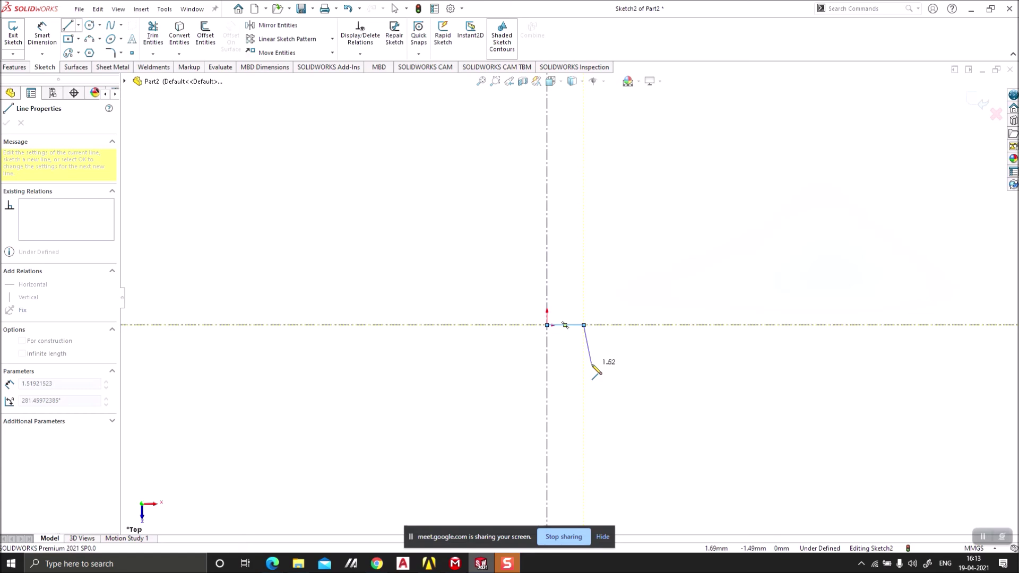
pyautogui.click(583, 376)
pyautogui.press('Escape')
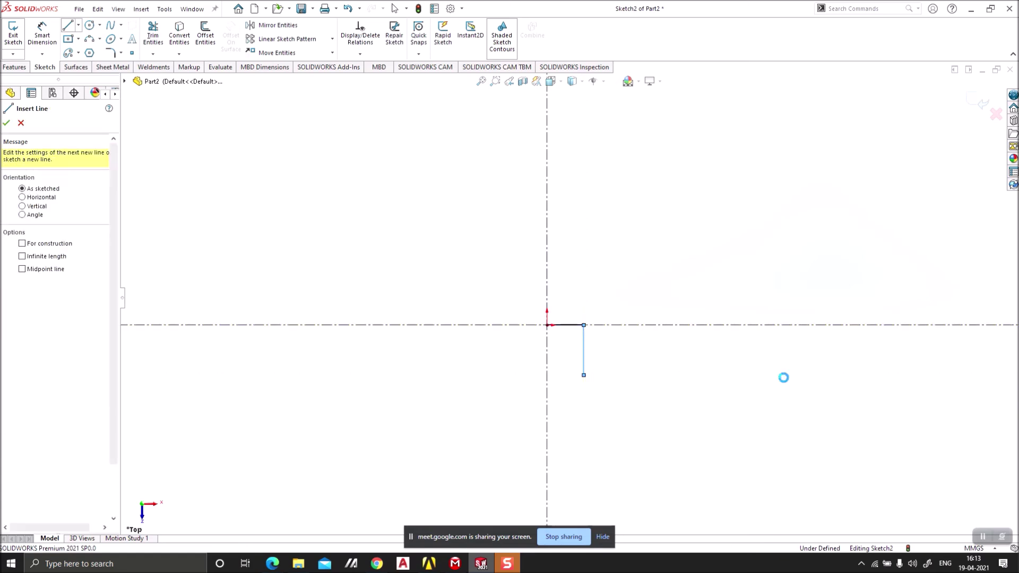
pyautogui.press('Escape')
# Step: Dimension the horizontal line from the origin to 8 mm and the vertical line to 12 mm
pyautogui.click(42, 33)
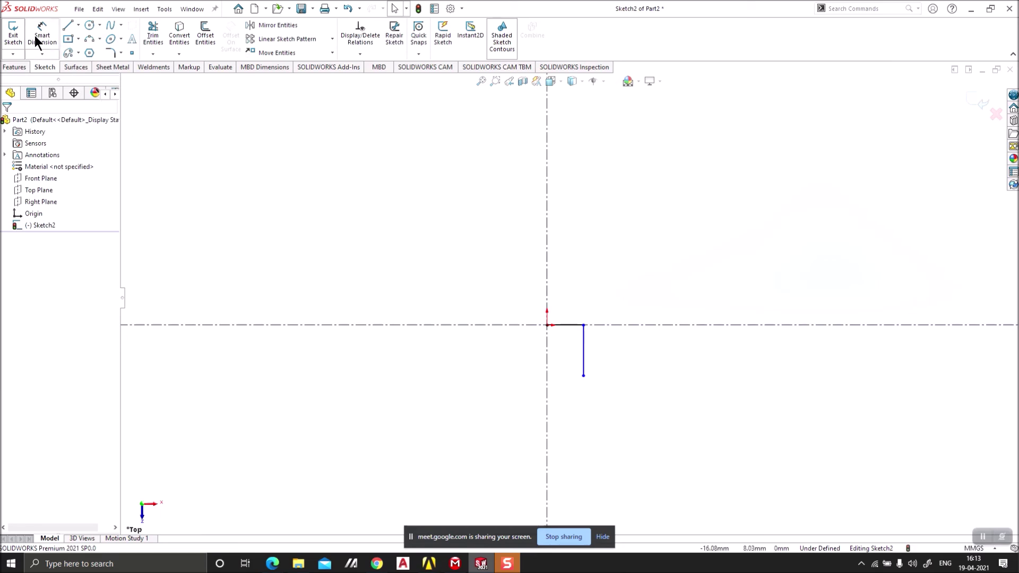
pyautogui.click(566, 326)
pyautogui.click(566, 345)
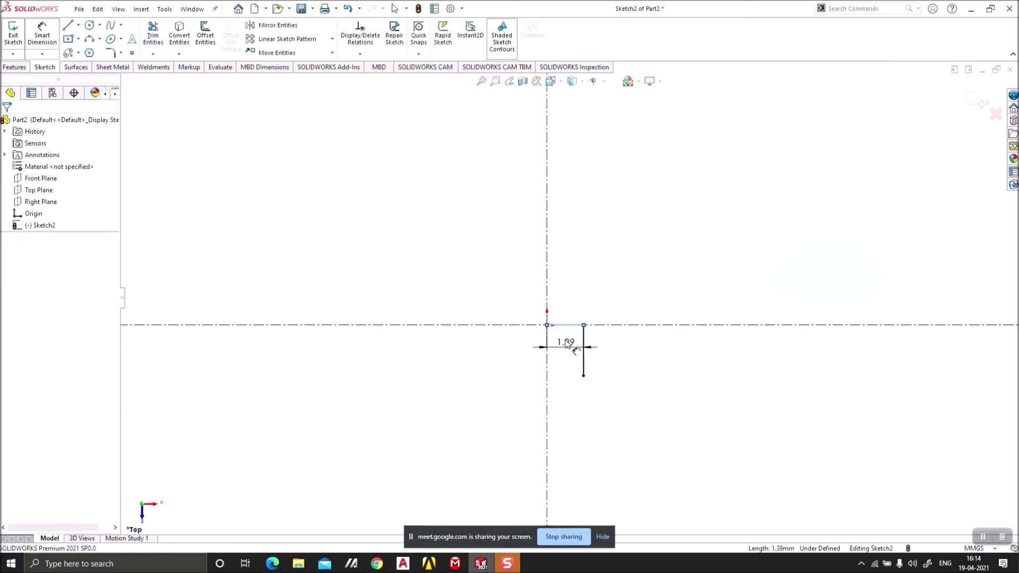
pyautogui.press('Return')
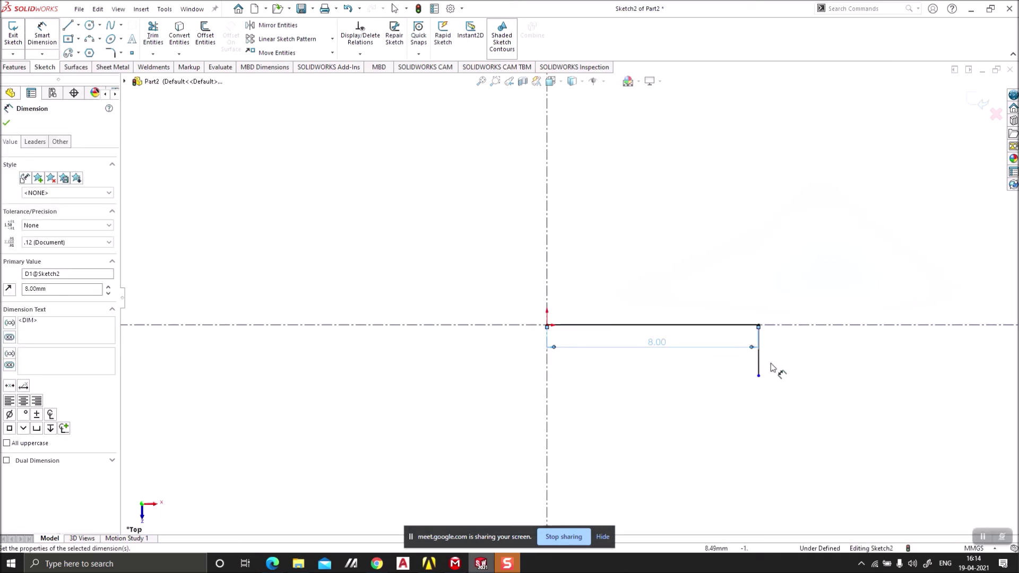
pyautogui.click(759, 364)
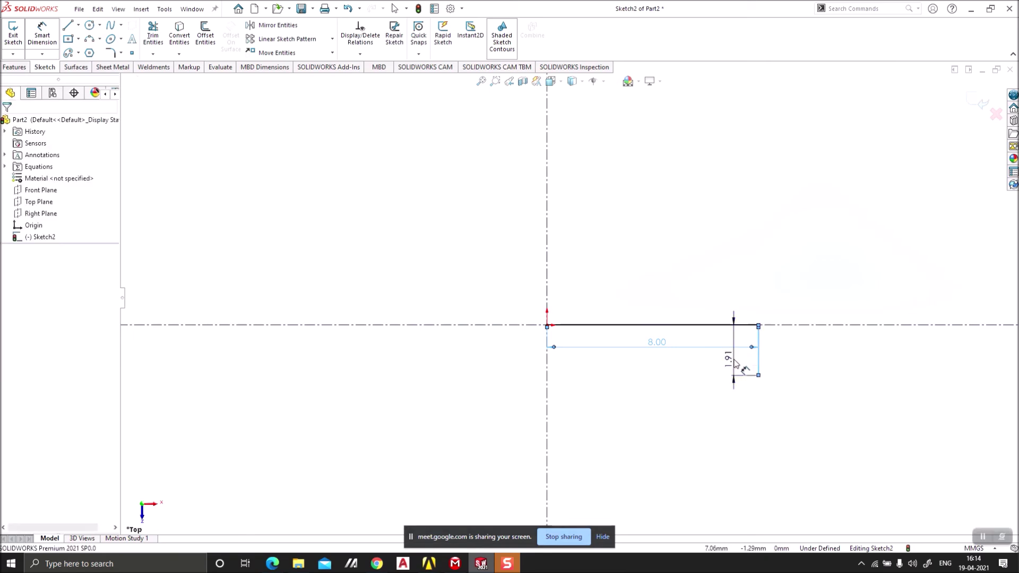
pyautogui.click(733, 358)
pyautogui.write('12')
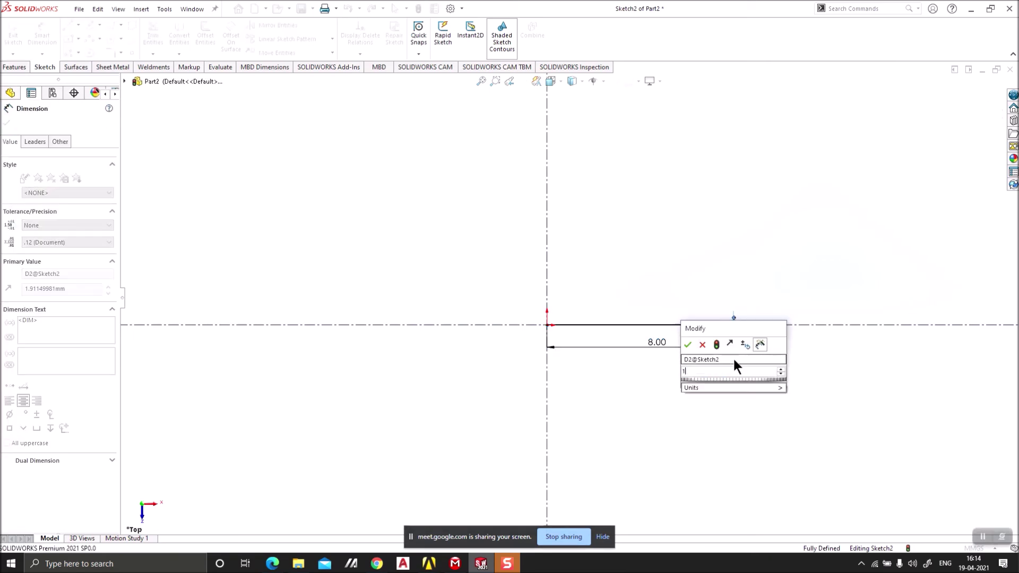
pyautogui.press('Return')
# Step: From the lower end of the 12 mm line, sketch a horizontal line about 15.5 mm rightward and a vertical line about 24.8 mm up
pyautogui.scroll(5, 613, 336)
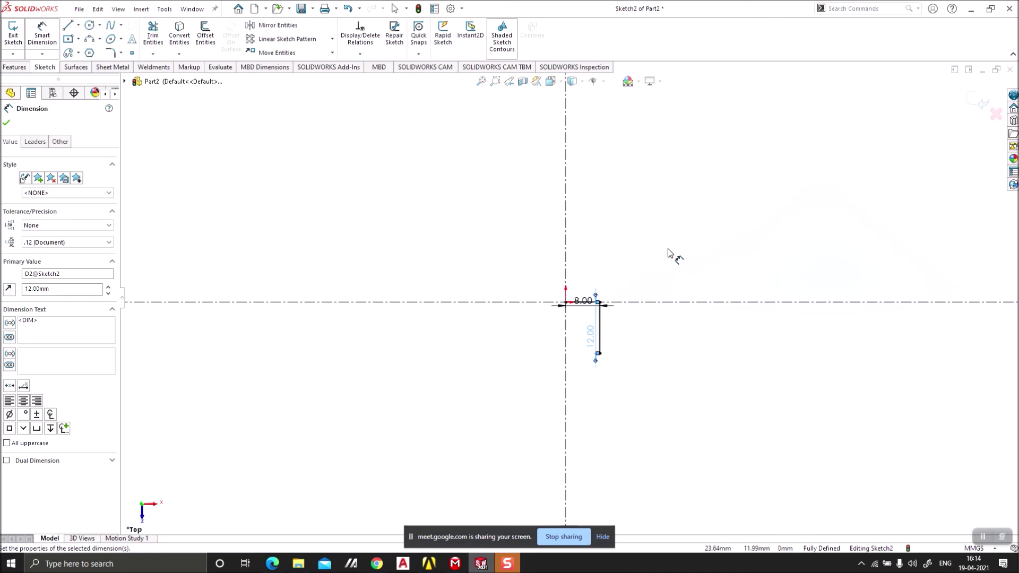
pyautogui.scroll(-2, 629, 234)
pyautogui.click(69, 27)
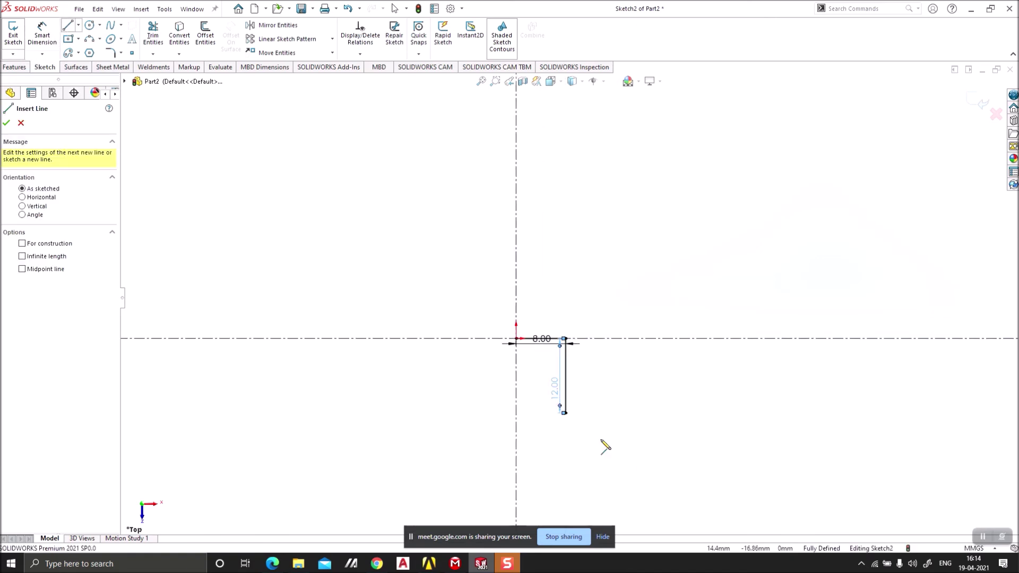
pyautogui.click(566, 414)
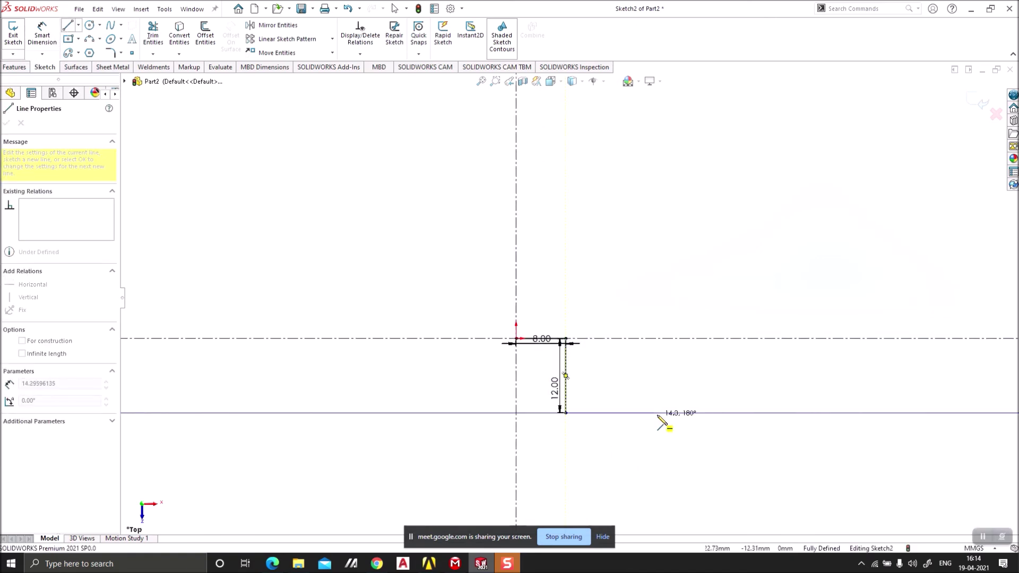
pyautogui.click(662, 413)
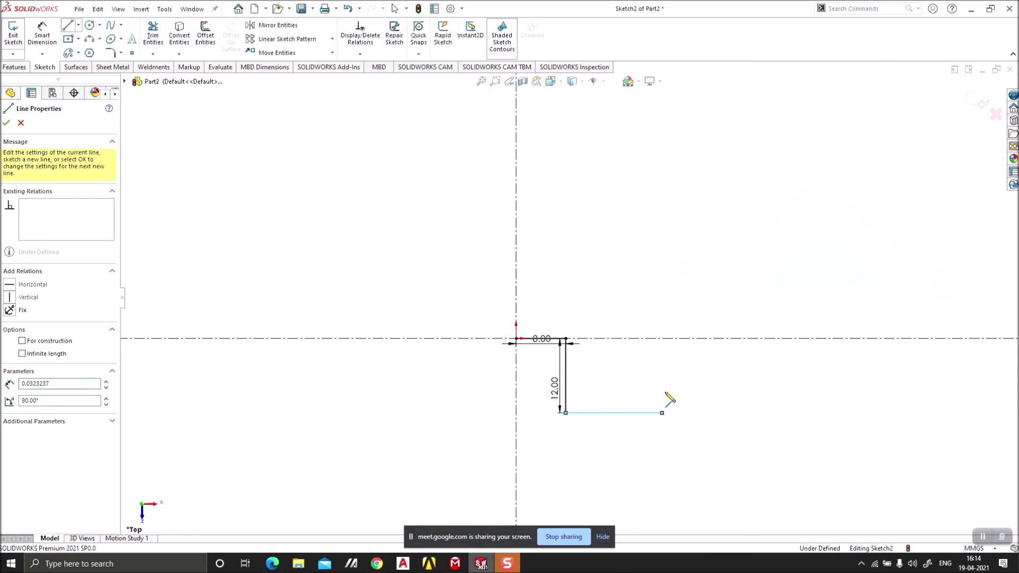
pyautogui.click(663, 259)
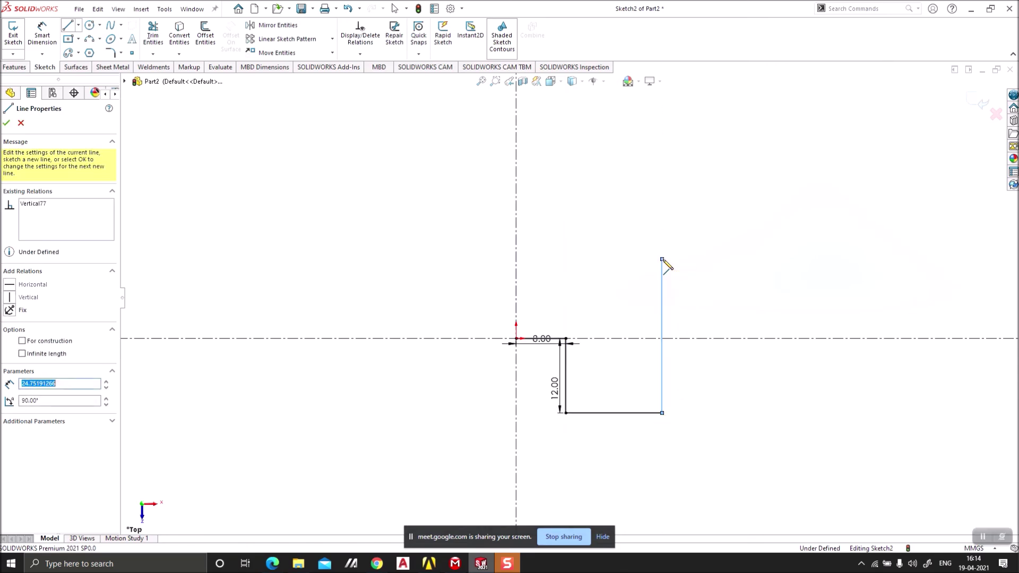
# Step: Continue the line chain with a leftward segment, a rise of about 9.6 mm, a short rightward segment and a long vertical line upward
pyautogui.click(590, 259)
pyautogui.click(590, 199)
pyautogui.click(633, 200)
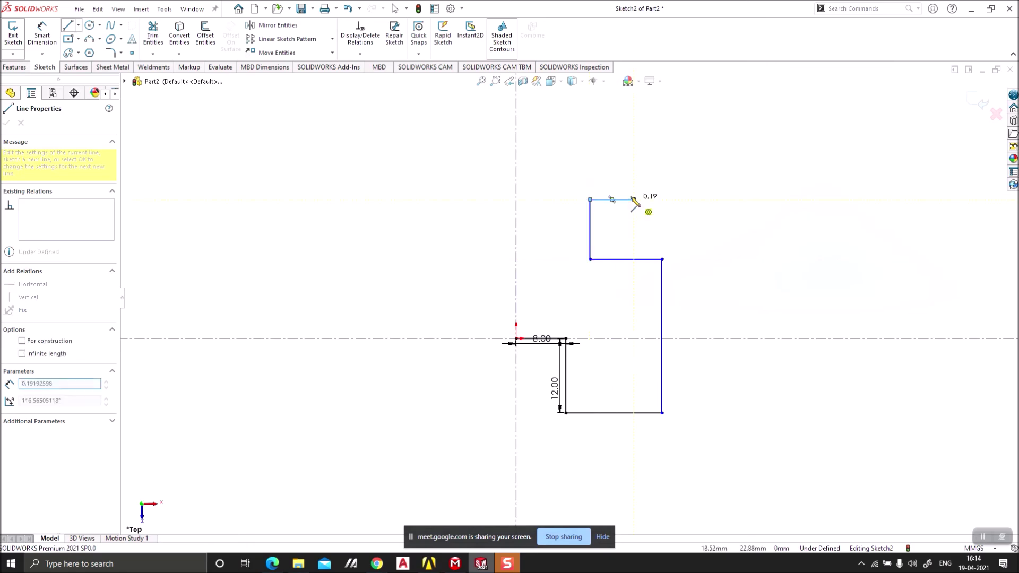
pyautogui.scroll(1, 626, 207)
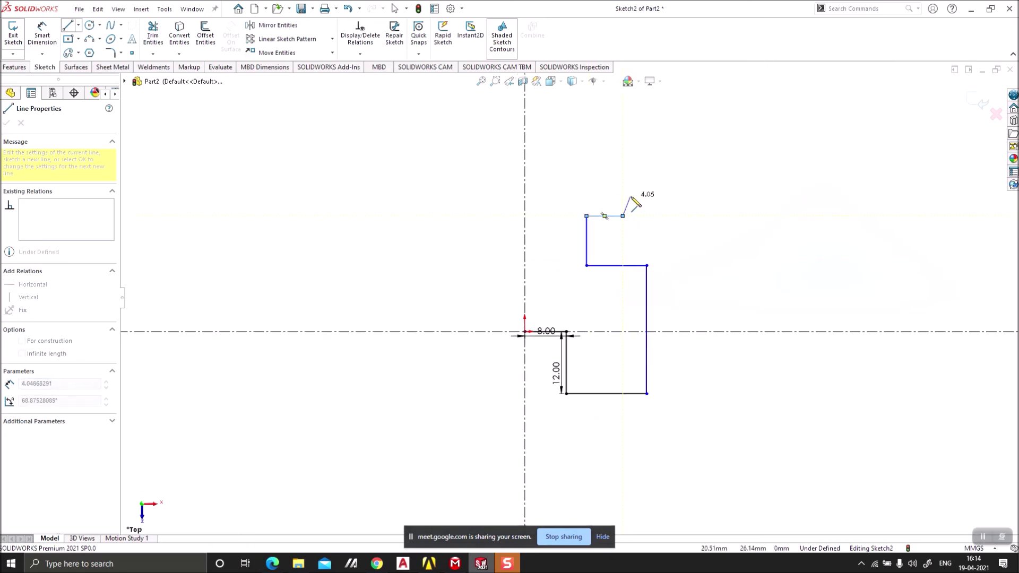
pyautogui.click(623, 102)
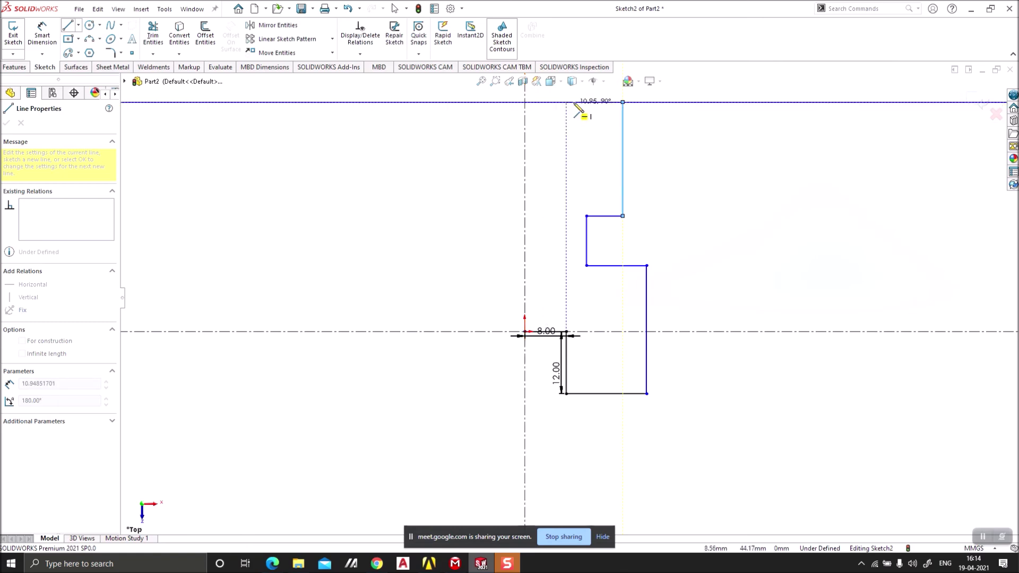
# Step: Finish the half profile with a short leftward line, a downward line and a horizontal line ending on the vertical centerline
pyautogui.click(596, 102)
pyautogui.click(596, 171)
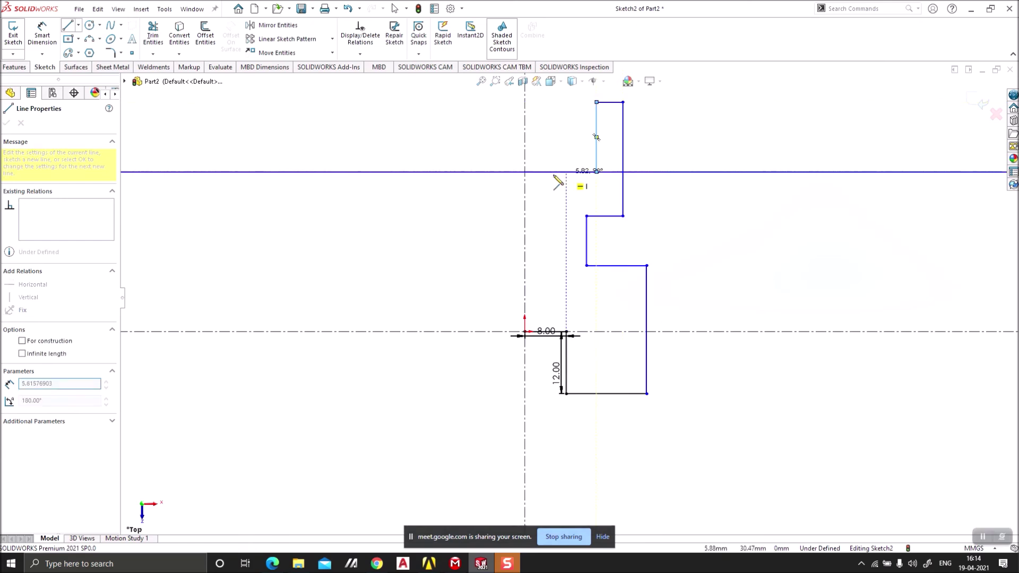
pyautogui.click(525, 172)
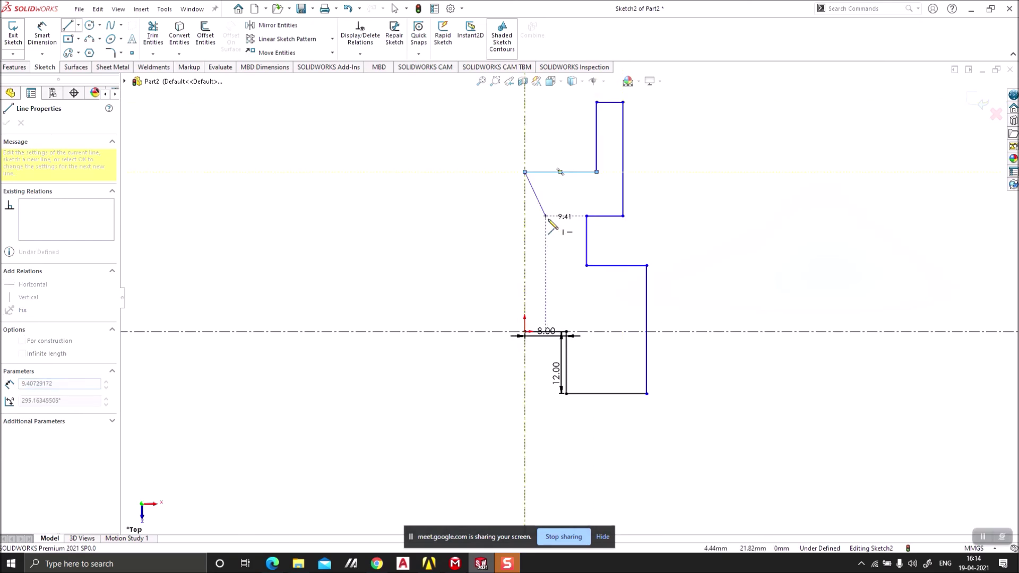
pyautogui.press('Escape')
pyautogui.press('Escape')
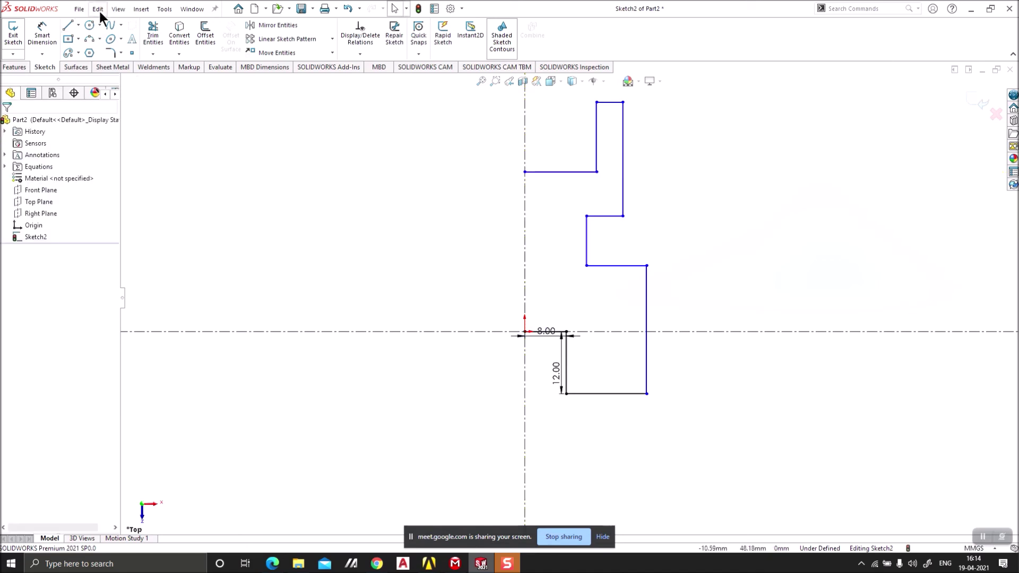
# Step: Dimension the profile's lowest horizontal line to 24 mm and its outermost vertical line to 30 mm
pyautogui.click(43, 34)
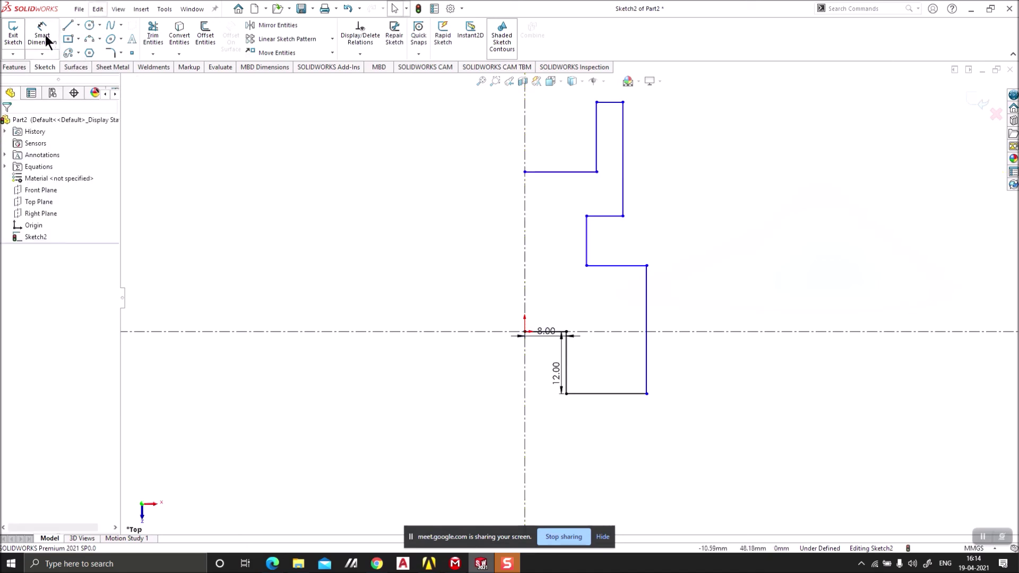
pyautogui.click(609, 403)
pyautogui.click(605, 410)
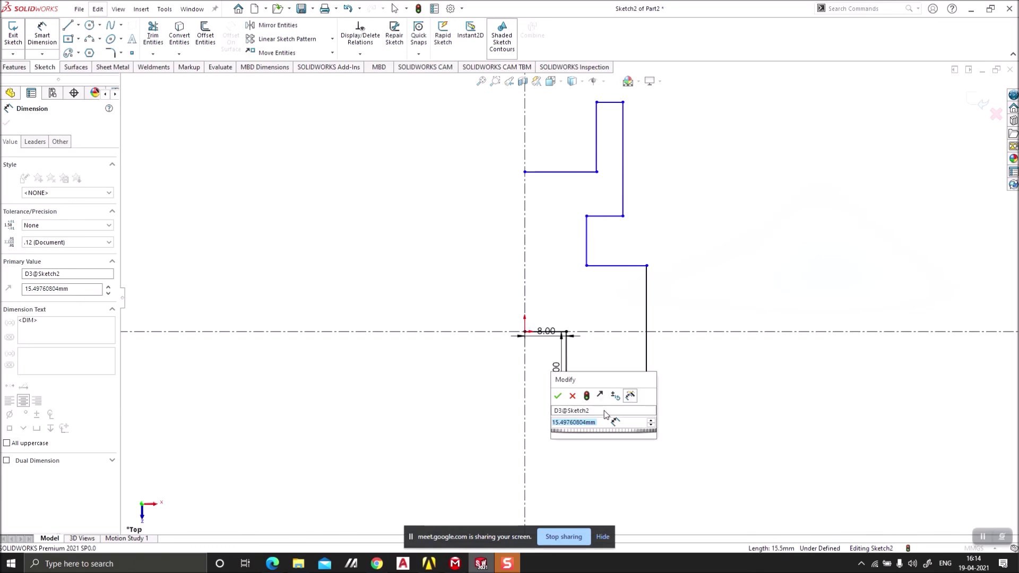
pyautogui.write('24')
pyautogui.press('Return')
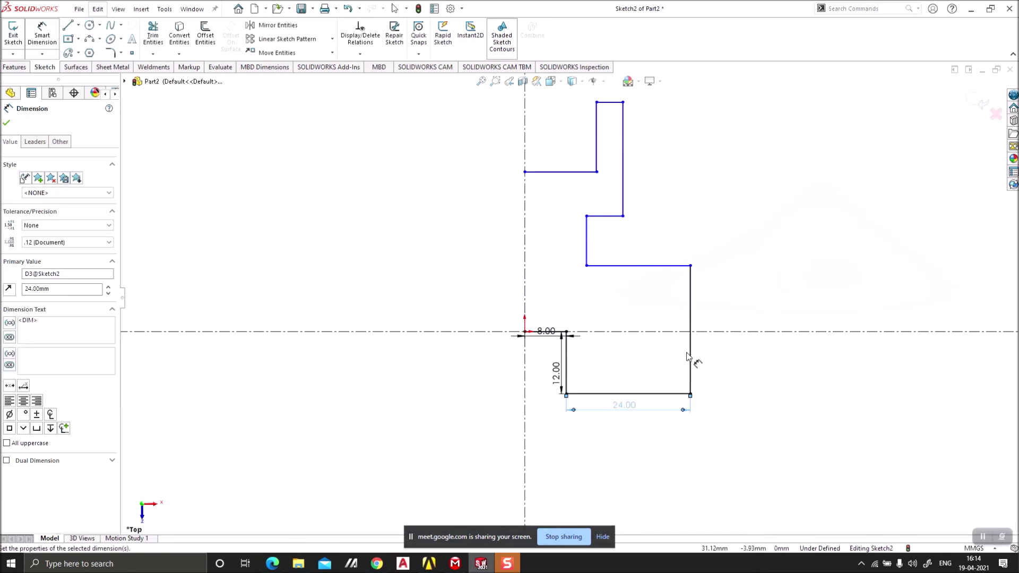
pyautogui.click(692, 359)
pyautogui.click(731, 365)
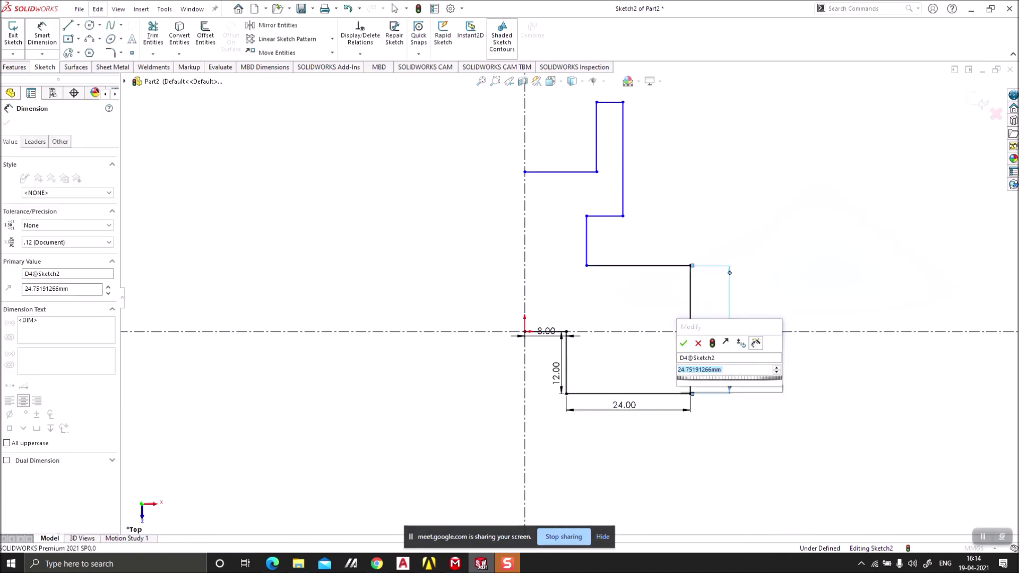
pyautogui.write('30')
pyautogui.press('Return')
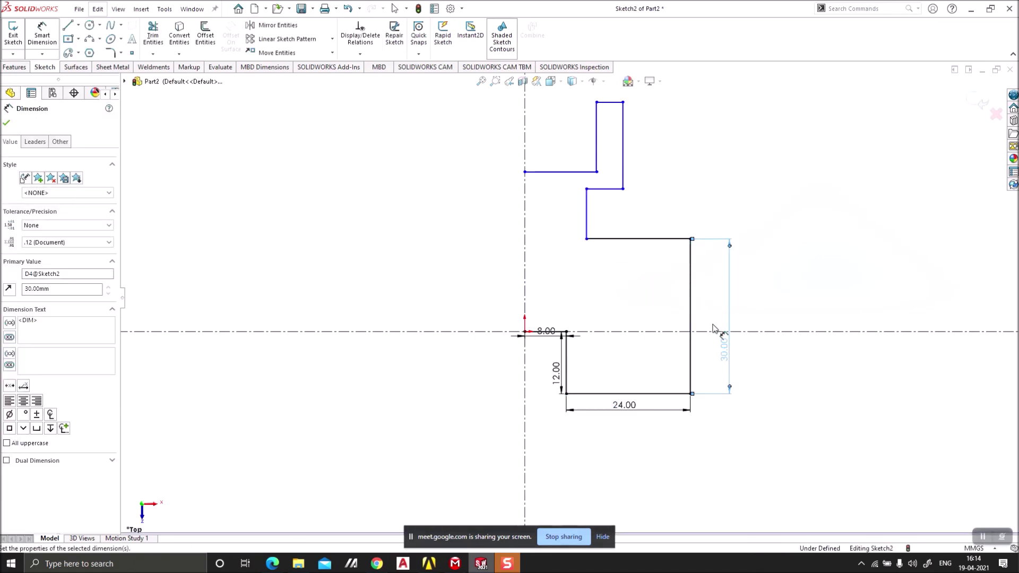
# Step: Dimension the horizontal shoulder above the 30 mm side to 18 mm and the short vertical line rising from it to 12 mm
pyautogui.click(661, 243)
pyautogui.click(654, 259)
pyautogui.write('18')
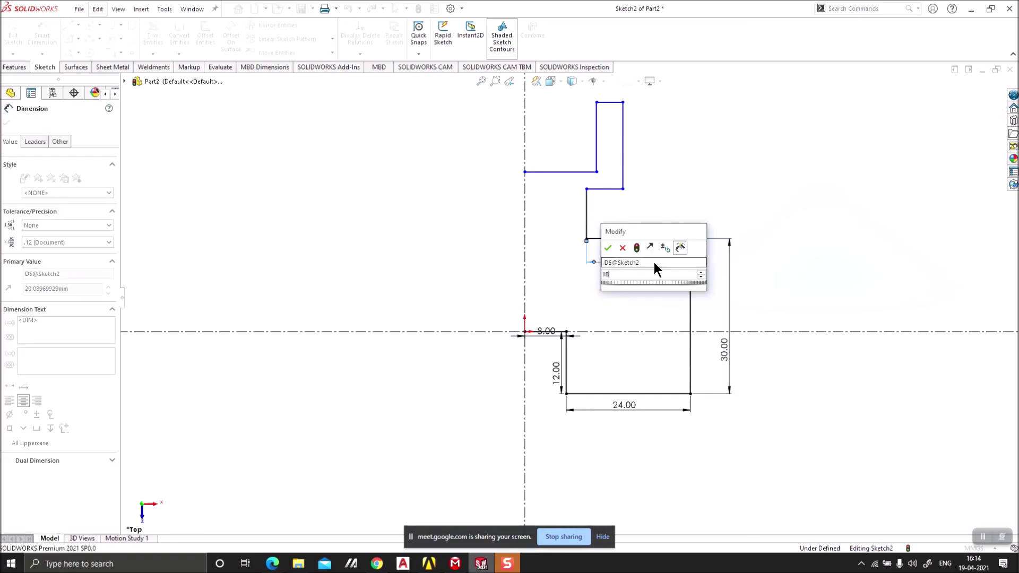
pyautogui.press('Return')
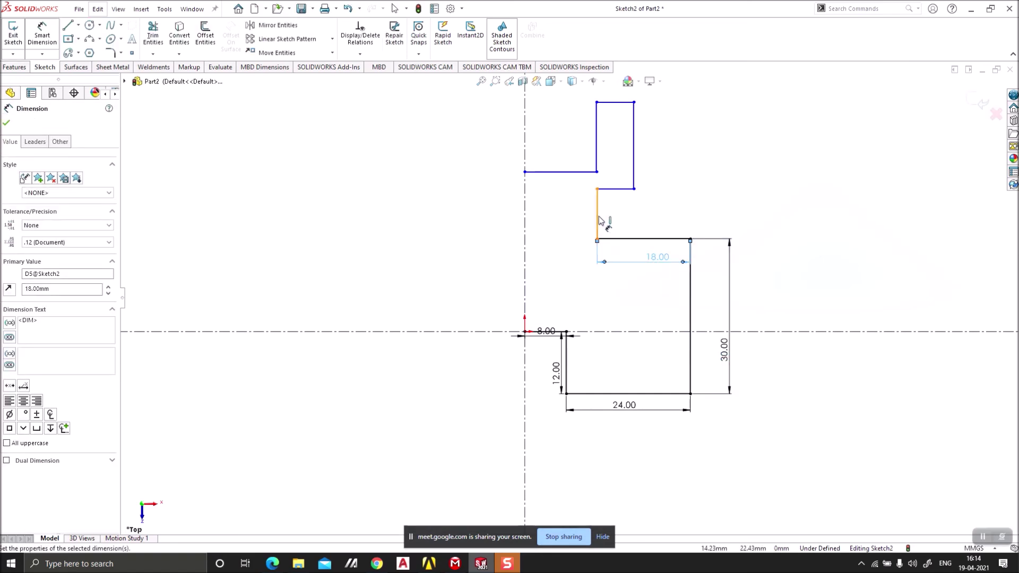
pyautogui.click(598, 220)
pyautogui.click(573, 221)
pyautogui.write('12')
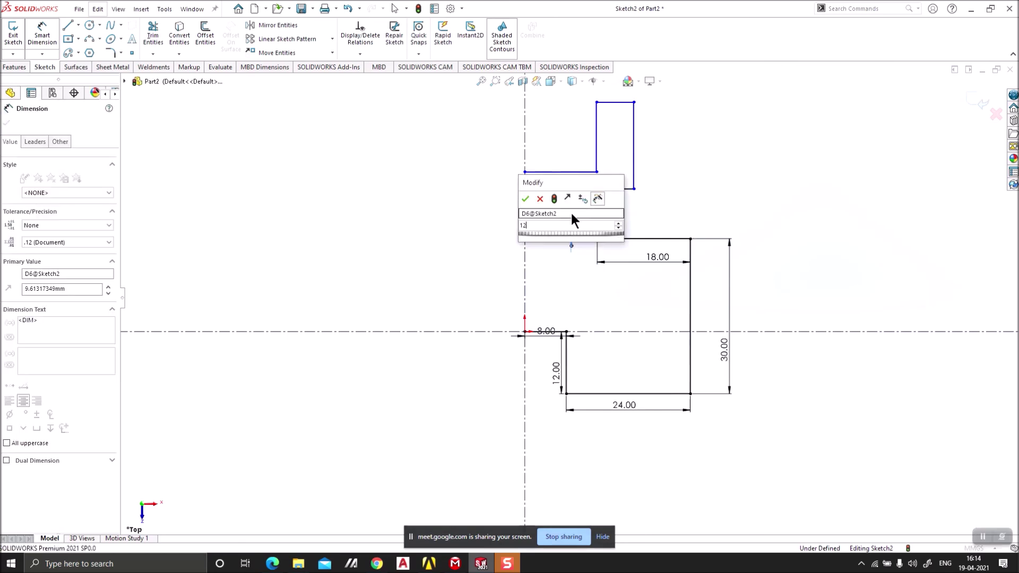
pyautogui.press('Return')
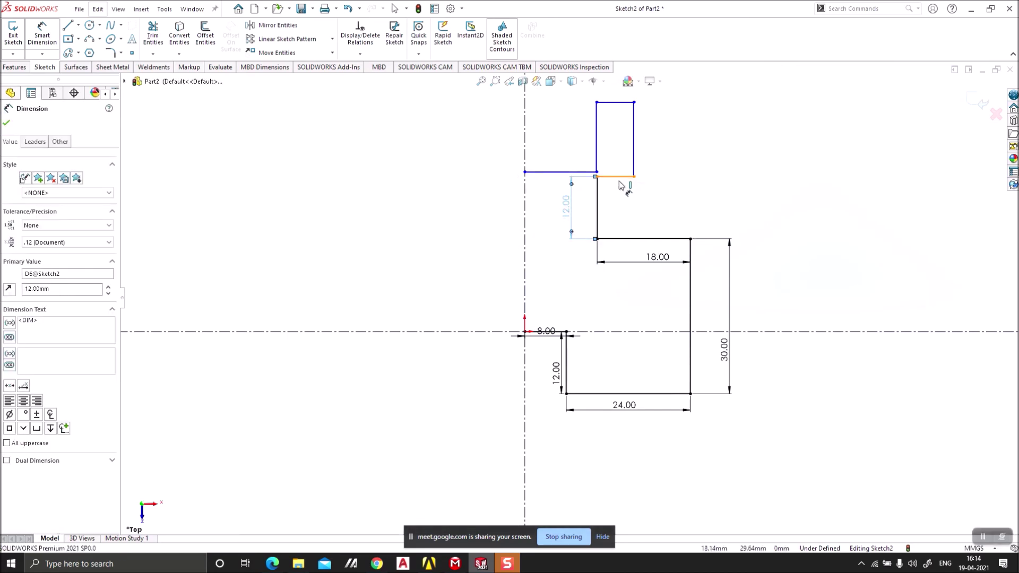
# Step: Dimension the short horizontal step above the shoulder to 8 mm and the outer vertical line of the upper arm to 28 mm
pyautogui.click(620, 183)
pyautogui.click(615, 191)
pyautogui.write('8')
pyautogui.press('Return')
pyautogui.click(639, 156)
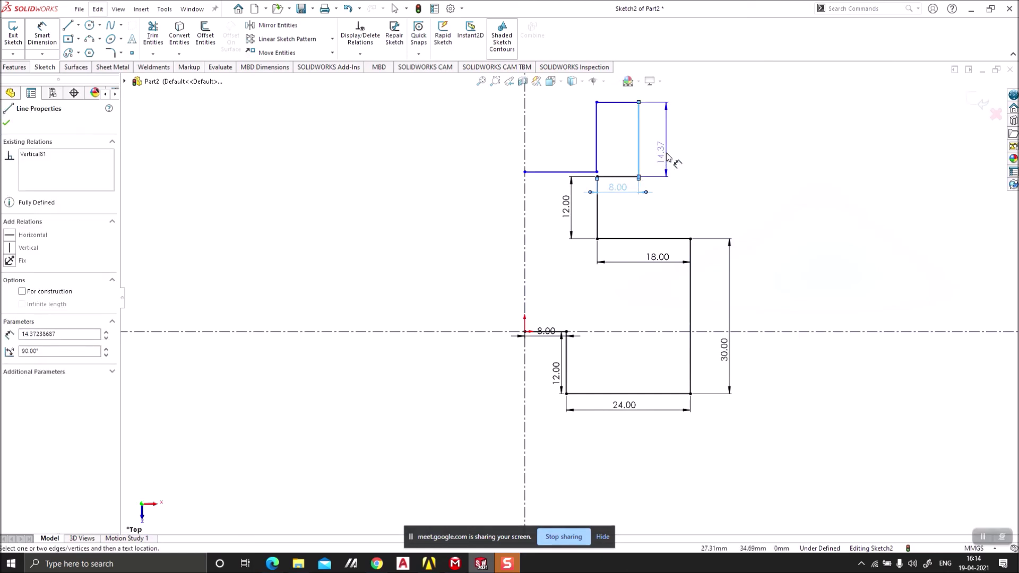
pyautogui.click(667, 151)
pyautogui.write('28')
pyautogui.press('Return')
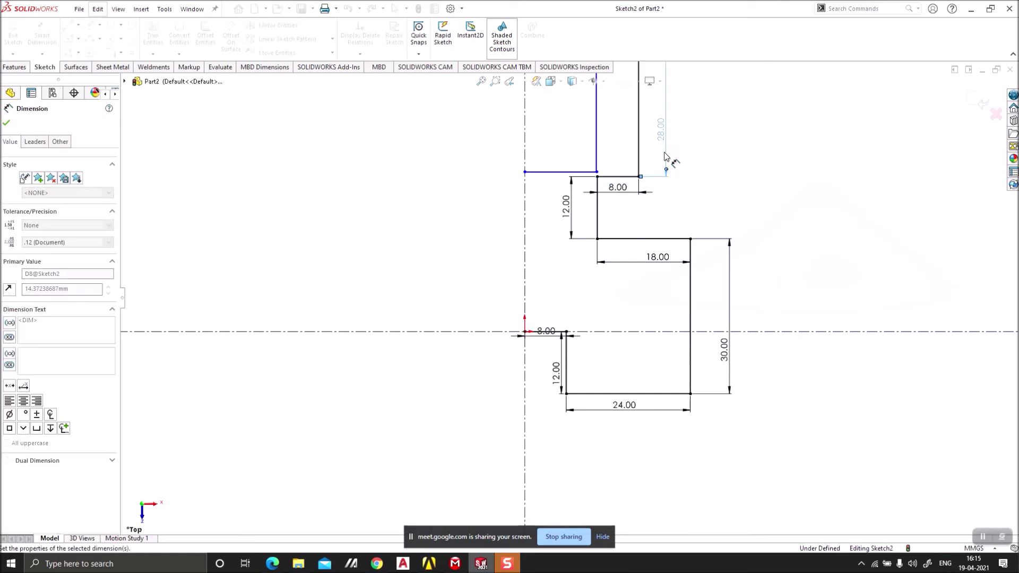
# Step: Dimension the upper arm's top edge to 9 mm and its inner vertical line to 20 mm
pyautogui.scroll(5, 662, 253)
pyautogui.scroll(-4, 587, 209)
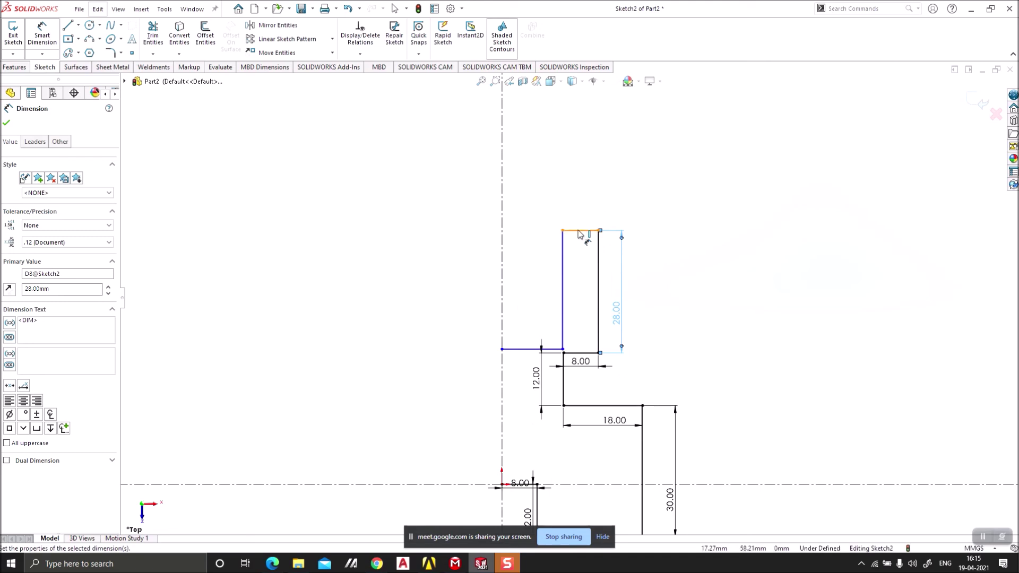
pyautogui.click(579, 232)
pyautogui.click(628, 210)
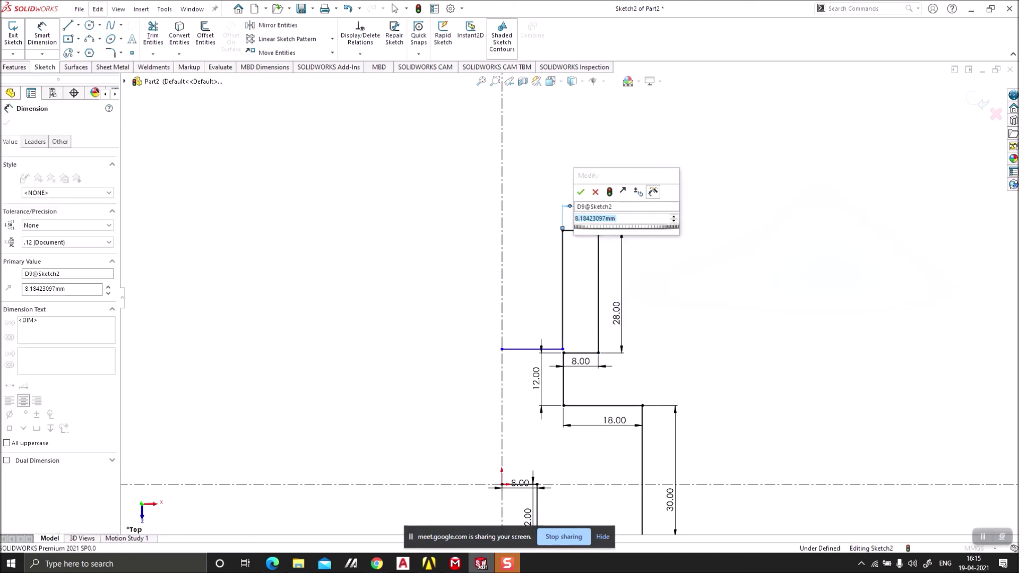
pyautogui.write('9')
pyautogui.press('Return')
pyautogui.scroll(-2, 517, 359)
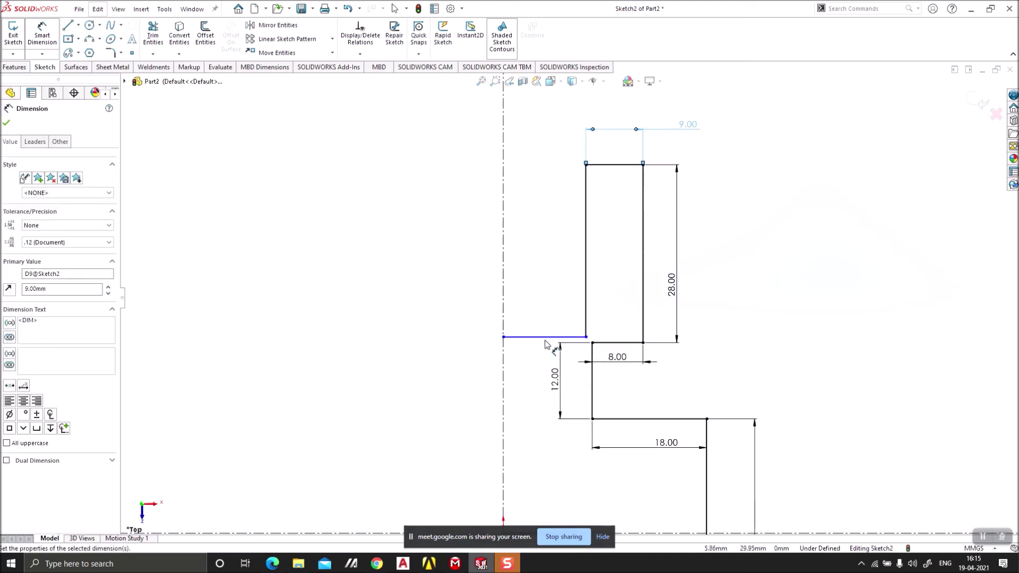
pyautogui.click(586, 238)
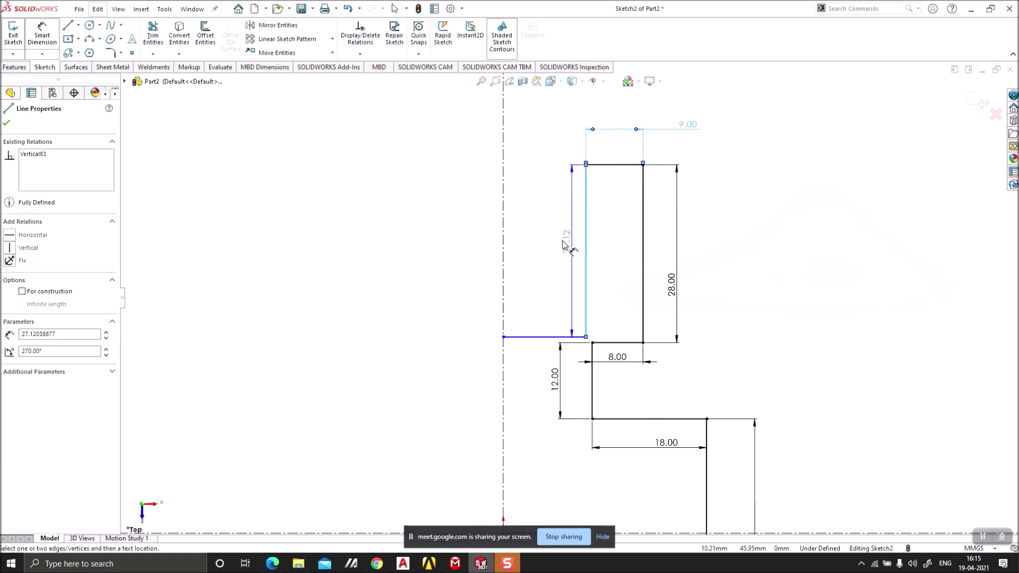
pyautogui.click(559, 244)
pyautogui.write('20')
pyautogui.press('Return')
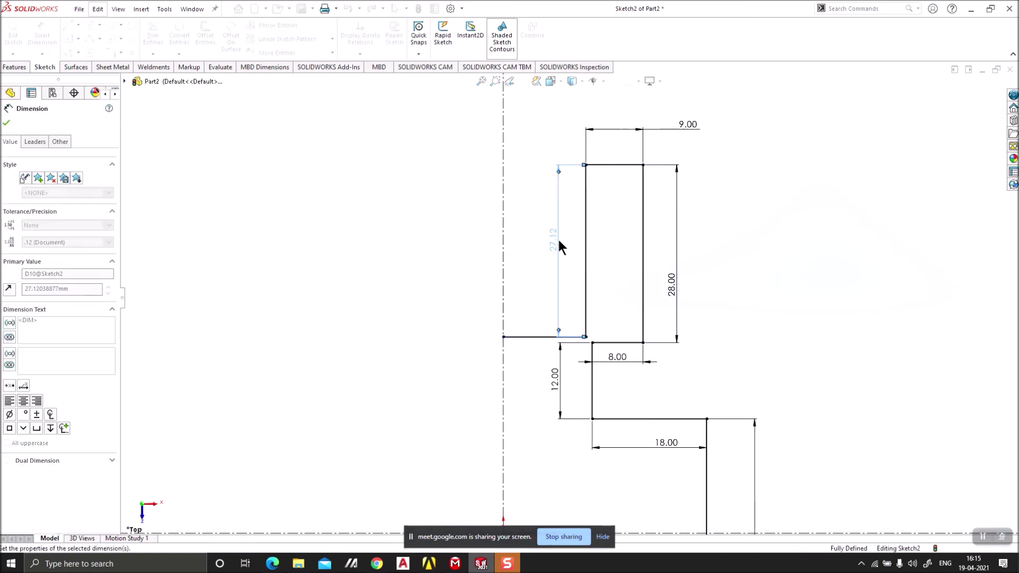
# Step: Try to dimension the horizontal line that joins the upper arm to the vertical centerline
pyautogui.click(535, 292)
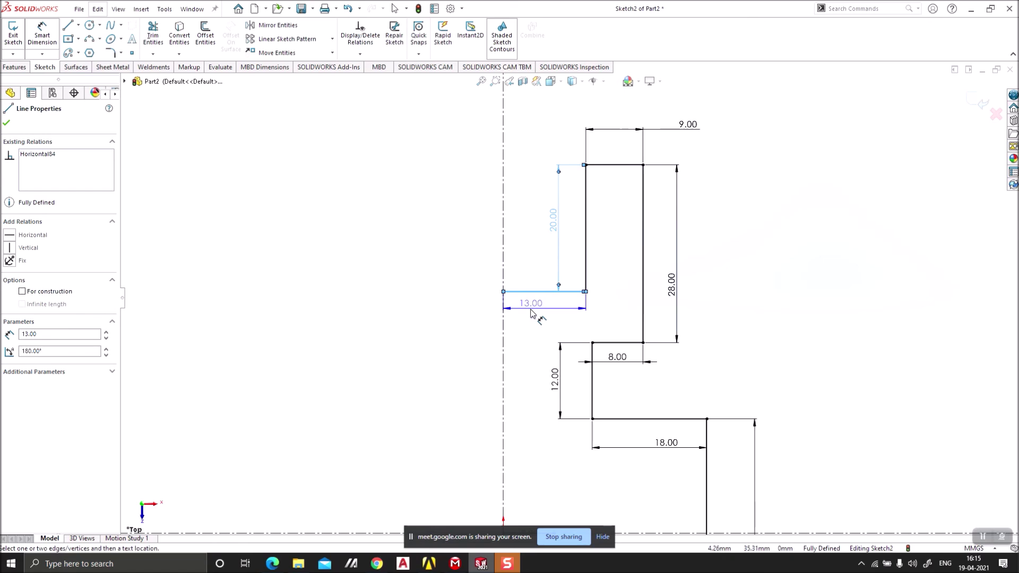
pyautogui.click(541, 308)
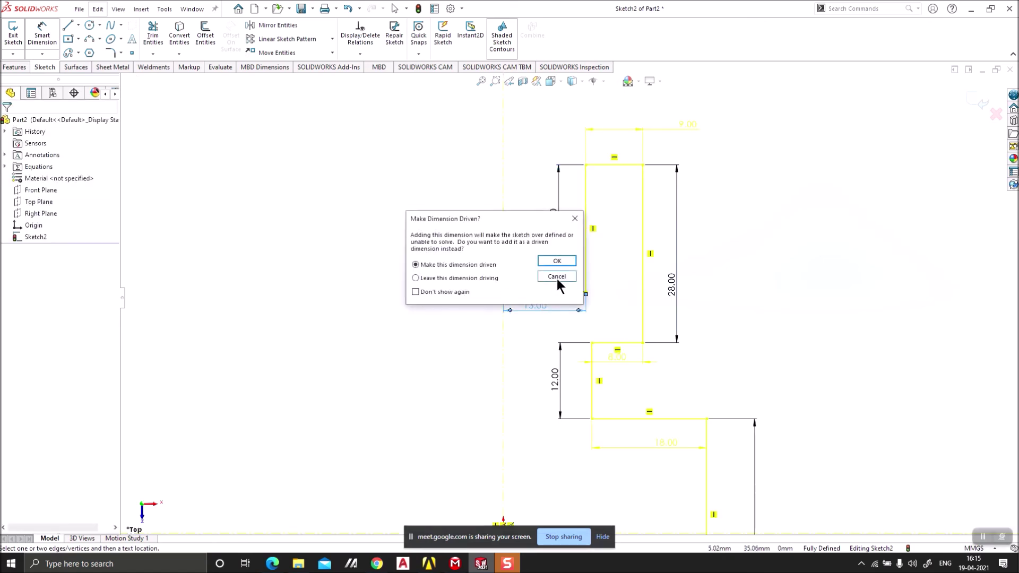
pyautogui.click(556, 279)
# Step: Try to mirror the whole dimensioned half profile by selecting all its entities together and applying Mirror Entities
pyautogui.scroll(-3, 586, 345)
pyautogui.scroll(1, 585, 346)
pyautogui.scroll(2, 585, 345)
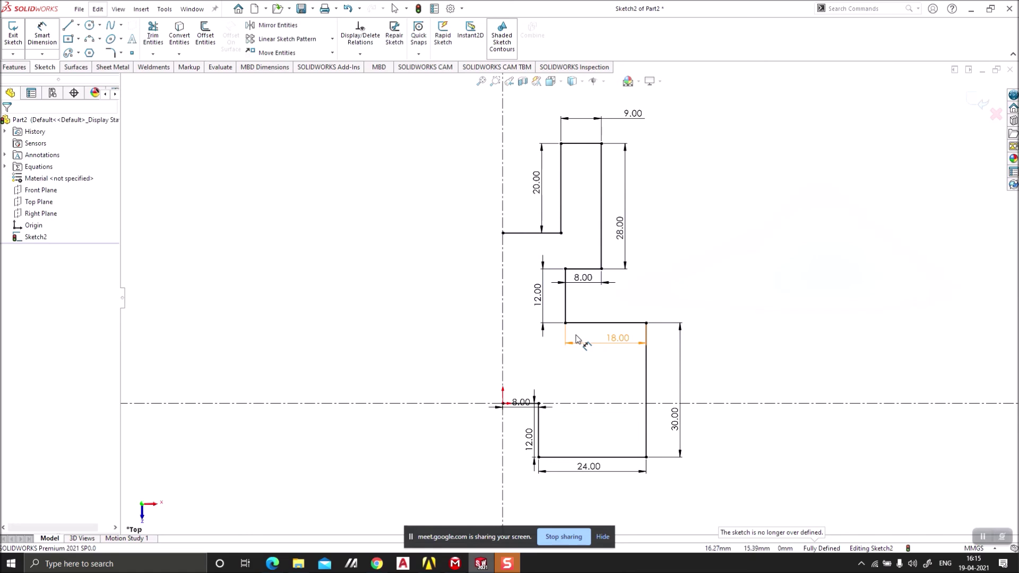
pyautogui.moveTo(733, 121)
pyautogui.mouseDown()
pyautogui.moveTo(558, 371)
pyautogui.moveTo(524, 492)
pyautogui.mouseUp()
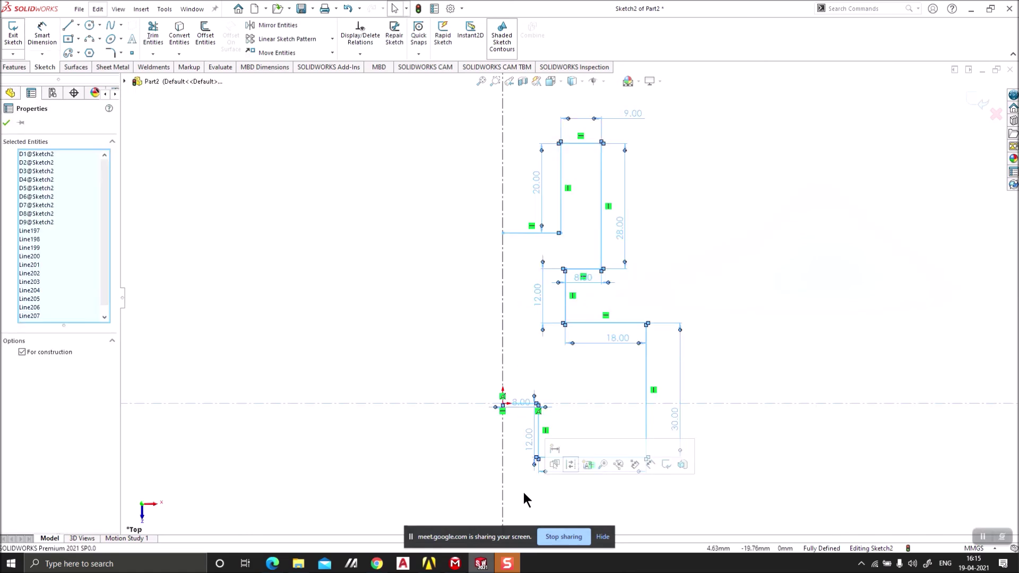
pyautogui.click(285, 25)
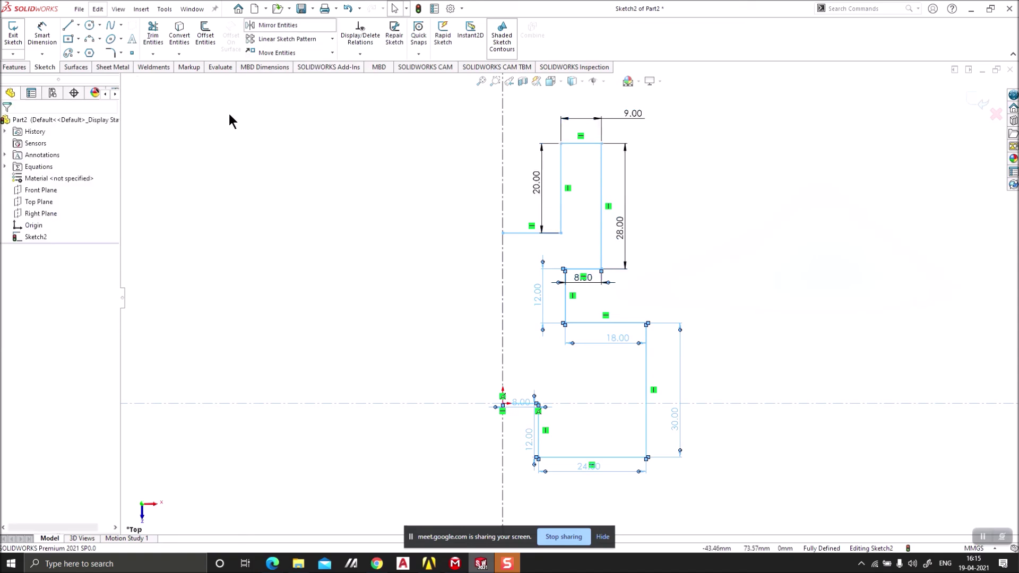
pyautogui.moveTo(715, 122)
pyautogui.mouseDown()
pyautogui.moveTo(577, 291)
pyautogui.moveTo(522, 472)
pyautogui.moveTo(528, 480)
pyautogui.moveTo(653, 387)
pyautogui.moveTo(715, 328)
pyautogui.mouseUp()
pyautogui.scroll(3, 715, 327)
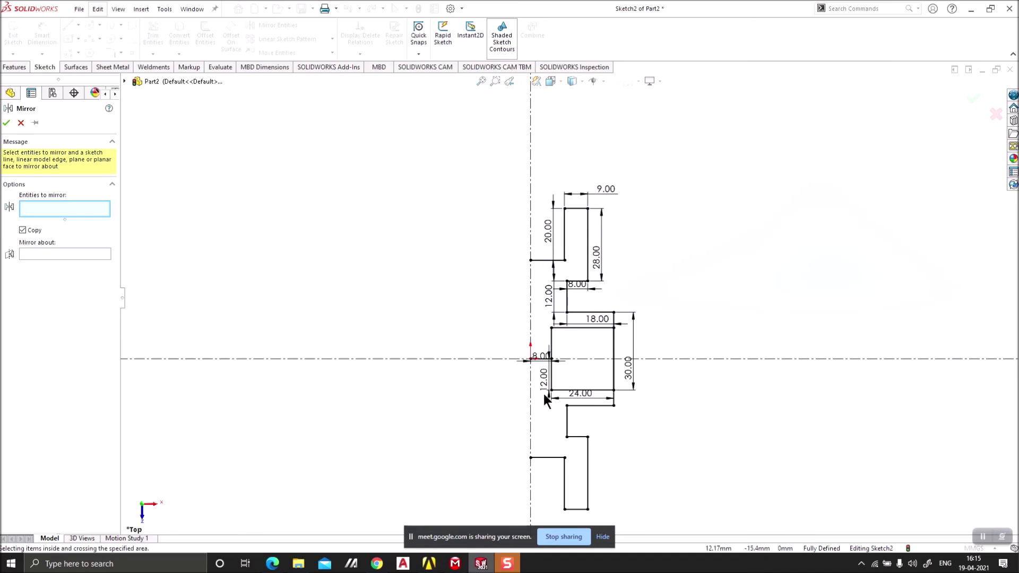
pyautogui.click(21, 123)
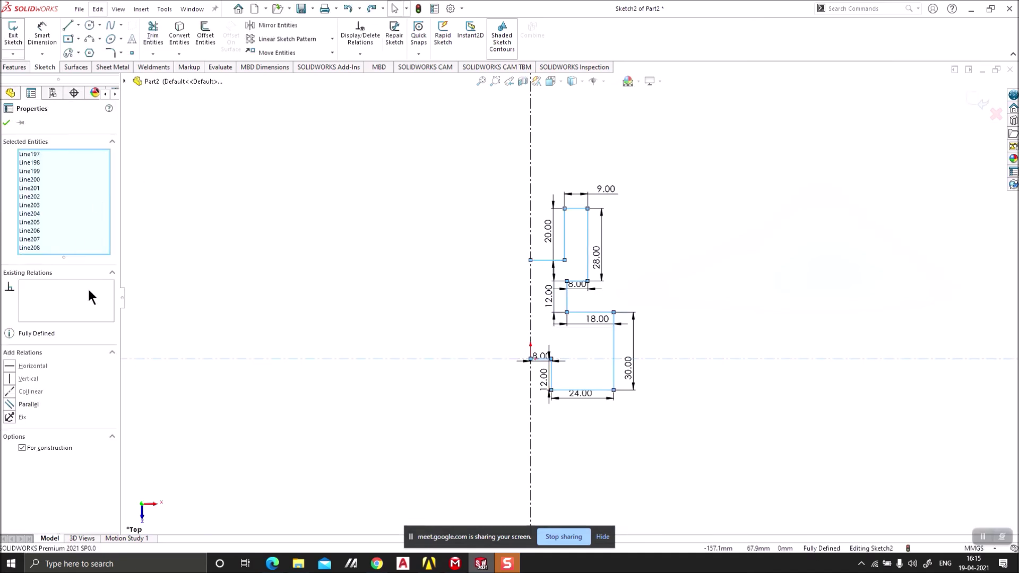
# Step: Mirror the reselected profile lines about the horizontal centerline with Mirror Entities
pyautogui.click(283, 26)
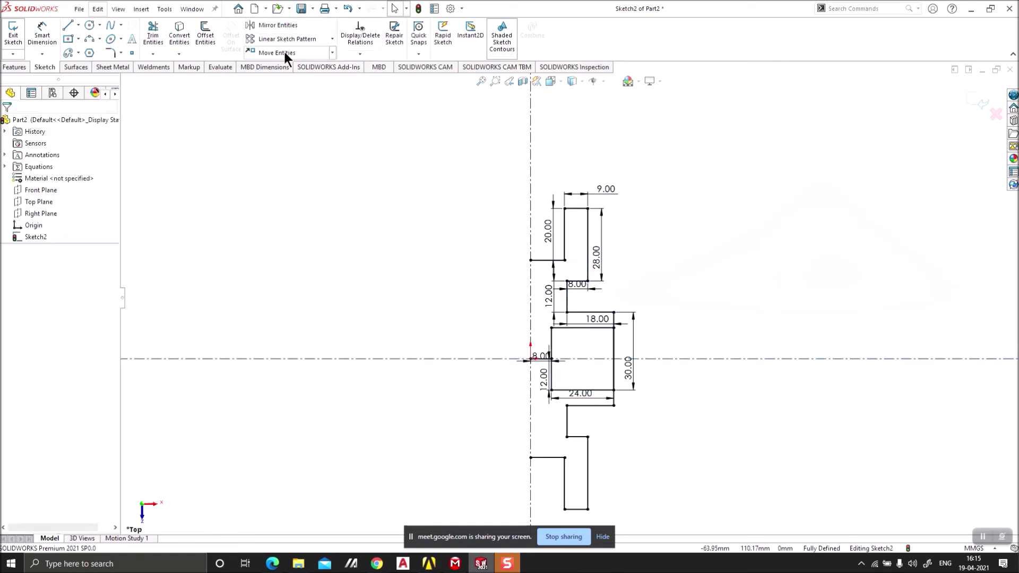
# Step: Undo the mirror about the horizontal centerline and mirror the half profile's lines about the vertical centerline with Mirror Entities
pyautogui.hotkey('ctrl', 'z')
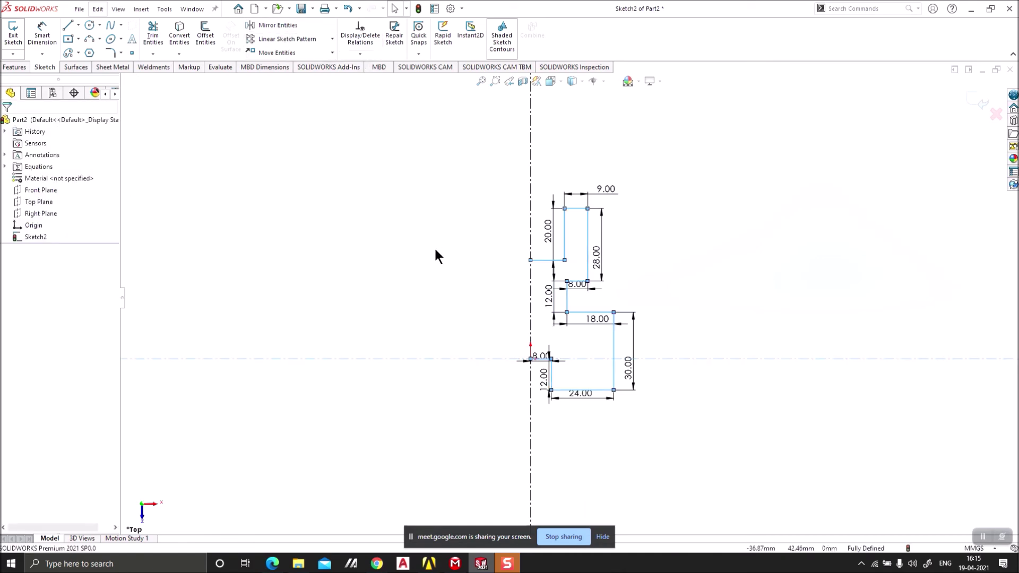
pyautogui.click(725, 398)
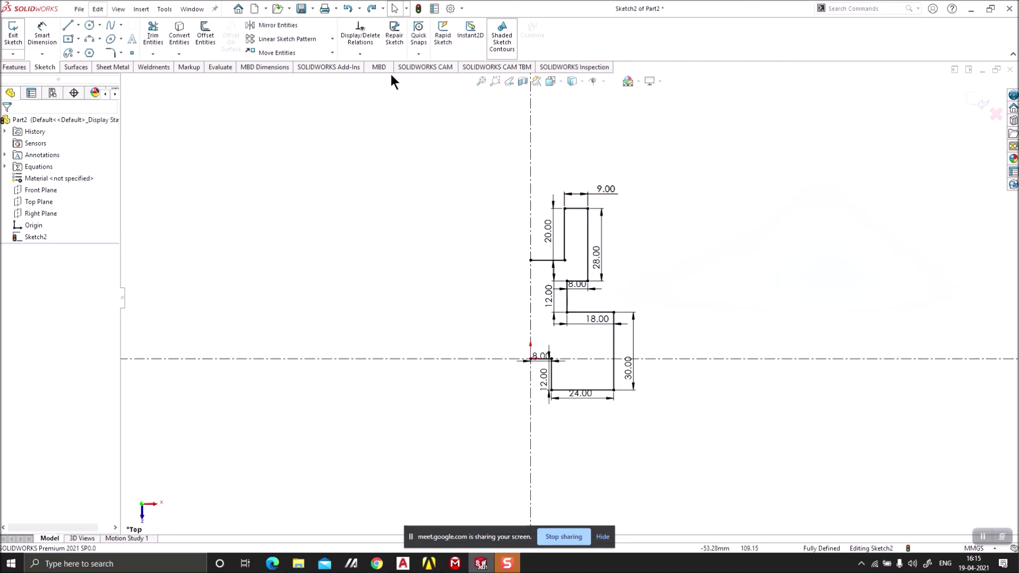
pyautogui.click(292, 30)
pyautogui.moveTo(666, 175)
pyautogui.mouseDown()
pyautogui.moveTo(553, 456)
pyautogui.moveTo(546, 452)
pyautogui.mouseUp()
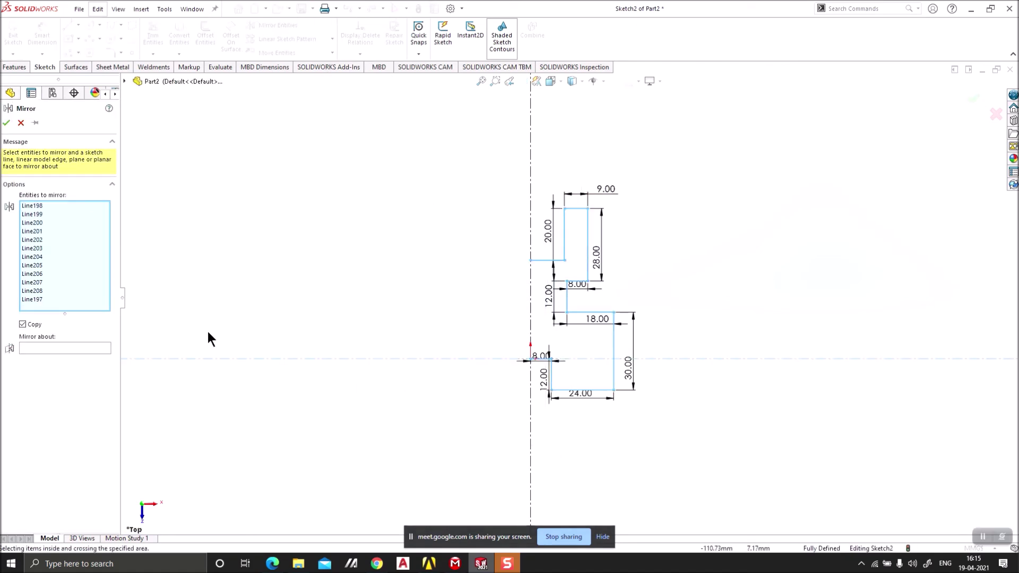
pyautogui.click(68, 348)
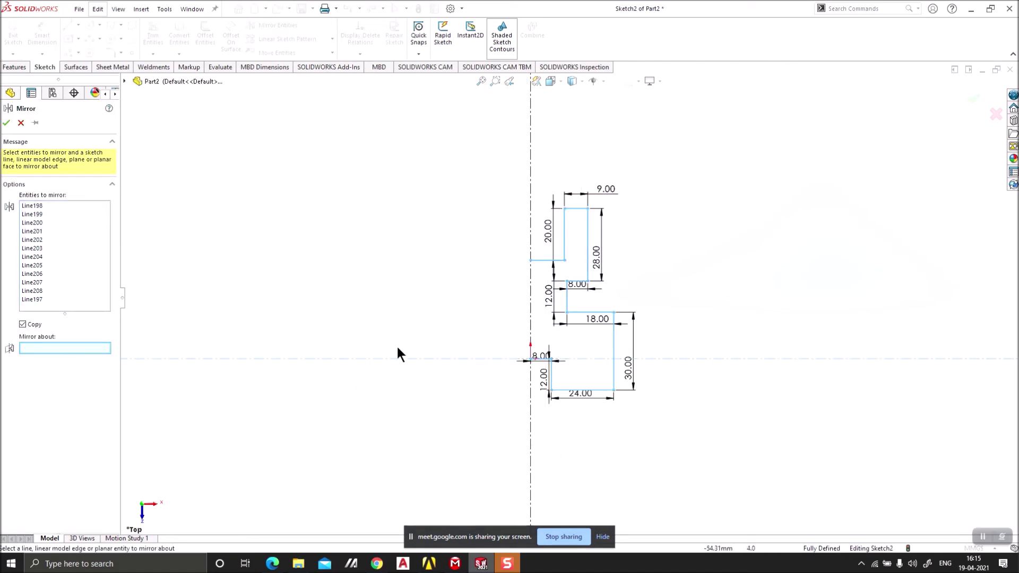
pyautogui.click(531, 165)
pyautogui.click(6, 122)
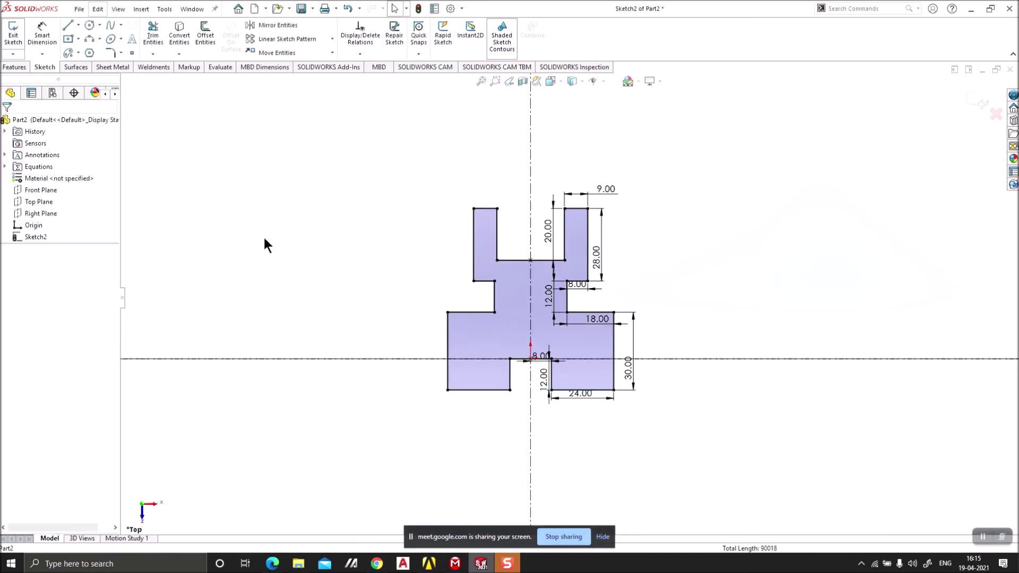
pyautogui.scroll(-2, 655, 284)
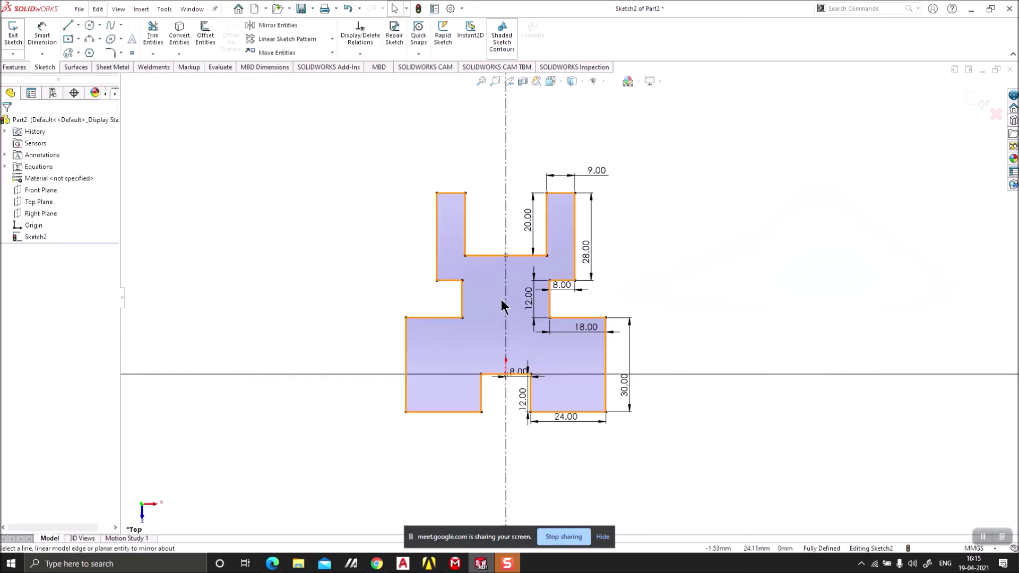
pyautogui.scroll(-1, 484, 300)
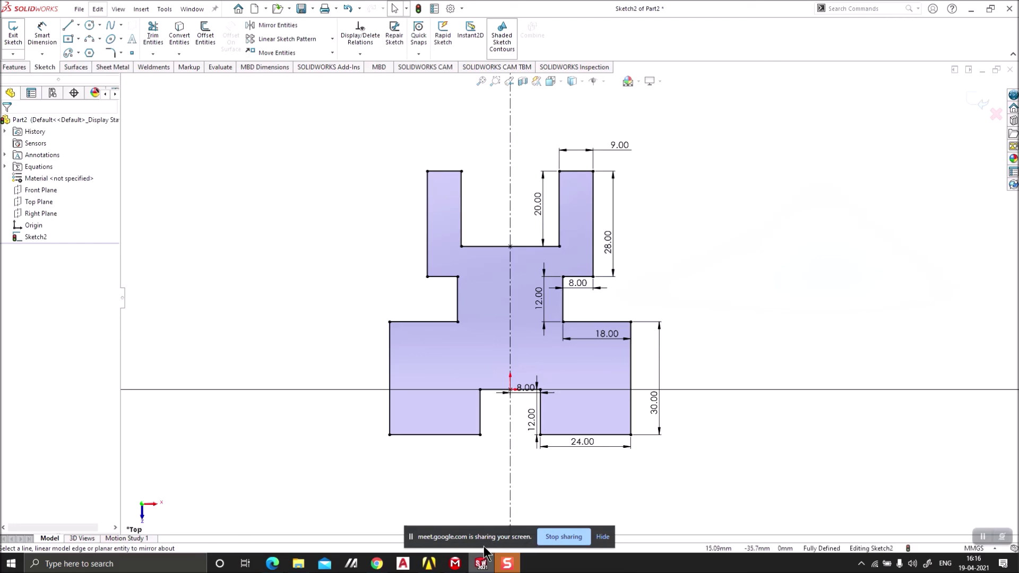
# Step: Switch to File Explorer and open the CADEMATE BASIC EXERCISE FOR JECRC PDF from the ANSYS Training folder
pyautogui.moveTo(307, 565)
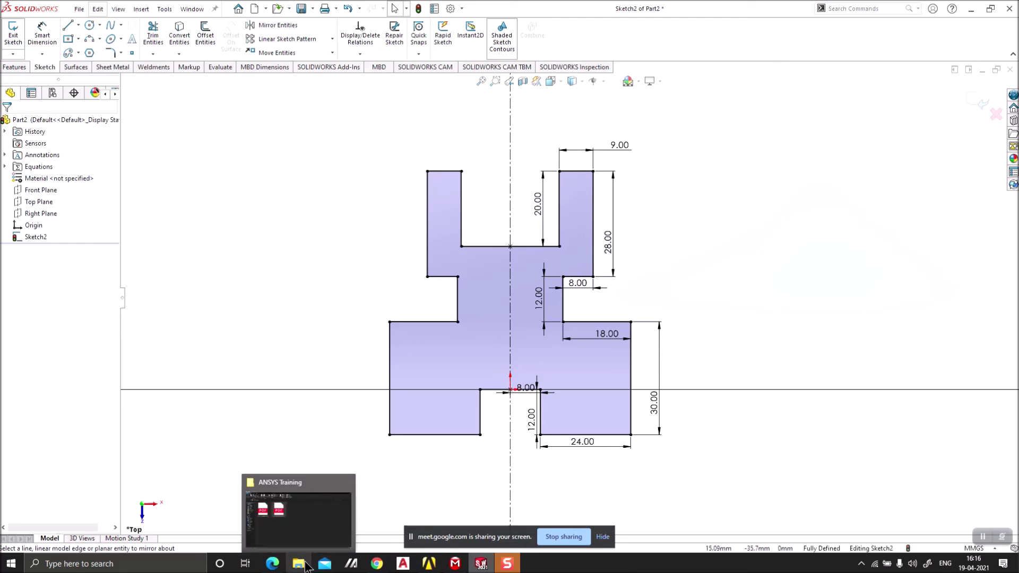
pyautogui.moveTo(500, 567)
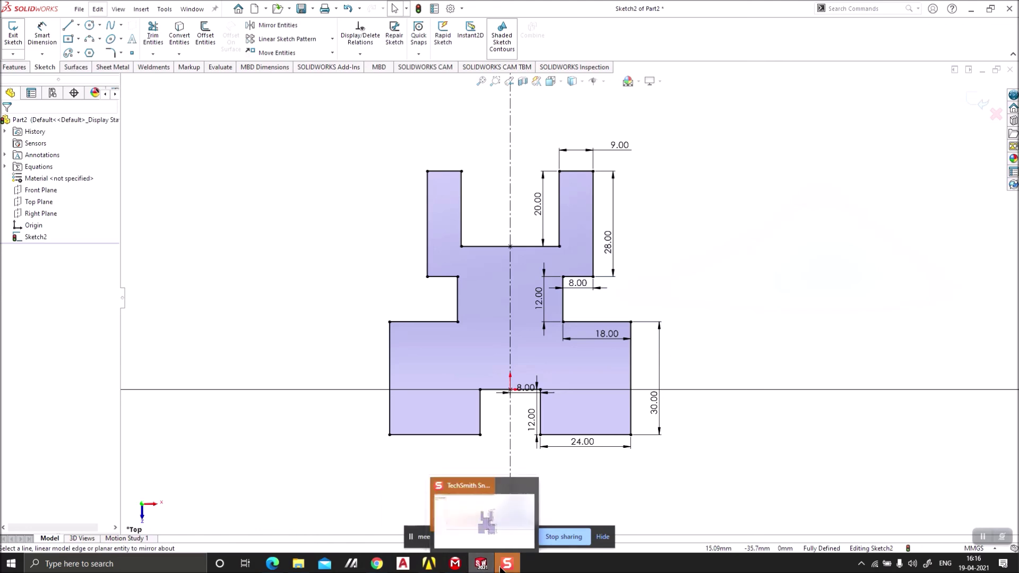
pyautogui.moveTo(377, 569)
pyautogui.click(319, 520)
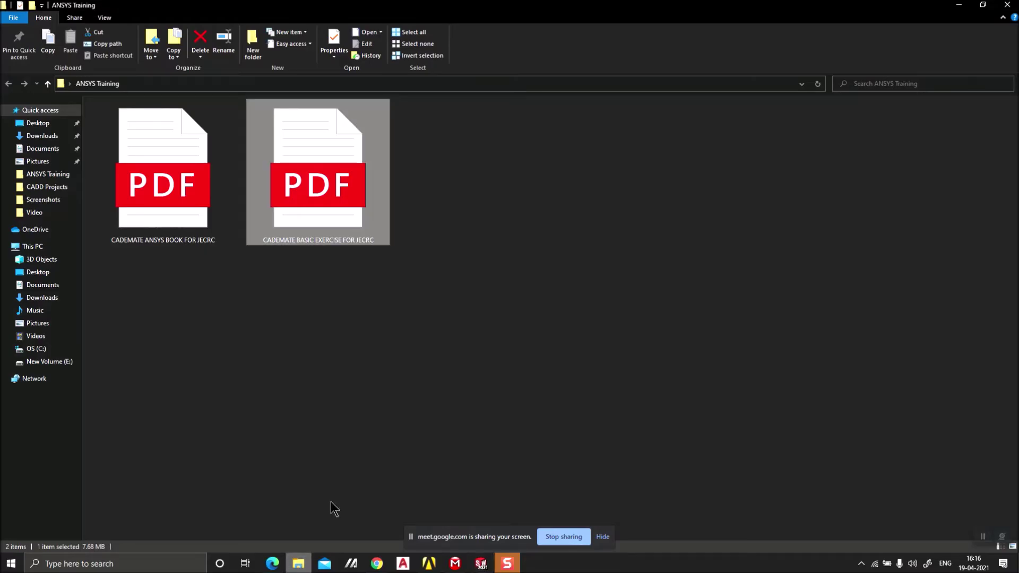
pyautogui.doubleClick(311, 209)
# Step: Browse the exercise PDF to page 8 and examine the dimensioned drawing of the notched square plate
pyautogui.scroll(-15, 596, 345)
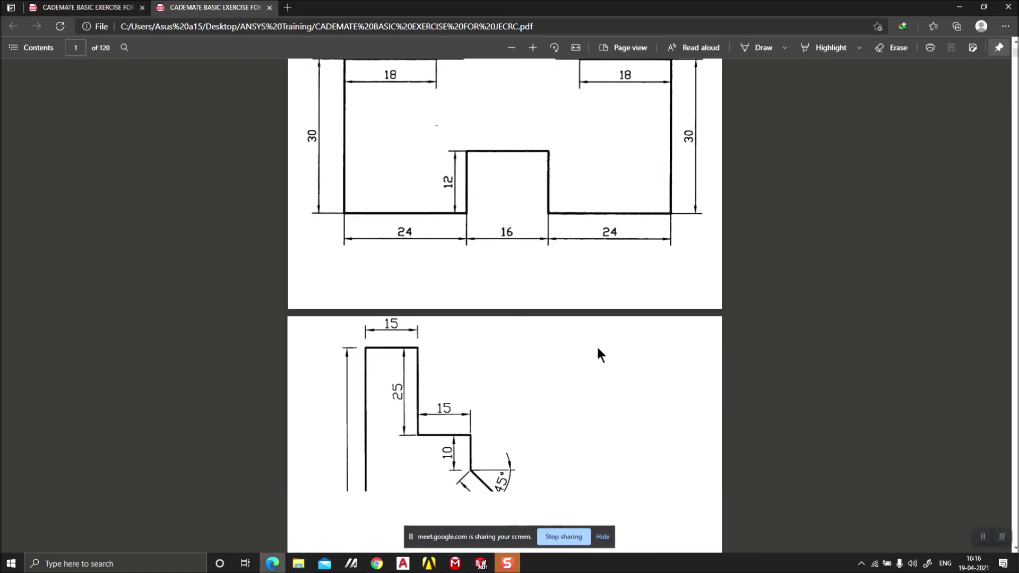
pyautogui.scroll(-20, 598, 345)
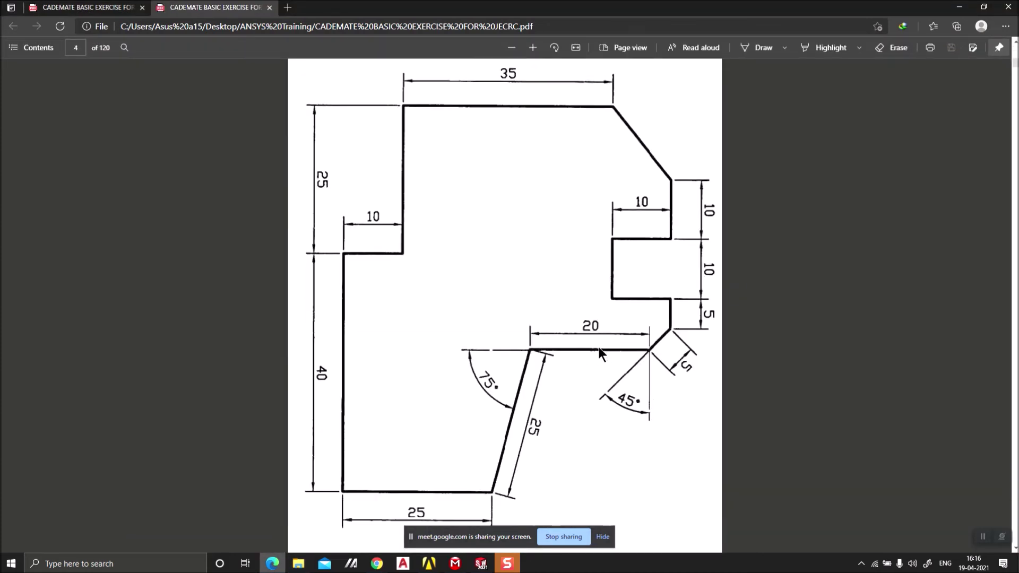
pyautogui.scroll(-18, 597, 346)
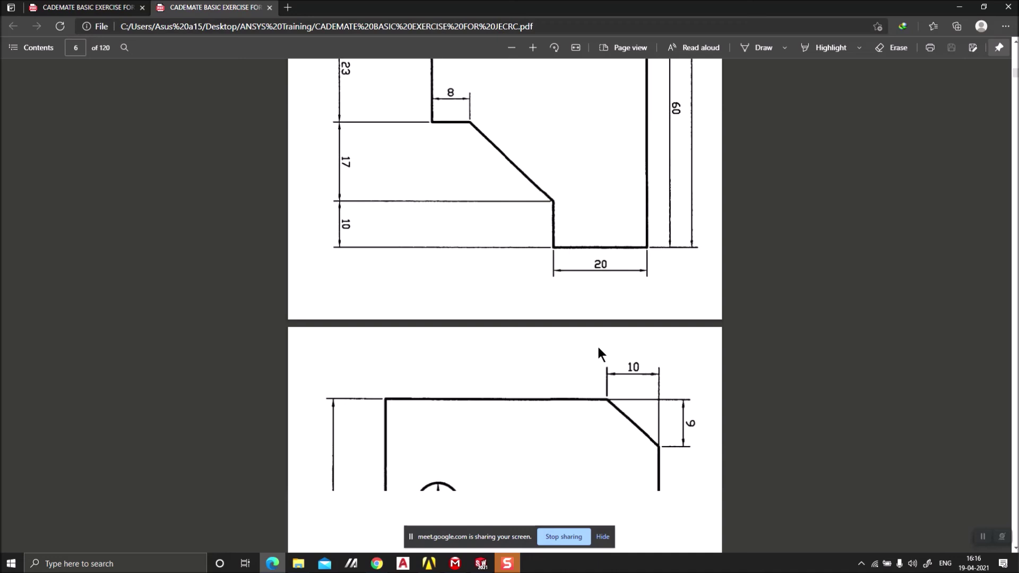
pyautogui.scroll(-14, 597, 345)
pyautogui.scroll(5, 596, 342)
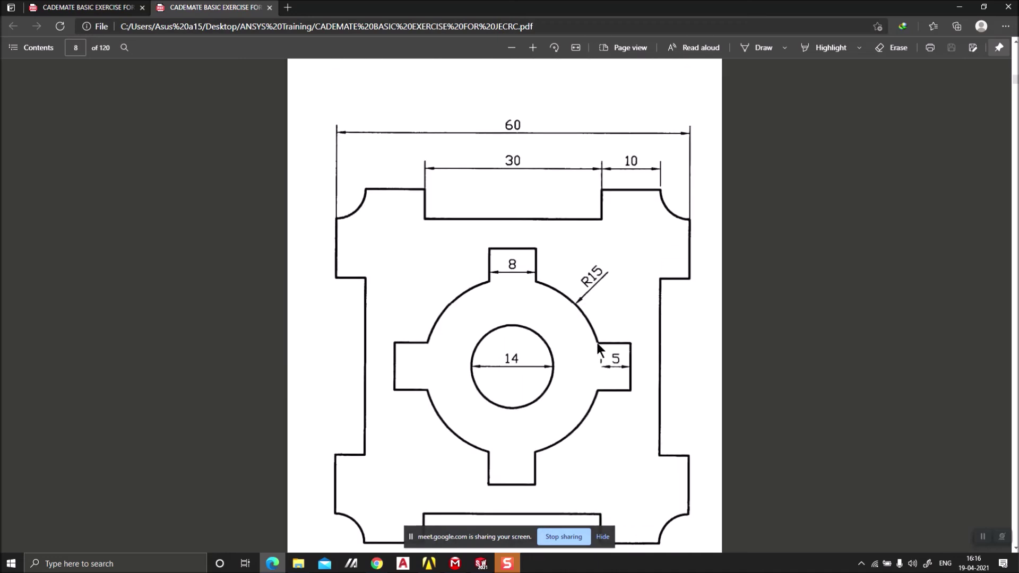
pyautogui.scroll(-2, 598, 343)
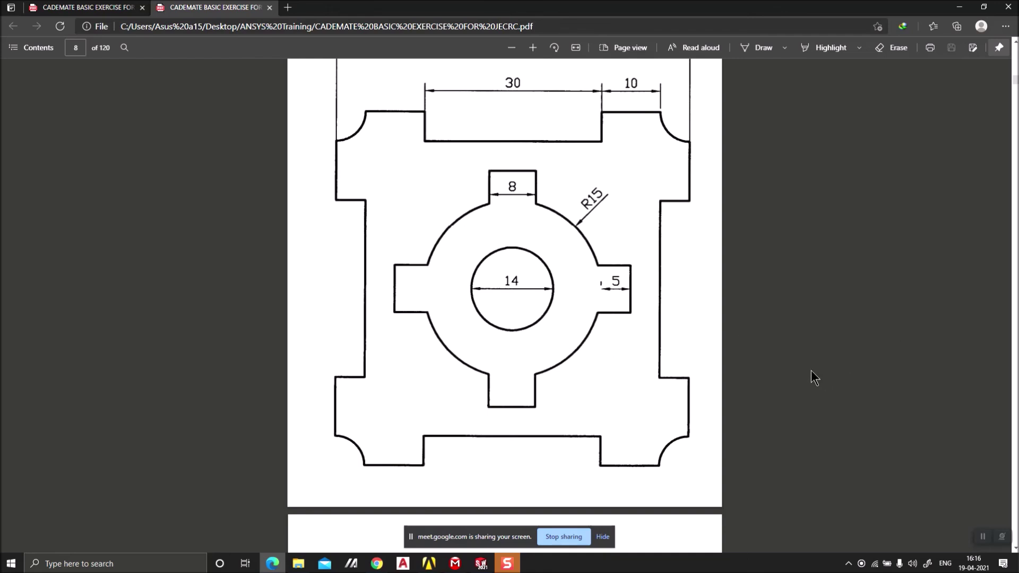
pyautogui.scroll(2, 810, 375)
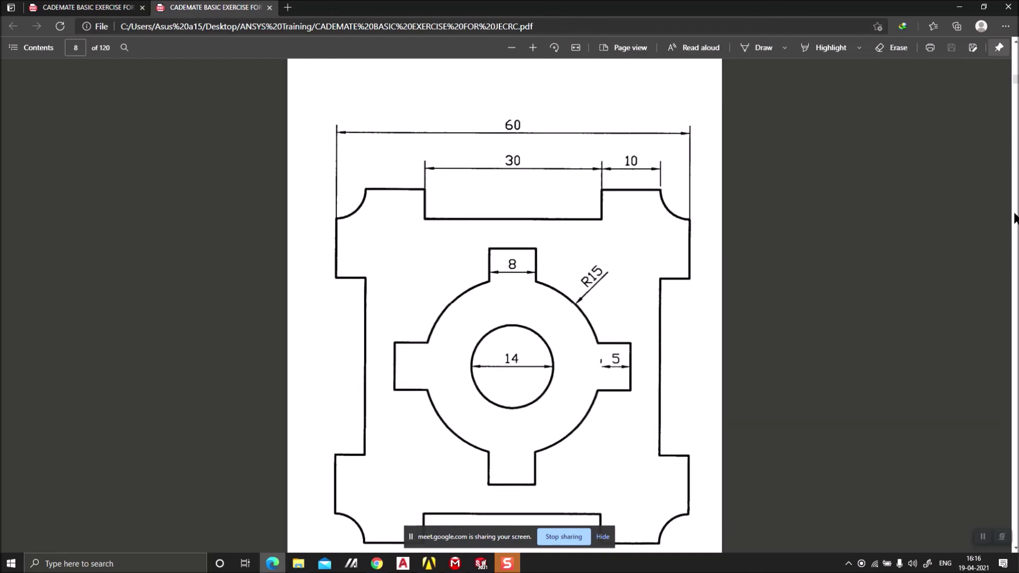
pyautogui.scroll(-2, 1015, 77)
pyautogui.scroll(2, 1014, 83)
# Step: Switch back to SOLIDWORKS and delete the entire finished profile, including its dimensions and centerlines
pyautogui.hotkey('alt', 'Tab')
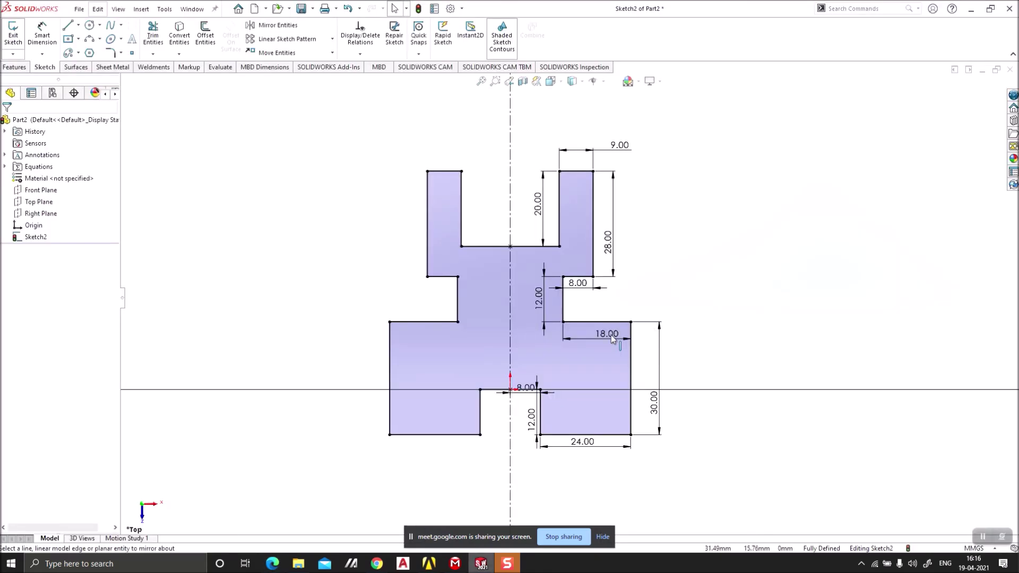
pyautogui.moveTo(718, 421)
pyautogui.mouseDown()
pyautogui.moveTo(428, 231)
pyautogui.moveTo(364, 143)
pyautogui.mouseUp()
pyautogui.press('Delete')
# Step: Draw infinite-length vertical and horizontal construction centerlines through the origin
pyautogui.click(78, 25)
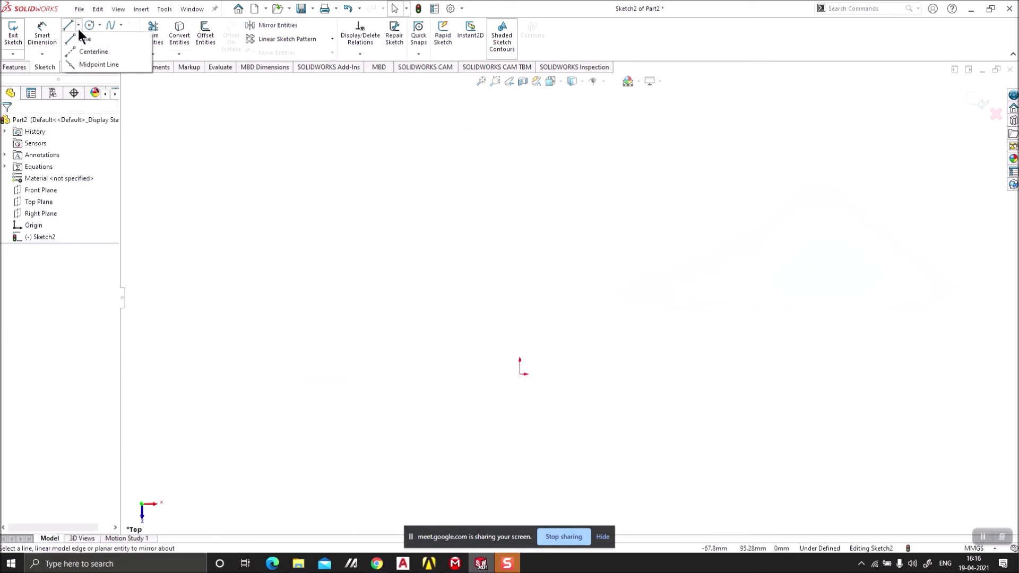
pyautogui.click(82, 51)
pyautogui.click(41, 256)
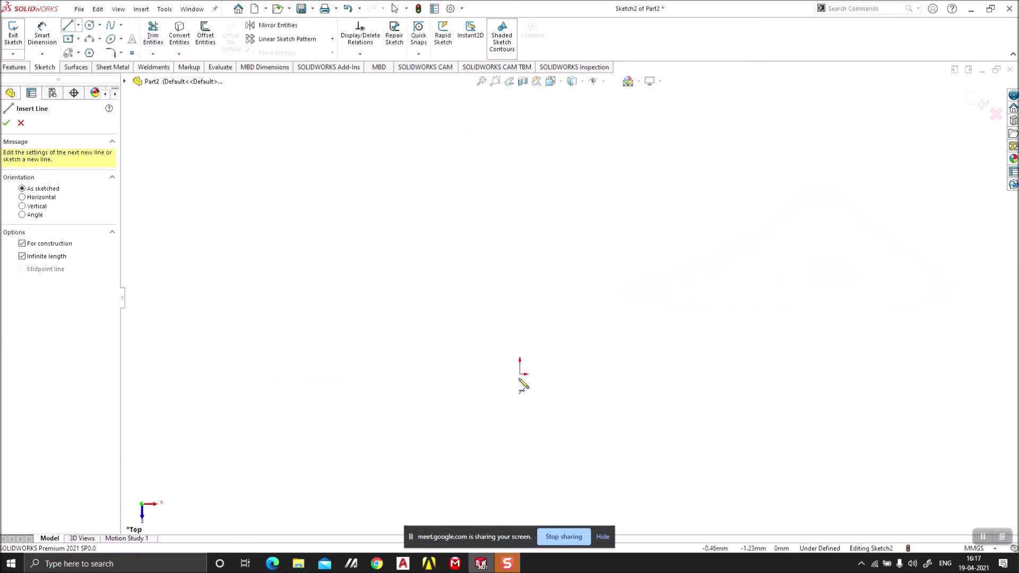
pyautogui.click(520, 374)
pyautogui.click(520, 348)
pyautogui.click(520, 374)
pyautogui.click(537, 373)
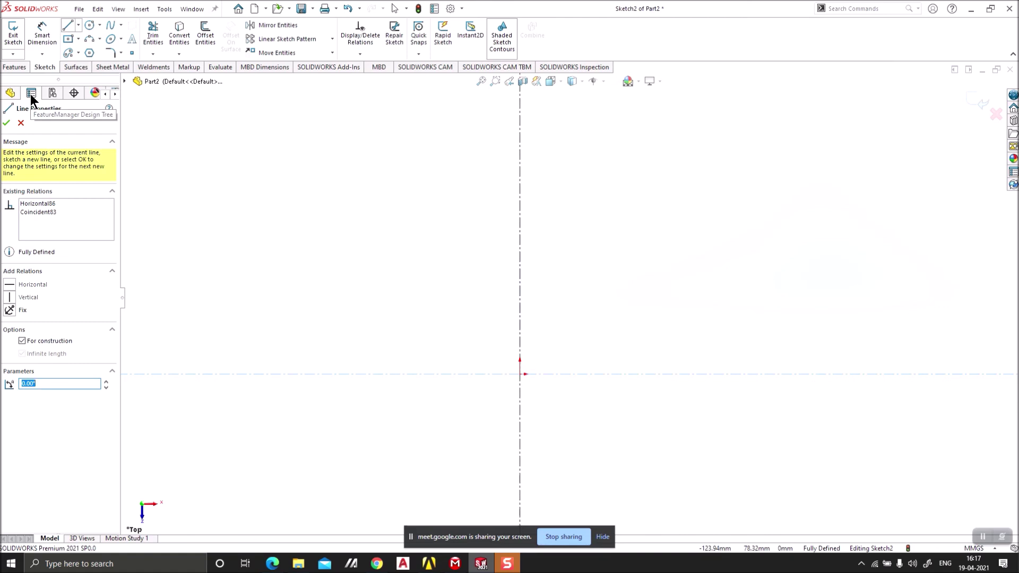
# Step: Draw a center rectangle about 58 mm wide and 77 mm high, centered on the origin
pyautogui.click(79, 39)
pyautogui.click(79, 53)
pyautogui.click(78, 39)
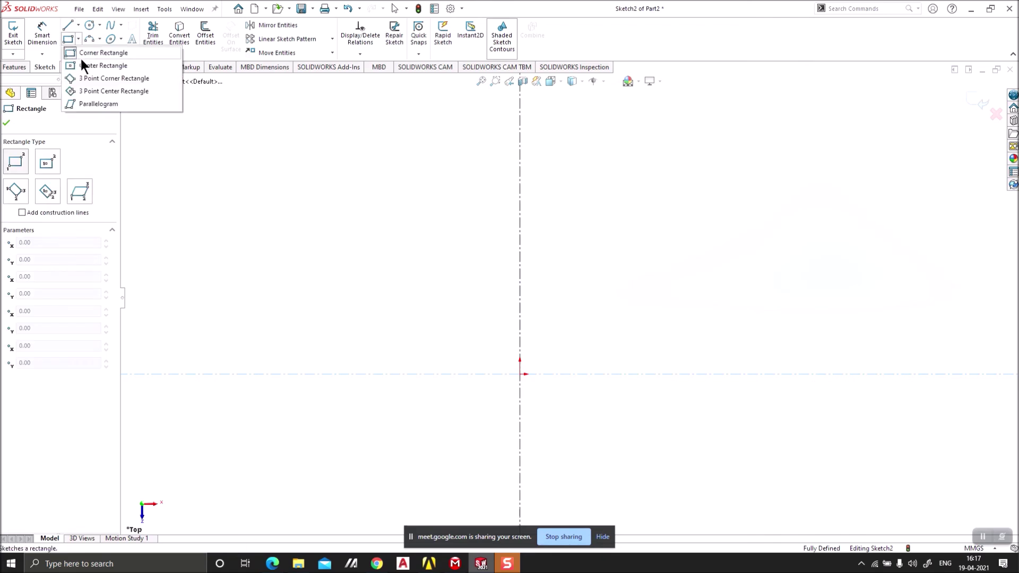
pyautogui.click(85, 65)
pyautogui.click(520, 374)
pyautogui.click(610, 254)
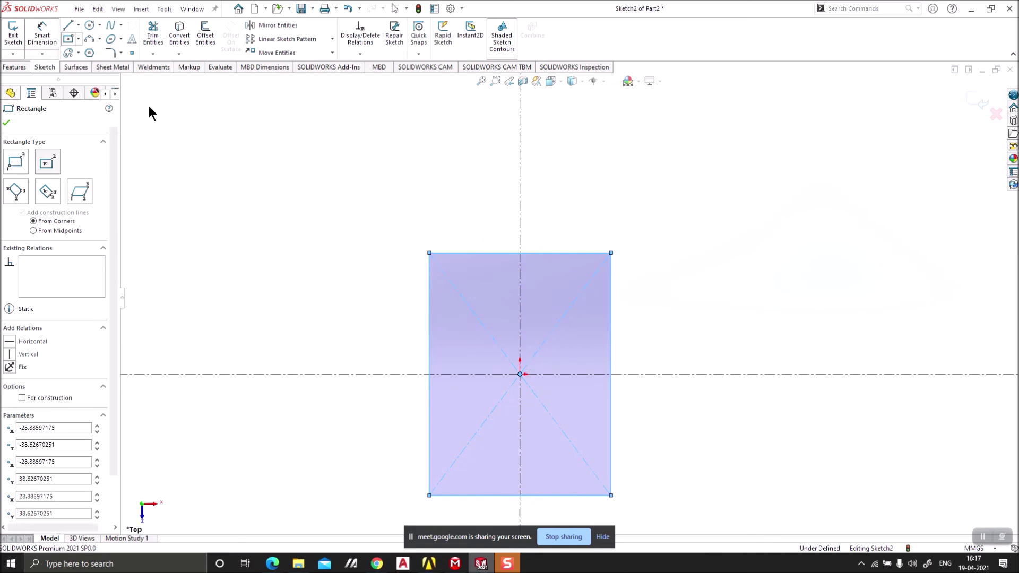
# Step: Dimension the rectangle's top edge to 60 mm with Smart Dimension
pyautogui.click(42, 35)
pyautogui.click(554, 254)
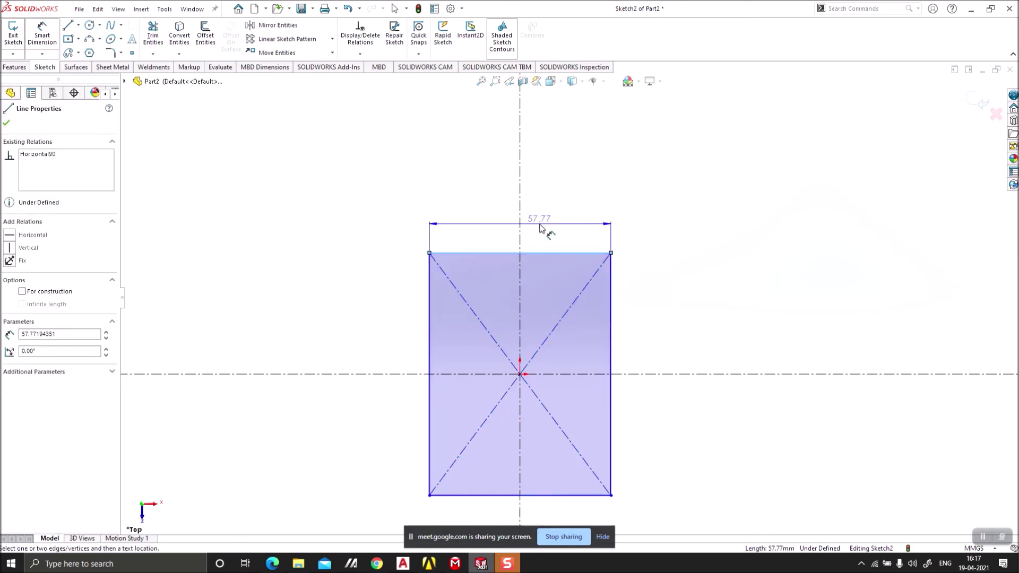
pyautogui.click(540, 227)
pyautogui.write('60')
pyautogui.press('Return')
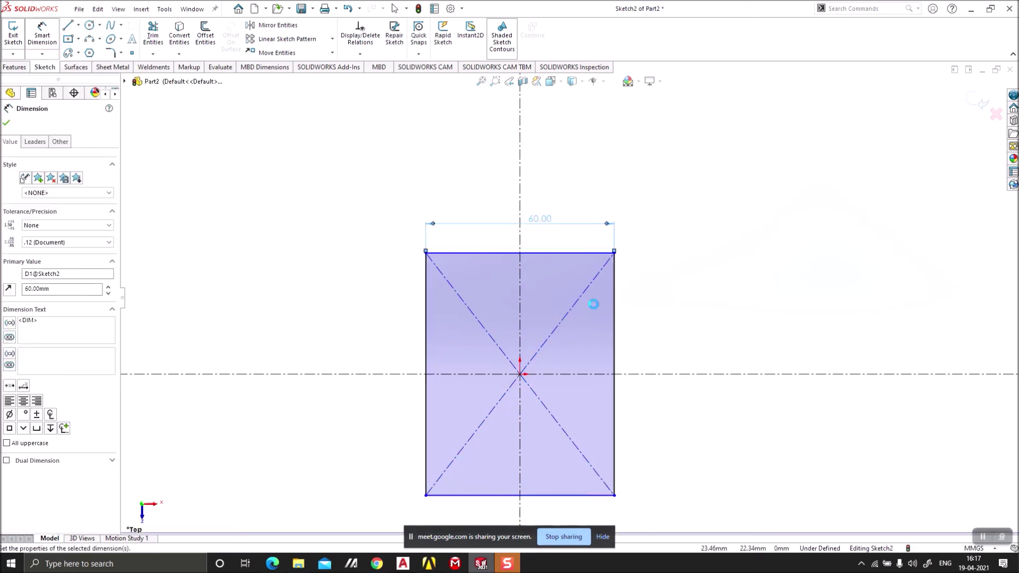
pyautogui.press('Escape')
# Step: Add an Equal relation between the rectangle's top edge and right edge
pyautogui.click(587, 254)
pyautogui.keyDown('ctrl'); pyautogui.click(614, 318); pyautogui.keyUp('ctrl')
pyautogui.click(21, 358)
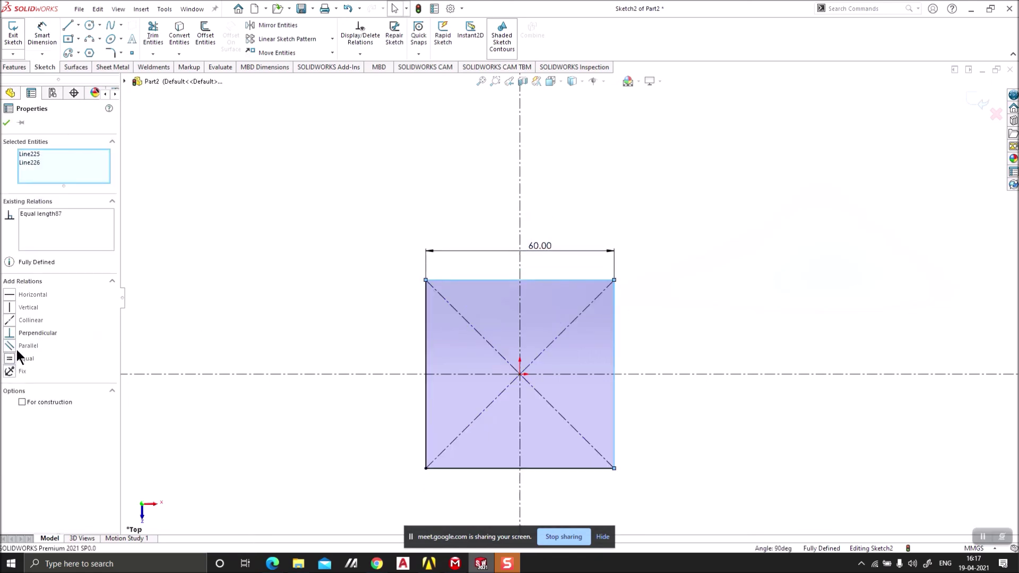
pyautogui.click(6, 123)
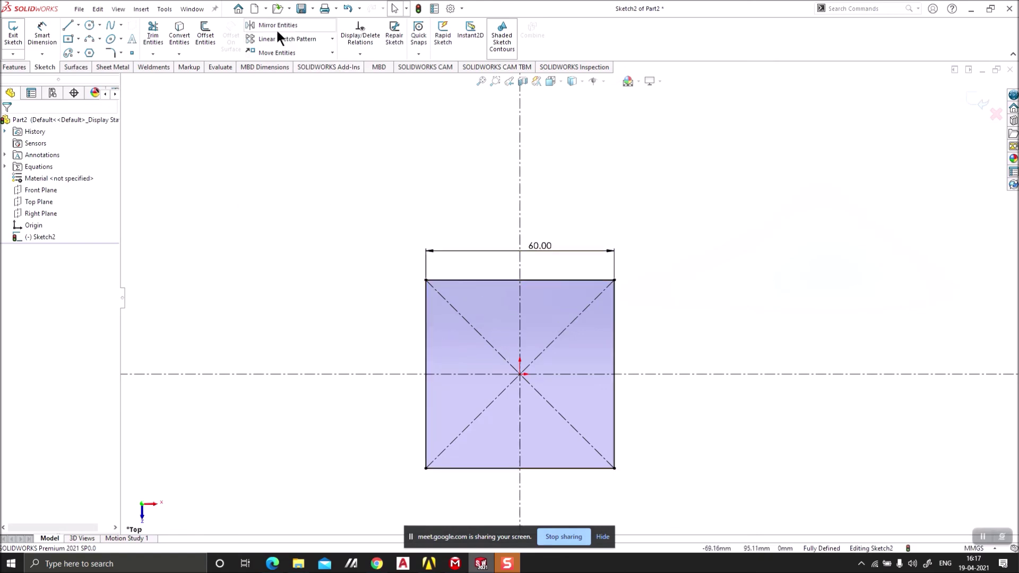
# Step: Switch to the exercise PDF to check the page 8 plate's outline and dimensions, and return to SOLIDWORKS
pyautogui.click(209, 40)
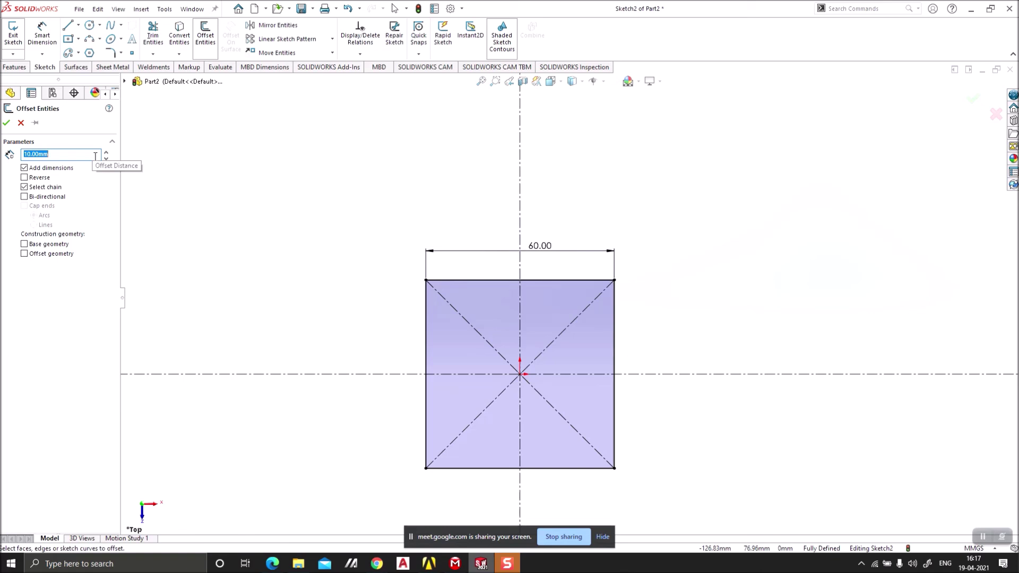
pyautogui.hotkey('alt', 'Tab')
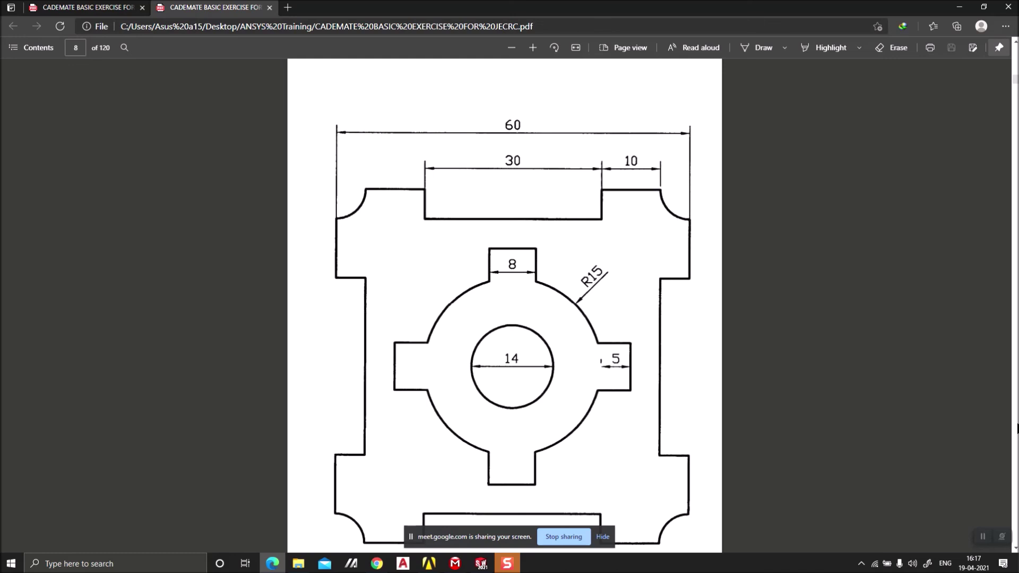
pyautogui.scroll(-1, 1015, 552)
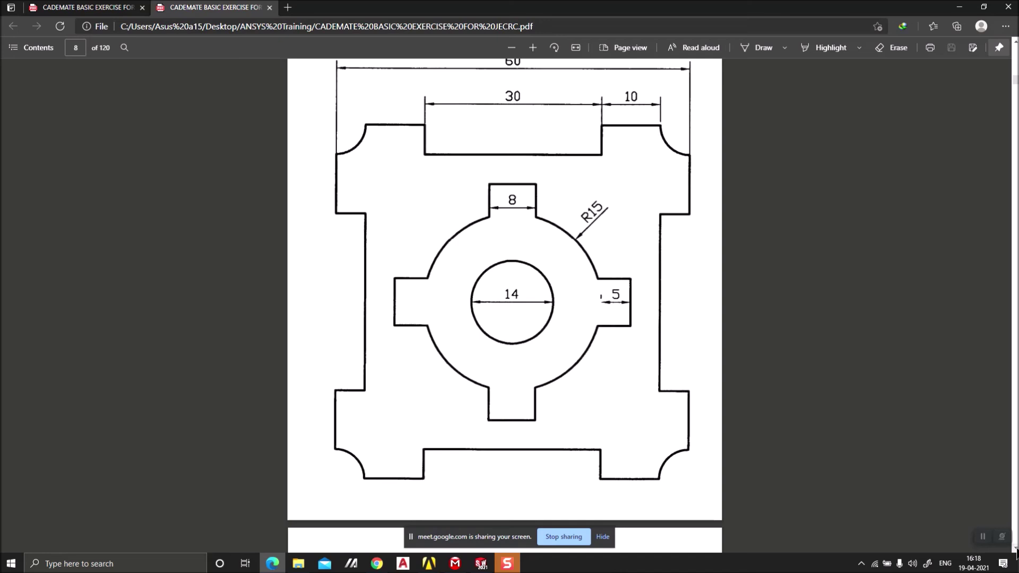
pyautogui.hotkey('alt', 'Tab')
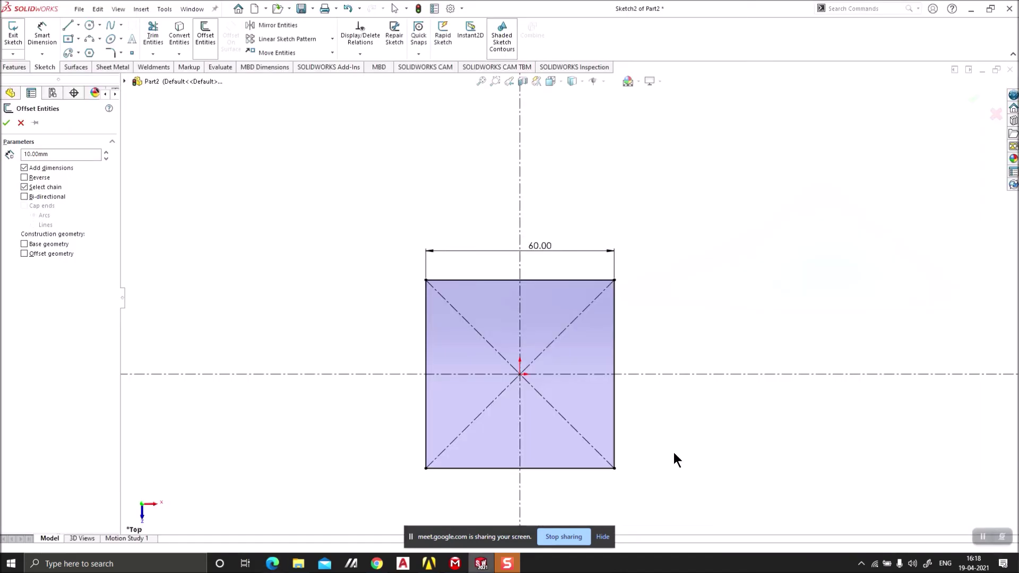
# Step: Draw a circle about 9 mm in radius, centered on the square's upper-left corner
pyautogui.click(89, 25)
pyautogui.click(426, 279)
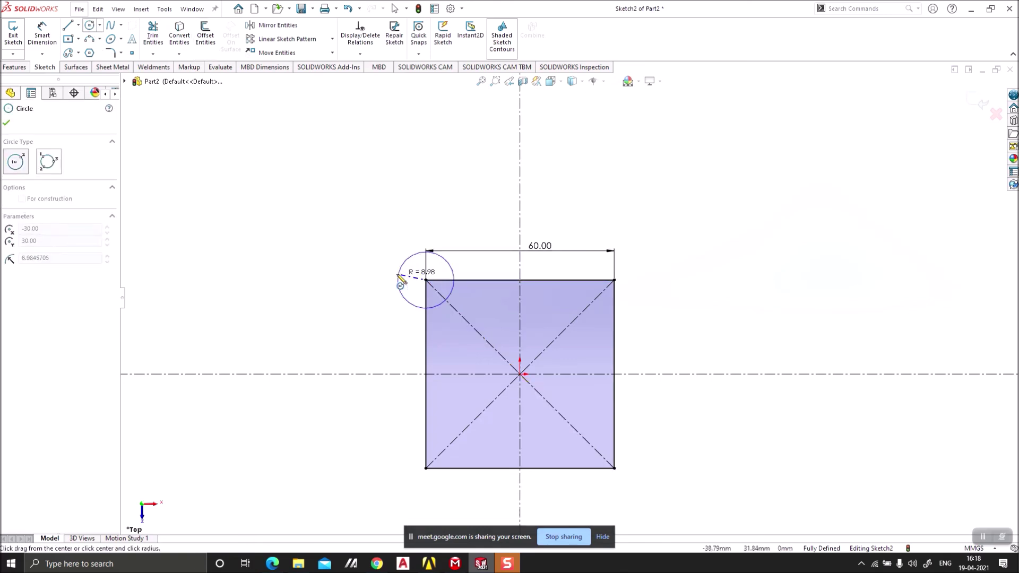
pyautogui.click(397, 280)
# Step: Dimension the corner circle's diameter to 5 mm with Smart Dimension
pyautogui.click(28, 39)
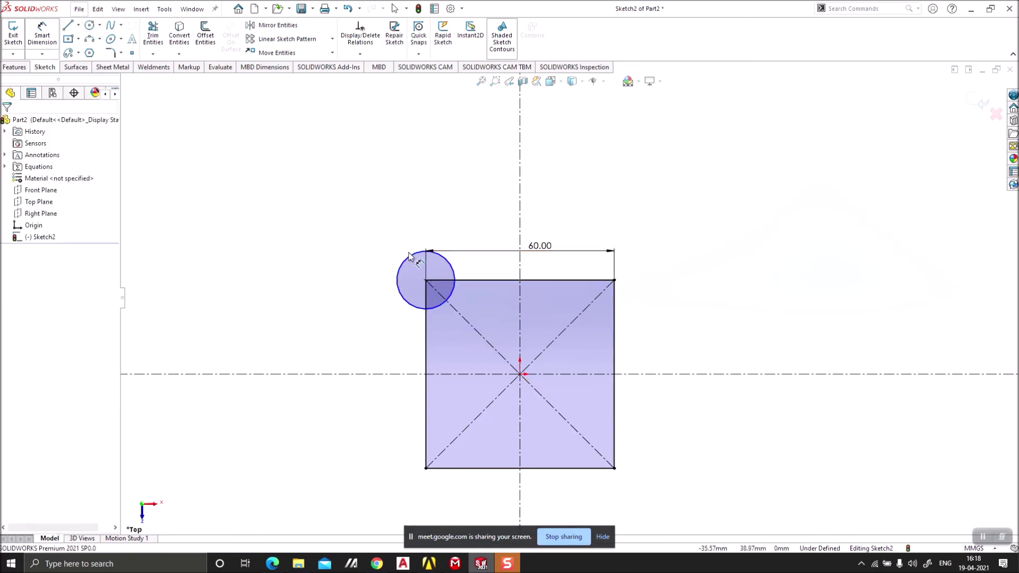
pyautogui.click(408, 260)
pyautogui.click(373, 251)
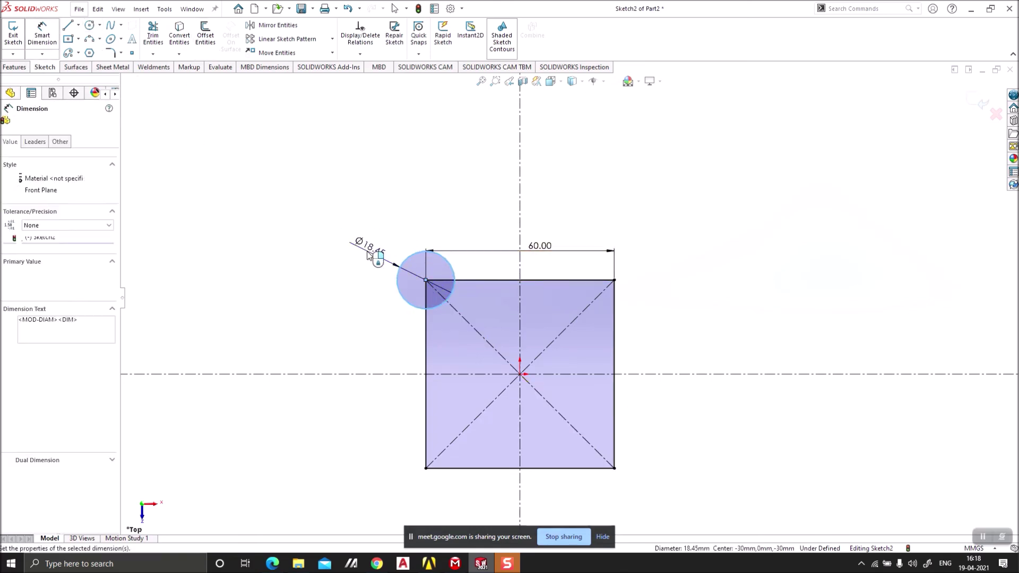
pyautogui.press('Return')
pyautogui.scroll(-2, 387, 268)
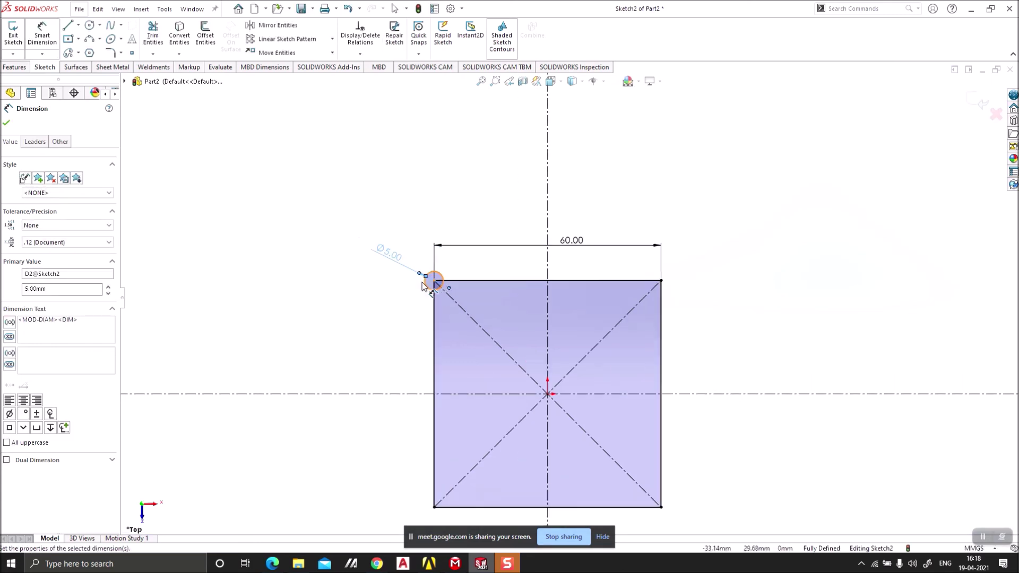
# Step: Set the diameter of the circle on the square's upper-left corner to 10 mm
pyautogui.doubleClick(390, 258)
pyautogui.write('2.')
pyautogui.press('BackSpace')
pyautogui.press('BackSpace')
pyautogui.write('10')
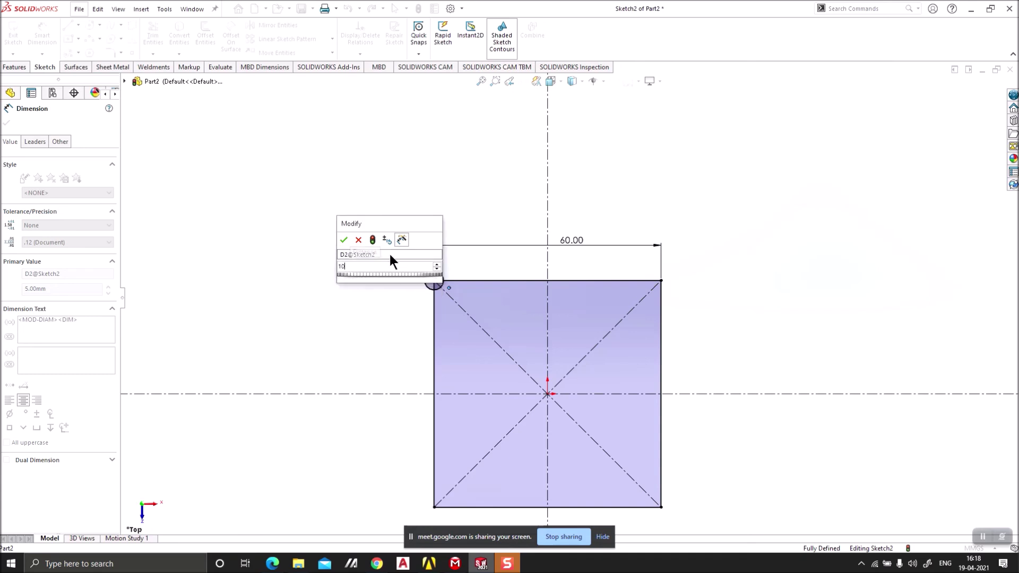
pyautogui.press('Return')
pyautogui.click(460, 264)
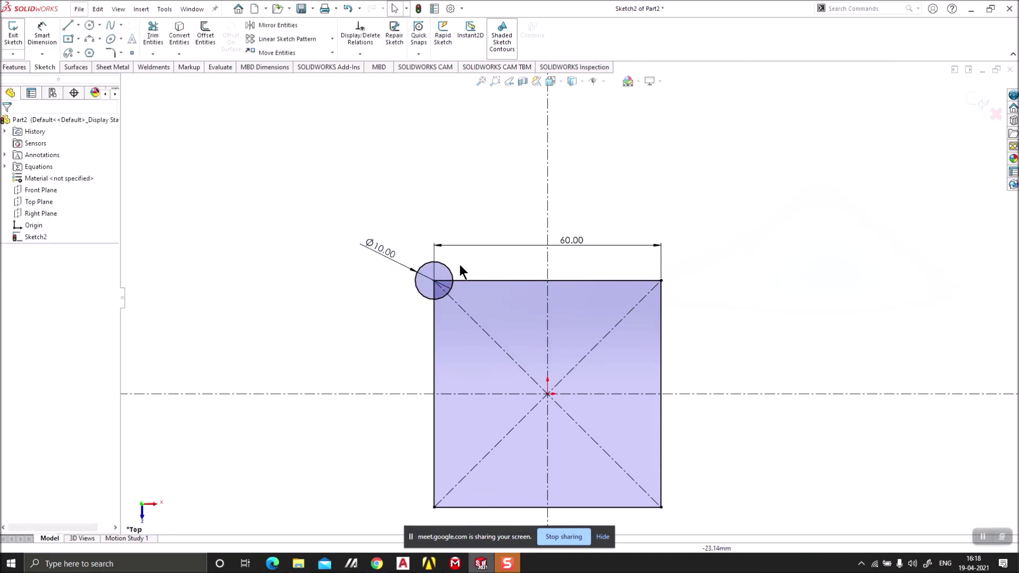
# Step: Mirror the upper-left corner circle about the vertical centerline
pyautogui.click(449, 270)
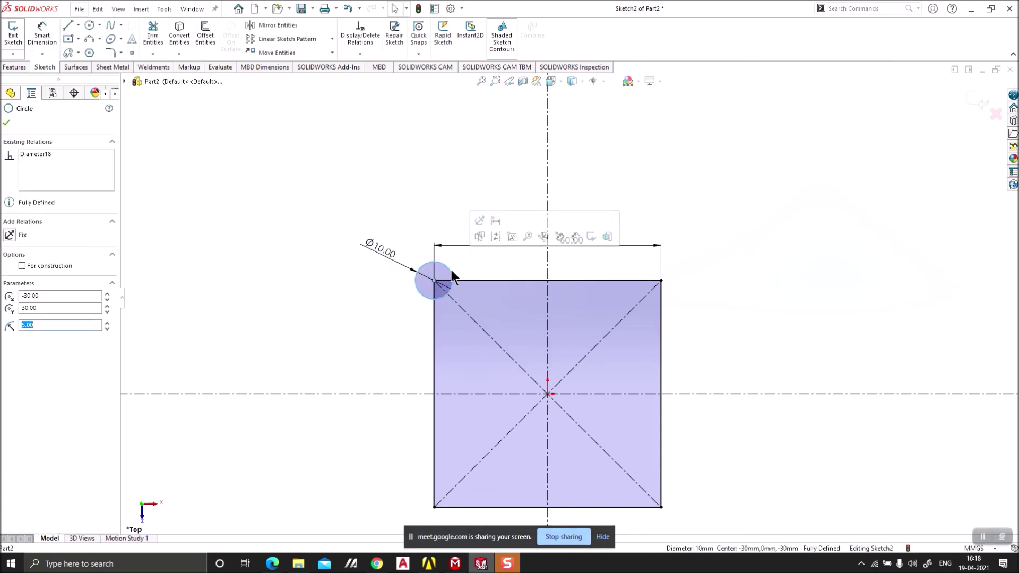
pyautogui.click(258, 25)
pyautogui.click(108, 255)
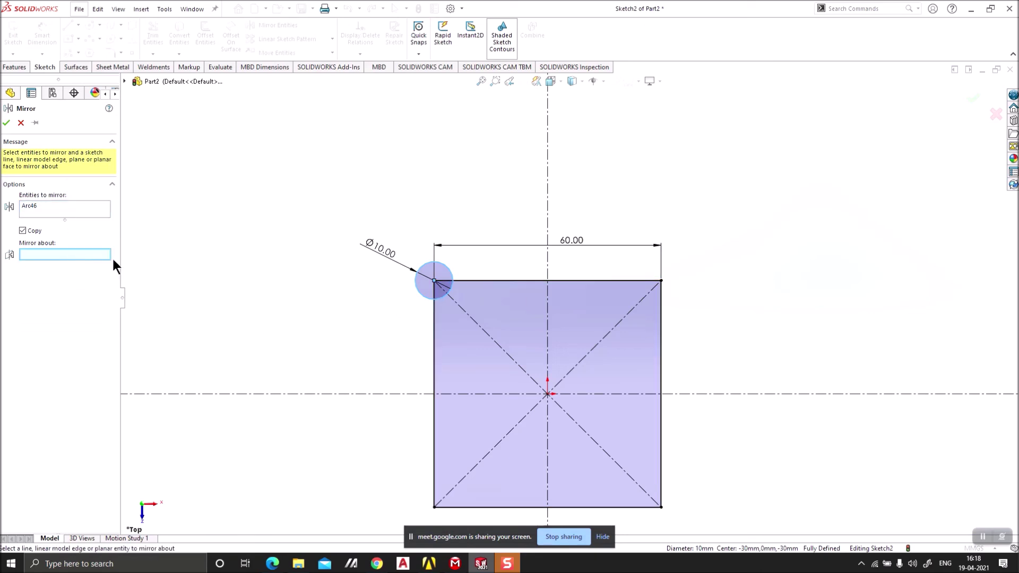
pyautogui.click(548, 266)
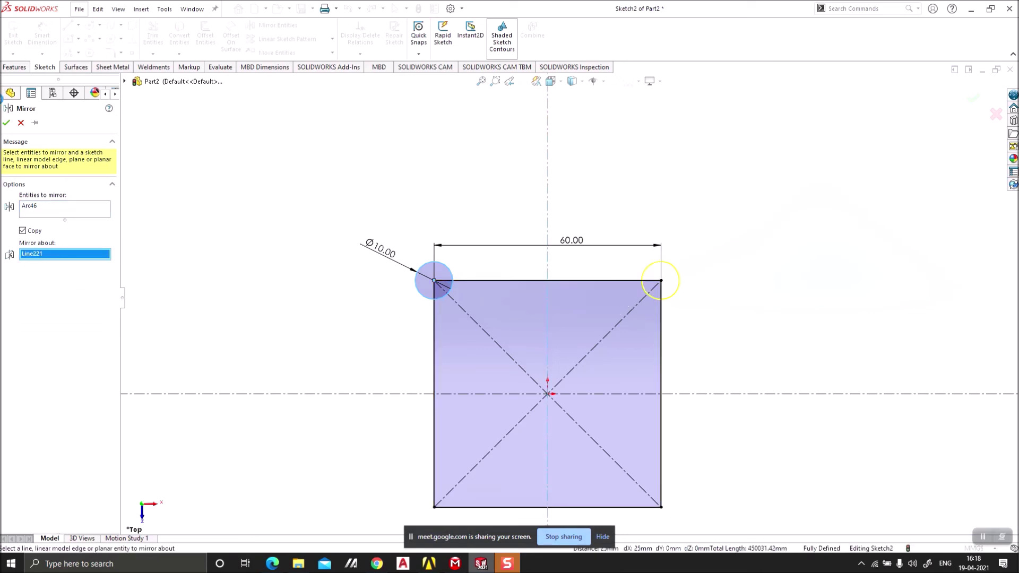
pyautogui.click(6, 123)
# Step: Mirror the two upper corner circles about the horizontal centerline
pyautogui.click(425, 295)
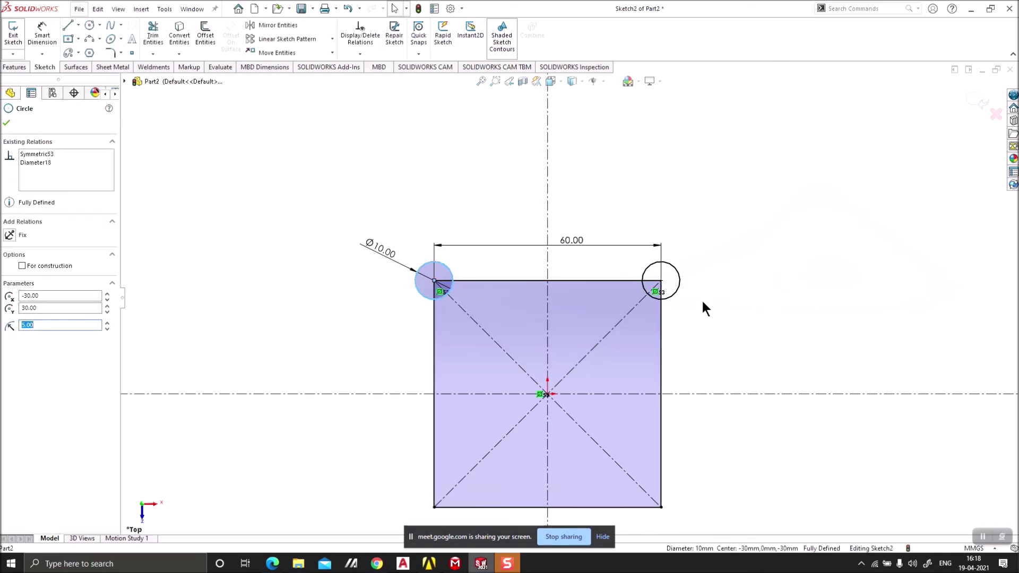
pyautogui.keyDown('ctrl'); pyautogui.click(675, 293); pyautogui.keyUp('ctrl')
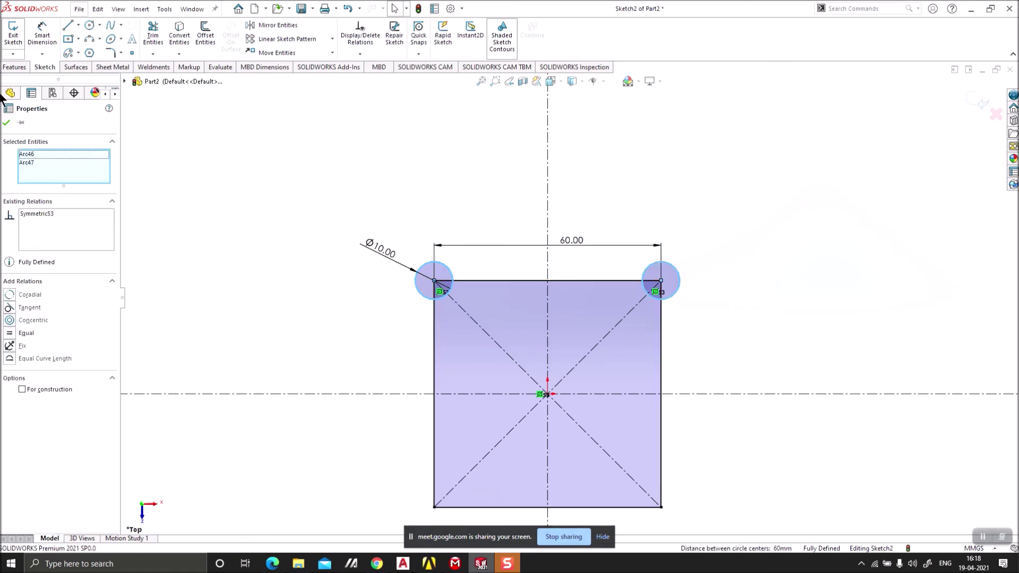
pyautogui.click(274, 25)
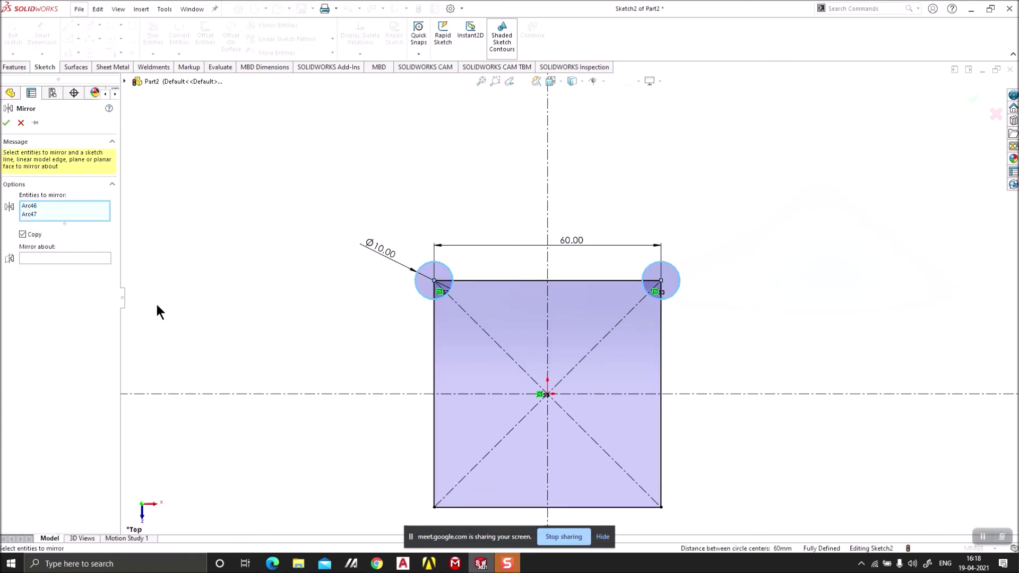
pyautogui.click(65, 259)
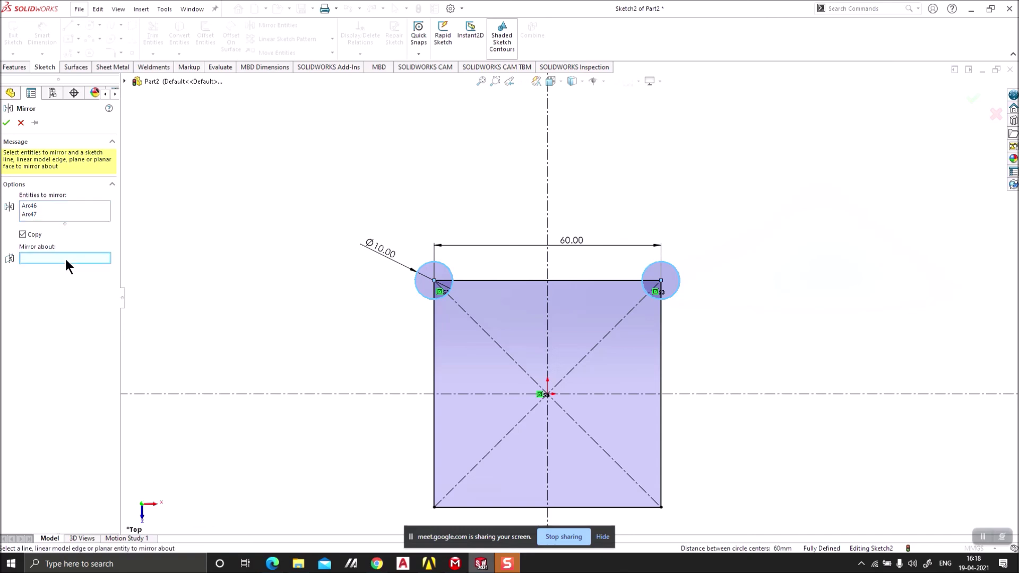
pyautogui.click(247, 395)
pyautogui.click(6, 123)
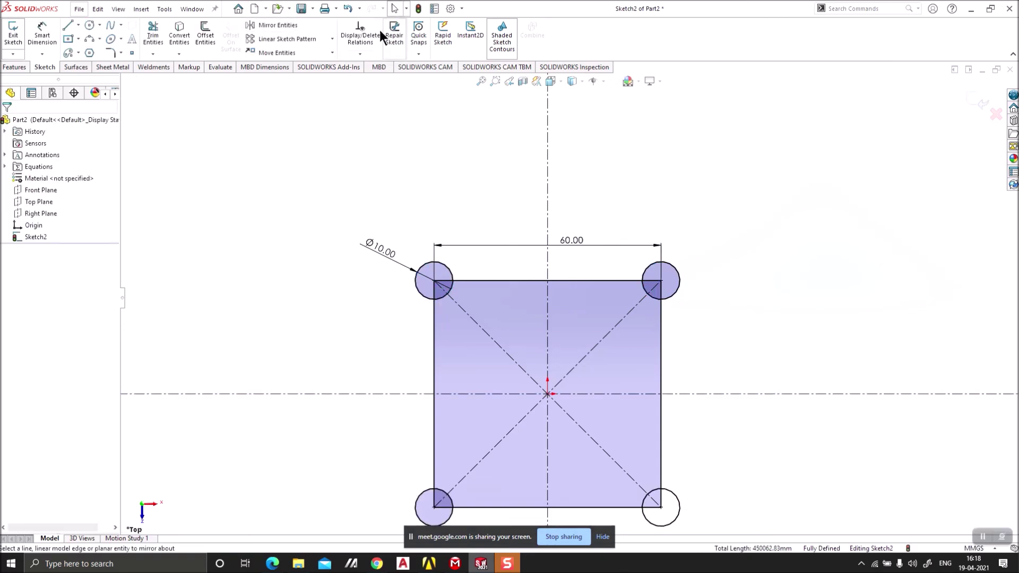
# Step: Trim the outer circle arcs and the enclosed square corners at the two upper corners, leaving concave quarter-round notches
pyautogui.click(152, 33)
pyautogui.scroll(-4, 428, 230)
pyautogui.moveTo(505, 234); pyautogui.dragTo(418, 256)
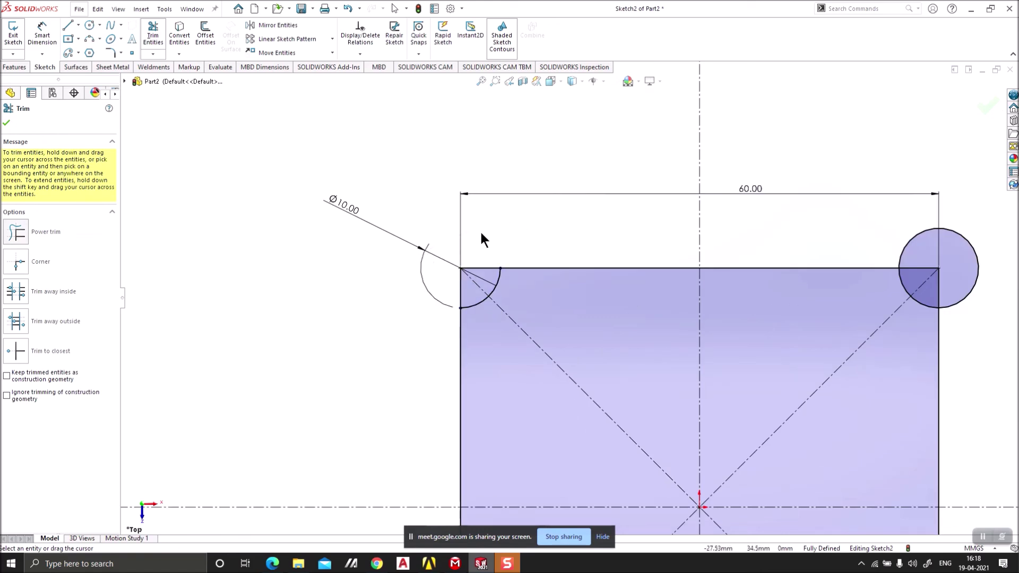
pyautogui.moveTo(480, 231); pyautogui.dragTo(419, 294)
pyautogui.scroll(5, 382, 253)
pyautogui.scroll(-1, 773, 295)
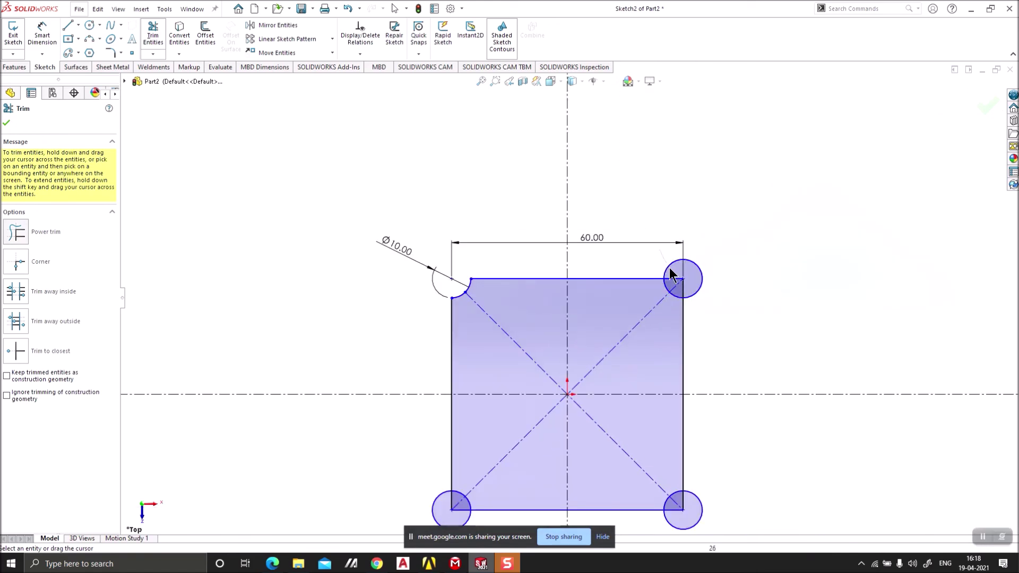
pyautogui.moveTo(673, 273); pyautogui.dragTo(698, 292)
pyautogui.scroll(3, 623, 218)
pyautogui.scroll(-2, 677, 412)
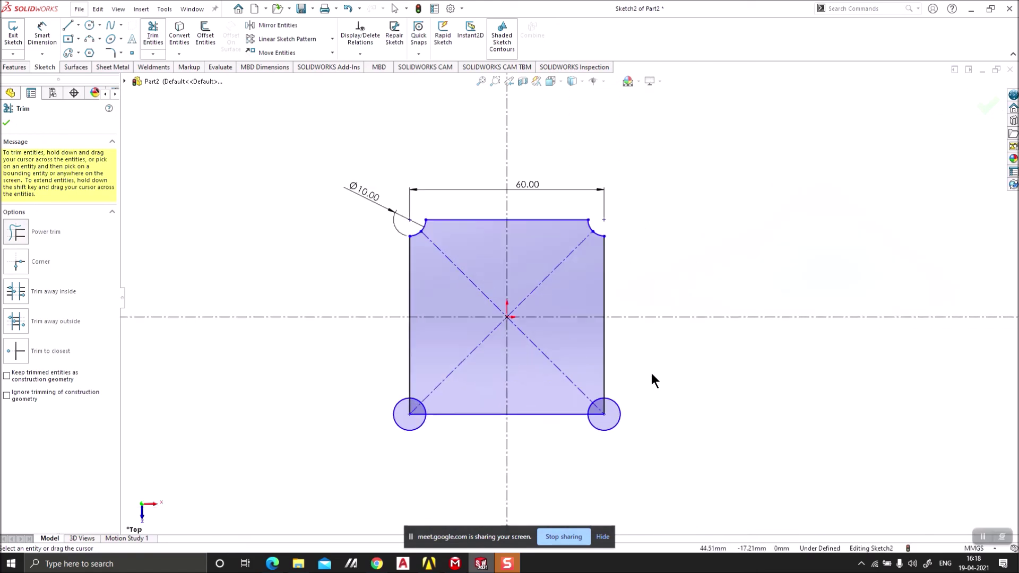
# Step: Trim the outer circle arcs and enclosed square corners at the two lower corners to form matching notches
pyautogui.scroll(-2, 589, 462)
pyautogui.moveTo(598, 446); pyautogui.dragTo(645, 352)
pyautogui.moveTo(349, 402); pyautogui.dragTo(313, 354)
pyautogui.scroll(3, 283, 364)
pyautogui.scroll(-2, 512, 138)
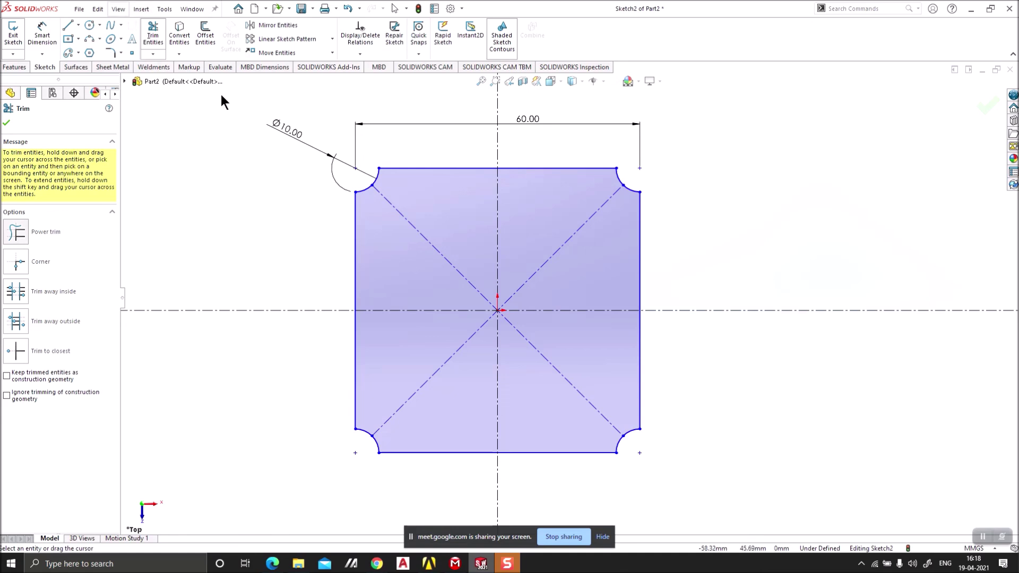
pyautogui.click(204, 37)
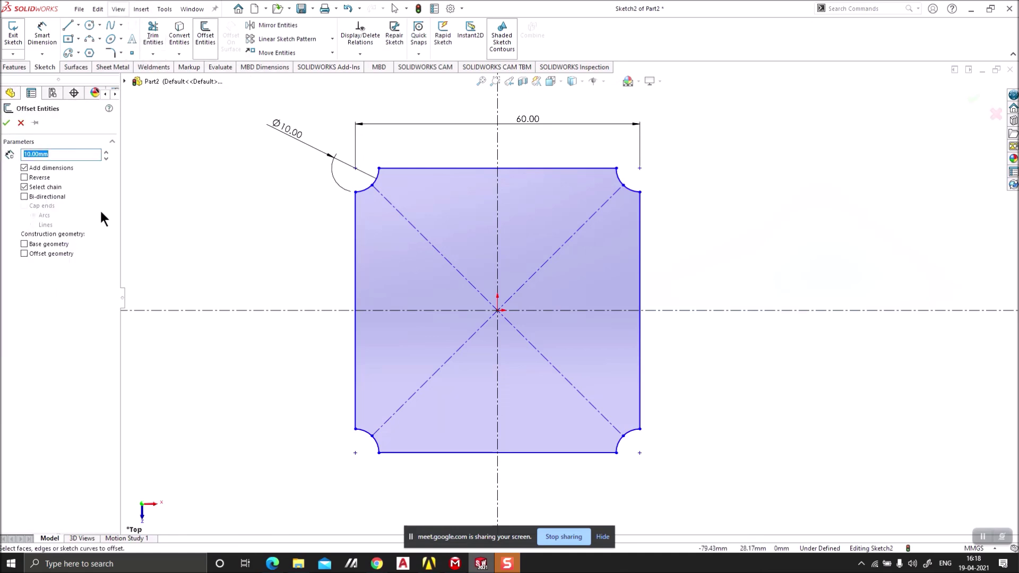
pyautogui.write('5')
pyautogui.click(356, 250)
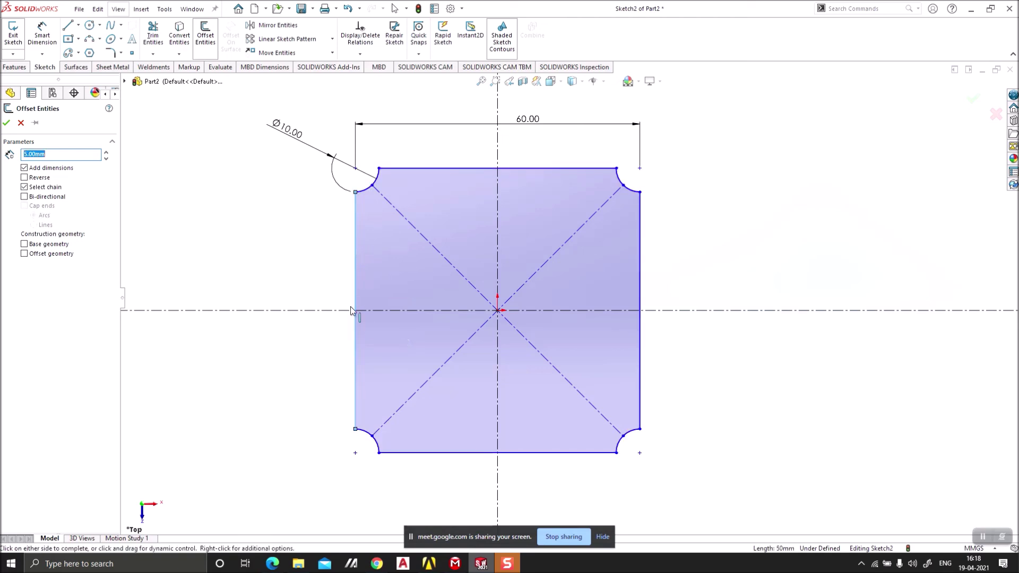
pyautogui.click(20, 123)
# Step: Offset the complete notched outline 5 mm inward with Offset Entities, reversing the direction and keeping chain selection and added dimensions
pyautogui.click(355, 223)
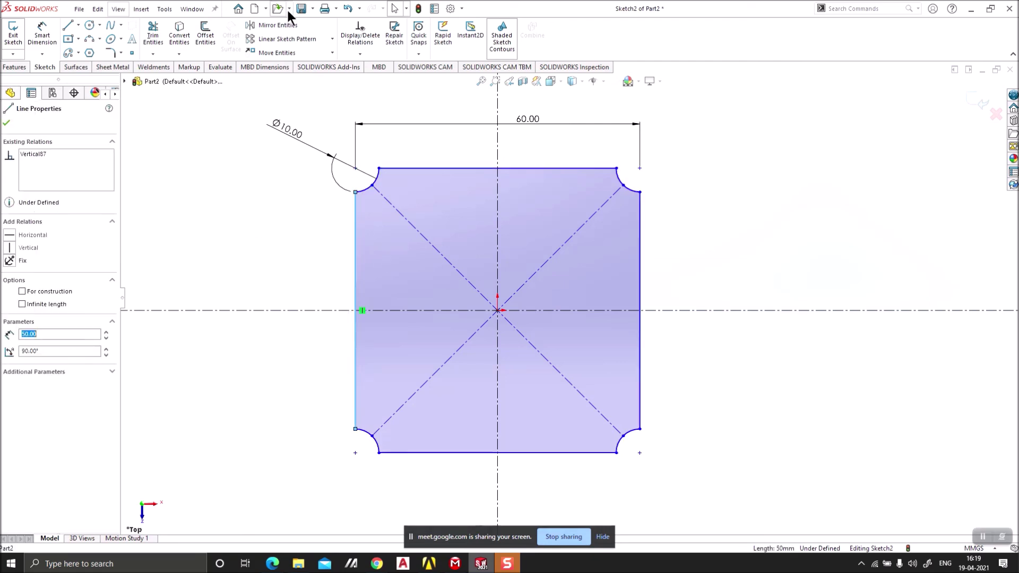
pyautogui.click(205, 35)
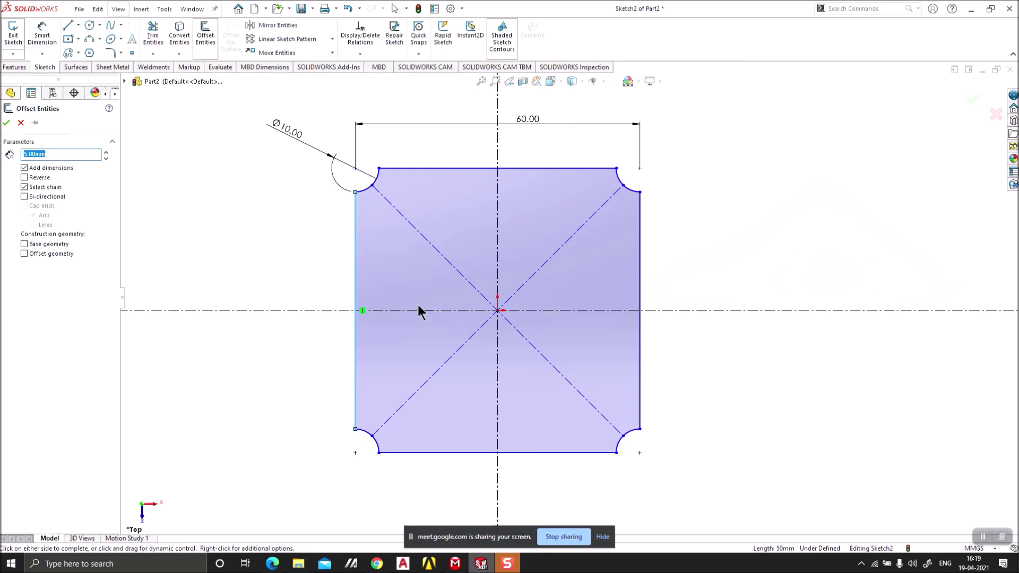
pyautogui.scroll(-2, 350, 256)
pyautogui.scroll(2, 297, 247)
pyautogui.click(28, 177)
pyautogui.click(30, 153)
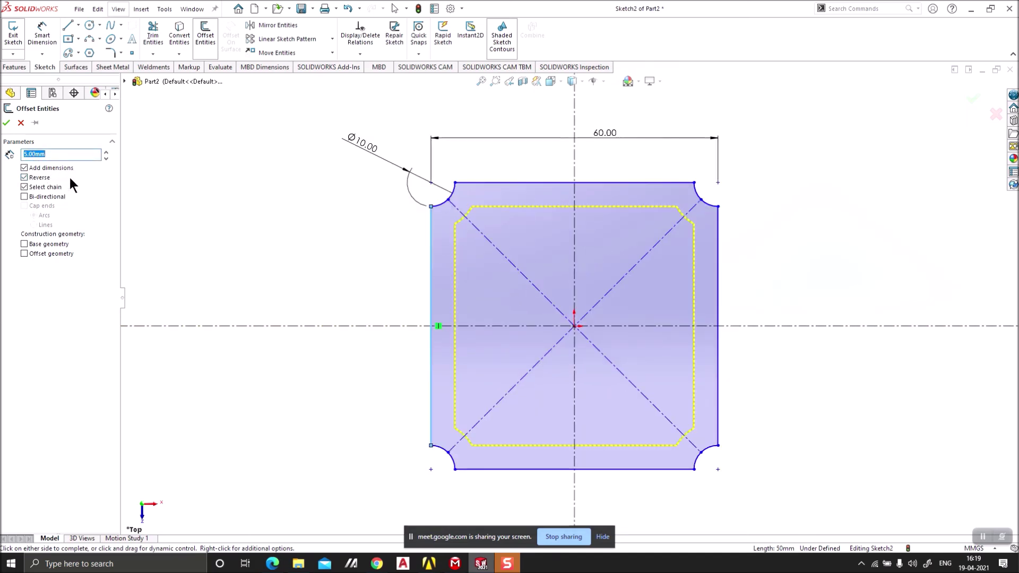
pyautogui.click(36, 179)
pyautogui.click(35, 178)
pyautogui.click(7, 123)
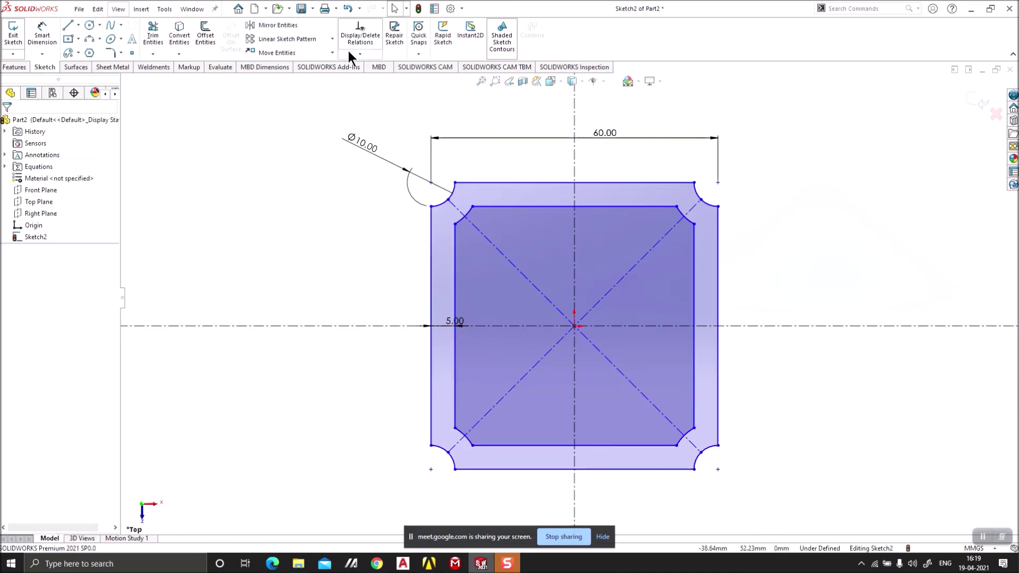
# Step: Offset the horizontal centerline 15 mm in both directions using the bi-directional option
pyautogui.click(206, 35)
pyautogui.click(401, 327)
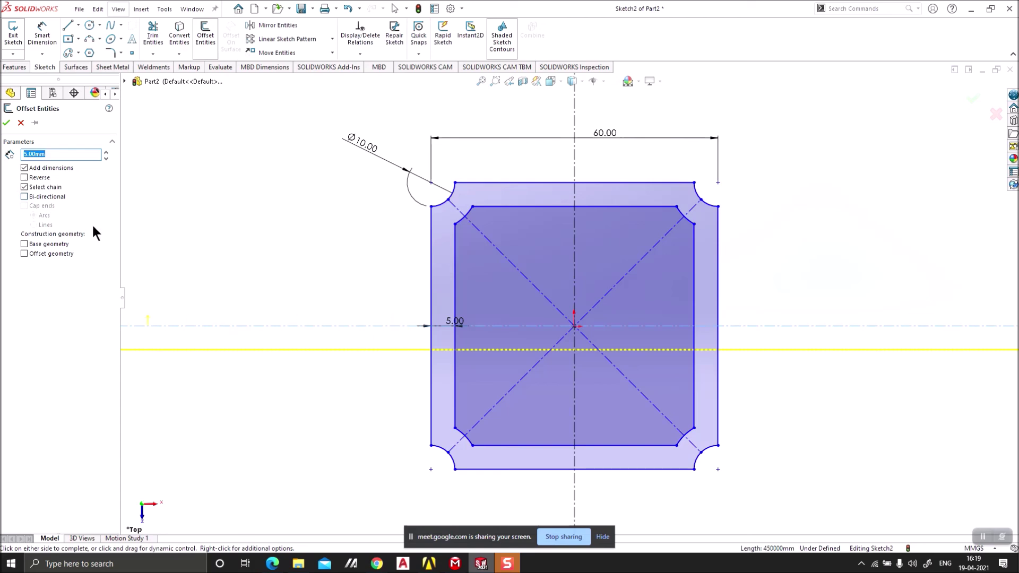
pyautogui.click(24, 197)
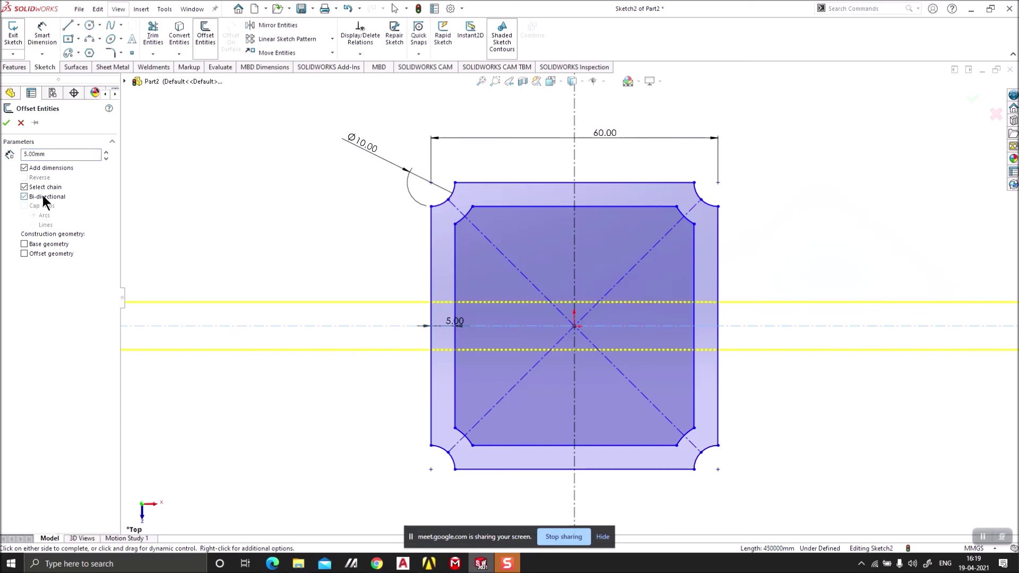
pyautogui.moveTo(54, 154); pyautogui.dragTo(0, 132)
pyautogui.write('15')
pyautogui.press('Return')
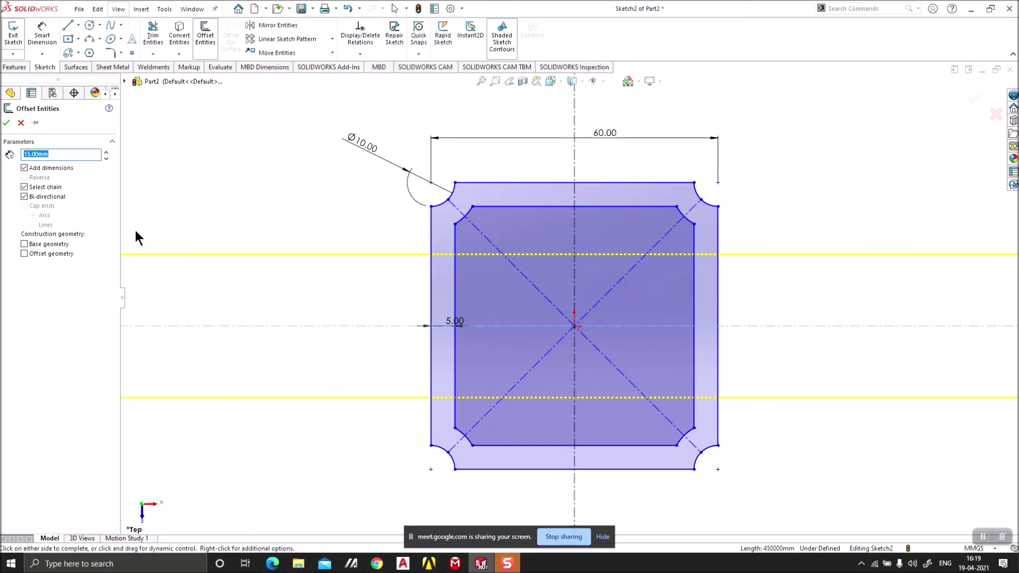
pyautogui.click(5, 124)
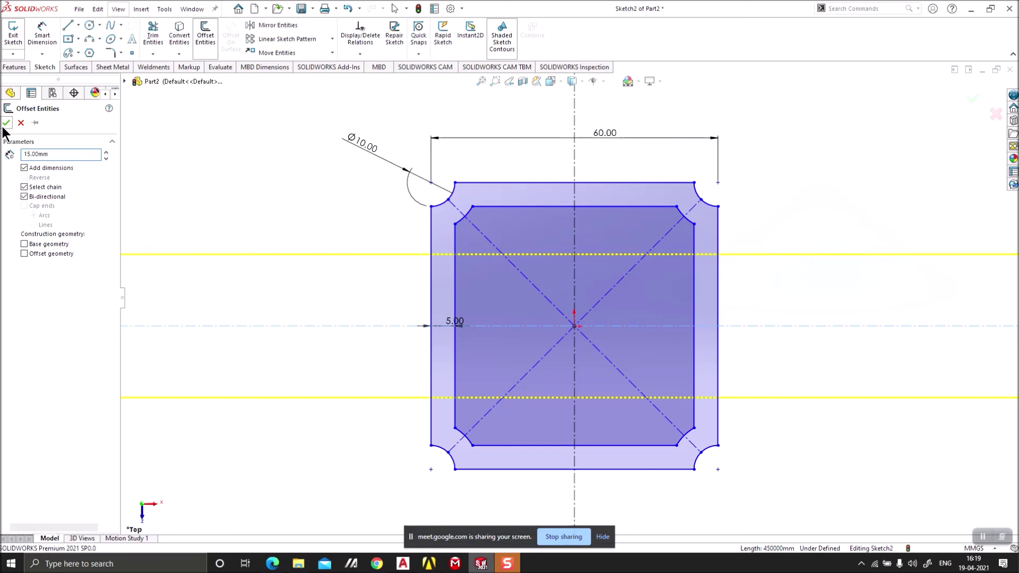
# Step: Offset the vertical centerline bi-directionally by 15 mm
pyautogui.click(575, 227)
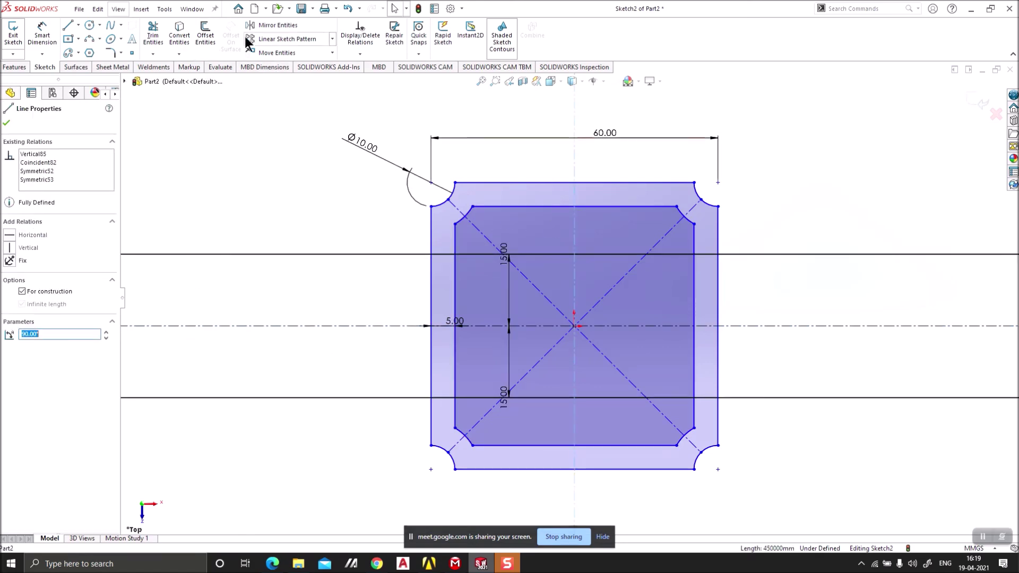
pyautogui.click(205, 35)
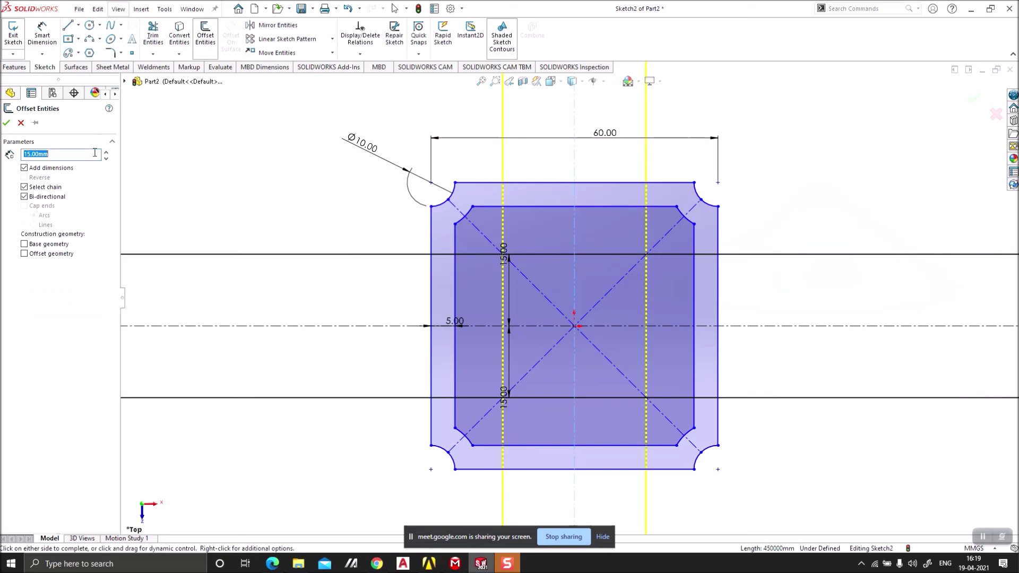
pyautogui.click(7, 122)
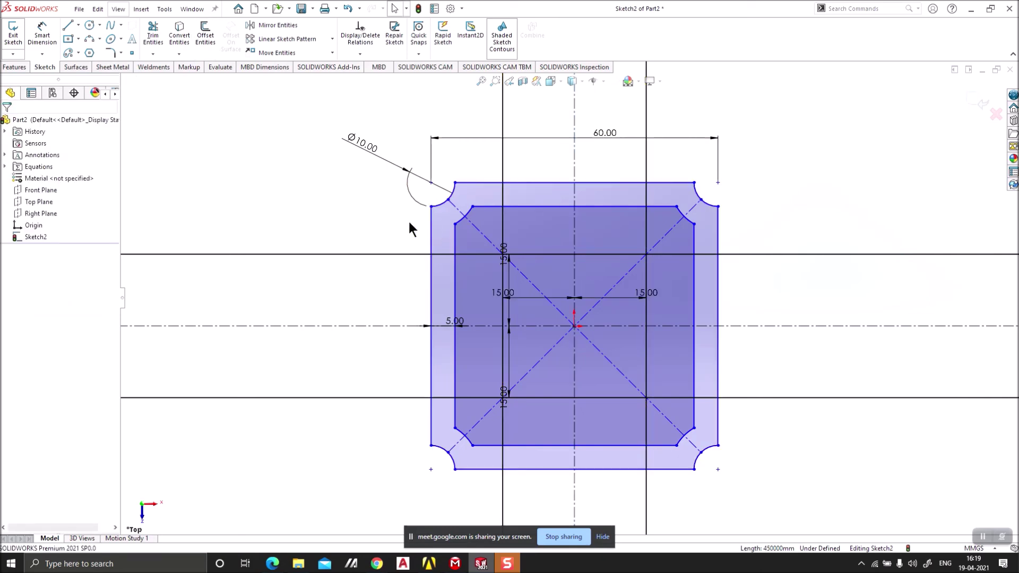
# Step: Trim the outer outline's left, top and right edges between the 15 mm offset lines, along with the line ends projecting beyond those sides
pyautogui.click(153, 42)
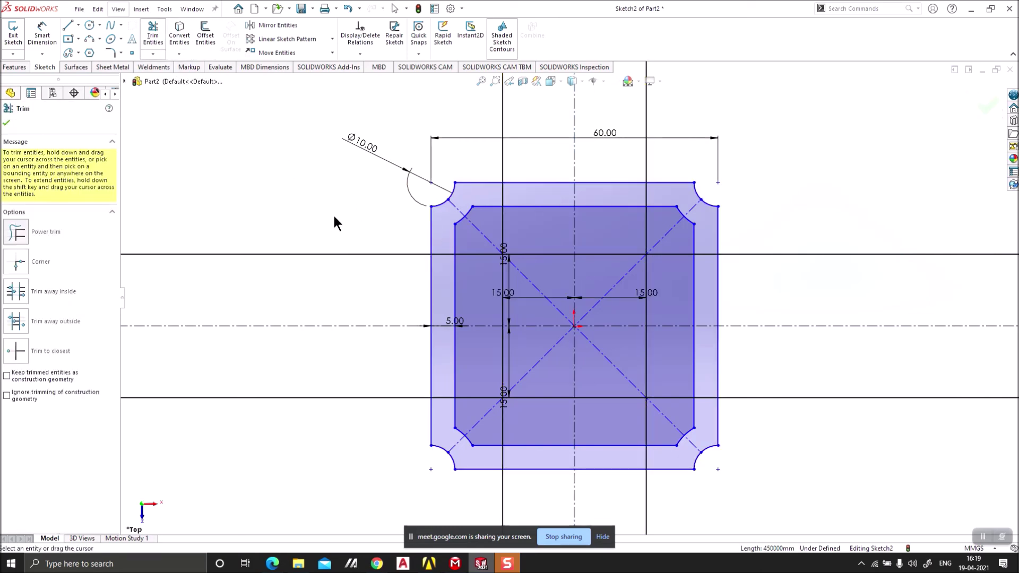
pyautogui.moveTo(336, 211)
pyautogui.mouseDown()
pyautogui.moveTo(335, 255)
pyautogui.moveTo(434, 278)
pyautogui.mouseUp()
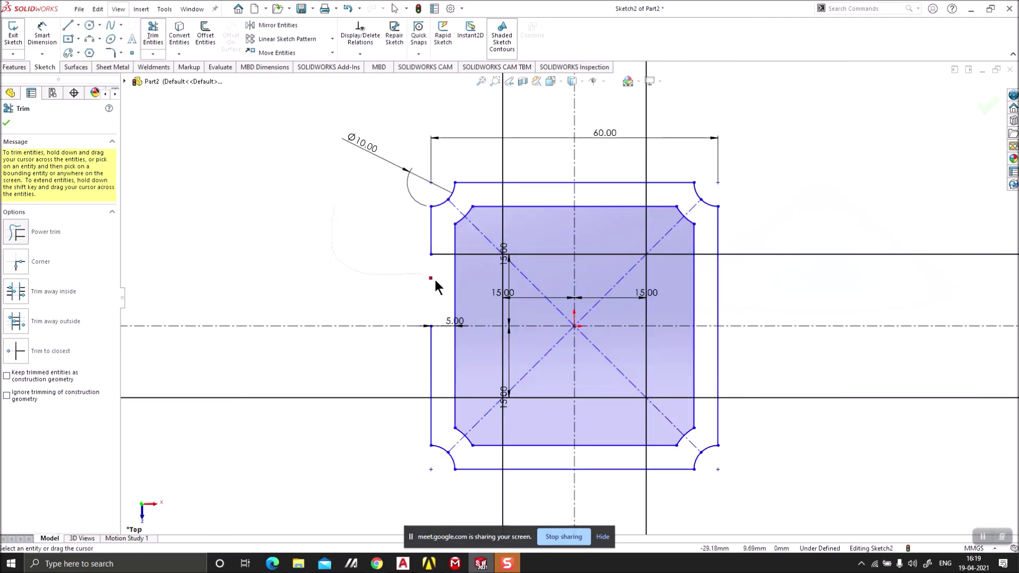
pyautogui.moveTo(378, 405)
pyautogui.mouseDown()
pyautogui.moveTo(432, 393)
pyautogui.moveTo(431, 370)
pyautogui.mouseUp()
pyautogui.scroll(-4, 451, 247)
pyautogui.moveTo(481, 169)
pyautogui.mouseDown()
pyautogui.moveTo(559, 210)
pyautogui.moveTo(693, 173)
pyautogui.moveTo(721, 200)
pyautogui.mouseUp()
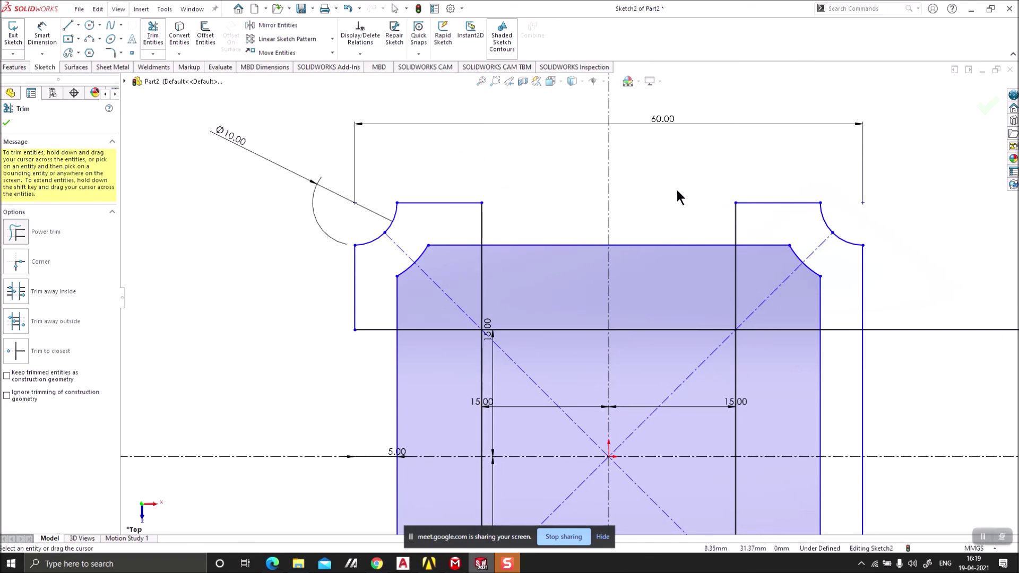
pyautogui.scroll(3, 690, 265)
pyautogui.scroll(-2, 743, 425)
pyautogui.moveTo(751, 466)
pyautogui.mouseDown()
pyautogui.moveTo(693, 399)
pyautogui.moveTo(723, 227)
pyautogui.moveTo(676, 292)
pyautogui.mouseUp()
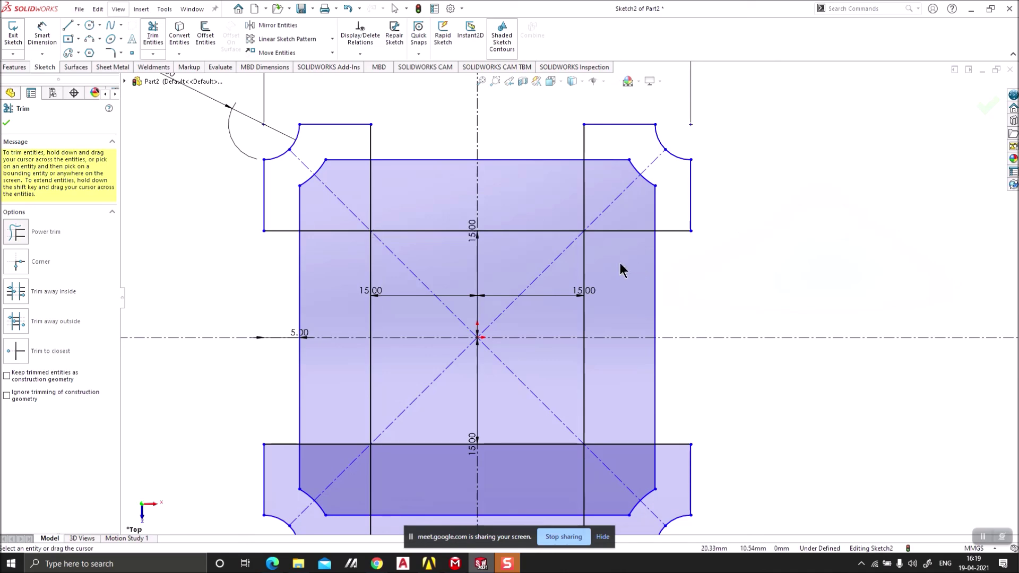
# Step: Check the page 8 drawing in the exercise PDF, return to SOLIDWORKS, and trim away the inner offset outline's upper-left corner
pyautogui.hotkey('alt', 'Tab')
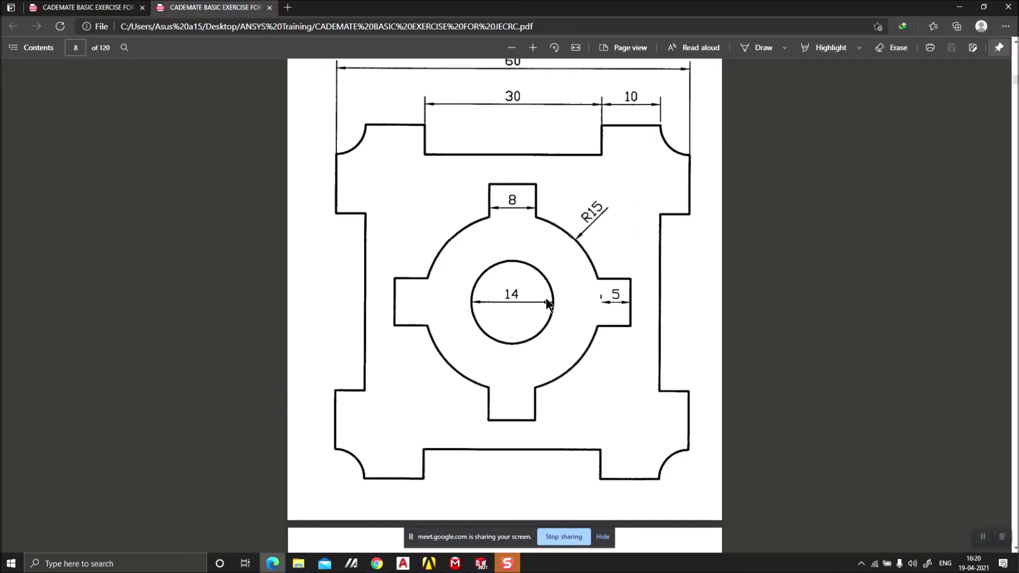
pyautogui.hotkey('alt', 'Tab')
pyautogui.hotkey('alt', 'Tab')
pyautogui.hotkey('alt', 'Tab')
pyautogui.moveTo(335, 133); pyautogui.dragTo(318, 161)
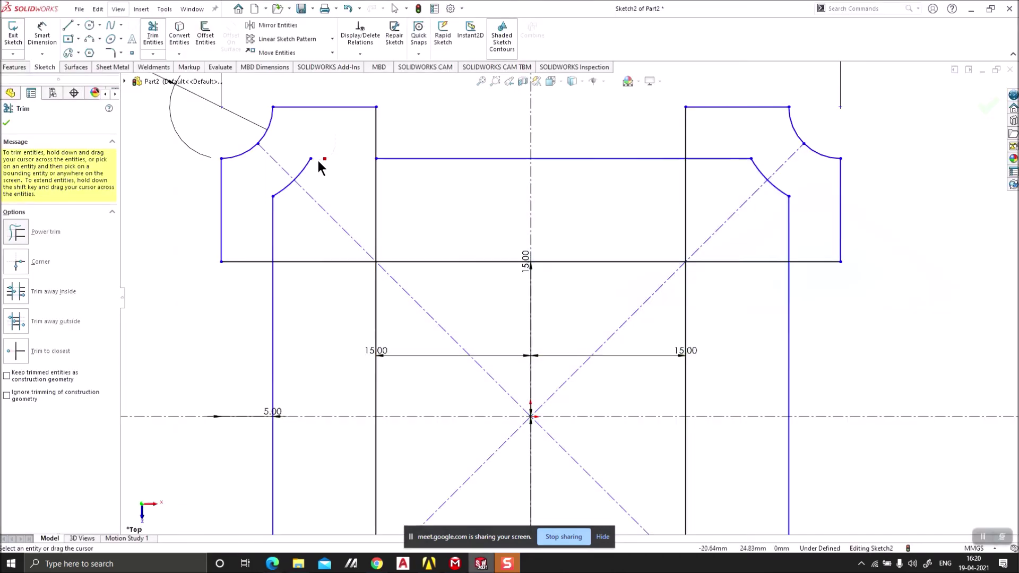
pyautogui.press('z')
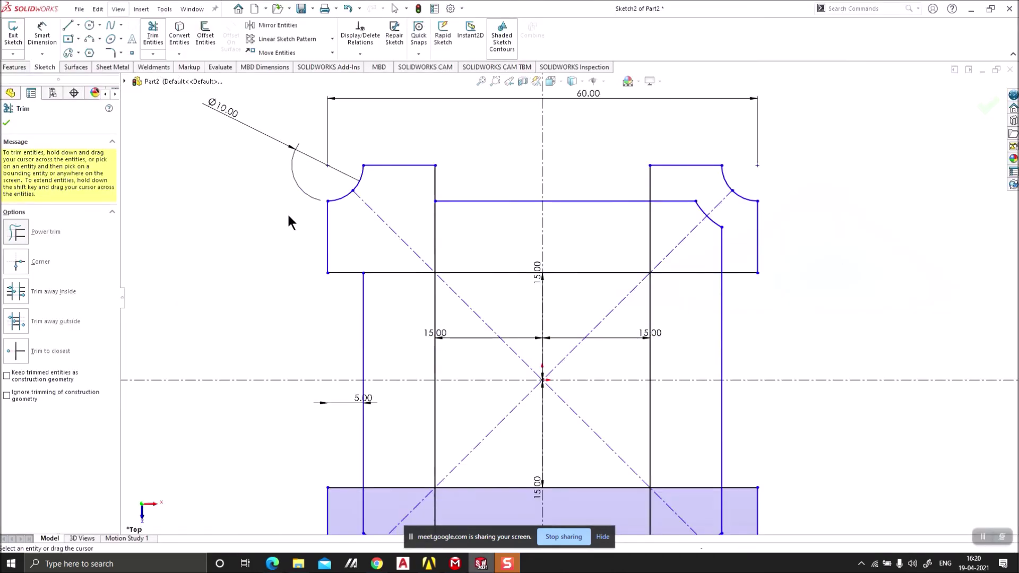
# Step: Recheck the PDF drawing and trim the 15 mm offset line segments inside the plate's upper-left region
pyautogui.scroll(3, 453, 334)
pyautogui.hotkey('alt', 'Tab')
pyautogui.hotkey('alt', 'Tab')
pyautogui.moveTo(445, 247); pyautogui.dragTo(453, 230)
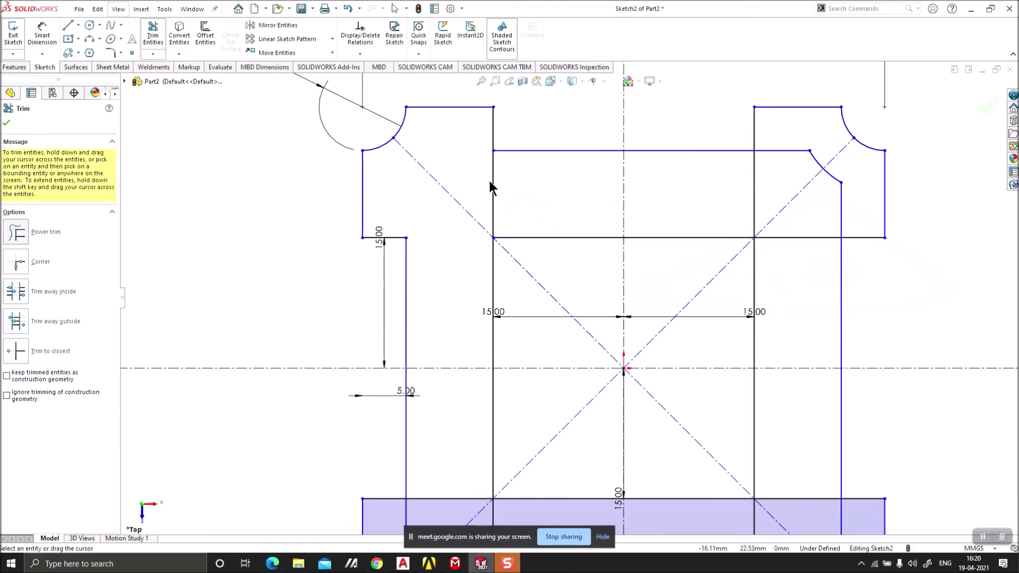
pyautogui.moveTo(490, 180); pyautogui.dragTo(574, 241)
pyautogui.scroll(2, 604, 214)
pyautogui.scroll(-1, 801, 254)
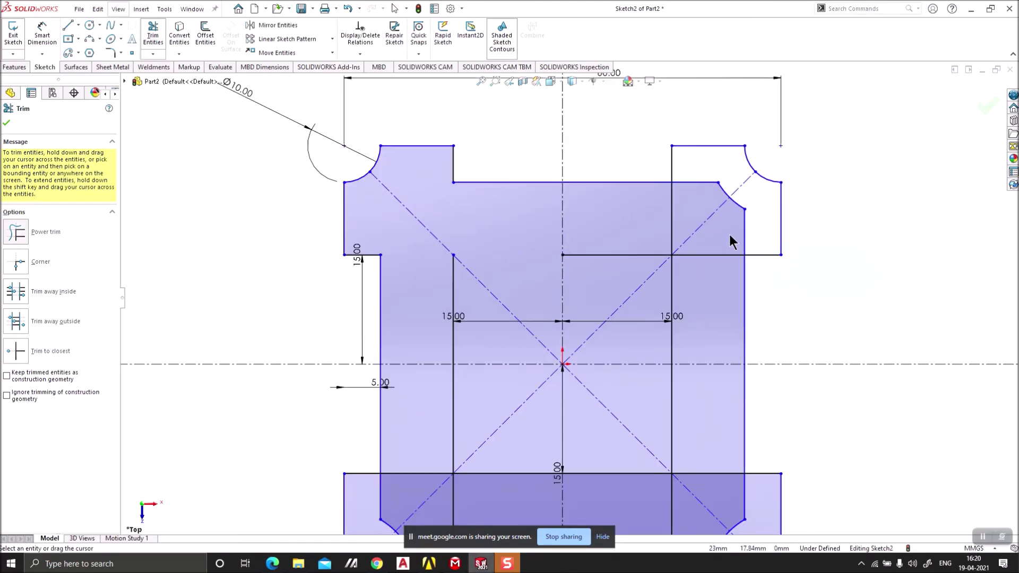
# Step: Trim away the inner outline's upper-right corner and the 15 mm offset line segments inside that region
pyautogui.scroll(1, 727, 210)
pyautogui.moveTo(692, 167)
pyautogui.mouseDown()
pyautogui.moveTo(712, 196)
pyautogui.moveTo(760, 212)
pyautogui.mouseUp()
pyautogui.moveTo(695, 292)
pyautogui.mouseDown()
pyautogui.moveTo(668, 218)
pyautogui.moveTo(575, 268)
pyautogui.moveTo(711, 309)
pyautogui.moveTo(631, 355)
pyautogui.mouseUp()
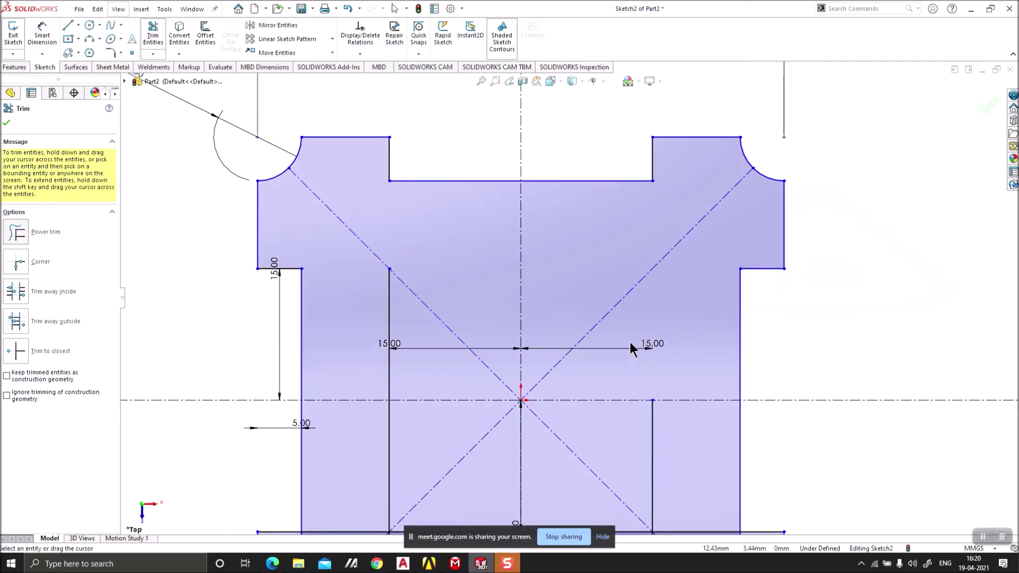
# Step: Trim the inner outline's lower-right corner and the 15 mm offset line segments inside that quarter of the plate
pyautogui.scroll(3, 629, 359)
pyautogui.scroll(-3, 634, 406)
pyautogui.moveTo(572, 329)
pyautogui.mouseDown()
pyautogui.moveTo(661, 414)
pyautogui.moveTo(694, 422)
pyautogui.mouseUp()
pyautogui.moveTo(685, 459); pyautogui.dragTo(652, 496)
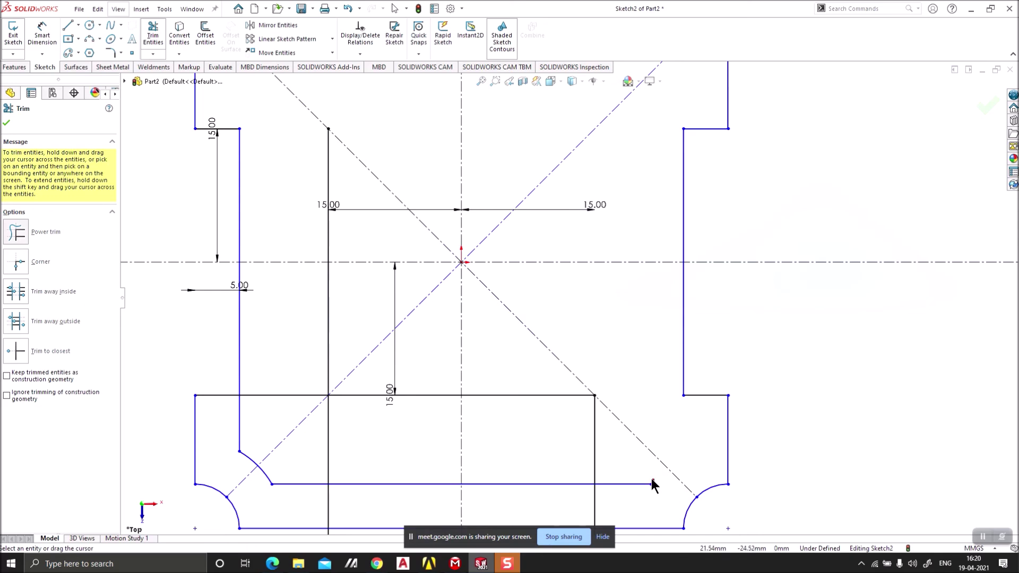
pyautogui.moveTo(610, 455); pyautogui.dragTo(528, 368)
# Step: Trim the inner outline's lower-left corner and the remaining 15 mm offset line segments inside the plate
pyautogui.scroll(3, 547, 357)
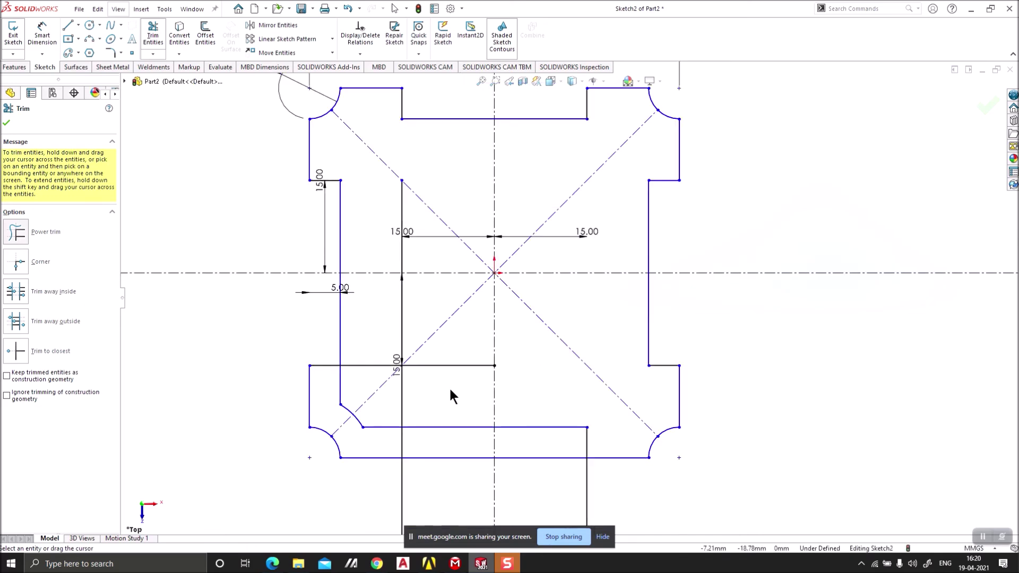
pyautogui.scroll(-3, 451, 390)
pyautogui.moveTo(472, 330)
pyautogui.mouseDown()
pyautogui.moveTo(422, 389)
pyautogui.moveTo(375, 405)
pyautogui.moveTo(368, 439)
pyautogui.moveTo(326, 425)
pyautogui.moveTo(304, 387)
pyautogui.moveTo(313, 390)
pyautogui.moveTo(358, 336)
pyautogui.moveTo(370, 287)
pyautogui.mouseUp()
pyautogui.scroll(-2, 326, 425)
pyautogui.scroll(4, 374, 281)
pyautogui.scroll(-2, 510, 104)
pyautogui.moveTo(484, 233); pyautogui.dragTo(399, 209)
pyautogui.scroll(3, 609, 266)
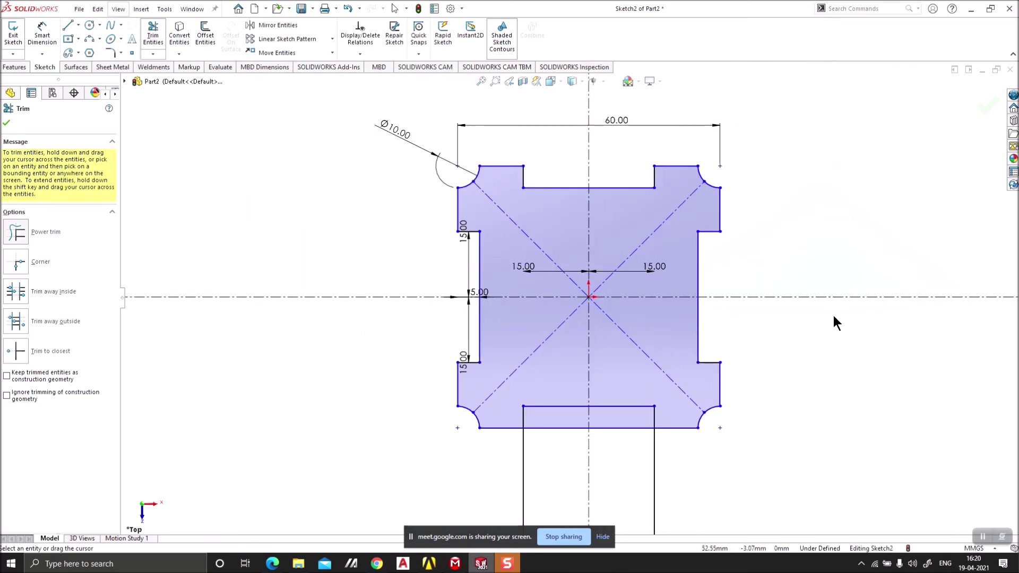
# Step: Trim the inner outline's bottom edge between the vertical offset lines and delete the two leftover vertical lines below it
pyautogui.scroll(-1, 727, 295)
pyautogui.moveTo(587, 421)
pyautogui.mouseDown()
pyautogui.moveTo(578, 434)
pyautogui.moveTo(521, 436)
pyautogui.mouseUp()
pyautogui.scroll(2, 580, 421)
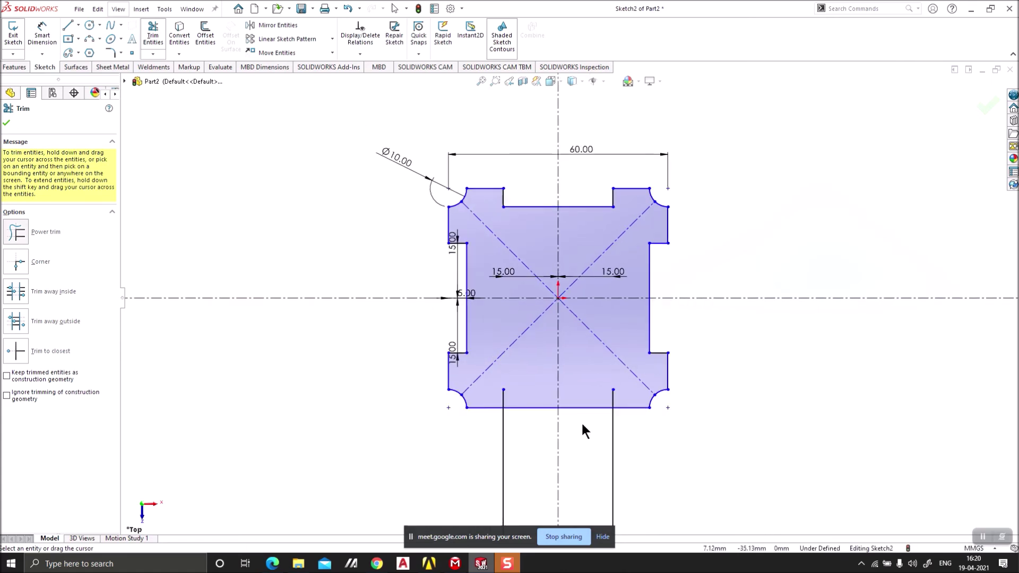
pyautogui.scroll(2, 622, 406)
pyautogui.press('Escape')
pyautogui.click(599, 406)
pyautogui.press('Delete')
pyautogui.click(522, 374)
pyautogui.press('Delete')
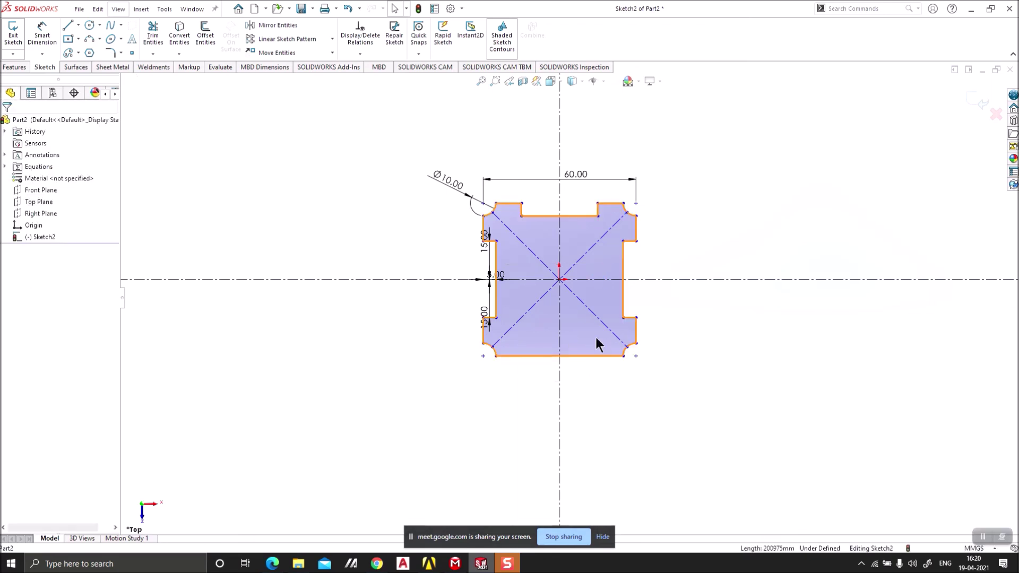
# Step: Check the page 8 drawing in the exercise PDF, return to SOLIDWORKS, and sketch a circle of about 15 mm radius centered on the origin
pyautogui.scroll(-1, 658, 237)
pyautogui.scroll(-1, 720, 275)
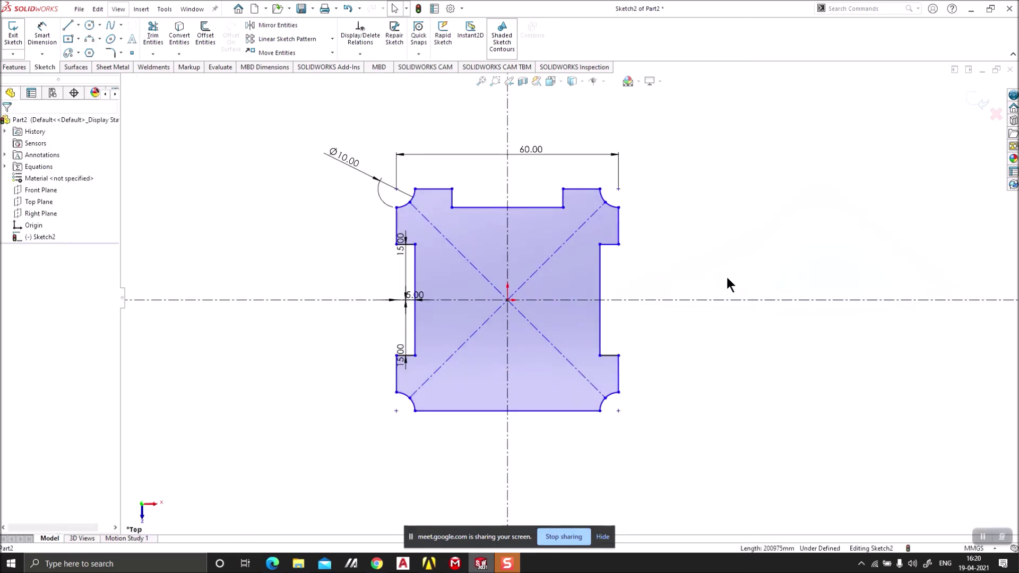
pyautogui.scroll(-1, 567, 317)
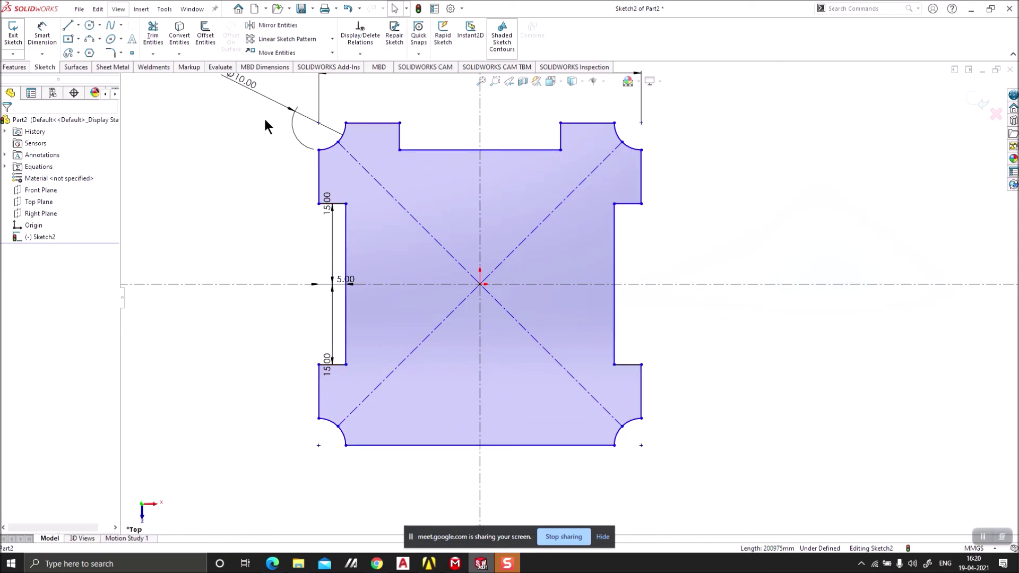
pyautogui.hotkey('alt', 'Tab')
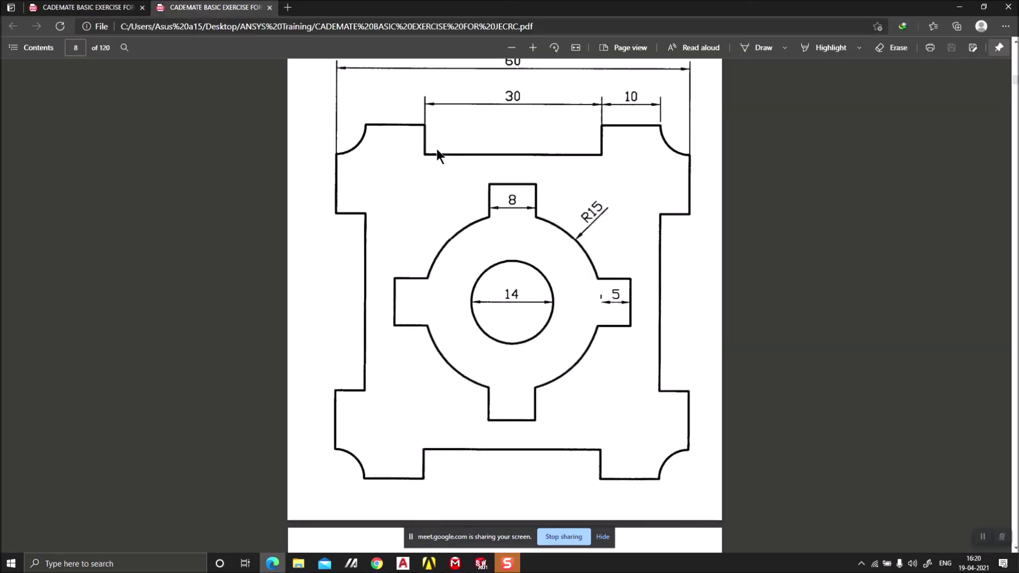
pyautogui.hotkey('alt', 'Tab')
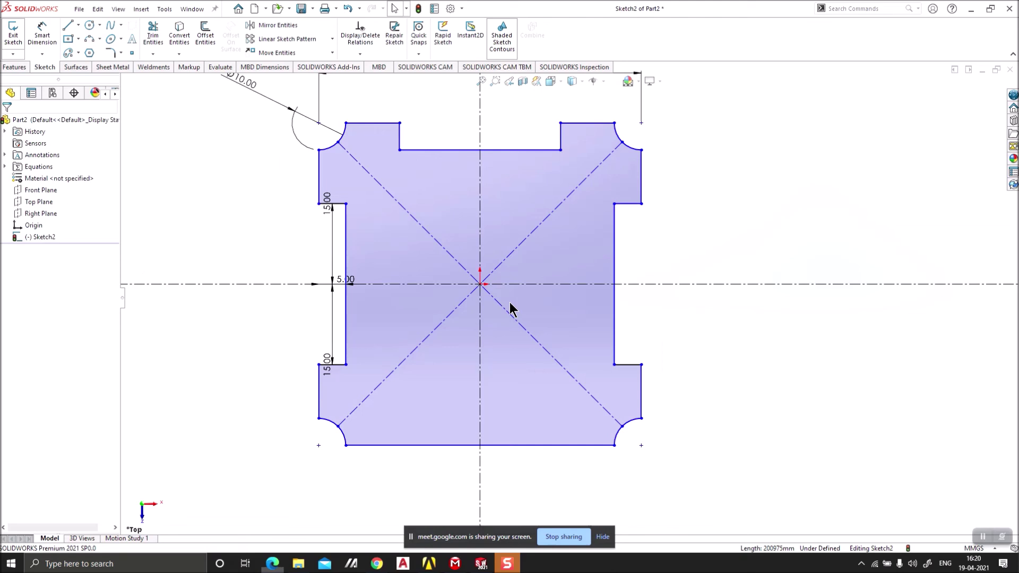
pyautogui.click(88, 26)
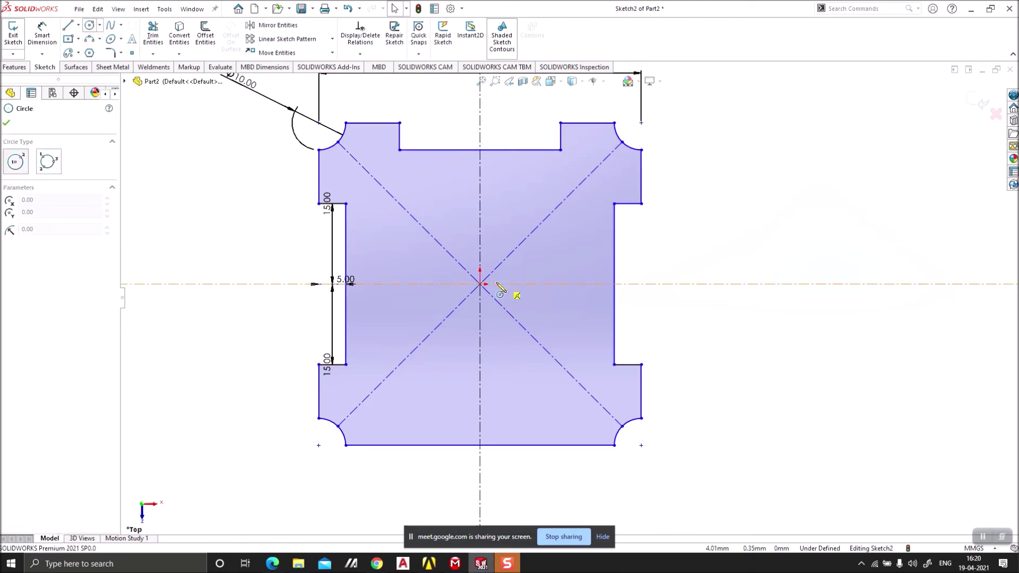
pyautogui.click(480, 284)
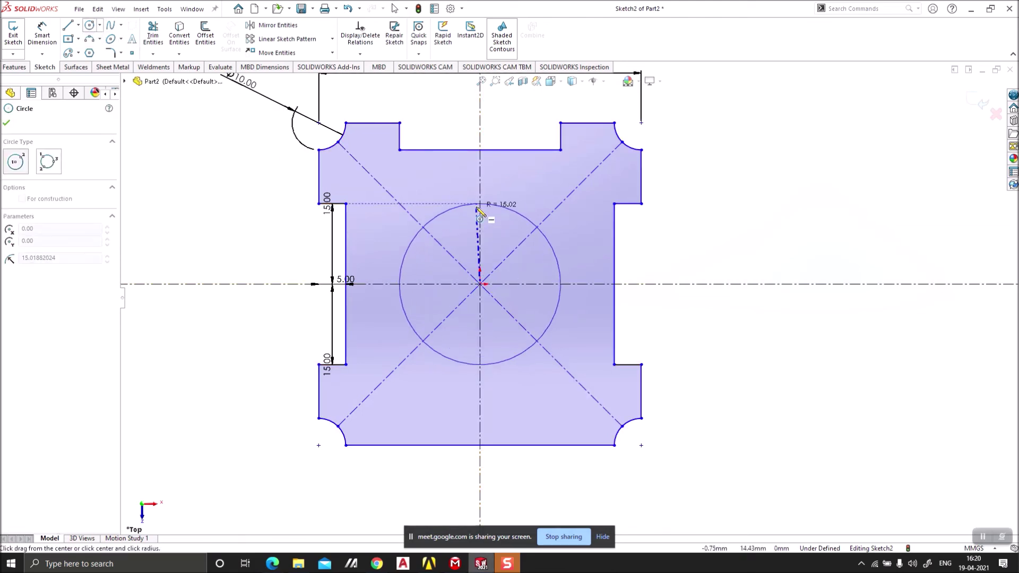
pyautogui.click(478, 208)
# Step: Recheck the drawing in the PDF, return to SOLIDWORKS, and delete the central circle
pyautogui.hotkey('alt', 'Tab')
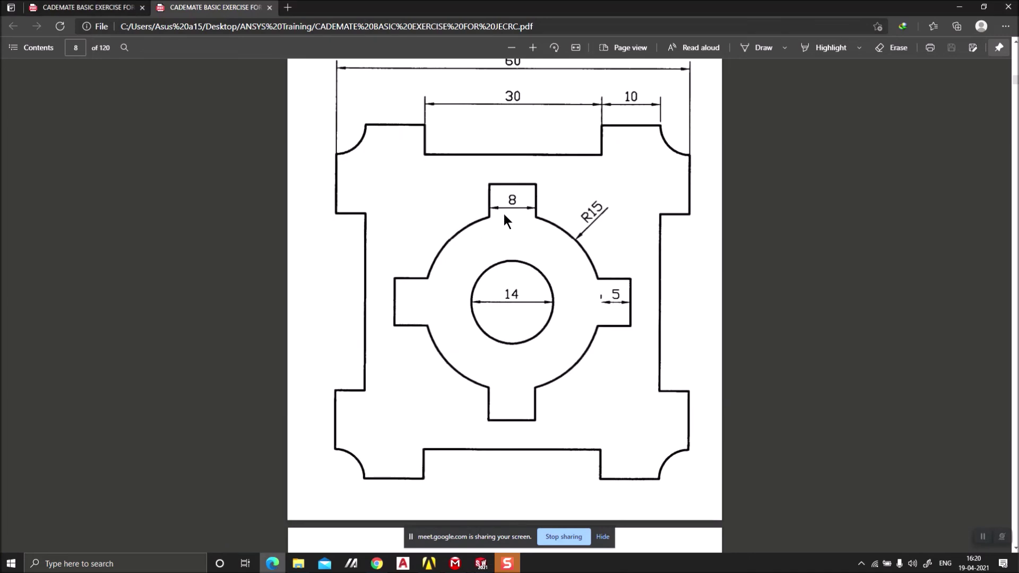
pyautogui.hotkey('alt', 'Tab')
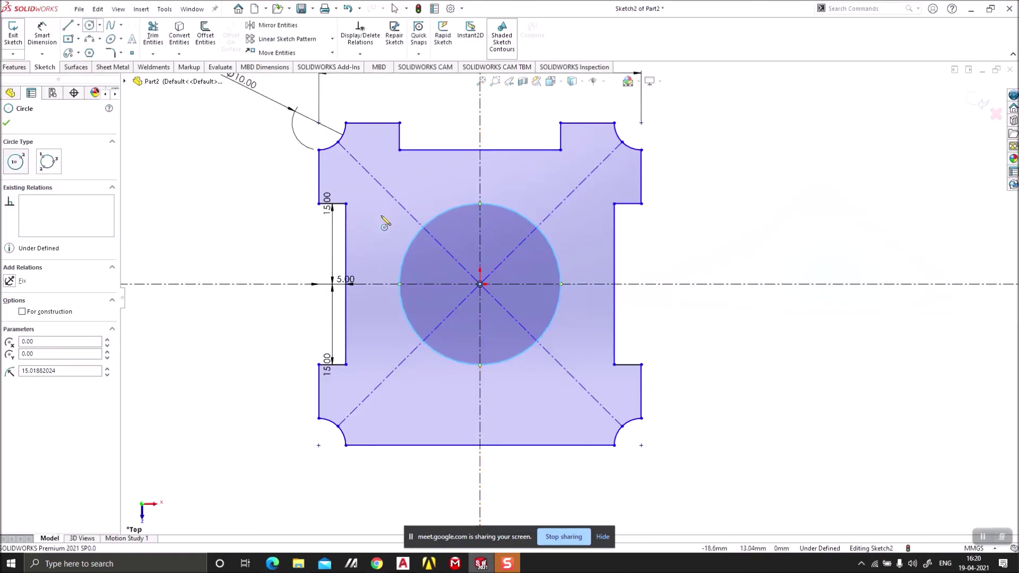
pyautogui.press('Escape')
pyautogui.click(410, 243)
pyautogui.press('Delete')
pyautogui.click(219, 151)
# Step: Sketch a circle centered on the origin and dimension its diameter to 30 mm
pyautogui.click(89, 25)
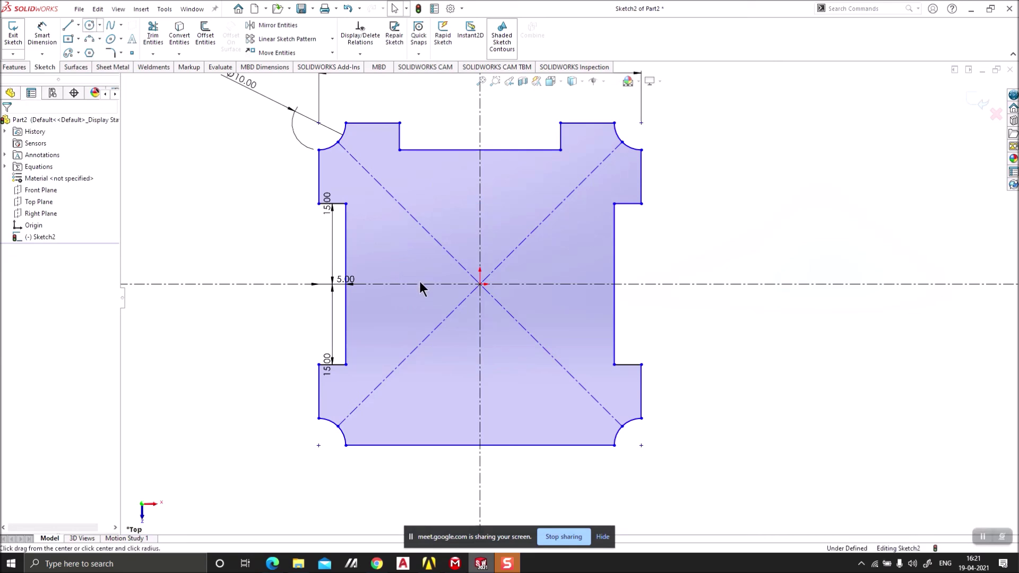
pyautogui.click(479, 284)
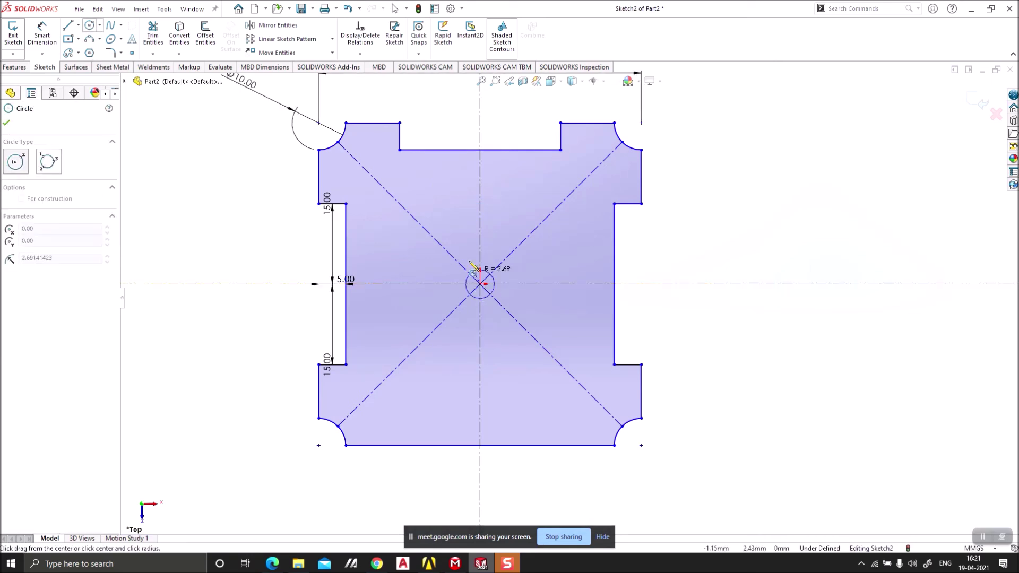
pyautogui.click(462, 206)
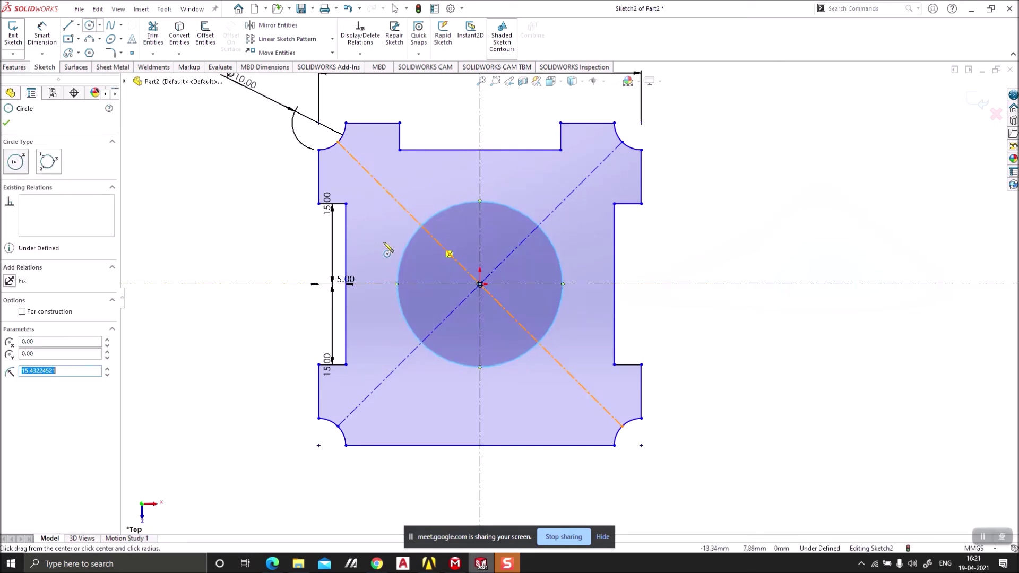
pyautogui.click(42, 33)
pyautogui.click(441, 211)
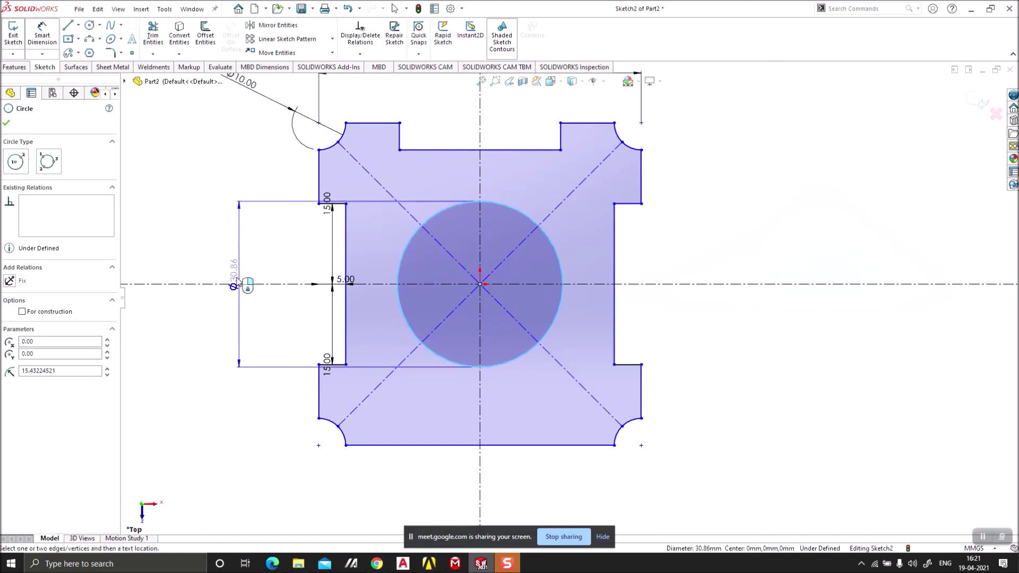
pyautogui.click(227, 314)
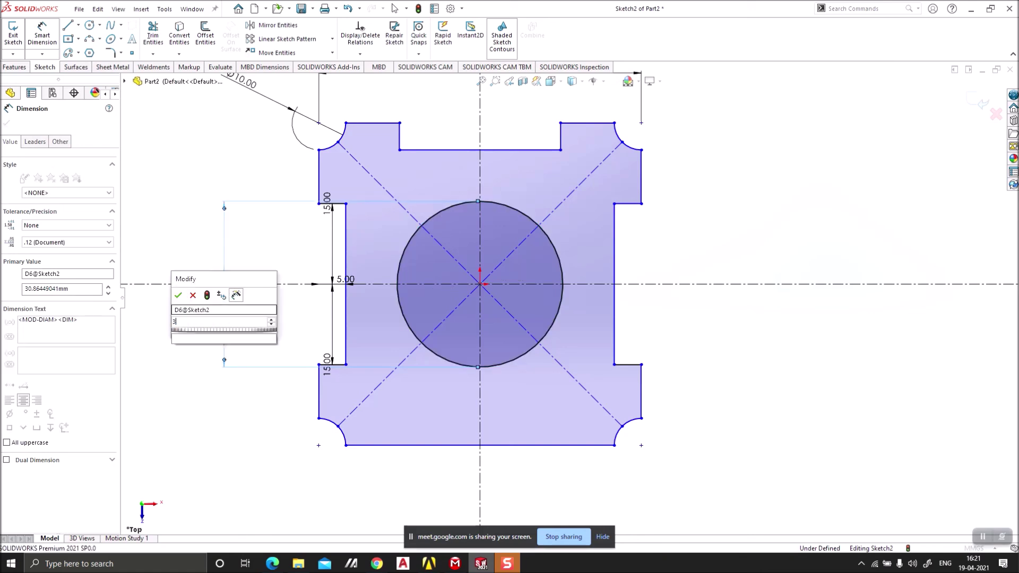
pyautogui.write('30')
pyautogui.press('Return')
pyautogui.click(286, 170)
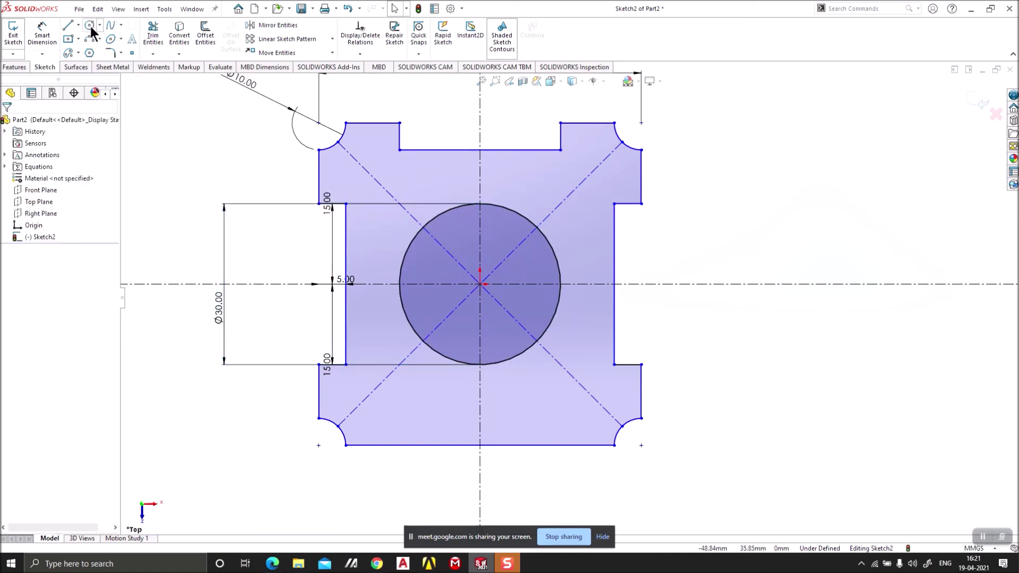
# Step: Check the central slots on the PDF drawing, return to SOLIDWORKS, and offset the 30 mm circle outward by 5 mm
pyautogui.hotkey('alt', 'Tab')
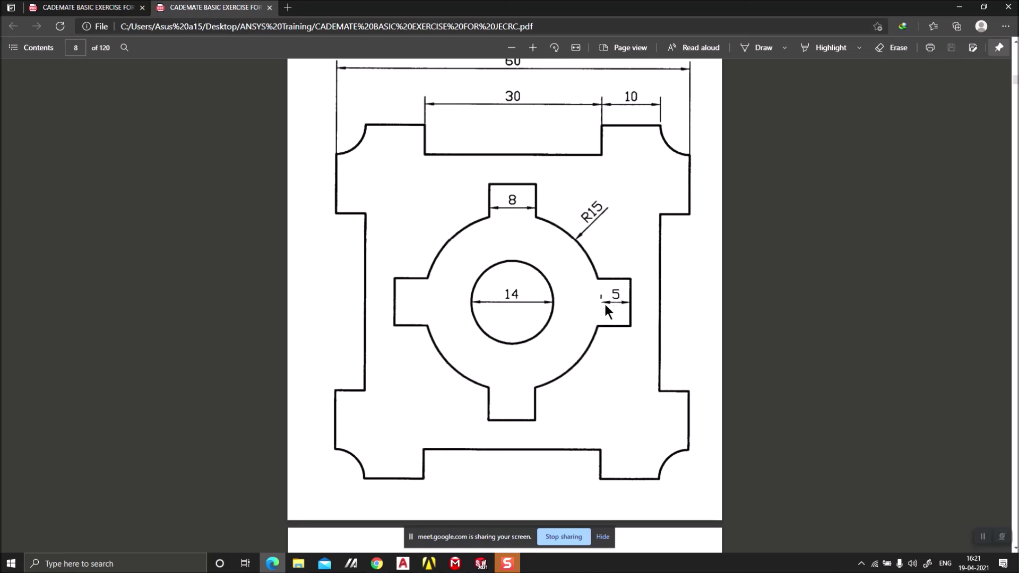
pyautogui.hotkey('alt', 'Tab')
pyautogui.click(205, 36)
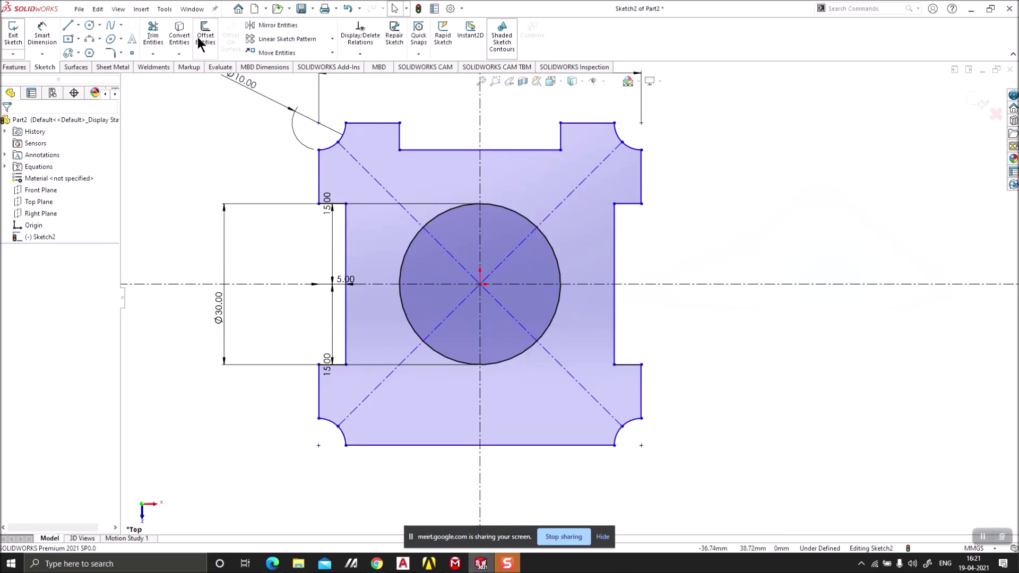
pyautogui.click(521, 217)
pyautogui.write('5')
pyautogui.press('Return')
pyautogui.click(42, 197)
pyautogui.click(6, 123)
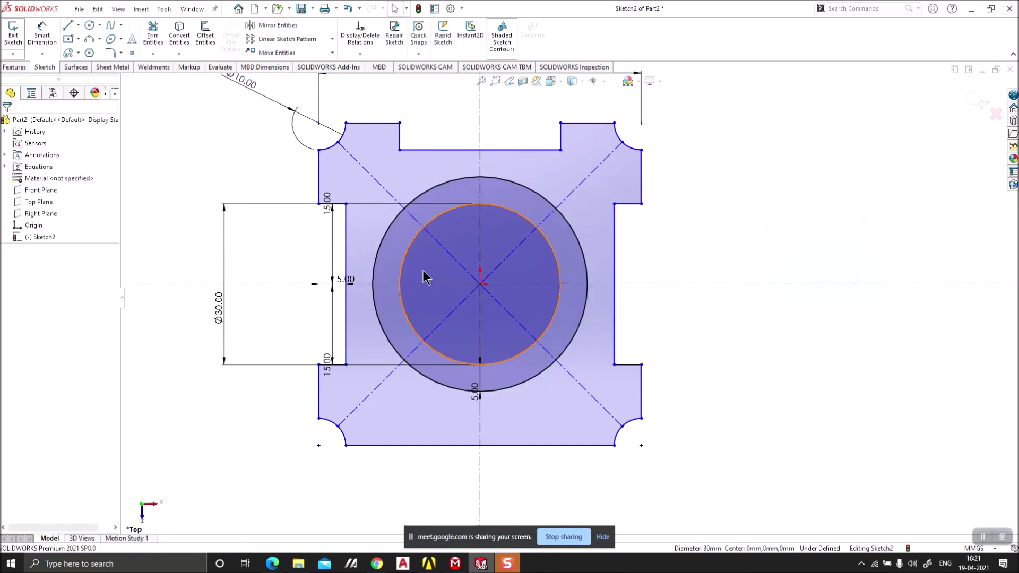
# Step: Offset the horizontal centerline 4 mm in both directions using the bi-directional option
pyautogui.scroll(-2, 520, 266)
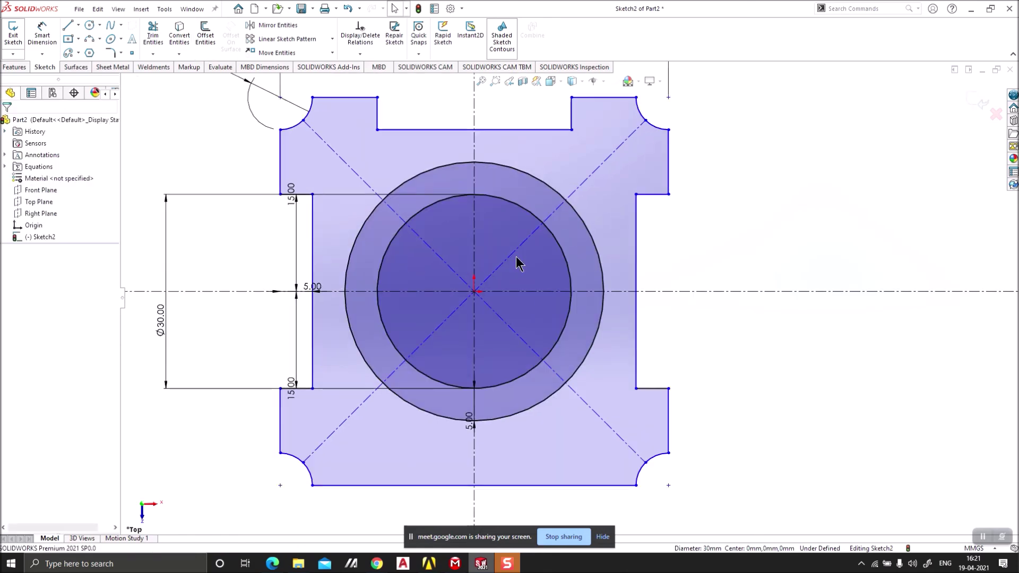
pyautogui.click(230, 291)
pyautogui.click(202, 44)
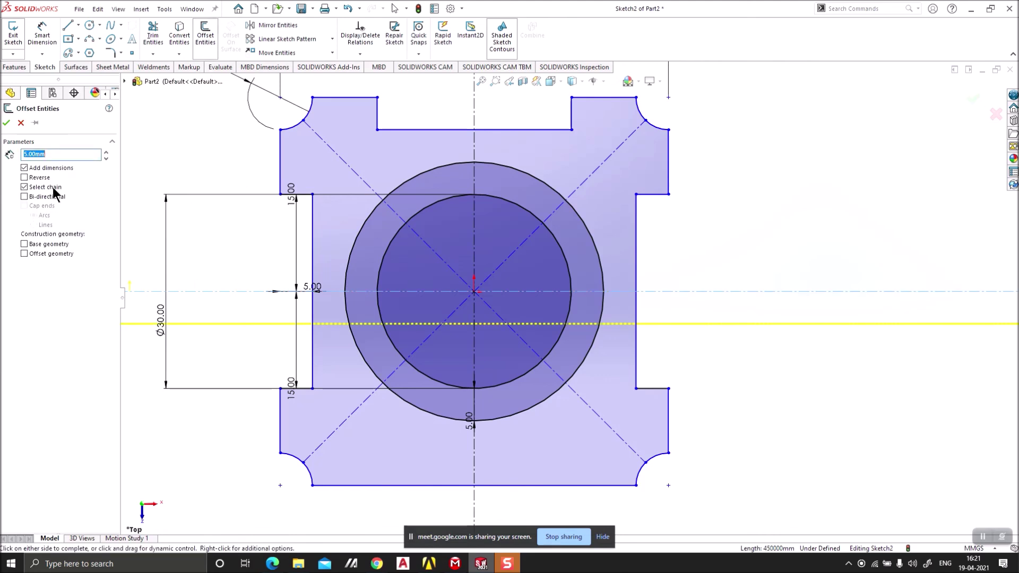
pyautogui.write('4')
pyautogui.click(24, 196)
pyautogui.click(6, 123)
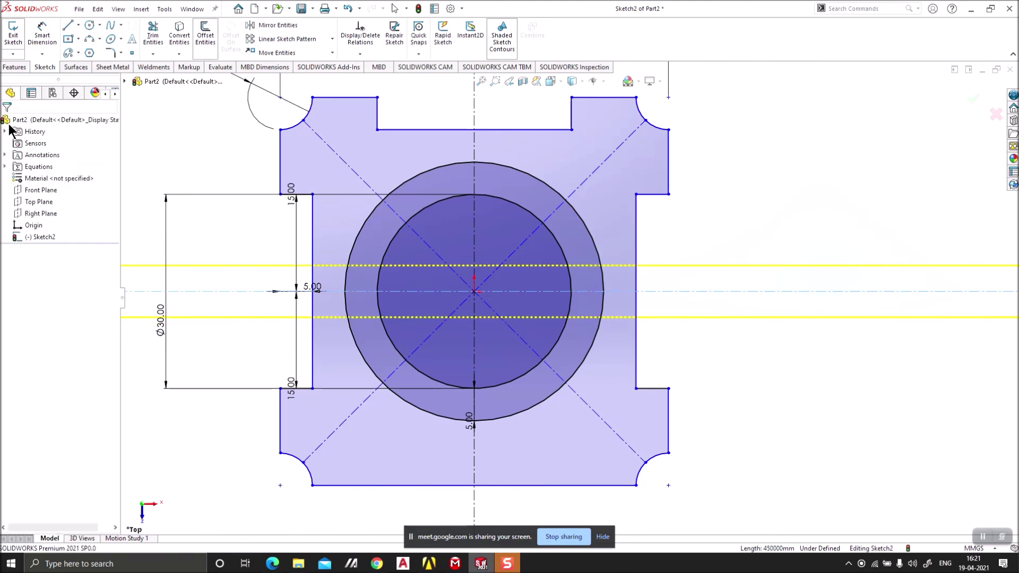
# Step: Offset the vertical centerline bi-directionally by 4 mm
pyautogui.click(474, 235)
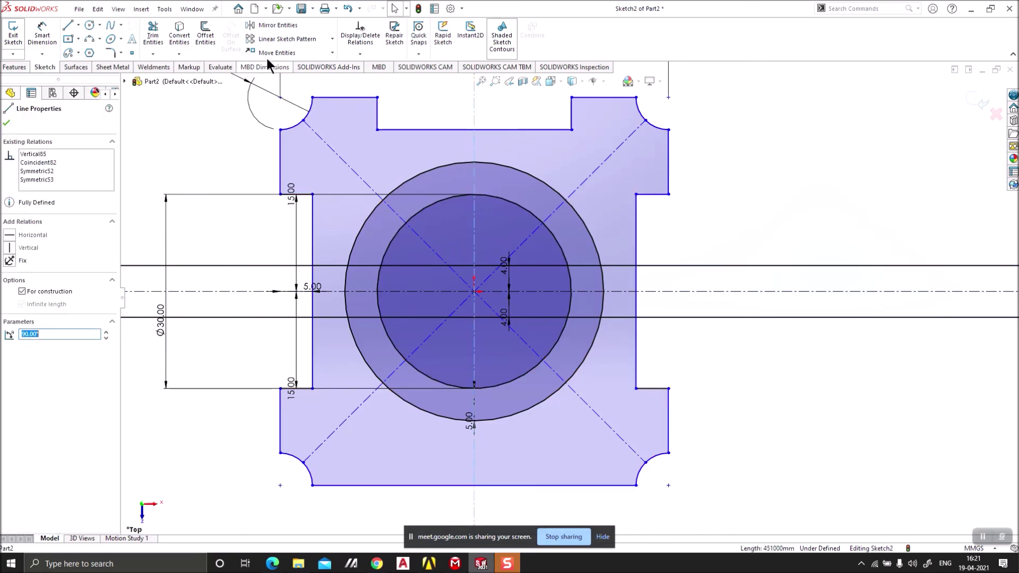
pyautogui.click(205, 32)
pyautogui.click(7, 123)
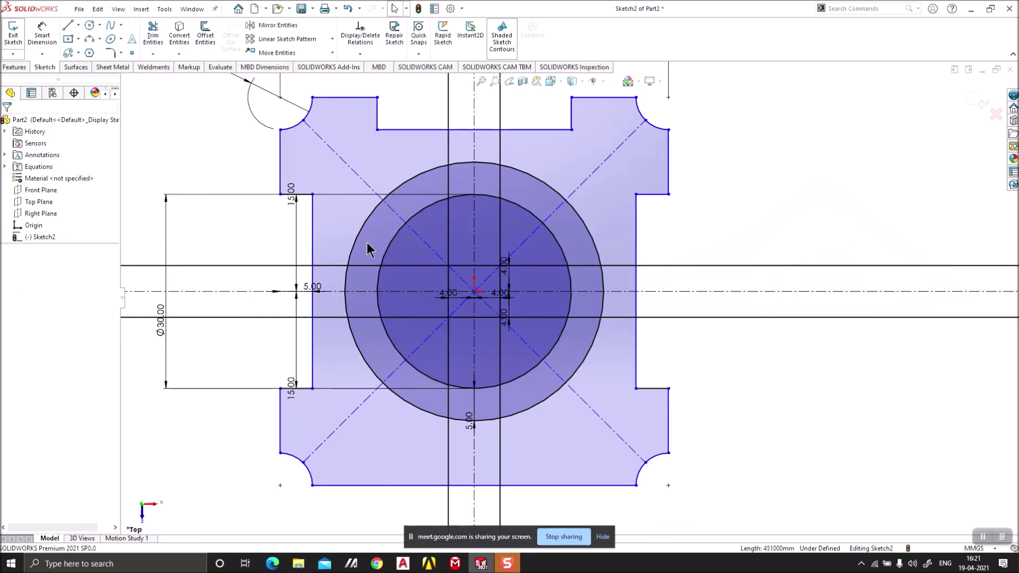
# Step: Try to power-trim across the central circles and the 4 mm offset lines, and undo the trim
pyautogui.scroll(1, 479, 270)
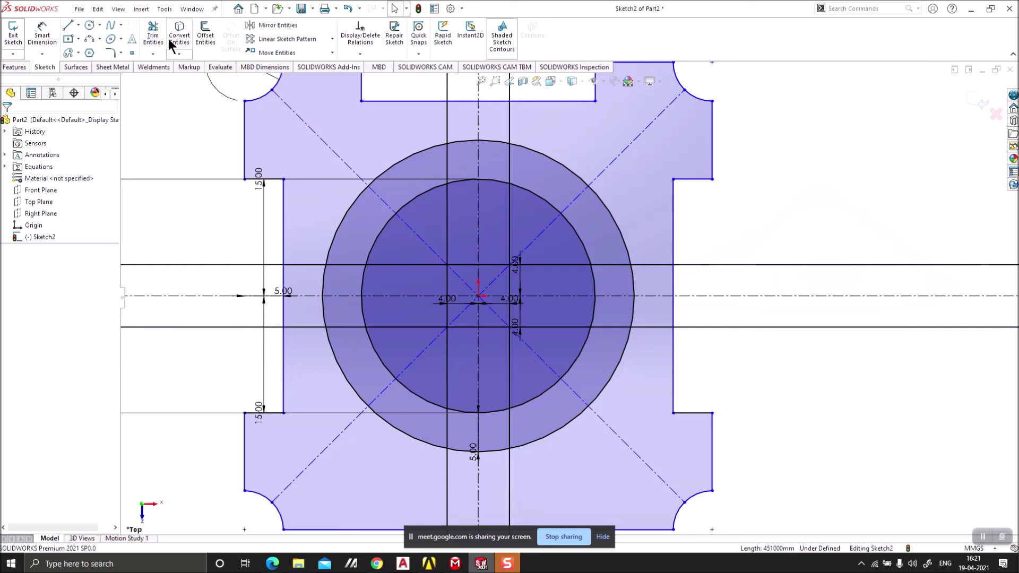
pyautogui.click(153, 34)
pyautogui.moveTo(353, 211)
pyautogui.mouseDown()
pyautogui.moveTo(304, 275)
pyautogui.moveTo(314, 349)
pyautogui.moveTo(403, 442)
pyautogui.moveTo(539, 460)
pyautogui.moveTo(406, 446)
pyautogui.moveTo(540, 463)
pyautogui.mouseUp()
pyautogui.press('Escape')
pyautogui.hotkey('ctrl', 'z')
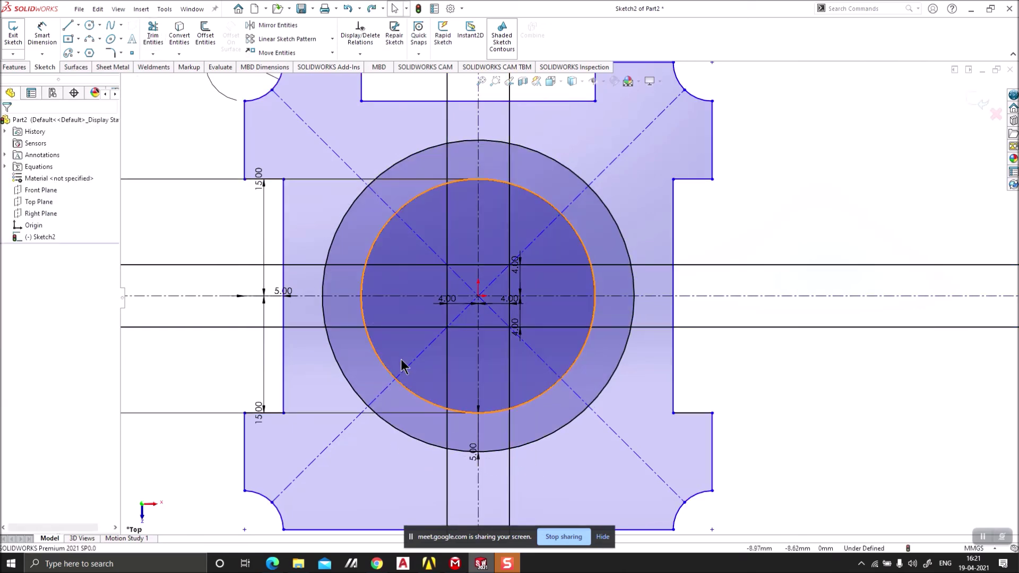
# Step: Try to power-trim the outer circle's arcs and the lines crossing the gap around it, and undo the trim
pyautogui.click(153, 33)
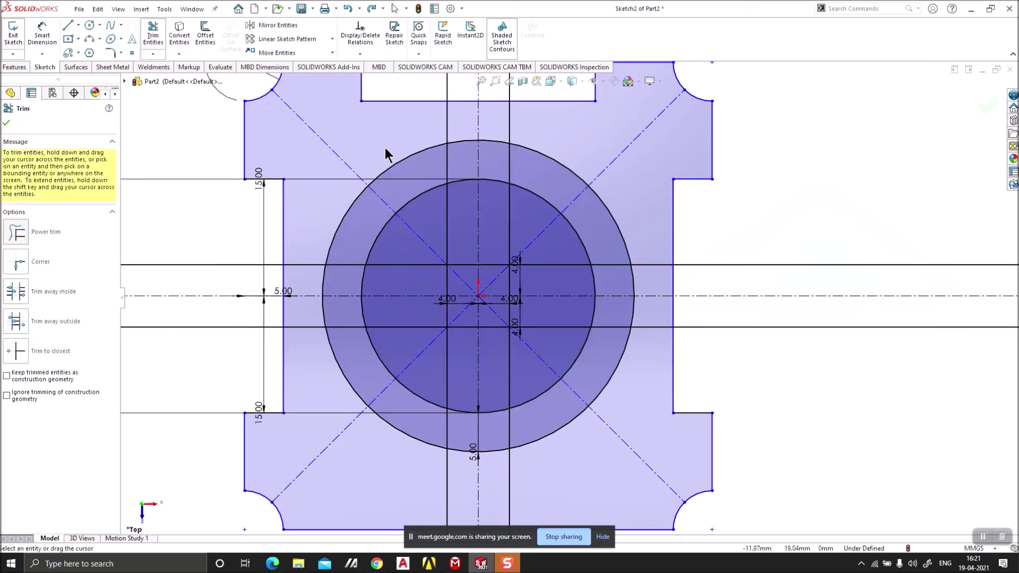
pyautogui.moveTo(413, 129)
pyautogui.mouseDown()
pyautogui.moveTo(392, 176)
pyautogui.moveTo(316, 222)
pyautogui.moveTo(303, 253)
pyautogui.moveTo(315, 338)
pyautogui.moveTo(341, 358)
pyautogui.mouseUp()
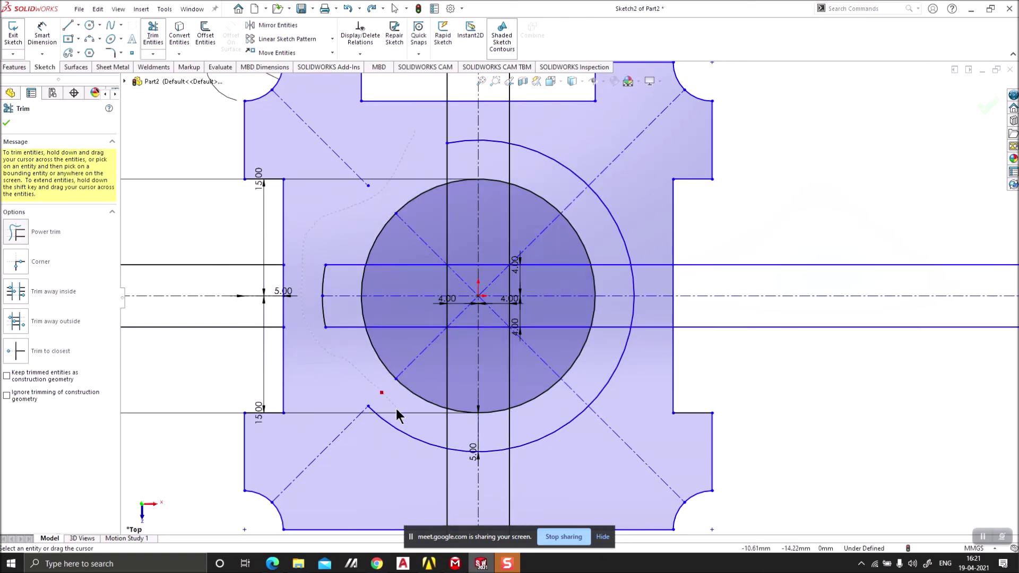
pyautogui.moveTo(463, 483); pyautogui.dragTo(572, 446)
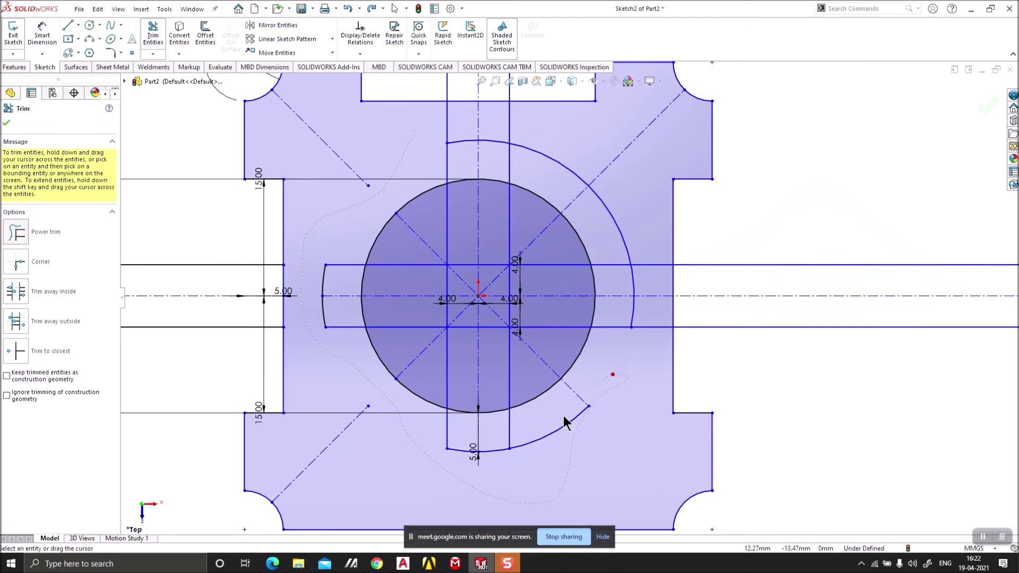
pyautogui.moveTo(621, 422); pyautogui.dragTo(677, 259)
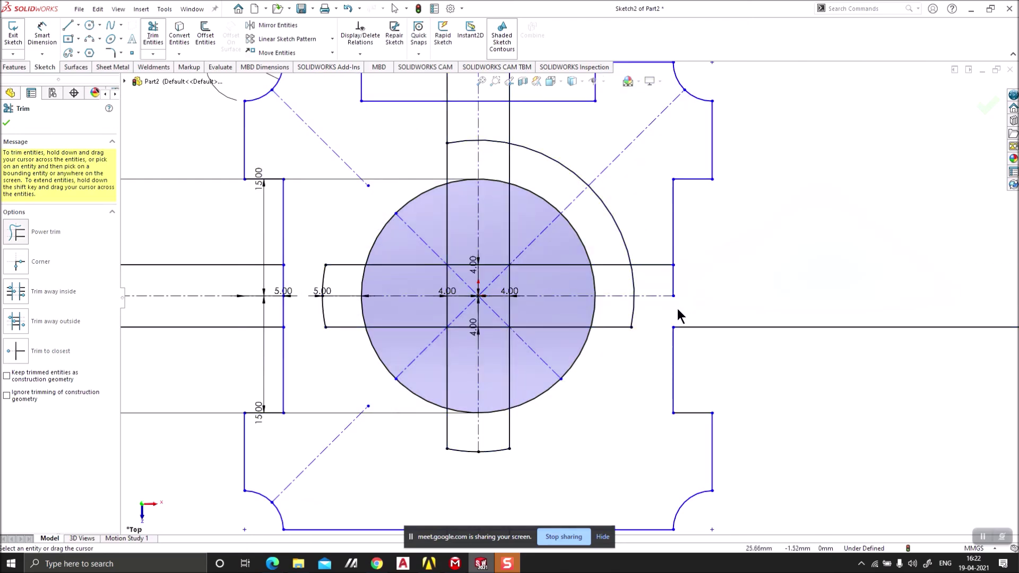
pyautogui.press('Escape')
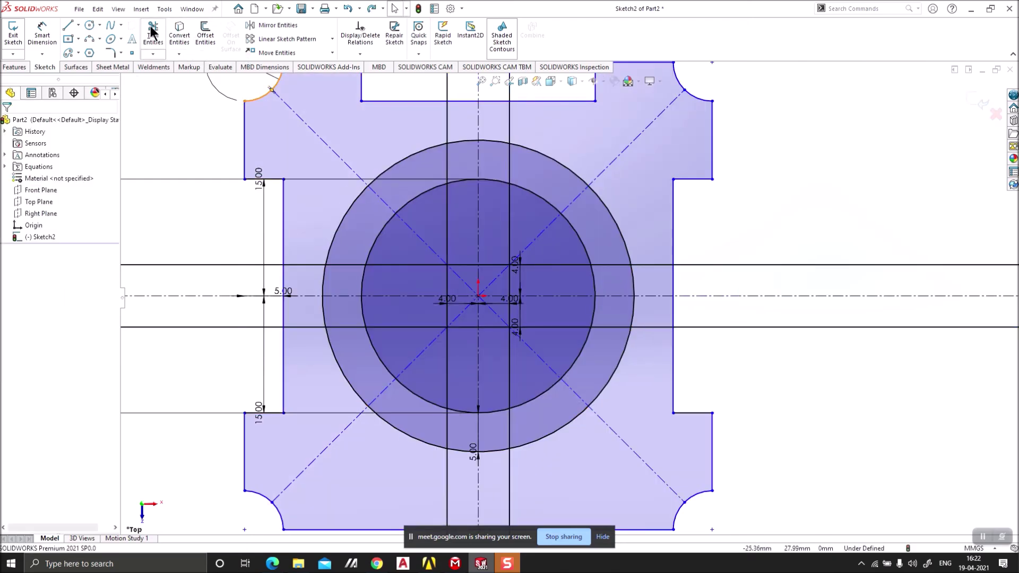
# Step: Power-trim the outer circle between the four slots, and the offset lines and centerlines crossing the gap between that circle and the plate edges
pyautogui.click(152, 31)
pyautogui.moveTo(389, 131); pyautogui.dragTo(362, 199)
pyautogui.moveTo(316, 231)
pyautogui.mouseDown()
pyautogui.moveTo(298, 288)
pyautogui.moveTo(331, 347)
pyautogui.mouseUp()
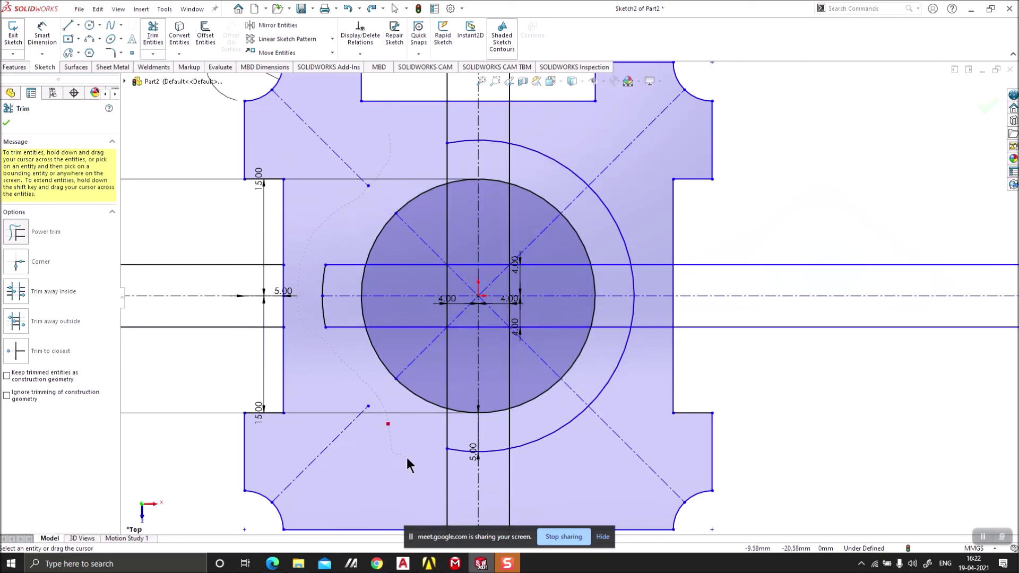
pyautogui.moveTo(652, 322)
pyautogui.mouseDown()
pyautogui.moveTo(660, 252)
pyautogui.moveTo(535, 138)
pyautogui.moveTo(448, 113)
pyautogui.moveTo(406, 152)
pyautogui.mouseUp()
pyautogui.scroll(-1, 474, 231)
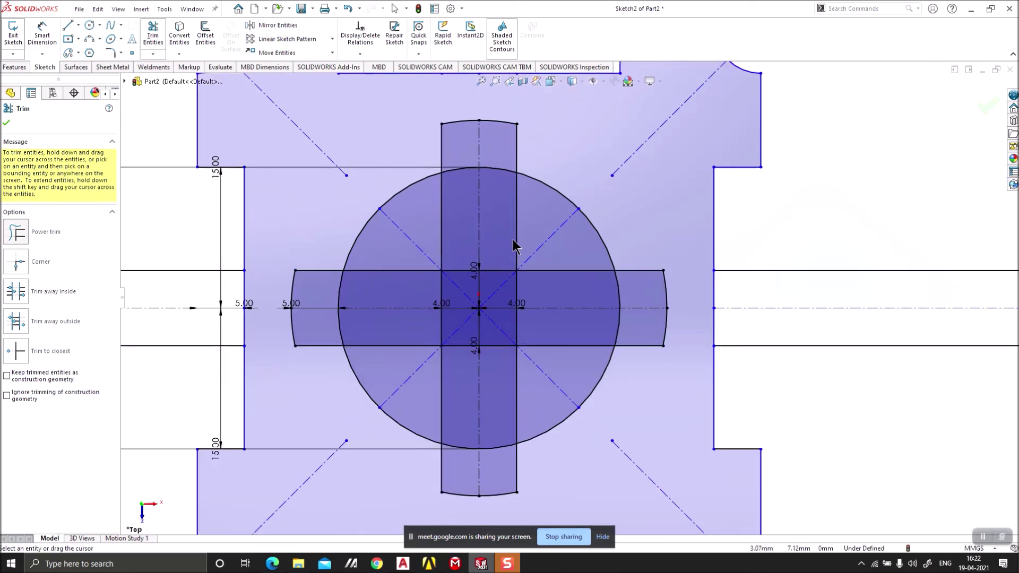
# Step: Trim the slot lines and diagonals inside the central circle, and the circle's arcs across the four slot openings
pyautogui.moveTo(533, 226)
pyautogui.mouseDown()
pyautogui.moveTo(453, 229)
pyautogui.moveTo(505, 371)
pyautogui.moveTo(546, 263)
pyautogui.moveTo(435, 315)
pyautogui.moveTo(531, 316)
pyautogui.moveTo(486, 336)
pyautogui.moveTo(513, 306)
pyautogui.mouseUp()
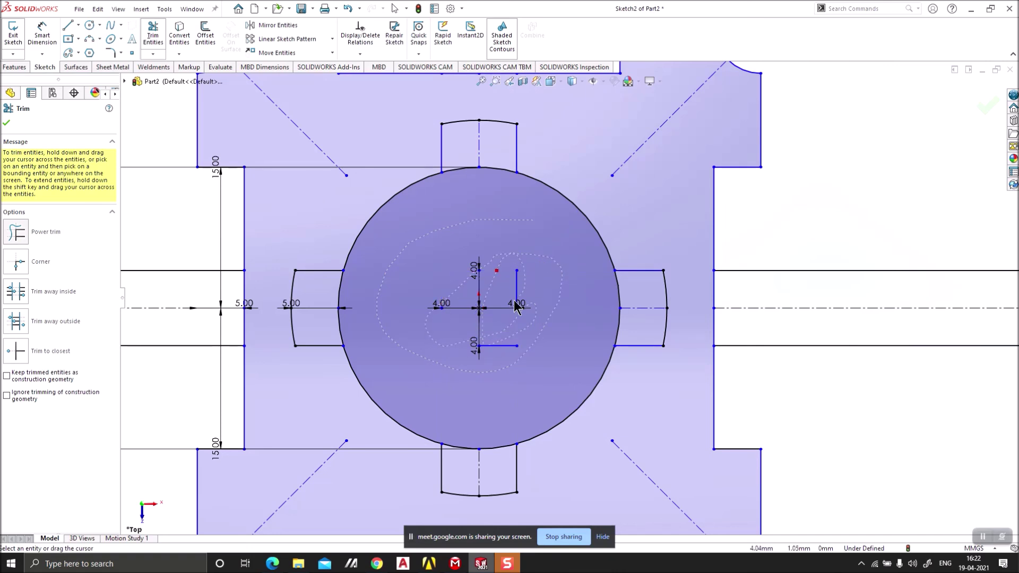
pyautogui.moveTo(500, 359); pyautogui.dragTo(479, 316)
pyautogui.moveTo(582, 289)
pyautogui.mouseDown()
pyautogui.moveTo(621, 314)
pyautogui.moveTo(492, 392)
pyautogui.moveTo(472, 461)
pyautogui.moveTo(430, 379)
pyautogui.moveTo(348, 323)
pyautogui.moveTo(340, 296)
pyautogui.moveTo(486, 167)
pyautogui.moveTo(458, 222)
pyautogui.mouseUp()
pyautogui.press('f')
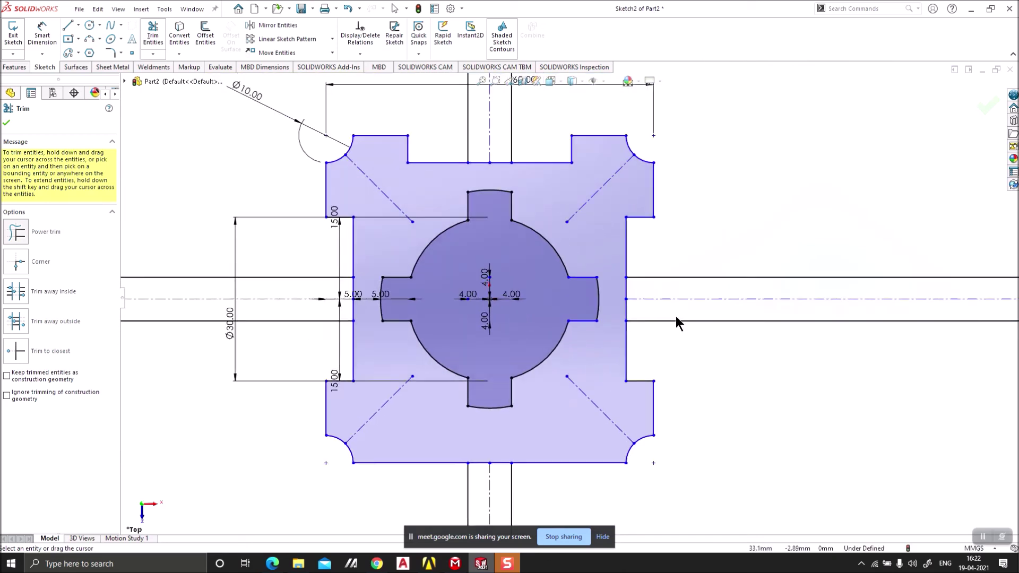
# Step: Delete the leftover offset lines and centerlines extending beyond all four sides of the plate outline
pyautogui.press('Escape')
pyautogui.scroll(-3, 690, 318)
pyautogui.moveTo(730, 343); pyautogui.dragTo(712, 252)
pyautogui.press('Delete')
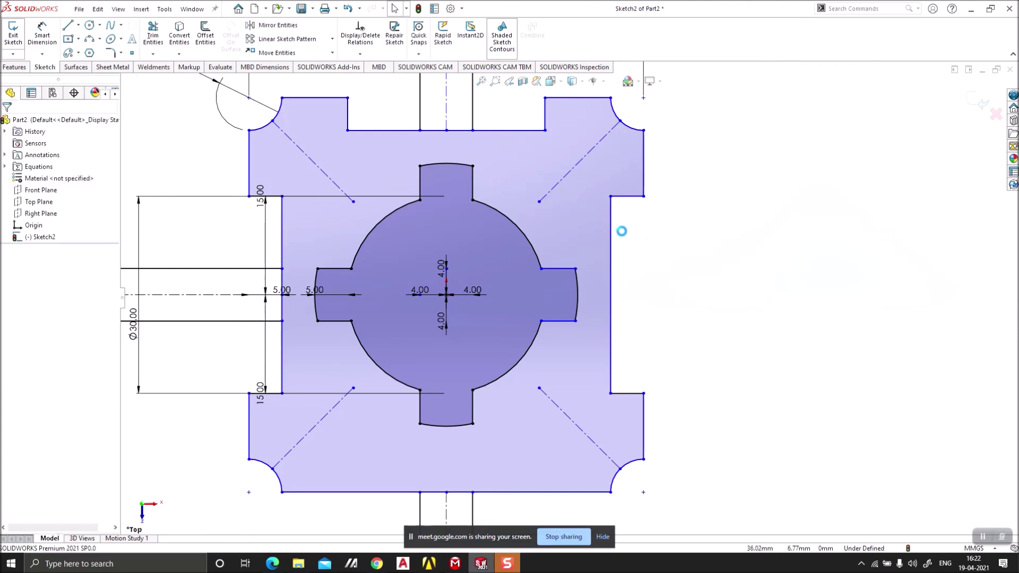
pyautogui.scroll(3, 581, 246)
pyautogui.press('Delete')
pyautogui.moveTo(312, 130); pyautogui.dragTo(257, 364)
pyautogui.press('Delete')
pyautogui.moveTo(570, 469); pyautogui.dragTo(407, 454)
pyautogui.press('Delete')
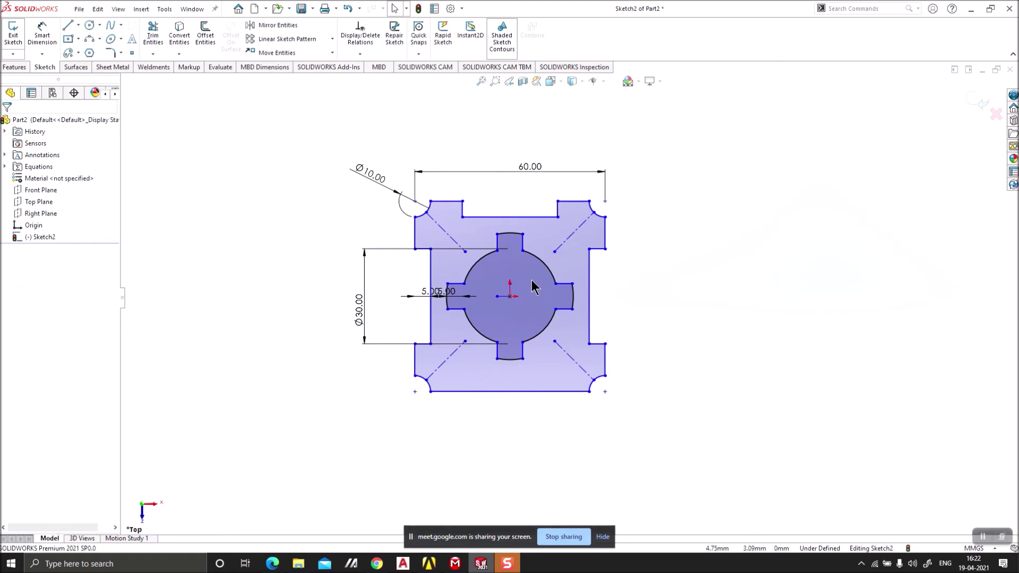
# Step: Try to move the central slotted profile to test its freedom, and undo the move
pyautogui.scroll(-4, 512, 293)
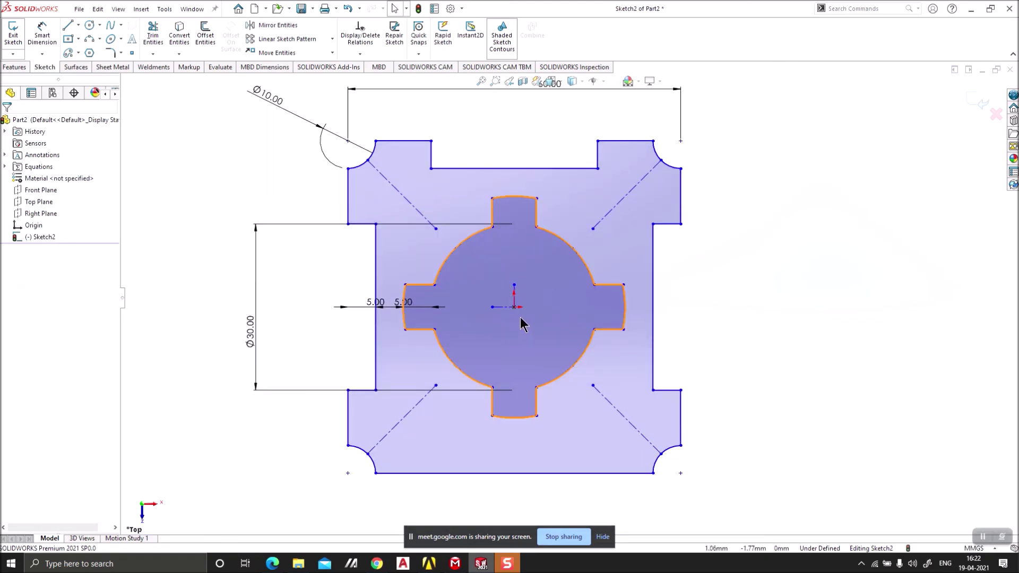
pyautogui.scroll(-3, 685, 271)
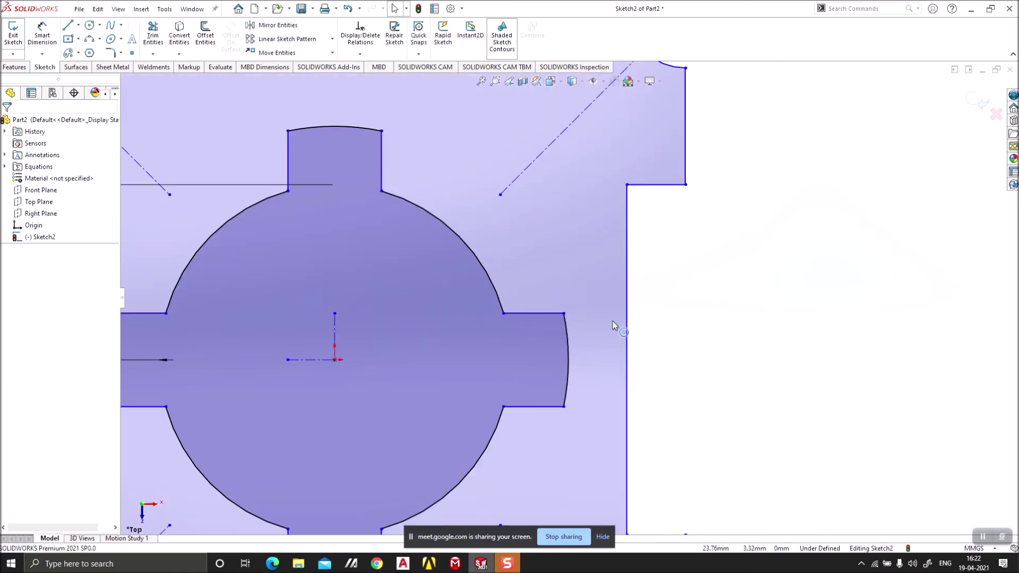
pyautogui.scroll(3, 666, 271)
pyautogui.moveTo(420, 350); pyautogui.dragTo(430, 365)
pyautogui.hotkey('ctrl', 'z')
pyautogui.click(670, 331)
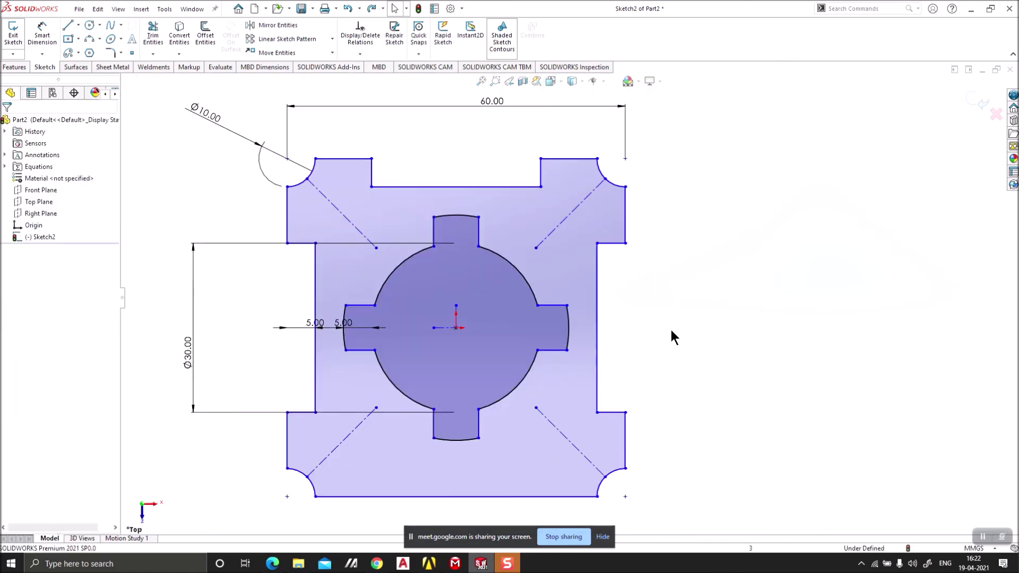
pyautogui.scroll(4, 665, 337)
pyautogui.scroll(-1, 622, 389)
pyautogui.scroll(-3, 518, 265)
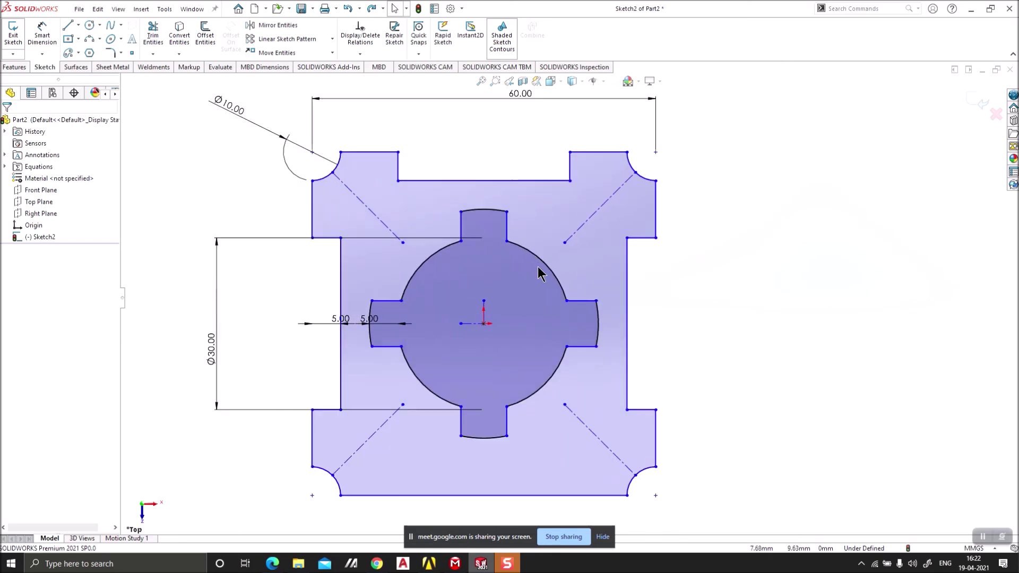
# Step: Check the central profile on the PDF drawing, return to SOLIDWORKS, and draw an infinite-length vertical centerline through the origin
pyautogui.hotkey('alt', 'Tab')
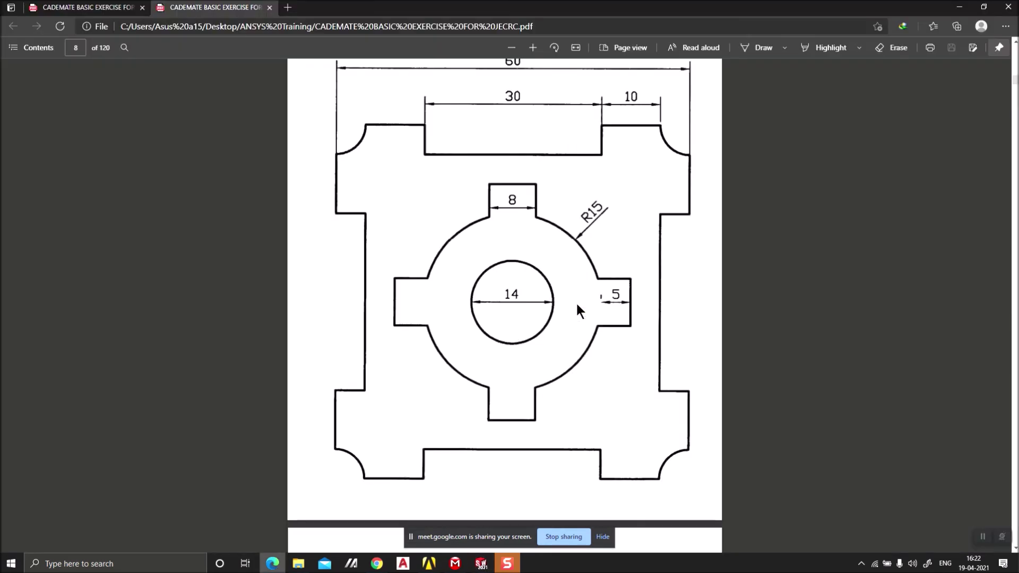
pyautogui.hotkey('alt', 'Tab')
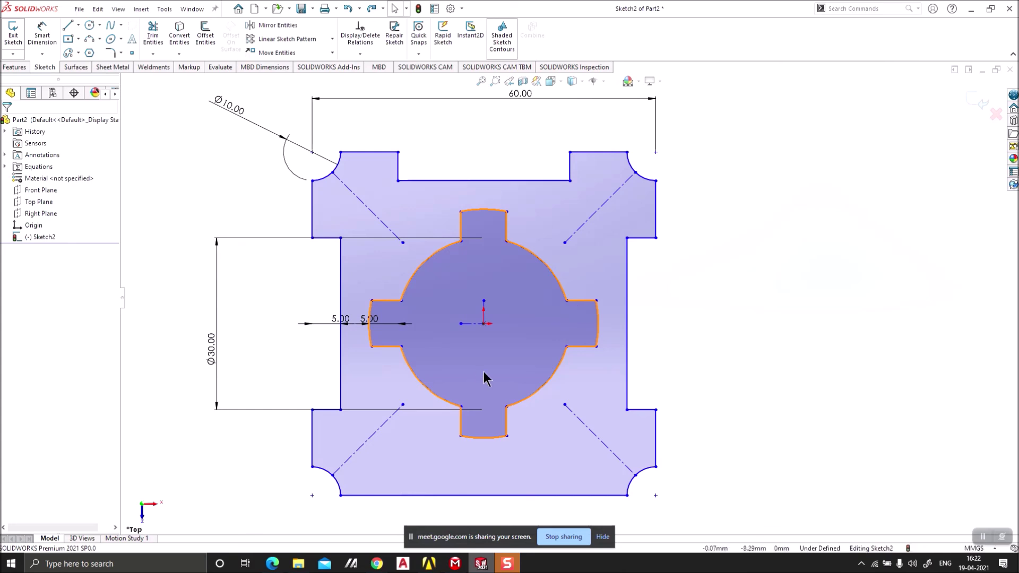
pyautogui.click(78, 25)
pyautogui.click(85, 52)
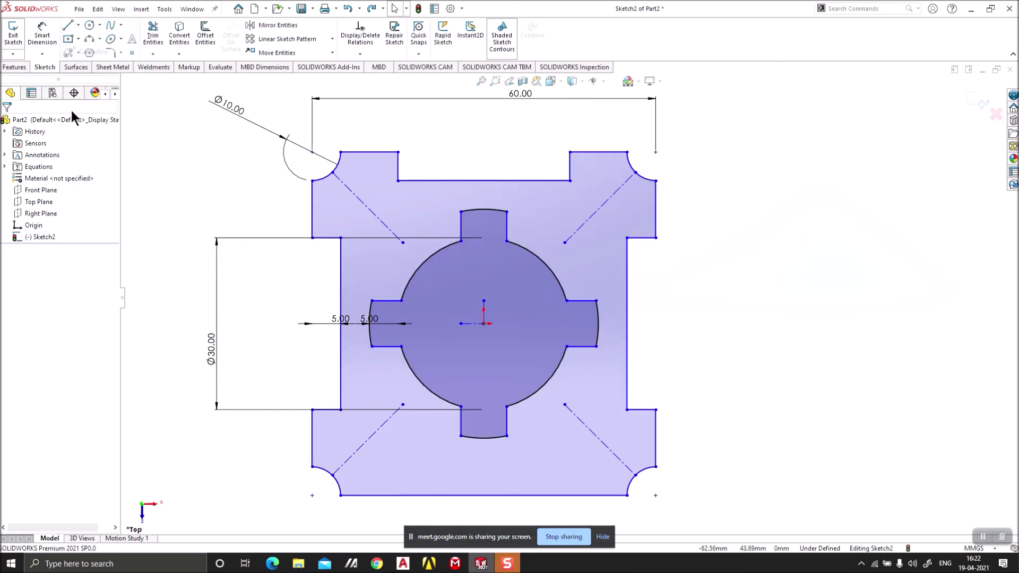
pyautogui.click(40, 256)
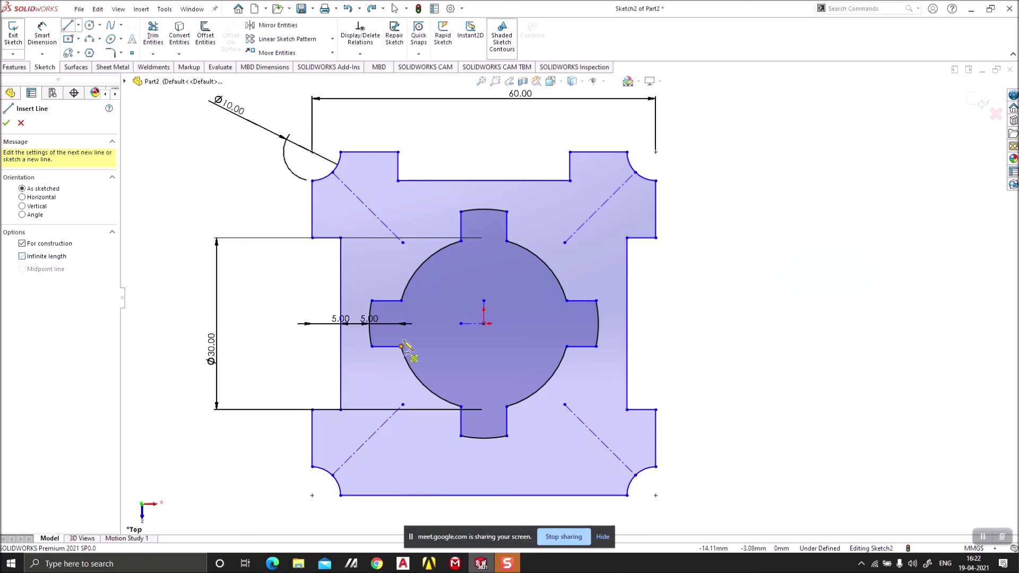
pyautogui.click(484, 324)
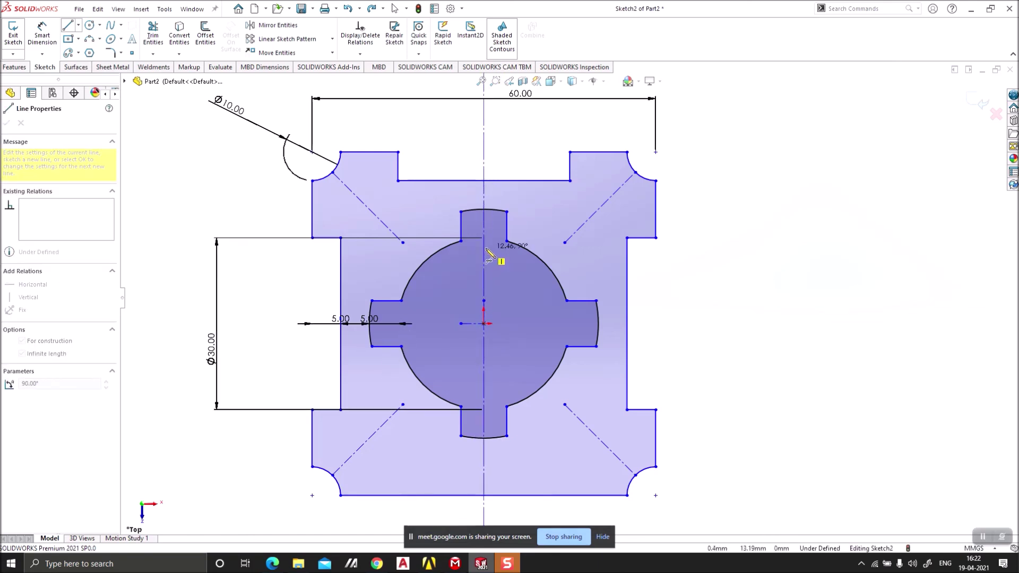
pyautogui.click(484, 248)
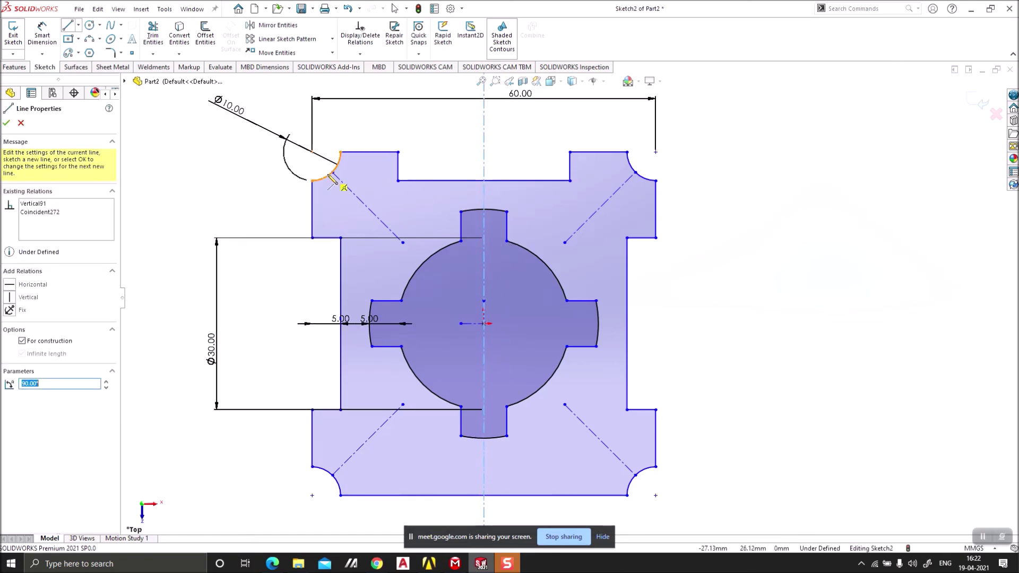
pyautogui.click(313, 205)
pyautogui.press('Escape')
# Step: Dimension the plate's upper-left vertical edge 30 mm from the vertical centerline
pyautogui.click(42, 33)
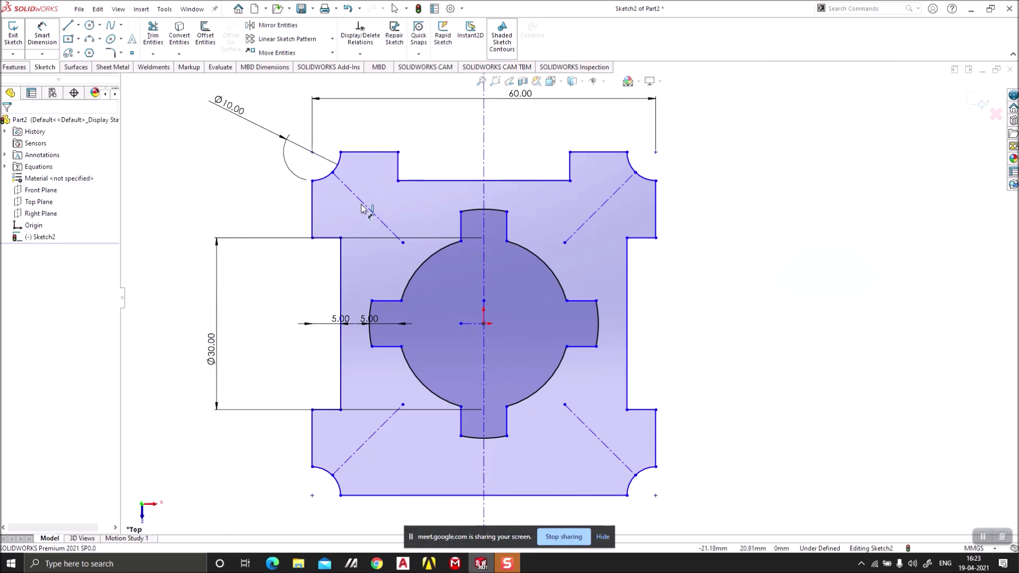
pyautogui.click(312, 207)
pyautogui.click(482, 141)
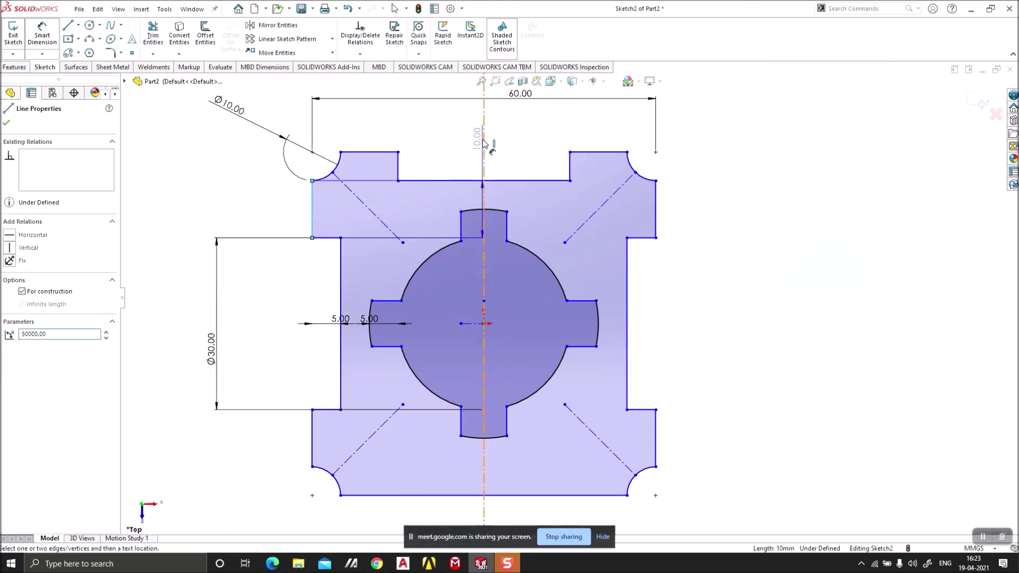
pyautogui.click(447, 136)
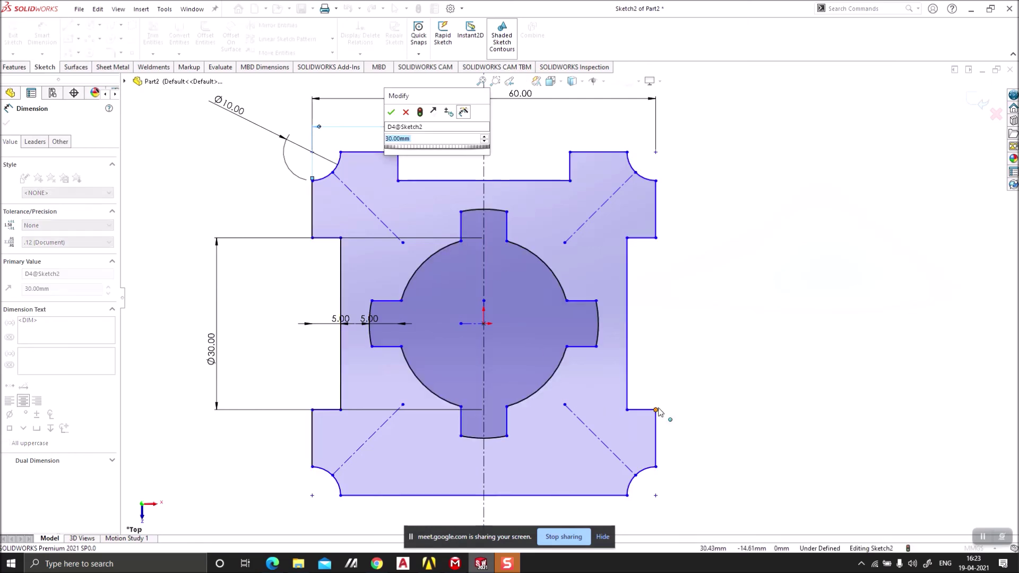
pyautogui.scroll(2, 533, 349)
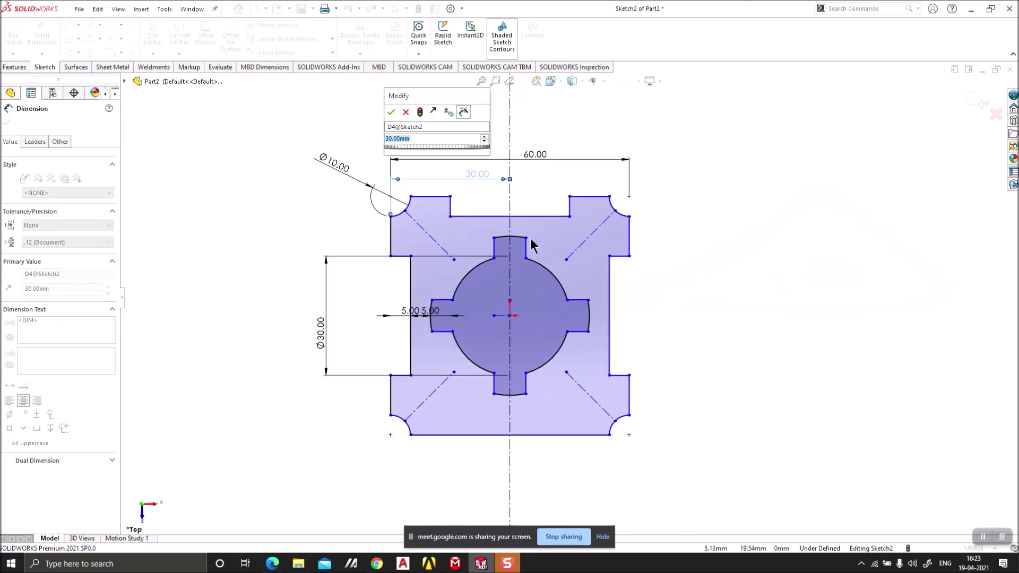
pyautogui.press('Return')
pyautogui.scroll(-1, 577, 177)
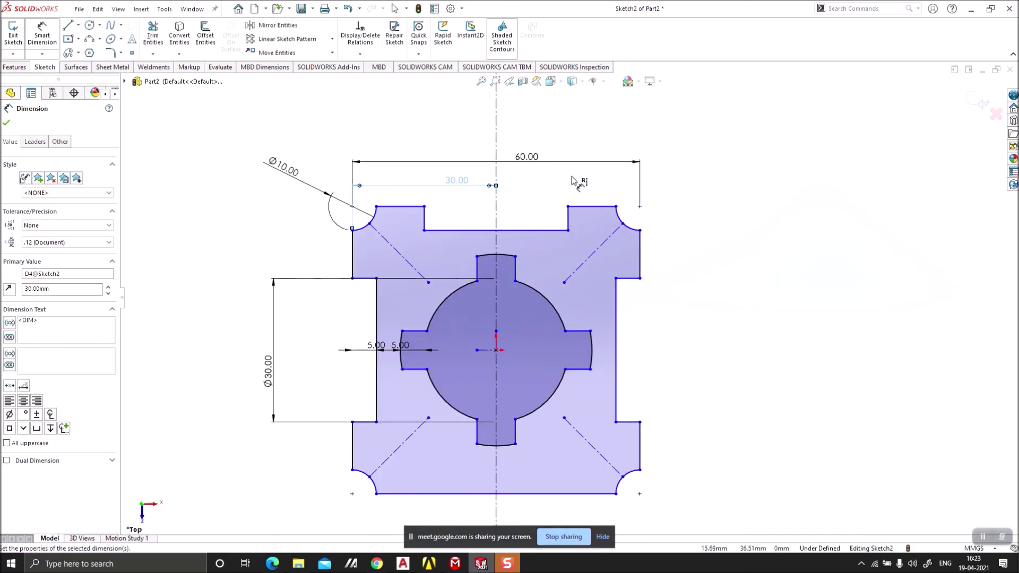
pyautogui.press('Escape')
# Step: Try to displace the central slotted profile relative to the origin, and undo the move
pyautogui.scroll(2, 659, 319)
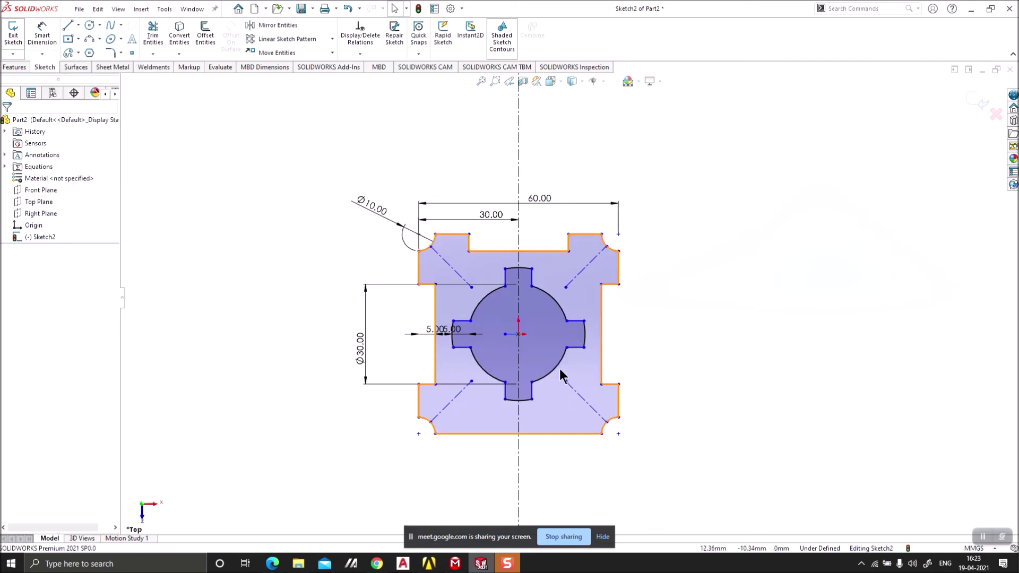
pyautogui.scroll(-2, 556, 358)
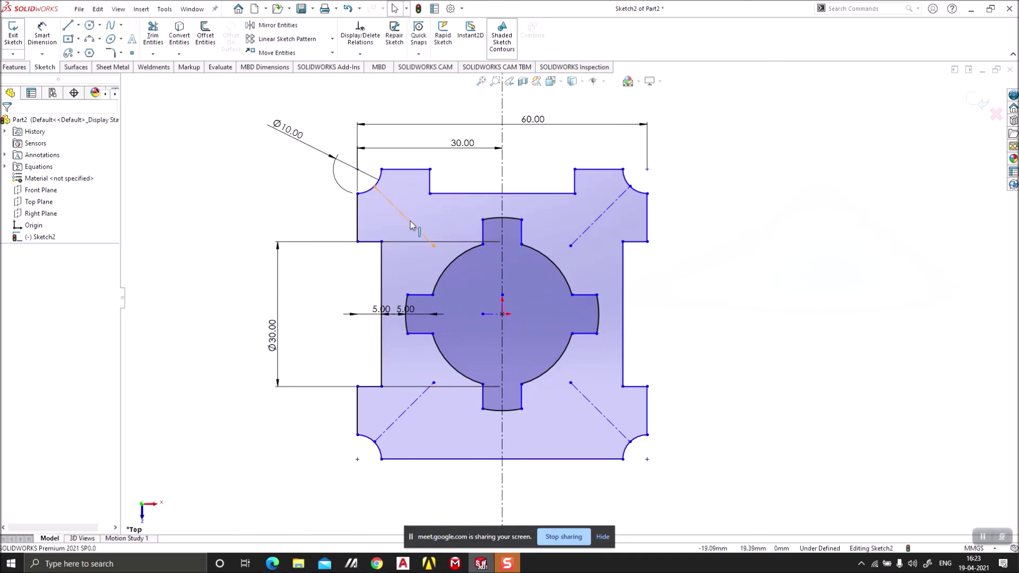
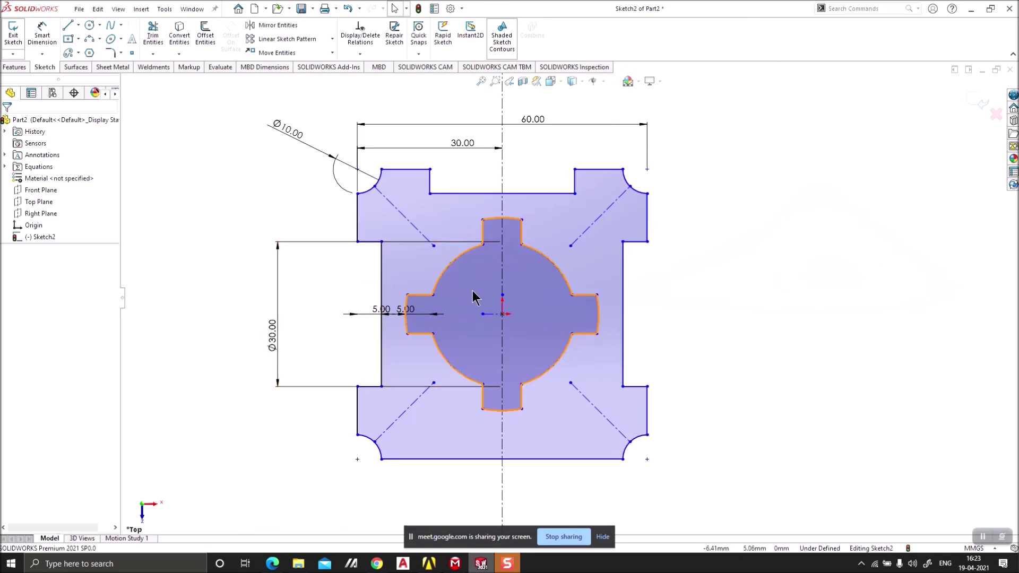
pyautogui.click(473, 326)
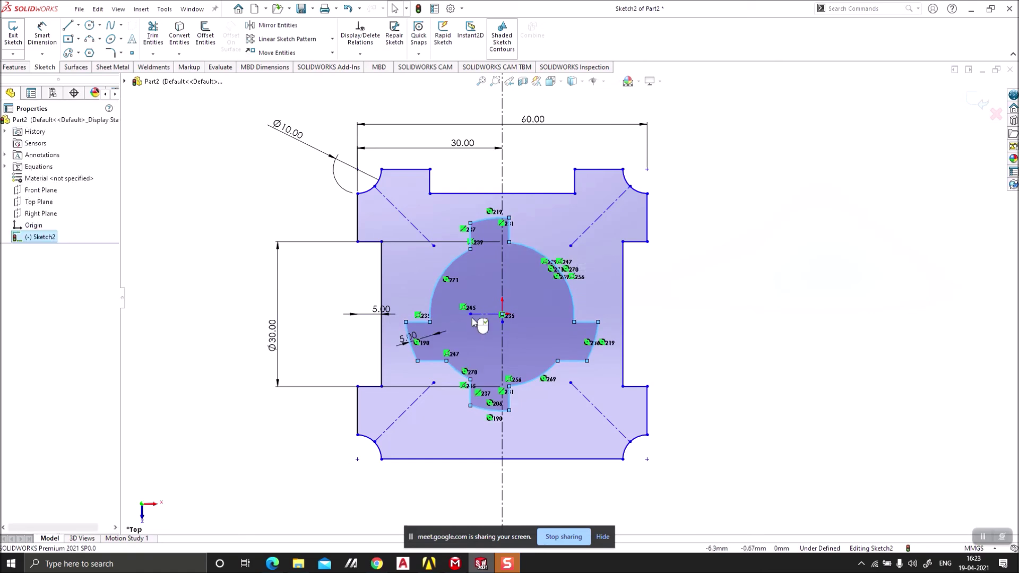
pyautogui.click(288, 256)
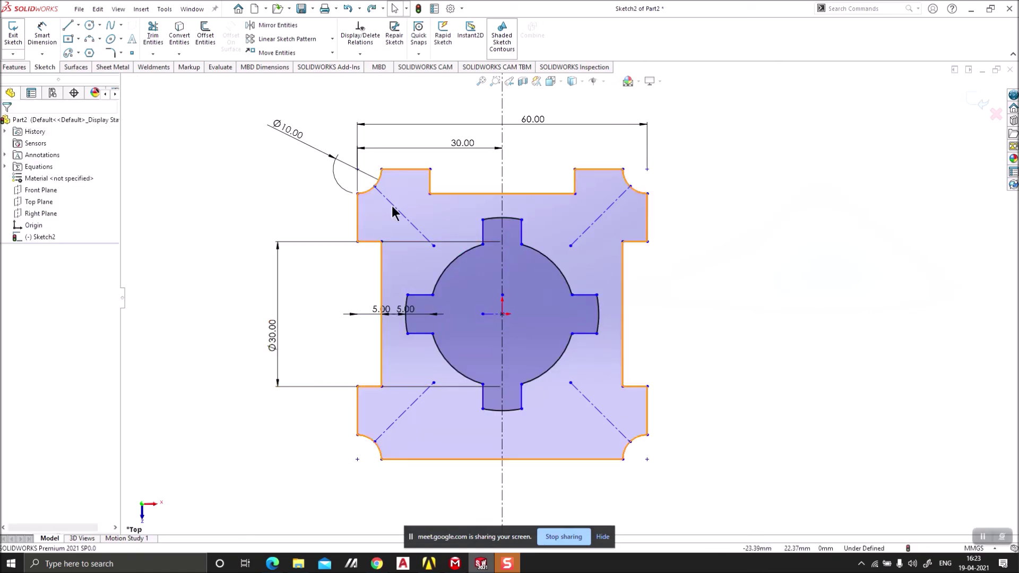
# Step: Mirror the horizontal edge of the plate's upper notch about the short horizontal centerline at the origin, keeping the original
pyautogui.click(454, 194)
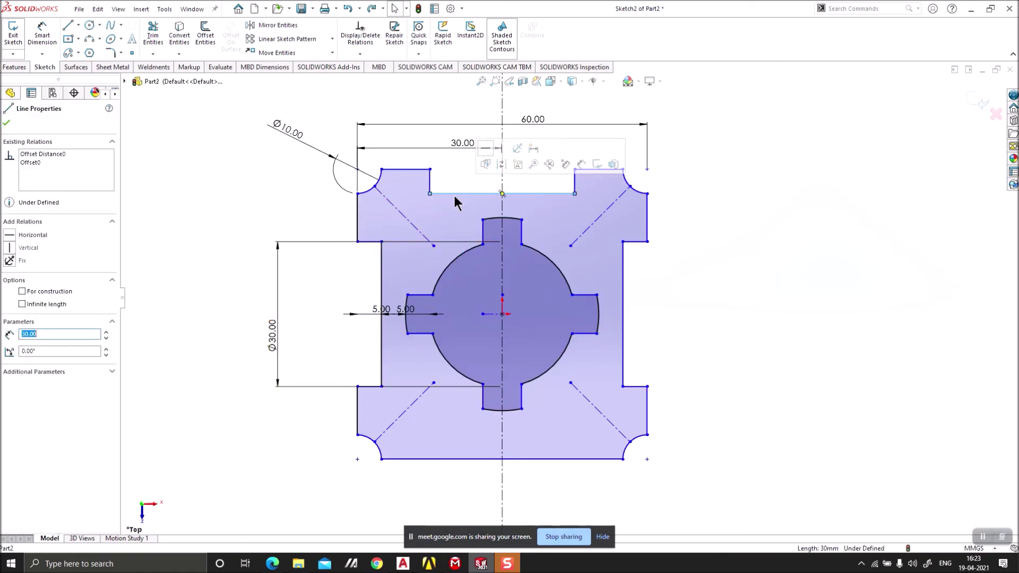
pyautogui.click(271, 25)
pyautogui.click(68, 254)
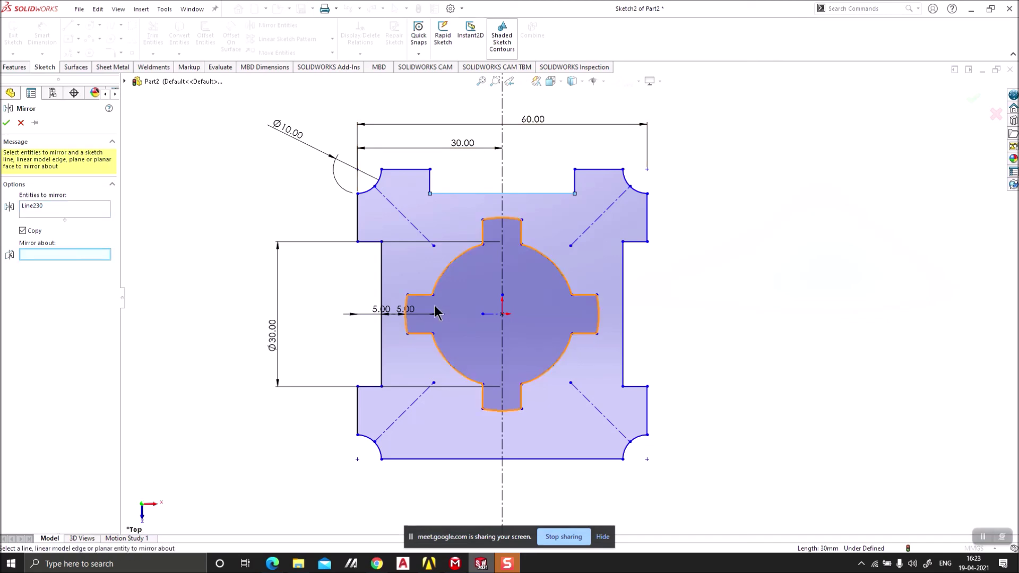
pyautogui.click(488, 314)
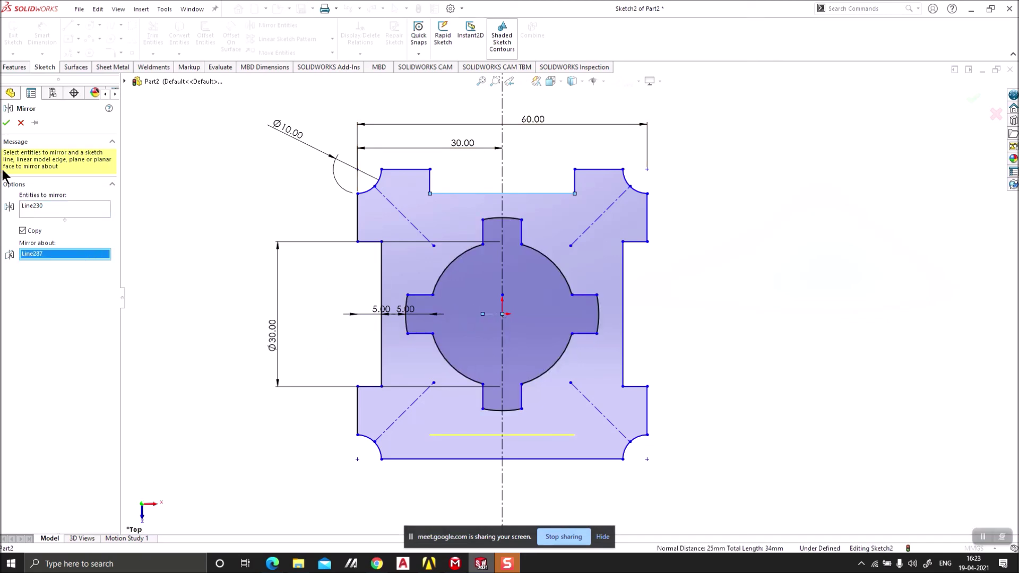
pyautogui.click(6, 122)
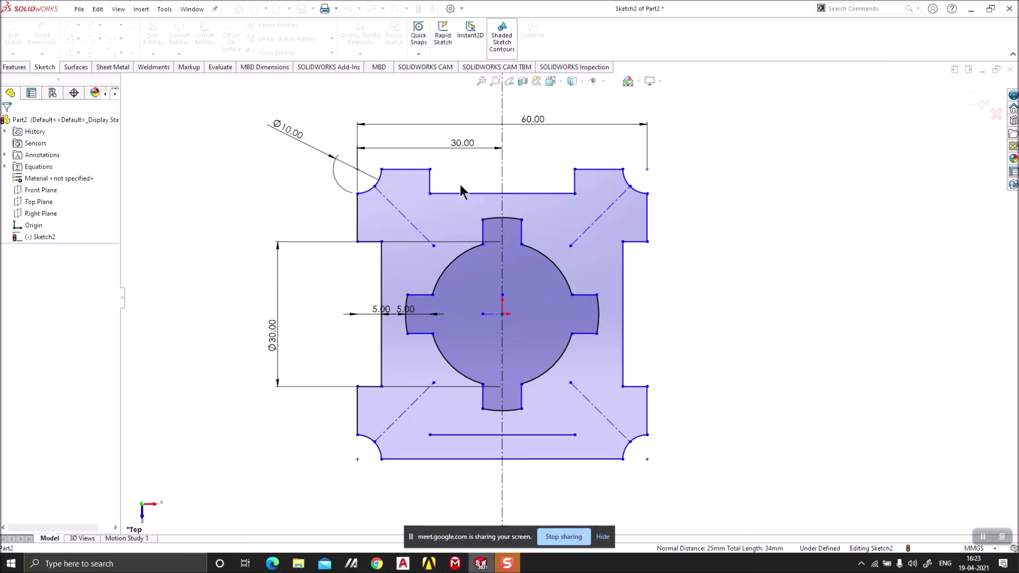
# Step: Mirror the upper notch's two vertical edges about the short horizontal centerline at the origin, and trim the plate's bottom edge between the copies
pyautogui.click(429, 183)
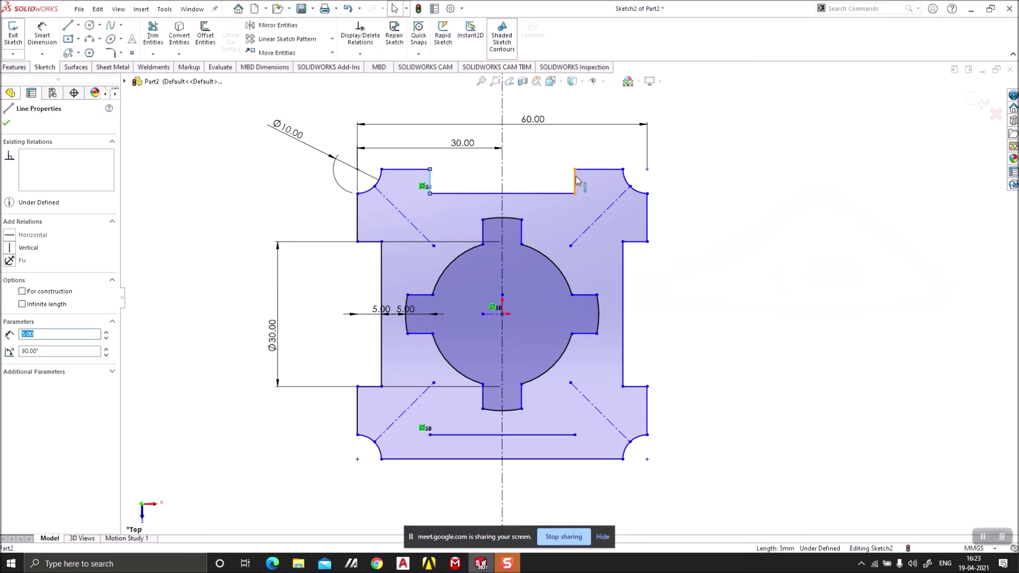
pyautogui.keyDown('ctrl'); pyautogui.click(575, 180); pyautogui.keyUp('ctrl')
pyautogui.click(273, 25)
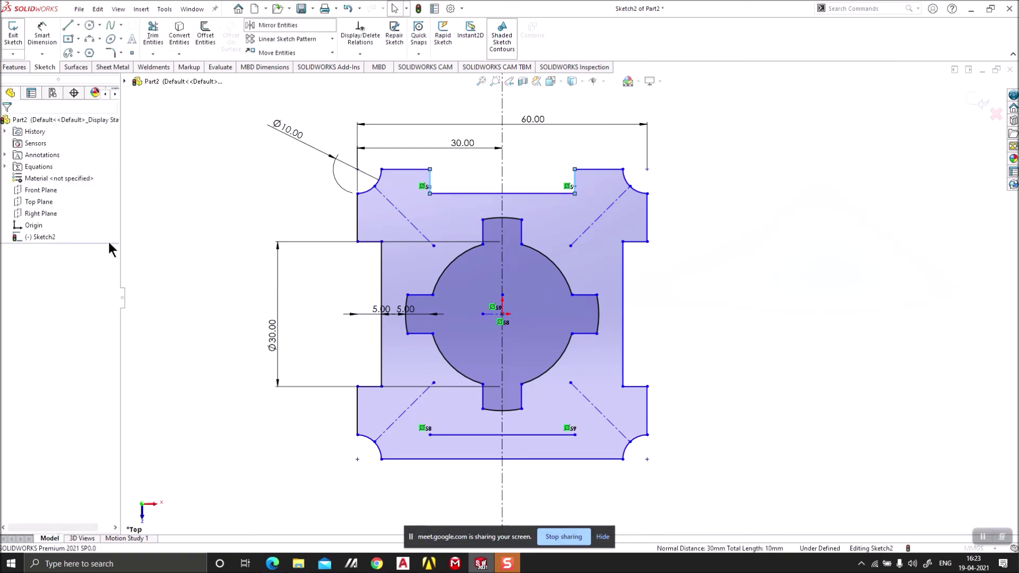
pyautogui.click(71, 259)
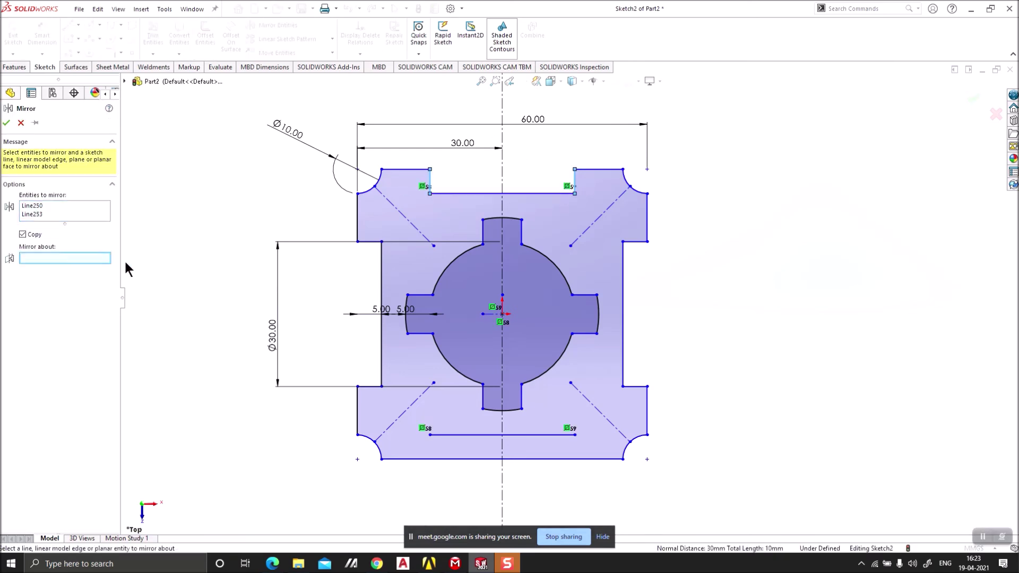
pyautogui.click(478, 314)
pyautogui.click(6, 123)
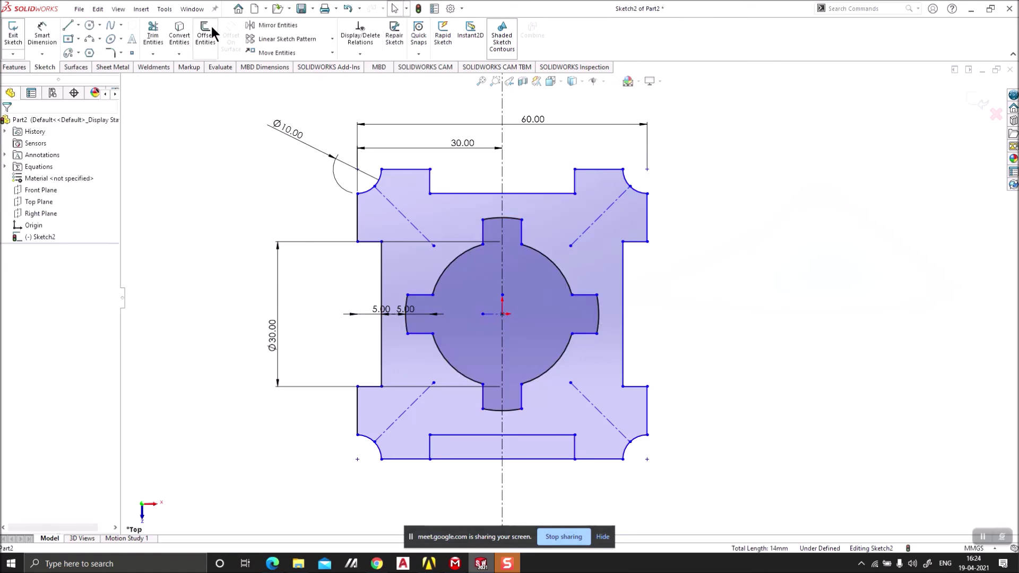
pyautogui.click(155, 32)
pyautogui.moveTo(459, 455)
pyautogui.mouseDown()
pyautogui.moveTo(534, 492)
pyautogui.moveTo(540, 451)
pyautogui.mouseUp()
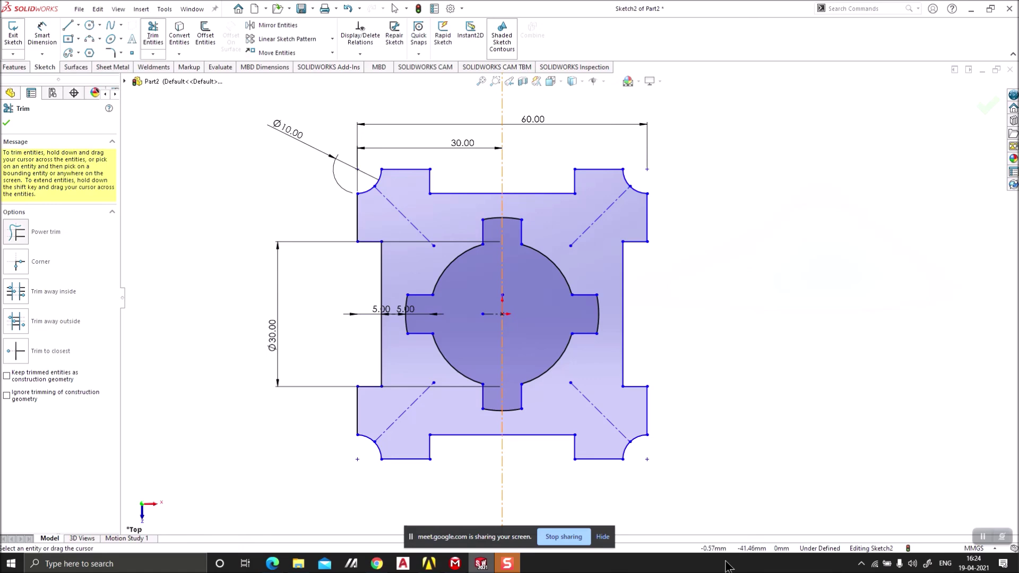
# Step: Switch between SOLIDWORKS and the Google Meet call to check the meeting's participants, ending on the call
pyautogui.hotkey('alt', 'Tab')
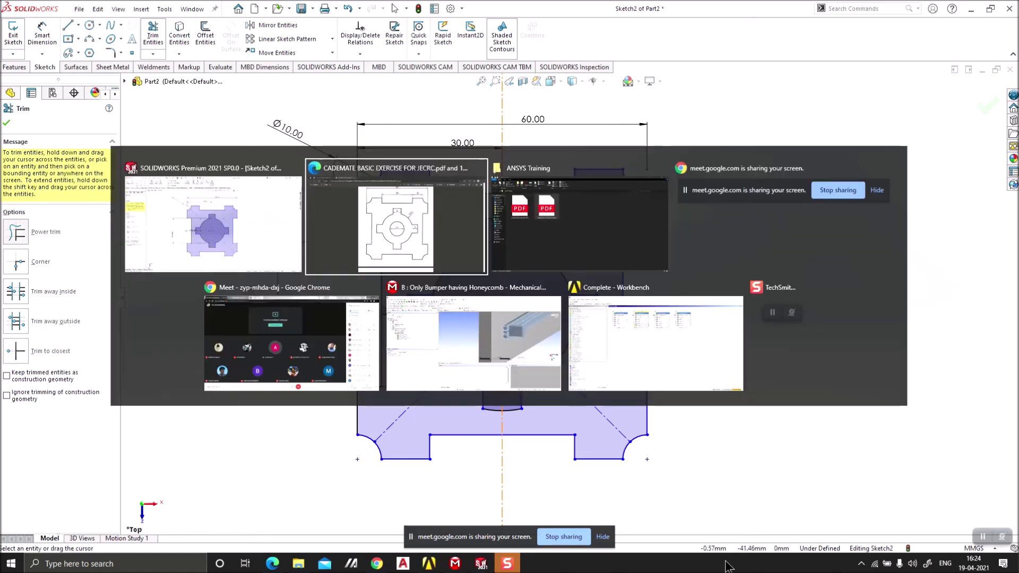
pyautogui.hotkey('alt', 'Tab')
pyautogui.hotkey('alt', 'Tab')
pyautogui.hotkey('alt', 'Tab')
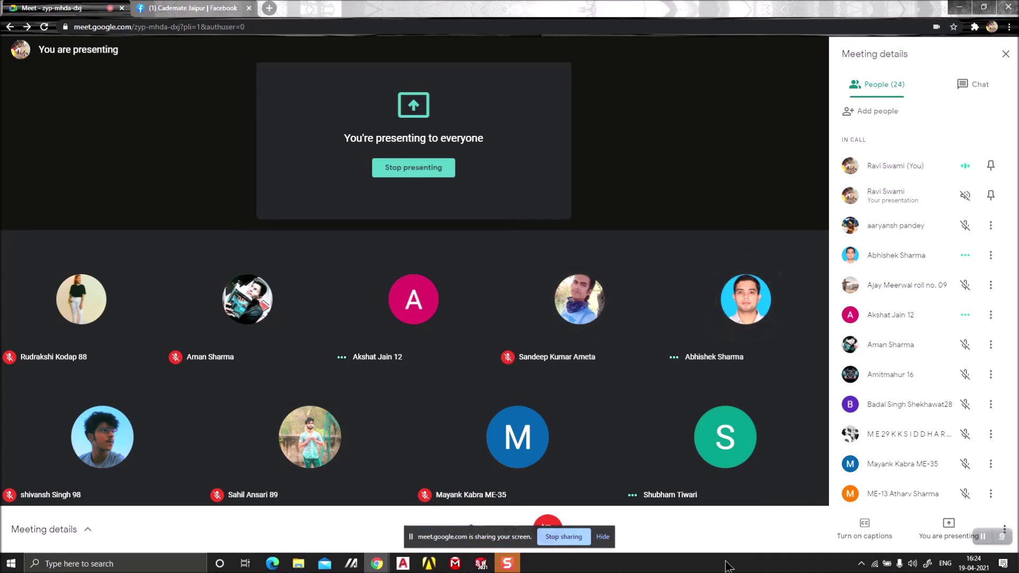
pyautogui.hotkey('alt', 'Tab')
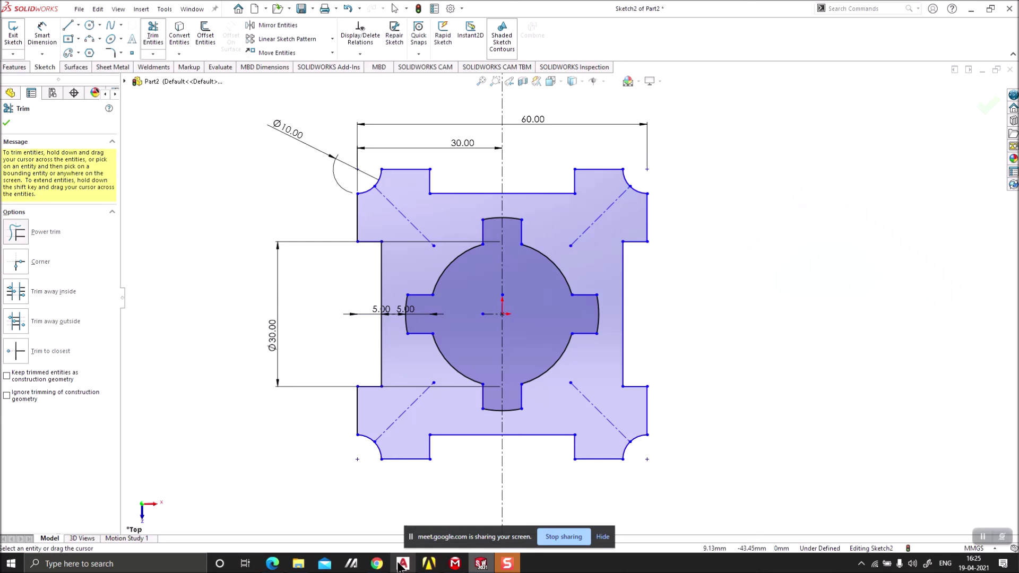
pyautogui.moveTo(307, 567)
pyautogui.hotkey('alt', 'Tab')
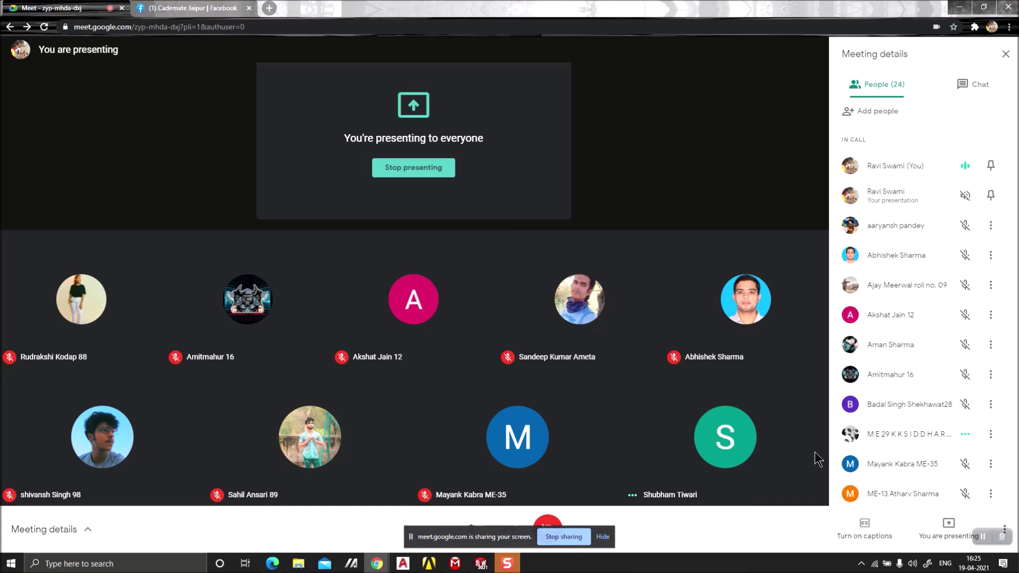
pyautogui.moveTo(762, 461)
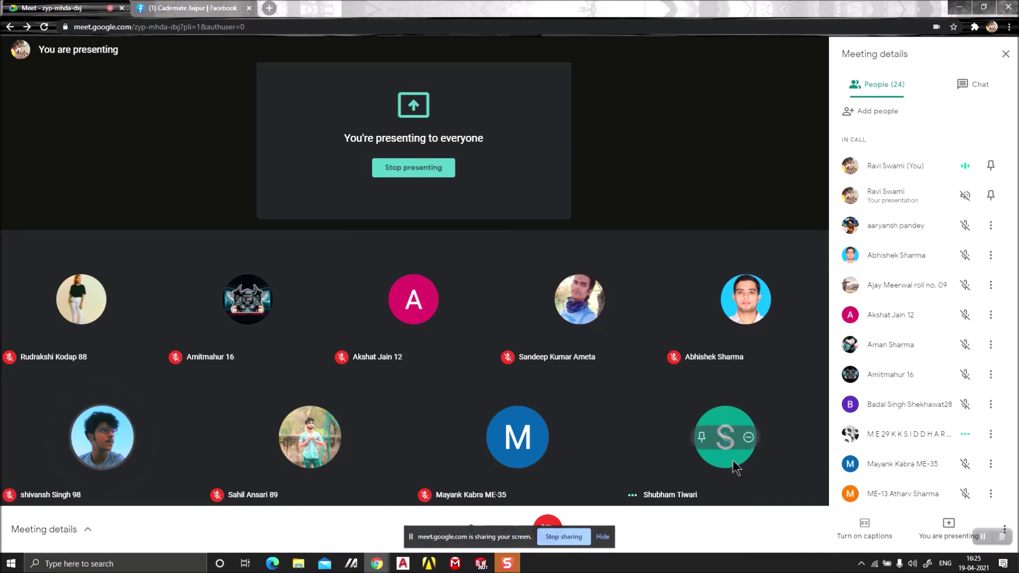